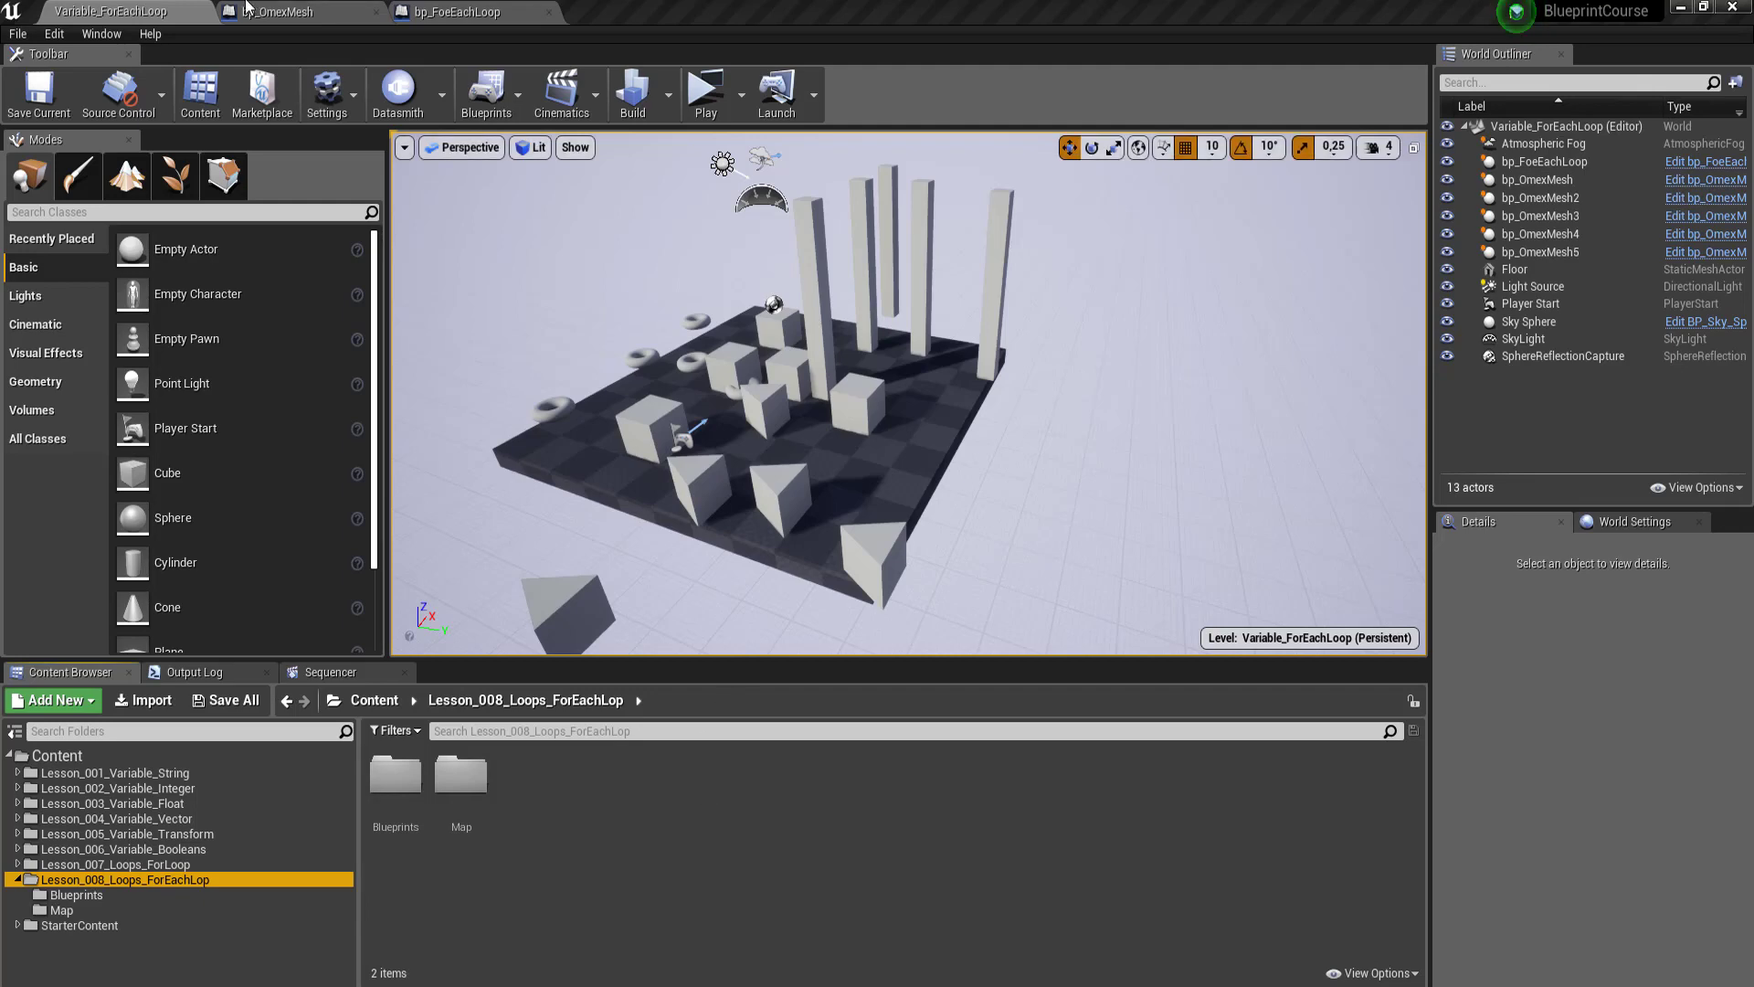
Step: Look over the existing ForEachLoop graph in the bp_FoeEachLoop blueprint
left_click(466, 12)
scroll(785, 567, "up", 2)
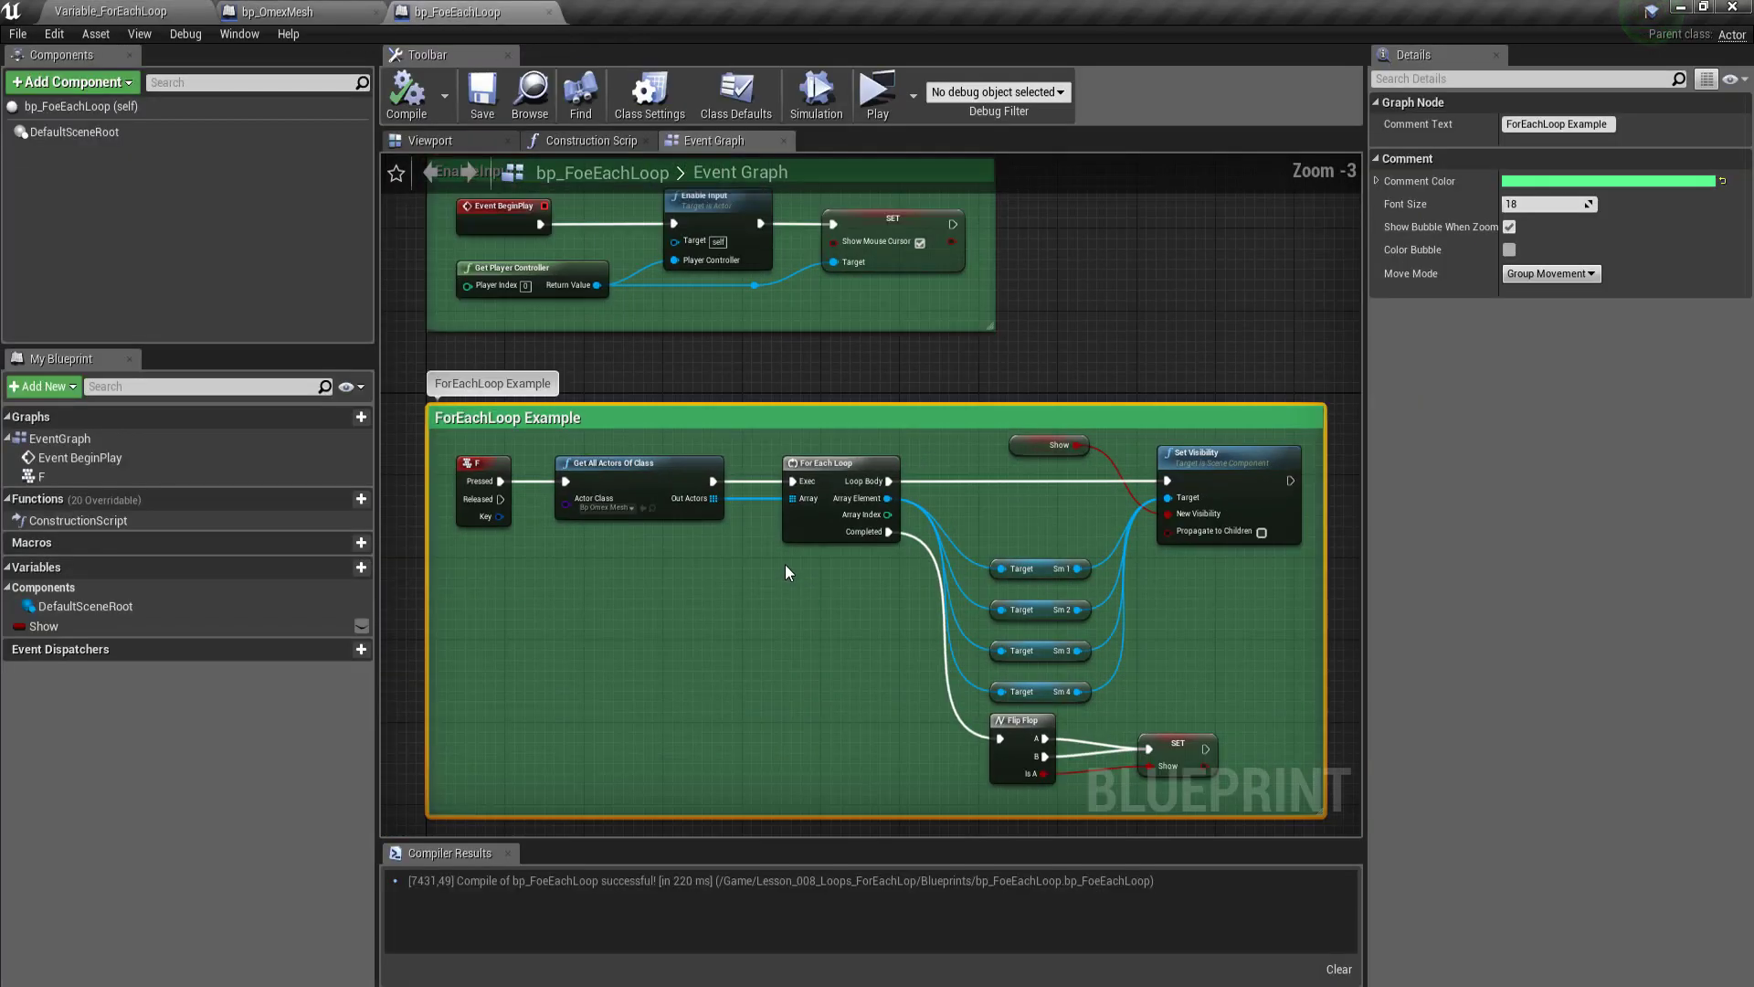
scroll(786, 566, "down", 4)
scroll(785, 566, "down", 2)
right_click_drag(877, 571, 783, 569)
scroll(726, 551, "up", 2)
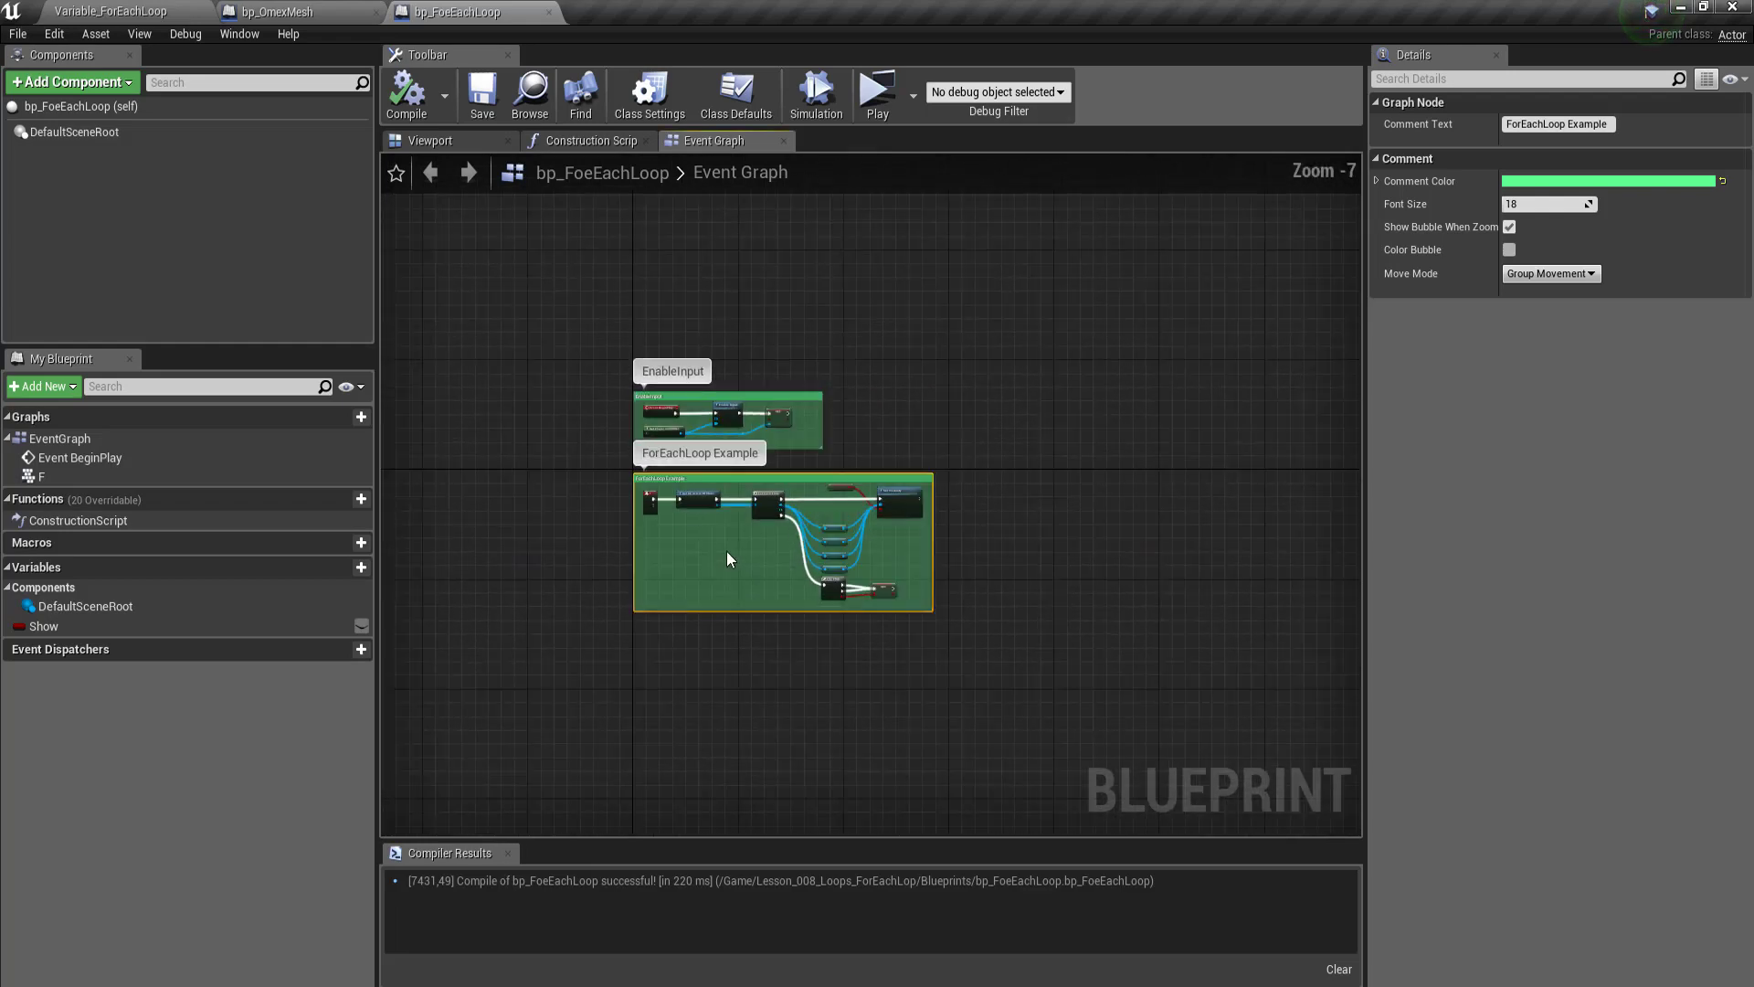
scroll(727, 550, "up", 2)
scroll(717, 529, "up", 2)
scroll(717, 530, "down", 3)
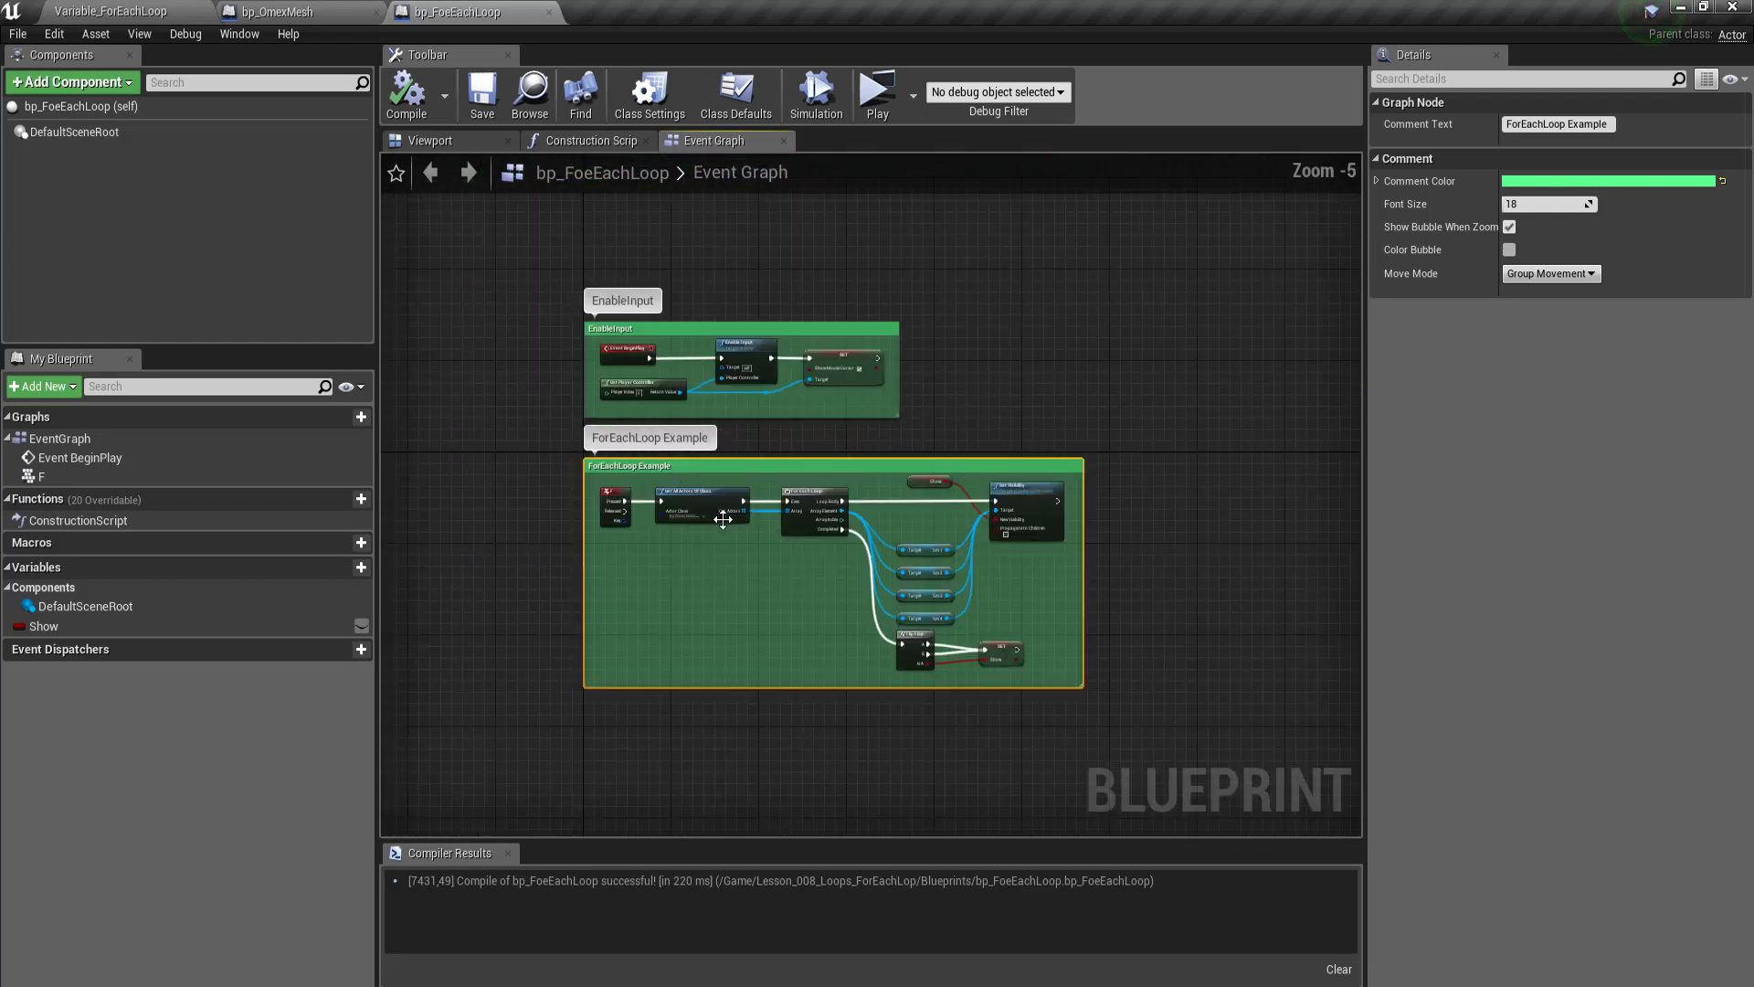
scroll(738, 562, "up", 3)
scroll(737, 566, "down", 3)
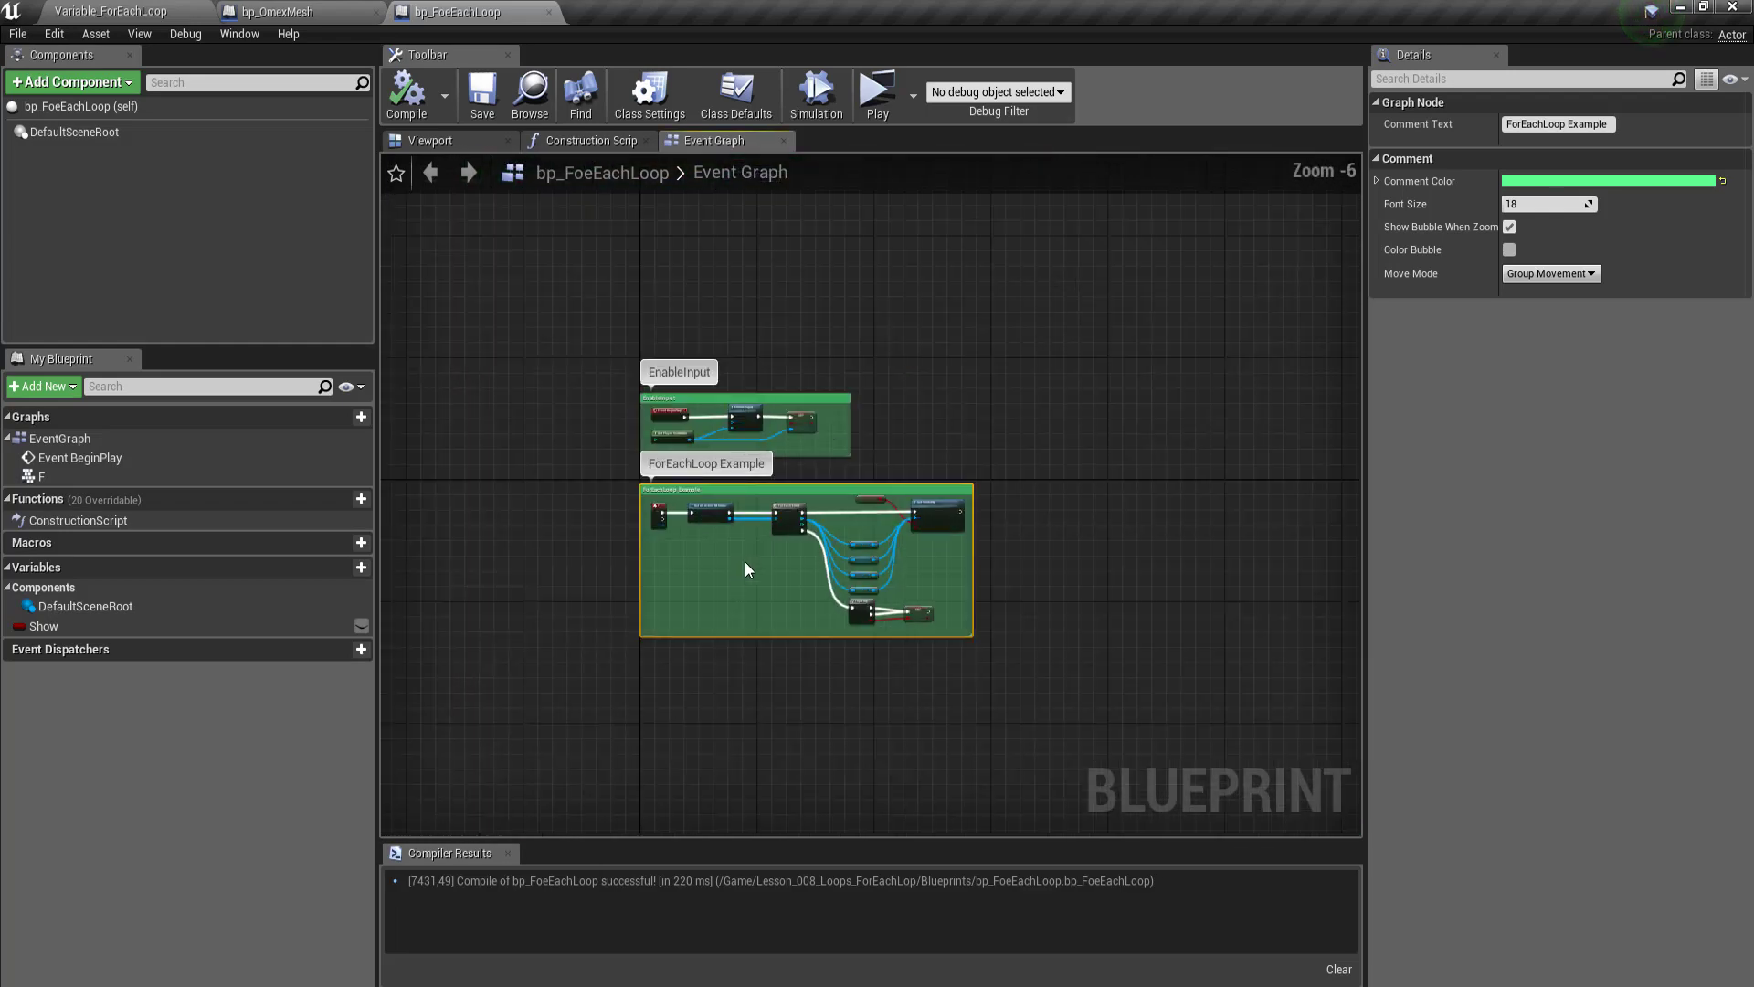
scroll(722, 559, "up", 2)
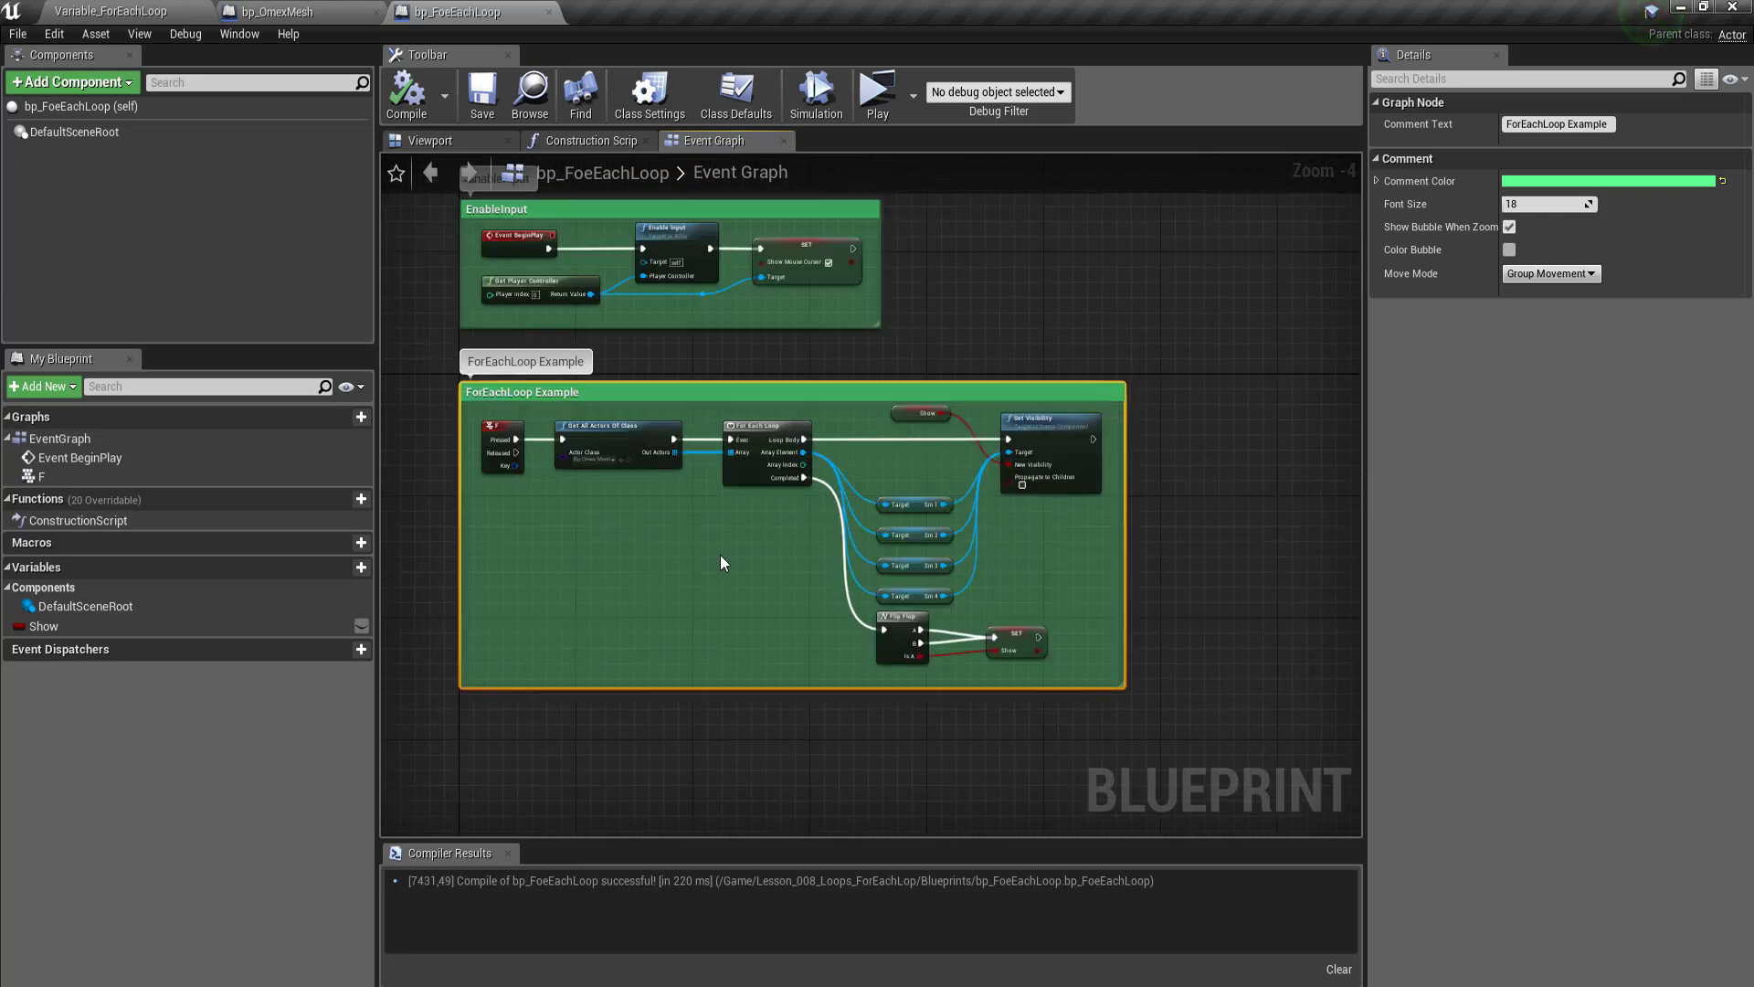
right_click_drag(814, 403, 891, 446)
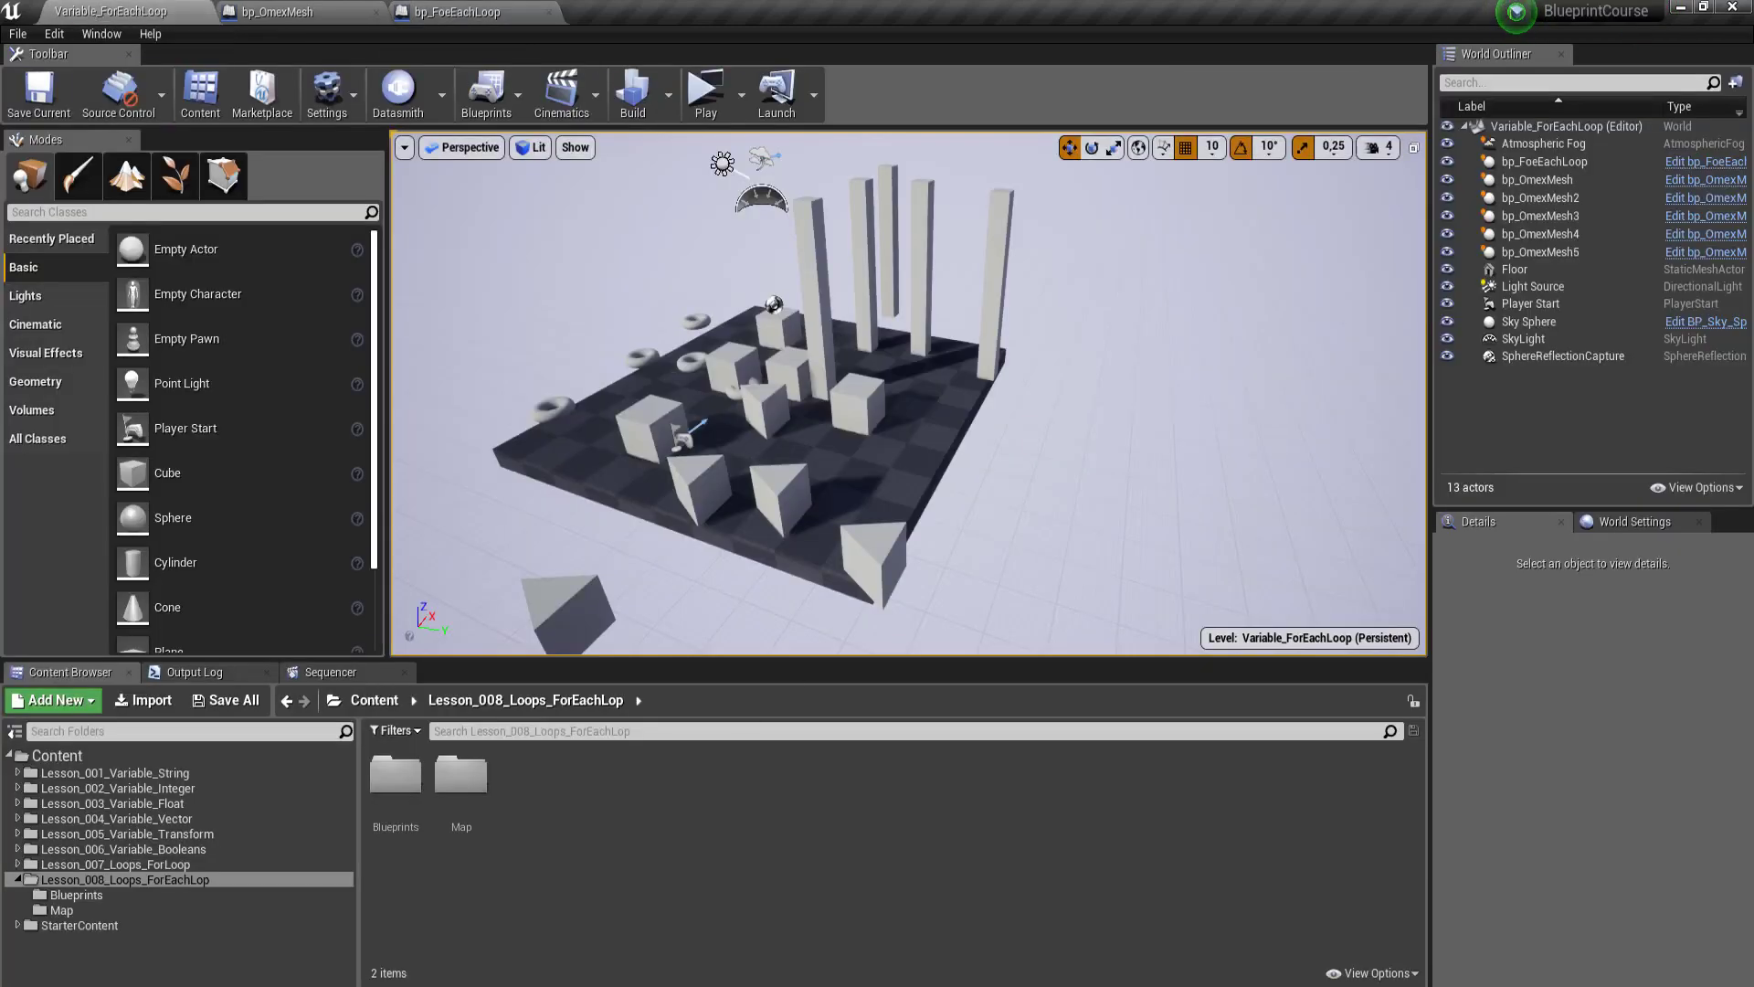
Step: Create a Content folder named Lesson_009_FlowControl_DoOnce
left_click(19, 880)
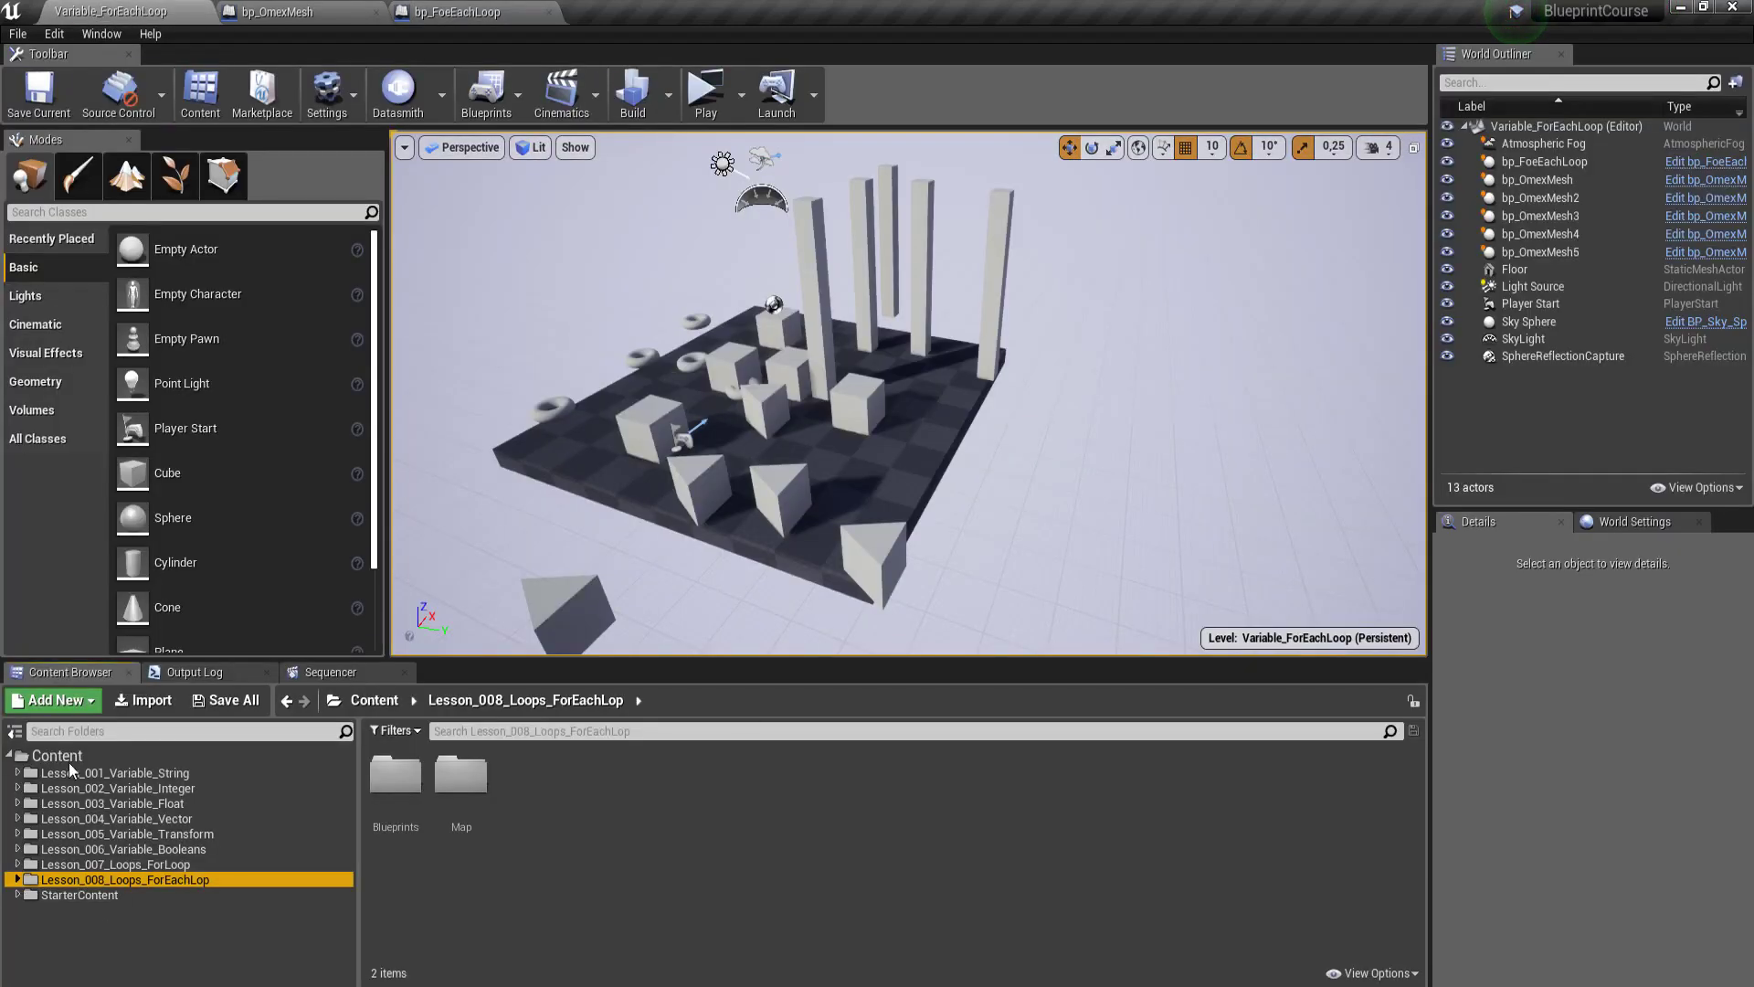
right_click(69, 759)
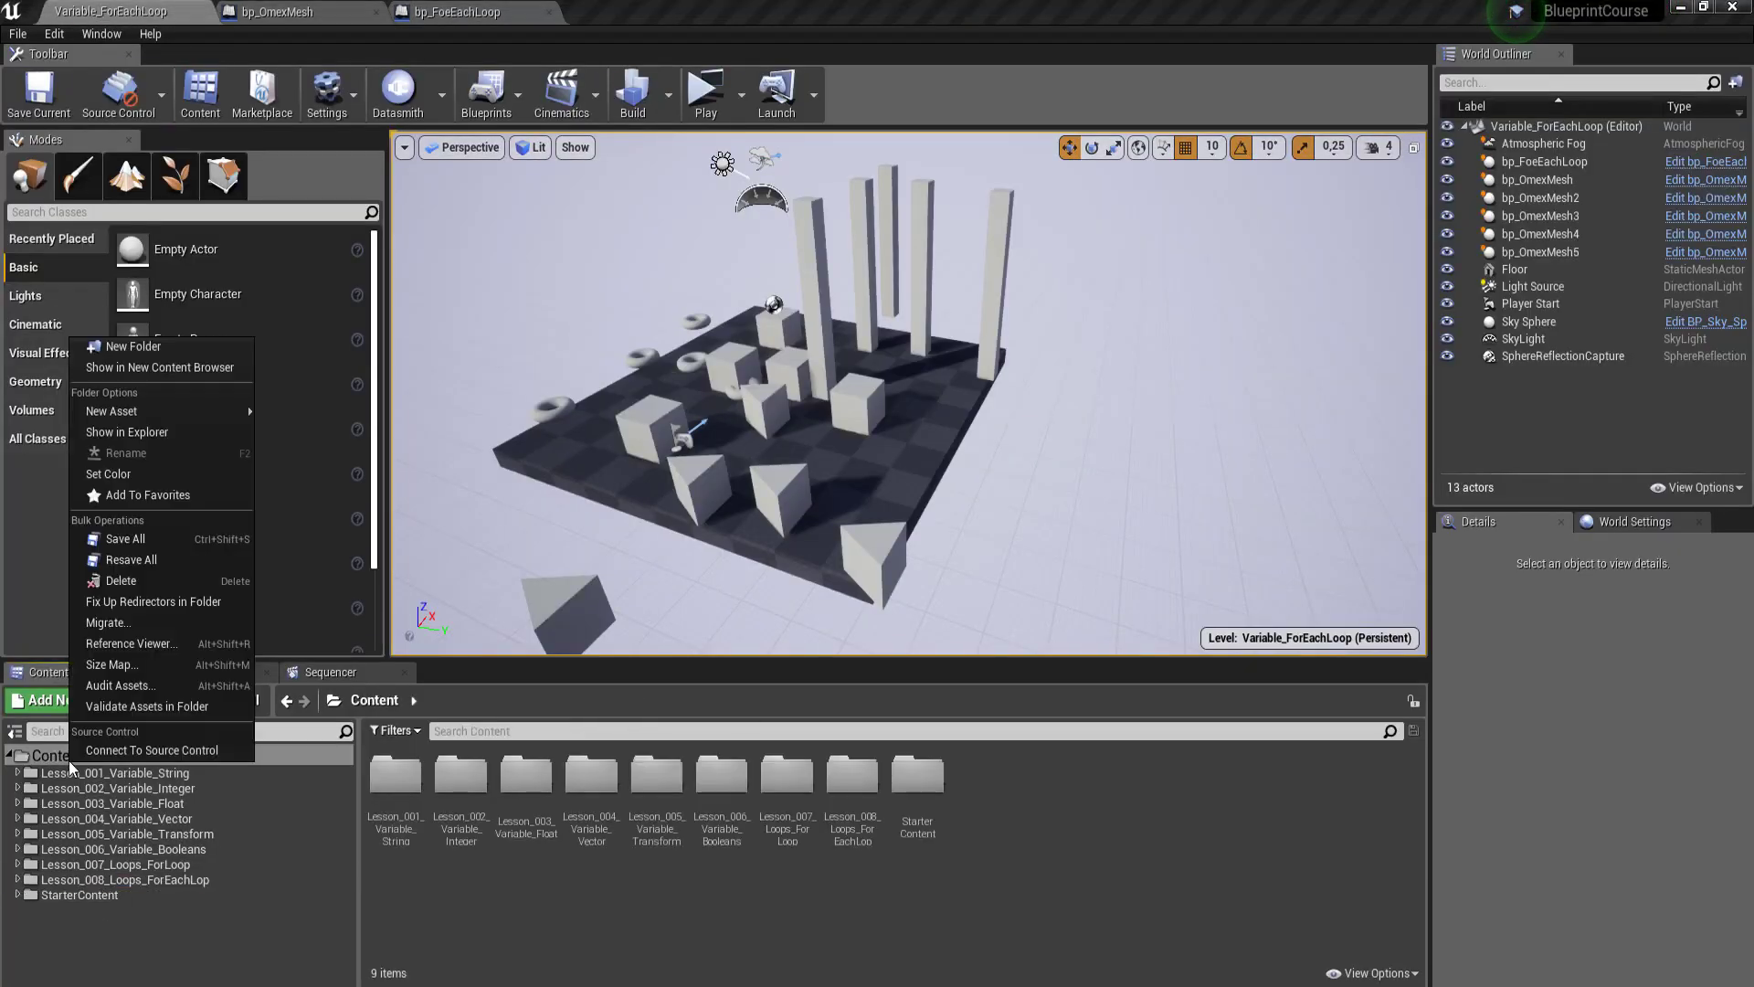
left_click(123, 351)
type("Le")
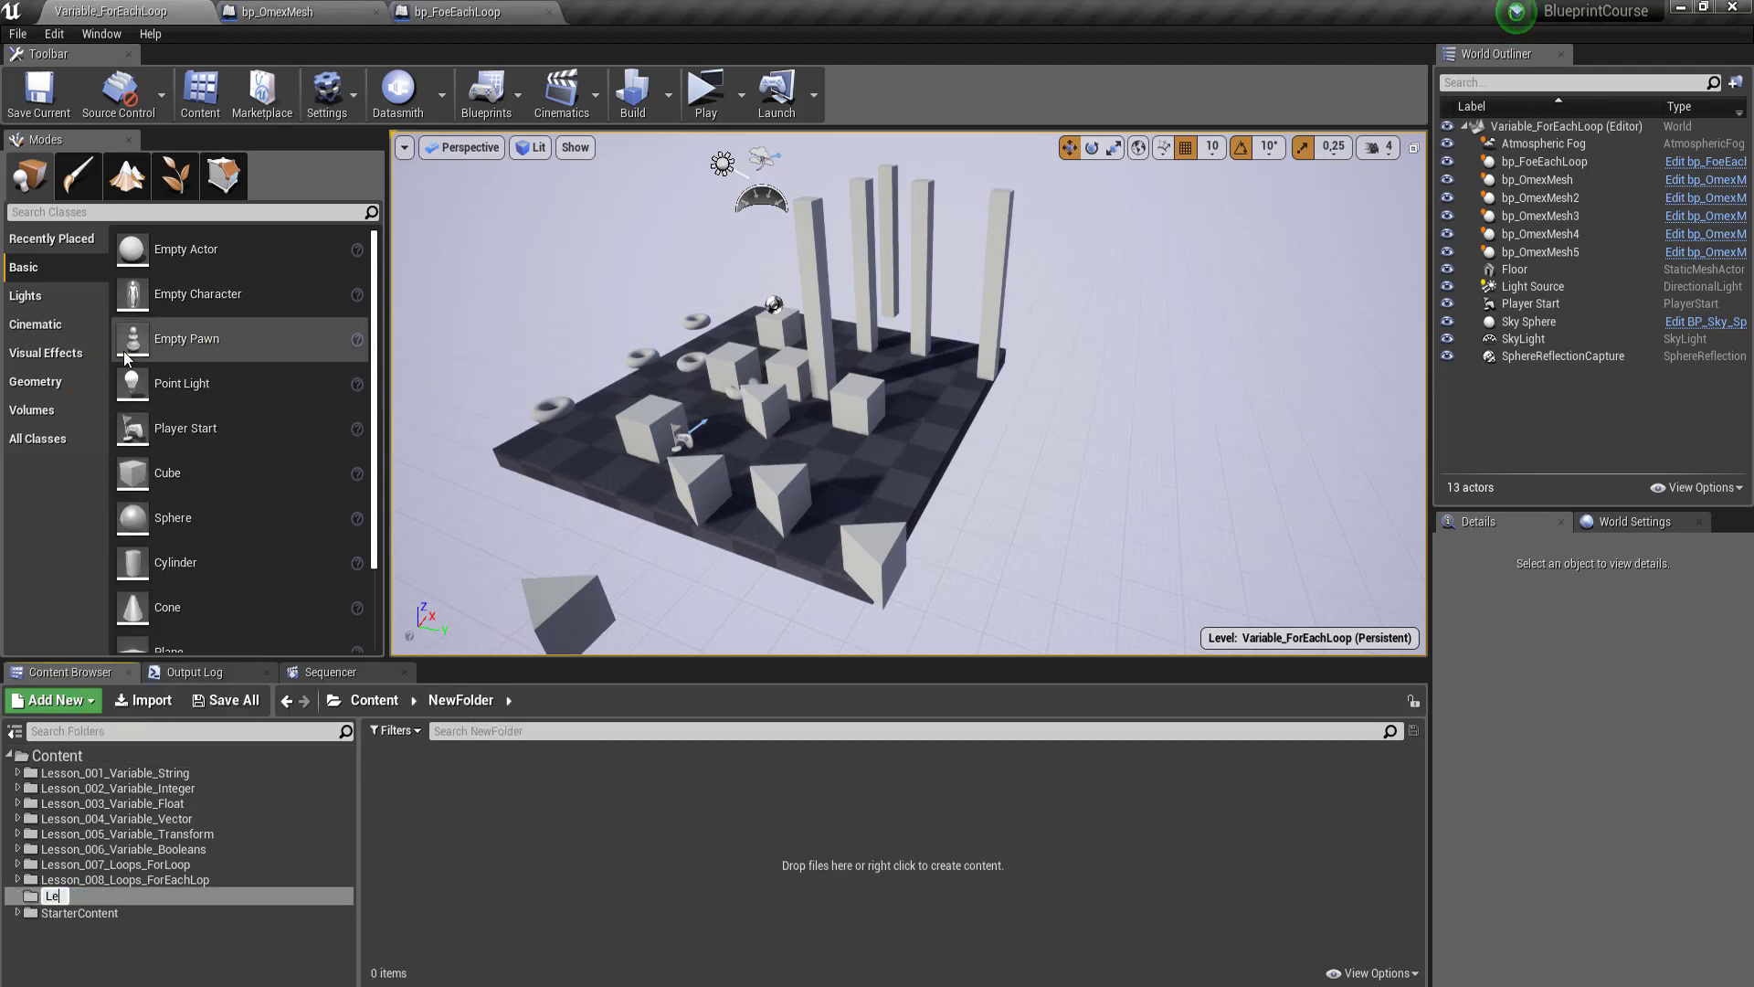
type("sson_009_Flow")
type("Control_")
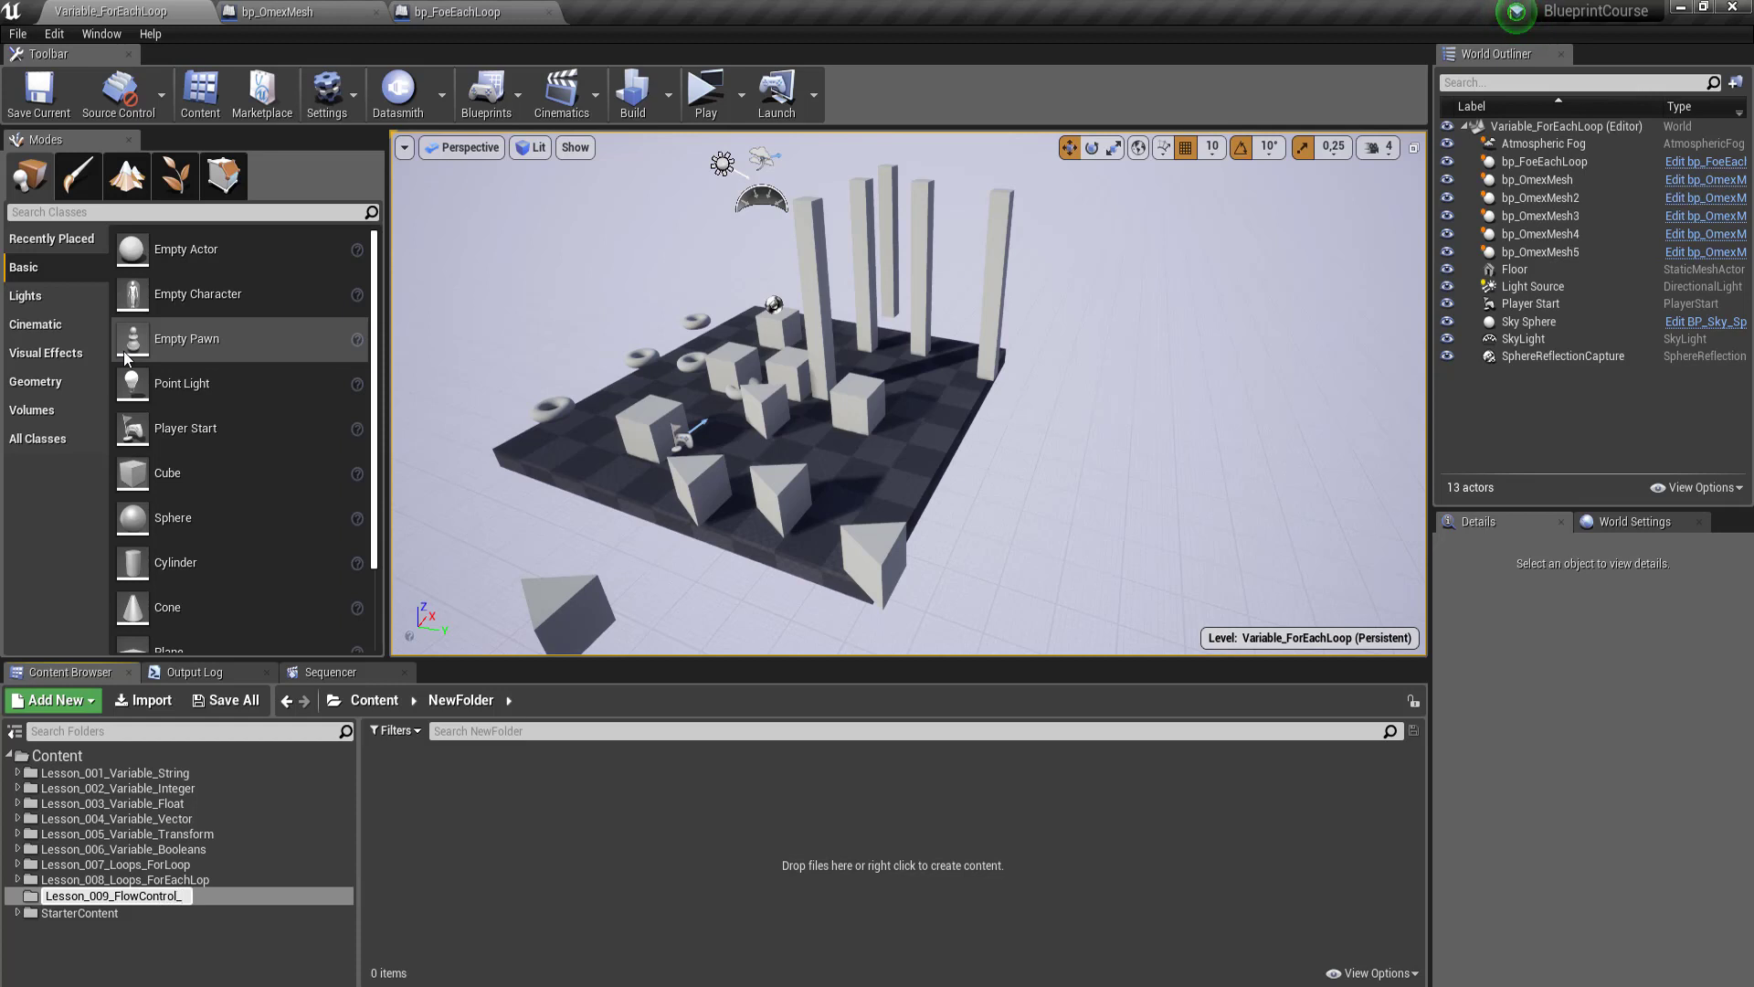
type("Do")
type("Once")
key("Return")
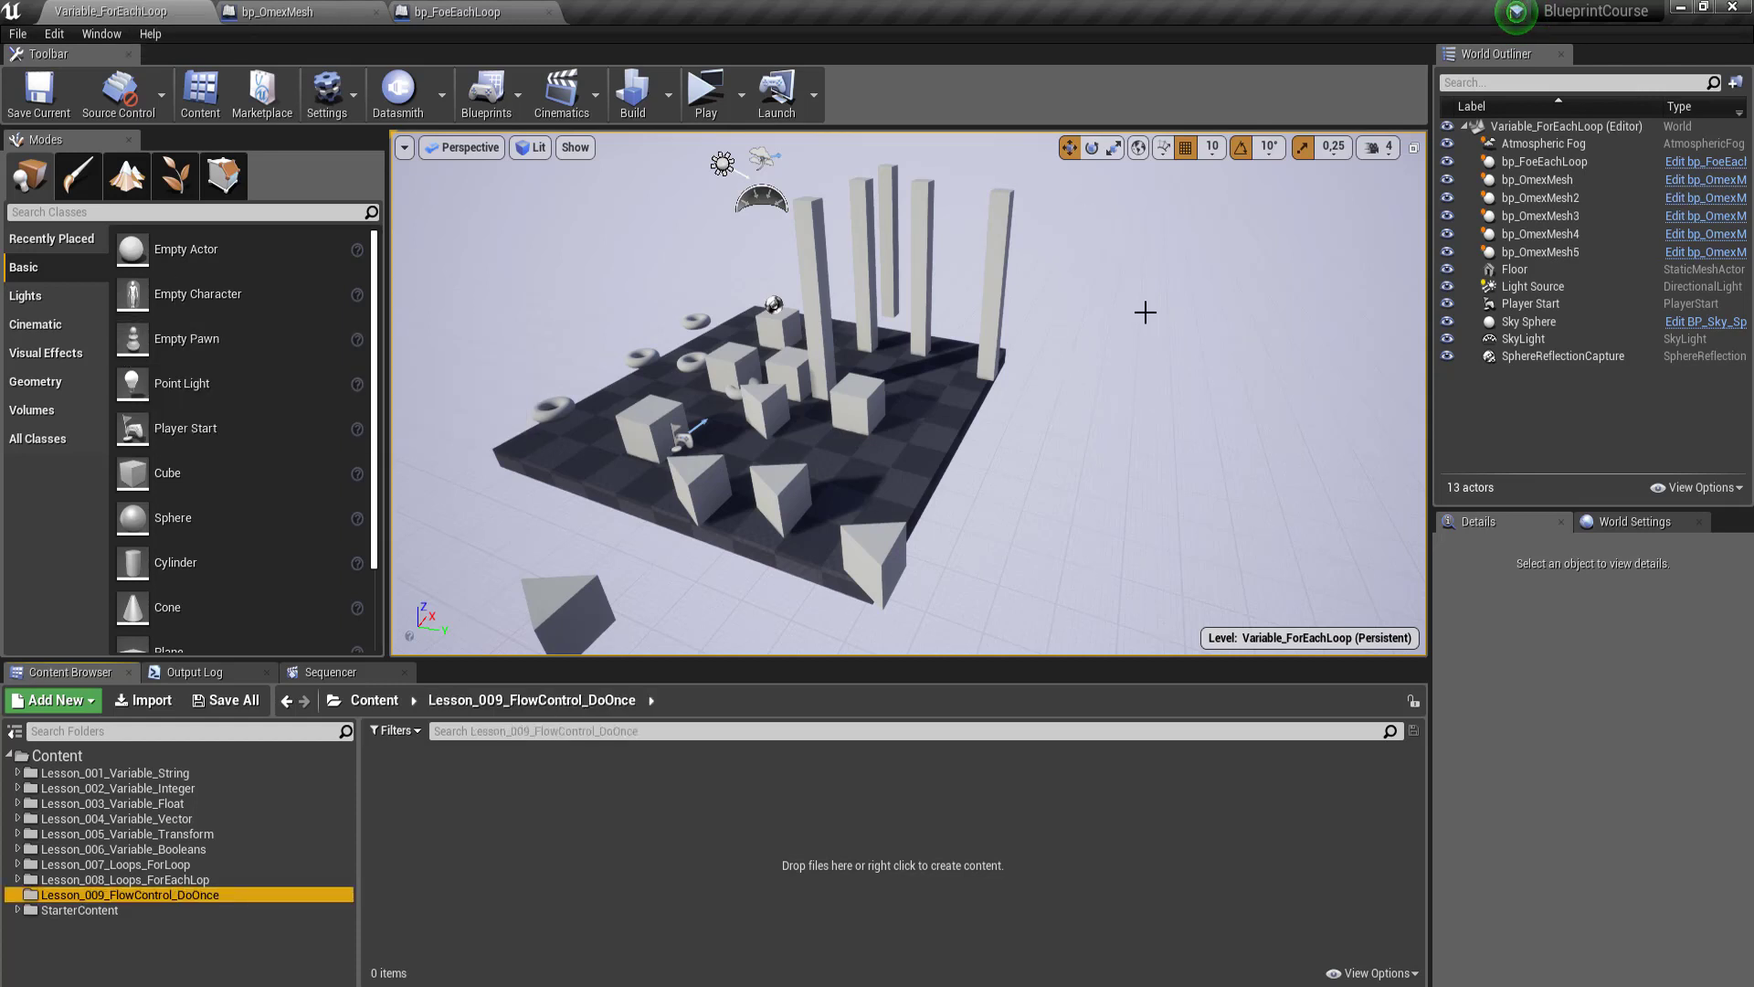
Step: Save all assets and add Map and Blueprints subfolders to the lesson folder
left_click(253, 700)
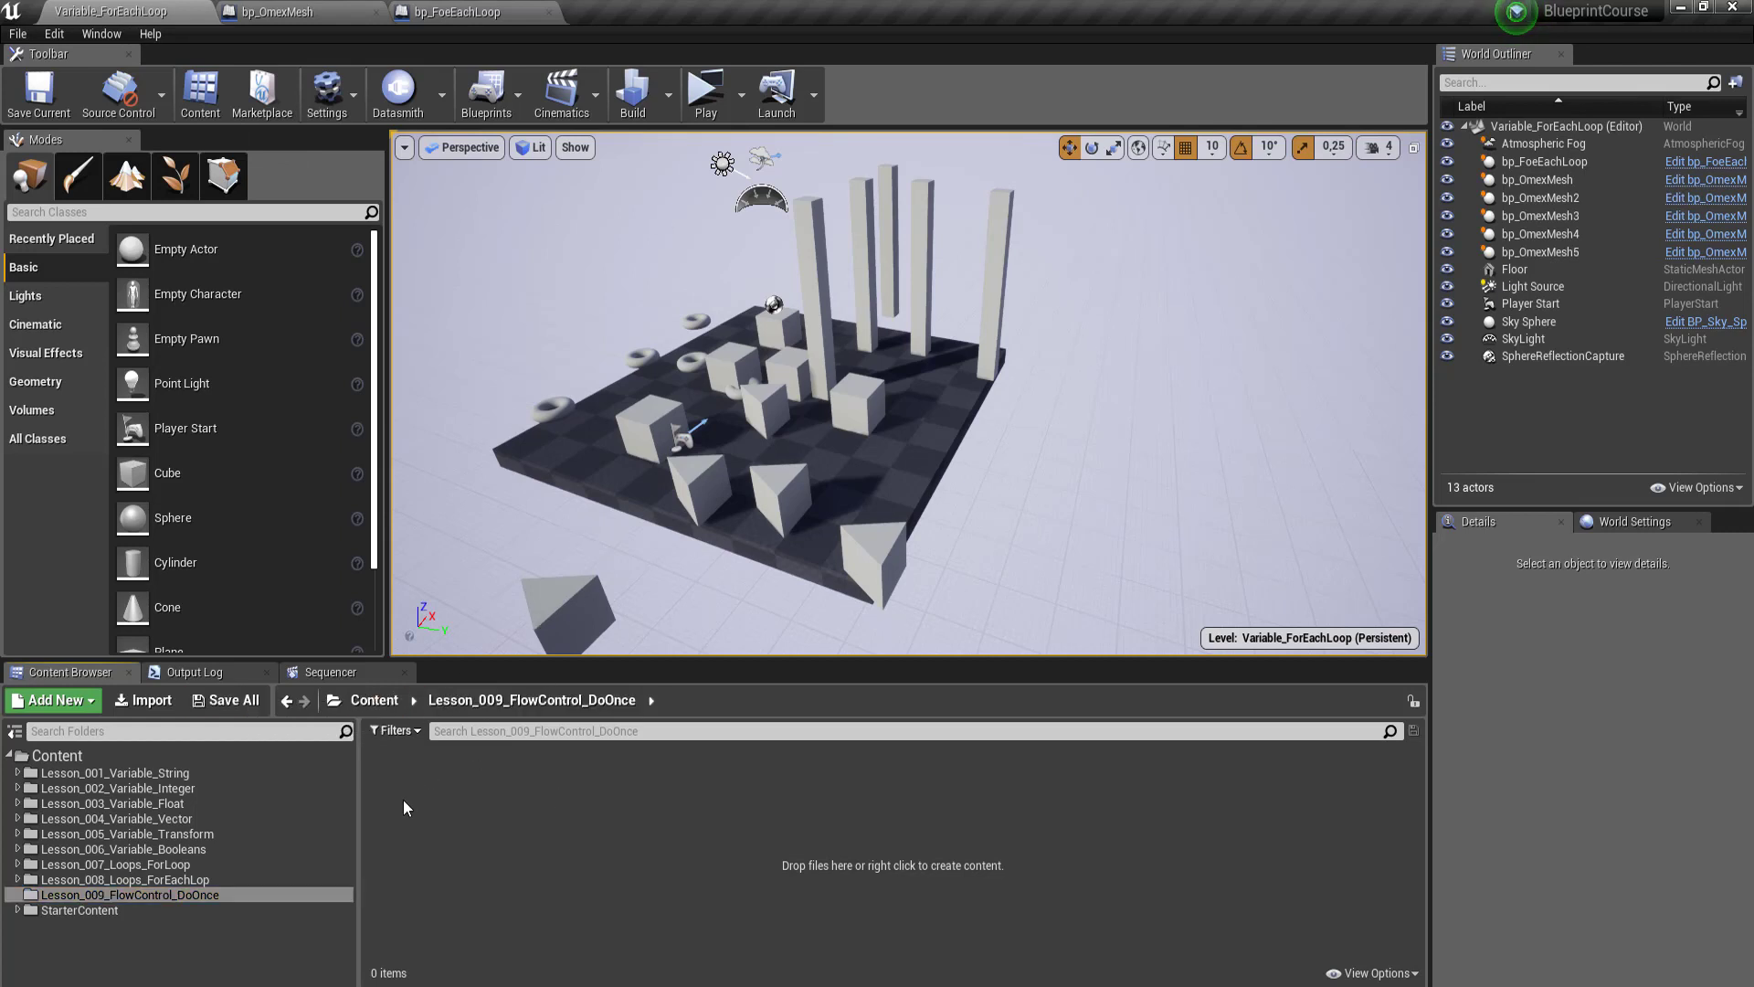
right_click(438, 895)
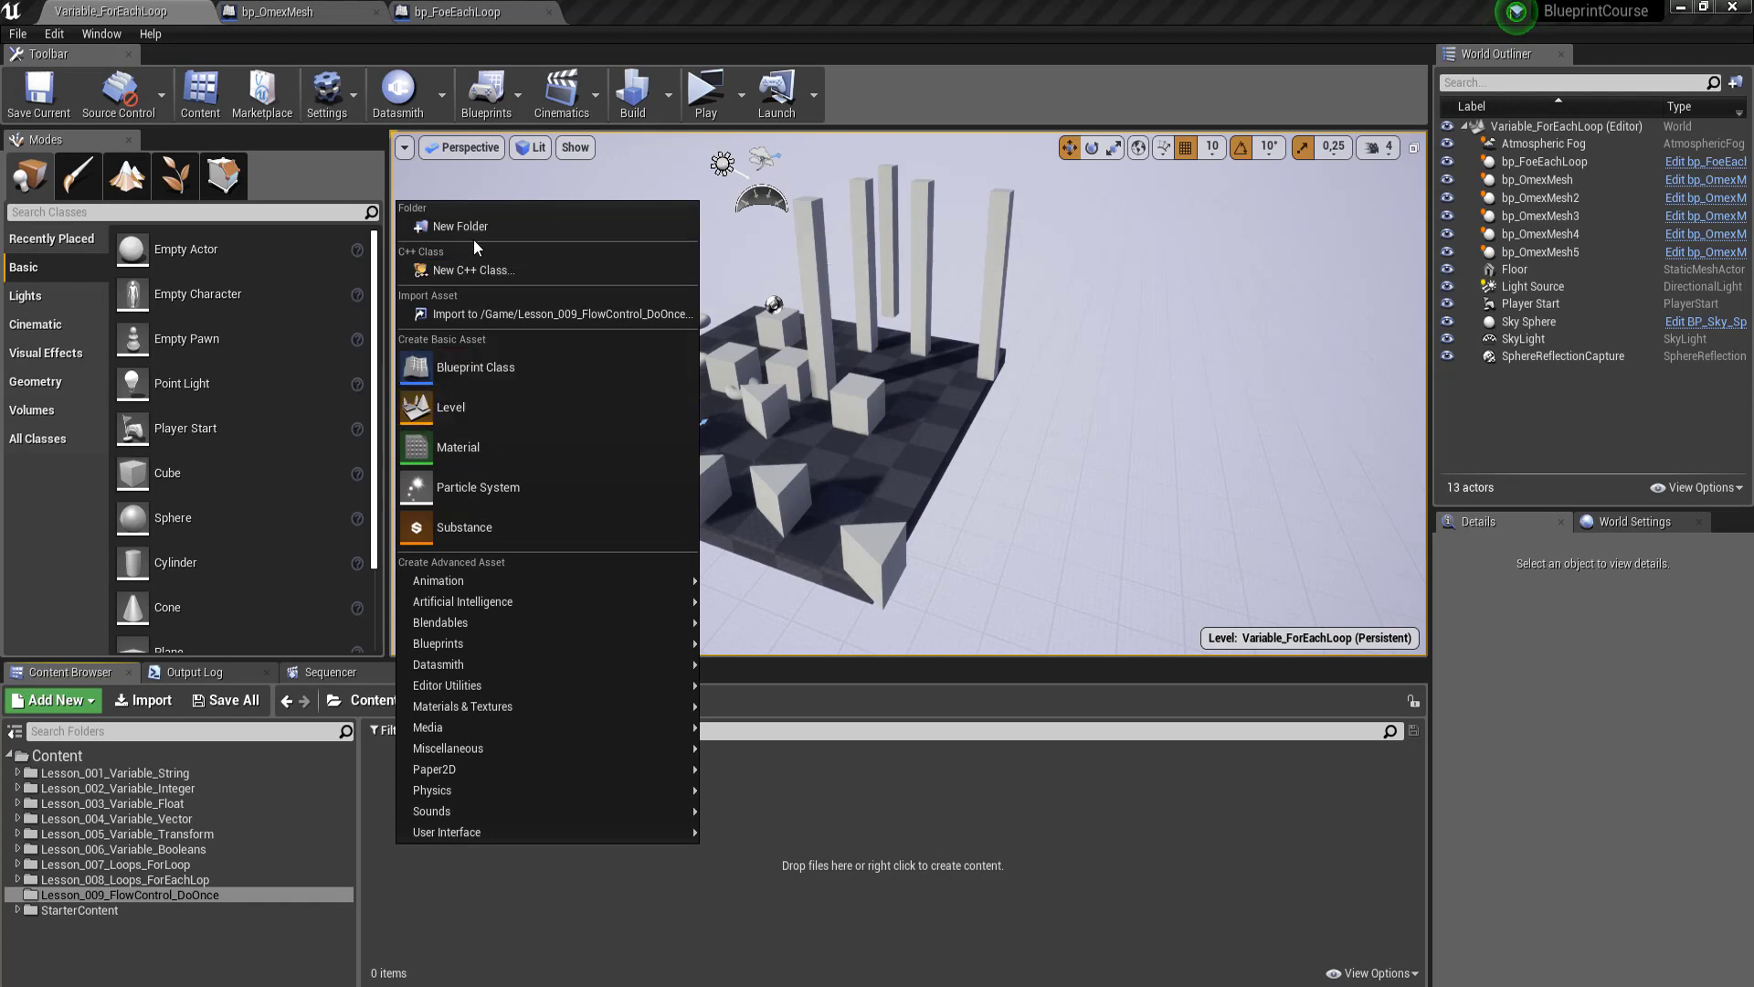
left_click(452, 232)
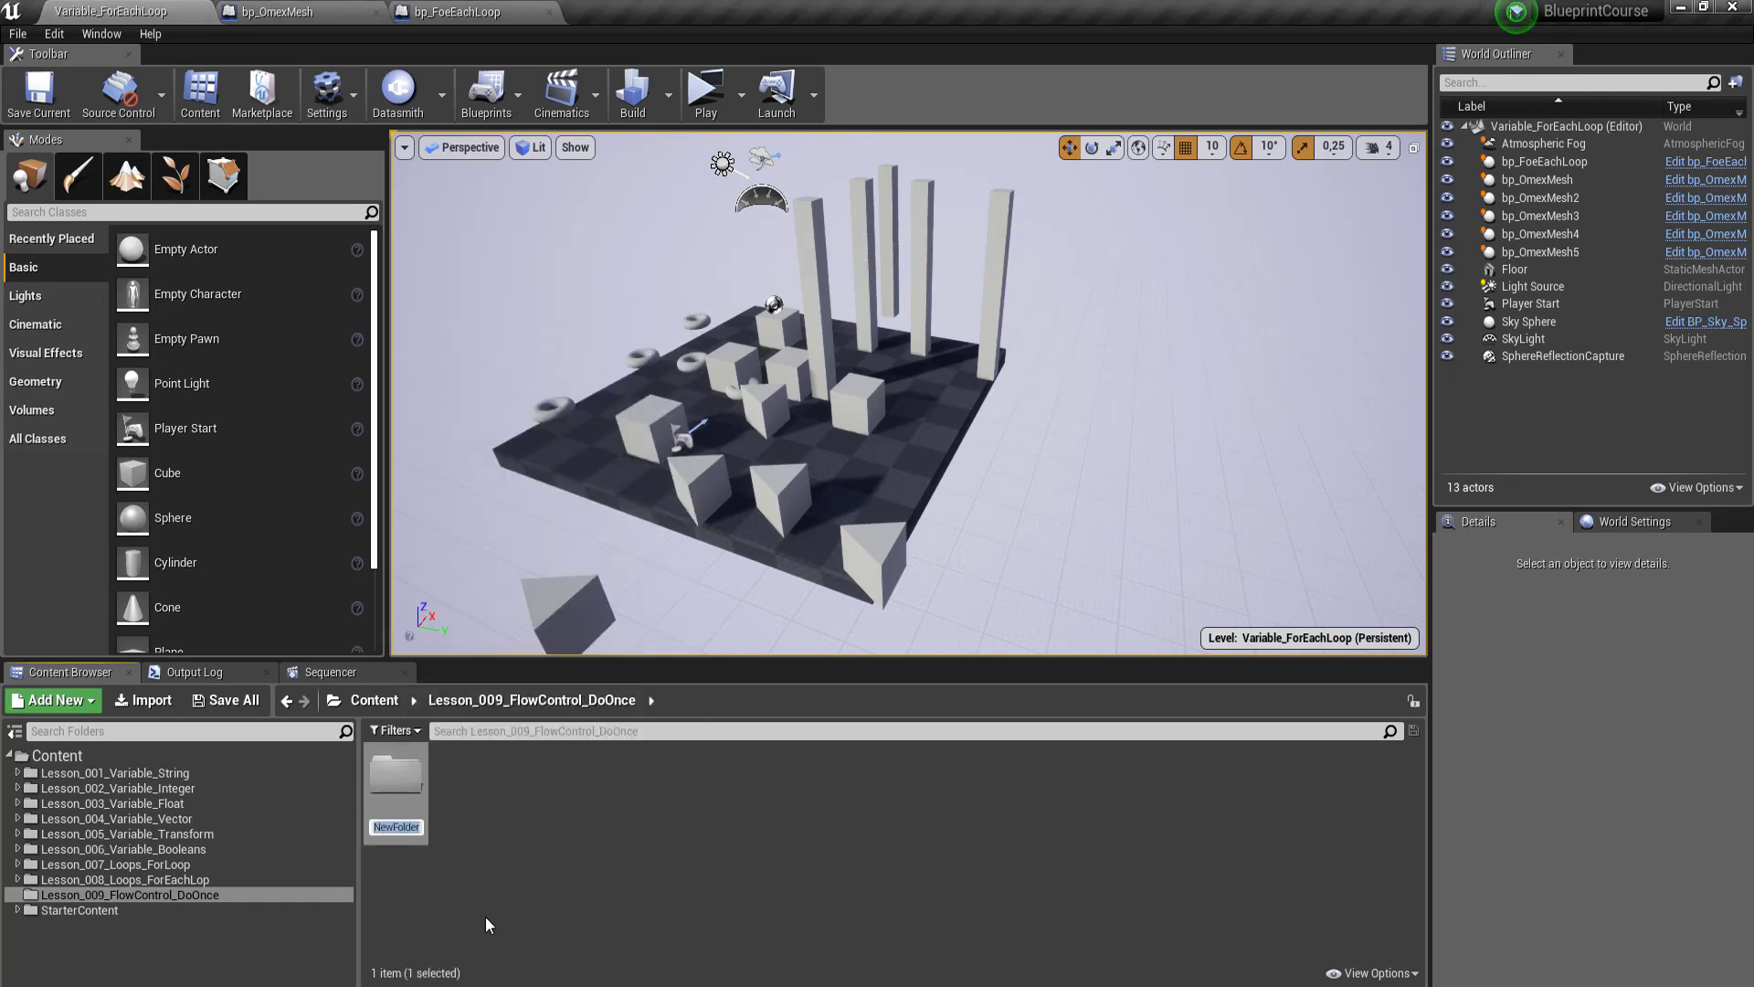
type("Map")
key("Return")
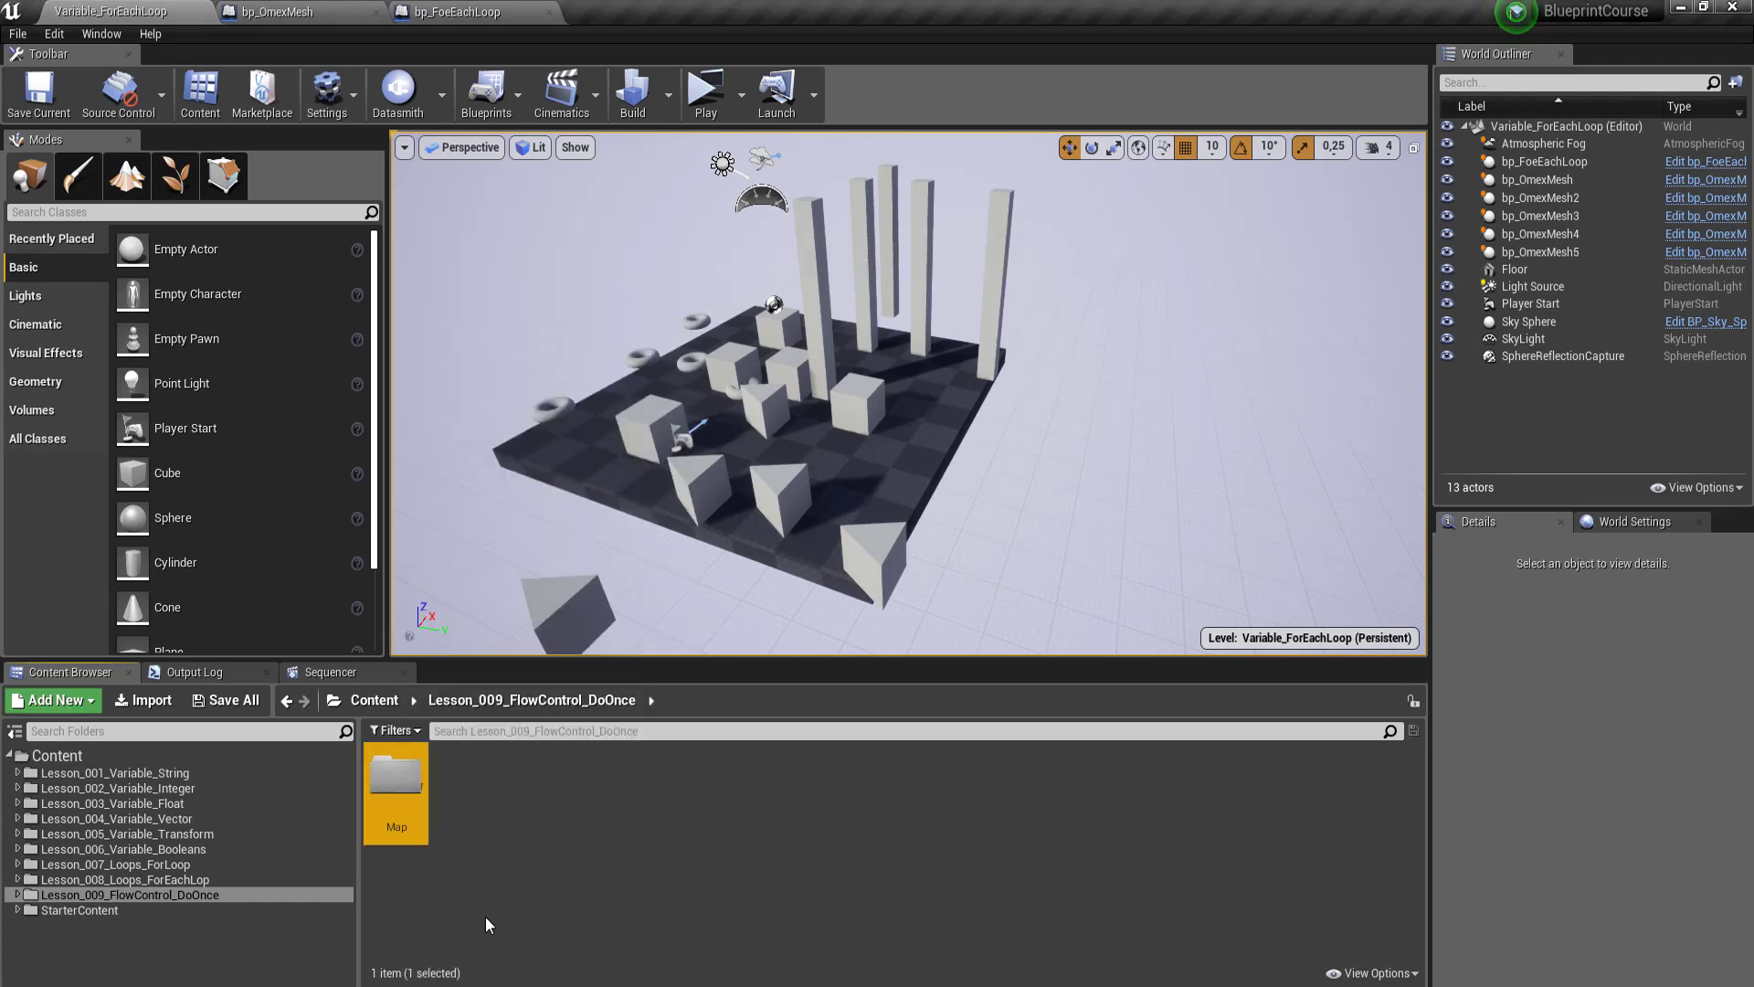
right_click(530, 821)
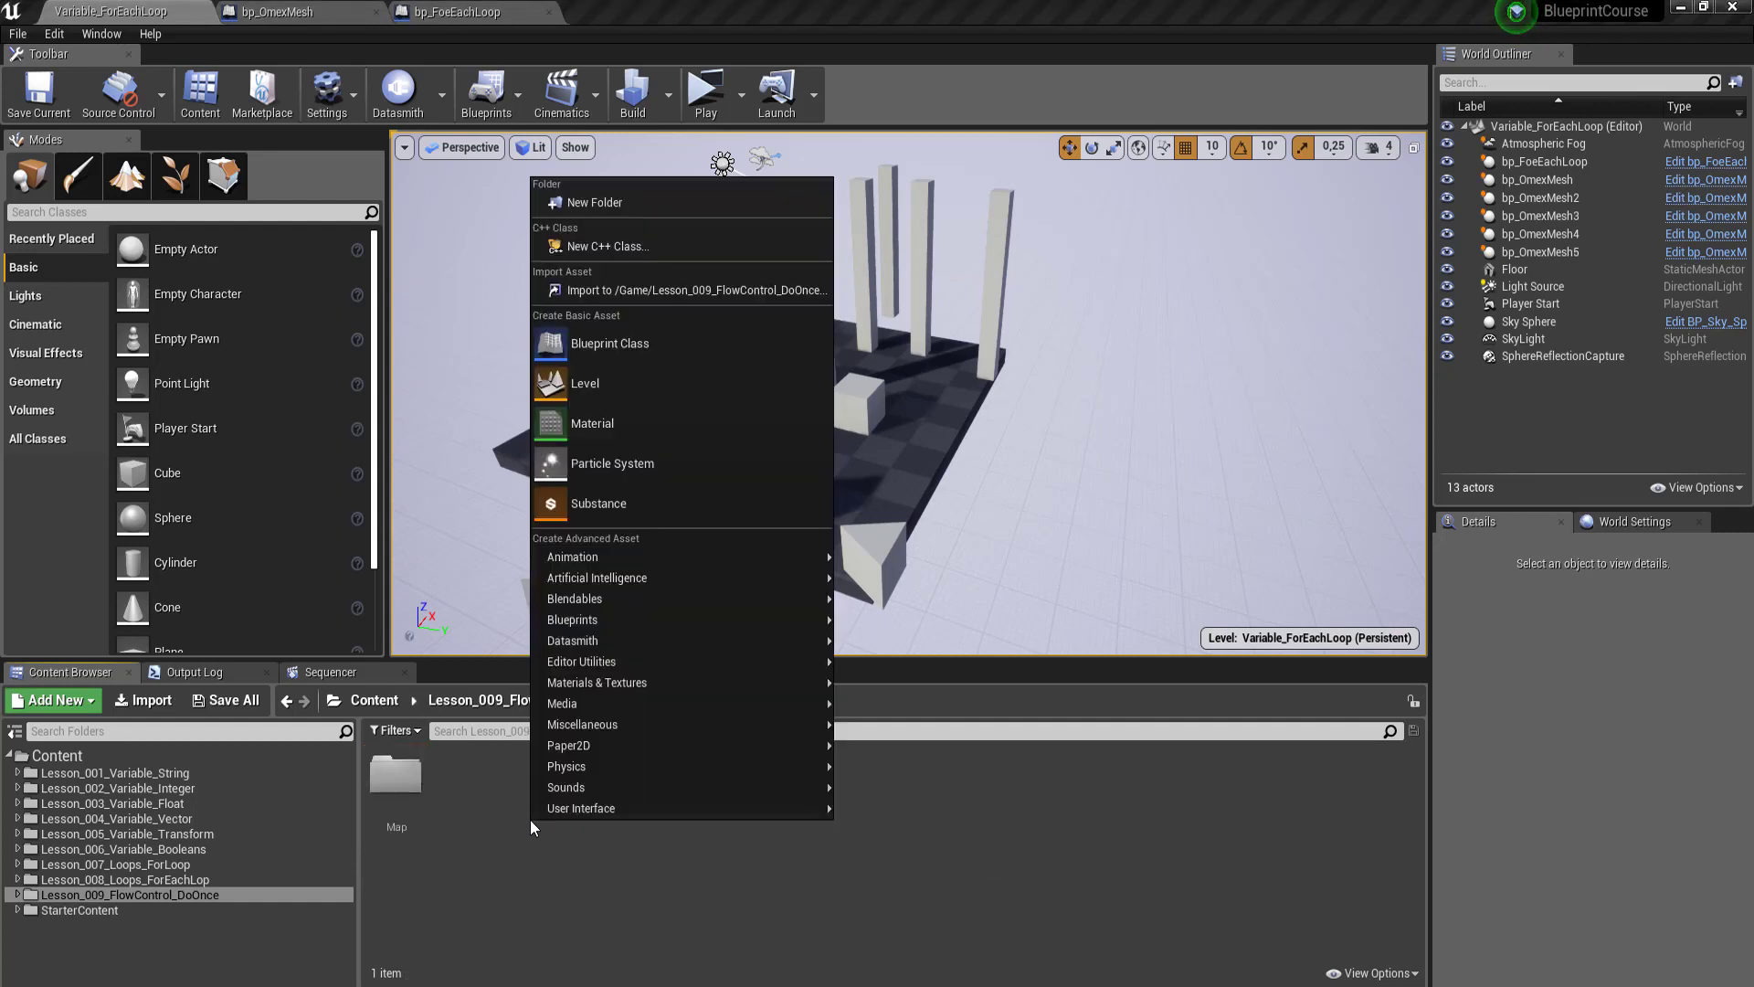
left_click(625, 206)
type("Bl")
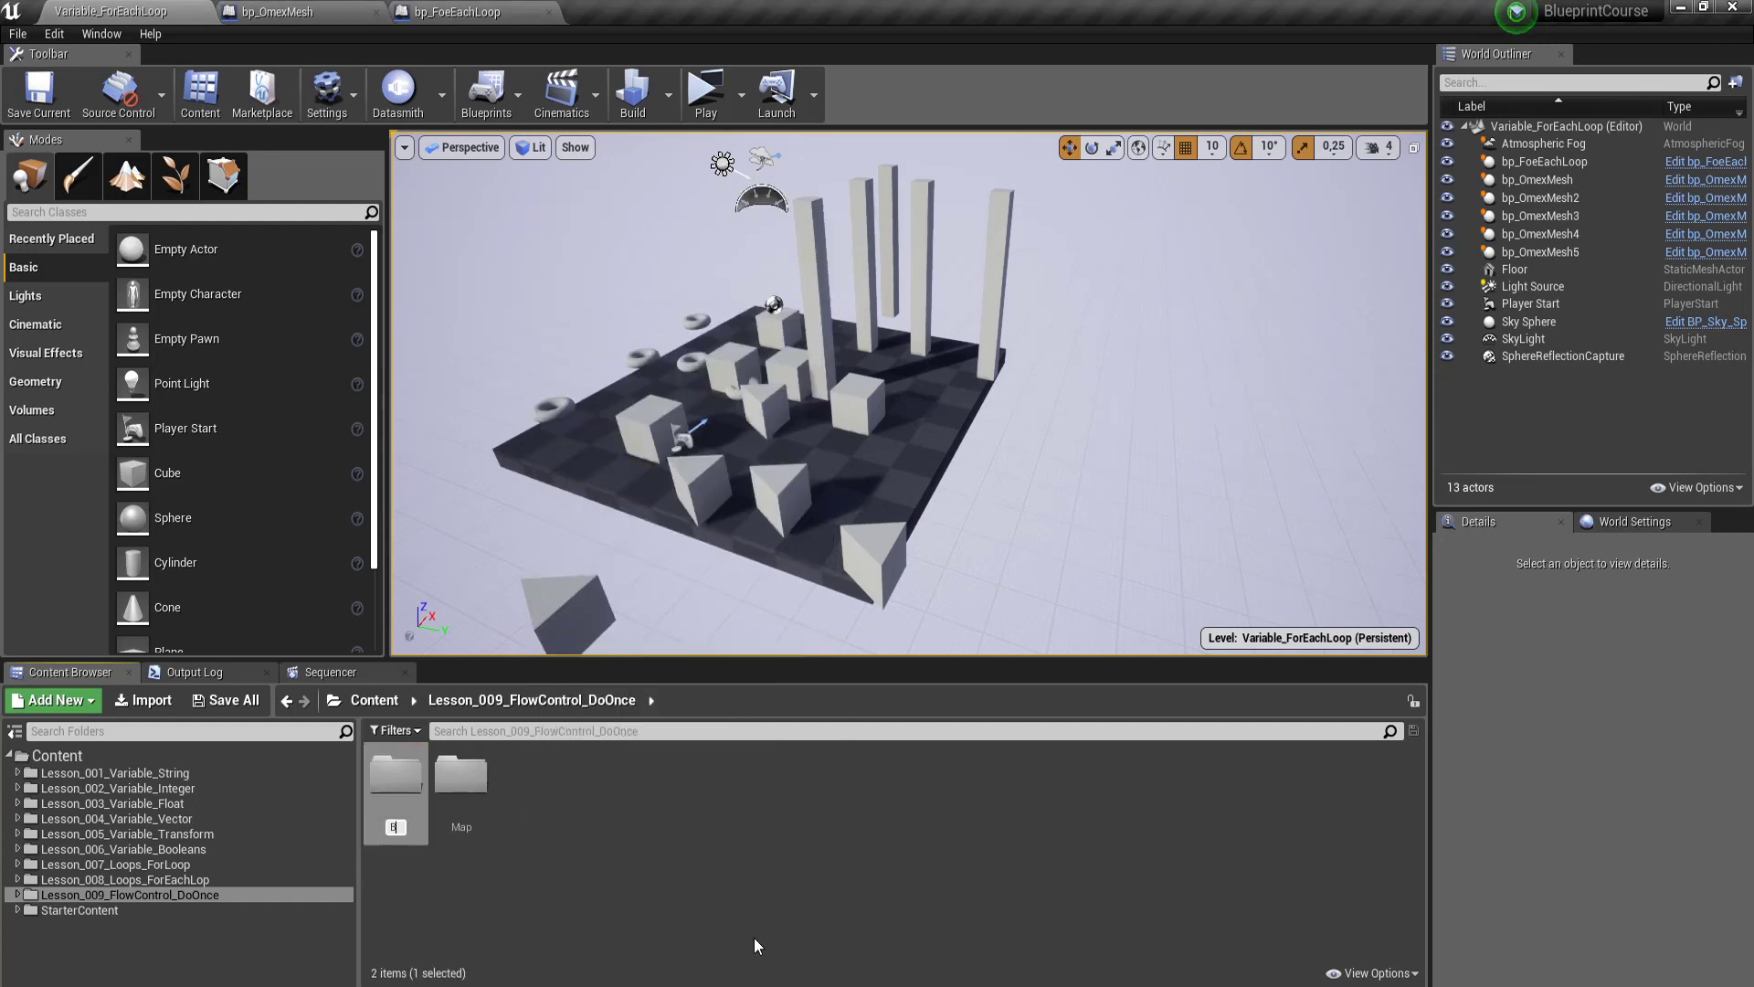
type("ueprint")
type("s")
key("Return")
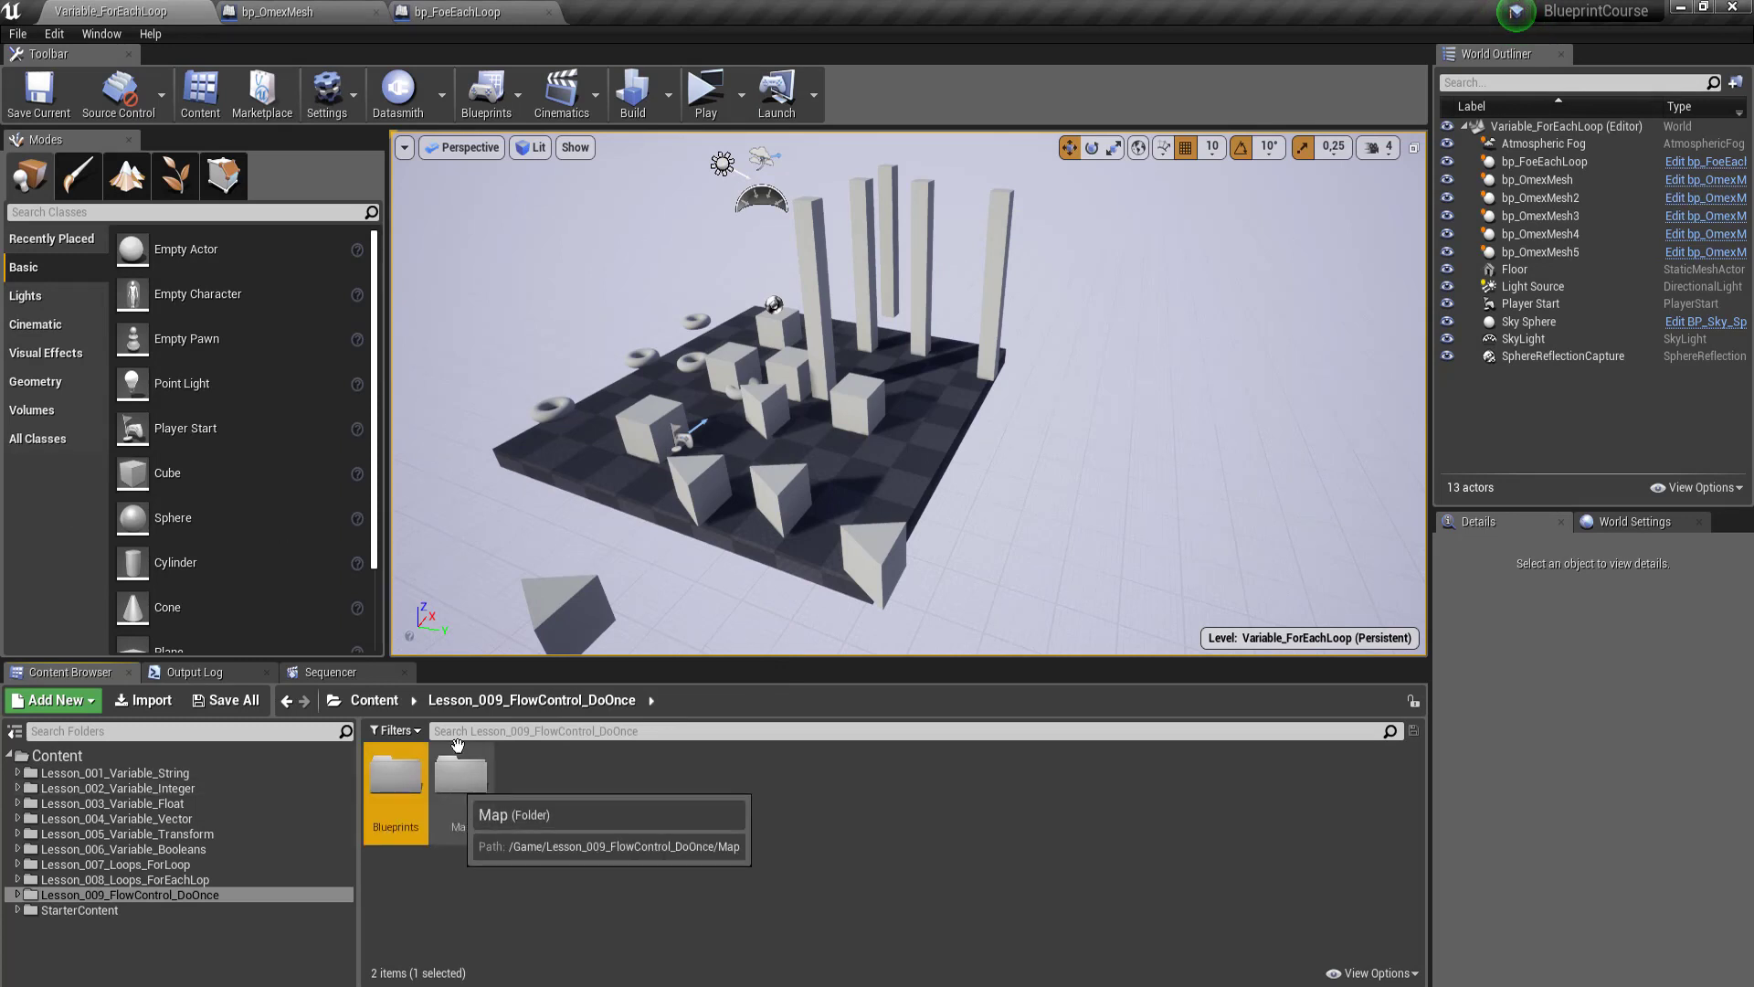
Step: Expand the lesson folder, open the empty Map subfolder, and select bp_FoeEachLoop in the level
left_click(18, 894)
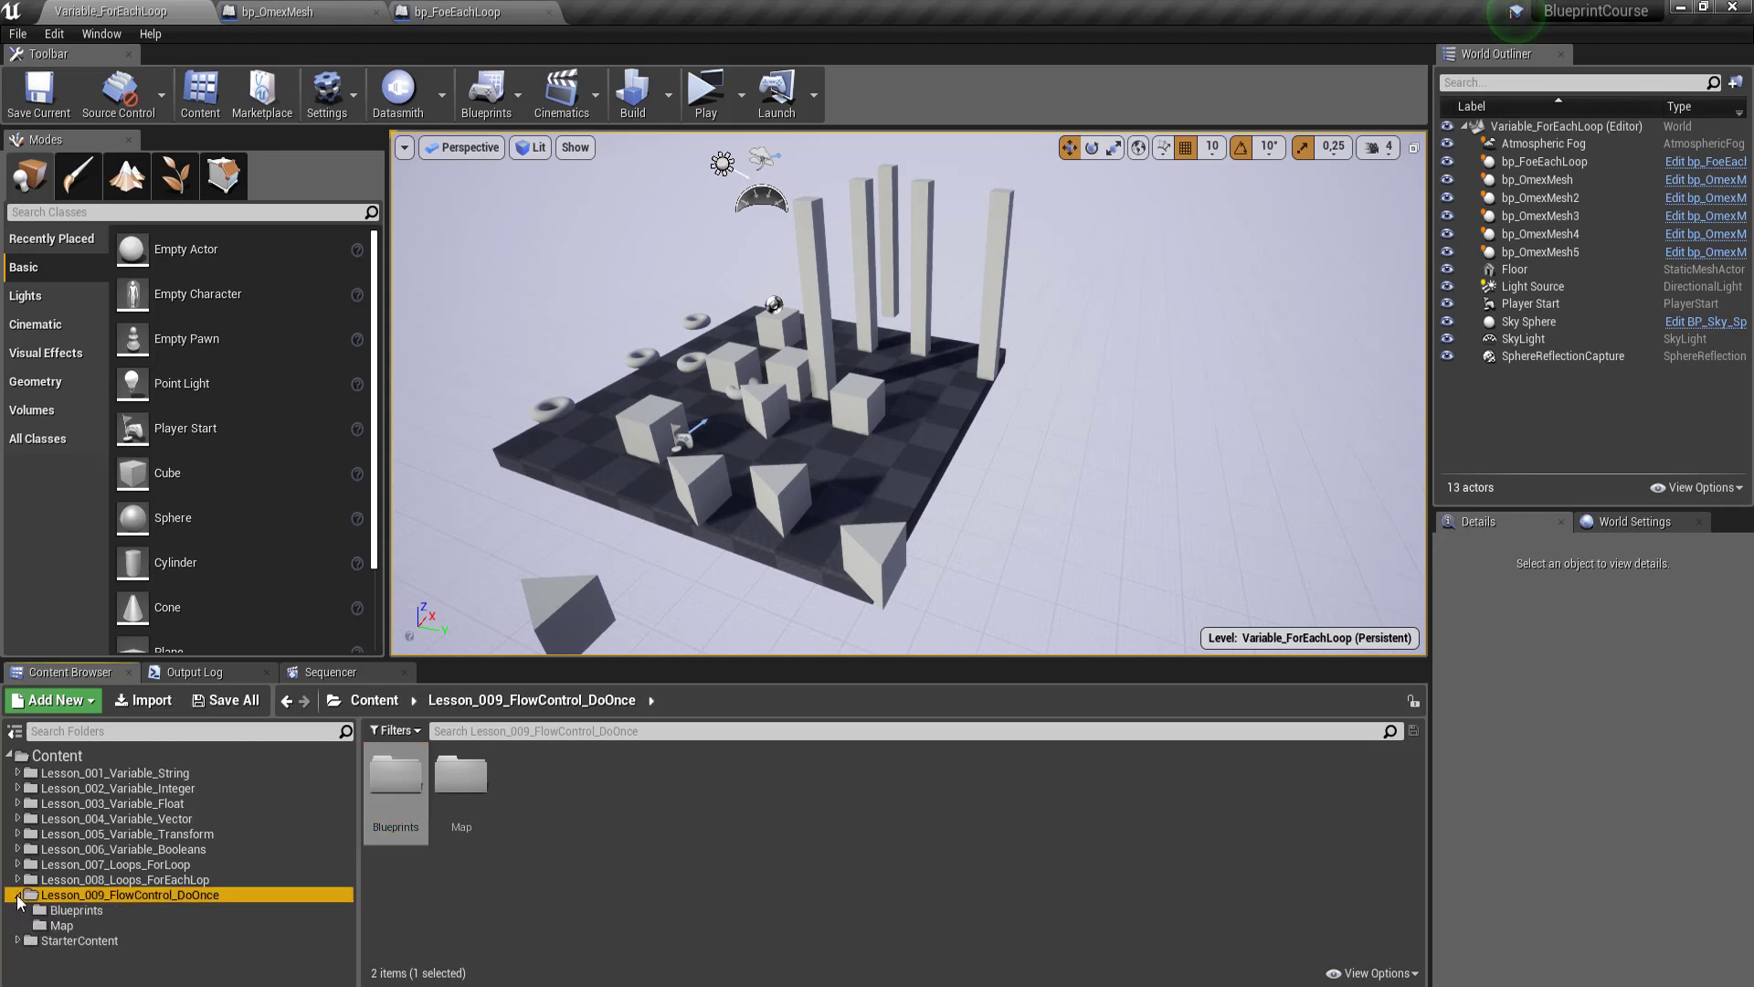
left_click(79, 911)
left_click(76, 926)
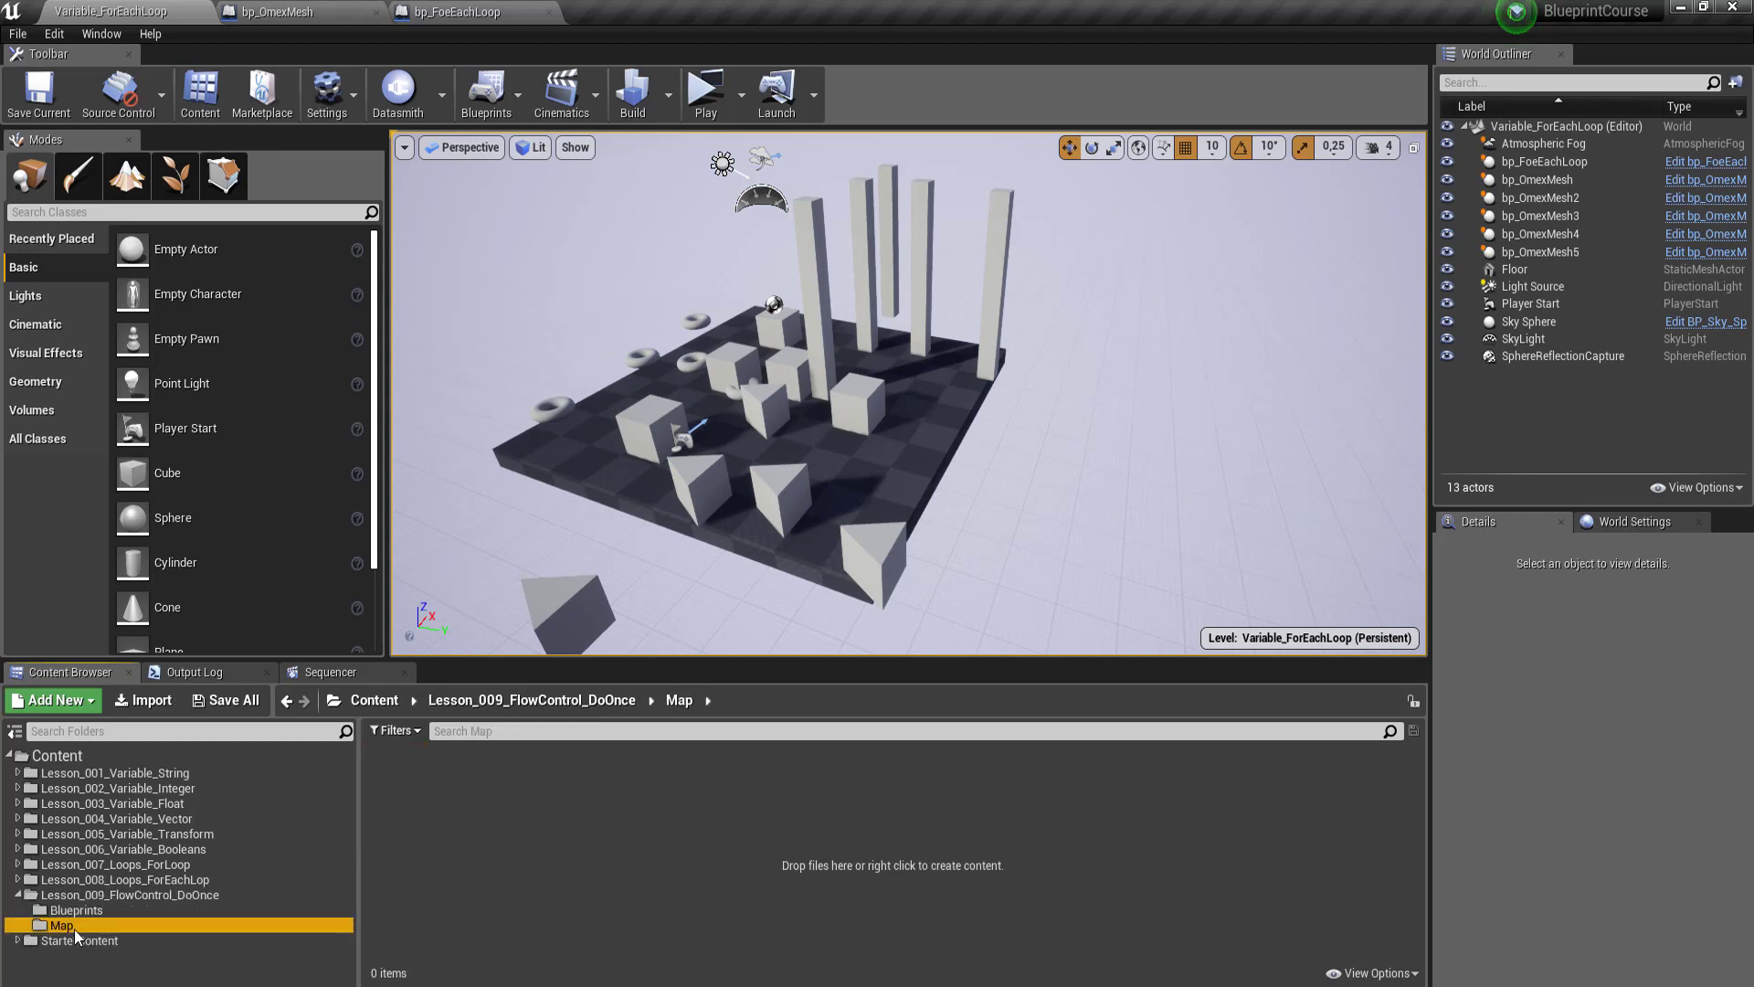
left_click(1542, 162)
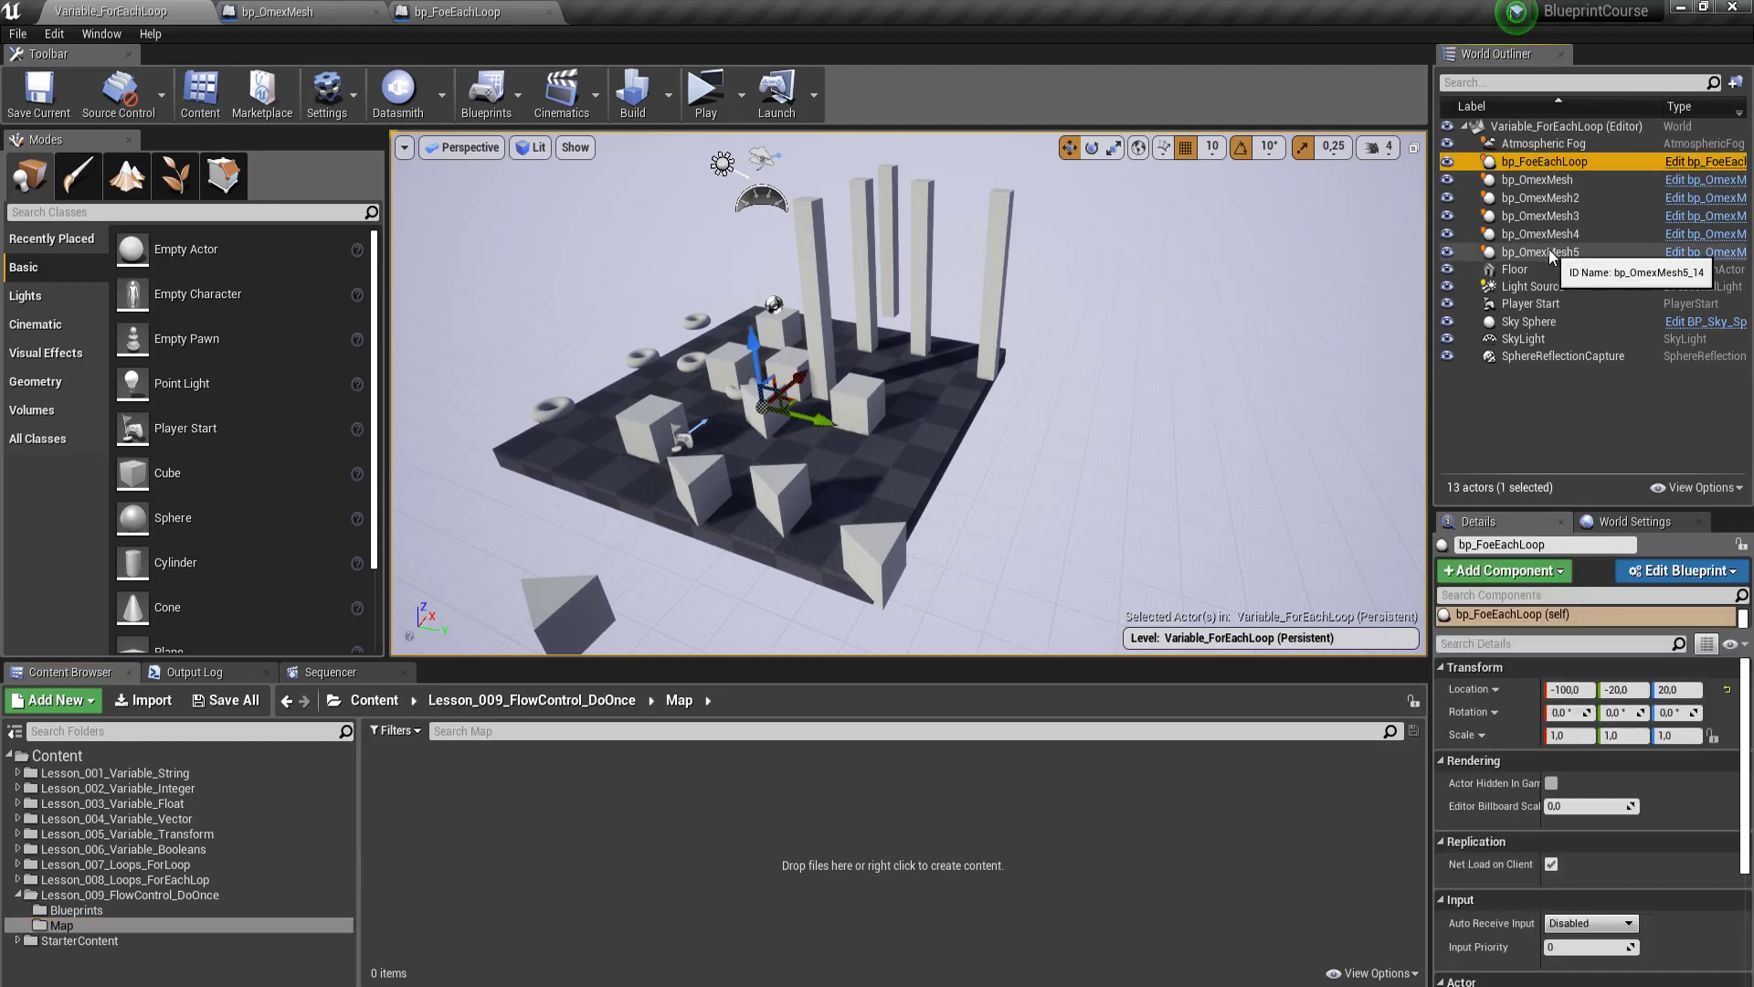
Step: Delete bp_FoeEachLoop and the five mesh actors from the level
left_click(1549, 252, "shift")
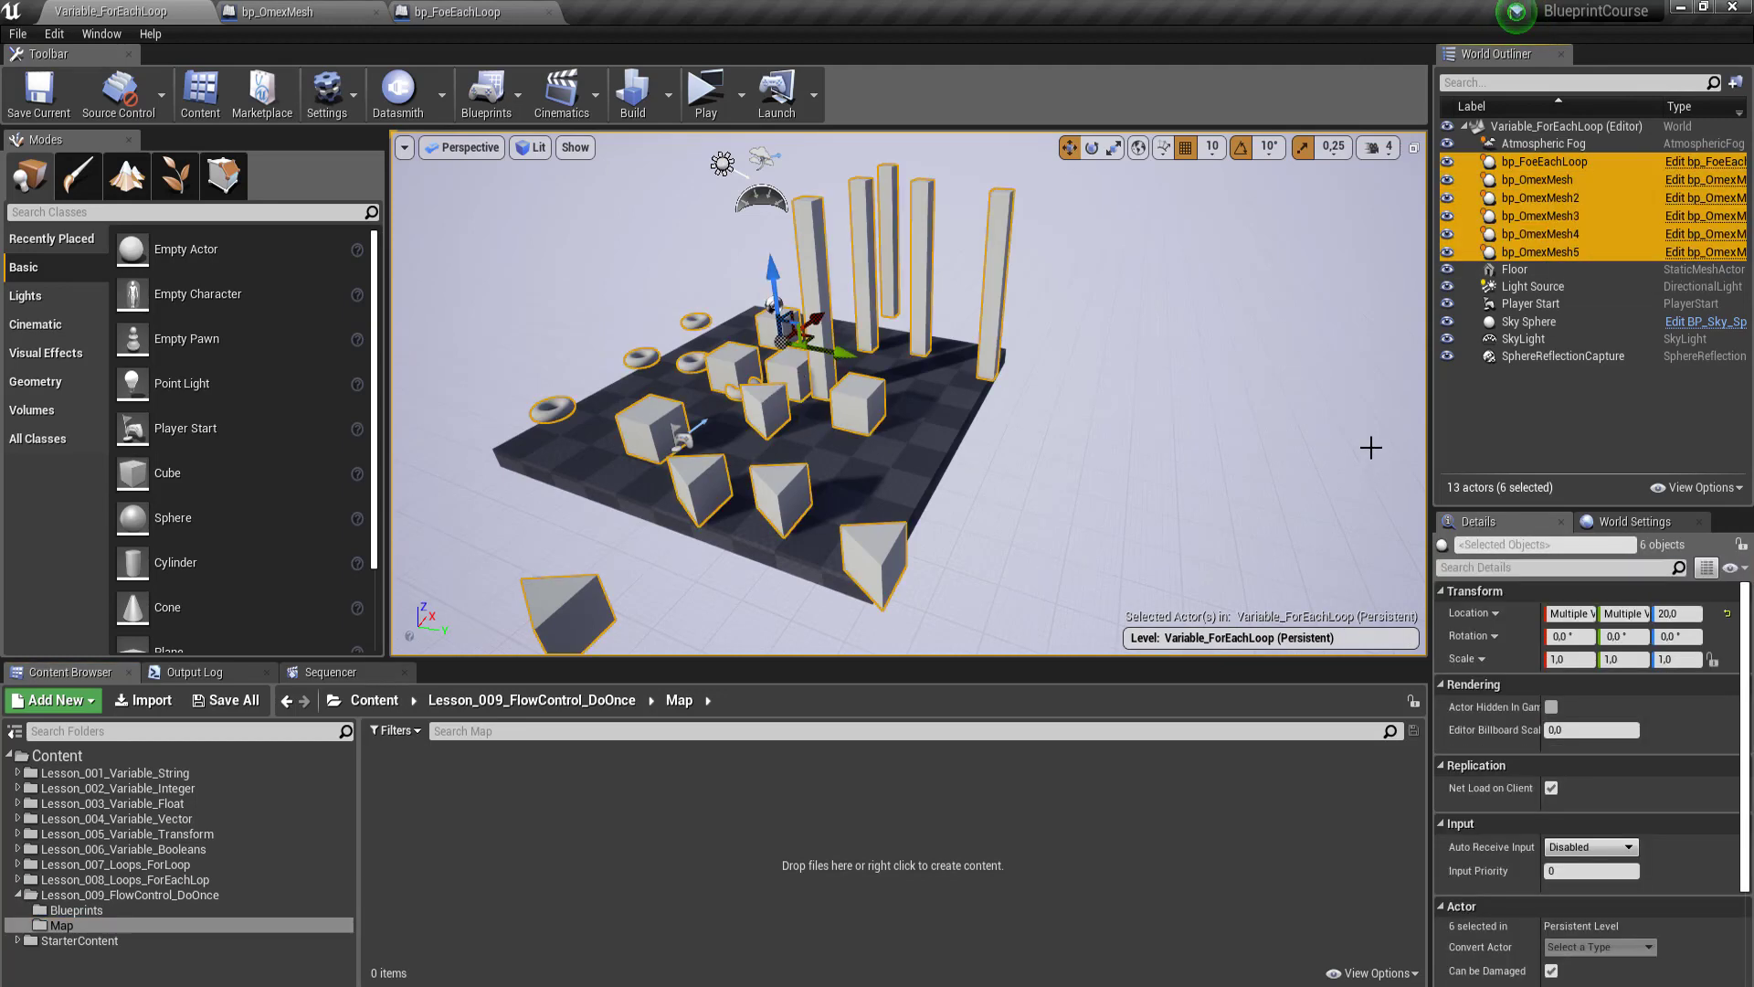
key("Delete")
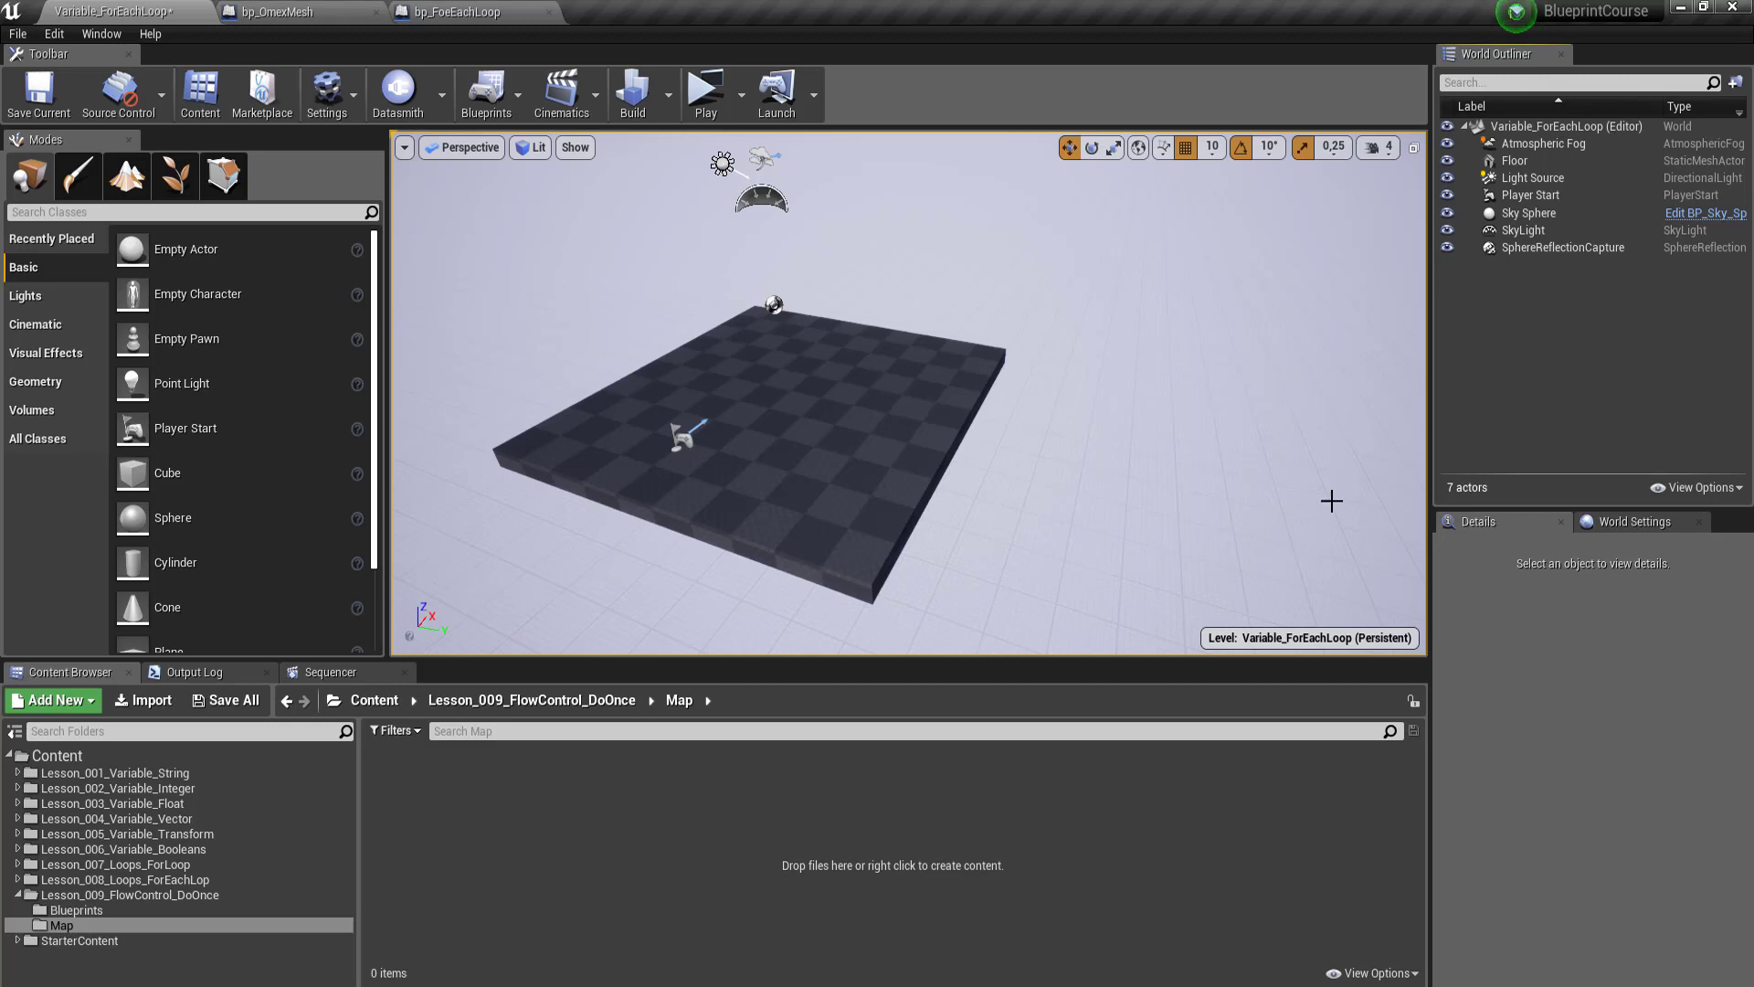
mouse_move(1026, 497)
left_mouse_down()
mouse_move(1026, 475)
mouse_move(994, 485)
left_mouse_up()
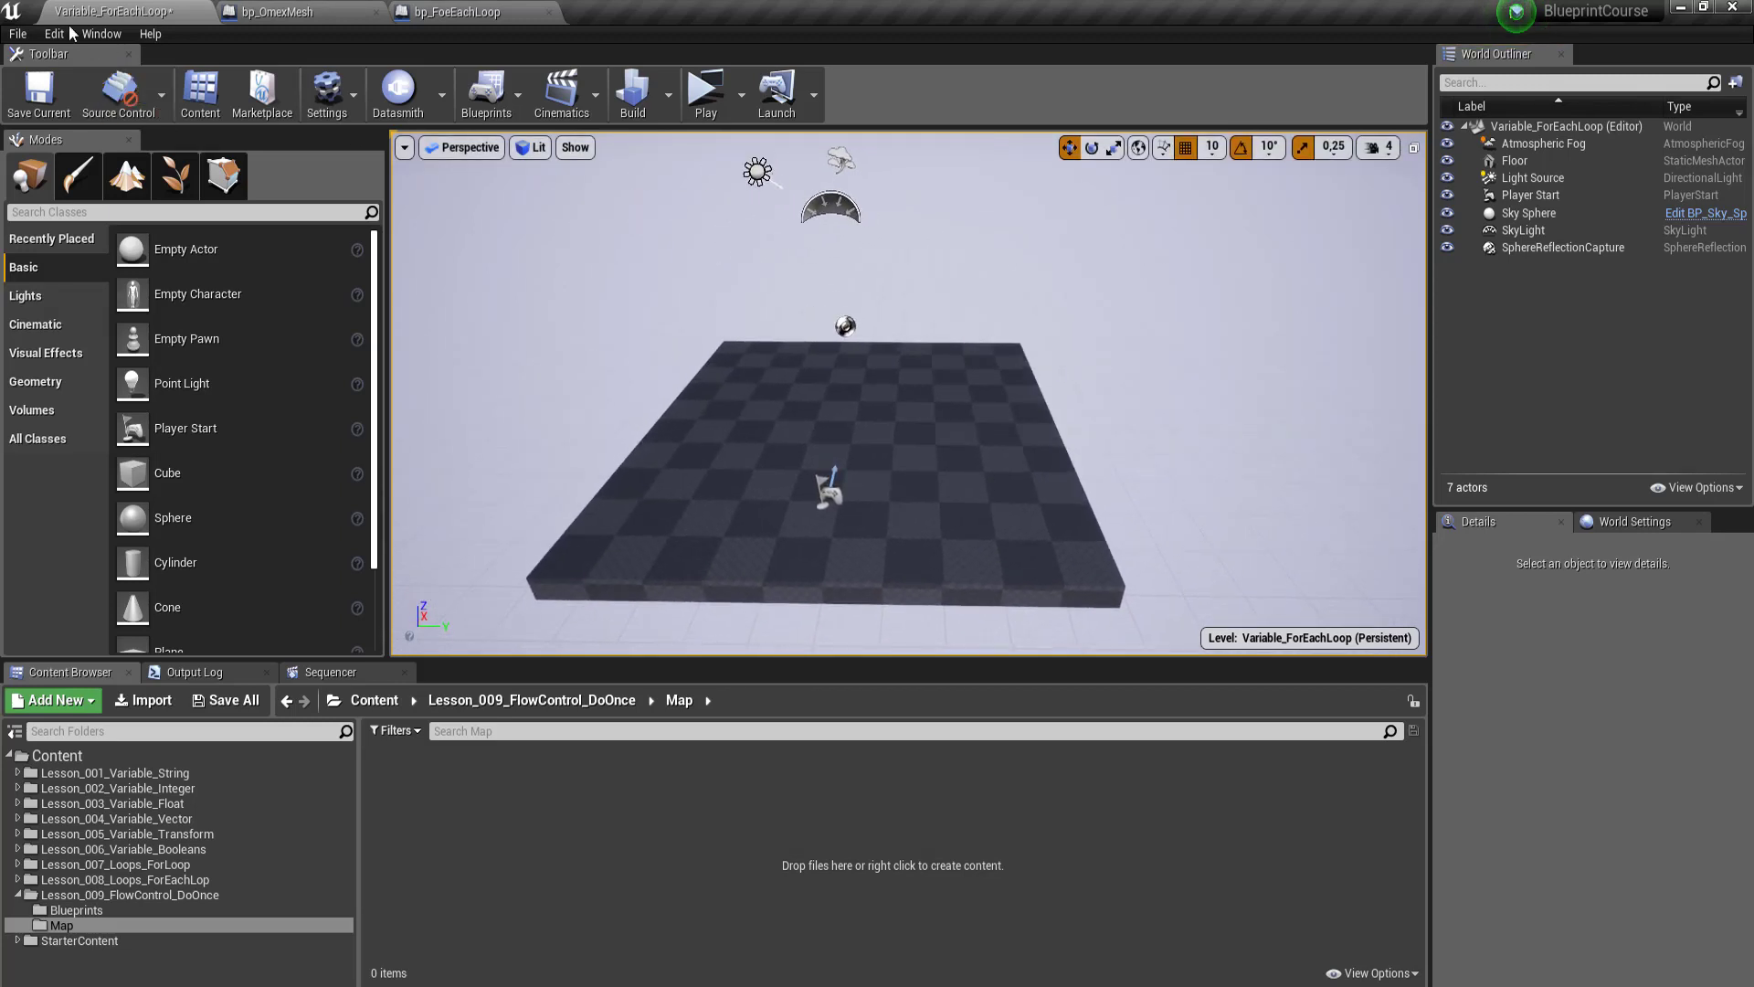
Step: Save the level as FlowControl_DoOnce in Lesson_009_FlowControl_DoOnce/Map
left_click(18, 33)
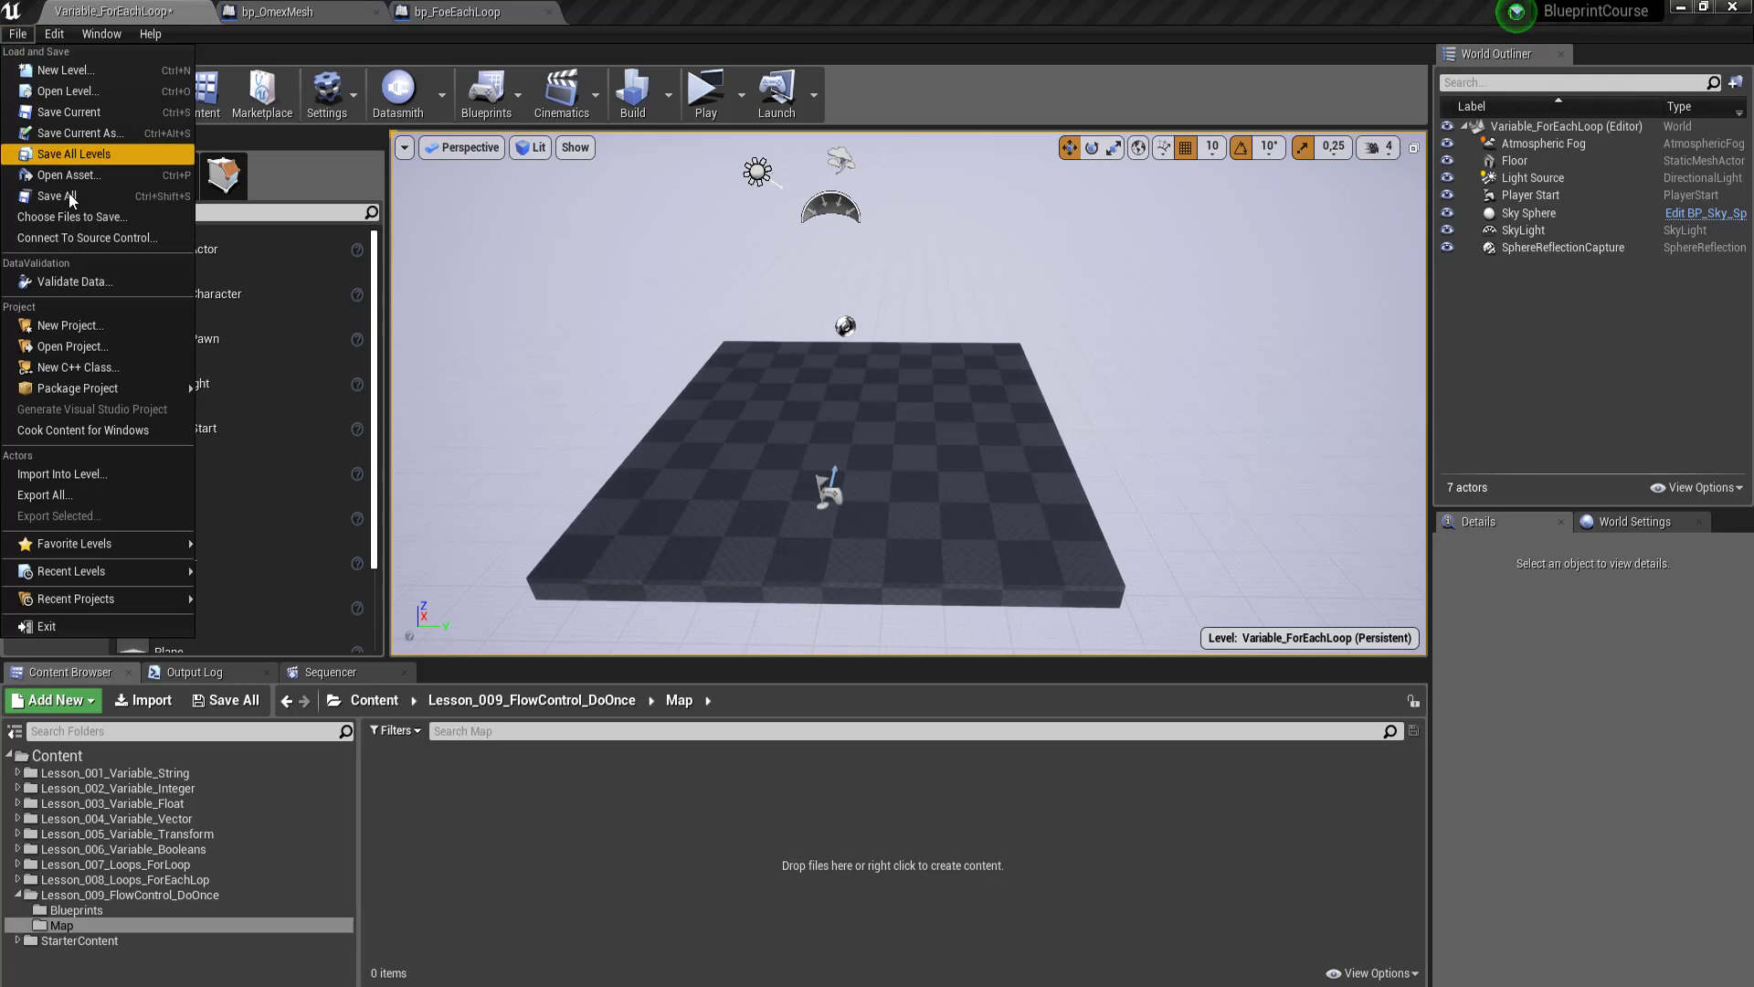
left_click(79, 133)
left_click(365, 406)
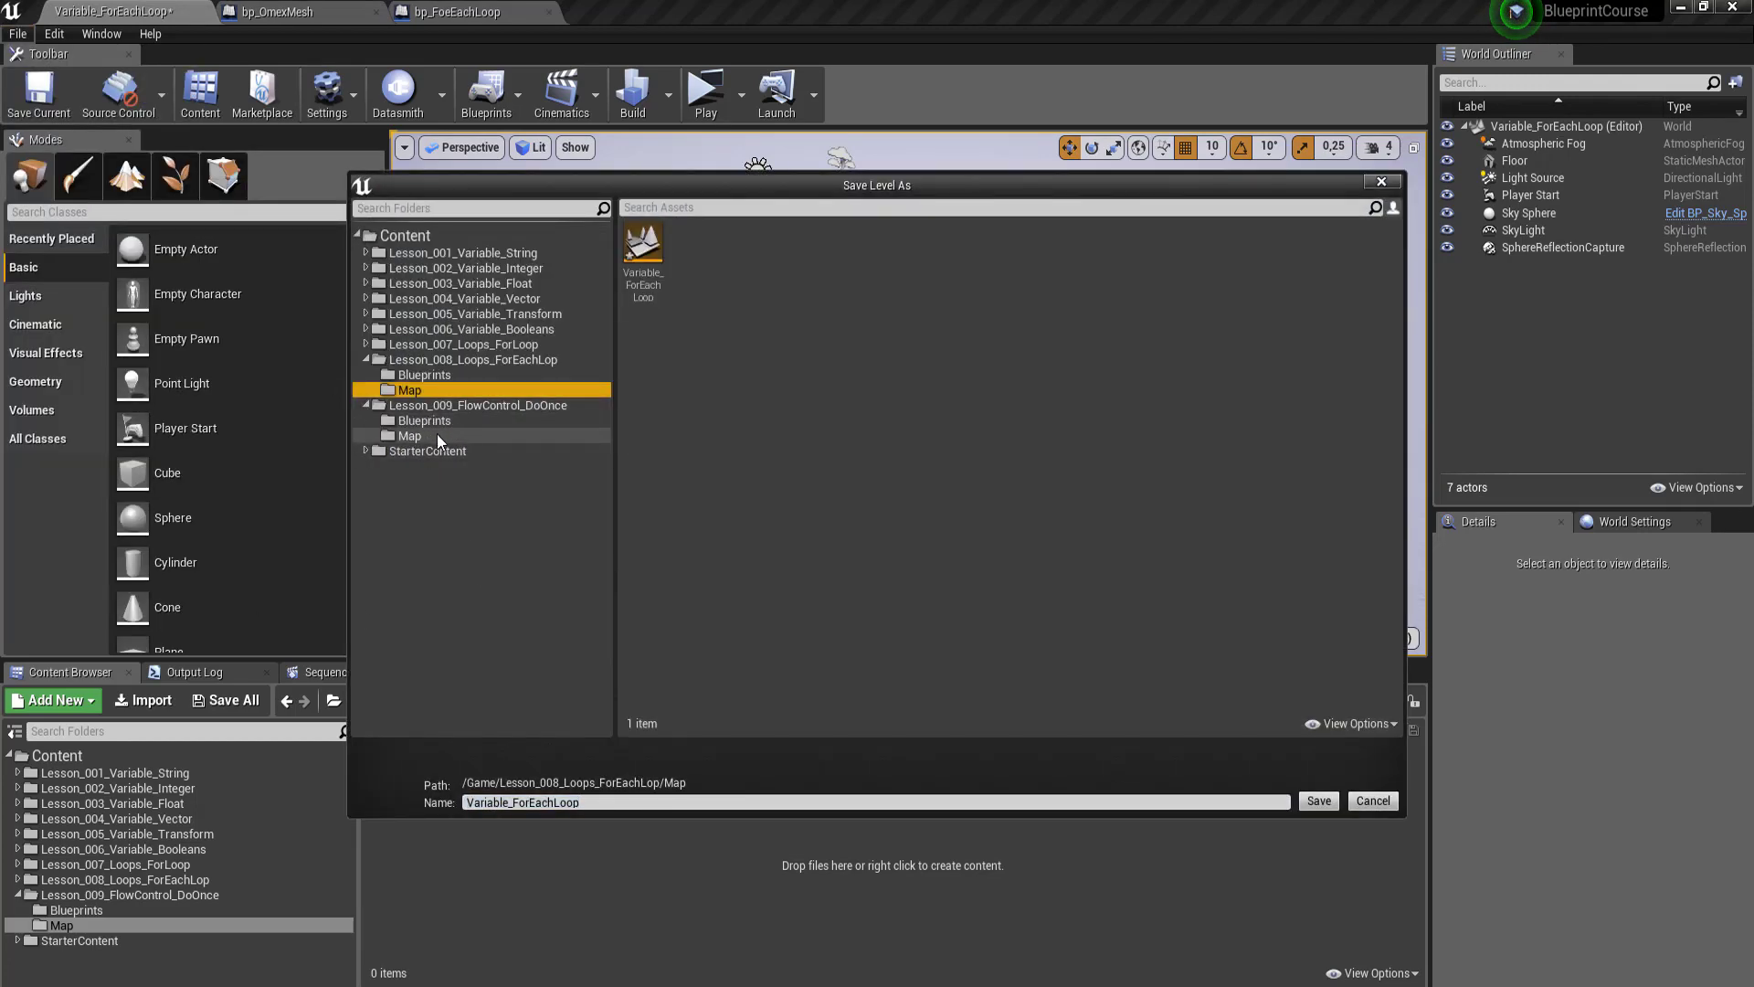
left_click(429, 435)
left_click_drag(583, 804, 522, 820)
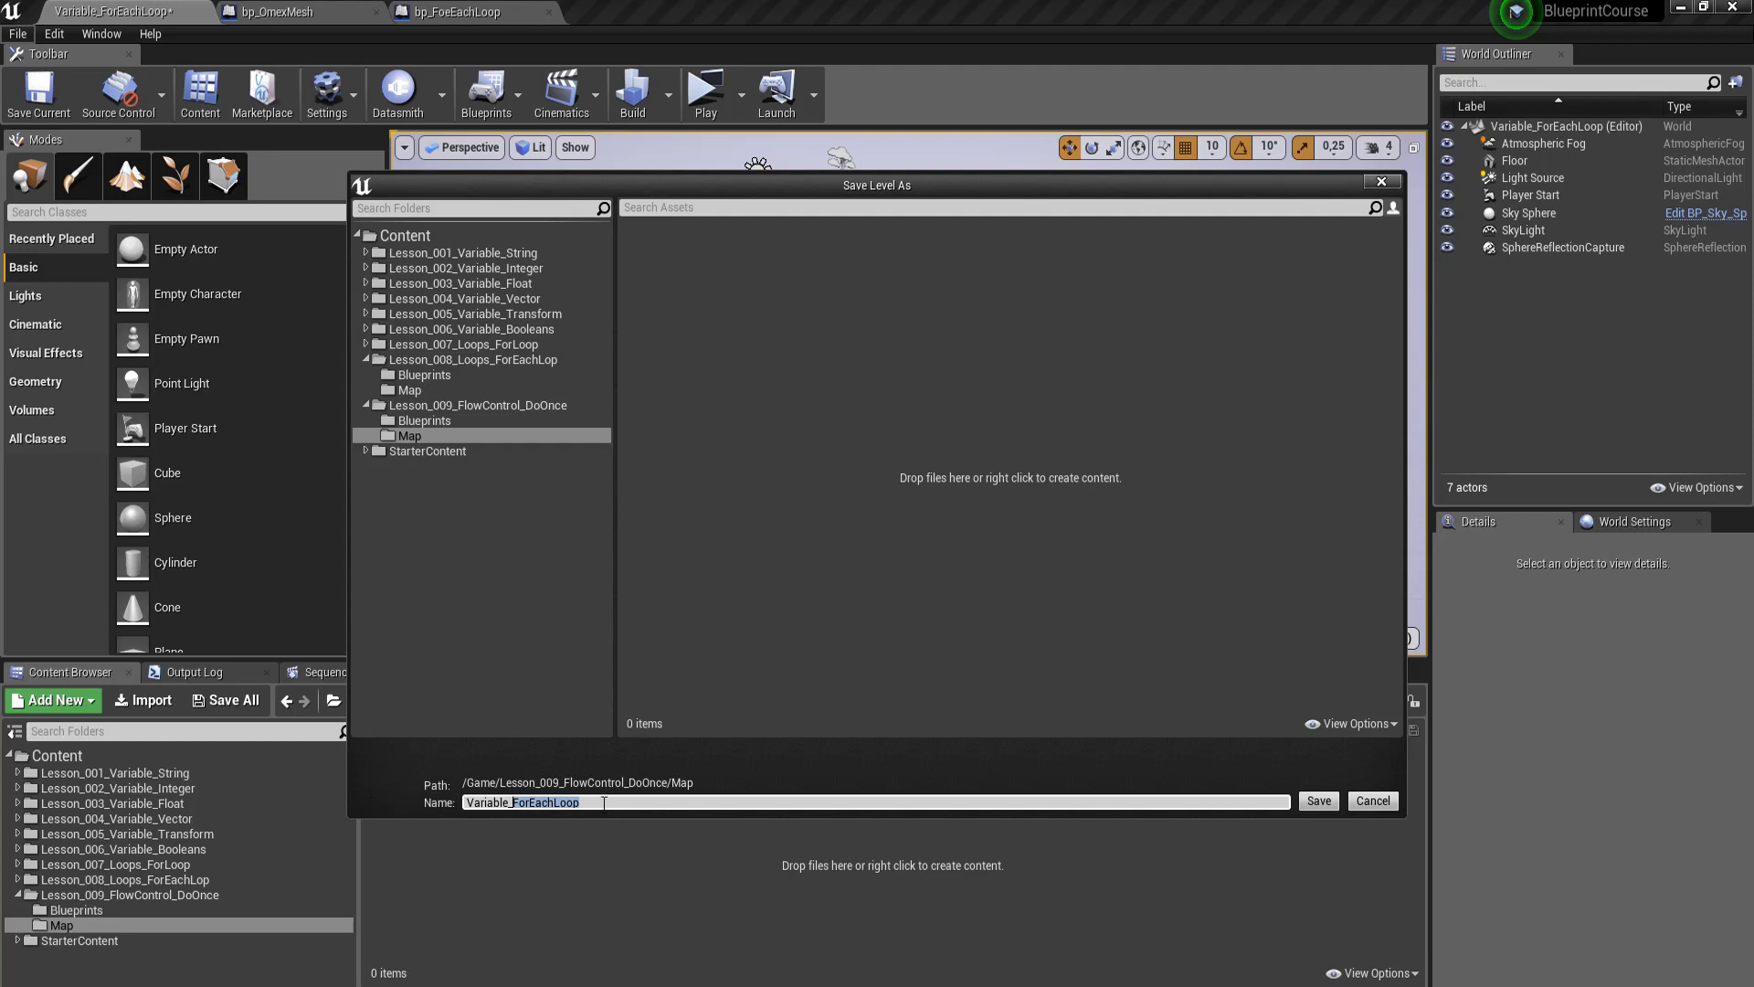
left_click_drag(604, 803, 374, 807)
type("FlowControl_DoOnce")
left_click(1318, 800)
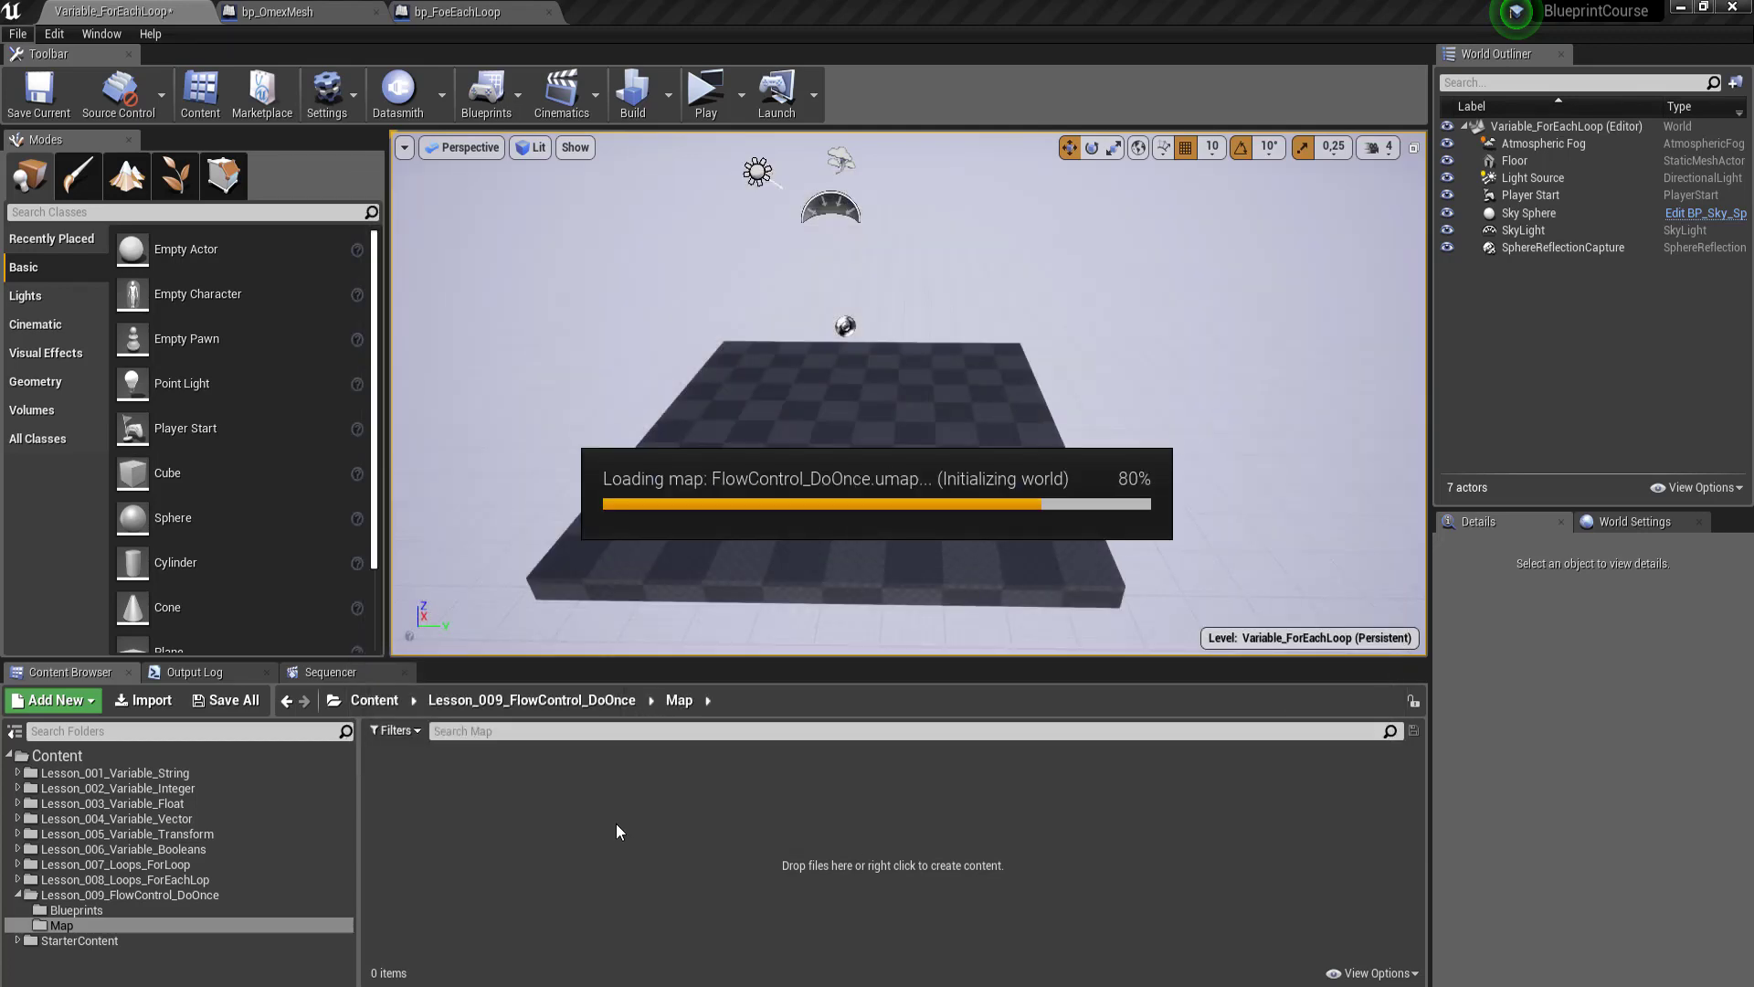
Step: Create an Actor Blueprint named bp_DoOnce in the lesson's Blueprints folder and open it
right_click_drag(822, 412, 804, 430)
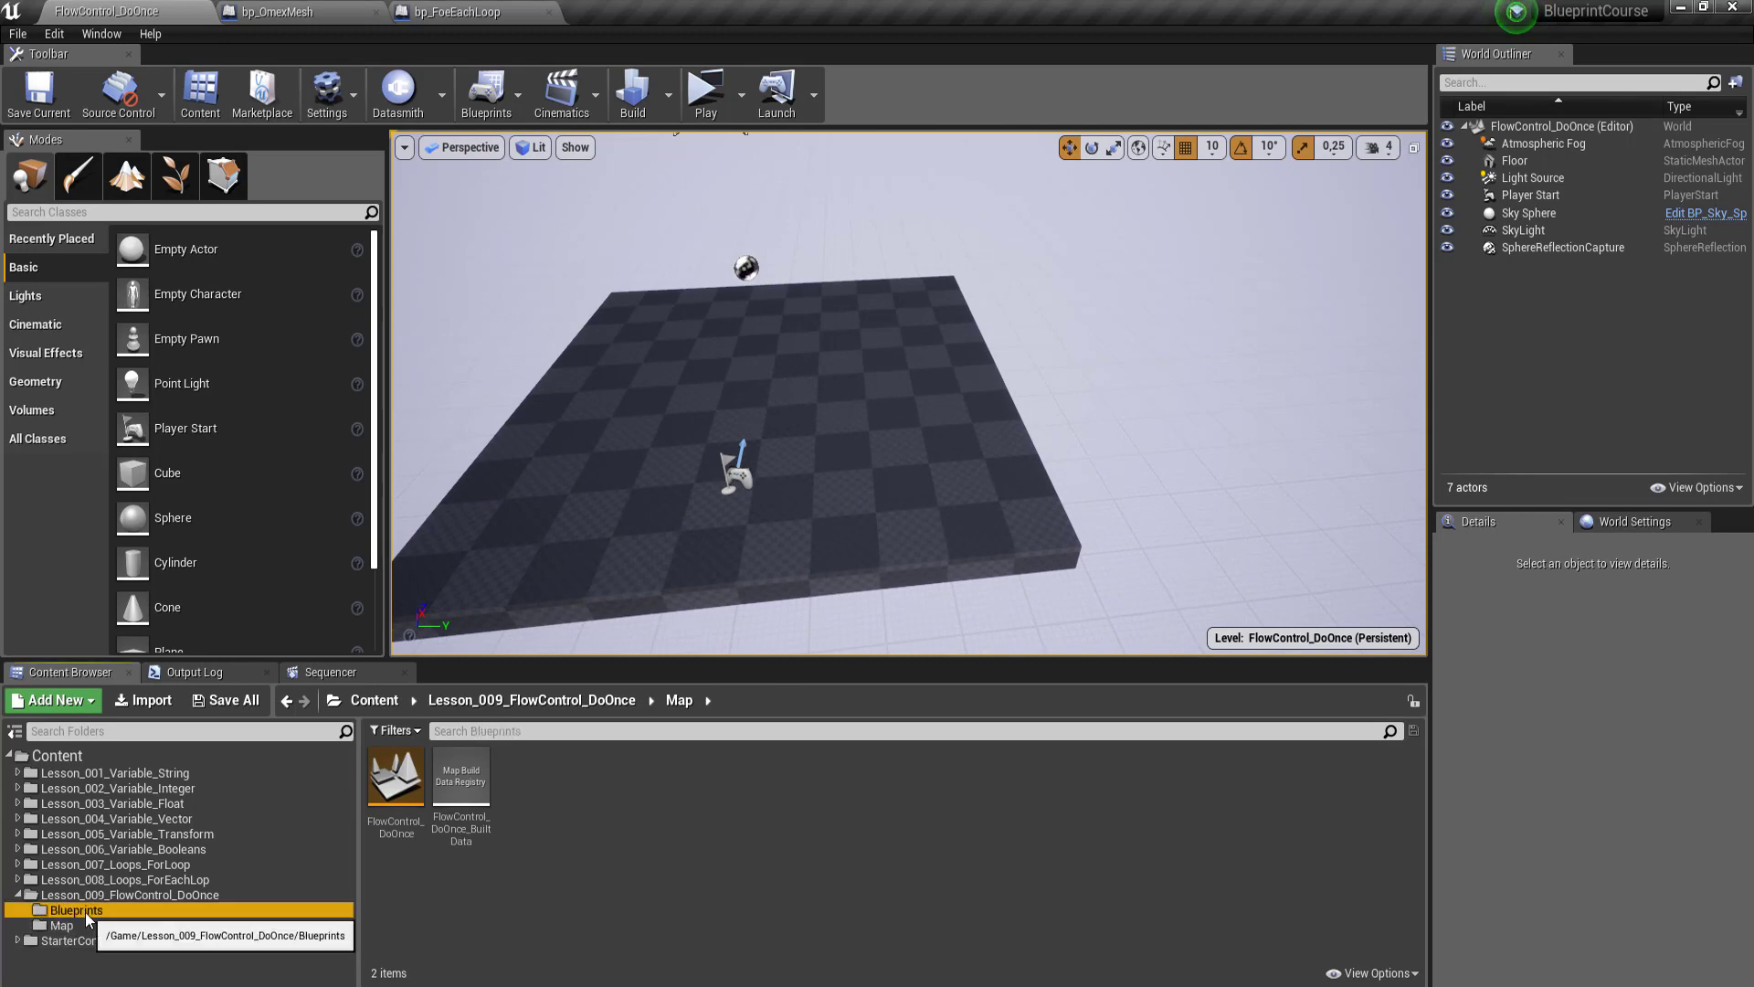
left_click(76, 910)
right_click(468, 911)
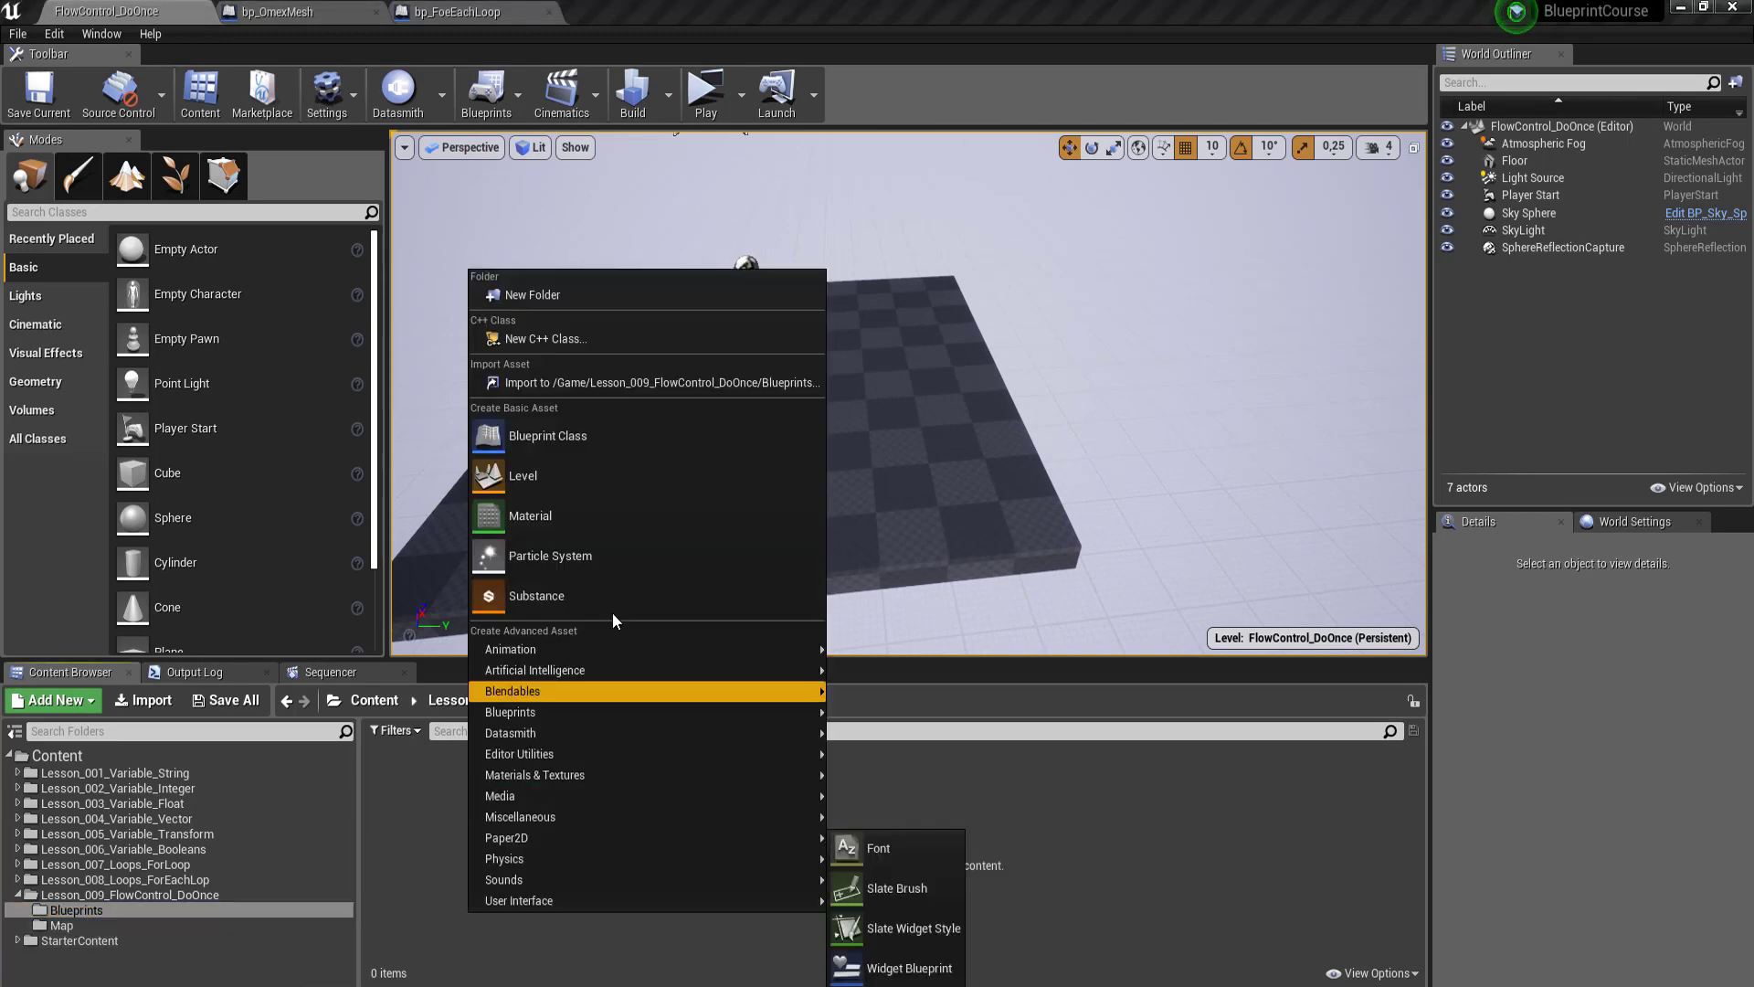
left_click(512, 431)
left_click(660, 342)
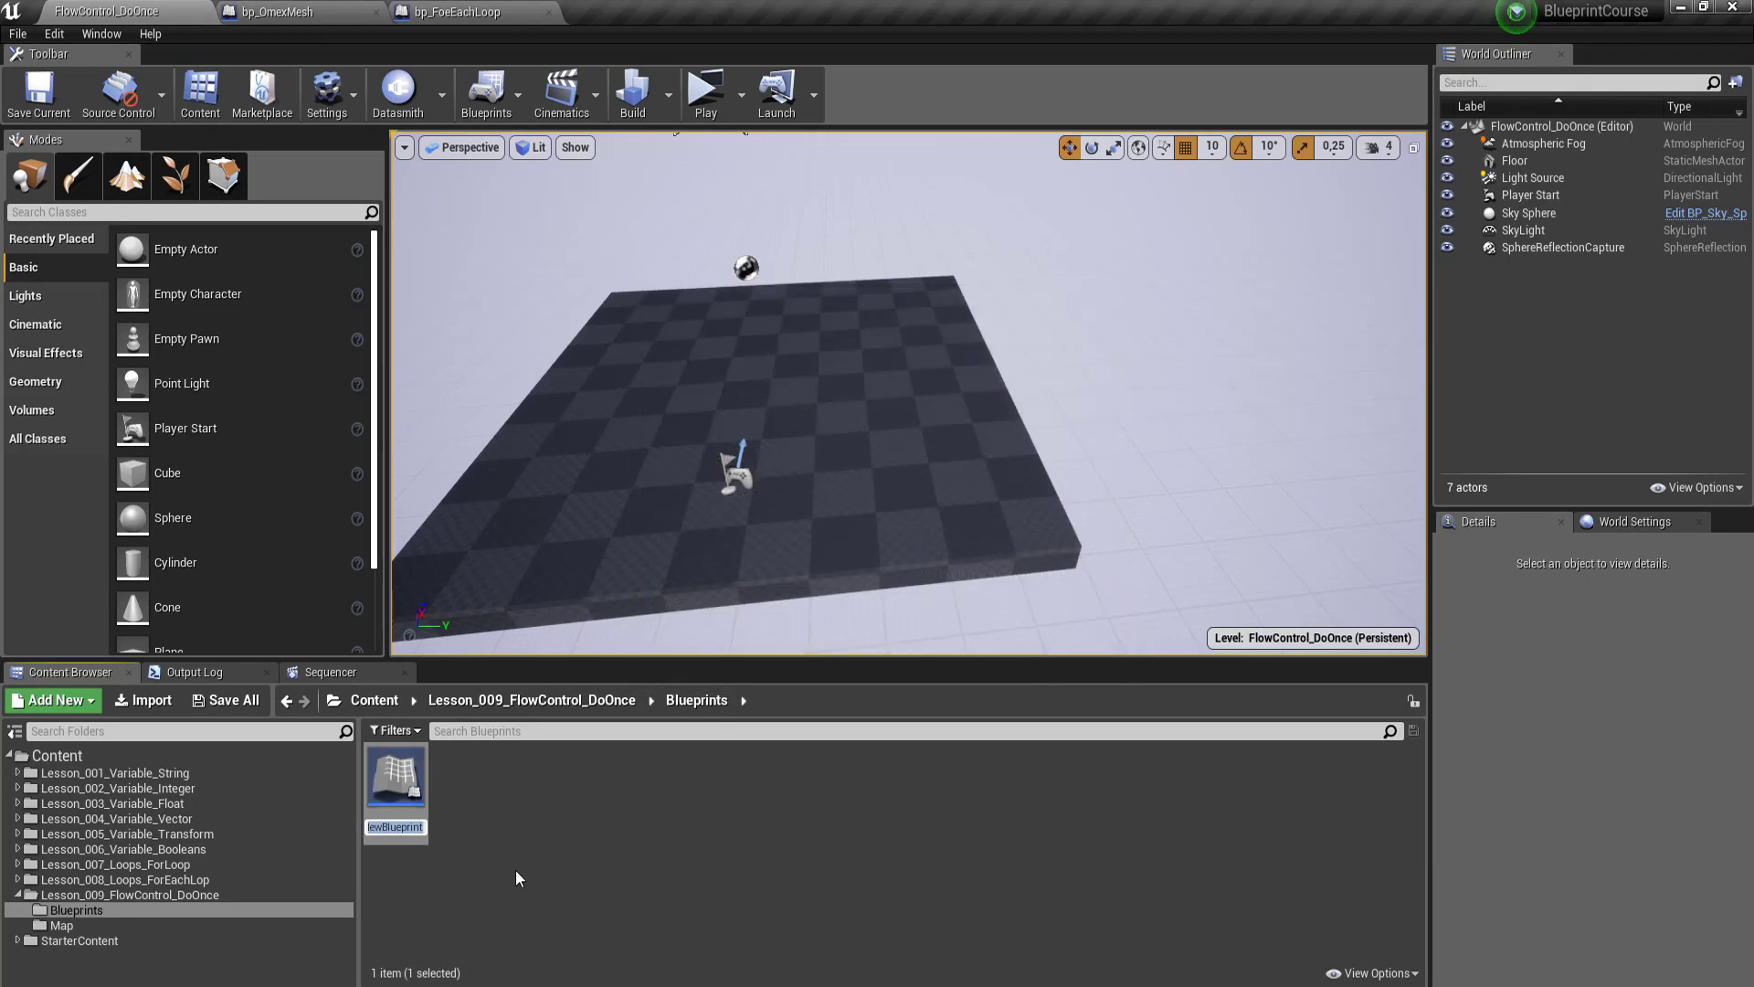
type("bp_")
type("DoOnce")
key("Return")
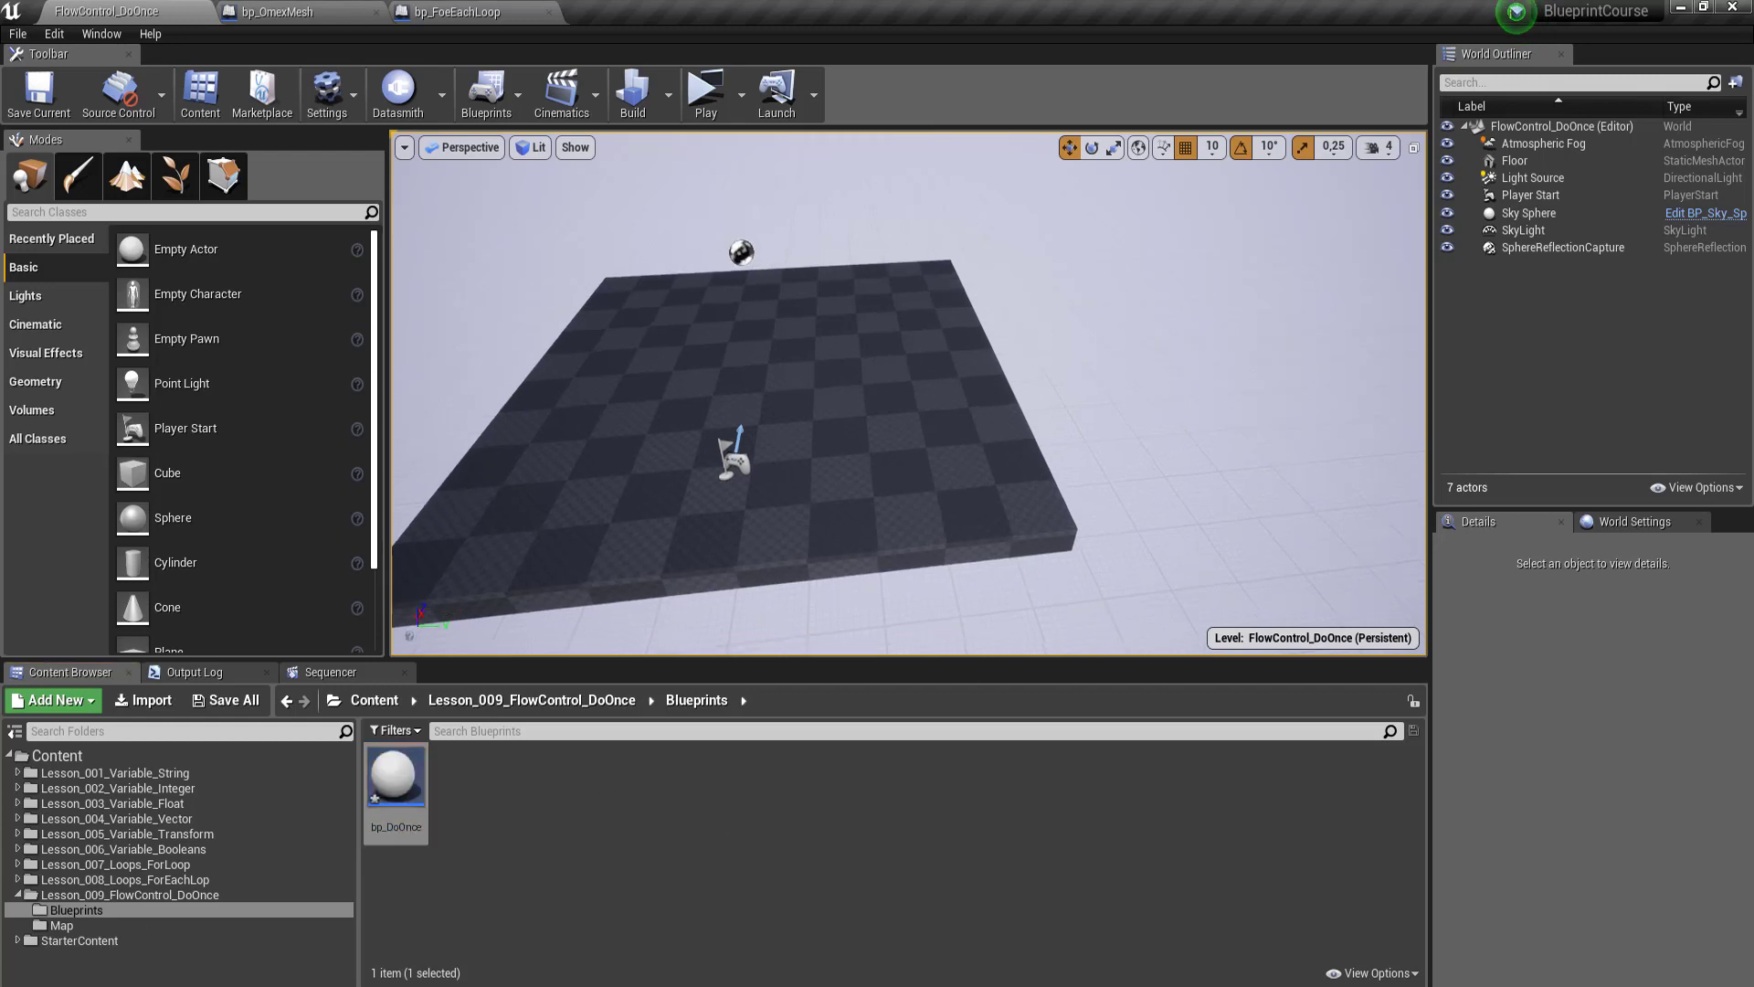
double_click(395, 782)
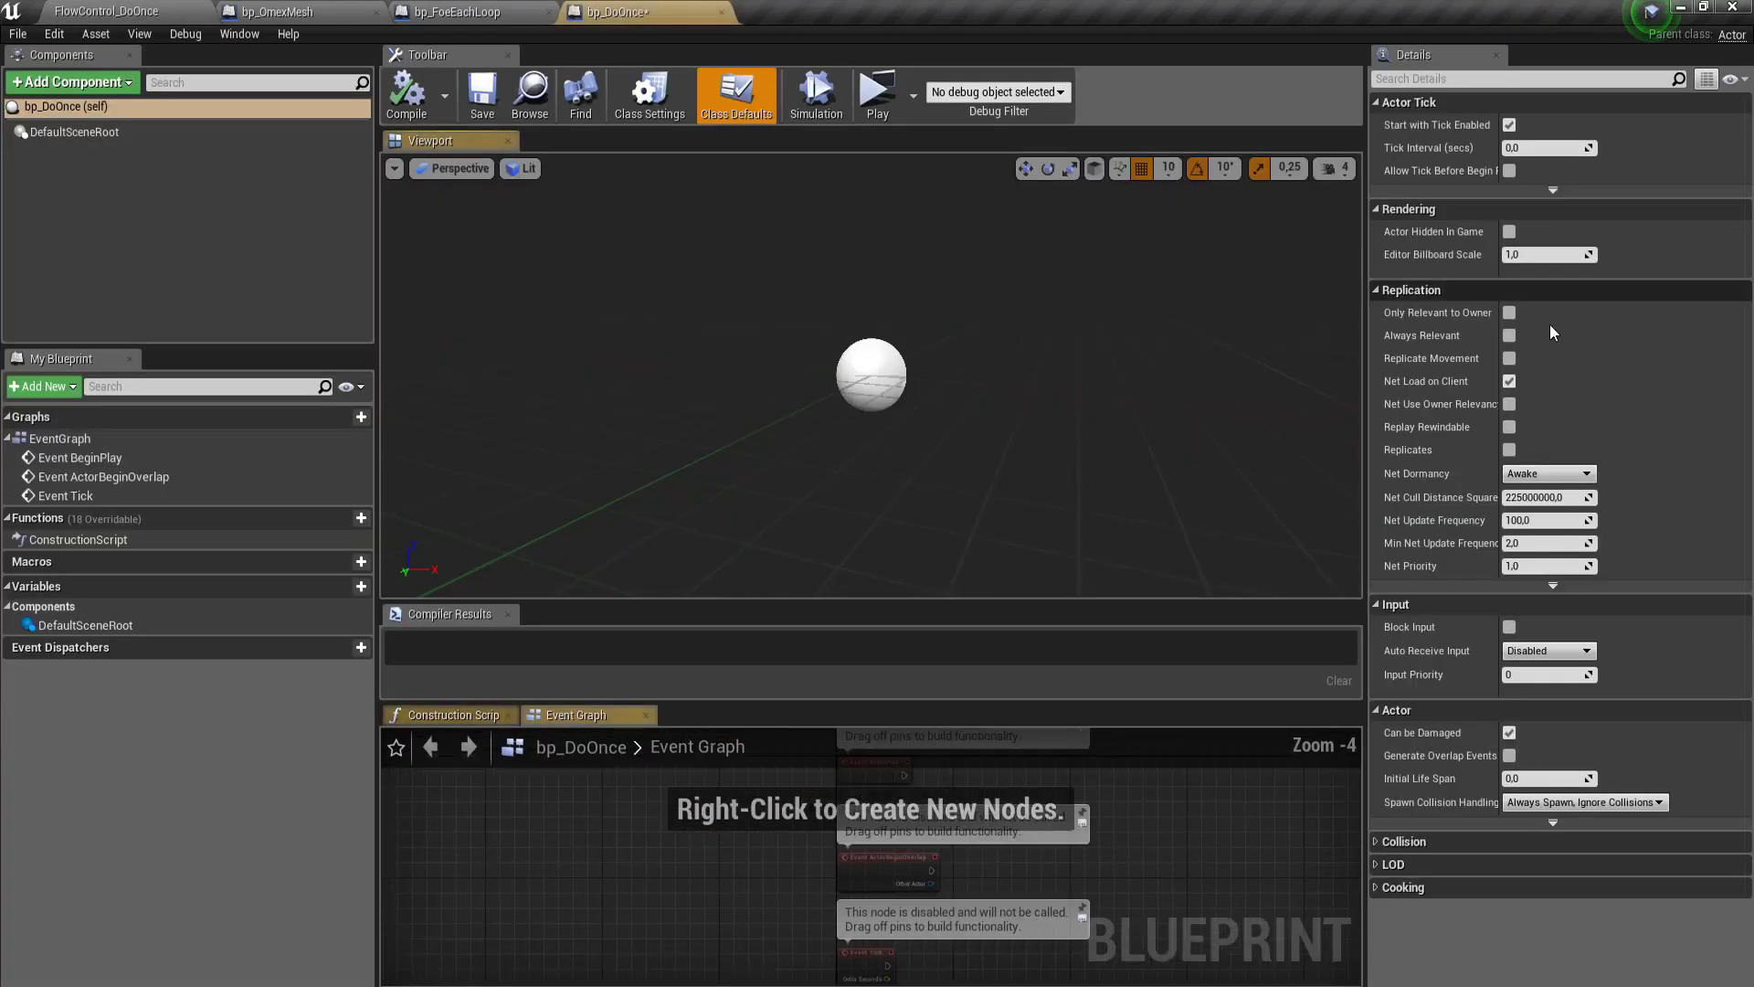
Step: Set the Editor Billboard Scale to 0 and dock Construction Script and Event Graph beside Viewport
type("0")
key("Return")
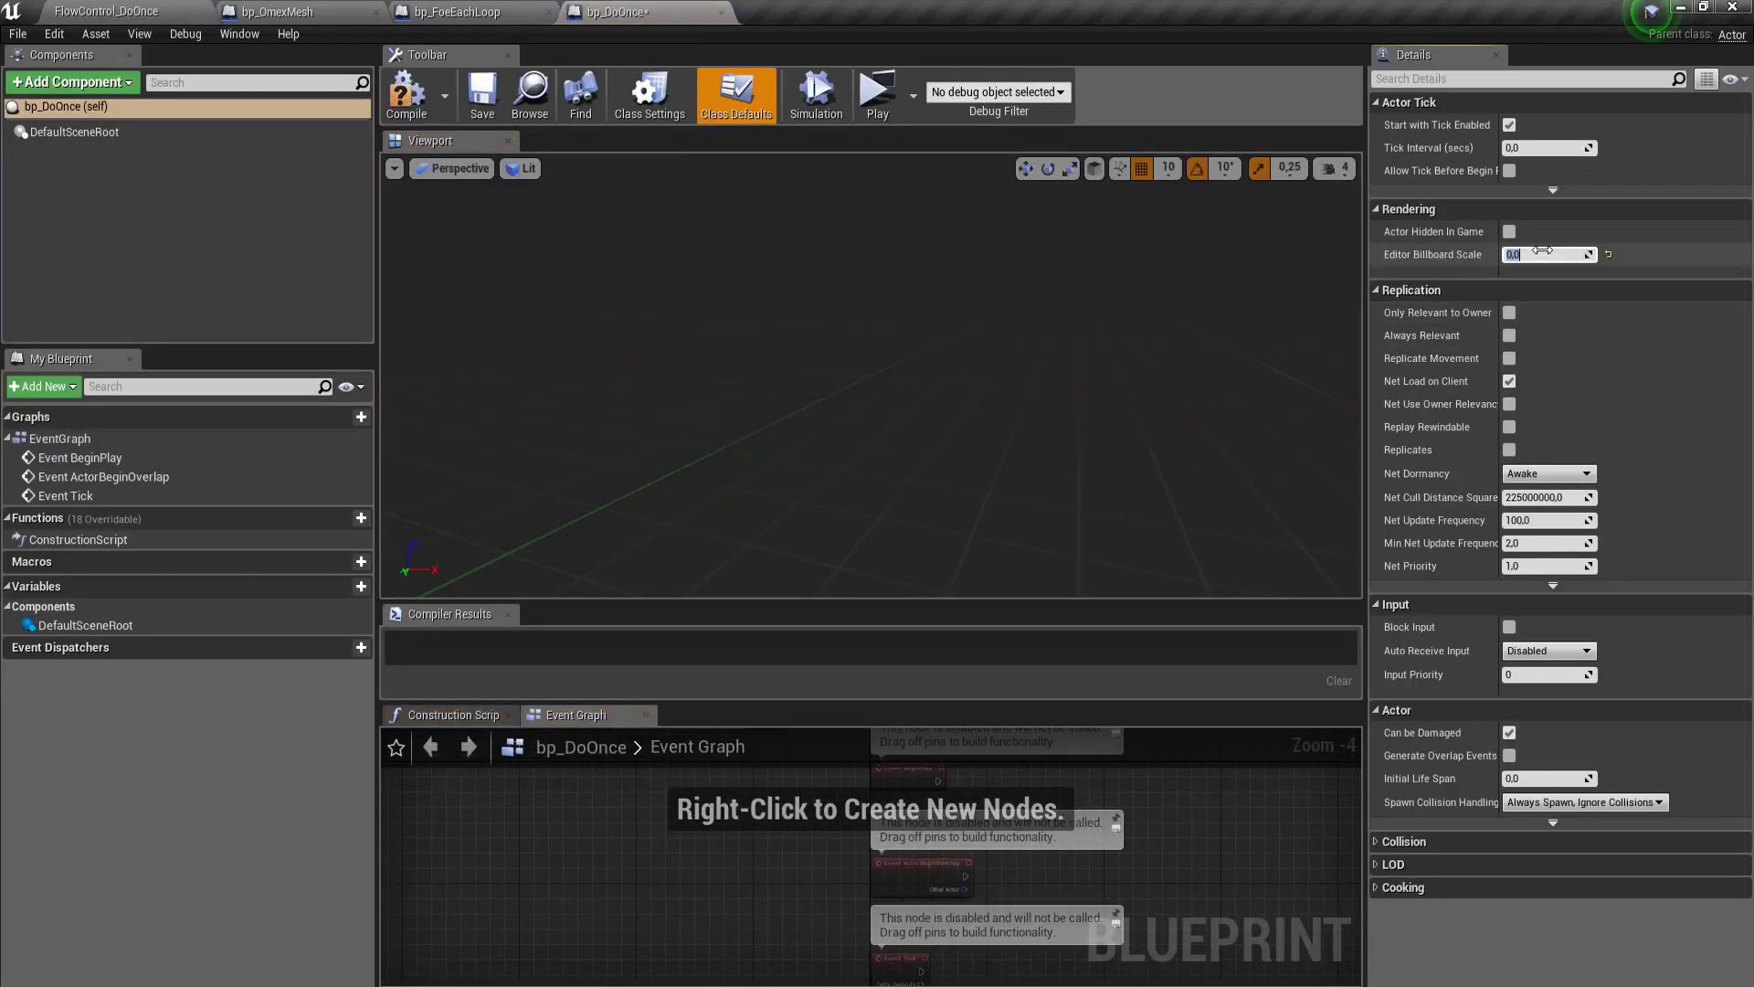
left_click_drag(436, 714, 629, 141)
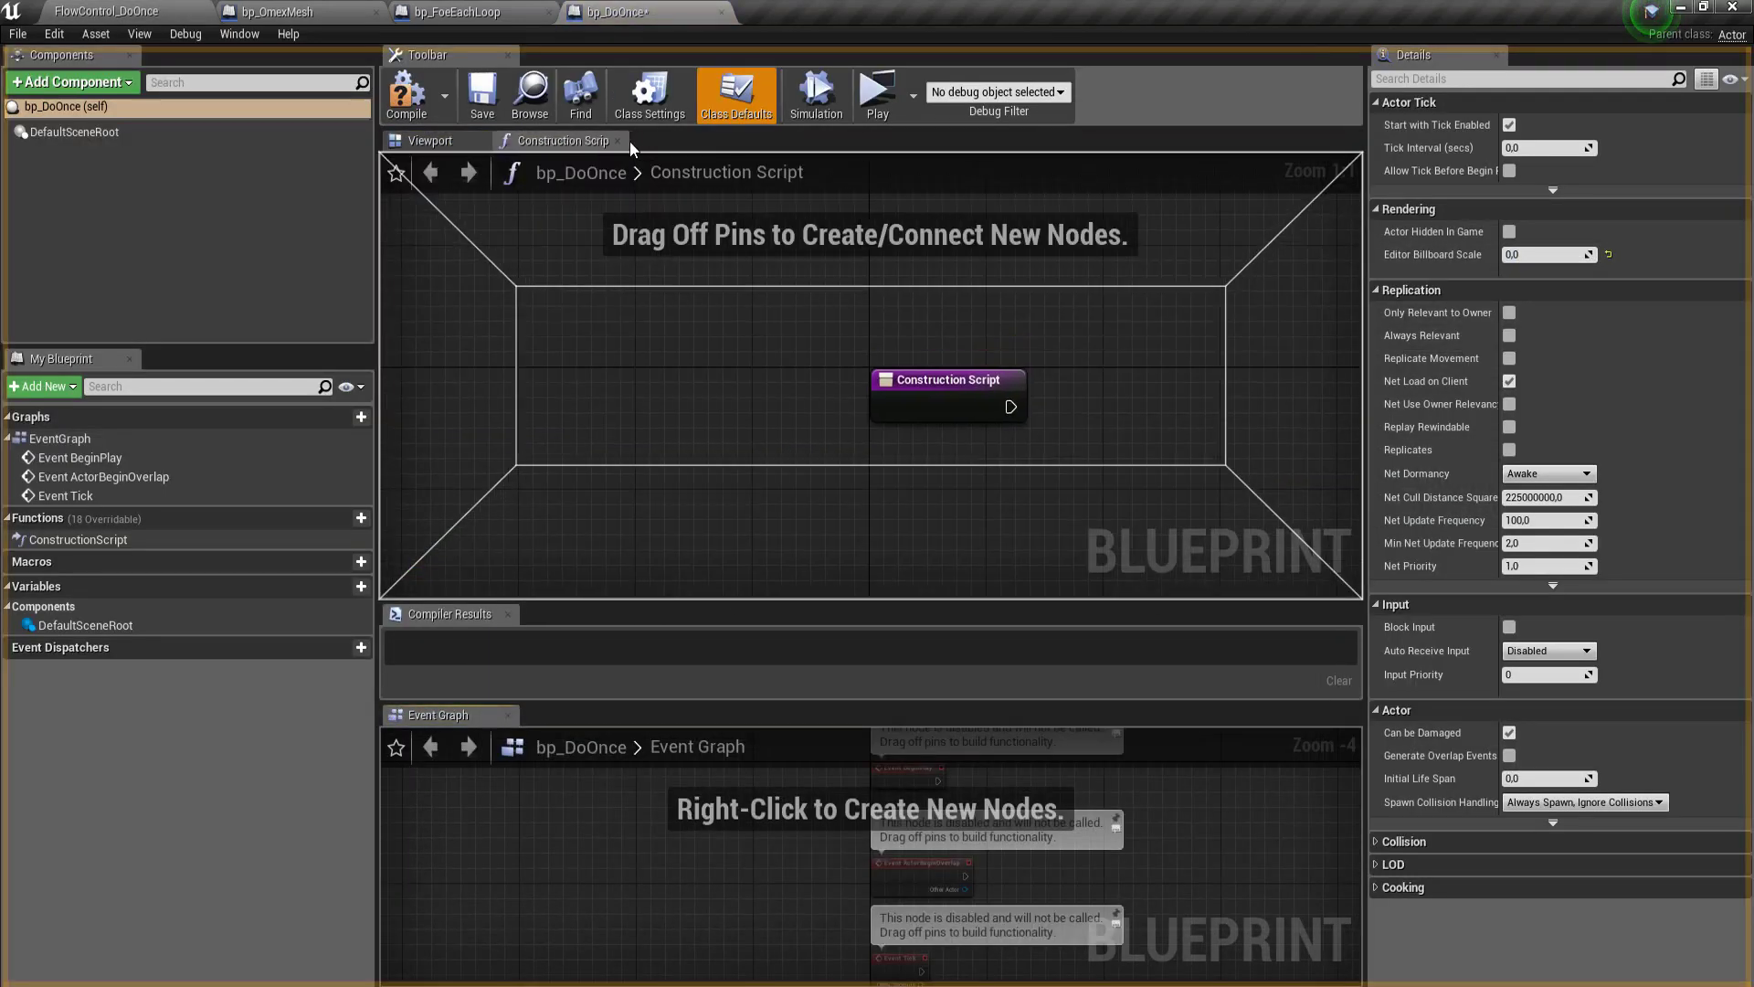
left_click_drag(441, 722, 733, 139)
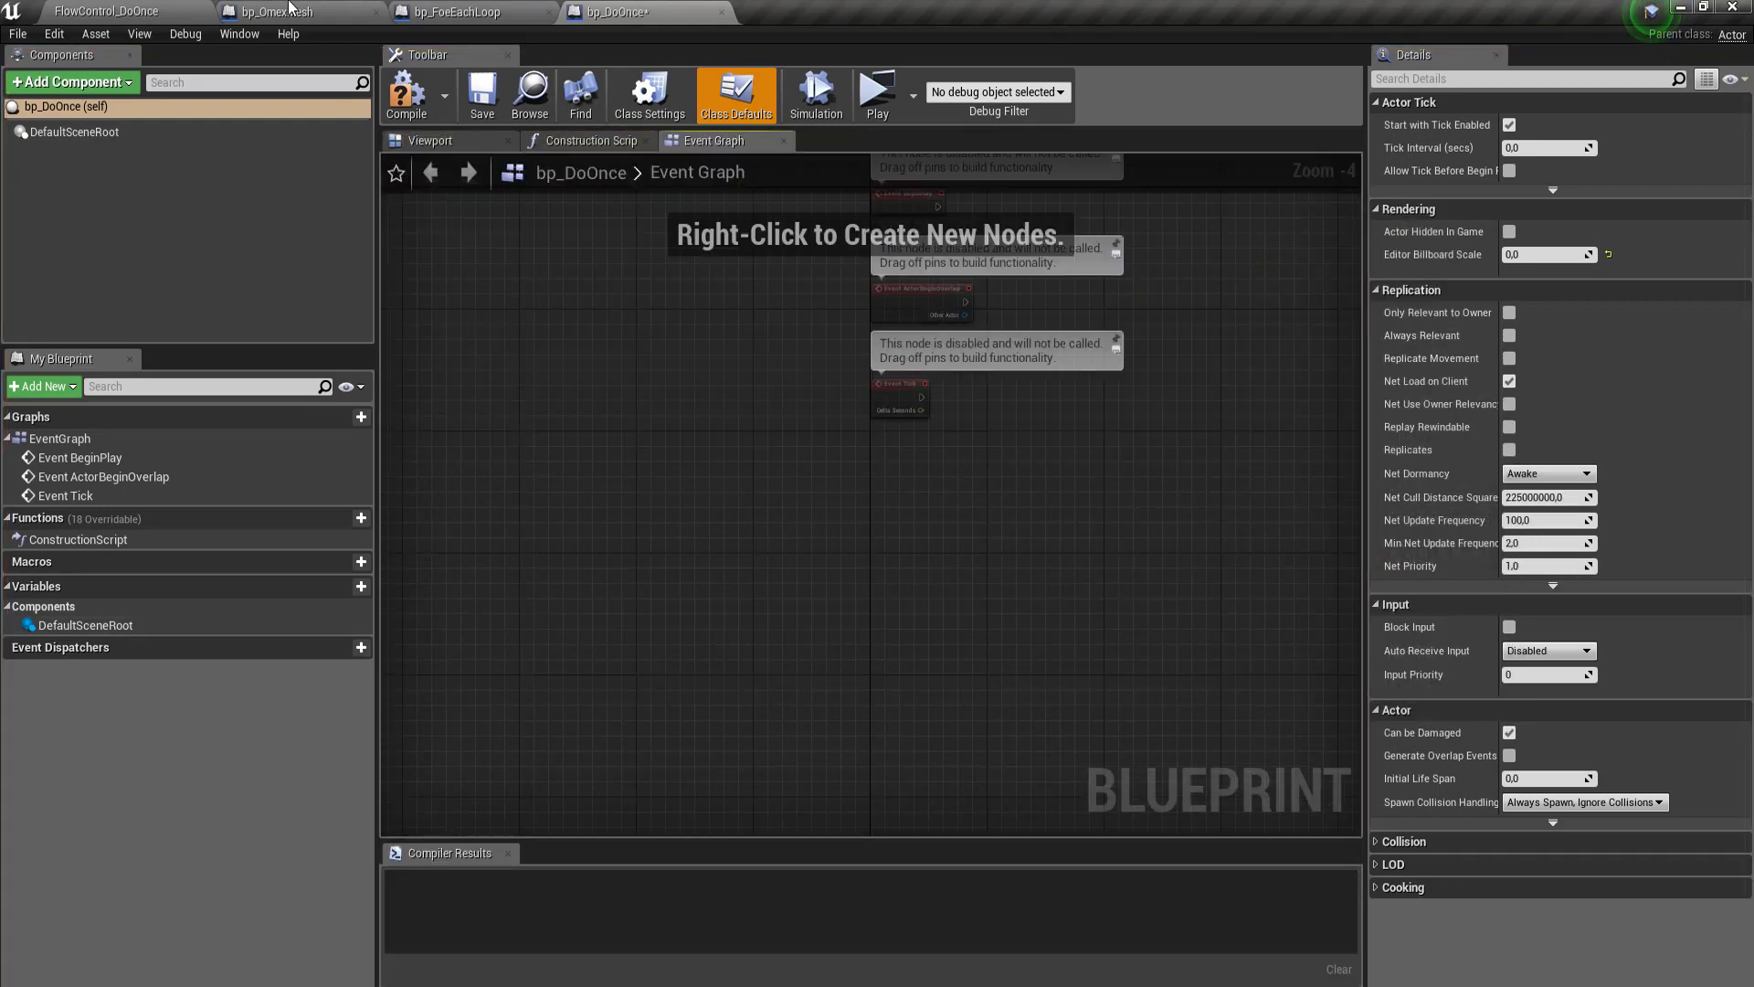
Step: Box-select the three default event nodes in the Event Graph
scroll(595, 497, "down", 2)
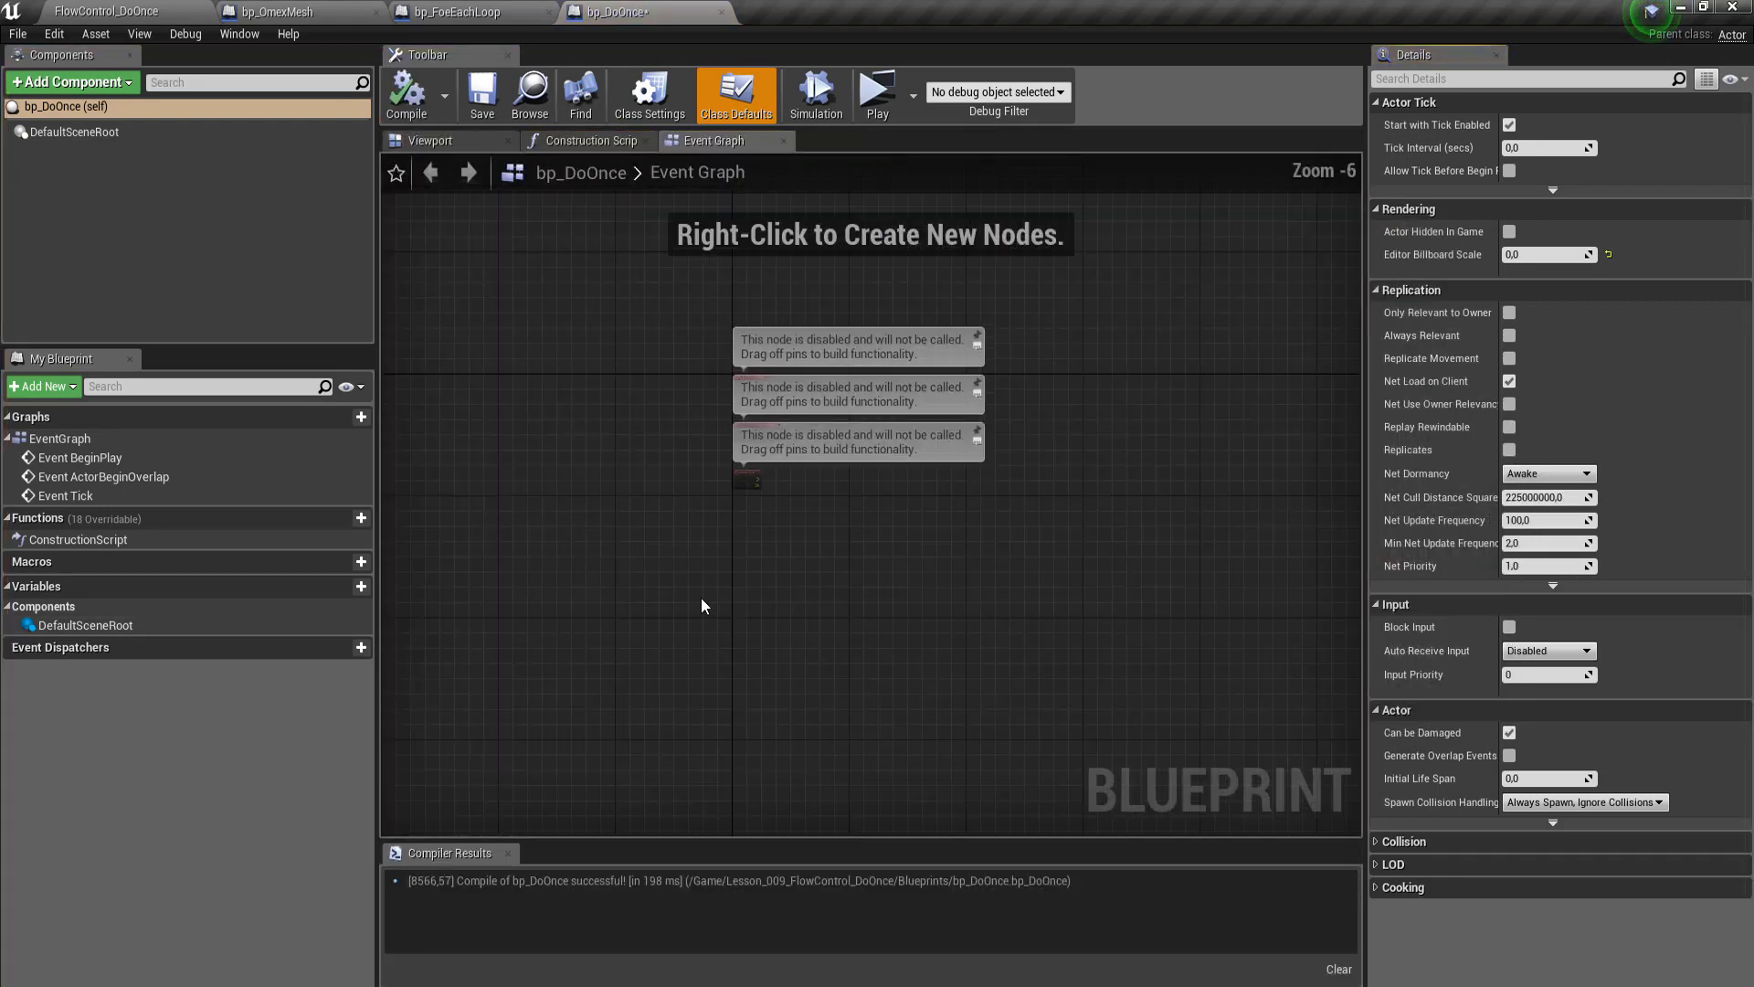
scroll(839, 423, "up", 2)
scroll(839, 423, "up", 3)
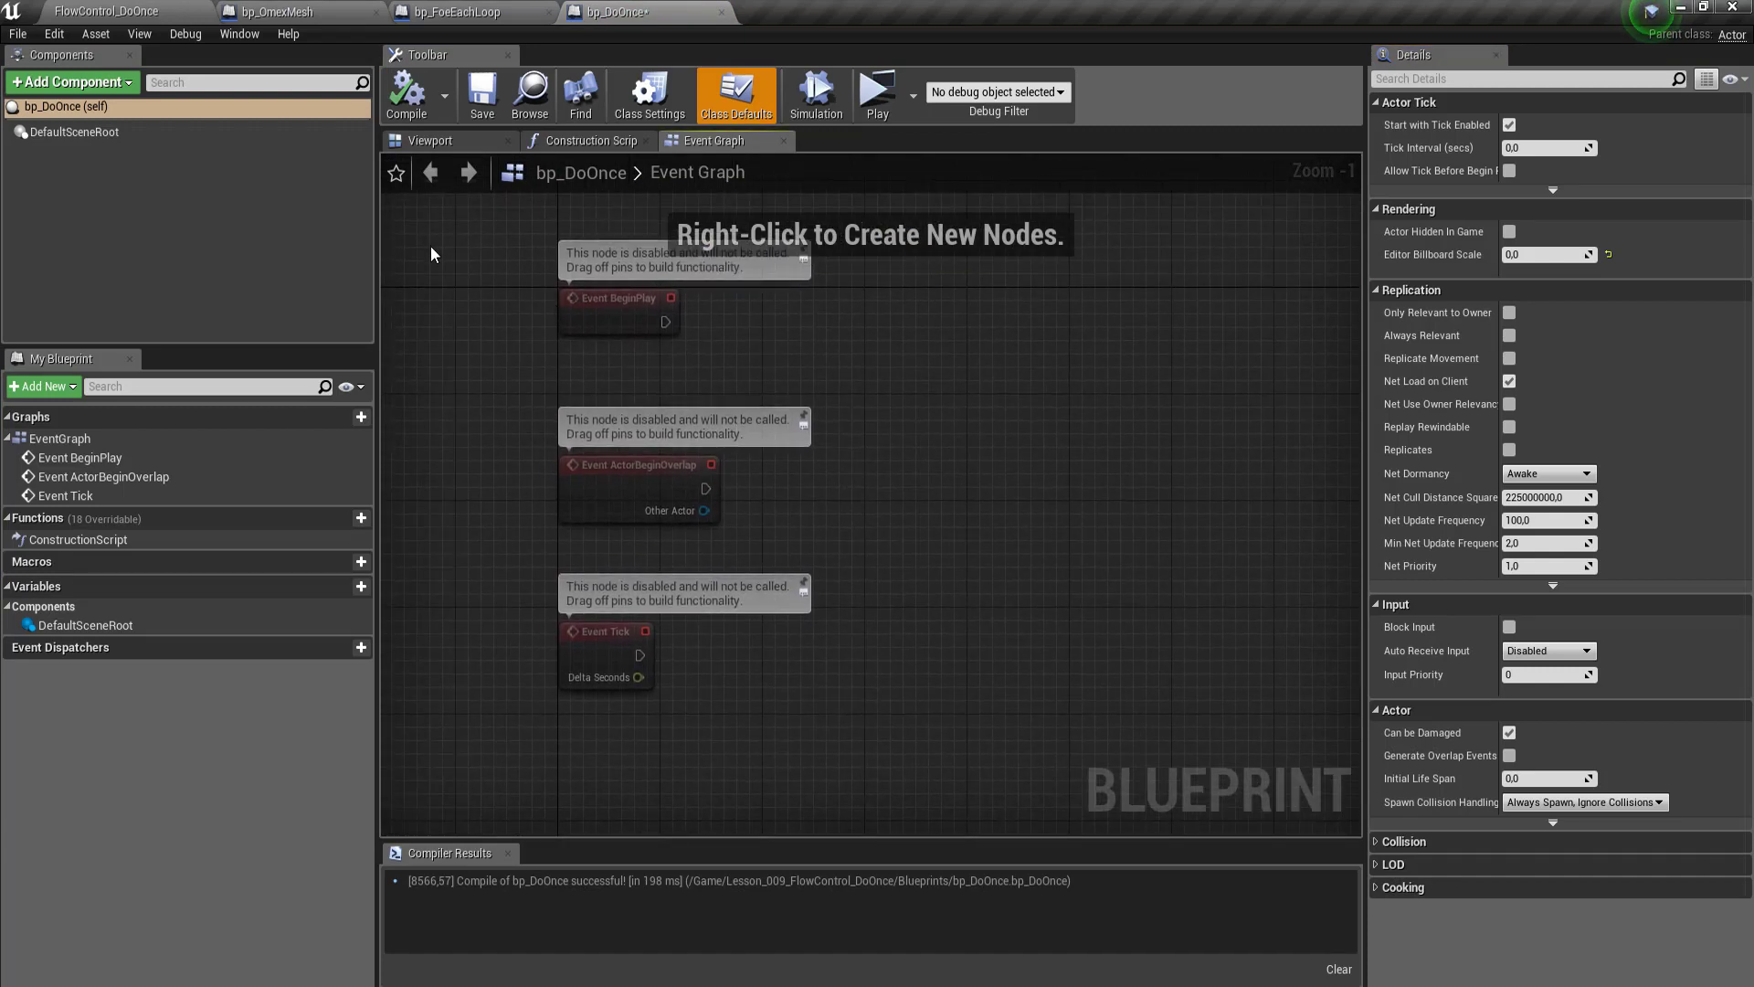
left_click_drag(434, 254, 917, 723)
Step: Delete the default event nodes and add an Event BeginPlay node
key("Delete")
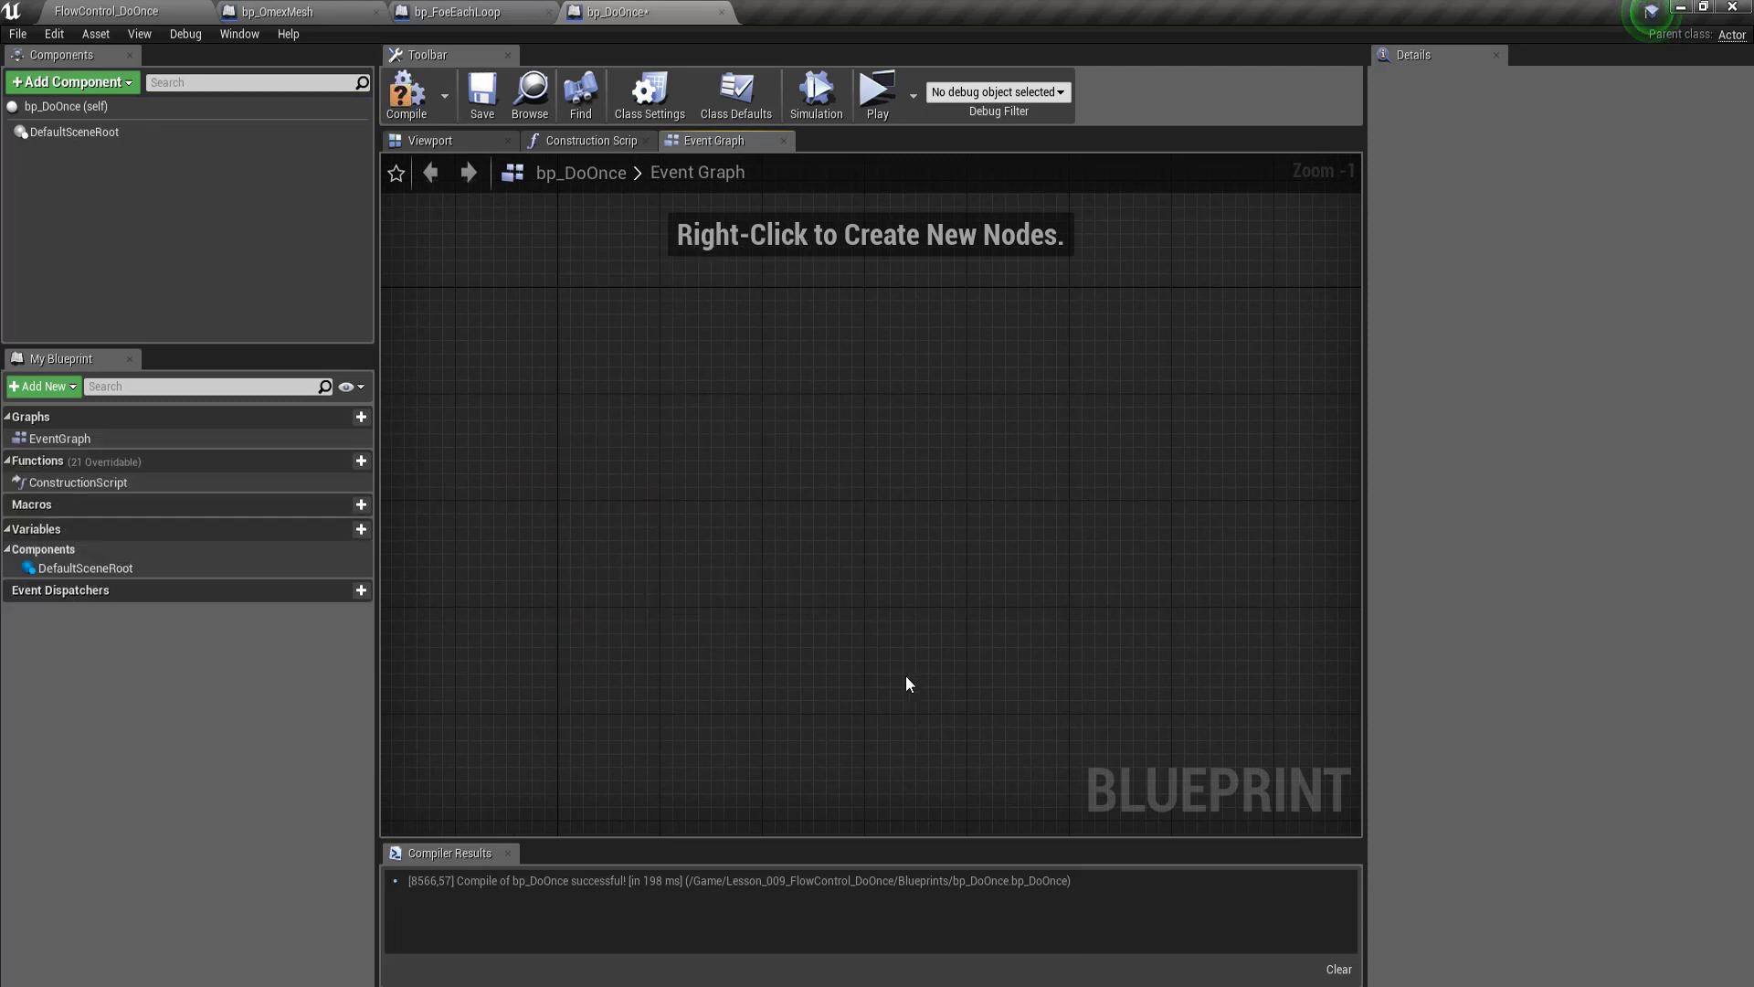
scroll(557, 507, "down", 1)
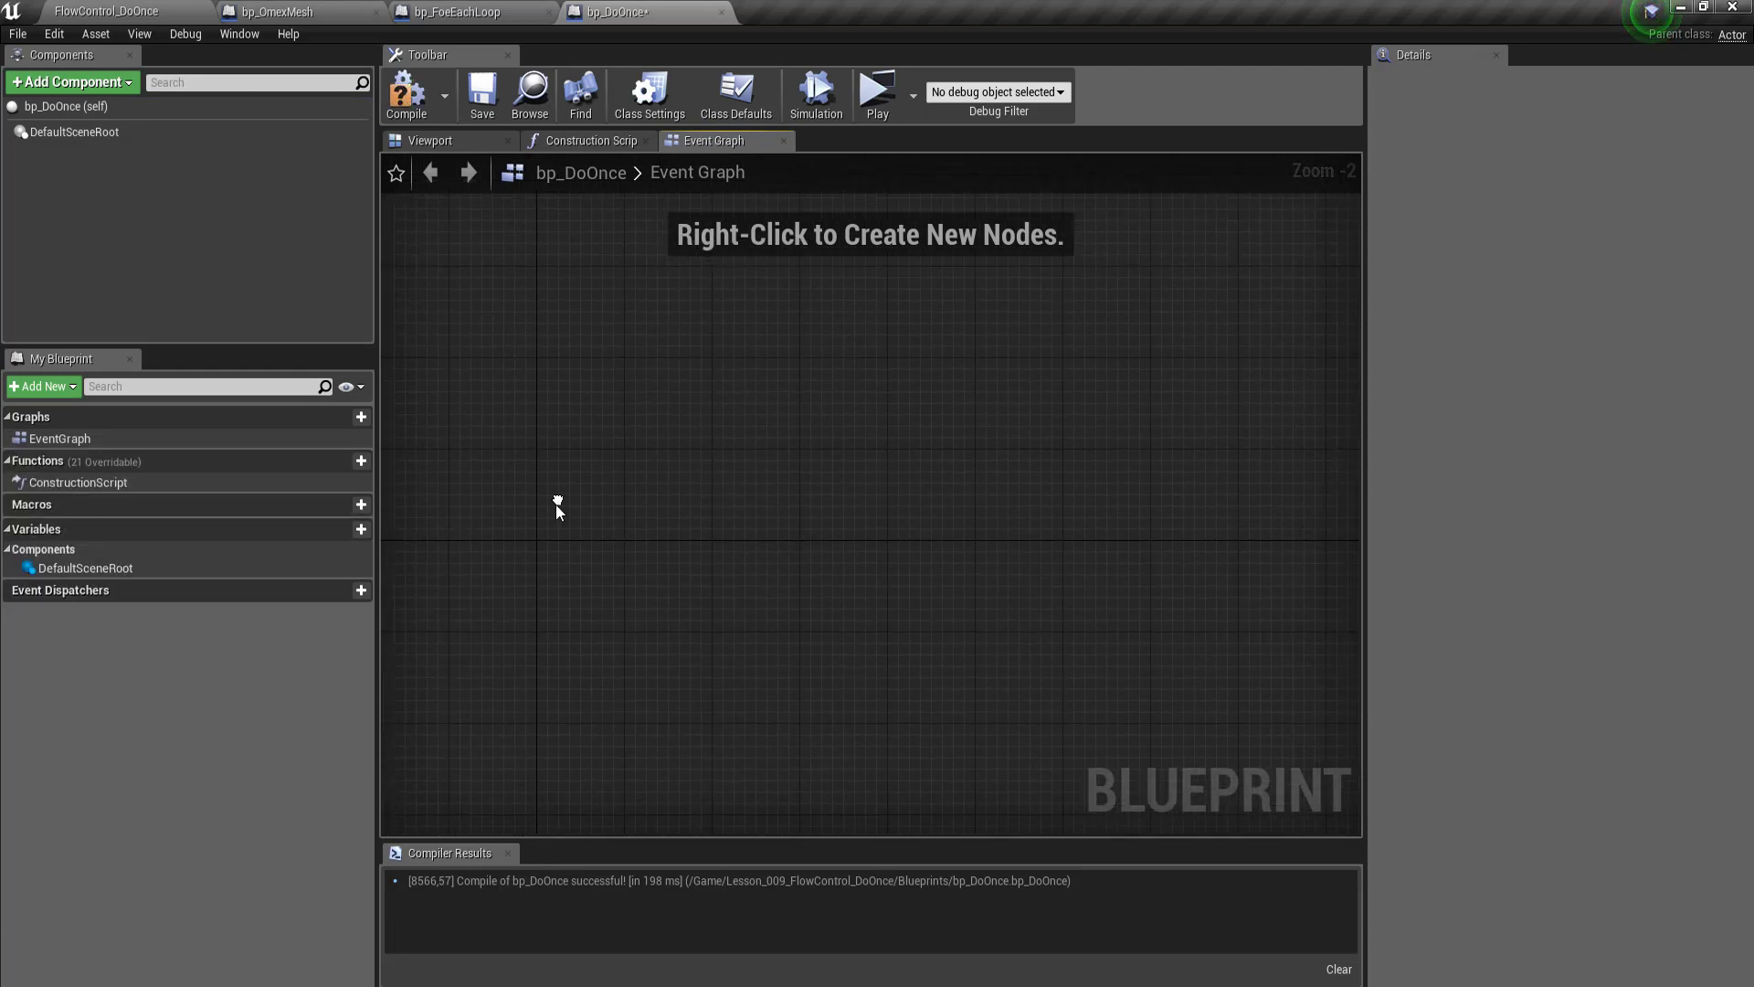
scroll(553, 508, "up", 1)
right_click(539, 429)
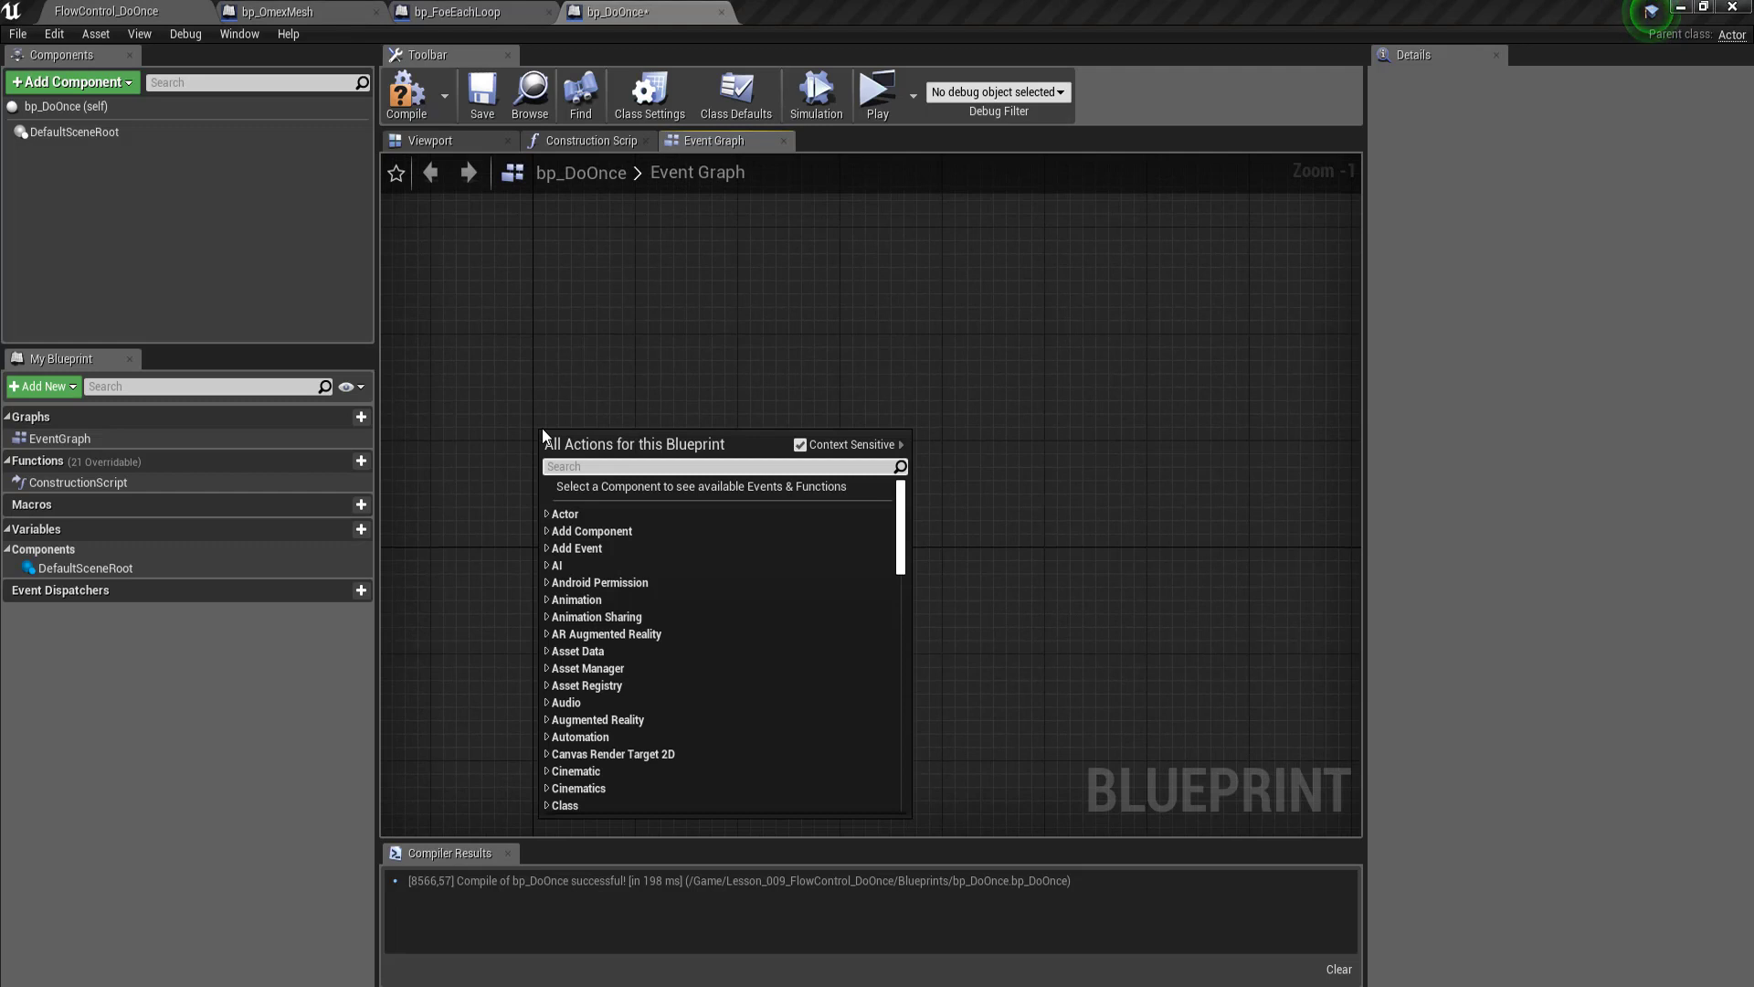
type("beginp")
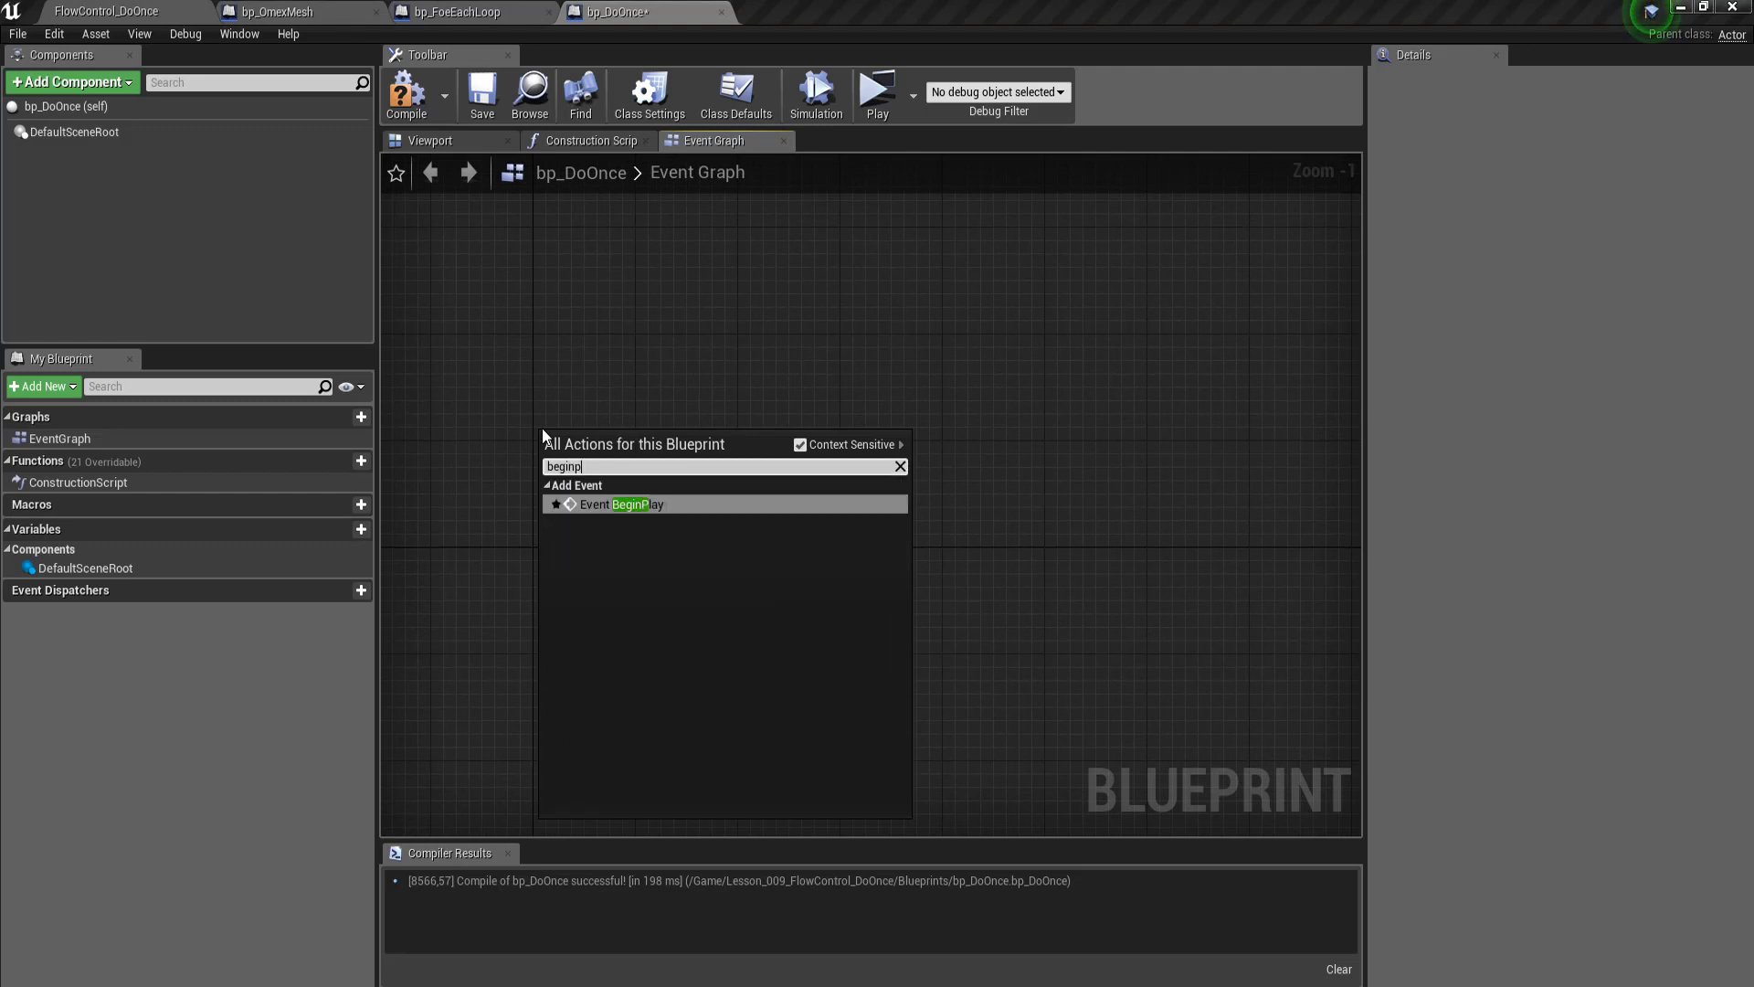
key("Return")
Step: Run BeginPlay into Enable Input, fed by a Get Player Controller node
scroll(643, 475, "up", 1)
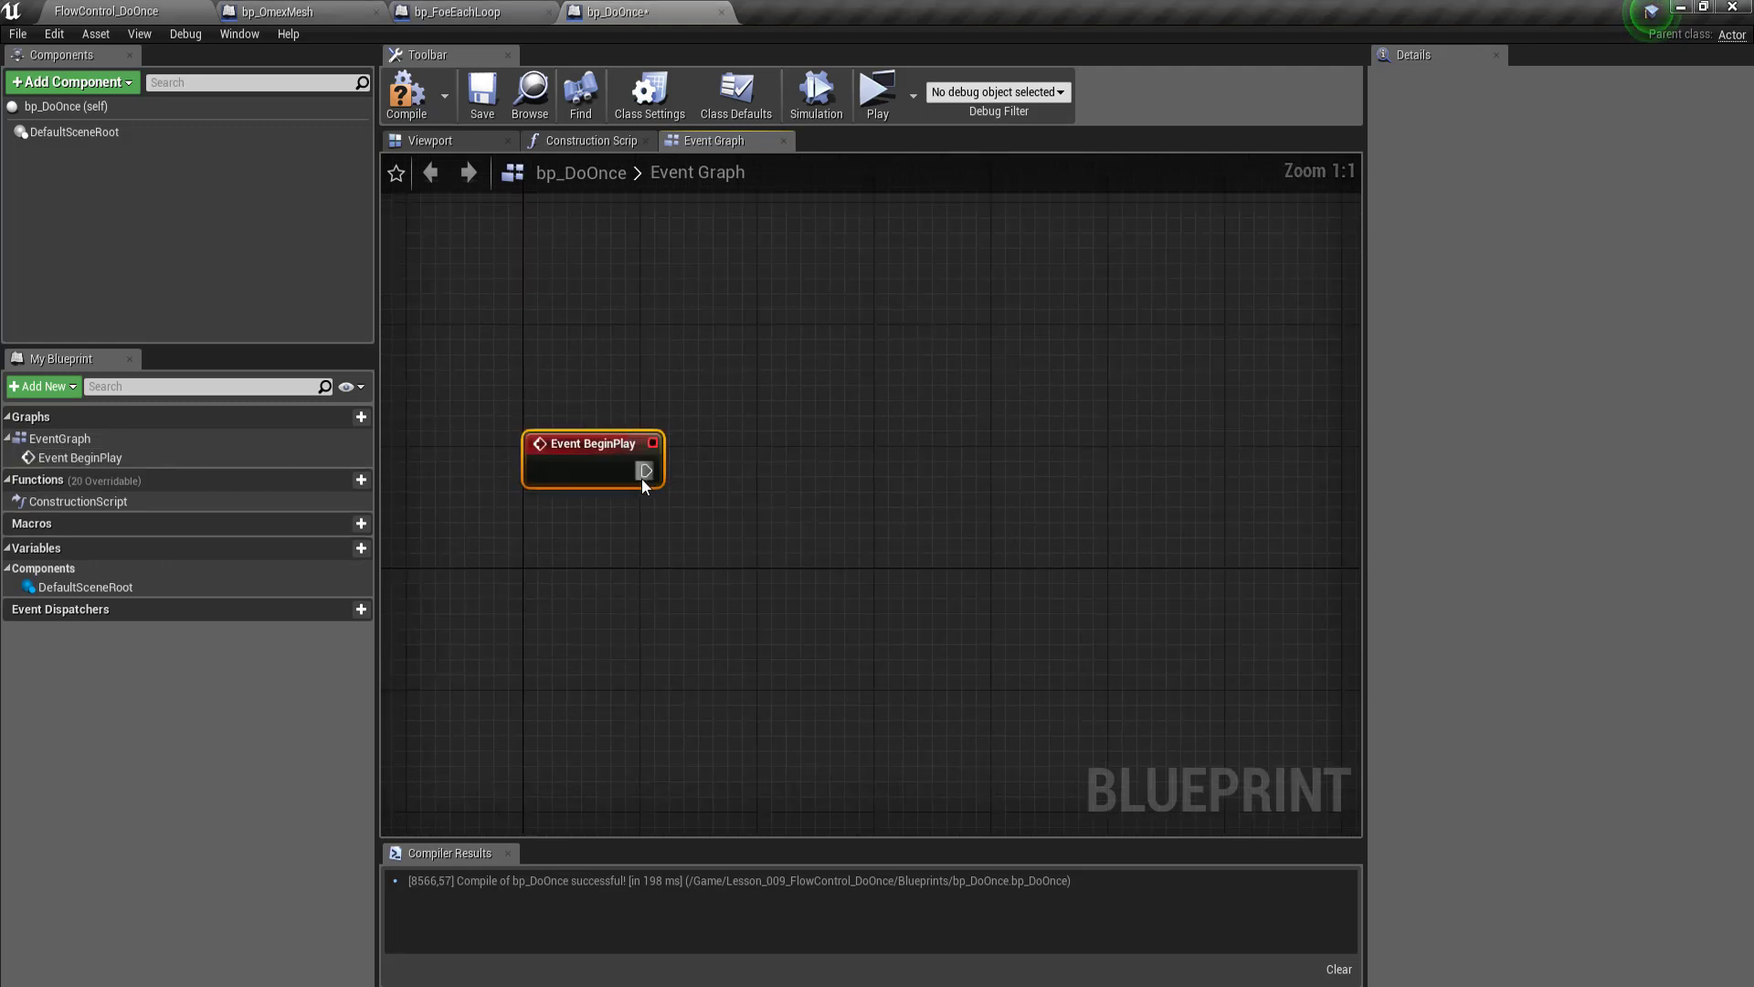
left_click_drag(643, 472, 808, 399)
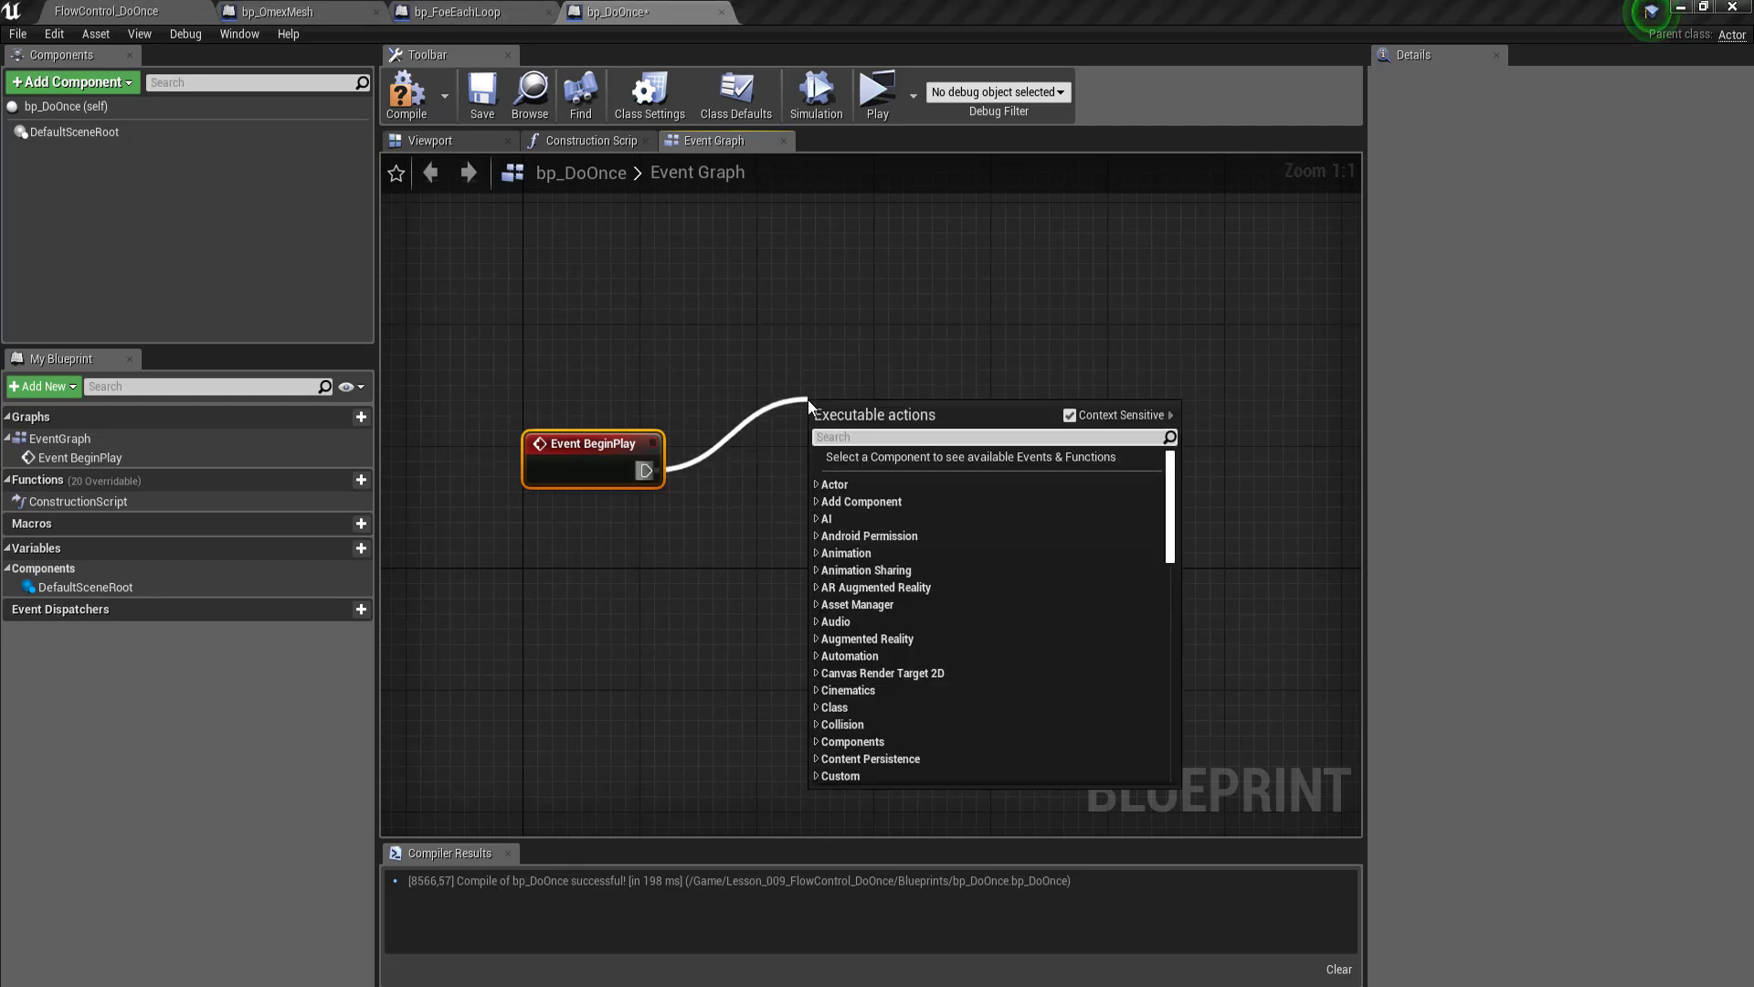
type("enablei")
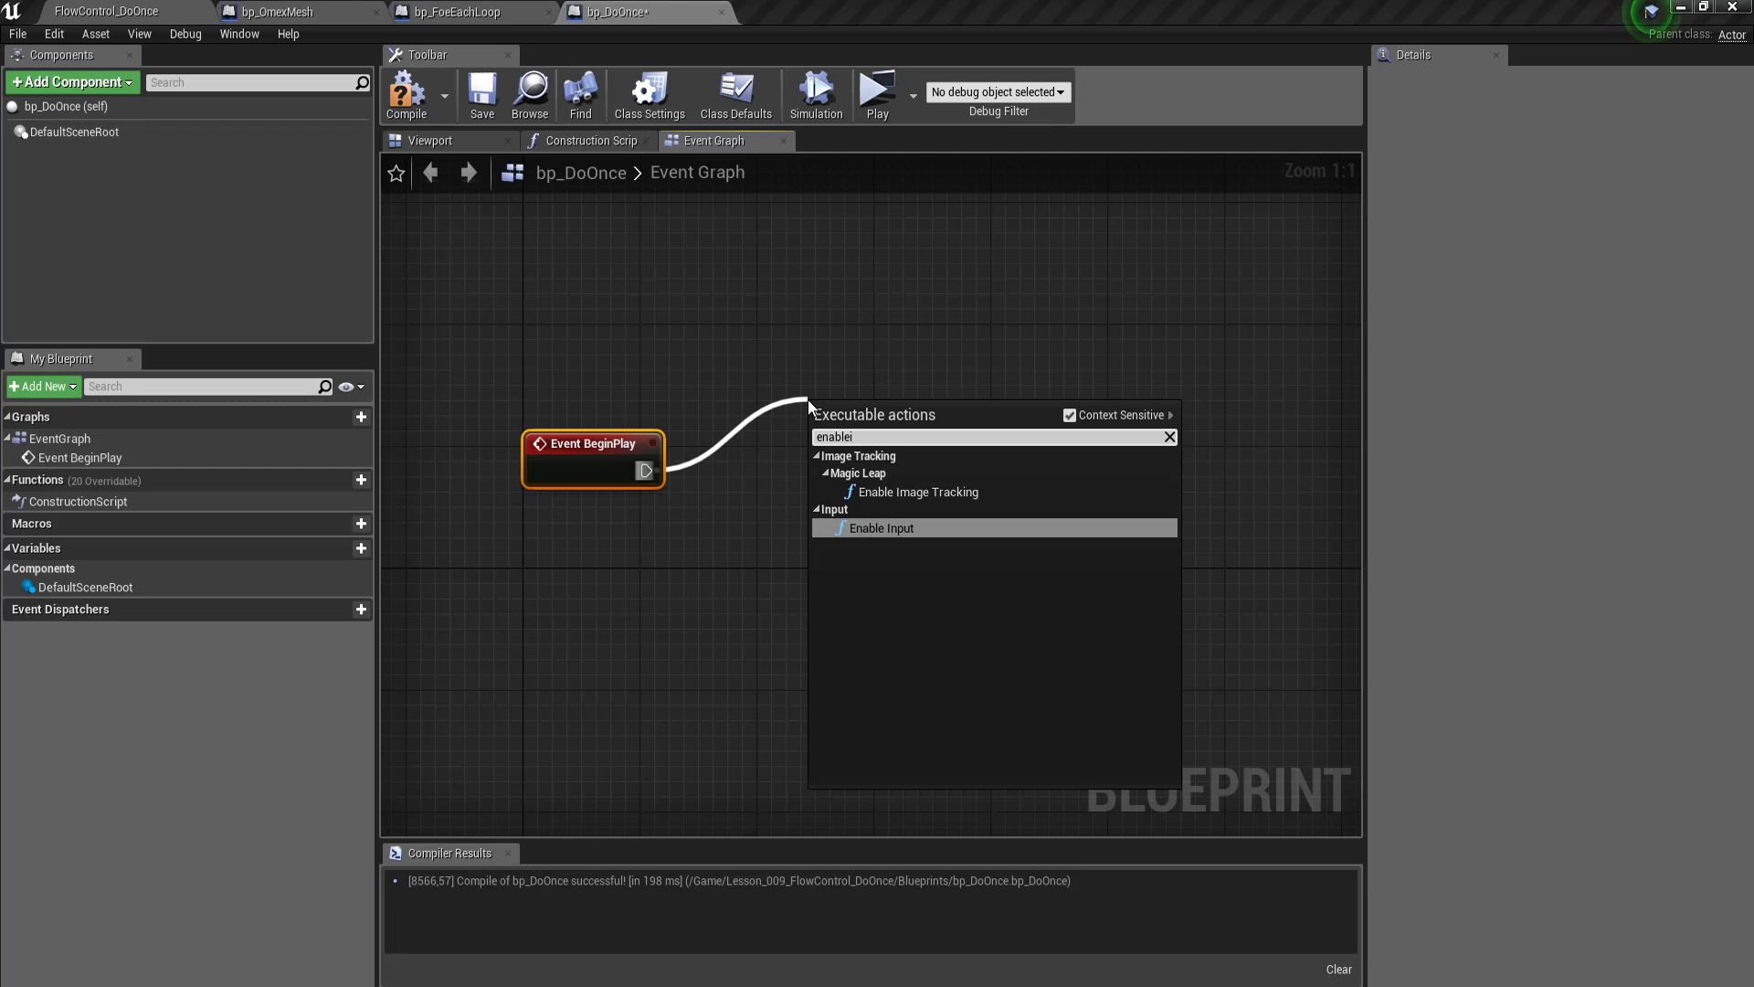
key("Return")
left_click_drag(819, 509, 619, 561)
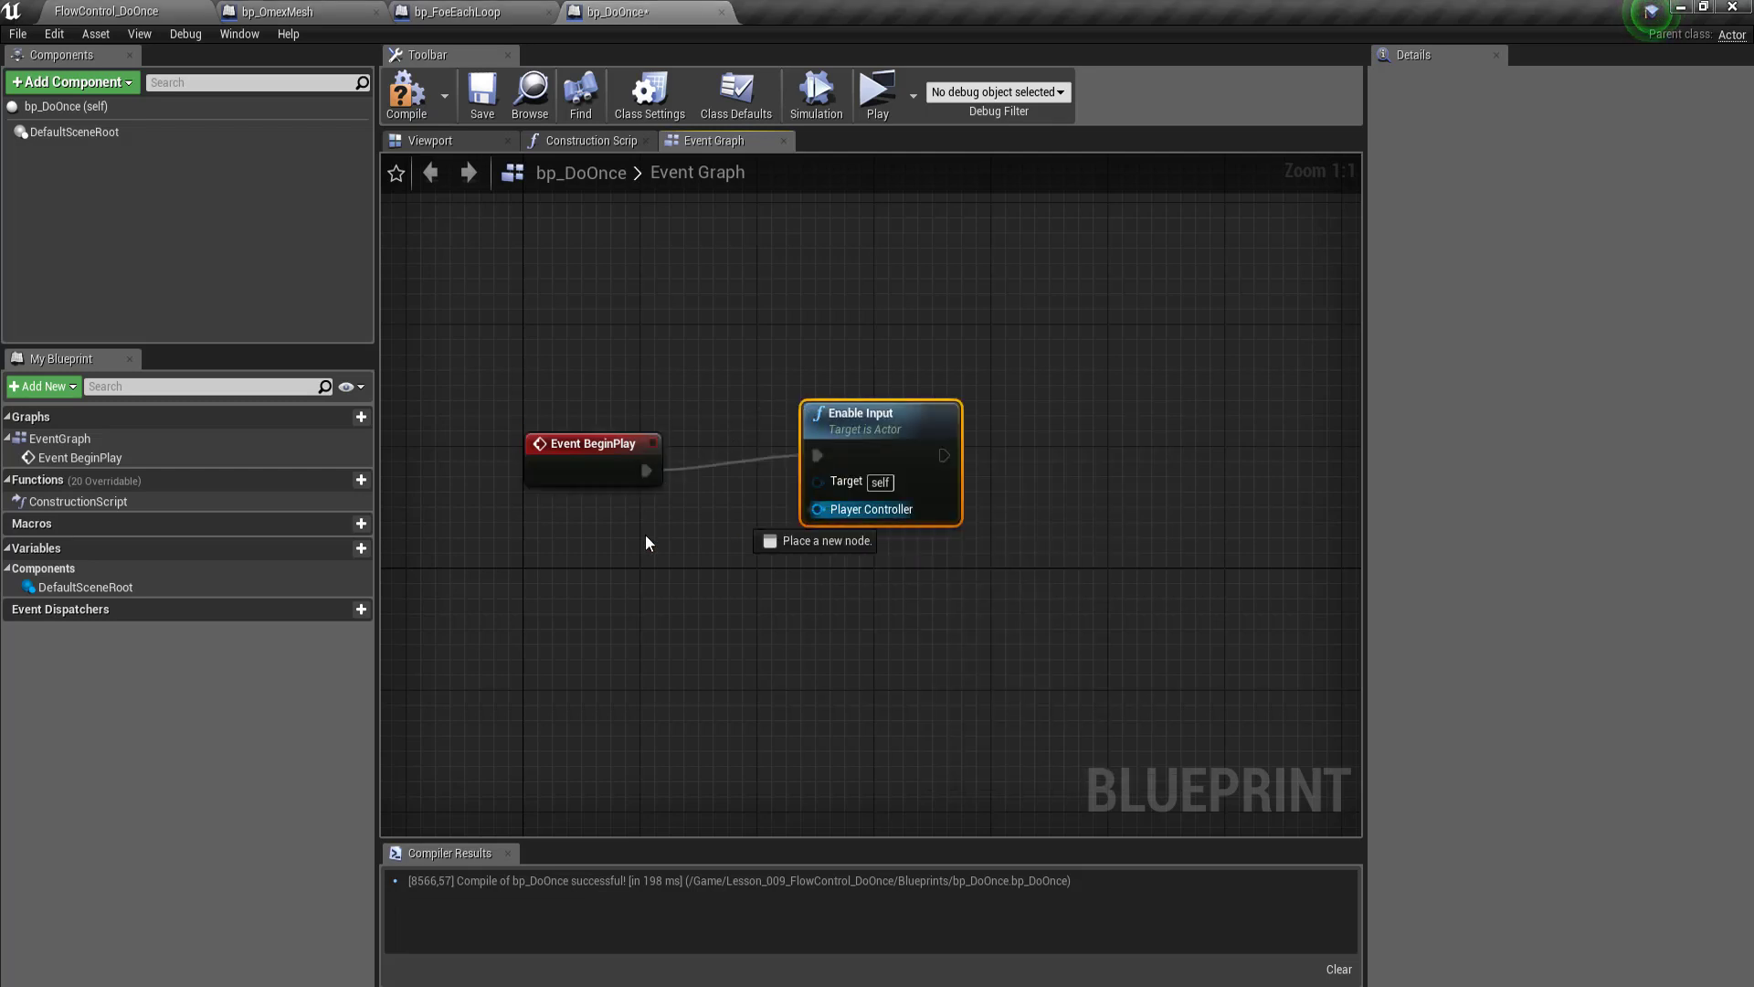
type("getp")
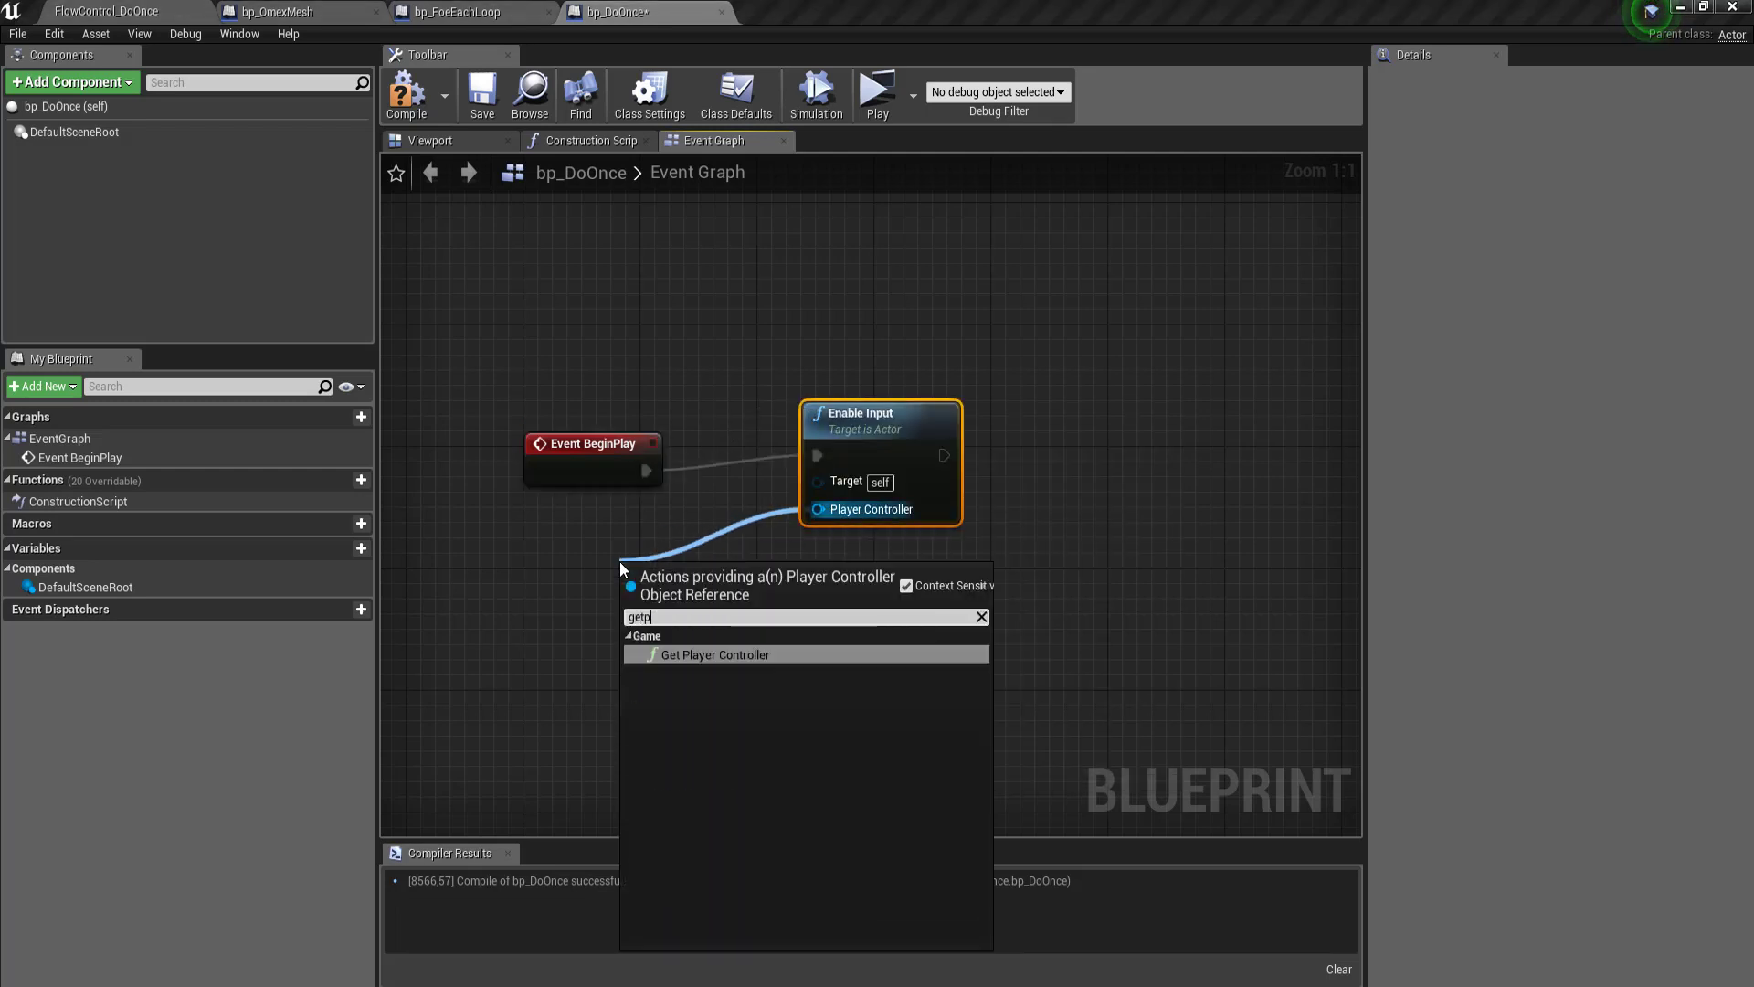
type("layerc")
key("Return")
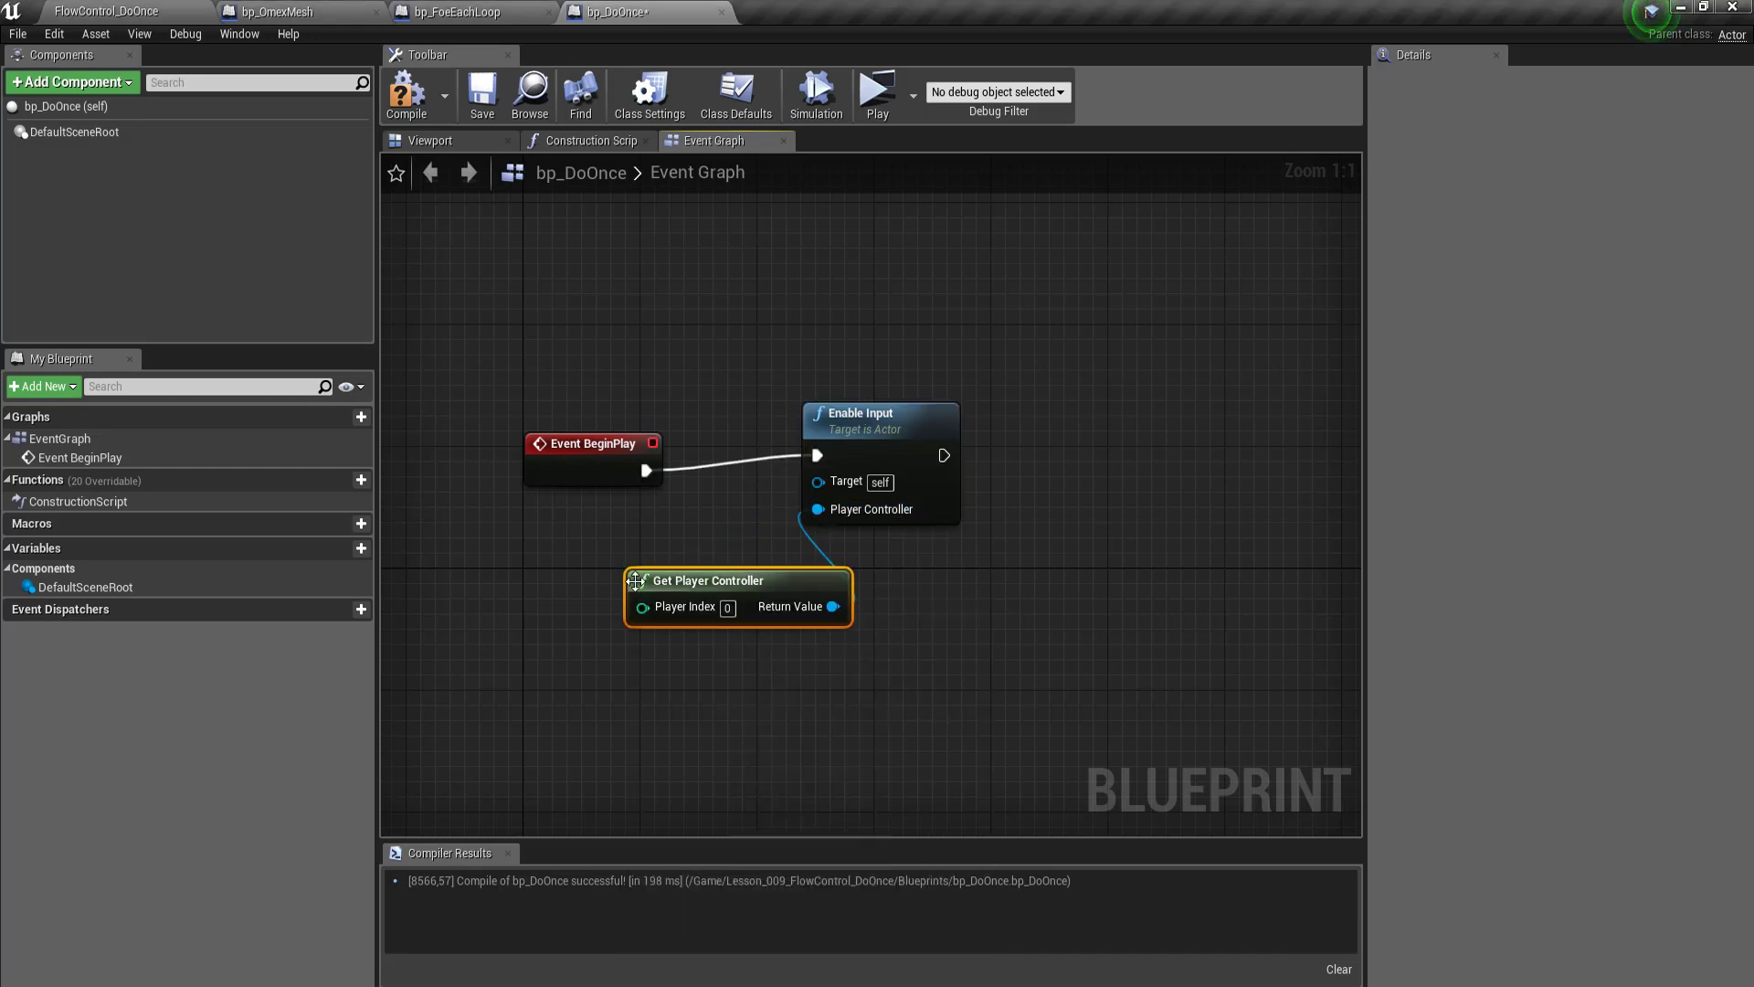
left_click_drag(711, 582, 611, 569)
left_click_drag(914, 408, 914, 424)
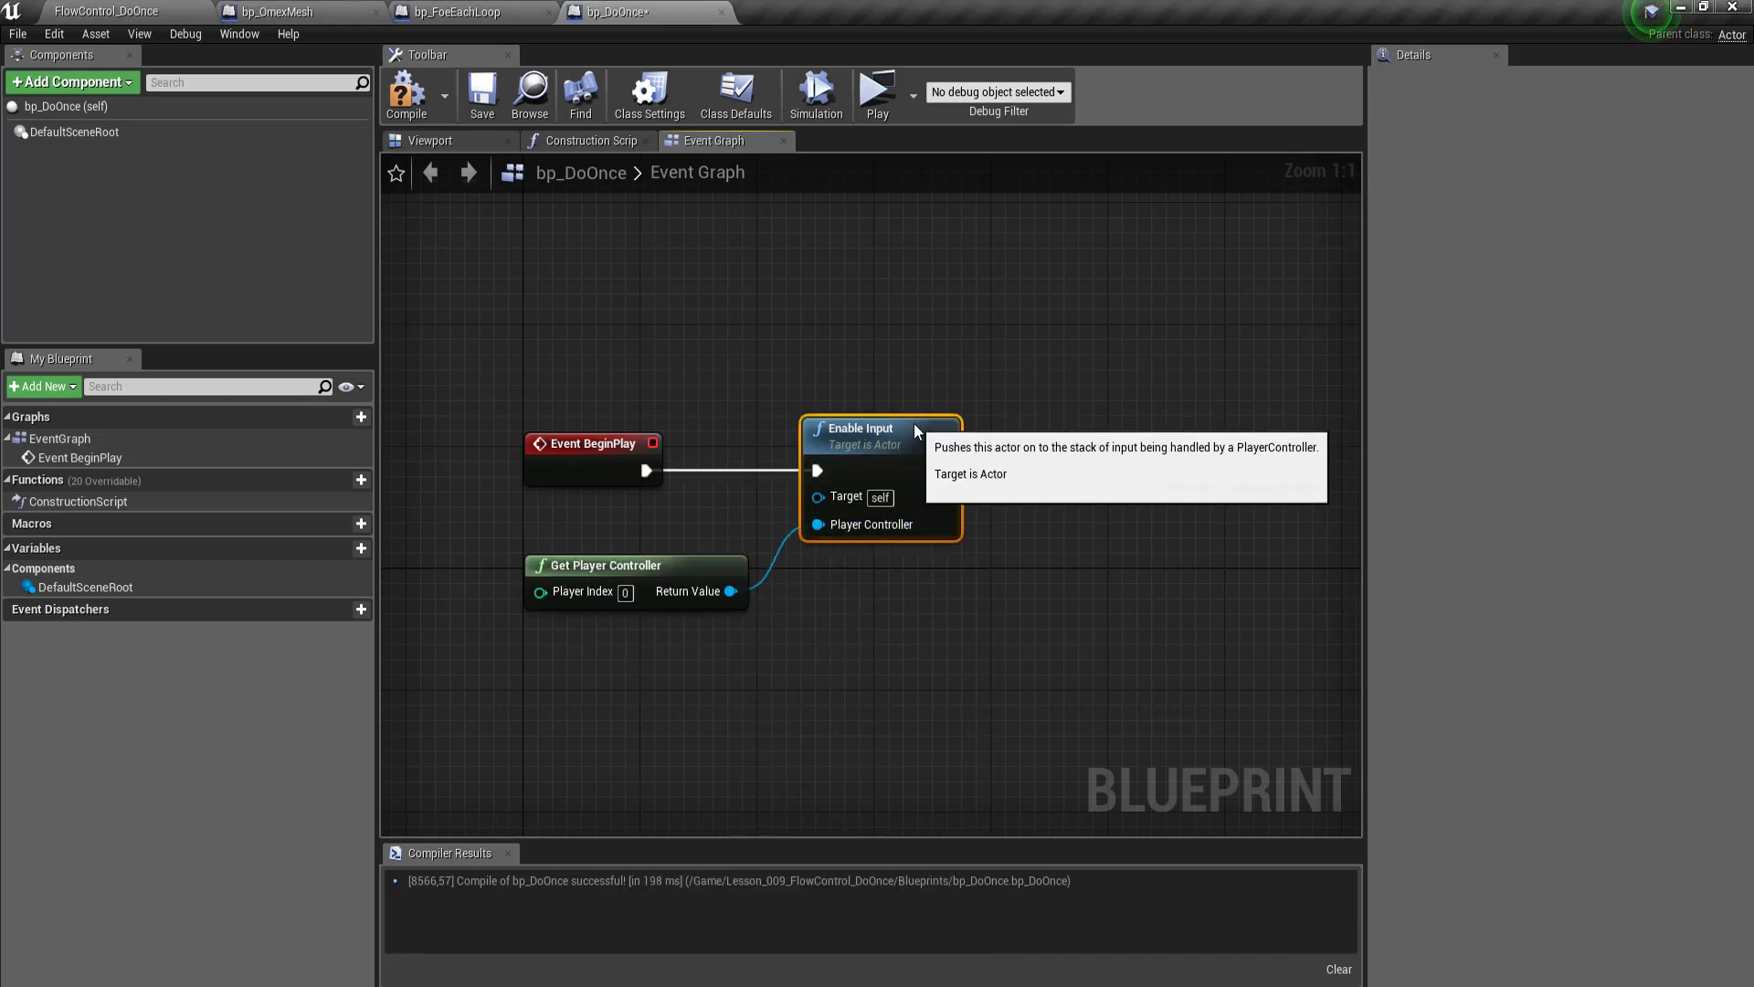
Step: Add a Set Show Mouse Cursor node after Enable Input, with the box ticked
left_click_drag(731, 591, 1045, 468)
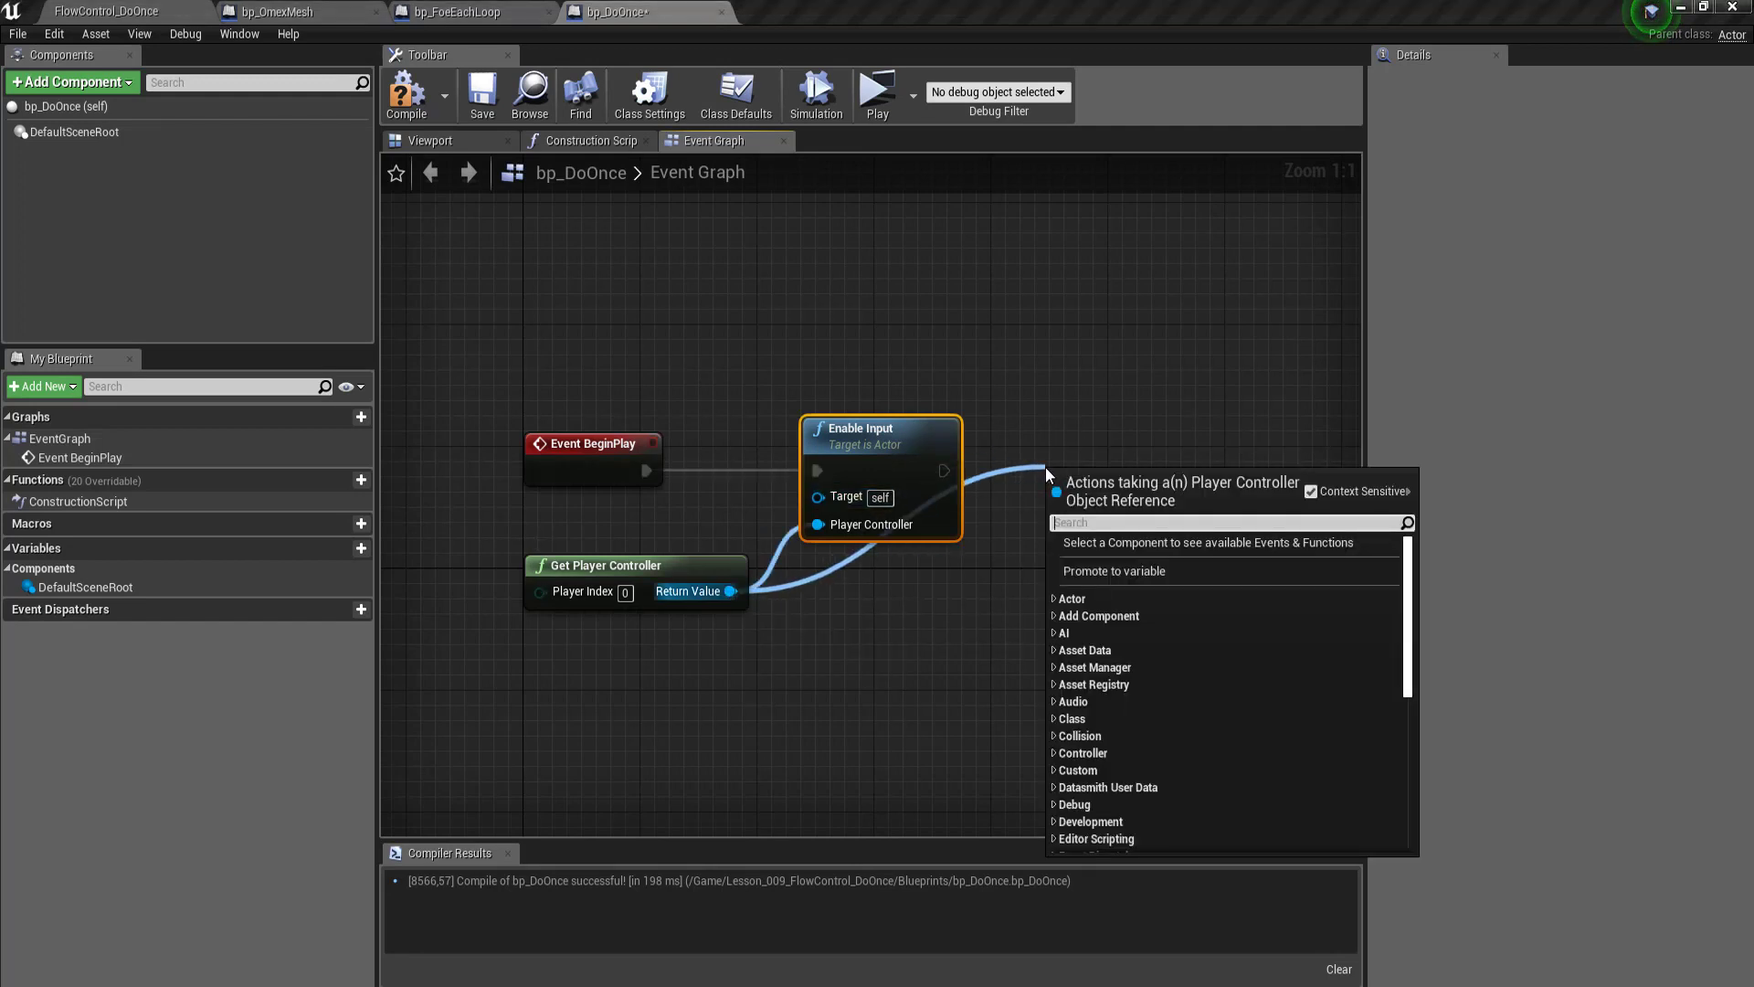
type("setsh")
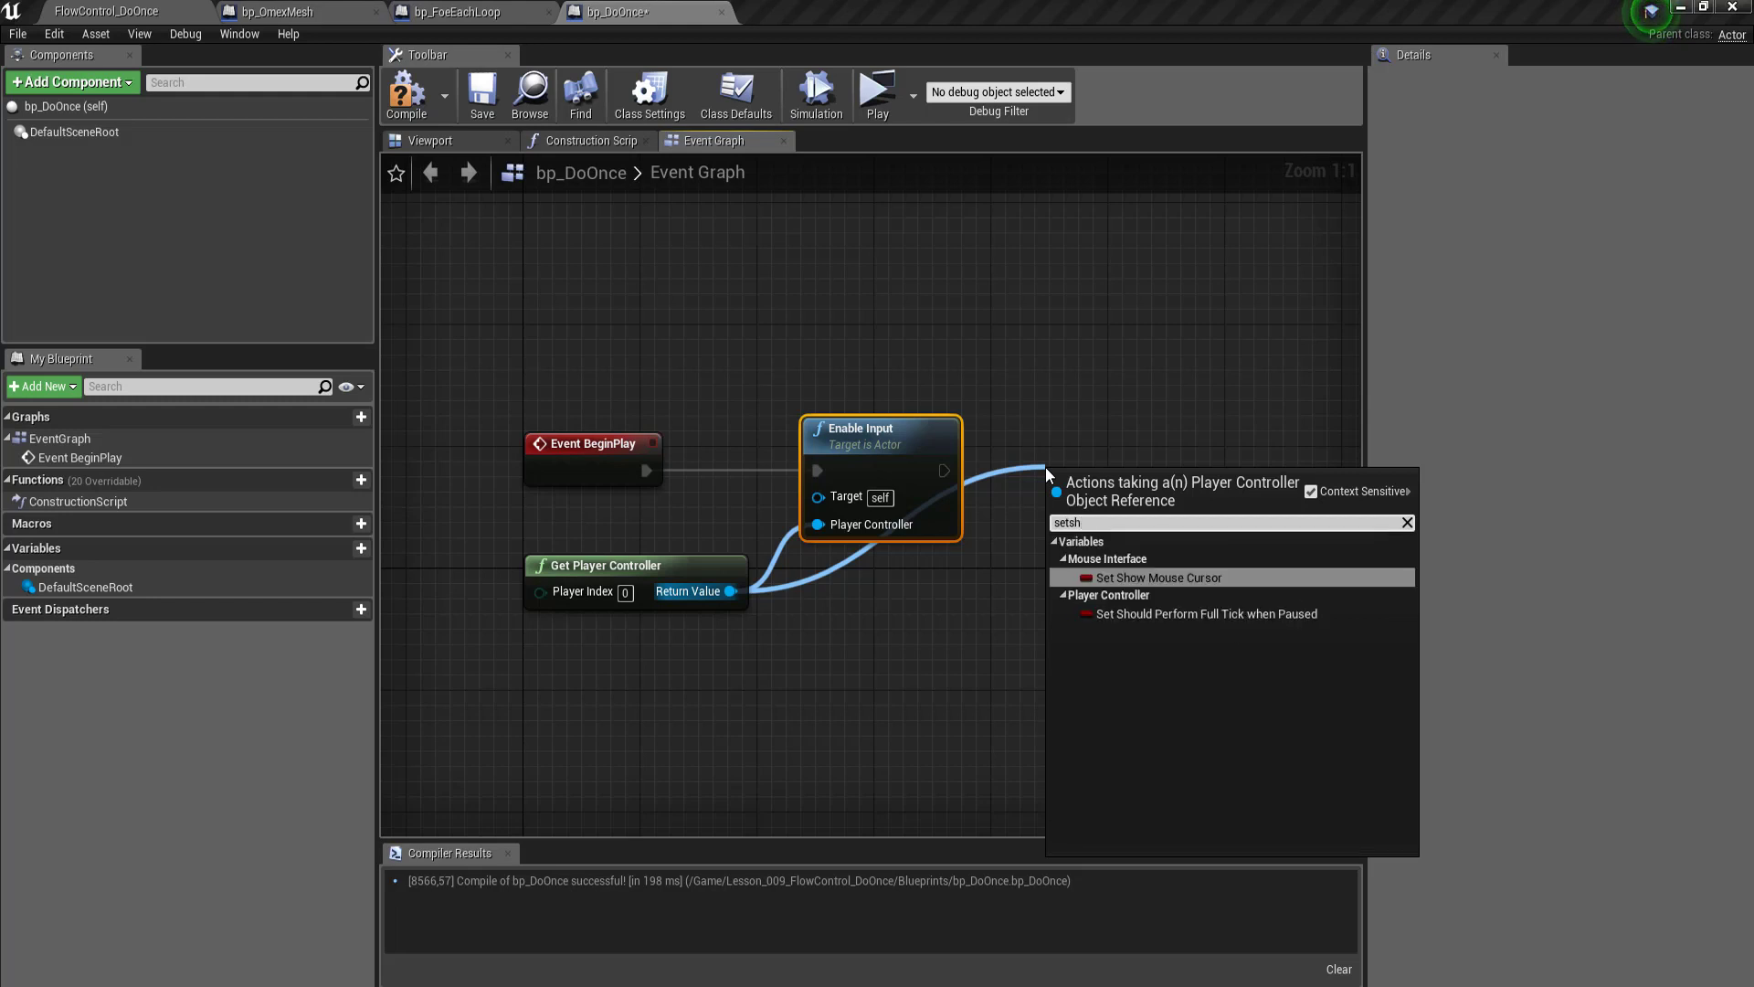
type("owm")
key("Return")
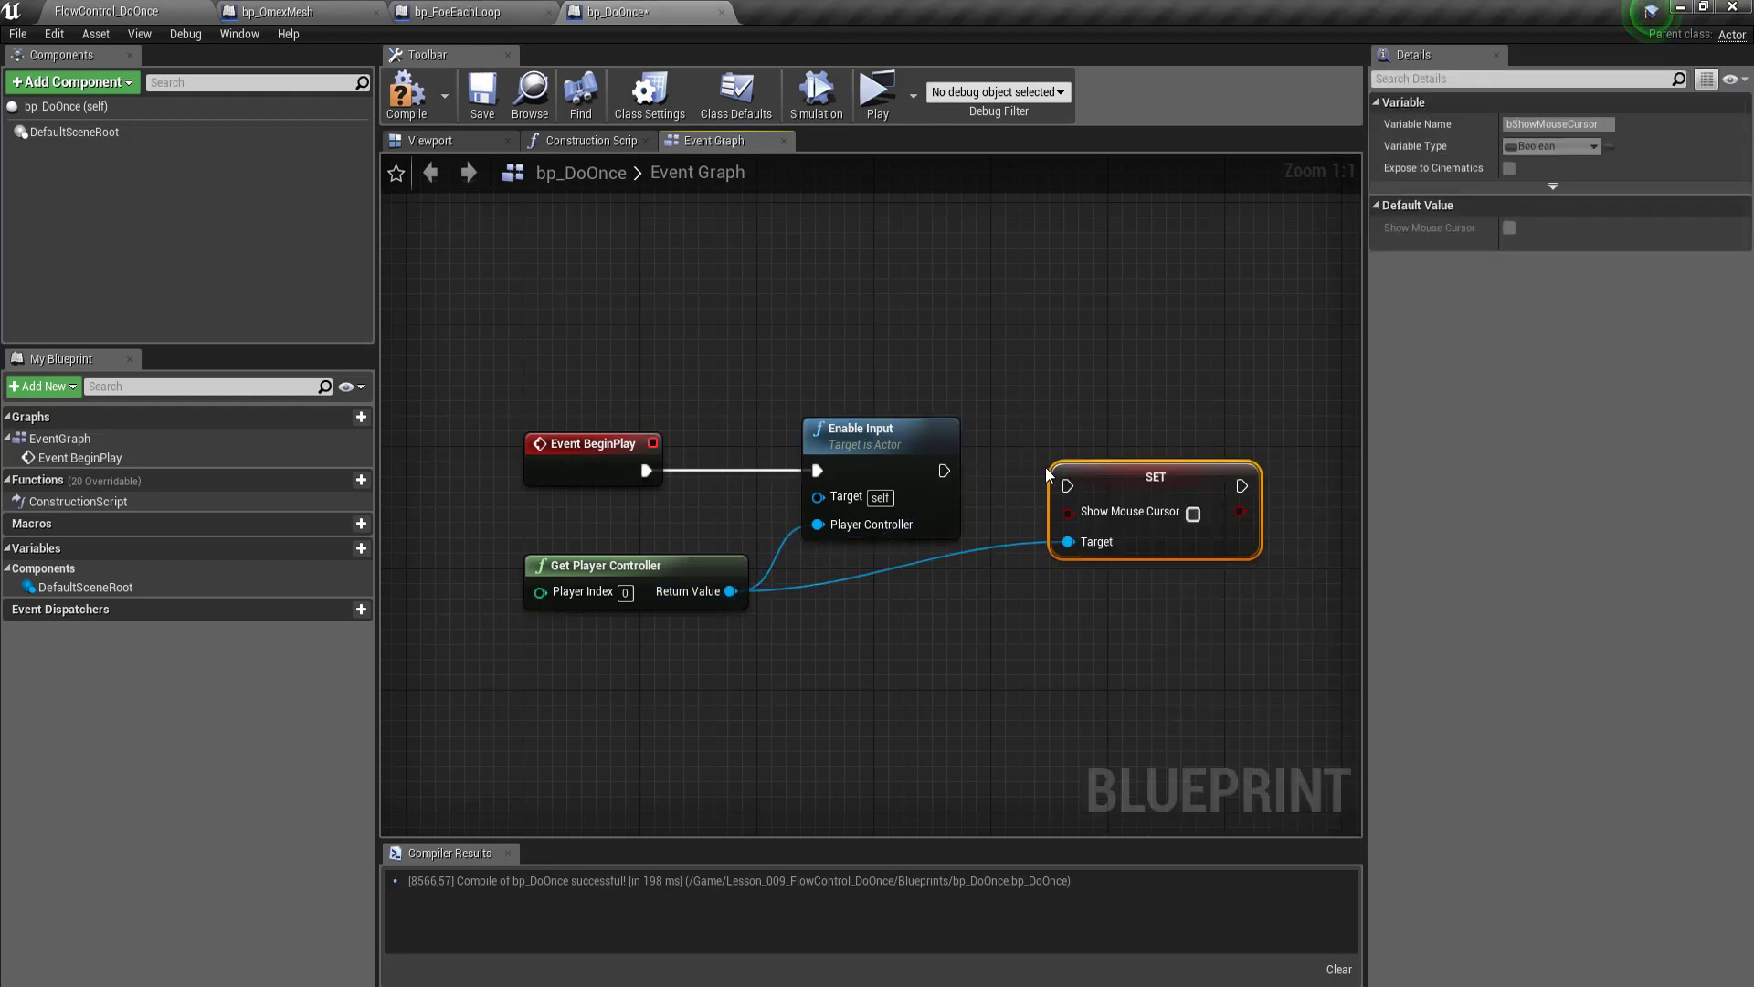
left_click_drag(944, 471, 1067, 486)
left_click(1194, 513)
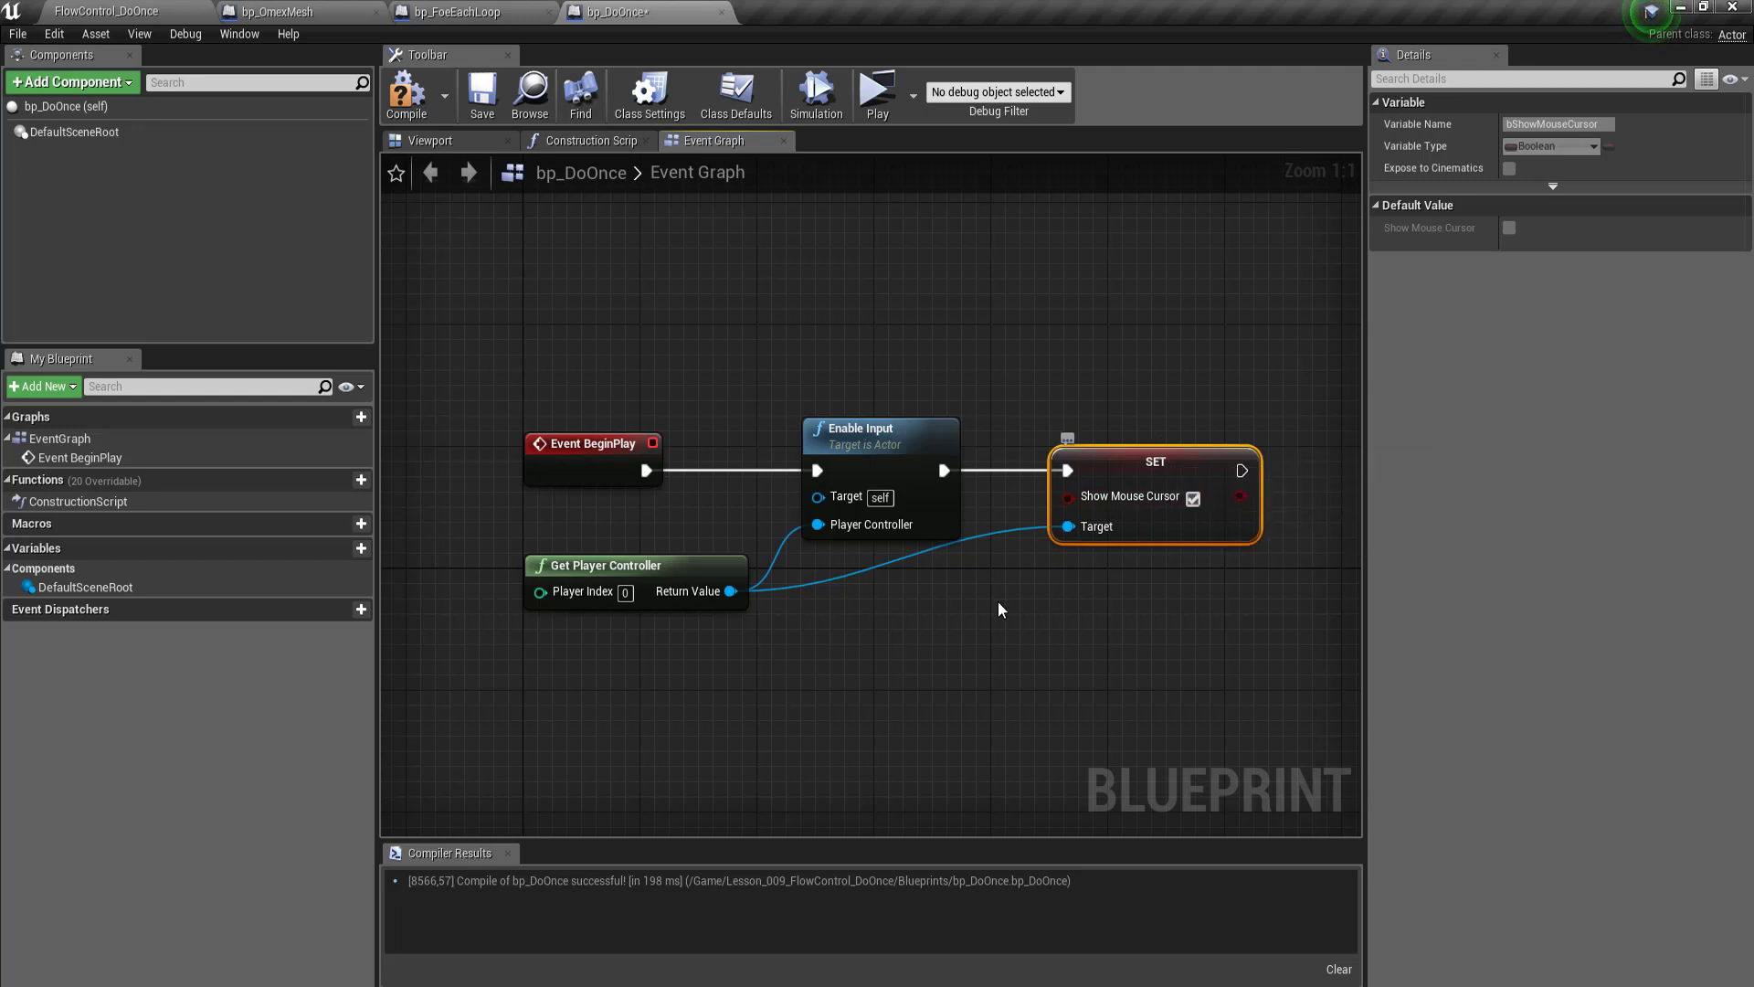
scroll(860, 564, "down", 2)
scroll(861, 564, "up", 1)
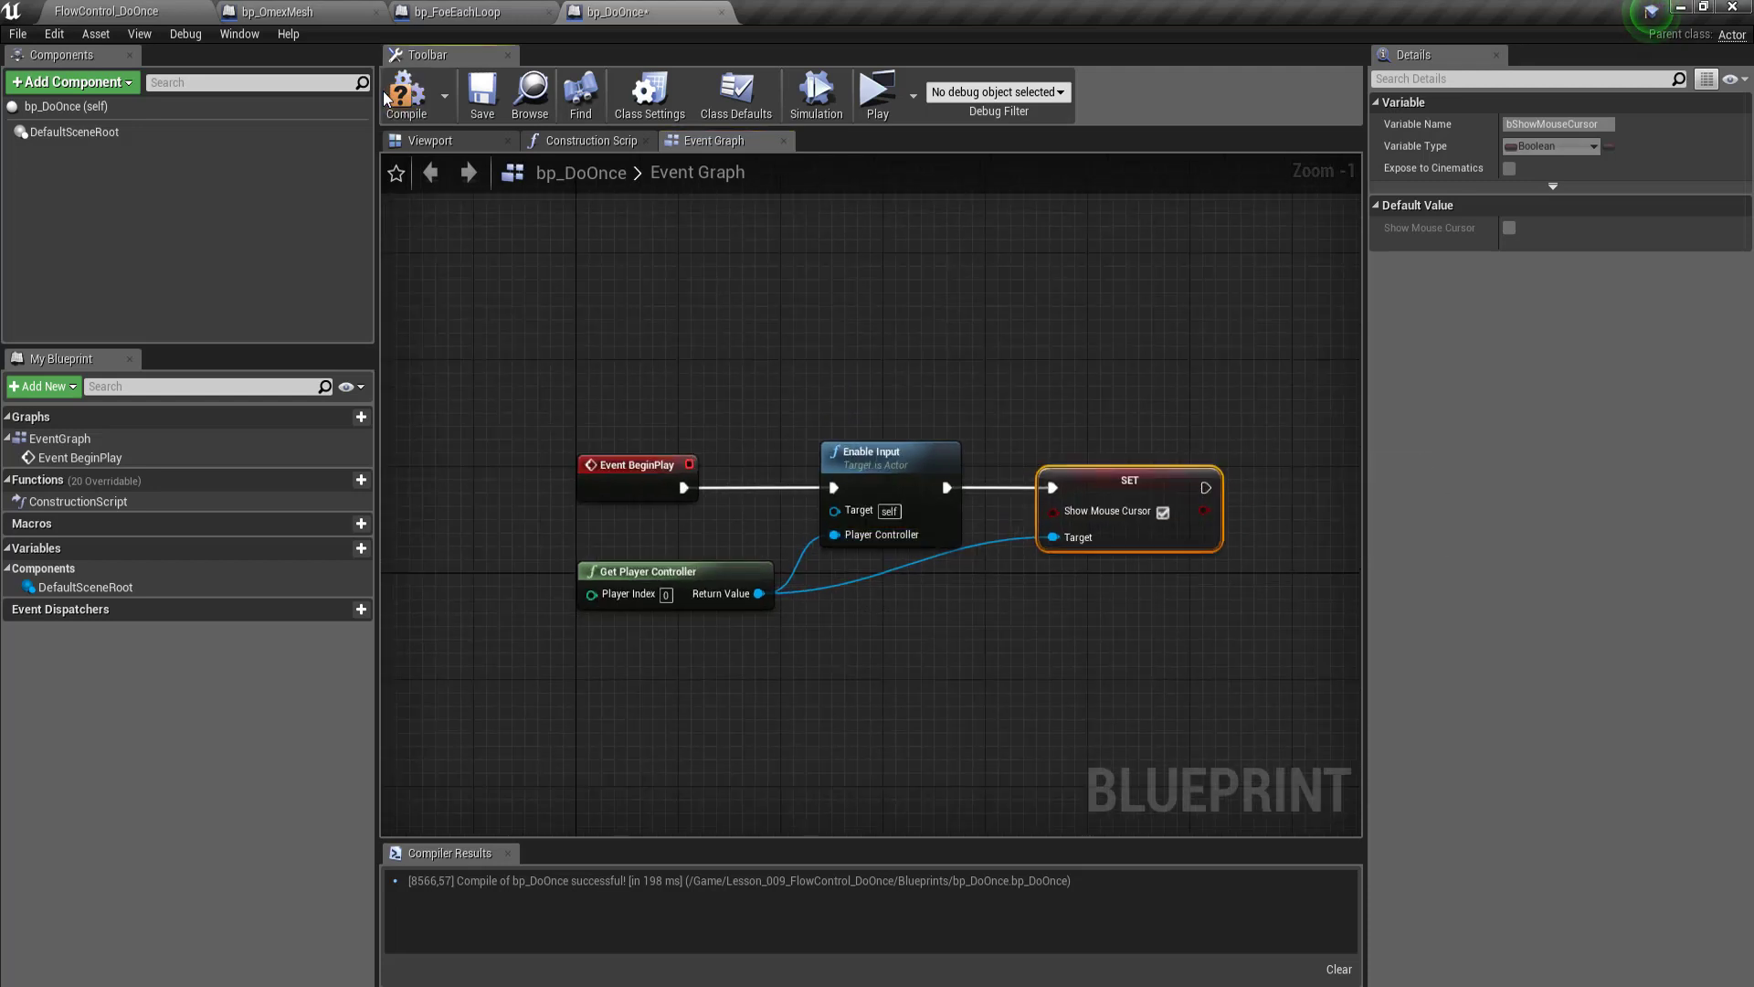
Step: Compile bp_DoOnce and bring the new node chain into view
left_click(402, 96)
scroll(539, 322, "down", 5)
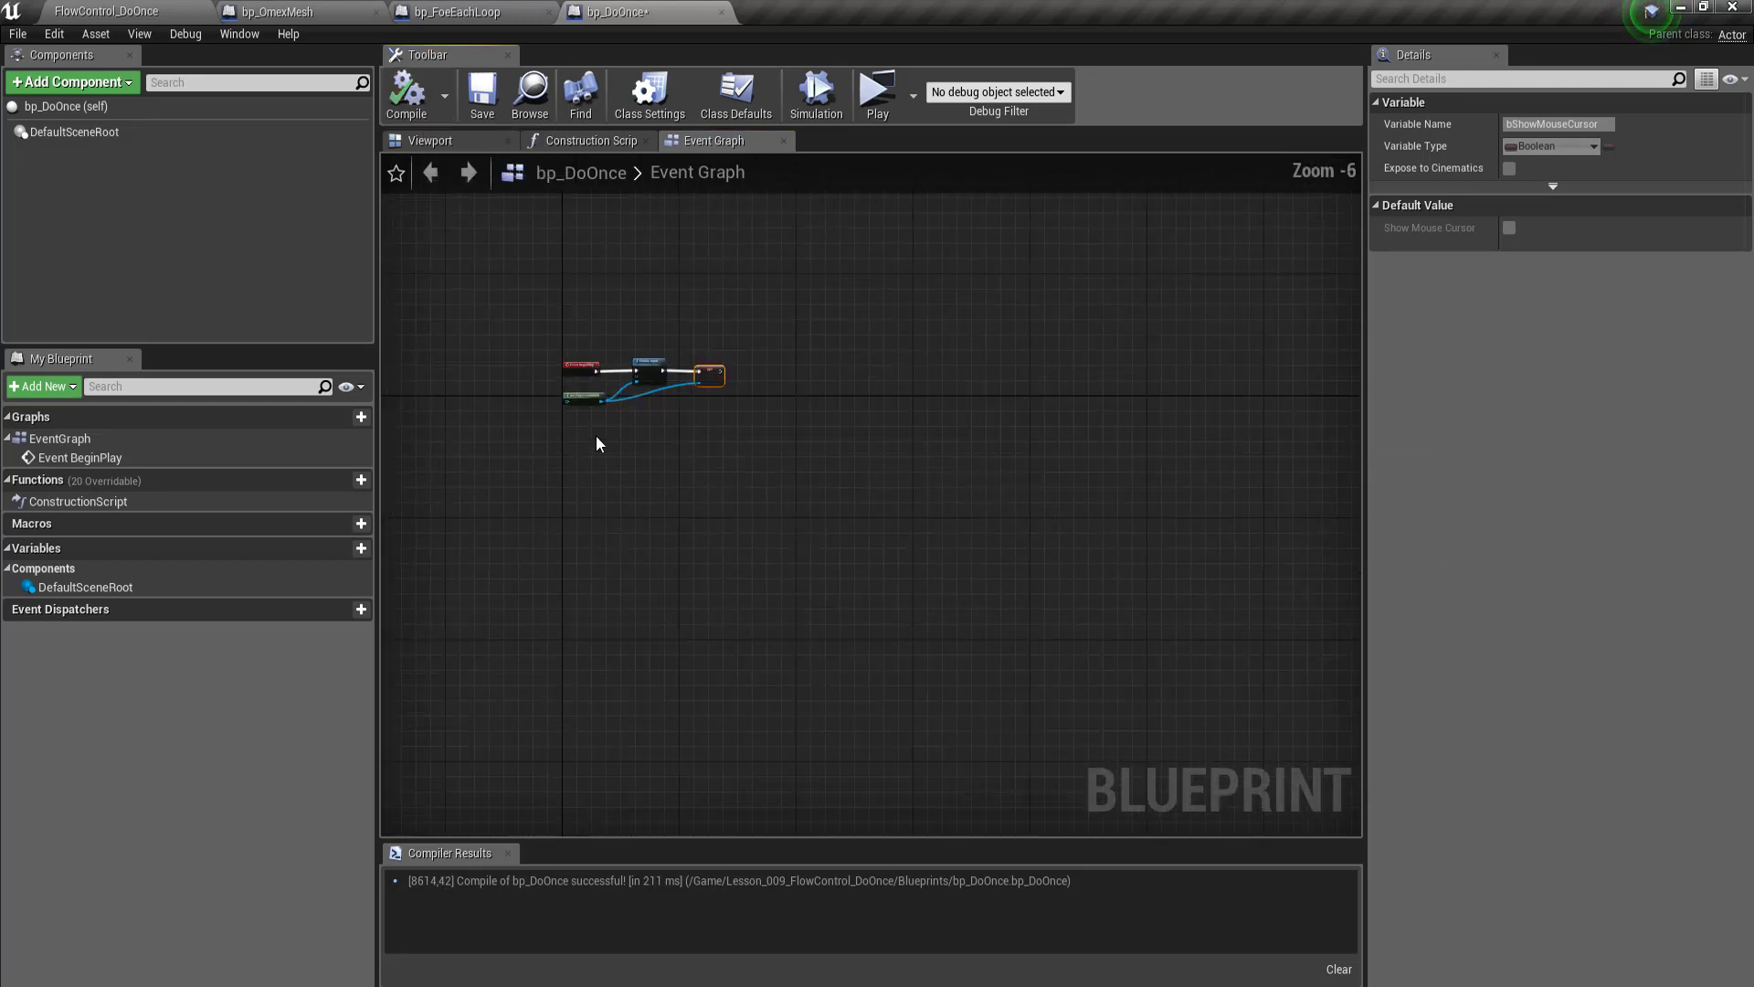
scroll(585, 439, "up", 3)
right_click_drag(582, 349, 654, 546)
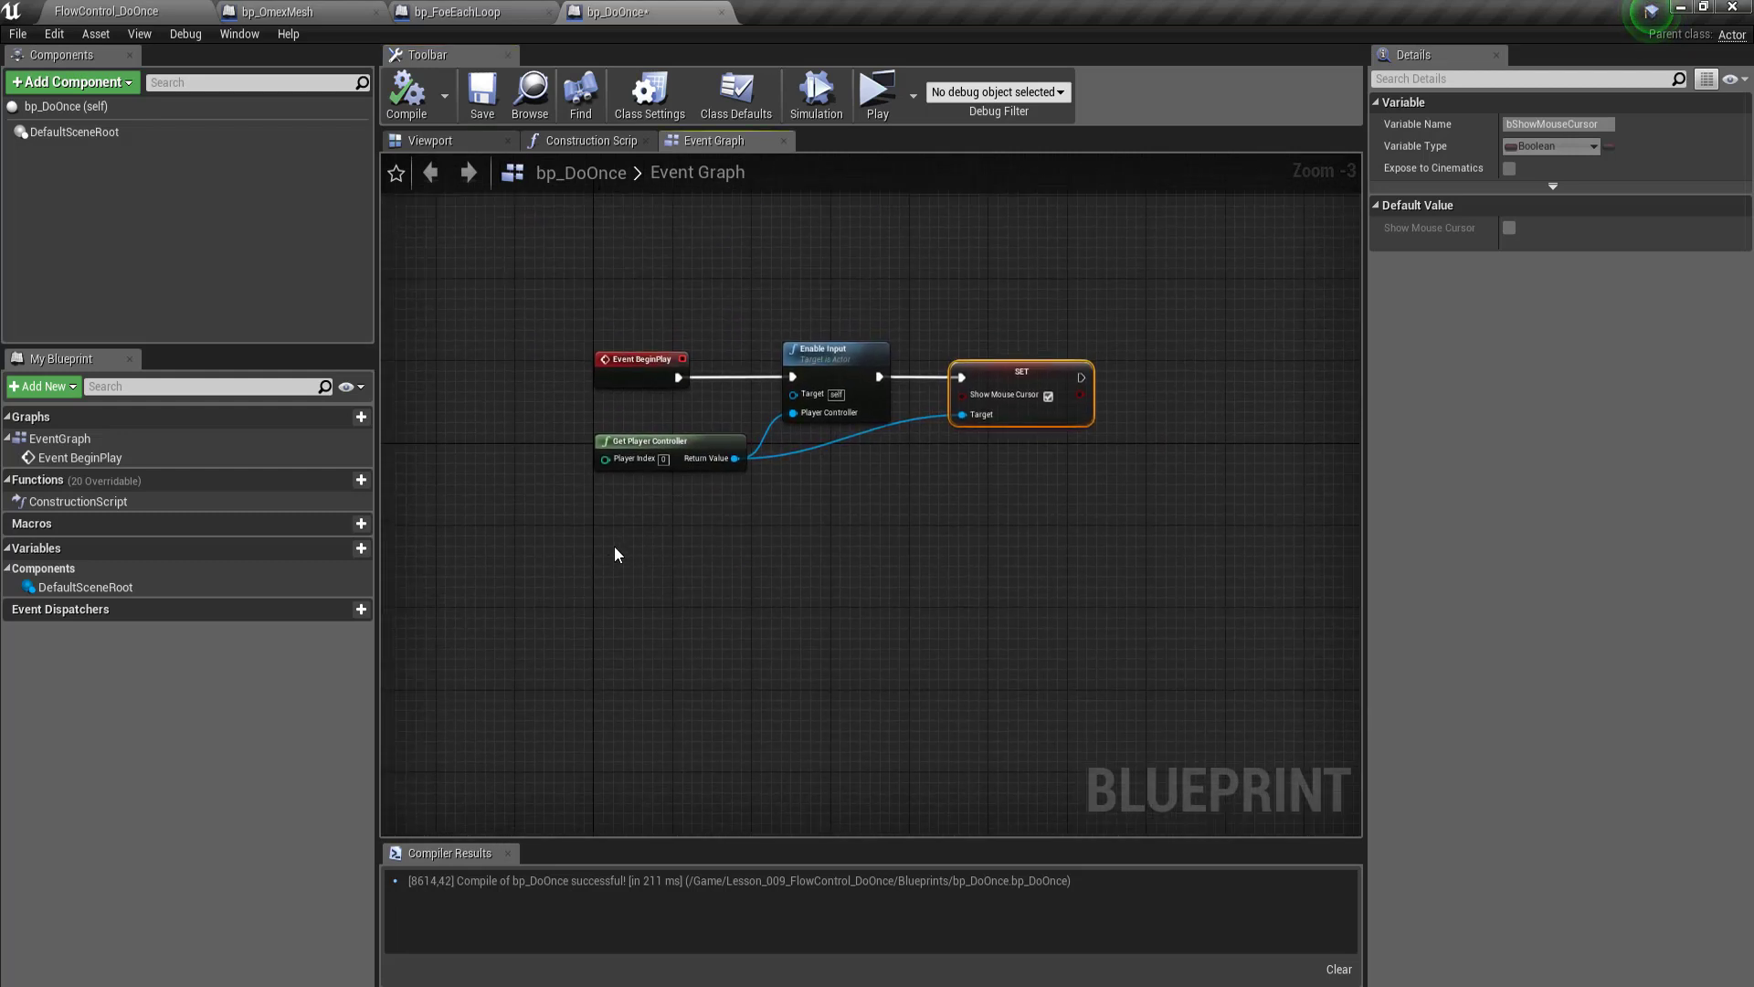
Step: Add an F key input event node to the graph
right_click(624, 552)
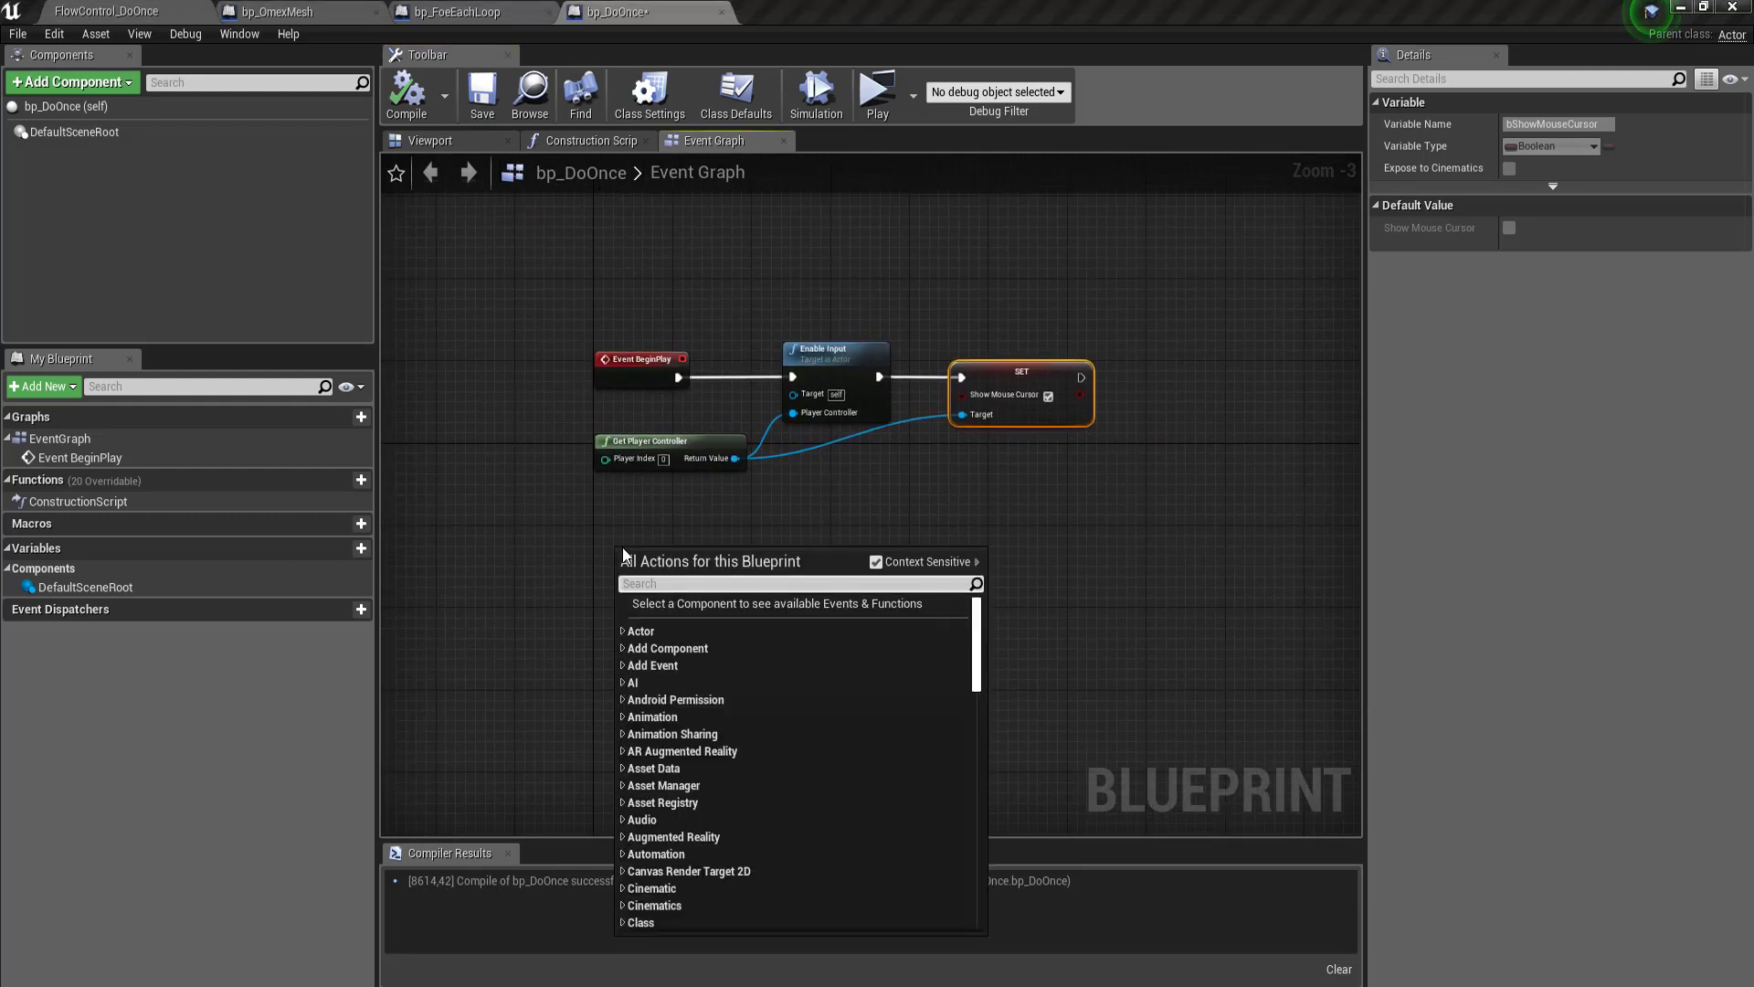
type("keyf")
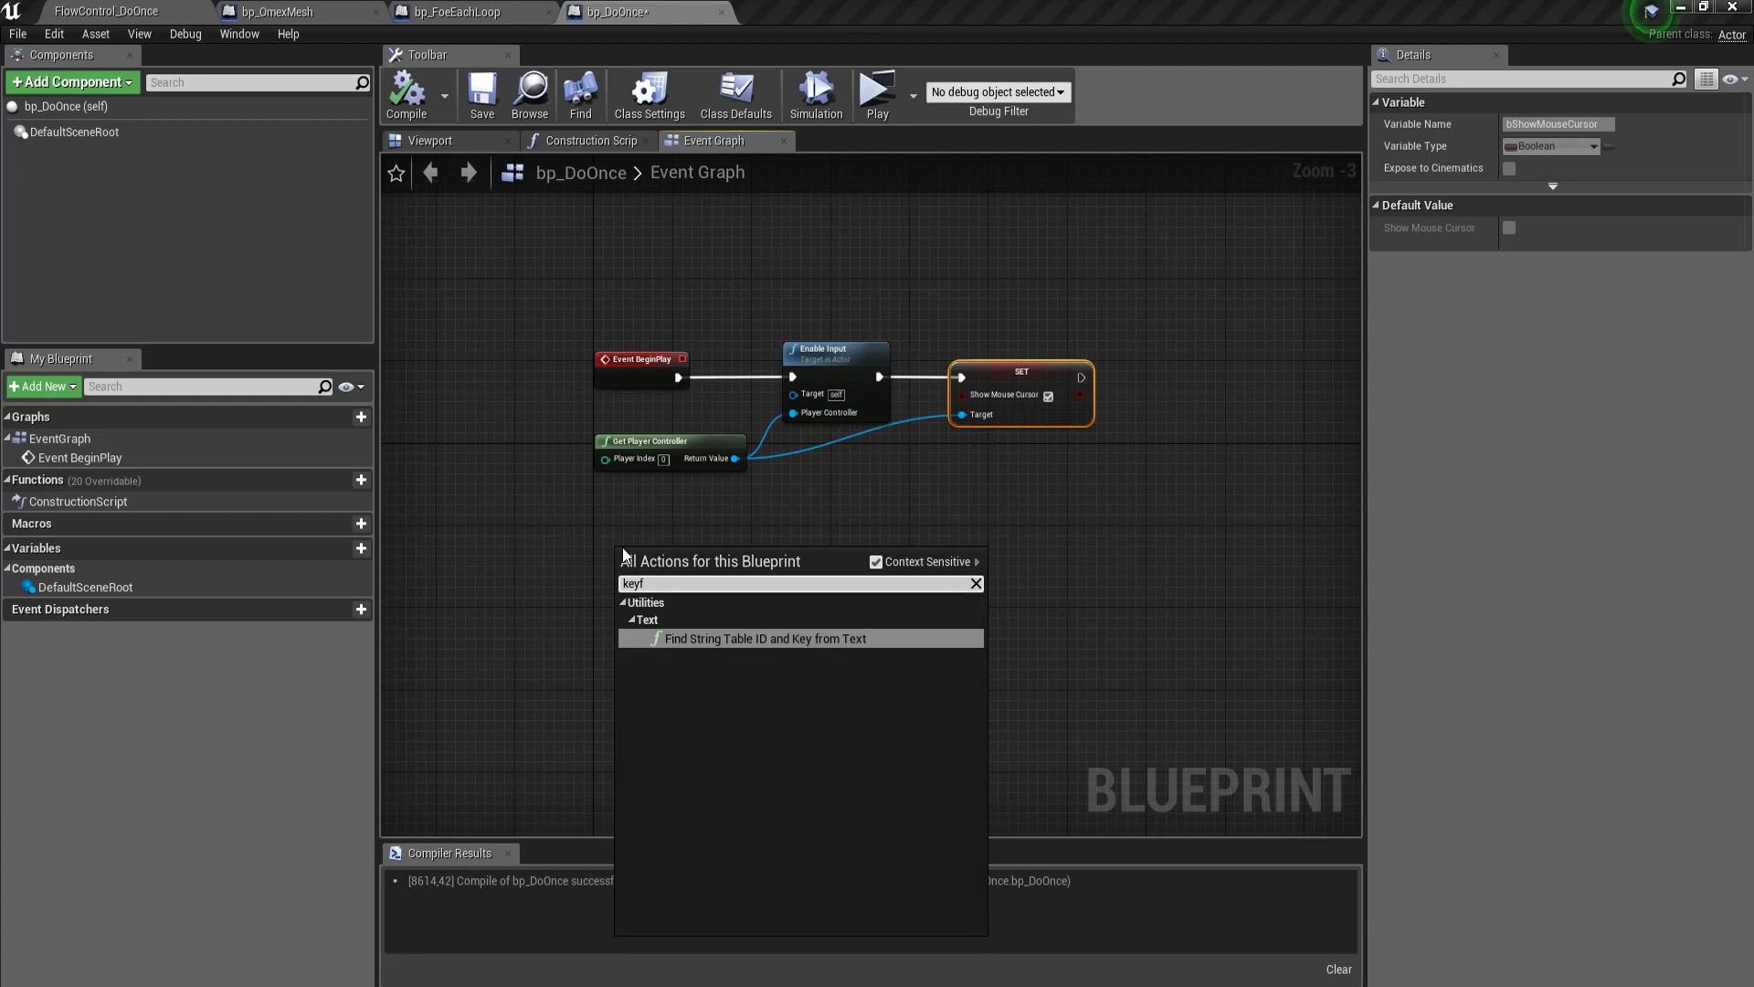
key("BackSpace")
type("f")
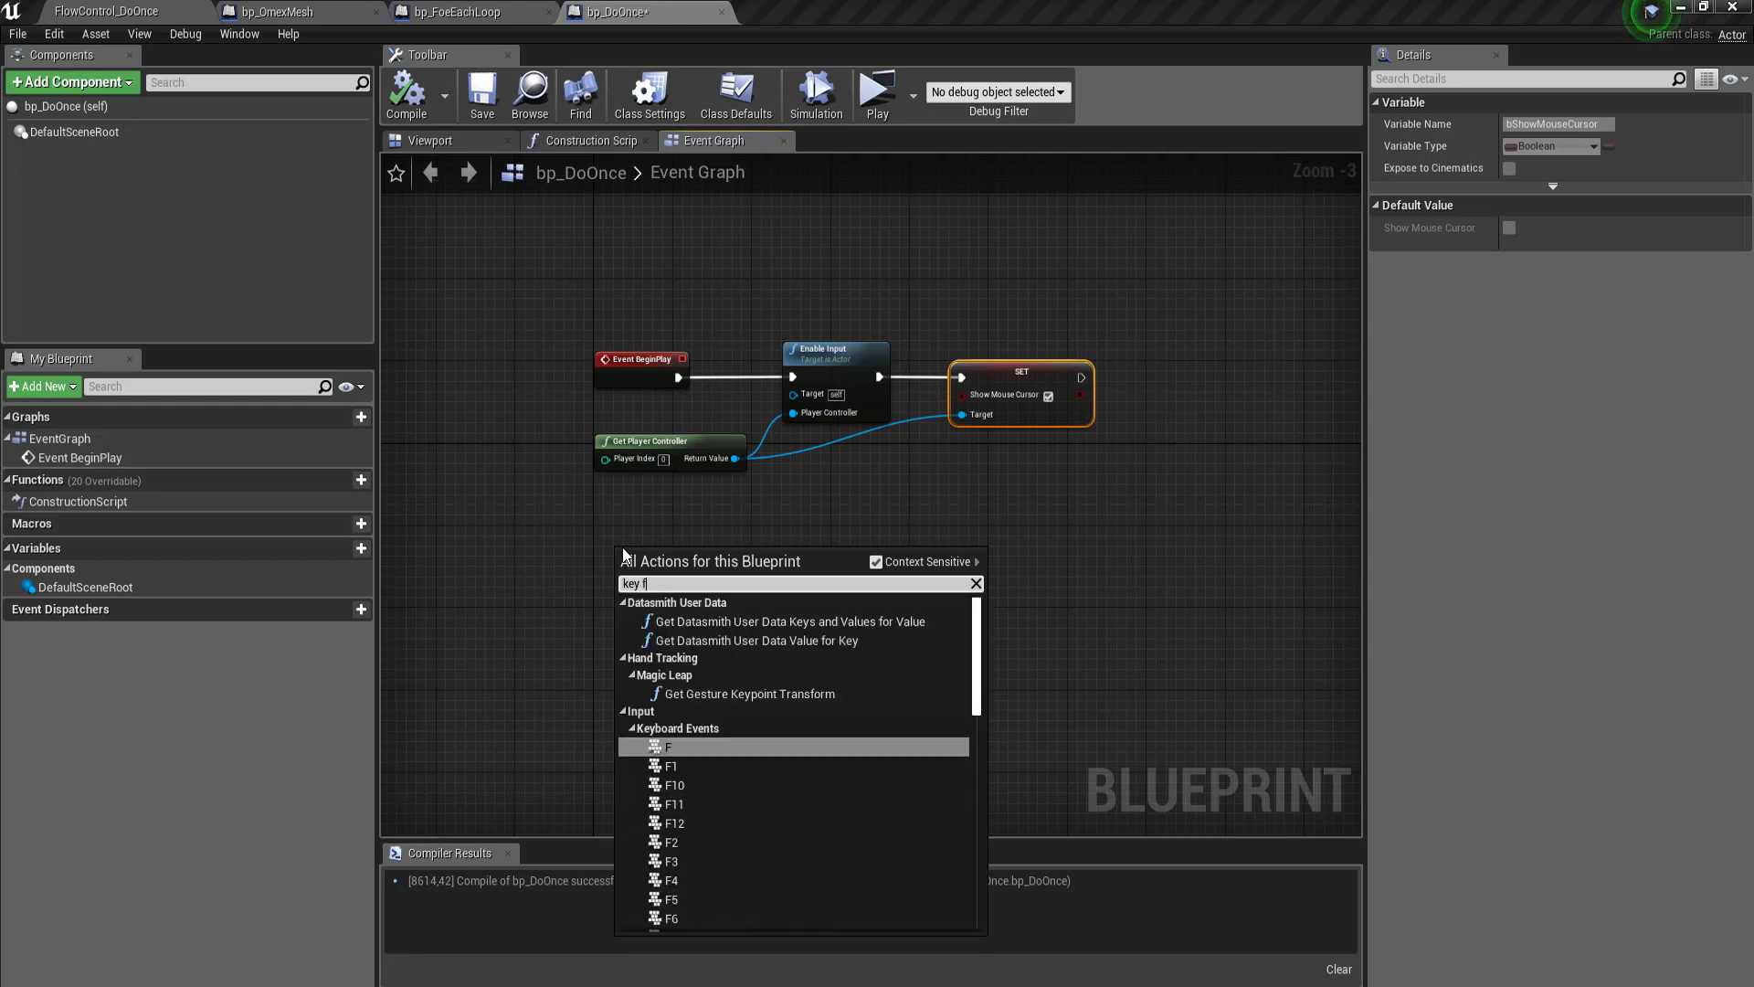
key("Return")
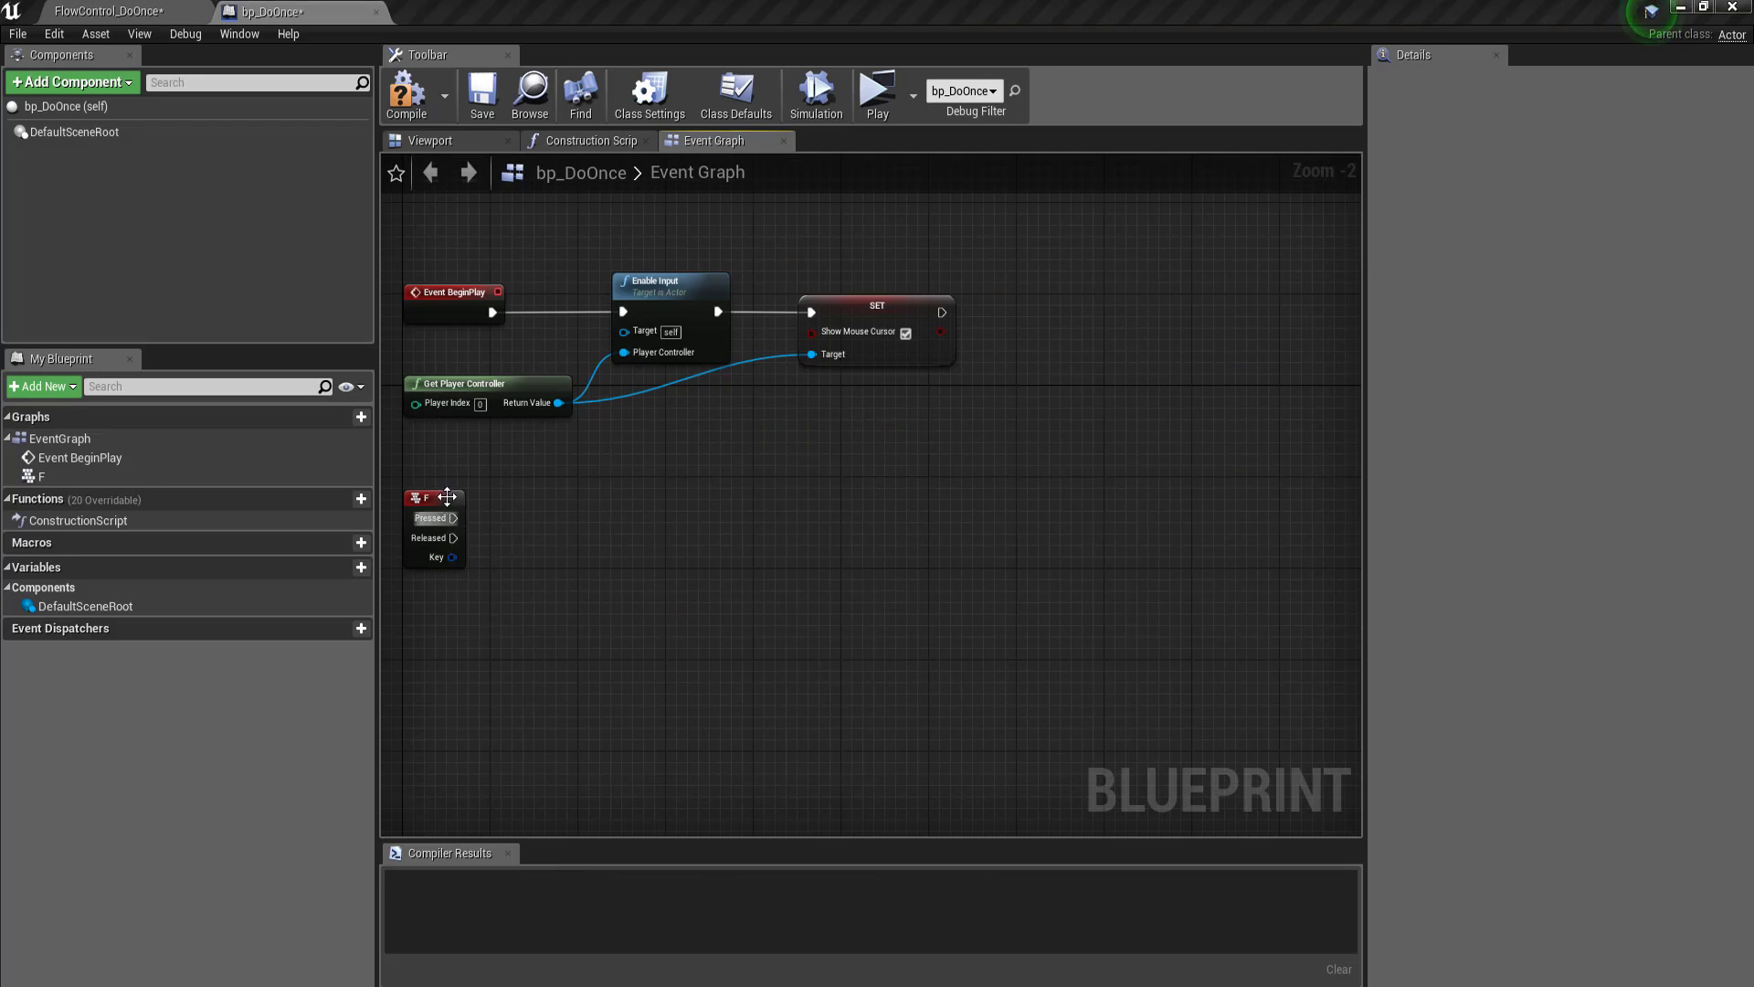
Step: Connect the F key's Pressed output to a new Do Once node
right_click_drag(638, 541, 607, 561)
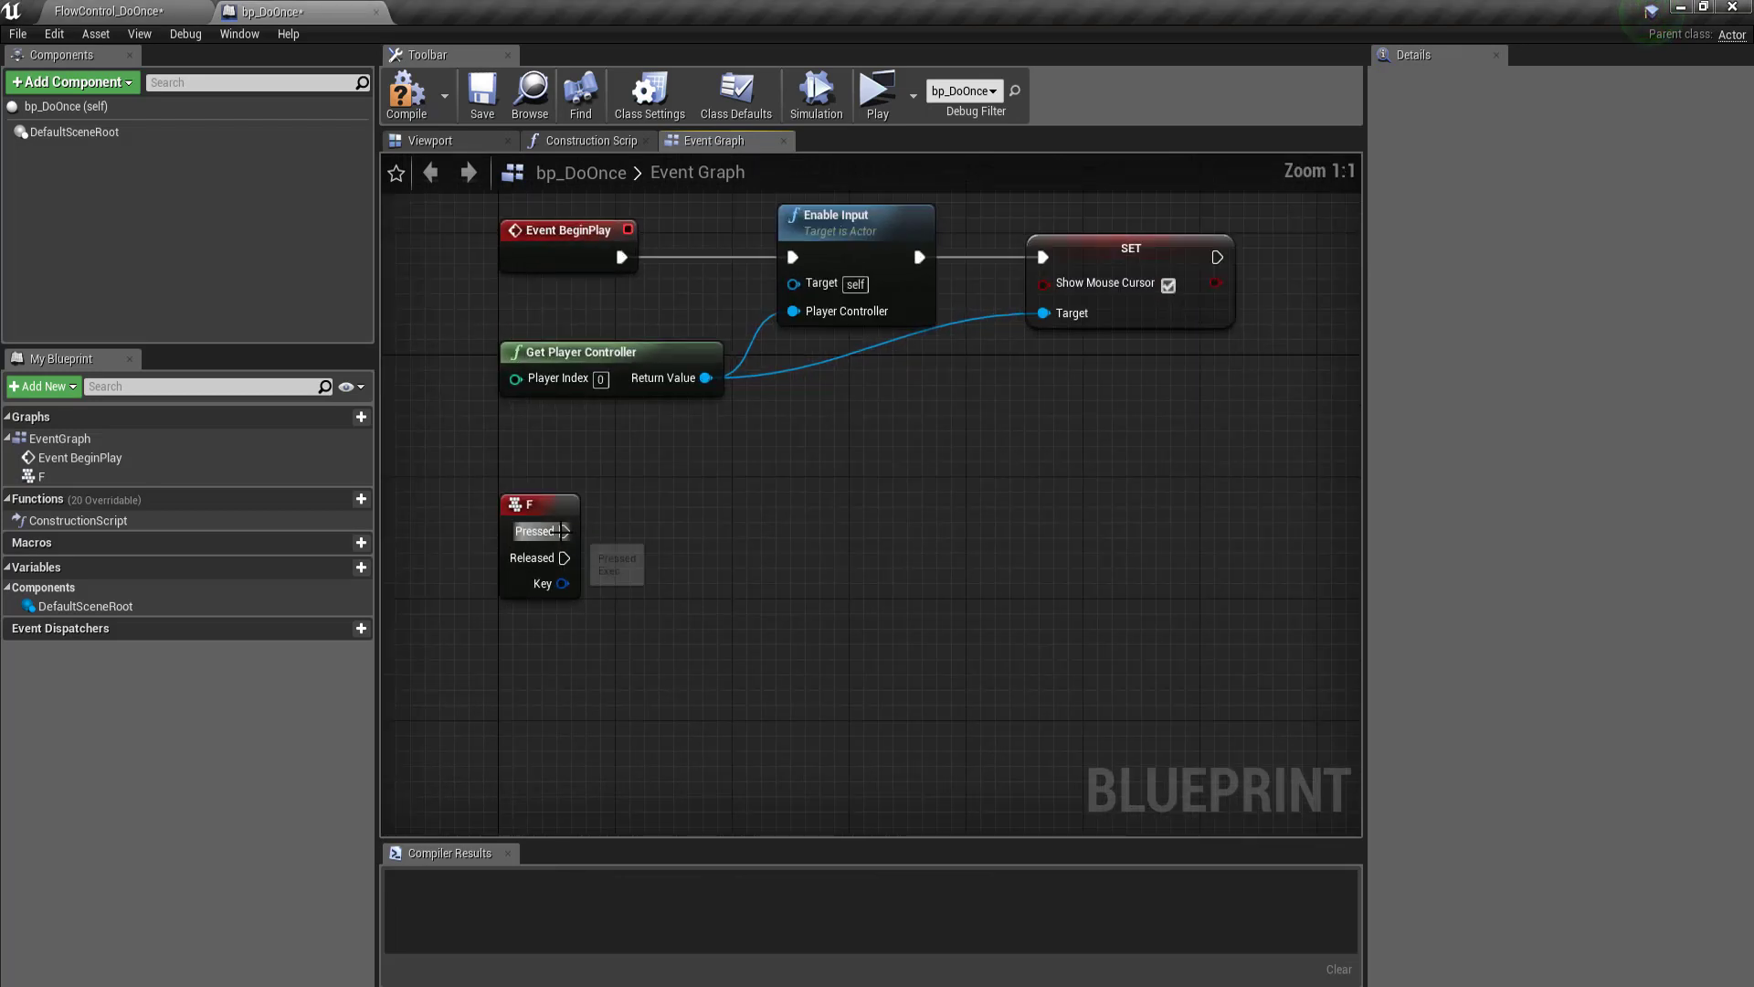
mouse_move(565, 531)
left_mouse_down()
mouse_move(654, 457)
mouse_move(700, 491)
left_mouse_up()
type("doo")
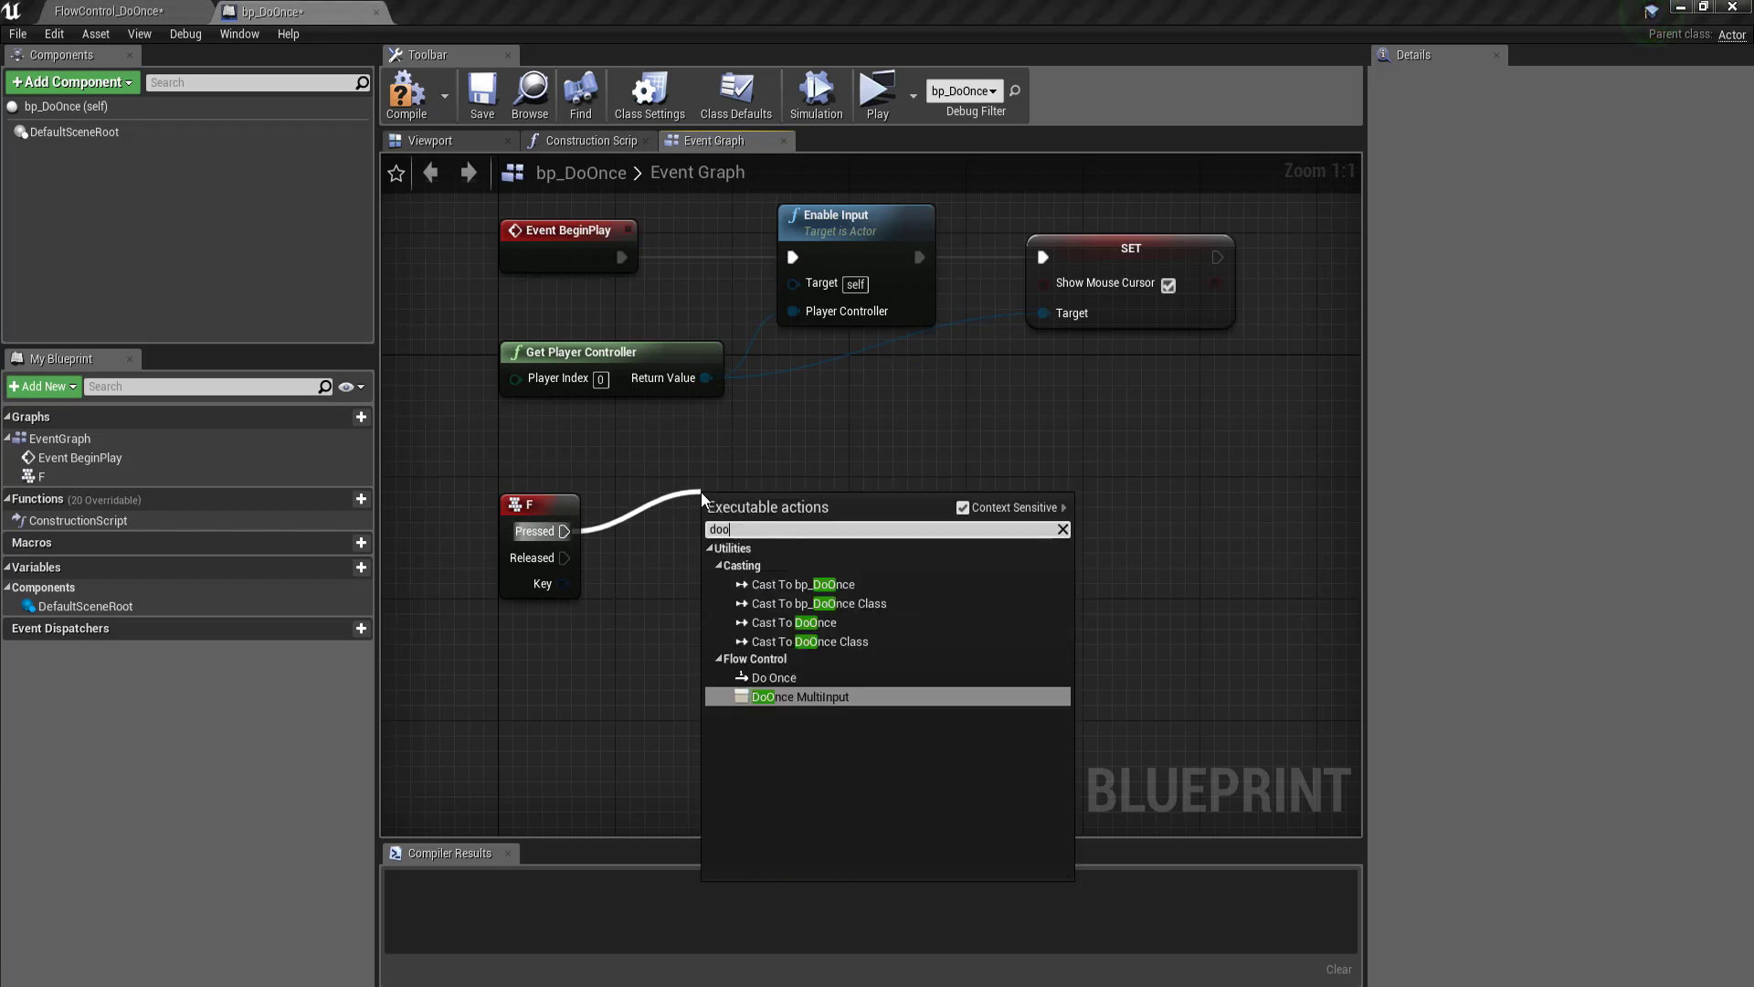
key("Up")
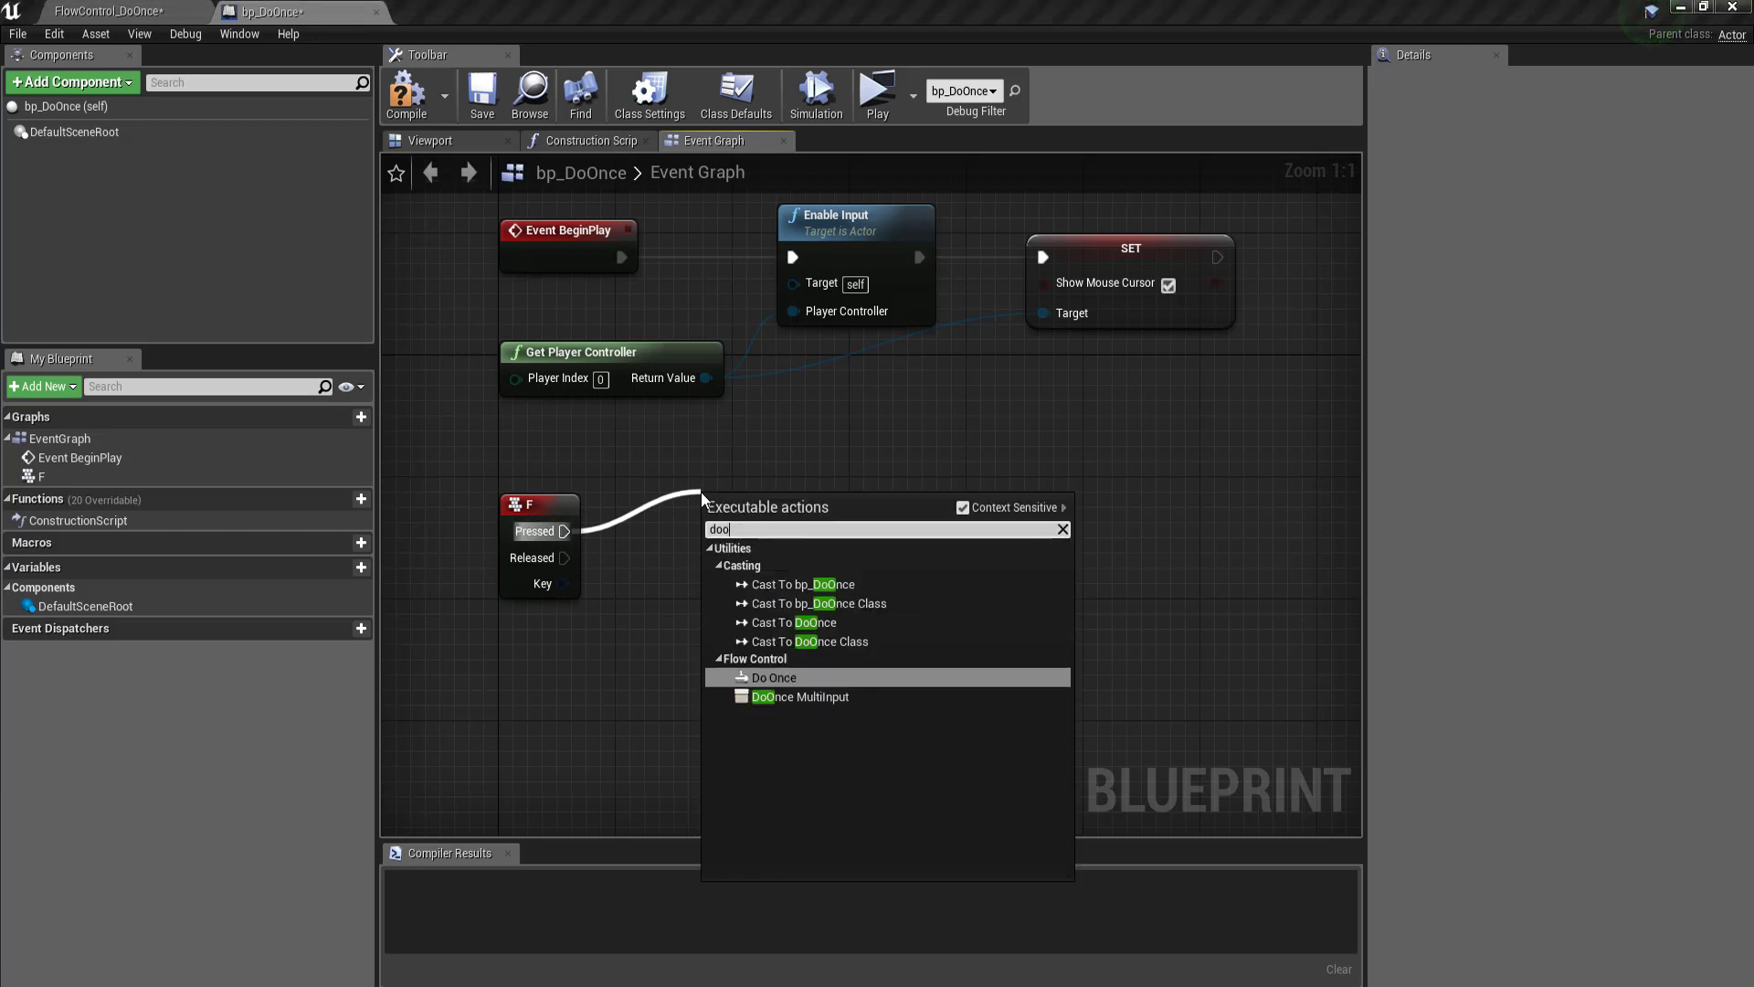
key("Return")
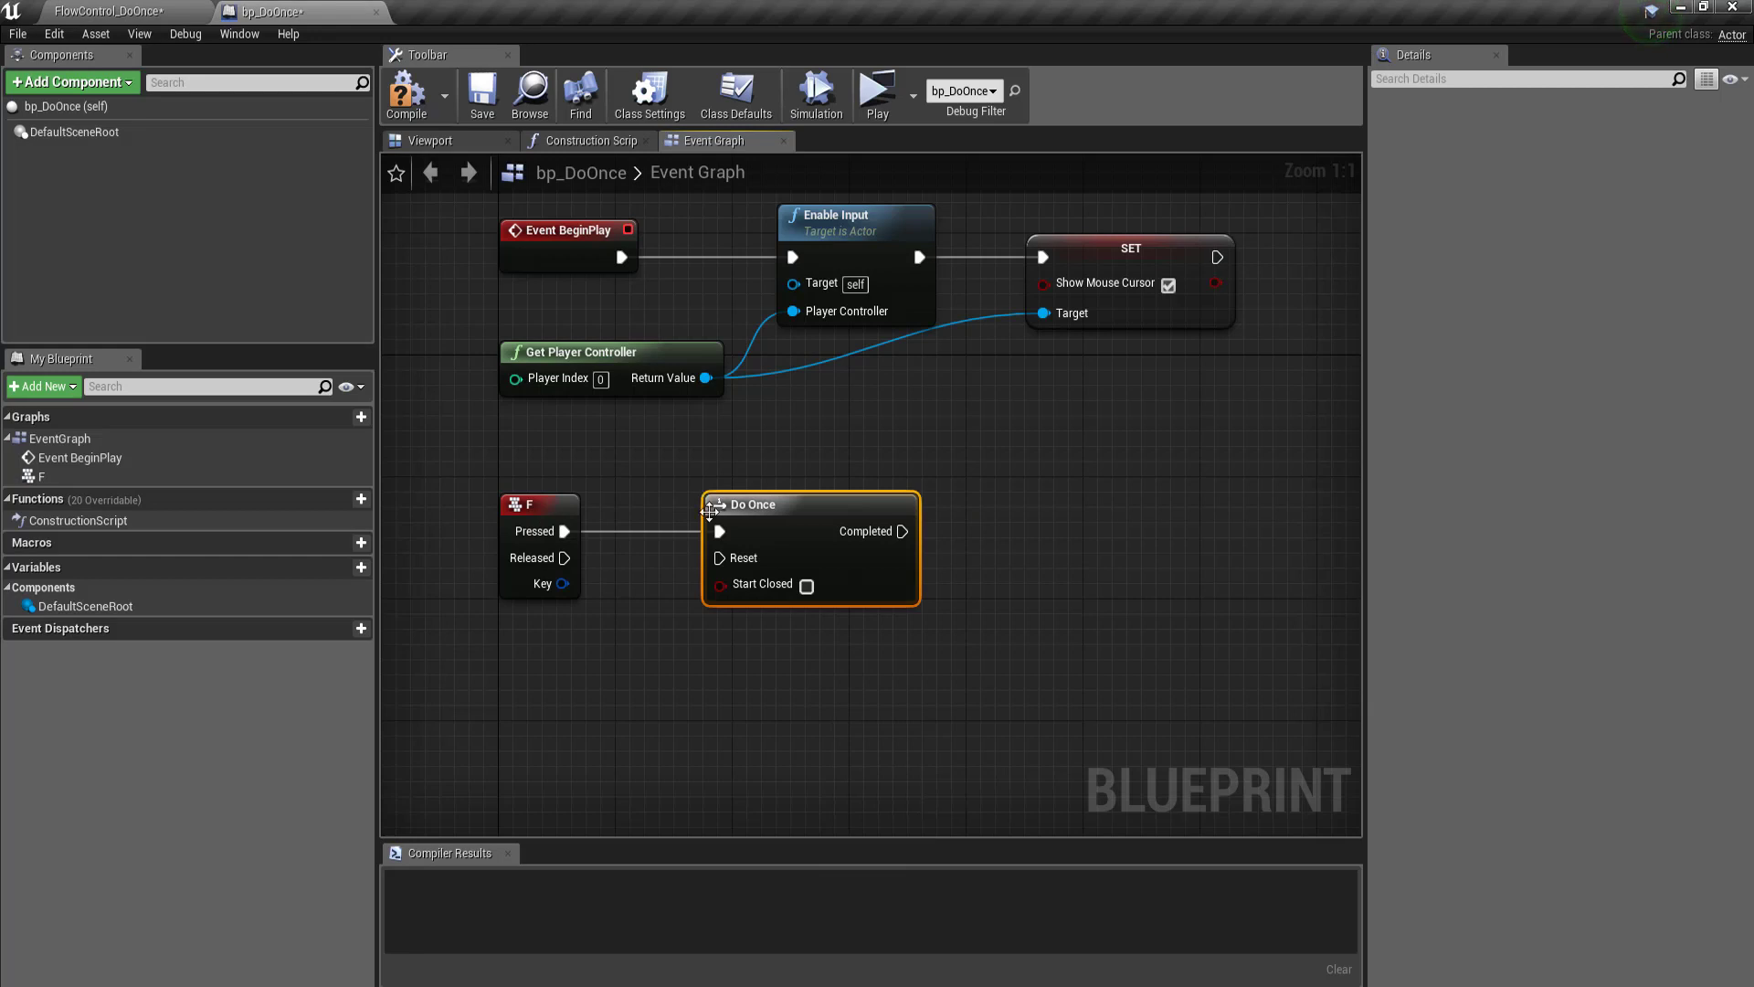
Step: Attach a Print String to Do Once's Completed output with the text 'See you soon!!!'
mouse_move(900, 531)
left_mouse_down()
mouse_move(1035, 456)
mouse_move(1049, 534)
left_mouse_up()
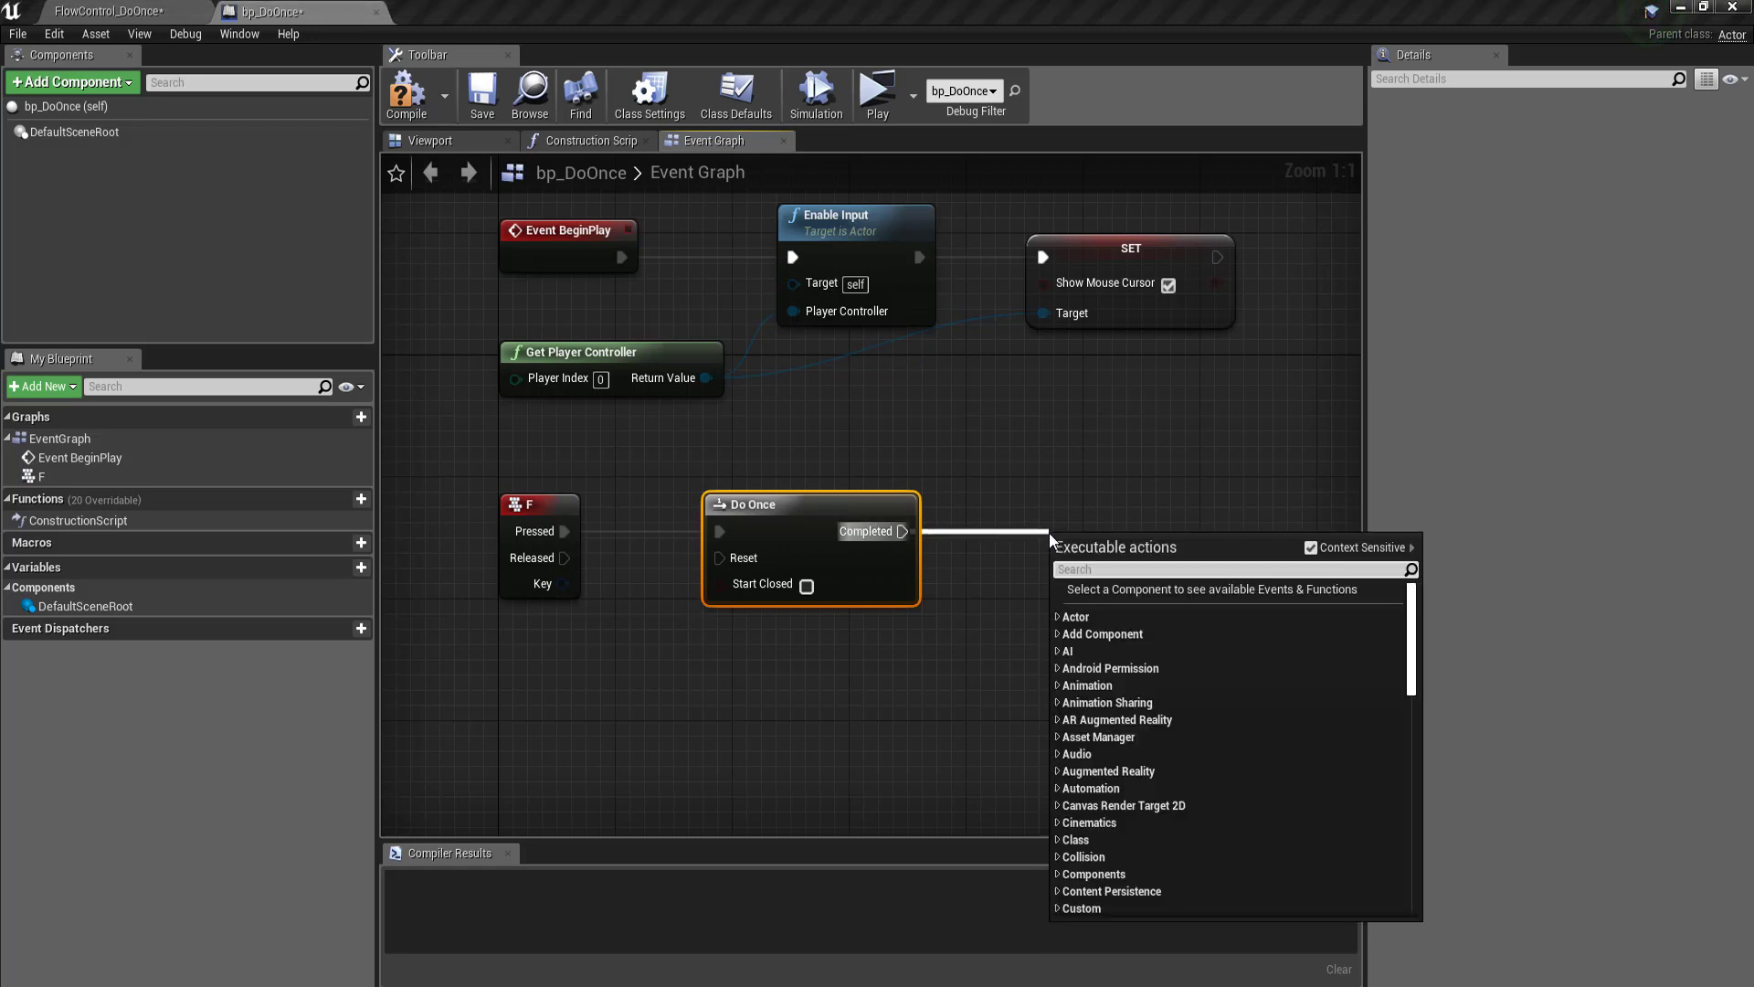
type("prints")
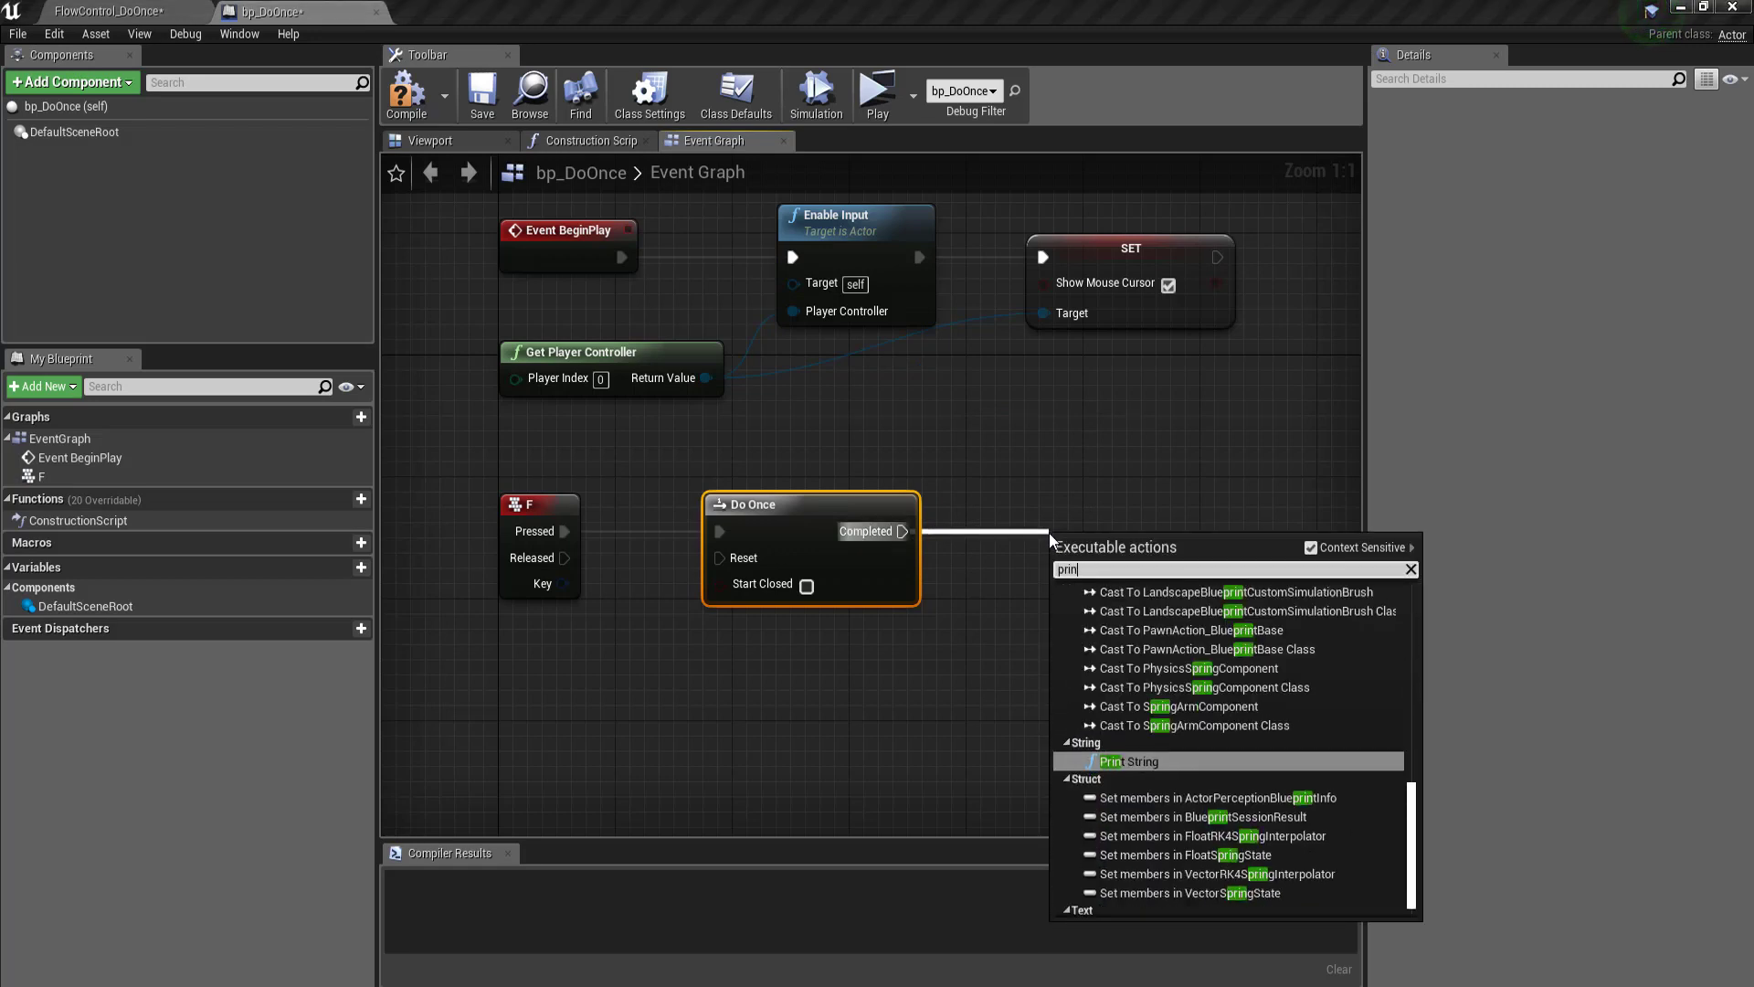
key("Return")
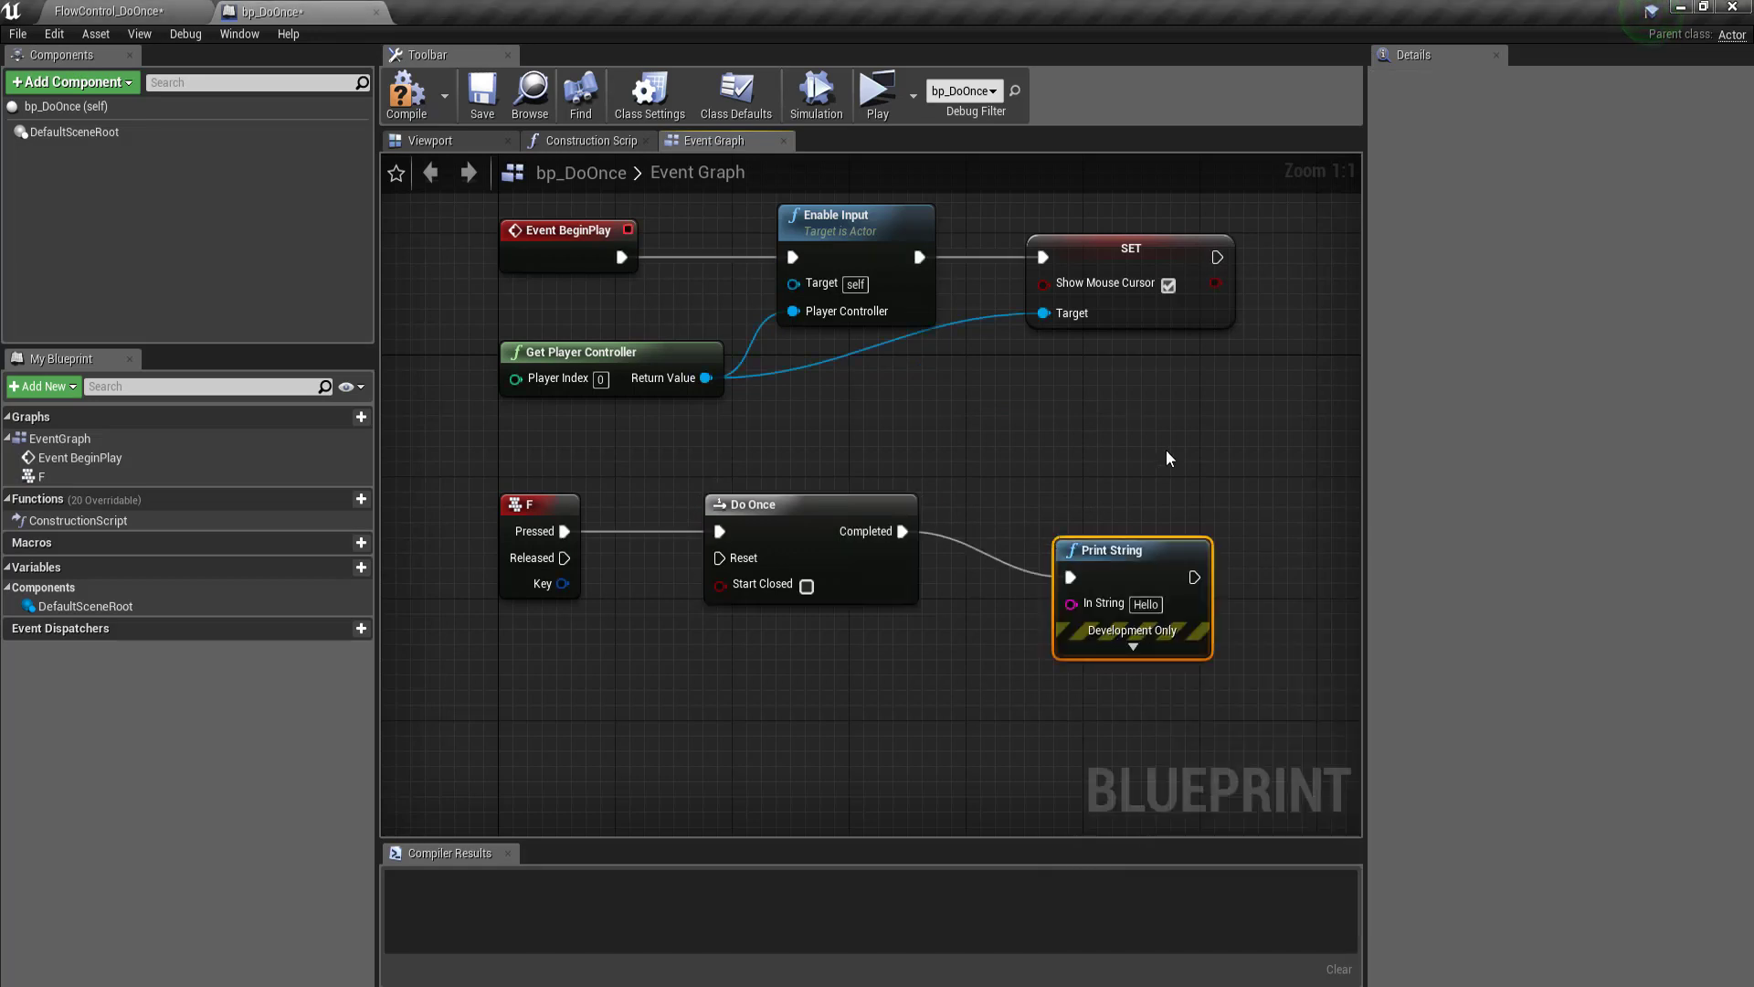
left_click_drag(1104, 551, 1084, 531)
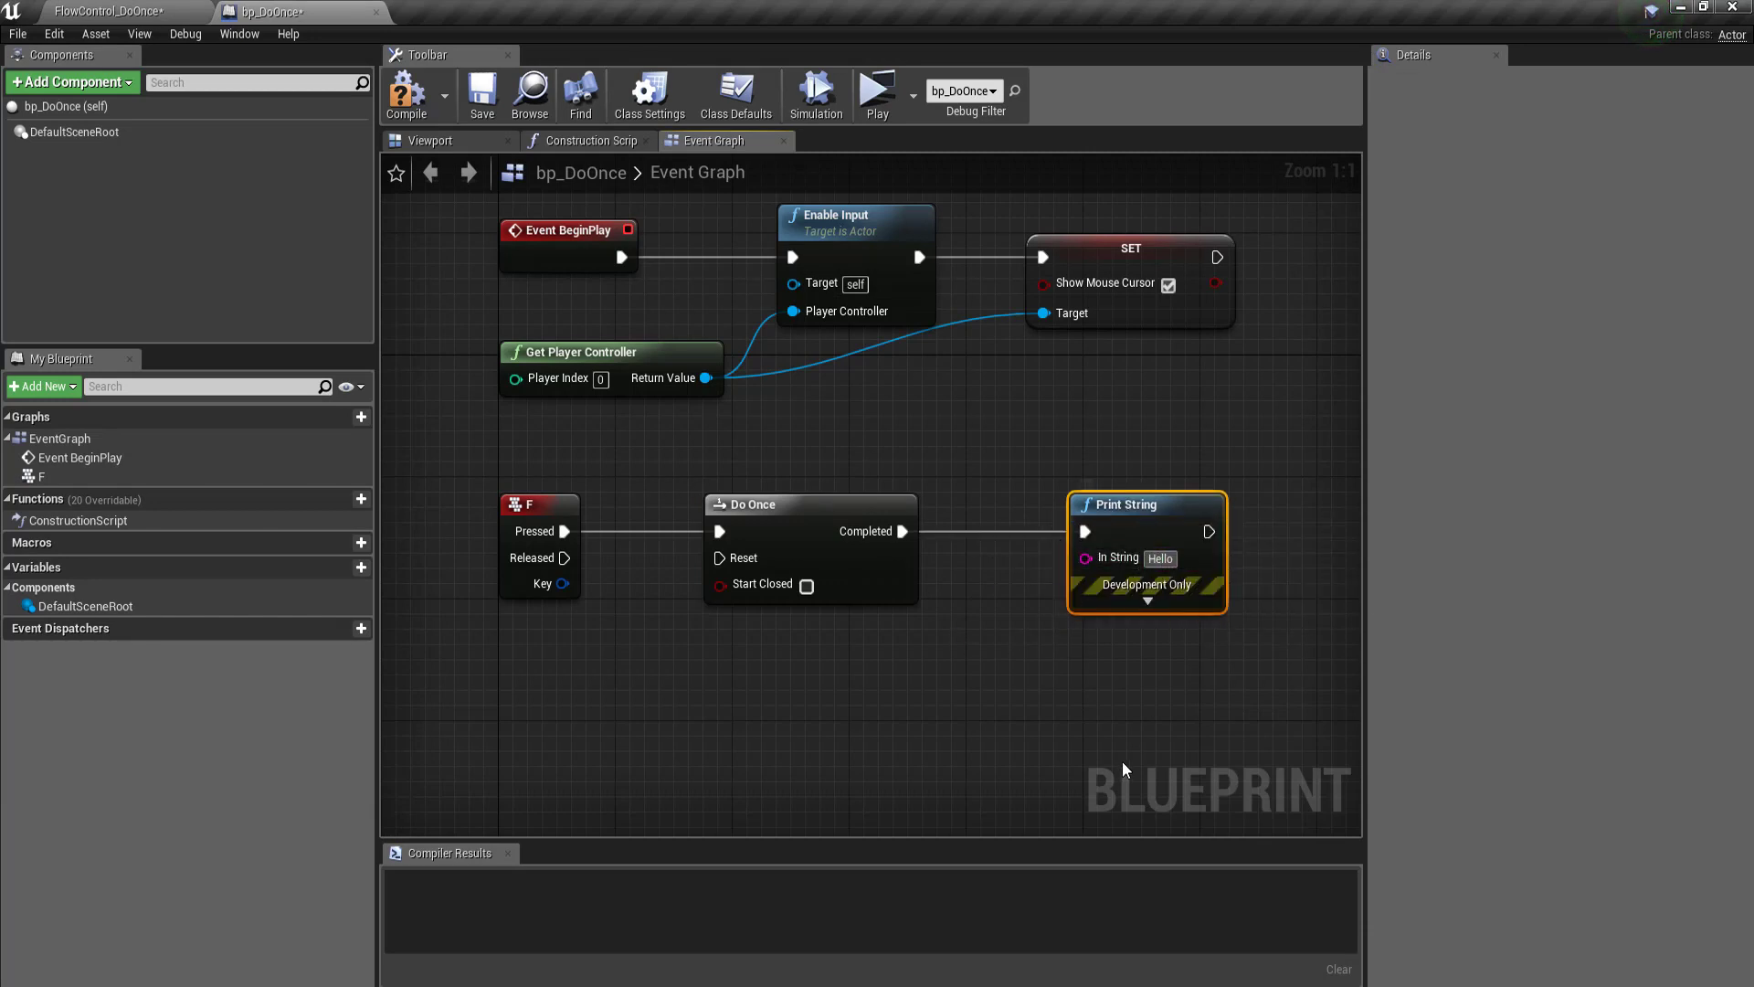
left_click(1160, 558)
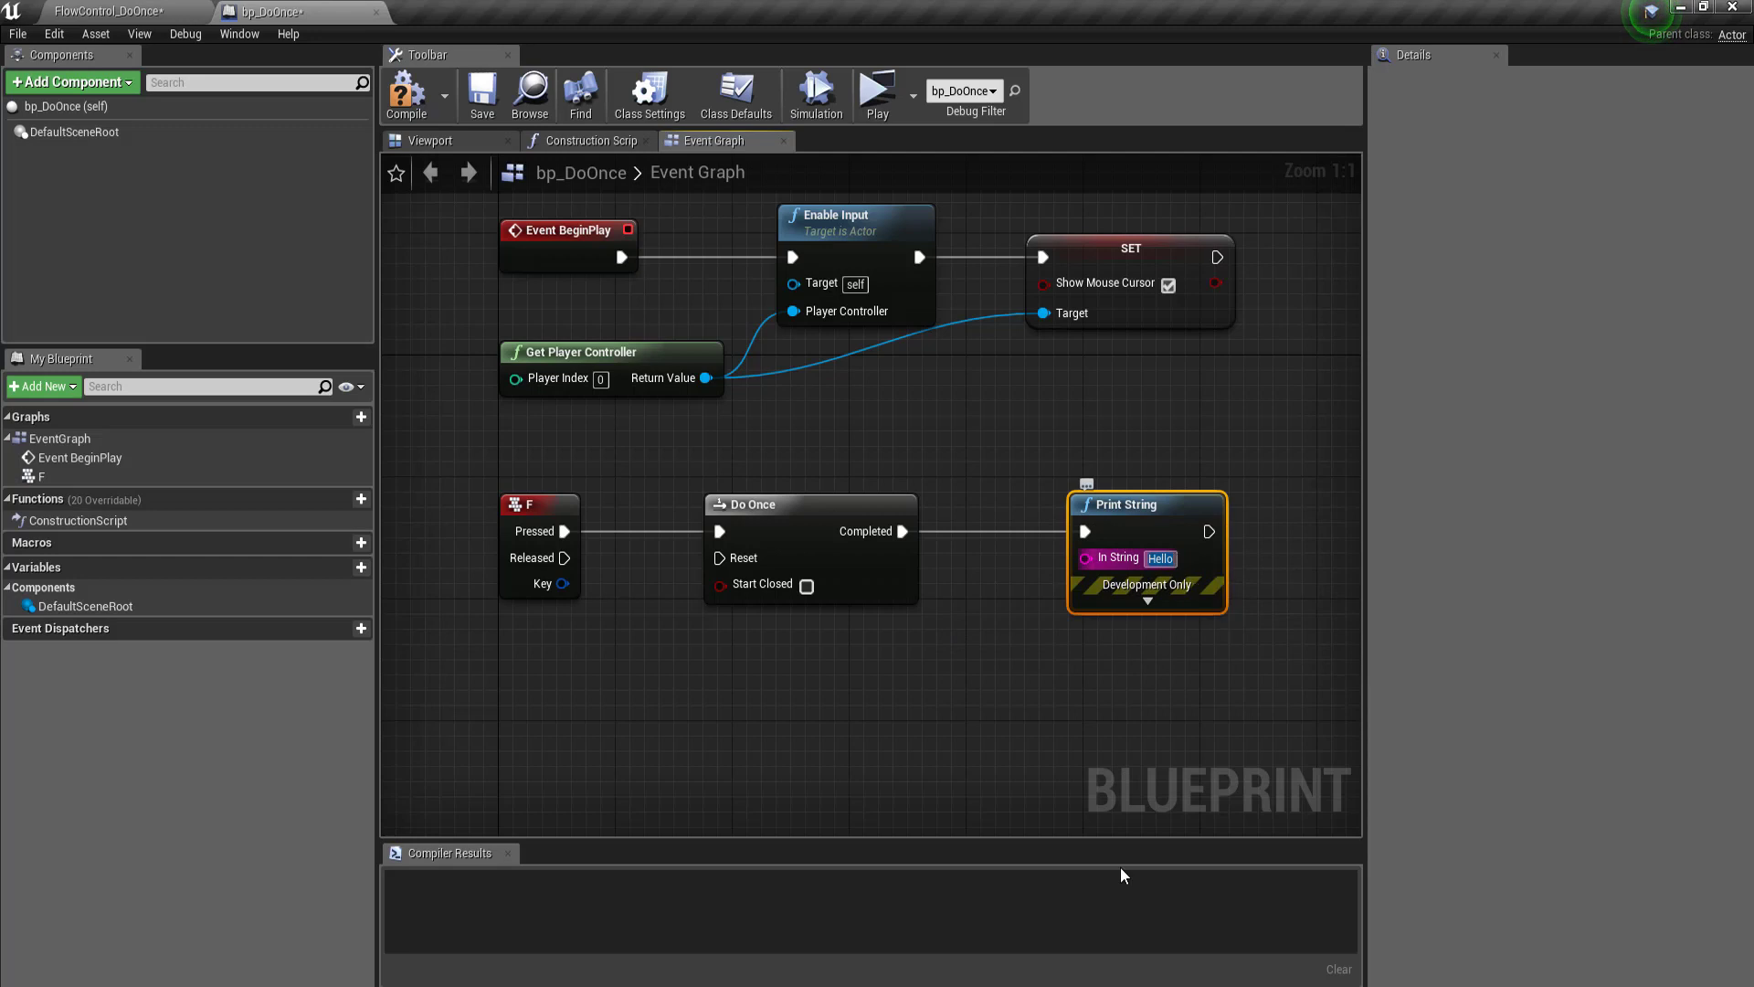
type("S")
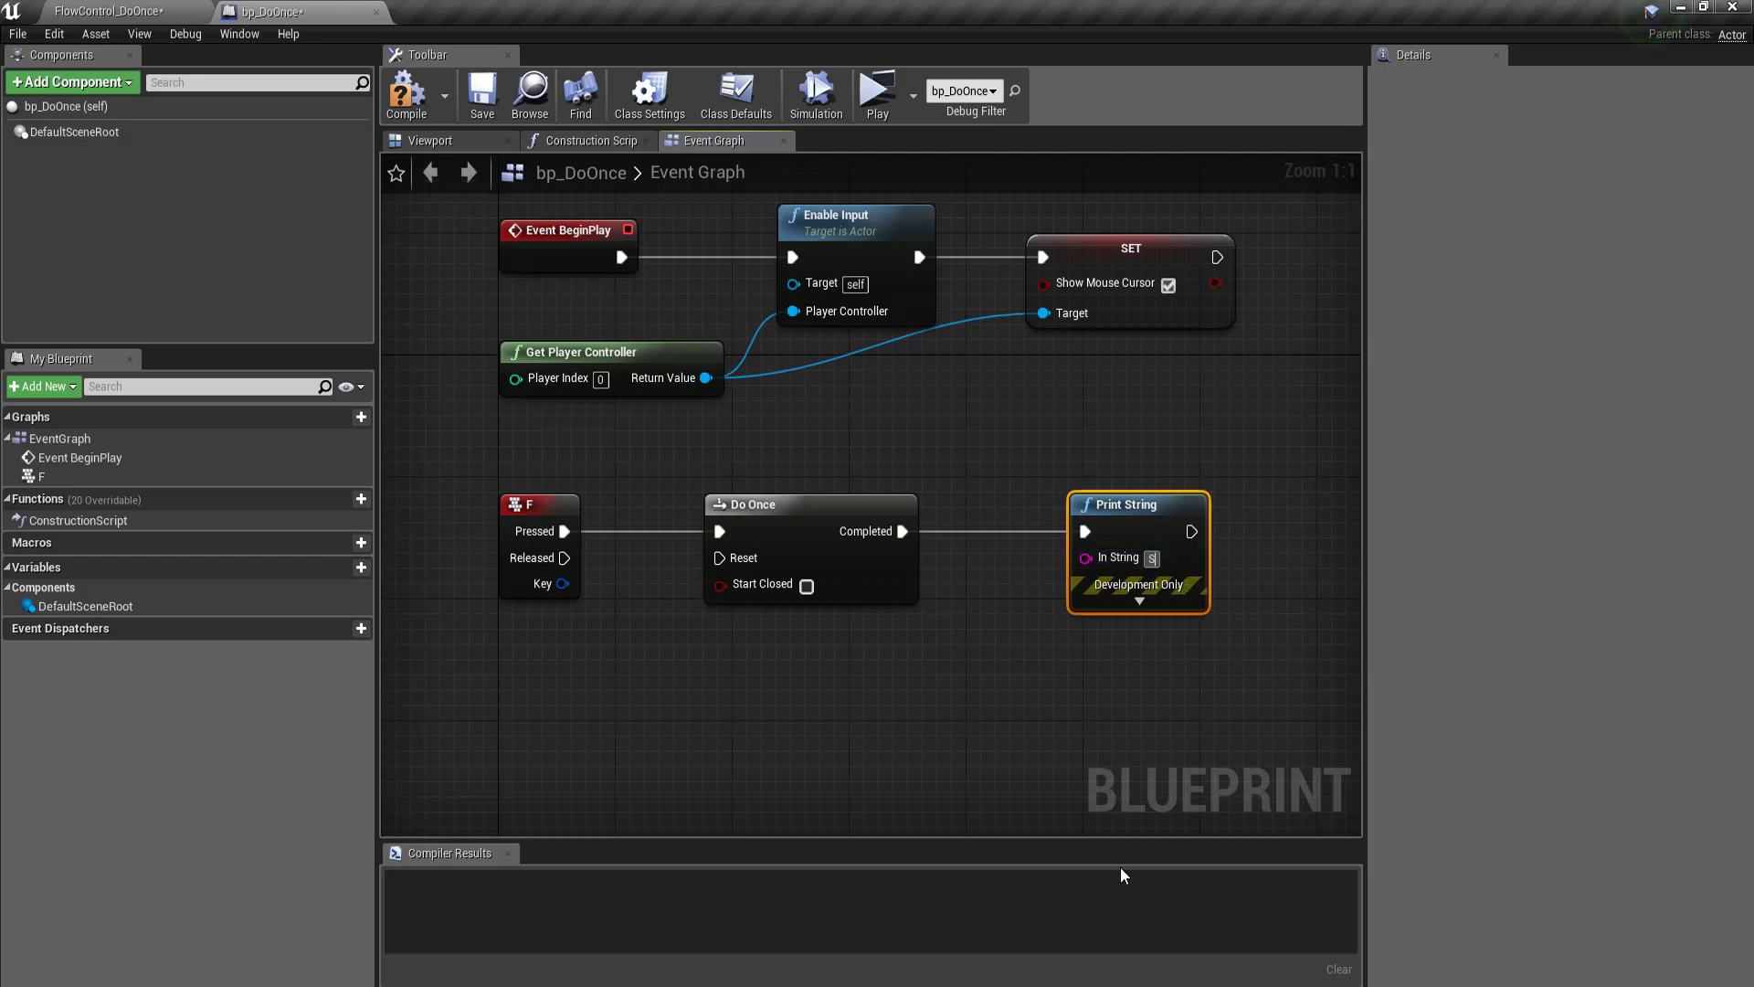
type("ee you ")
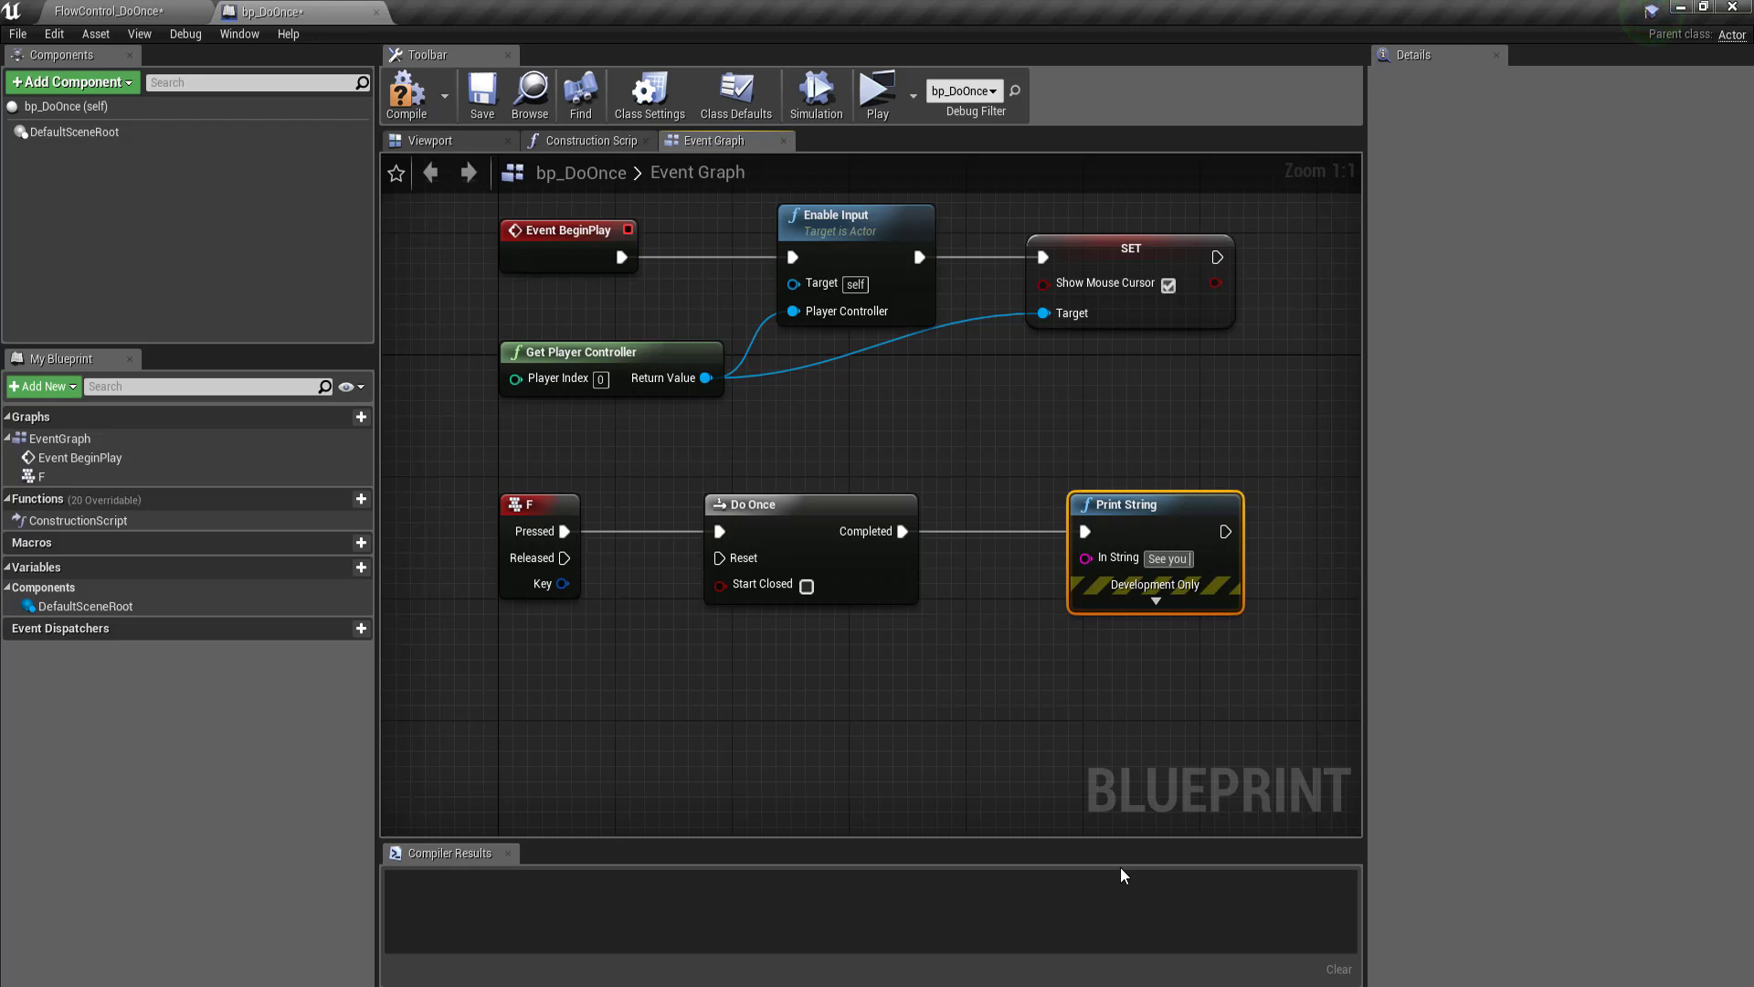
type("soo")
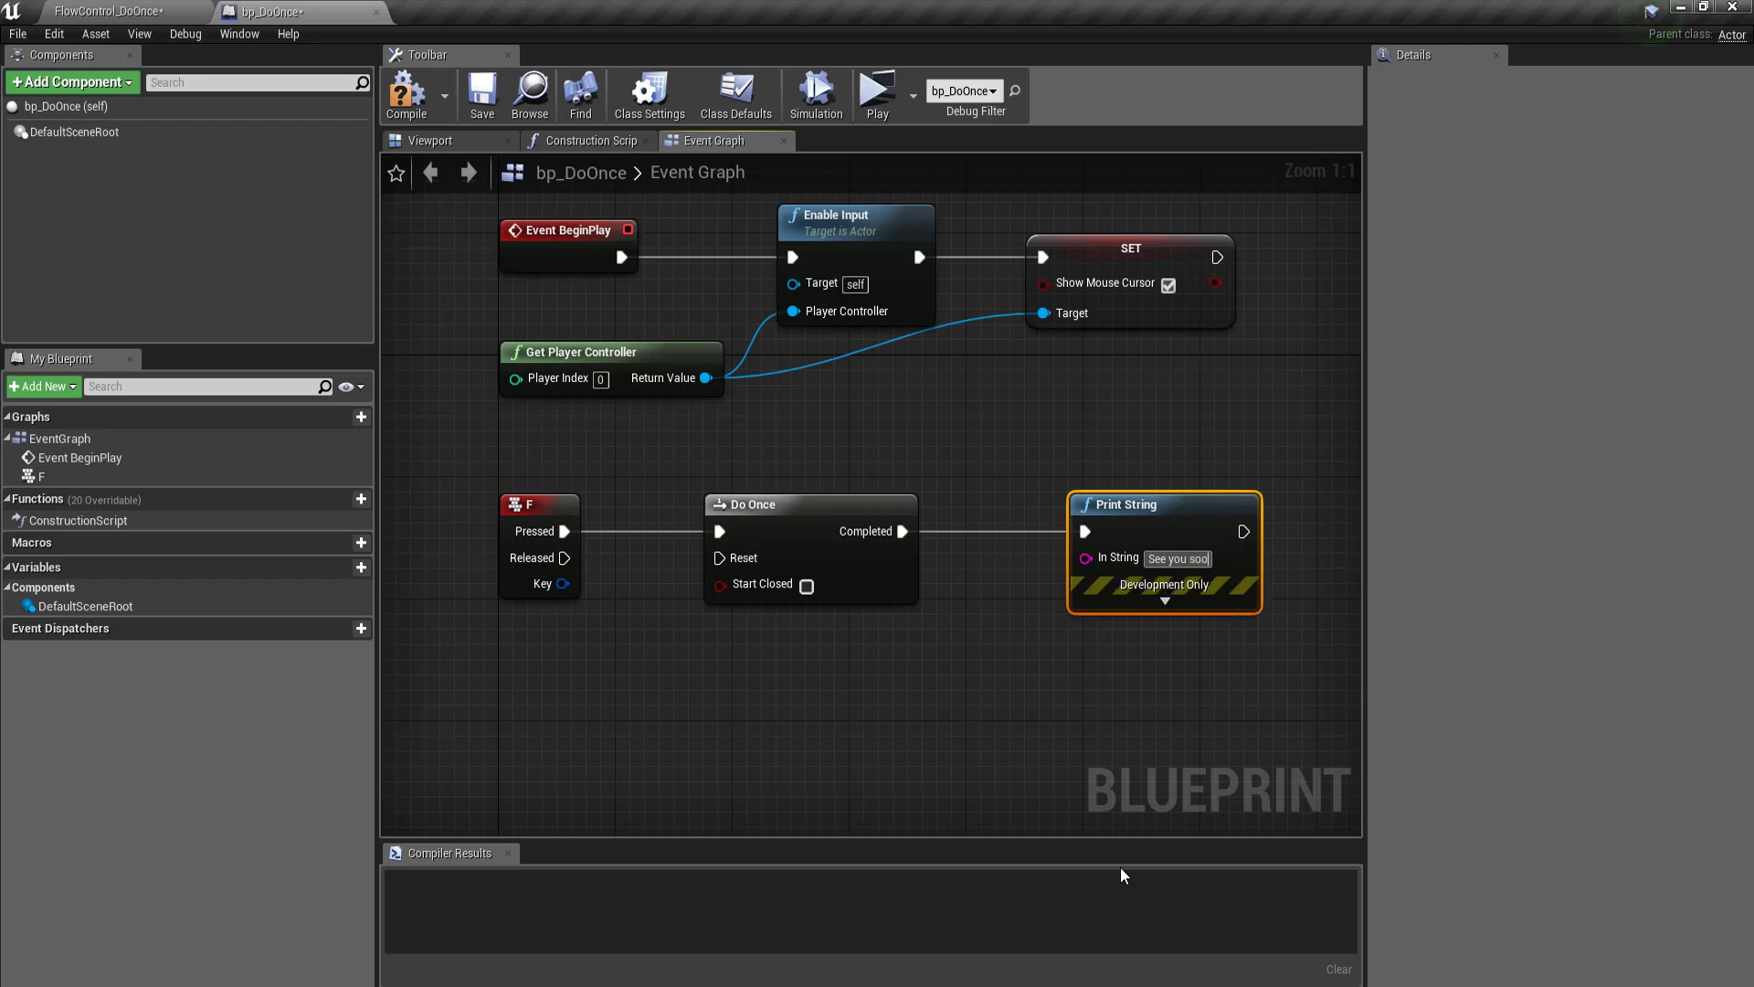
type("n!!!")
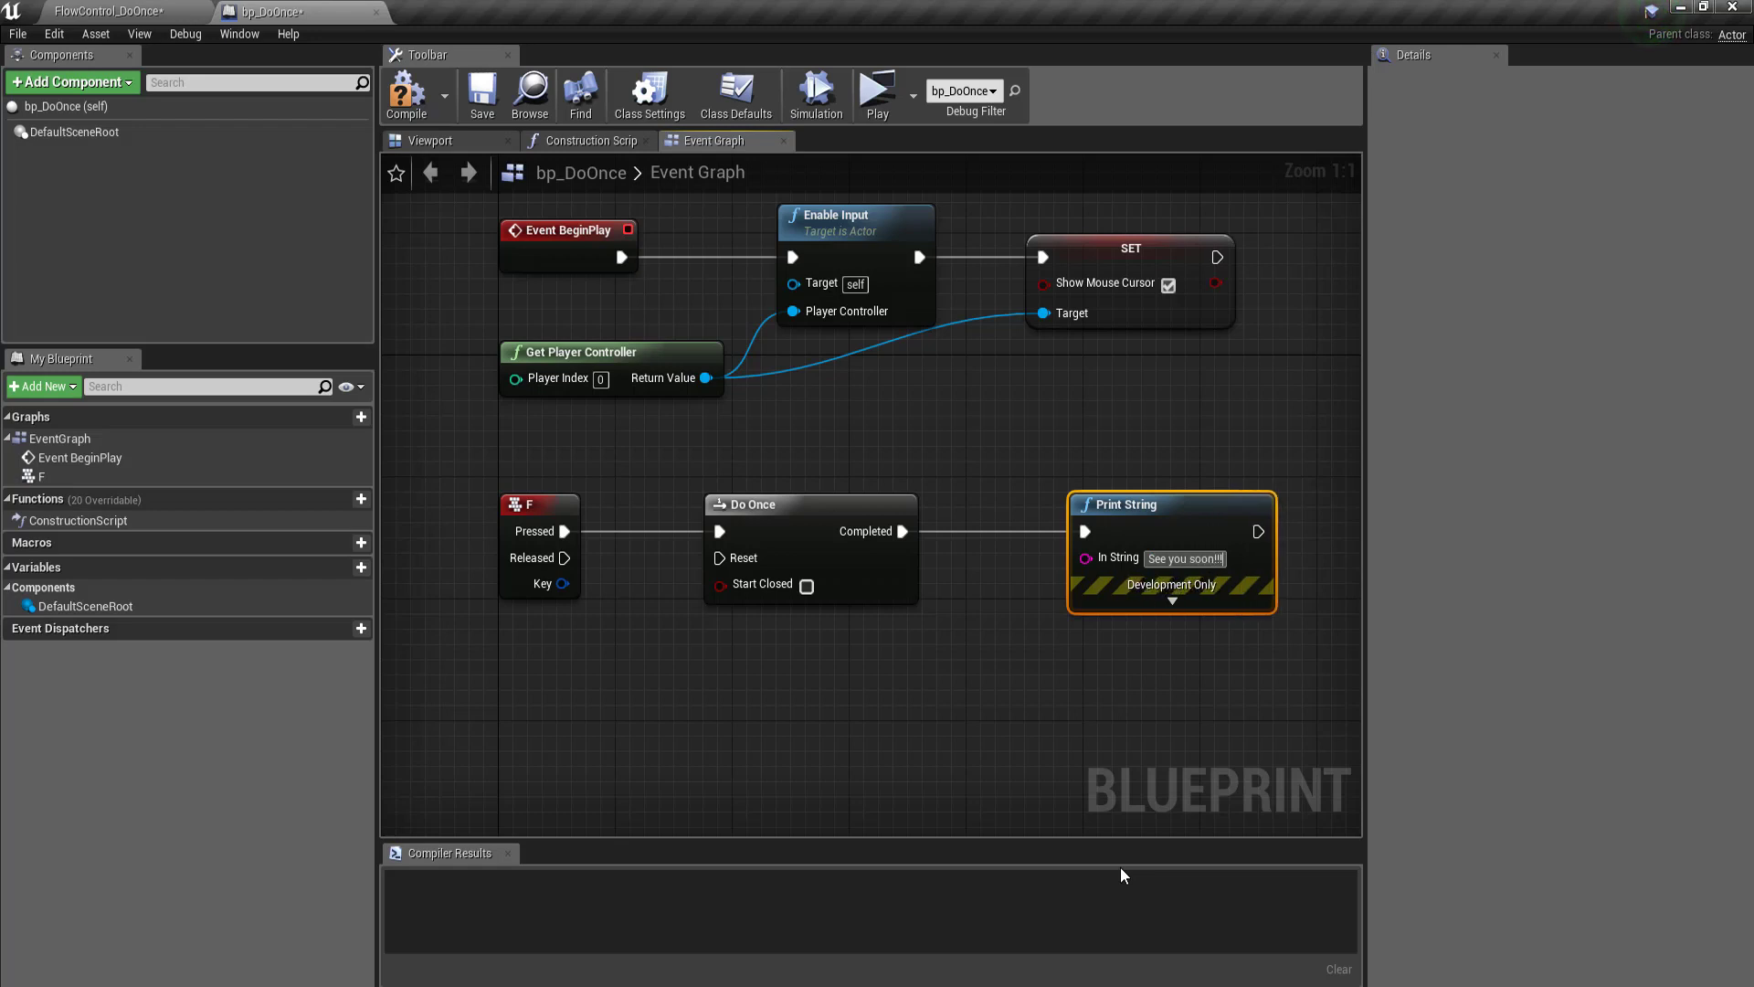
scroll(869, 715, "down", 1)
scroll(990, 606, "up", 1)
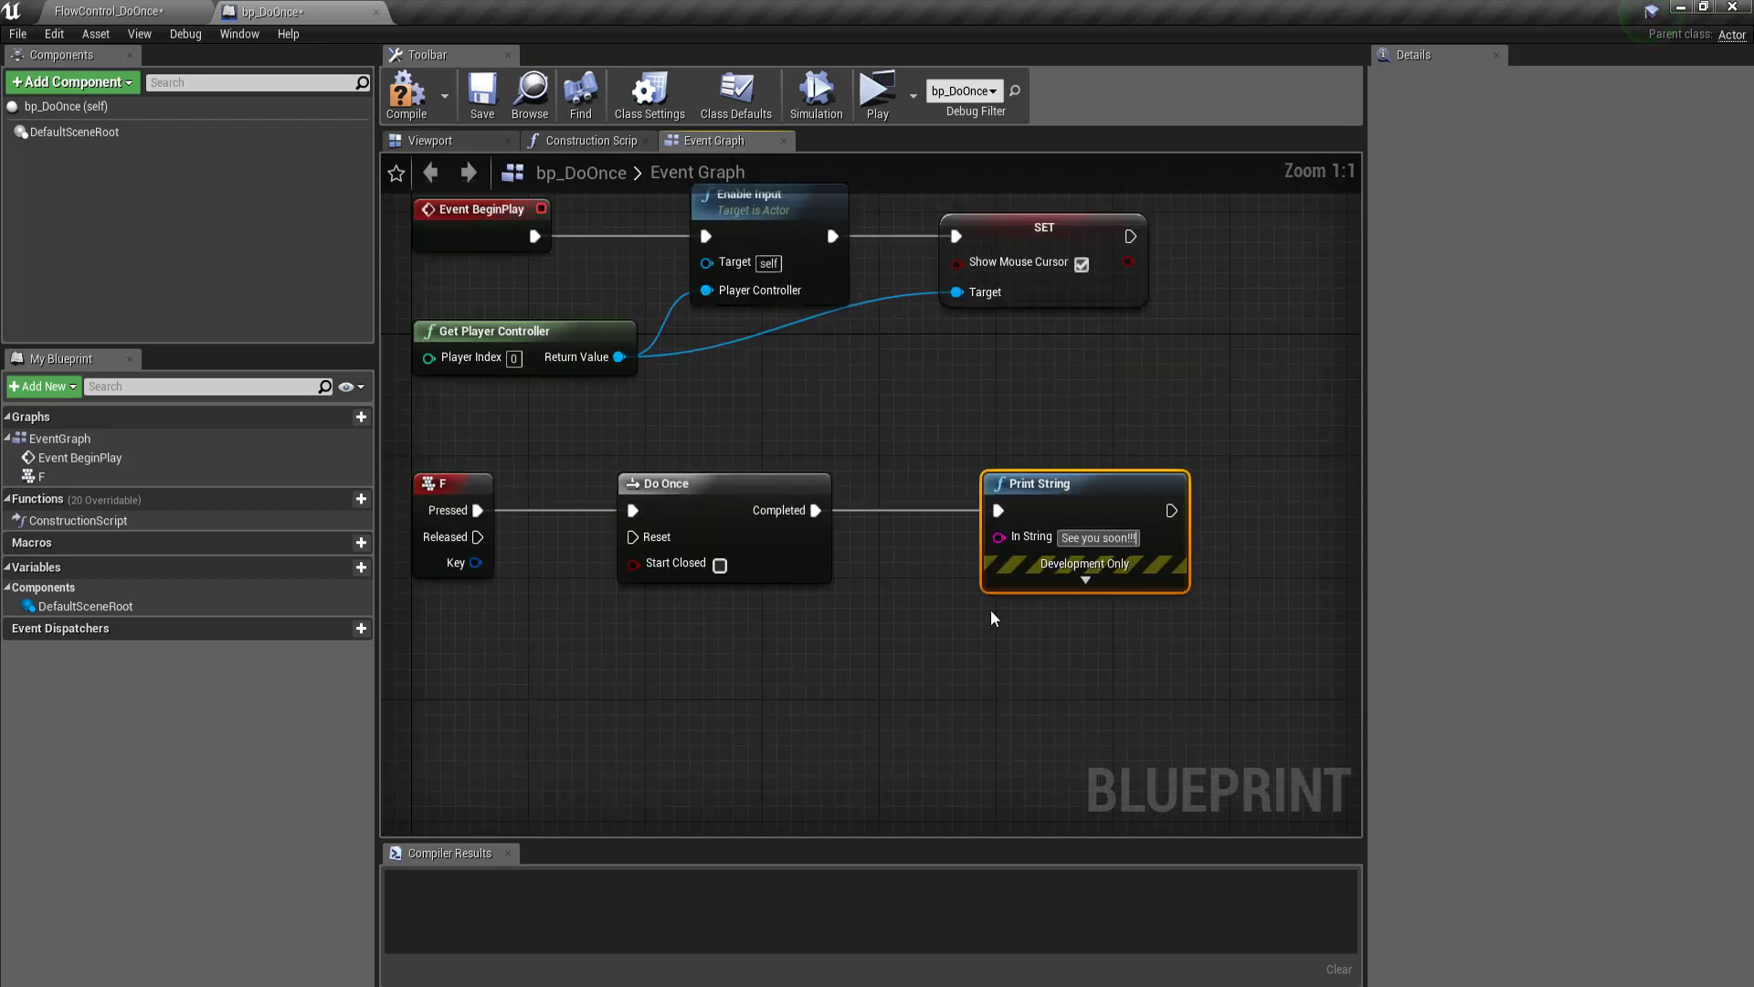
scroll(849, 581, "down", 1)
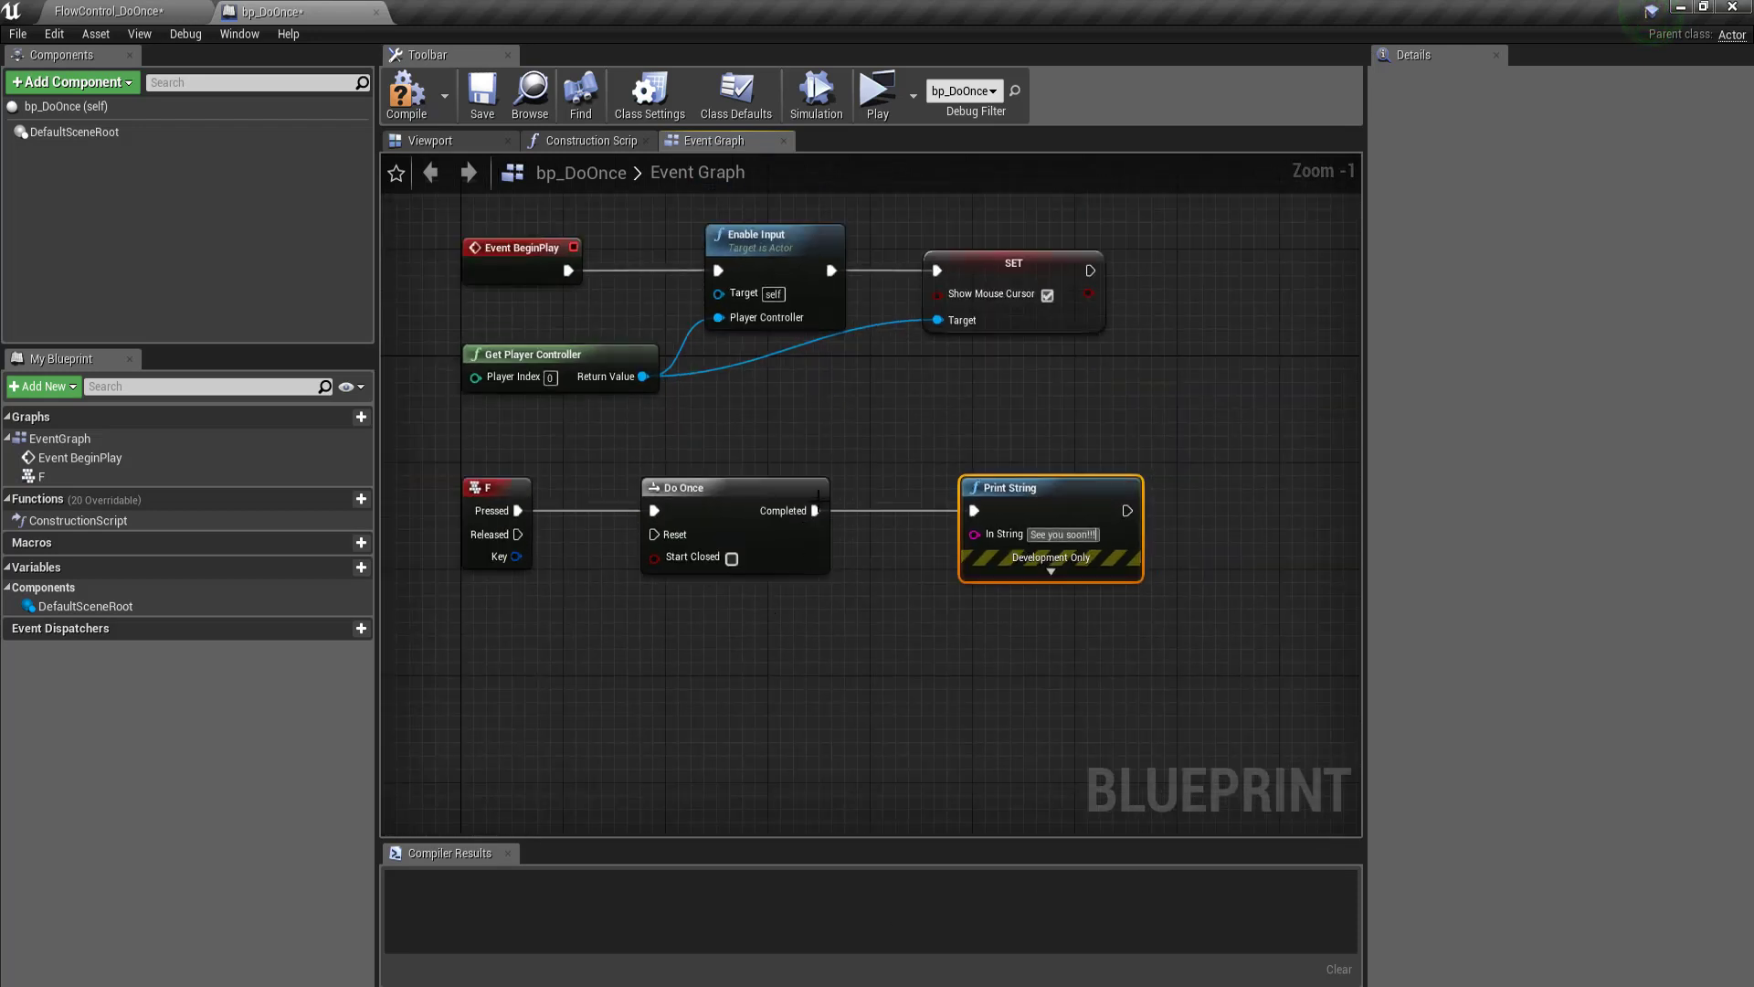
Step: Compile bp_DoOnce, browse to Lesson_009's Blueprints folder in the level tab, then return to the graph
left_click(406, 91)
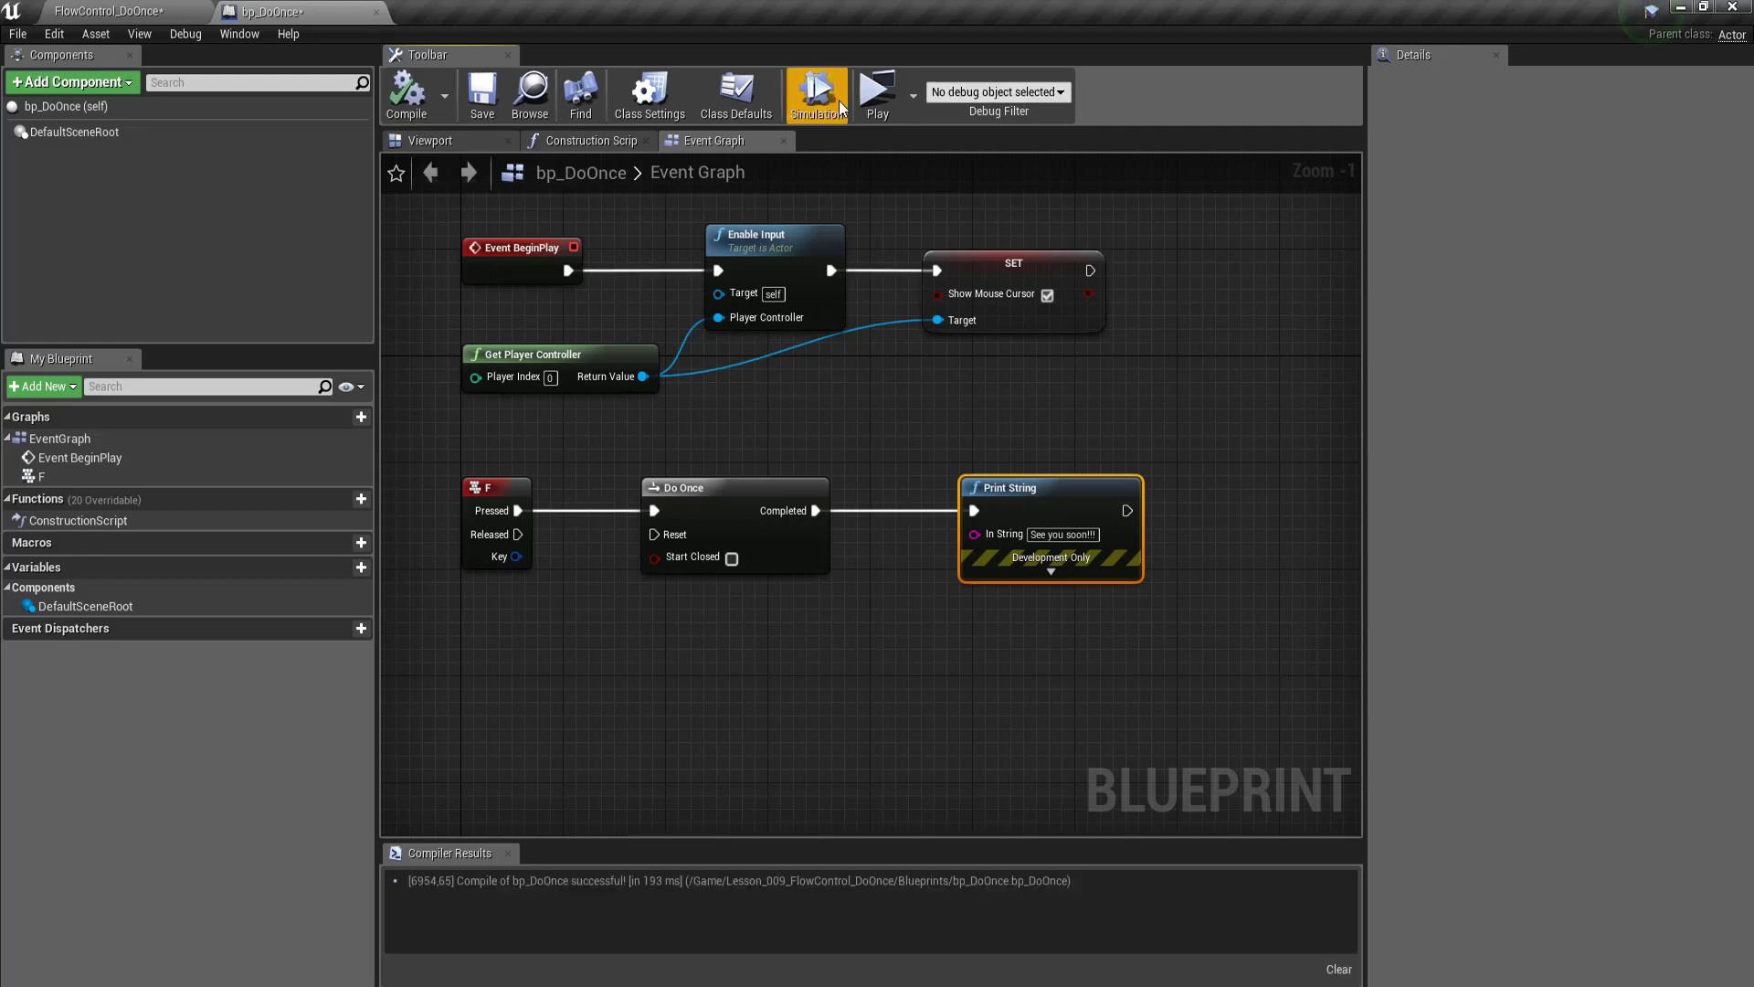
left_click(135, 16)
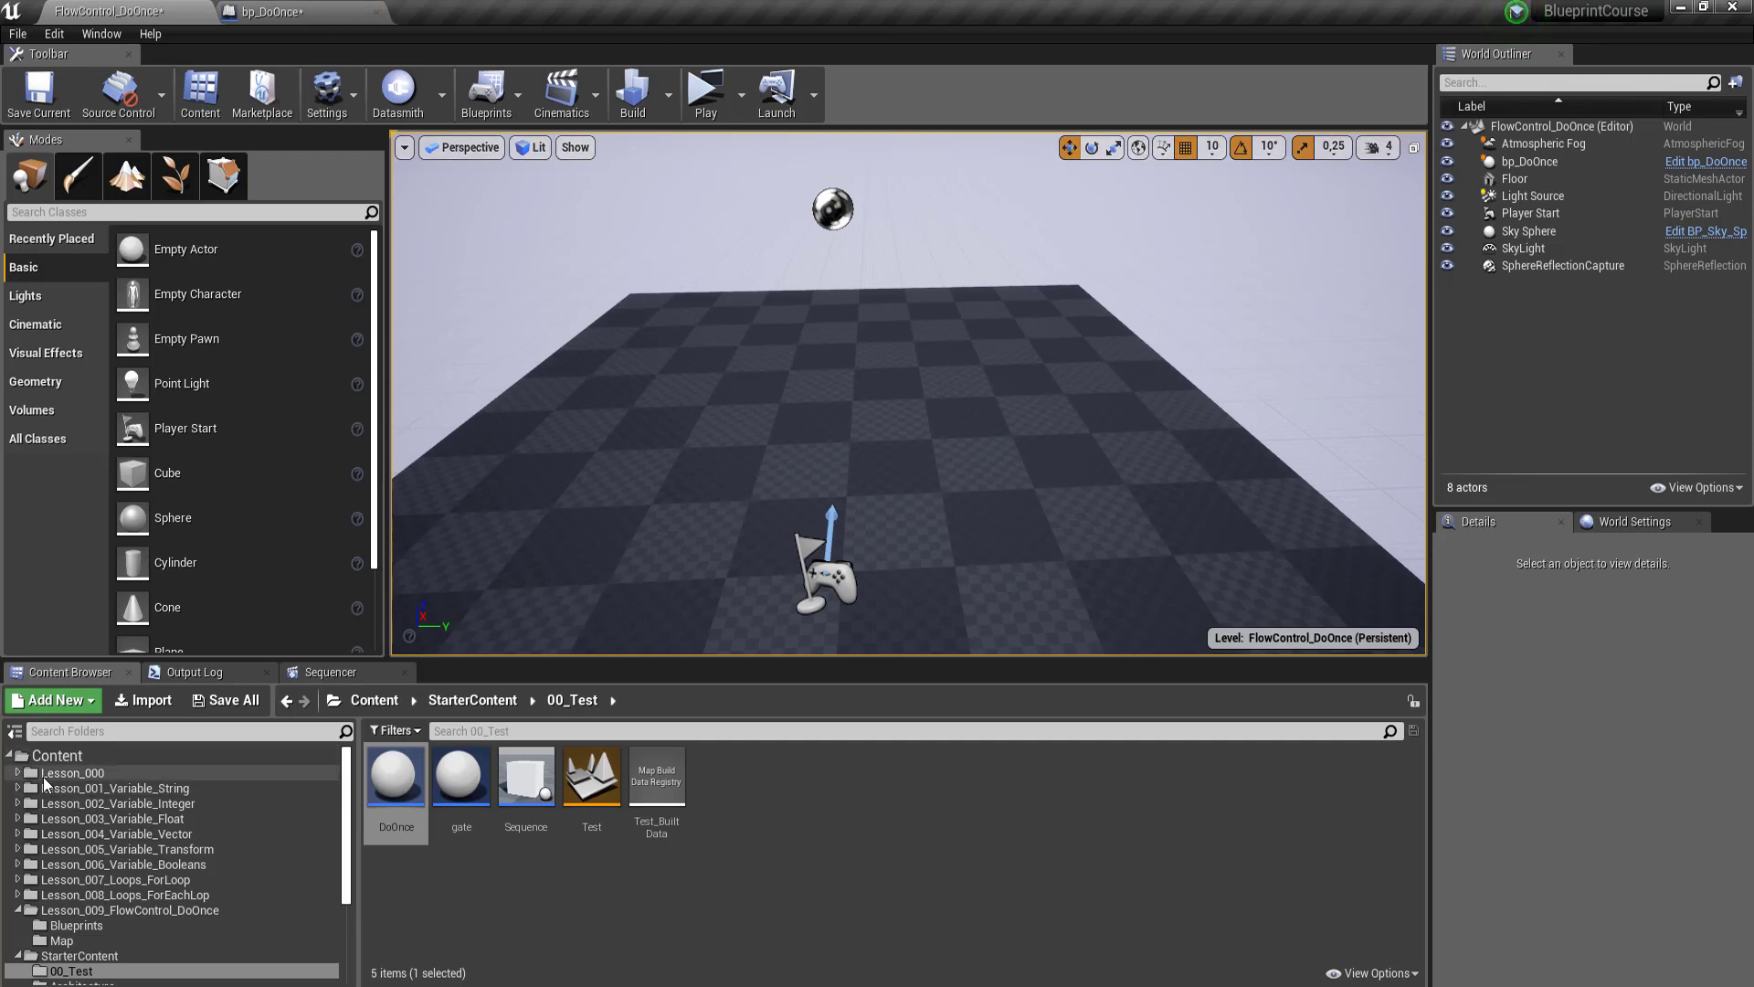
left_click(78, 910)
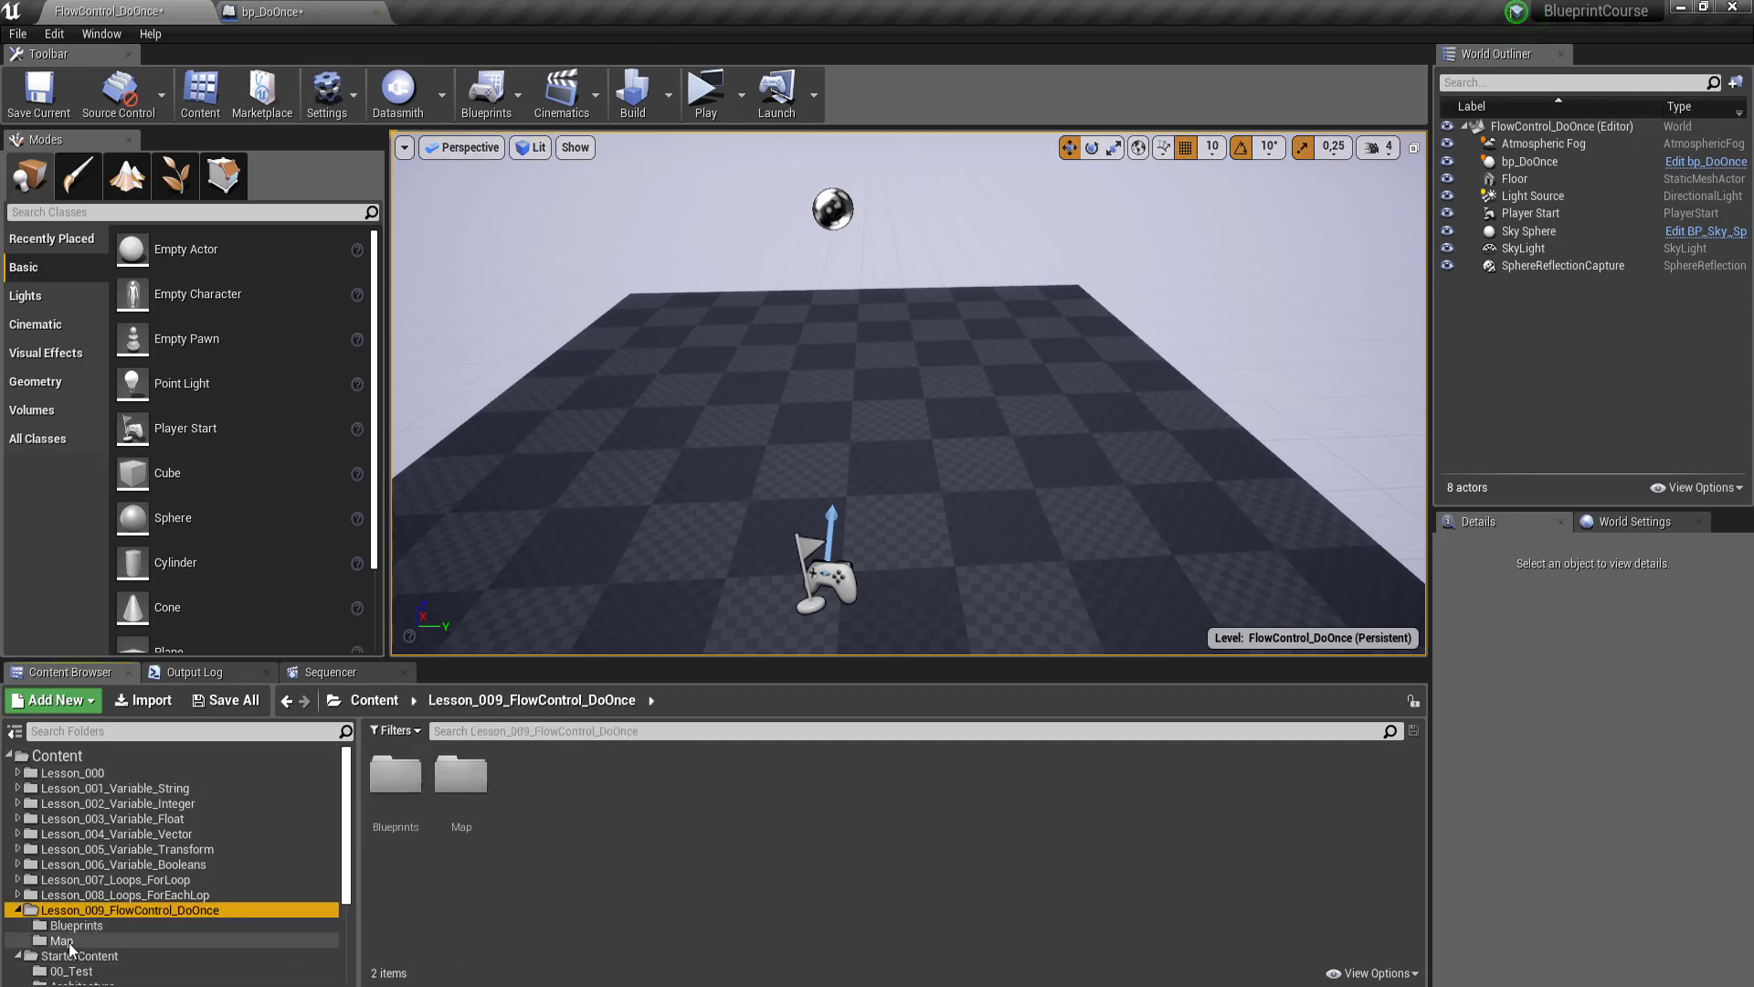
double_click(402, 774)
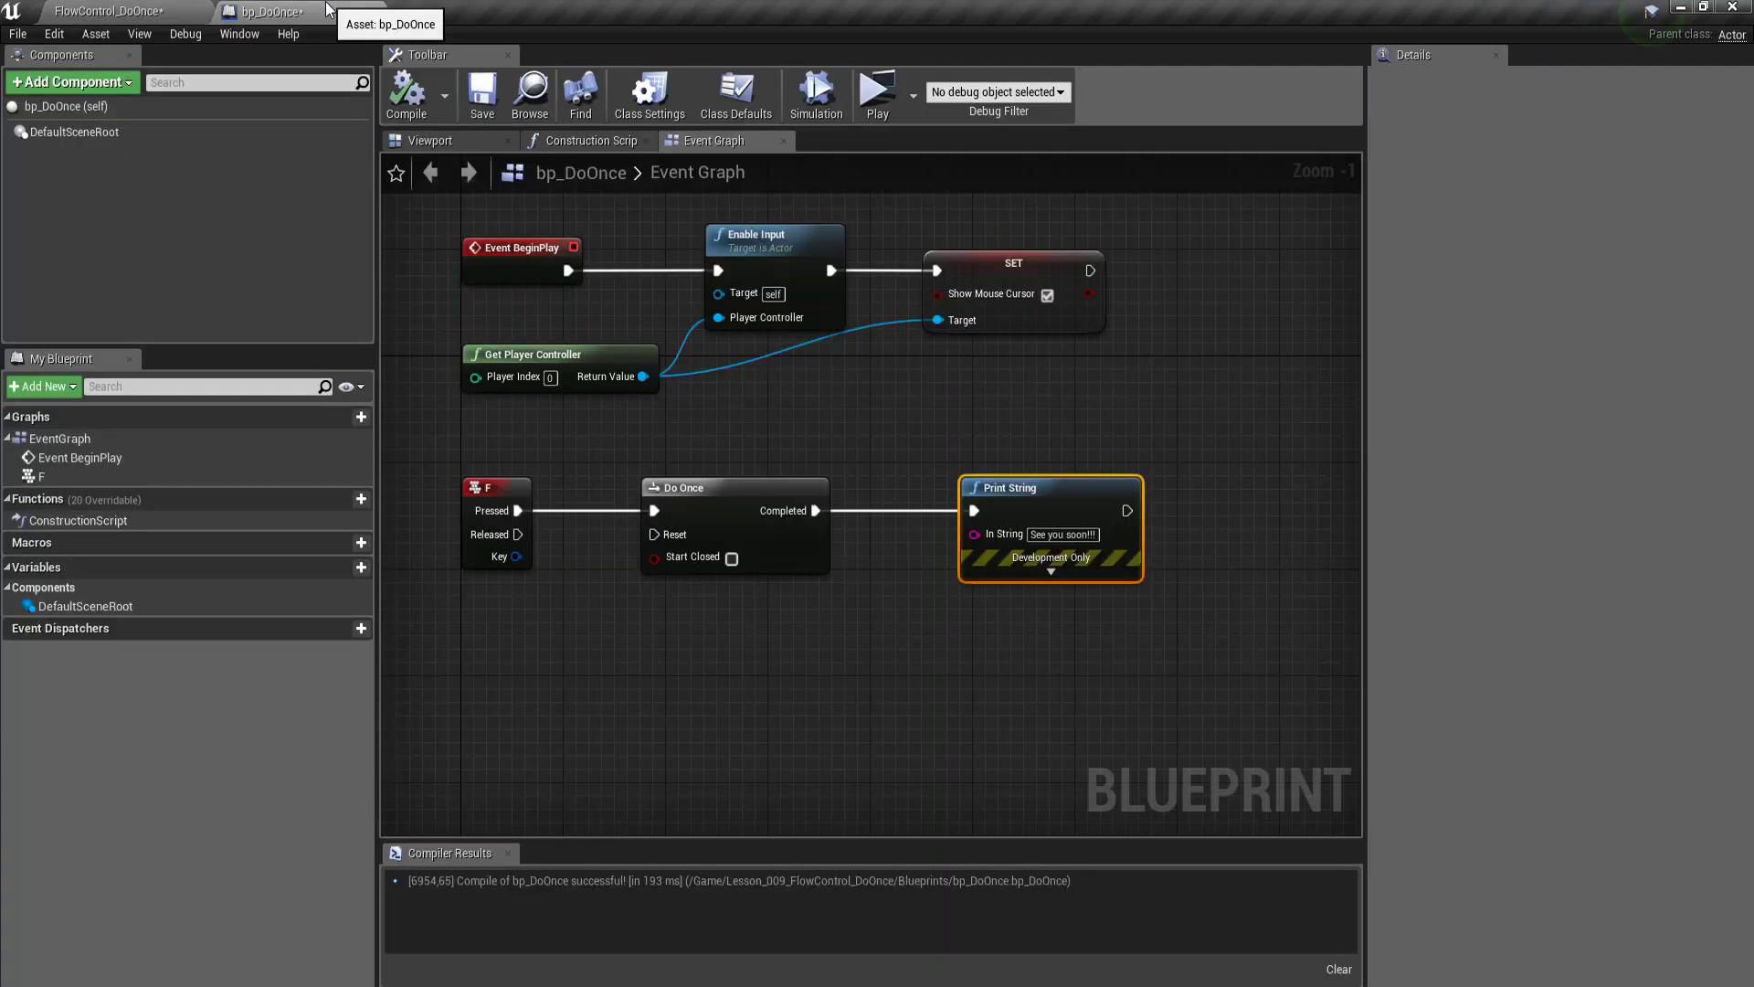
left_click(343, 11)
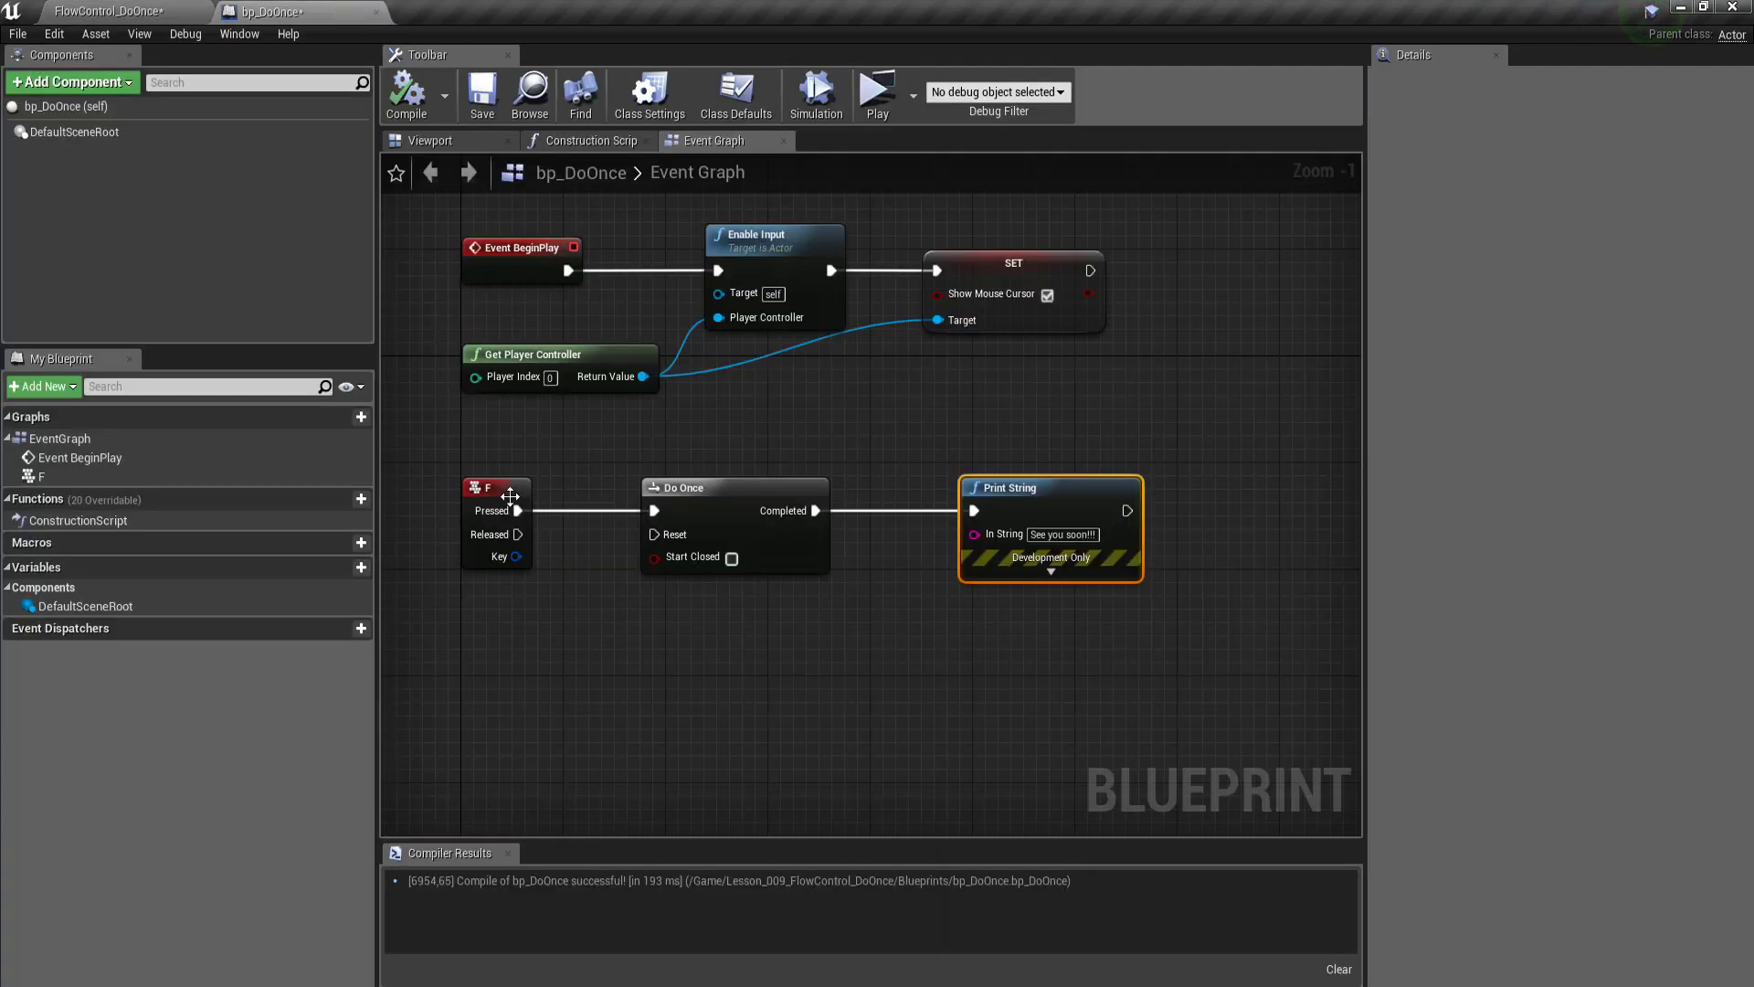
Step: Run a standalone preview and press F to show the message
left_click(875, 89)
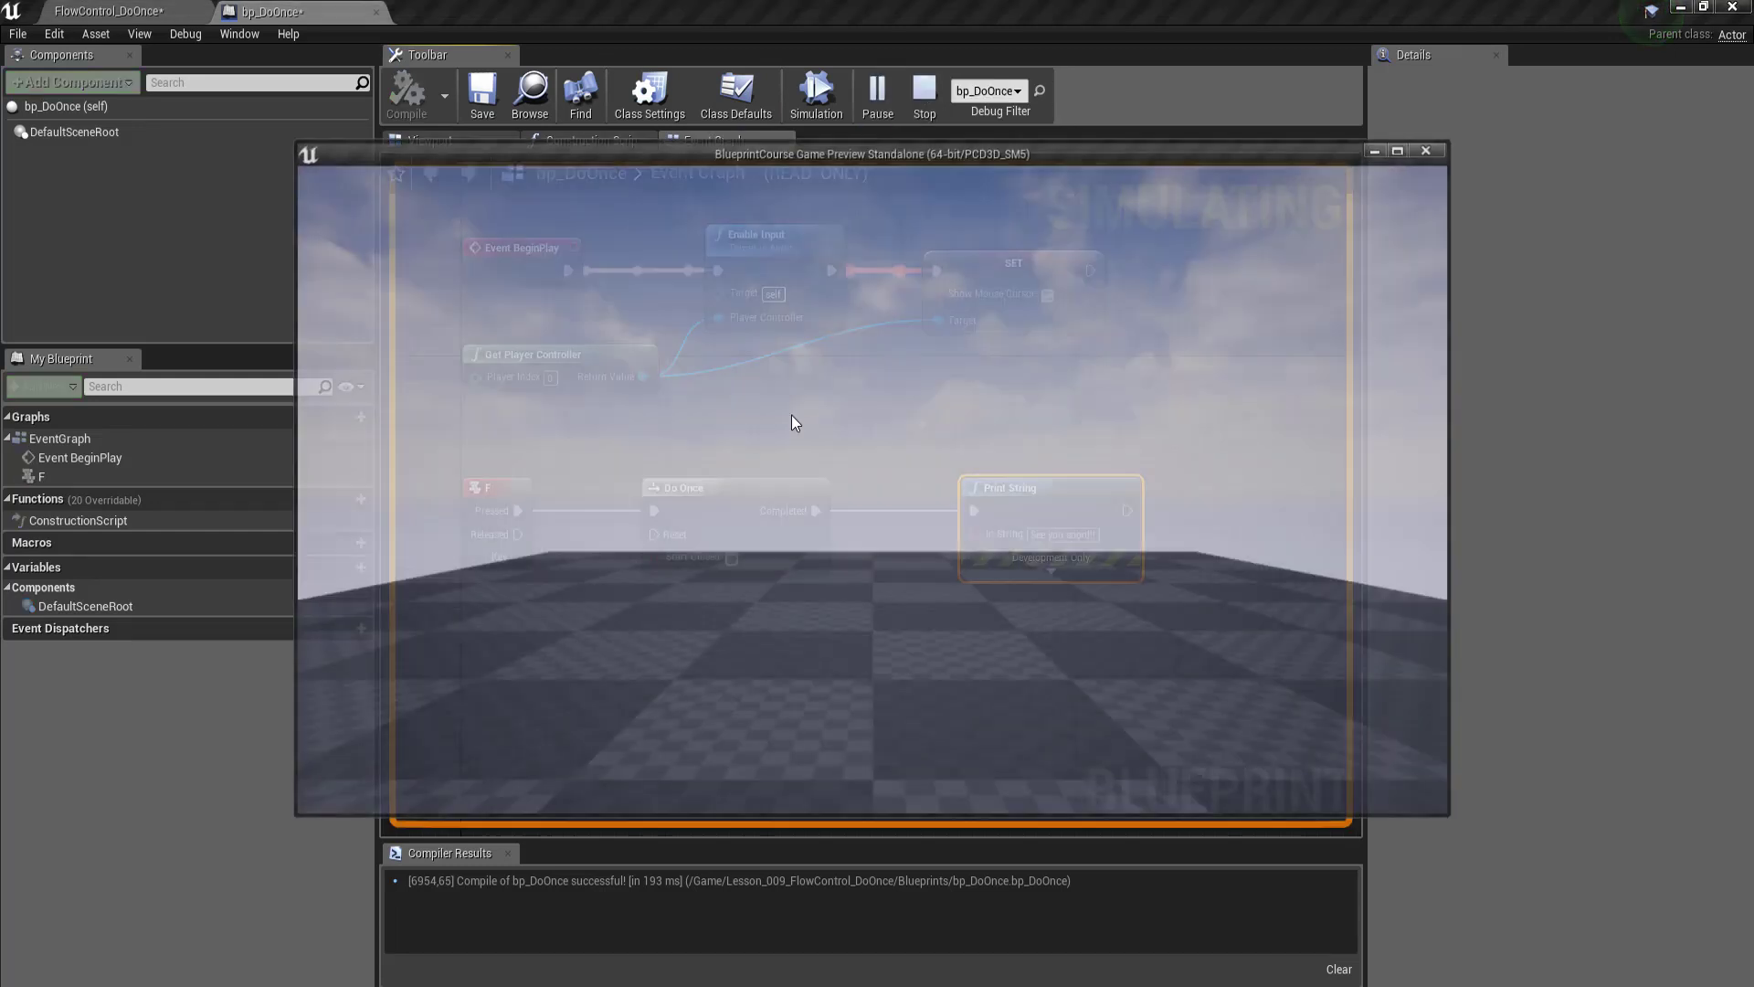
key("f")
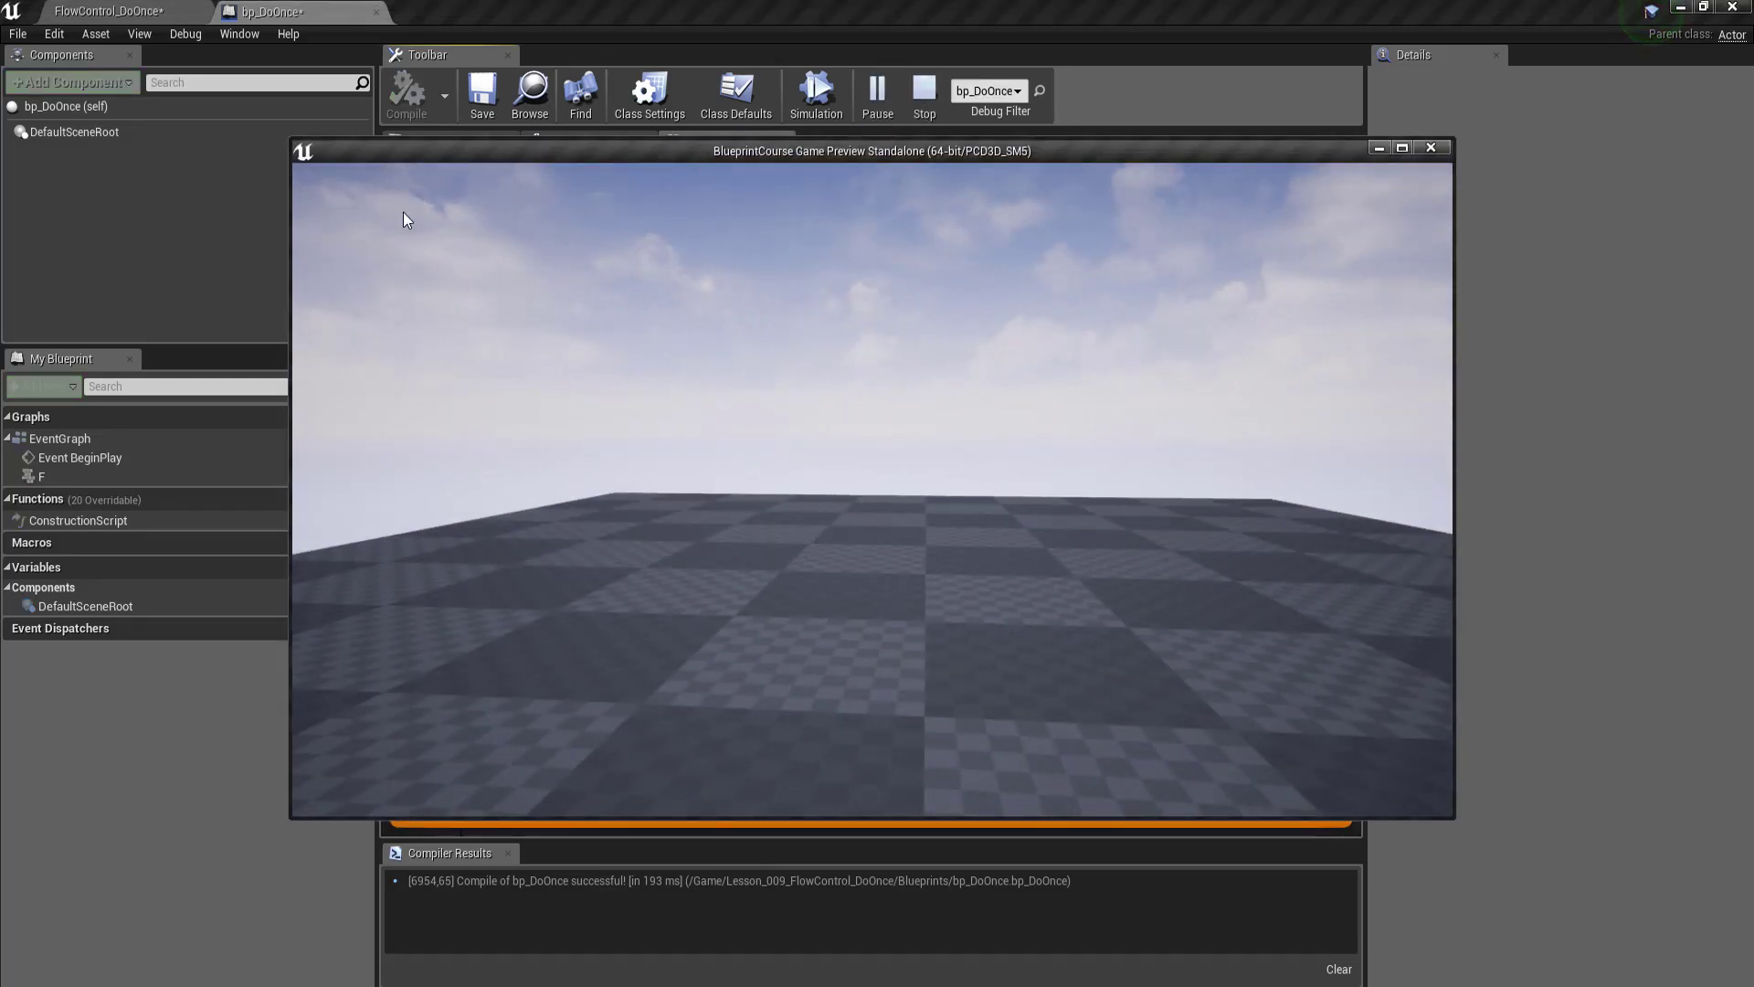
left_click(1430, 149)
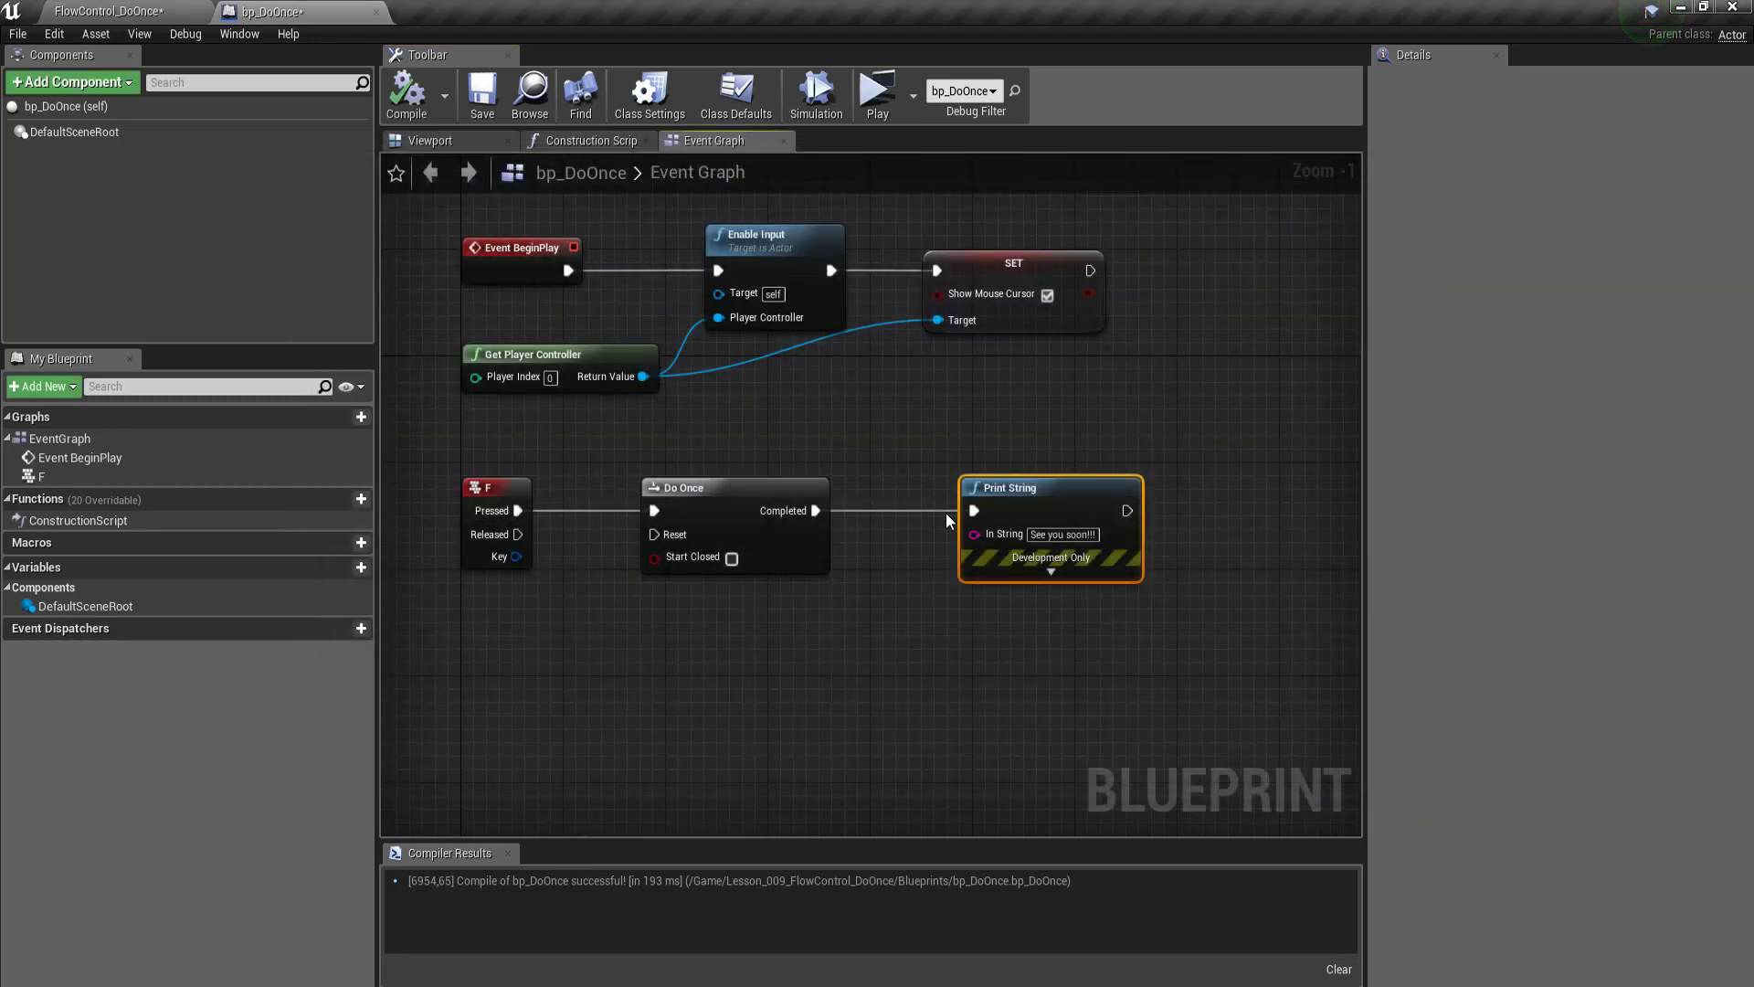
Step: Set the Print String Duration to 5.0, recompile, and test the preview again
left_click(1049, 574)
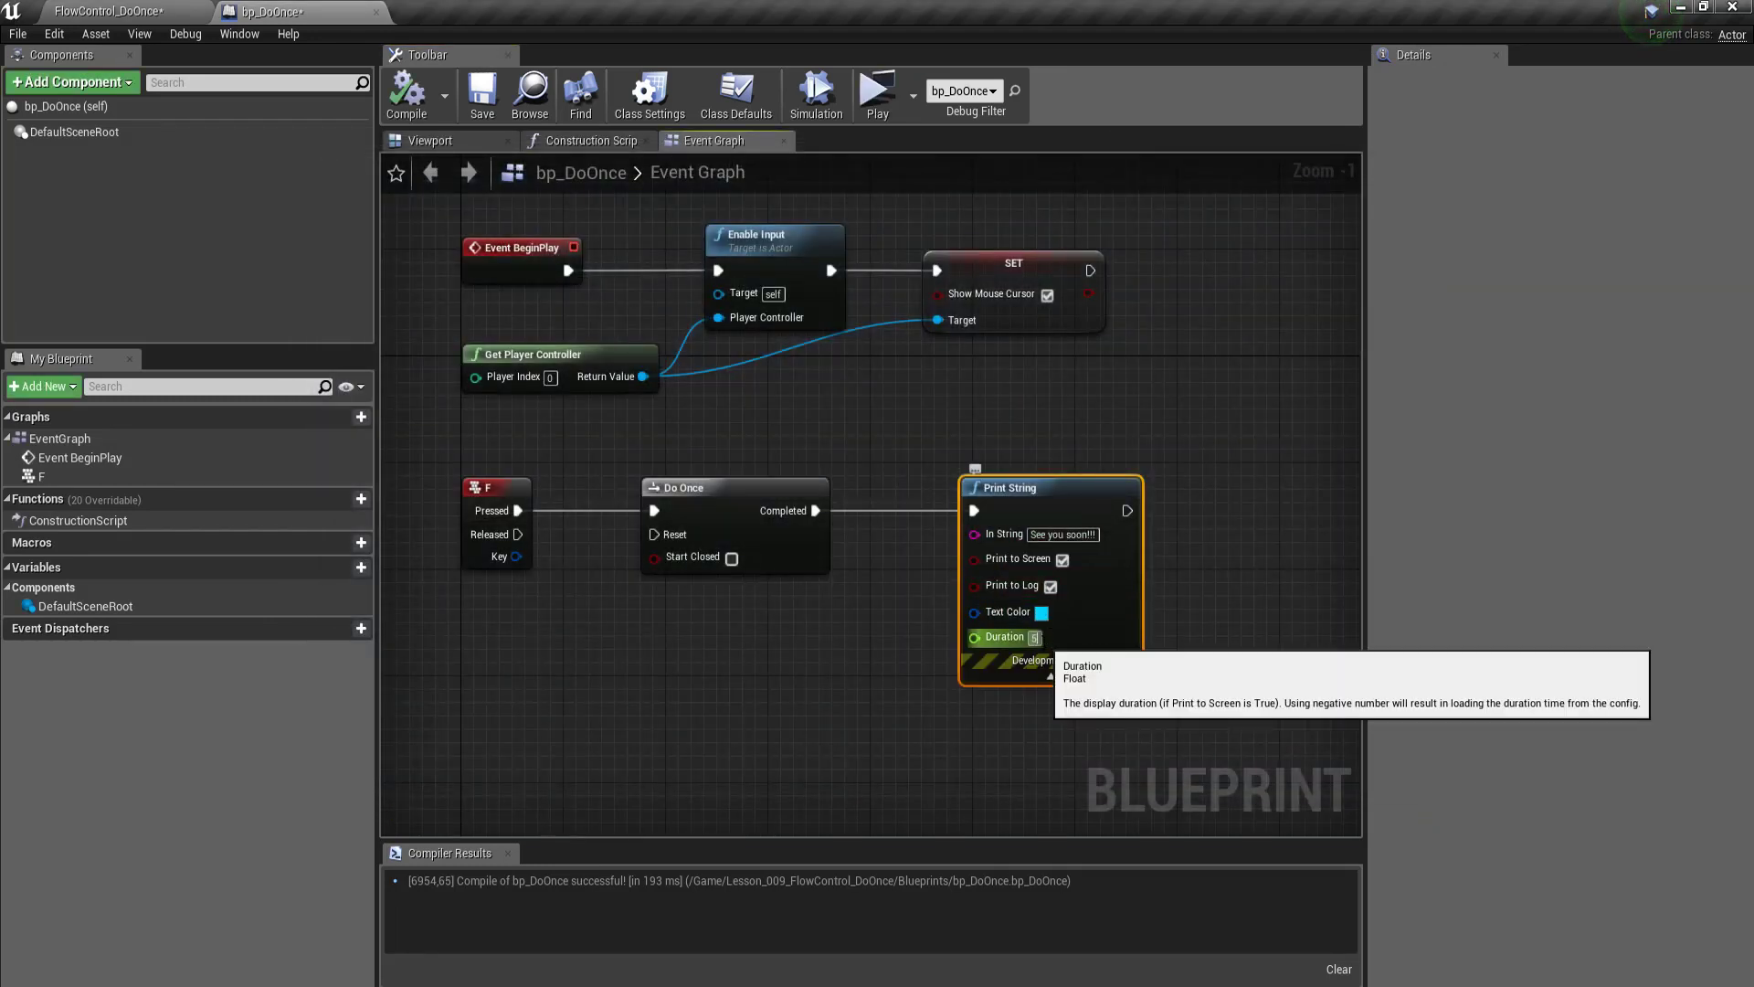
key("Return")
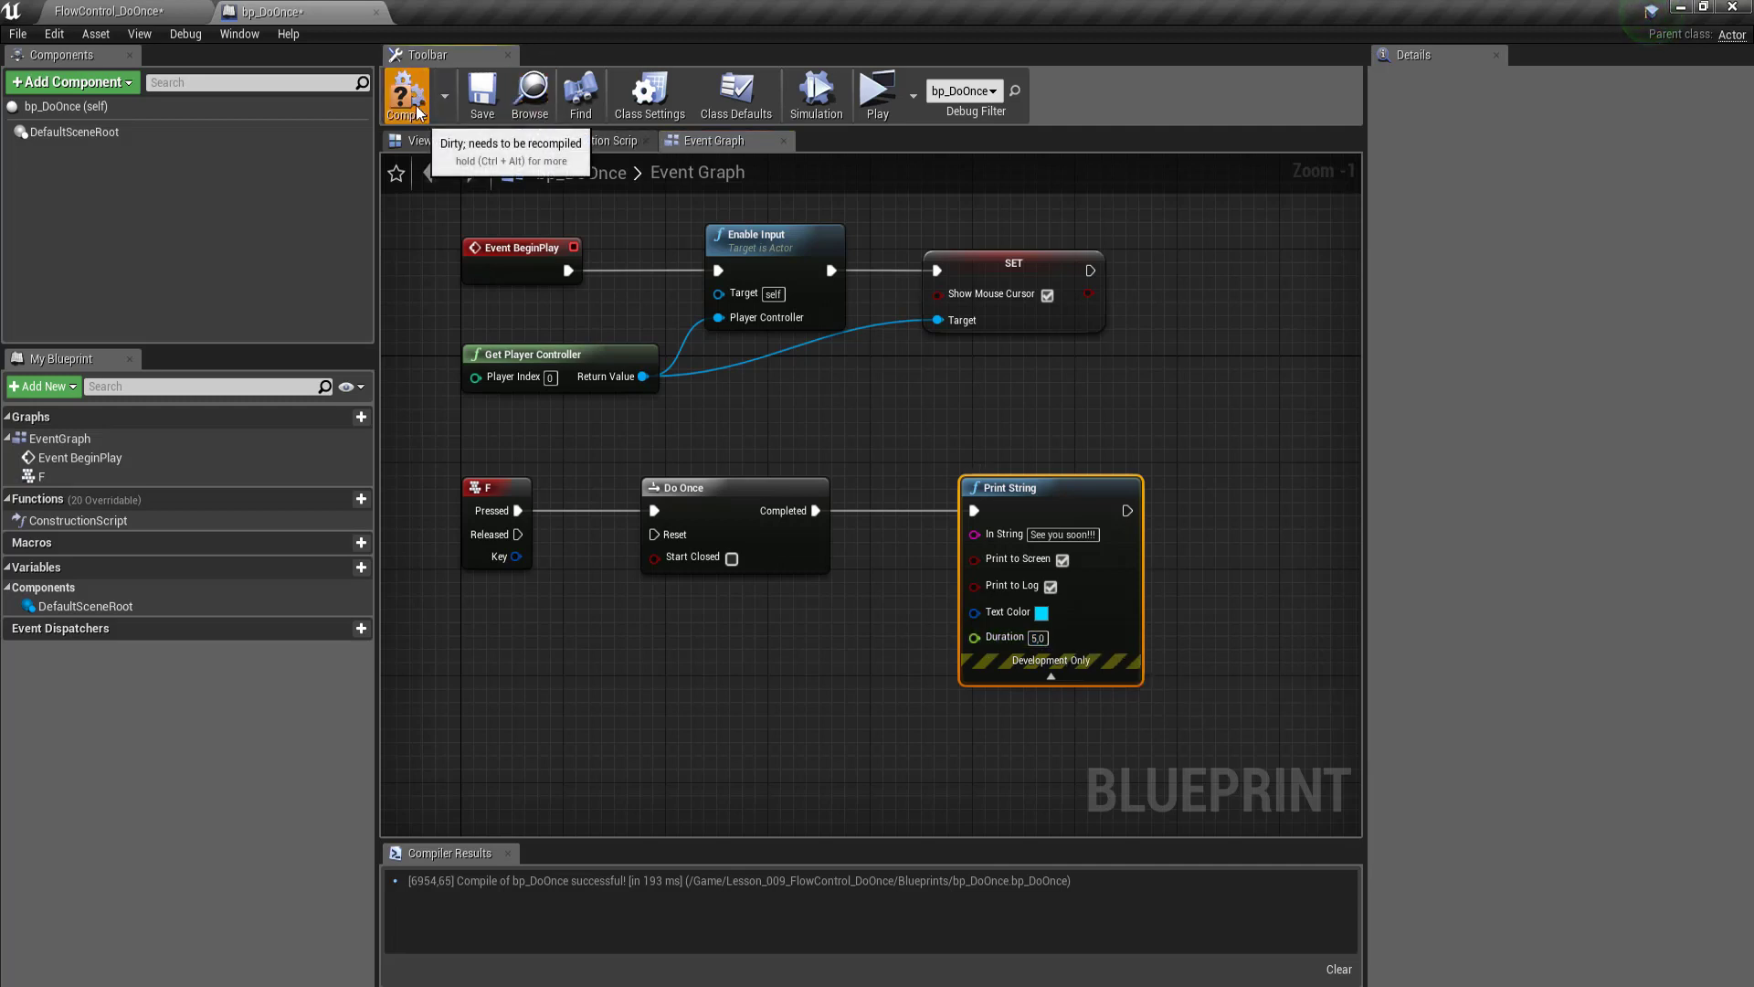
left_click(417, 111)
left_click(880, 96)
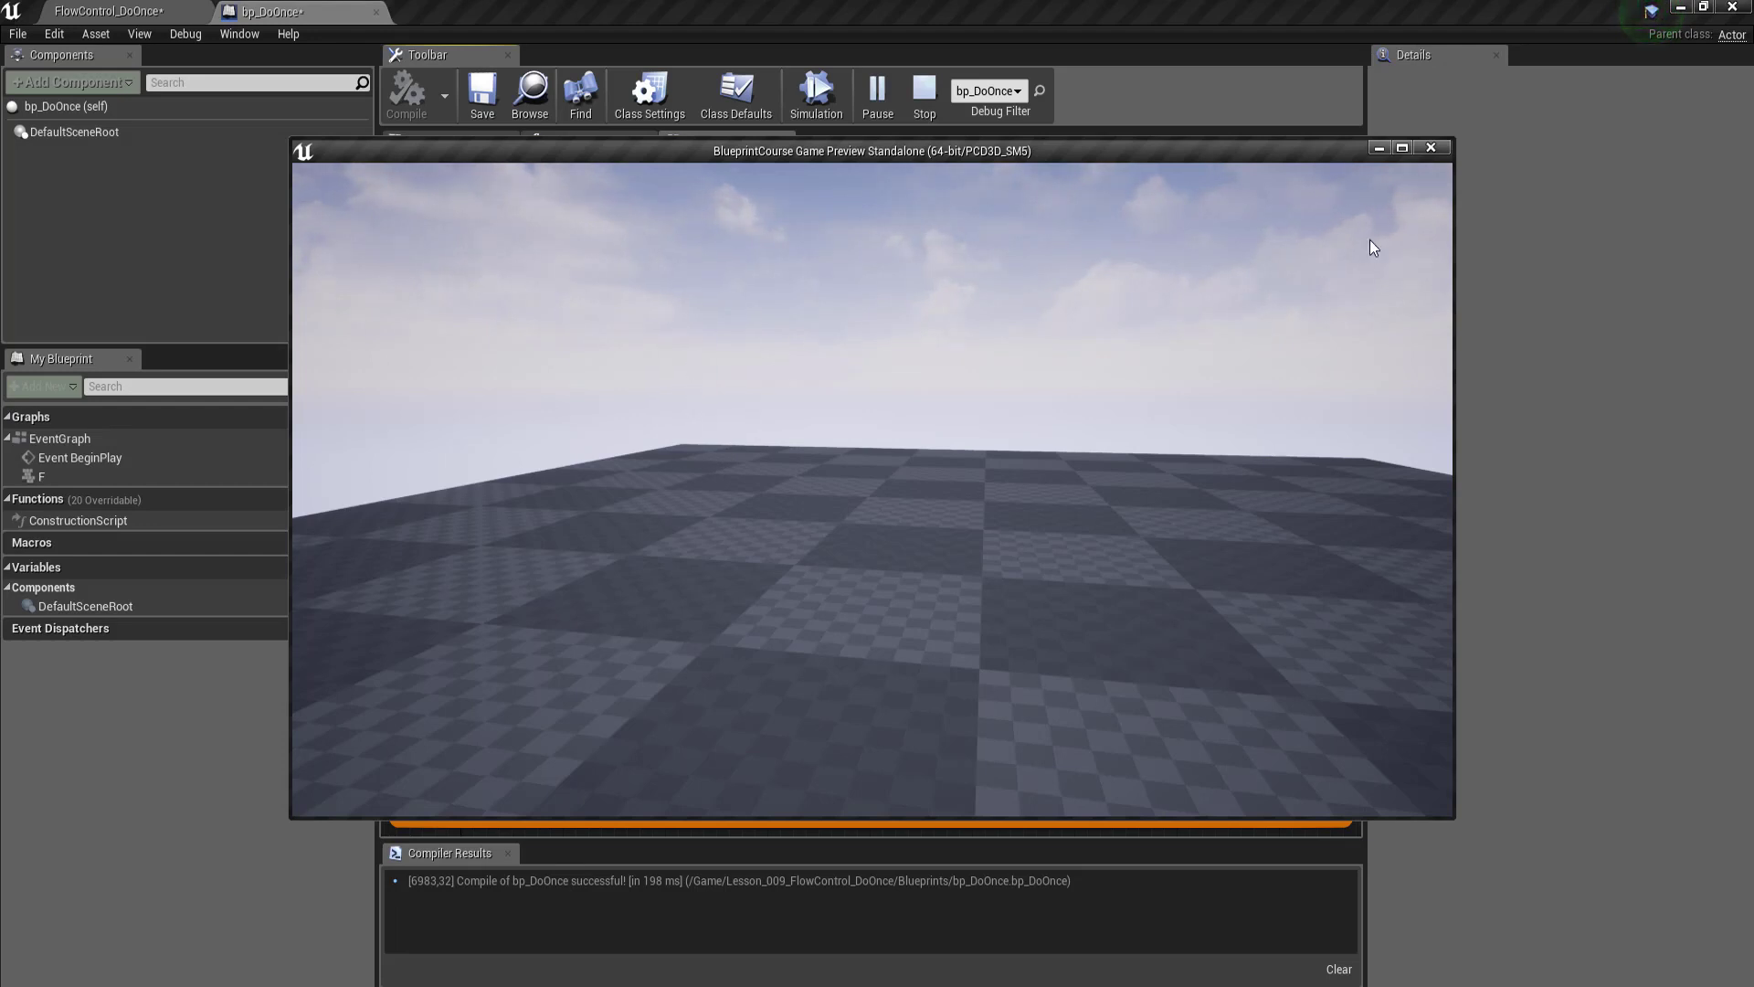
left_click(1438, 148)
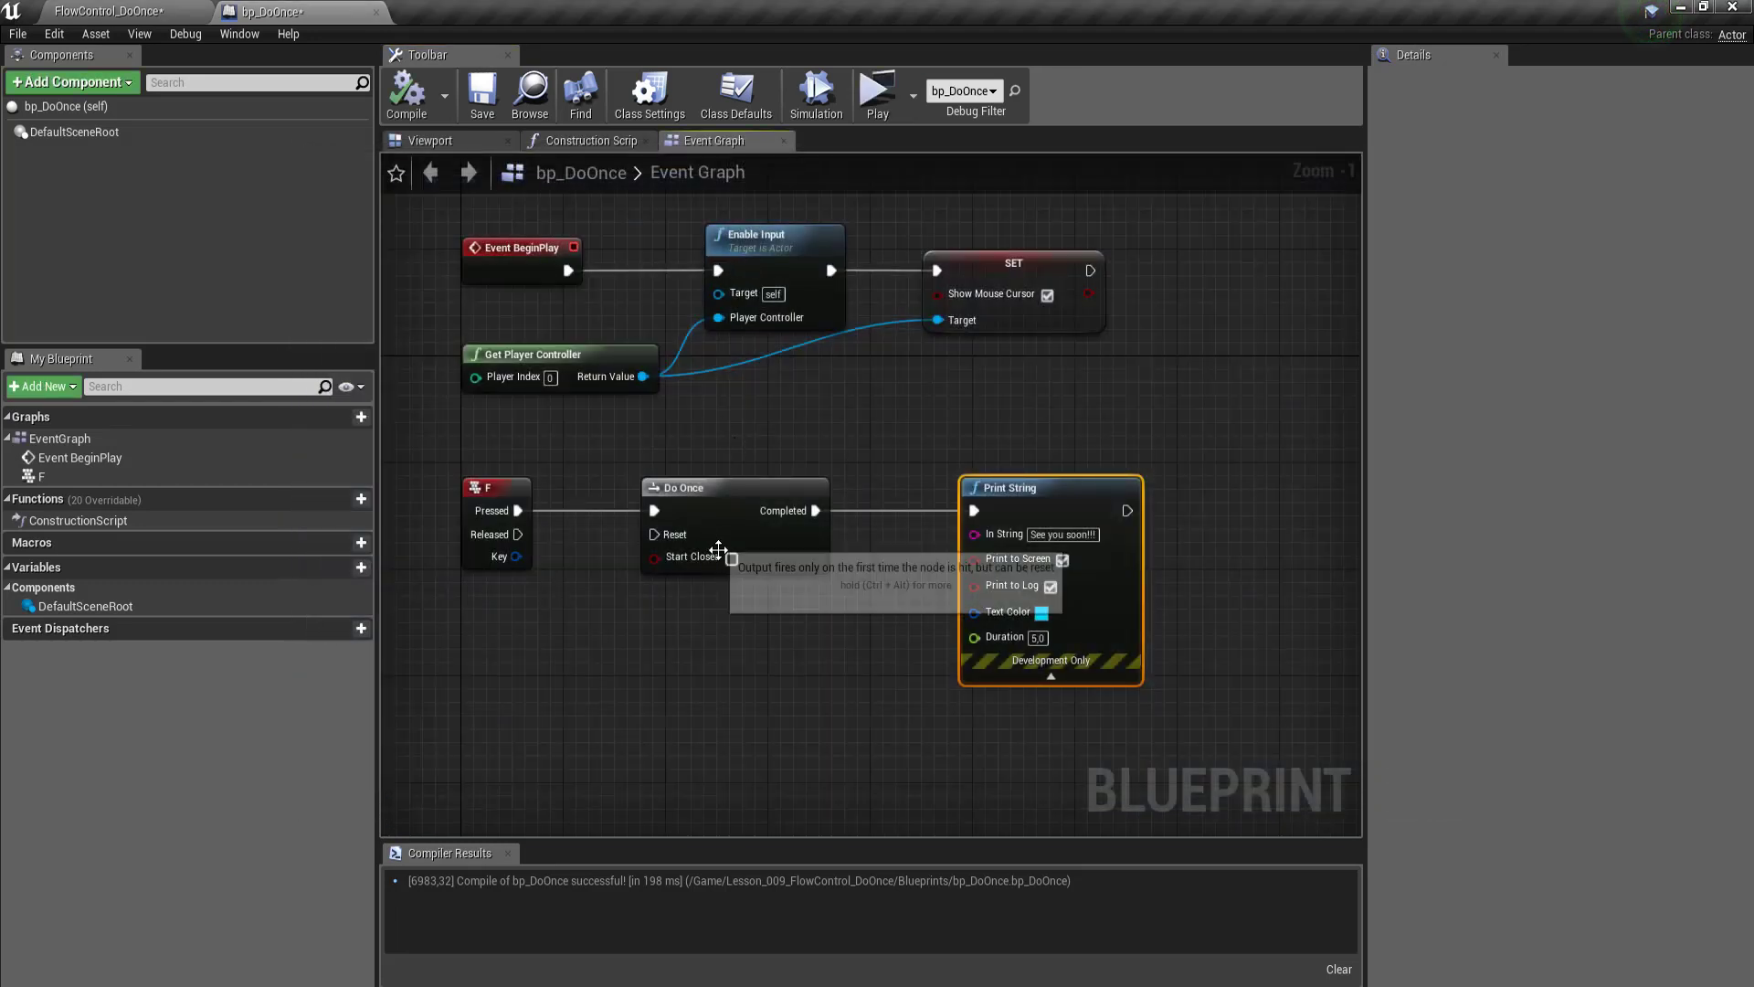
Step: Select the Print String node in the Event Graph
scroll(590, 484, "down", 2)
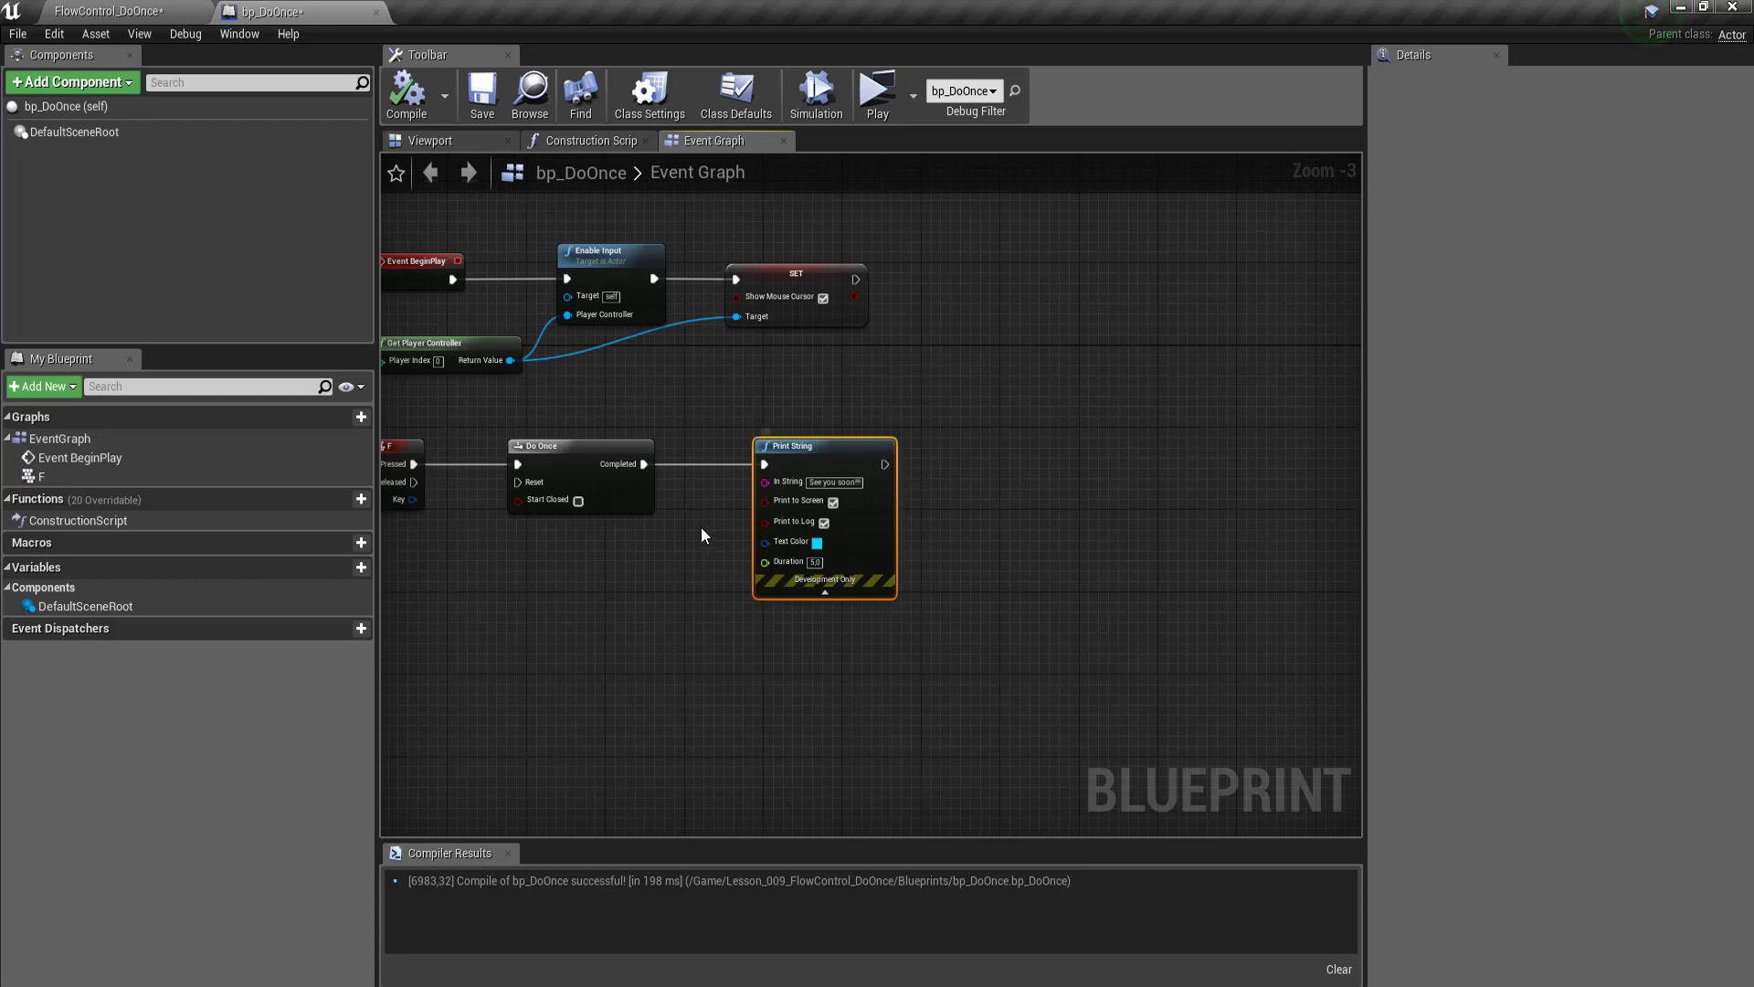
scroll(951, 583, "down", 3)
scroll(764, 574, "up", 2)
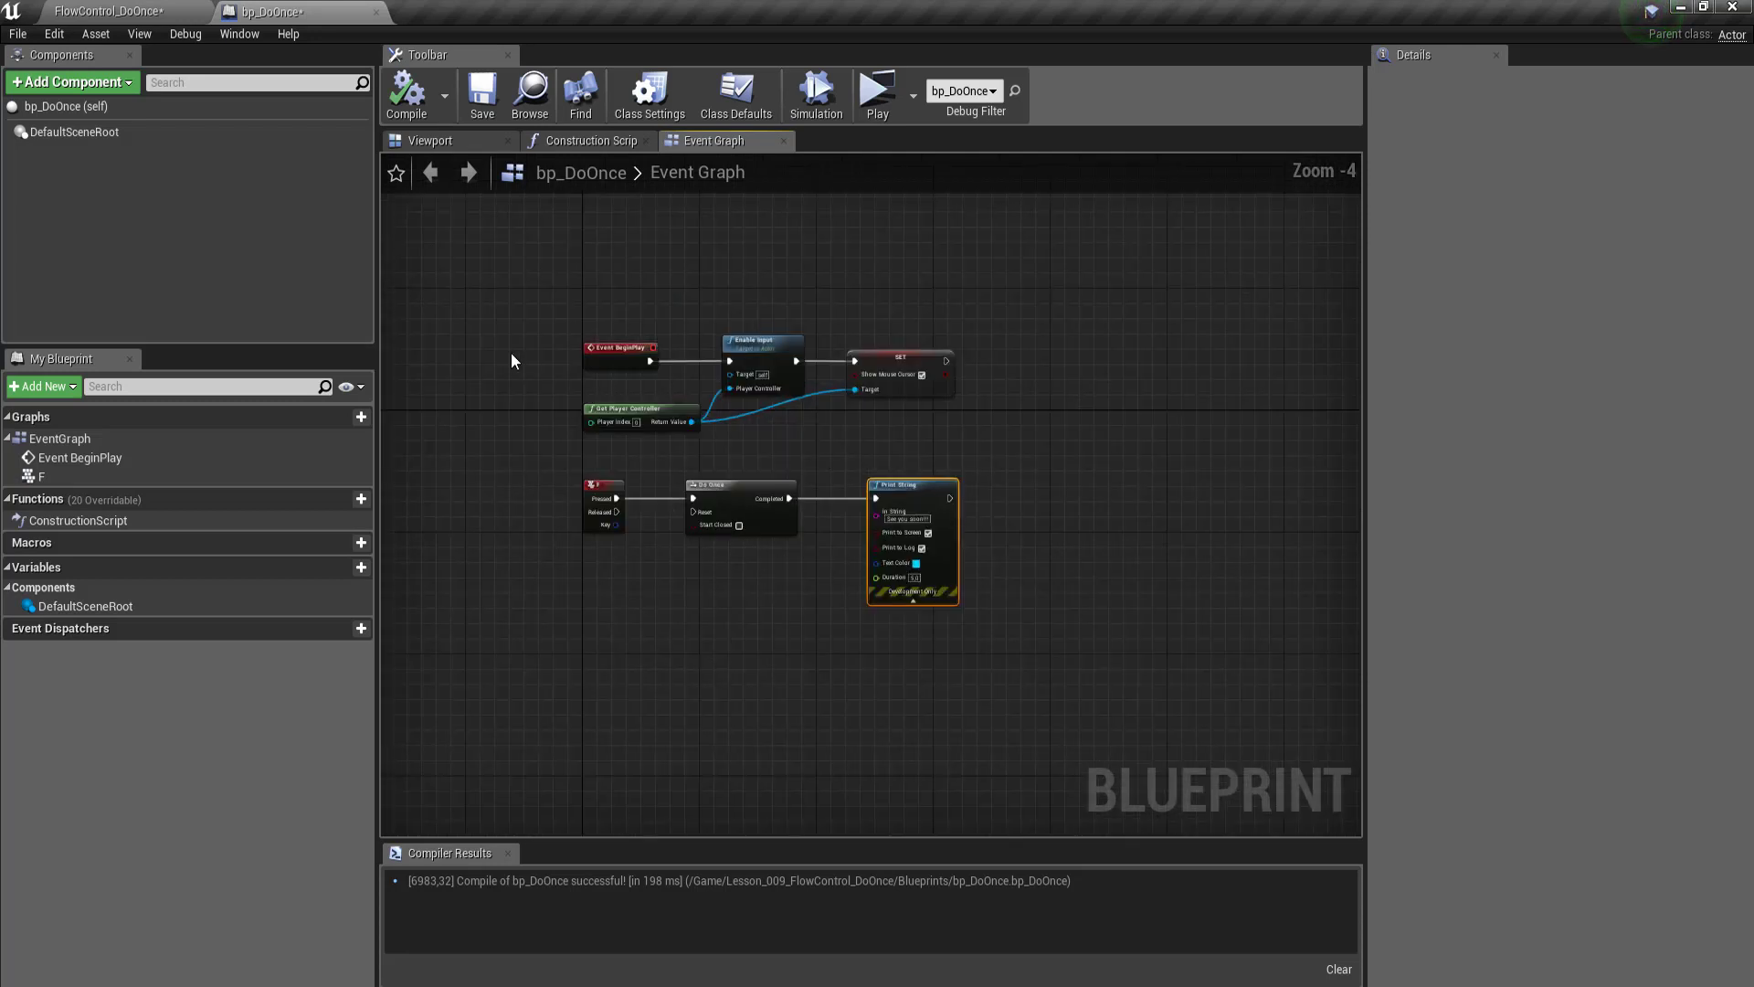
scroll(762, 592, "up", 1)
scroll(761, 592, "up", 1)
left_click_drag(890, 346, 1170, 687)
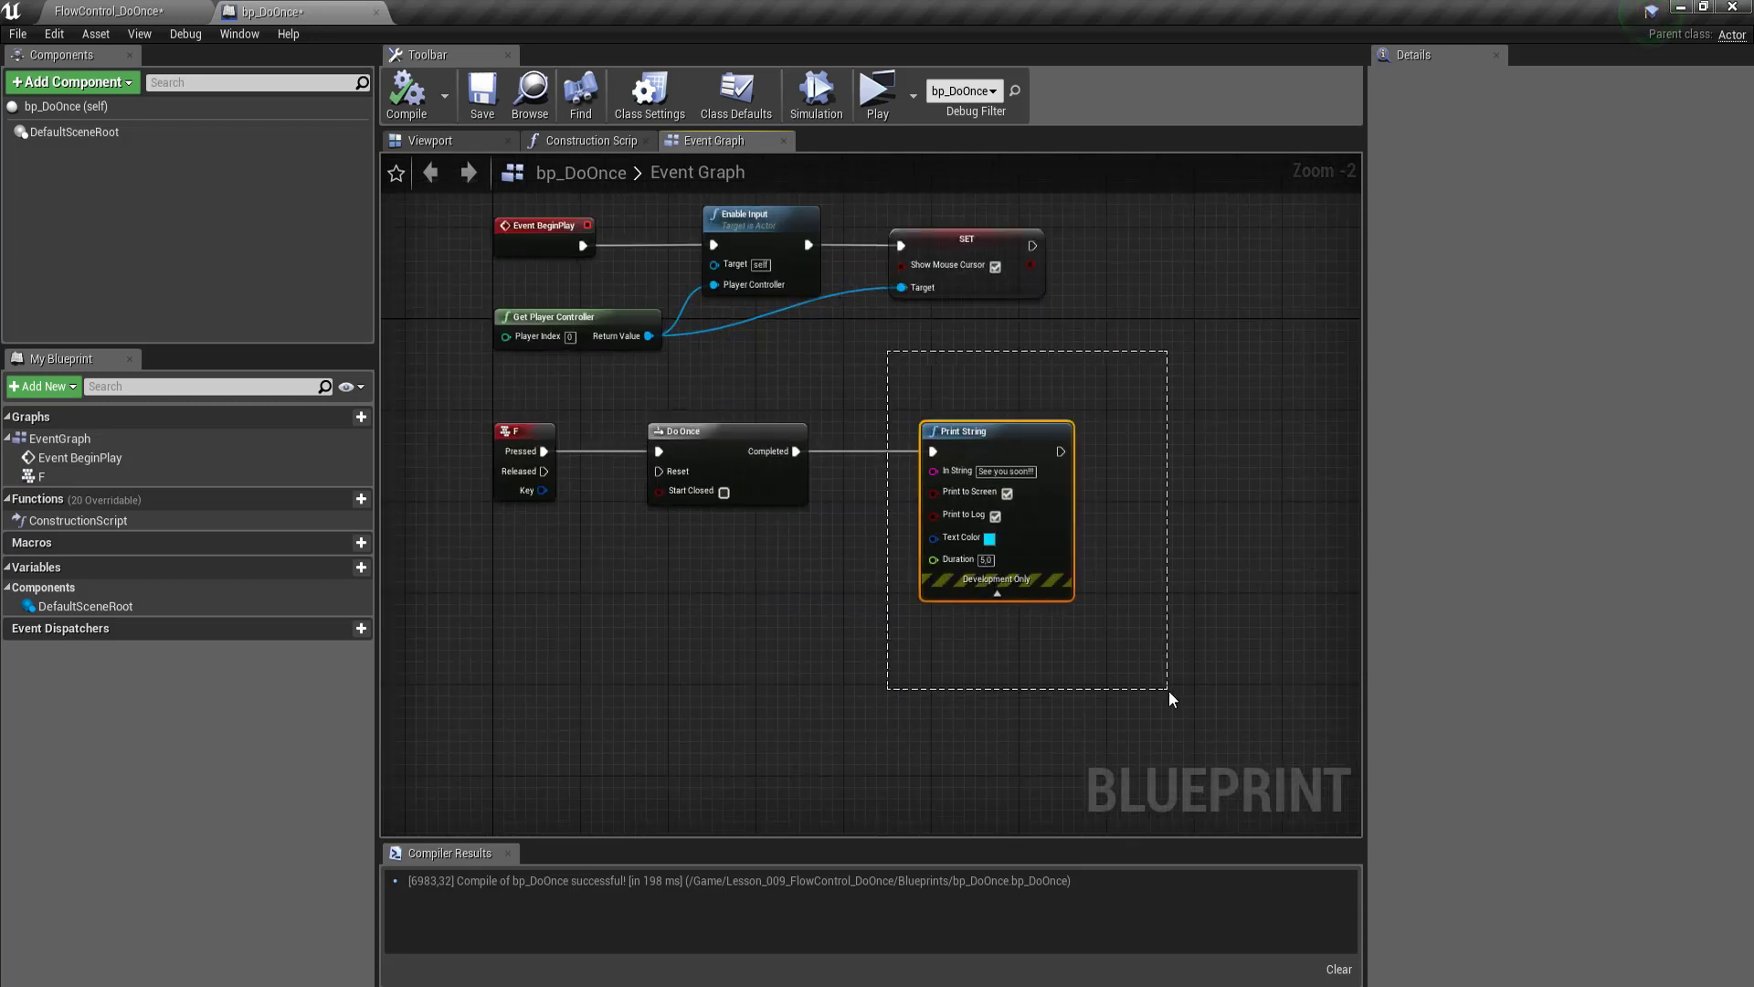
scroll(800, 572, "up", 1)
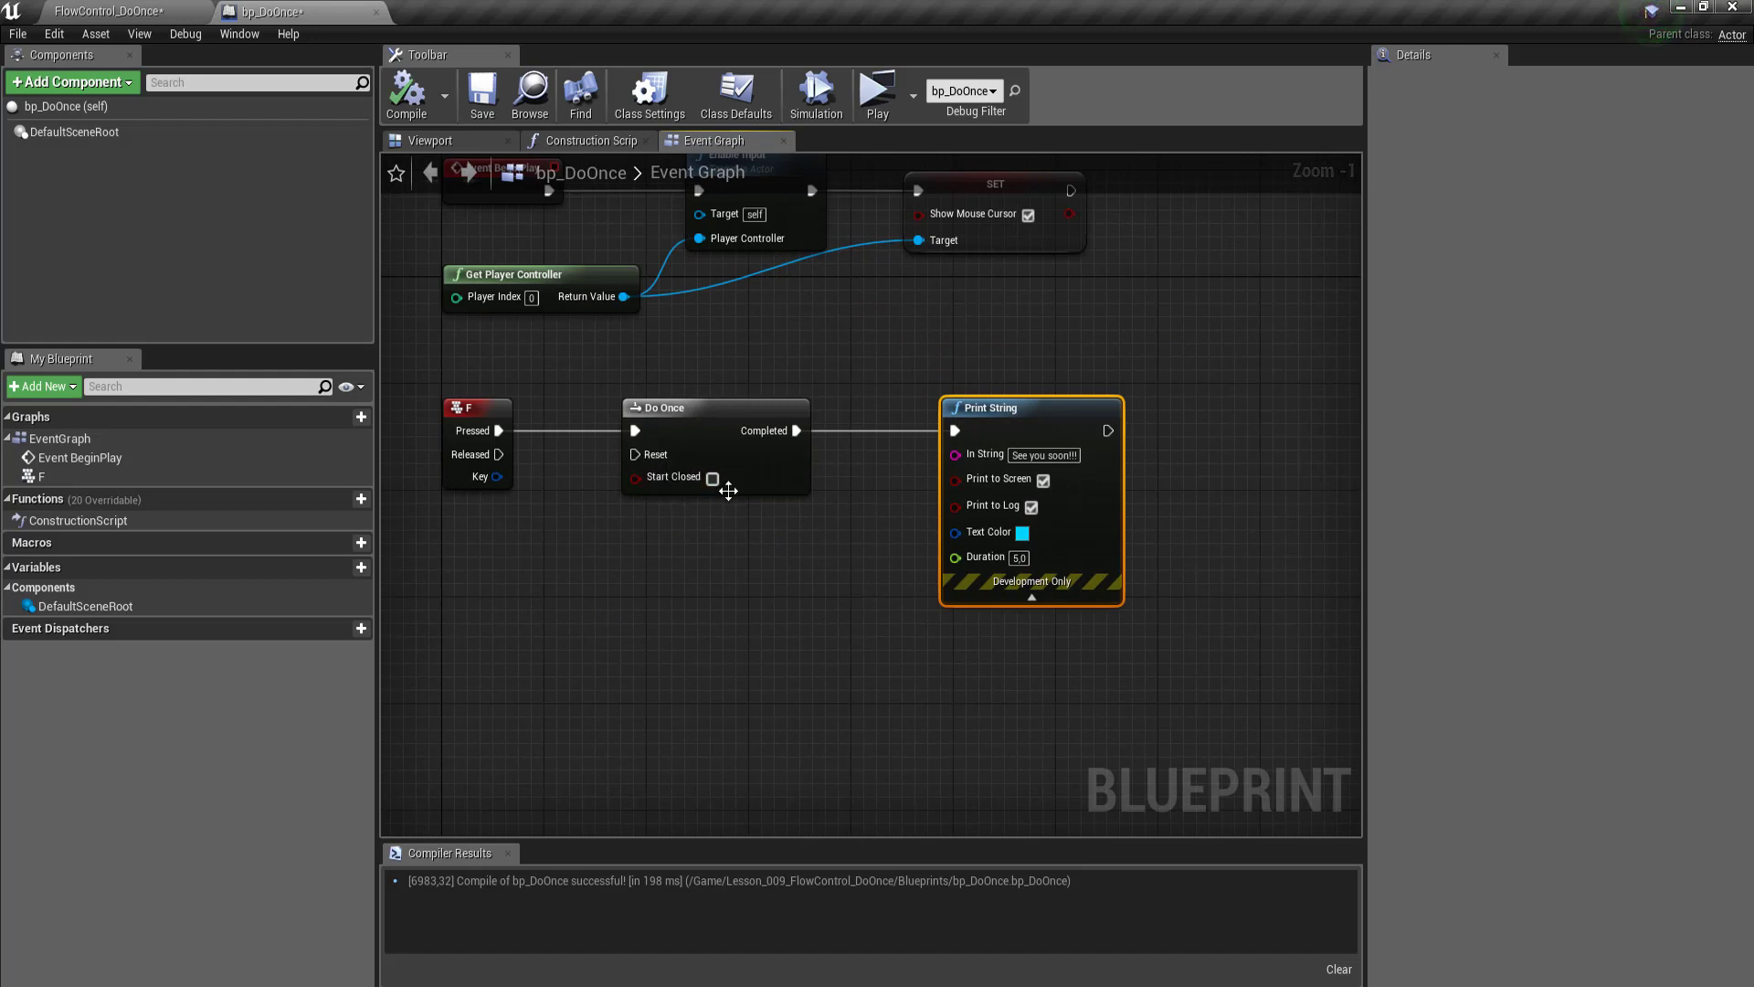
scroll(729, 491, "down", 1)
scroll(641, 525, "up", 1)
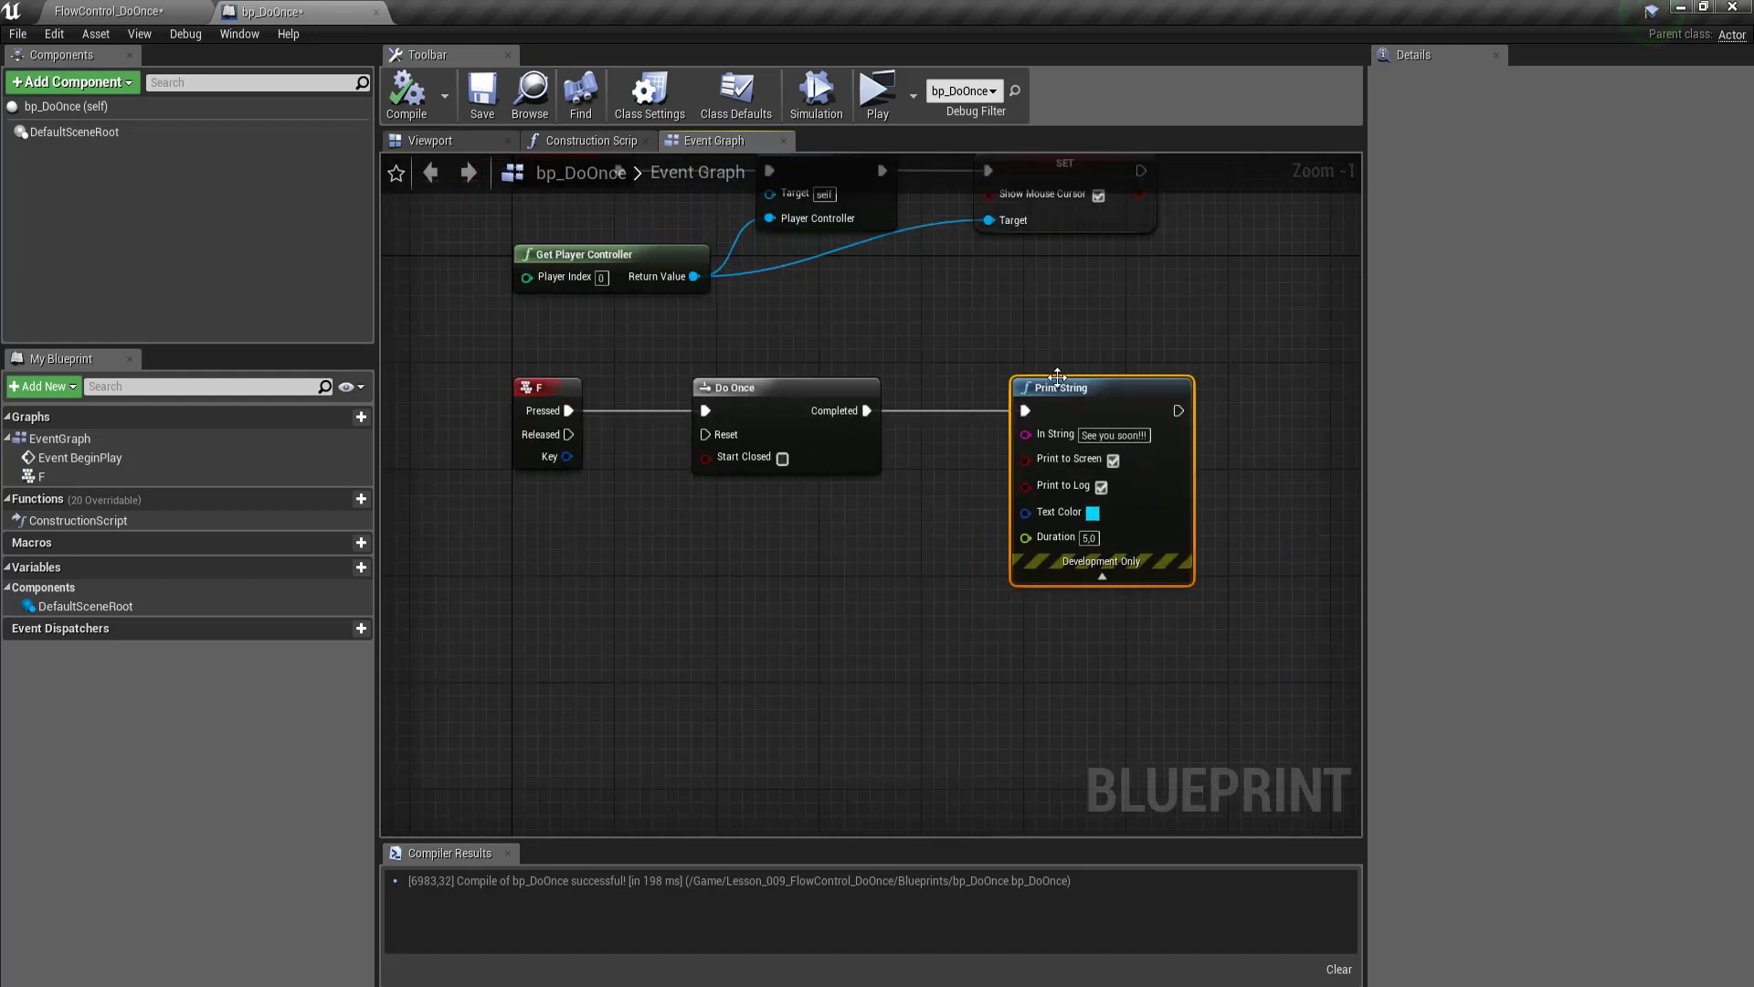
scroll(782, 449, "down", 2)
scroll(782, 450, "up", 1)
scroll(842, 500, "up", 1)
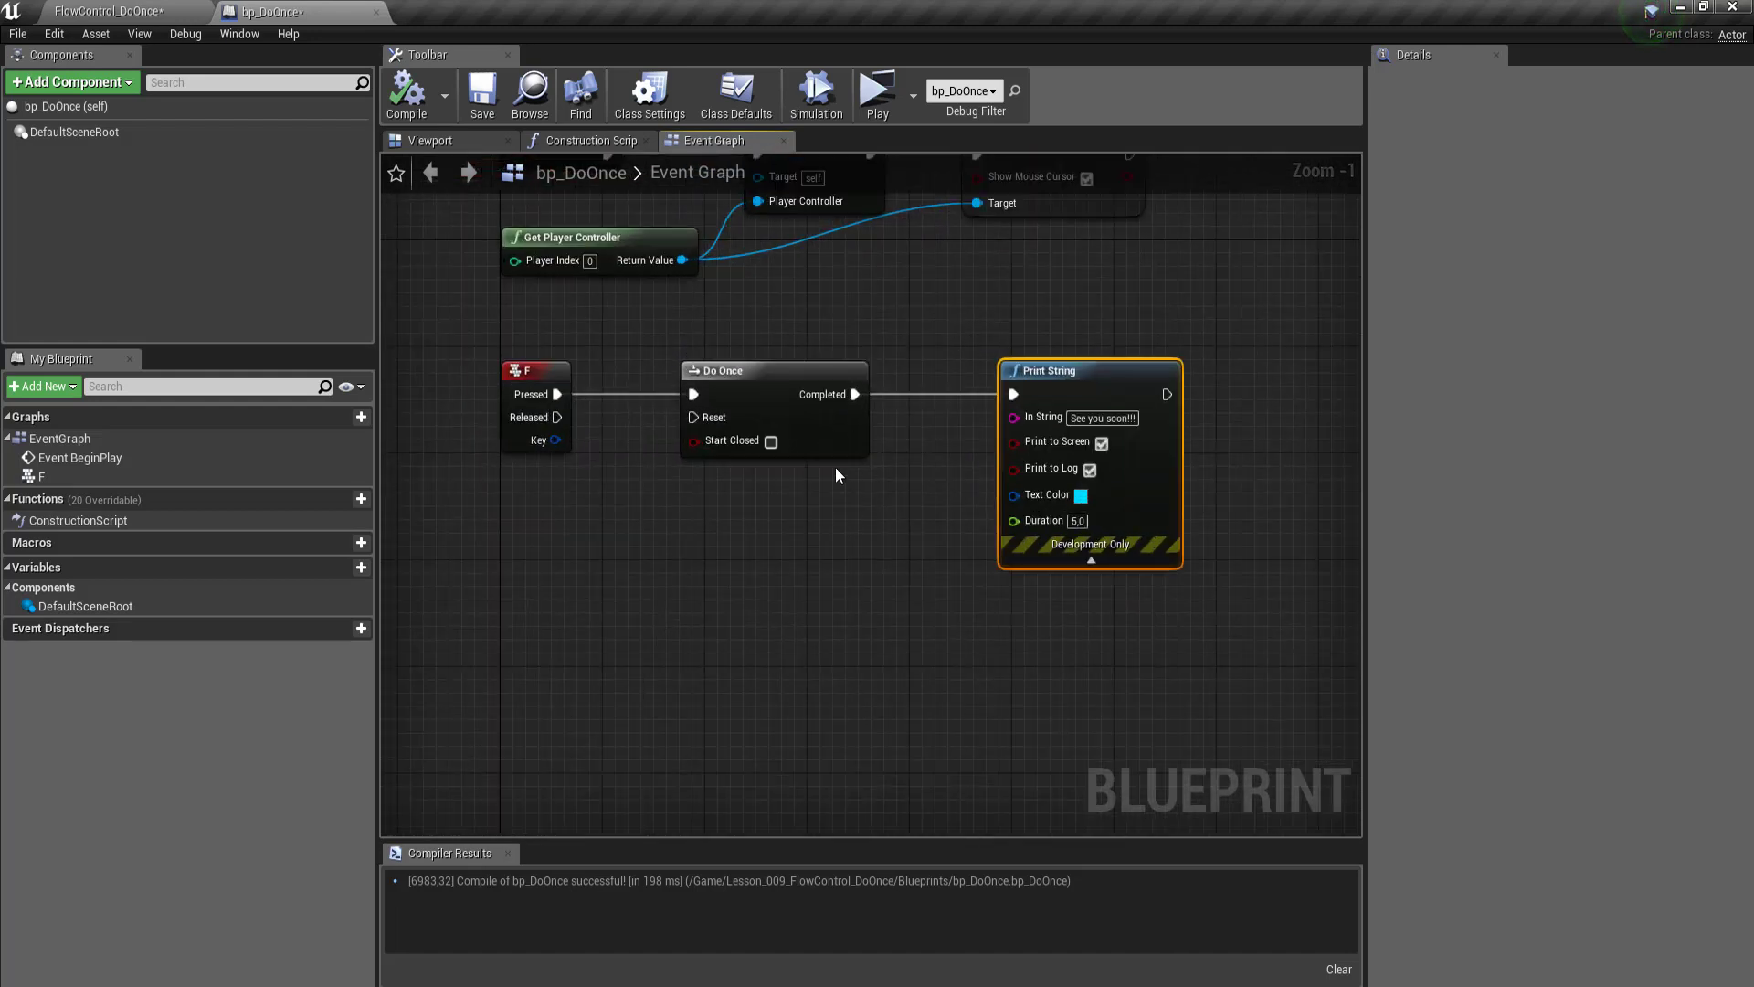
scroll(645, 502, "down", 1)
scroll(645, 502, "up", 1)
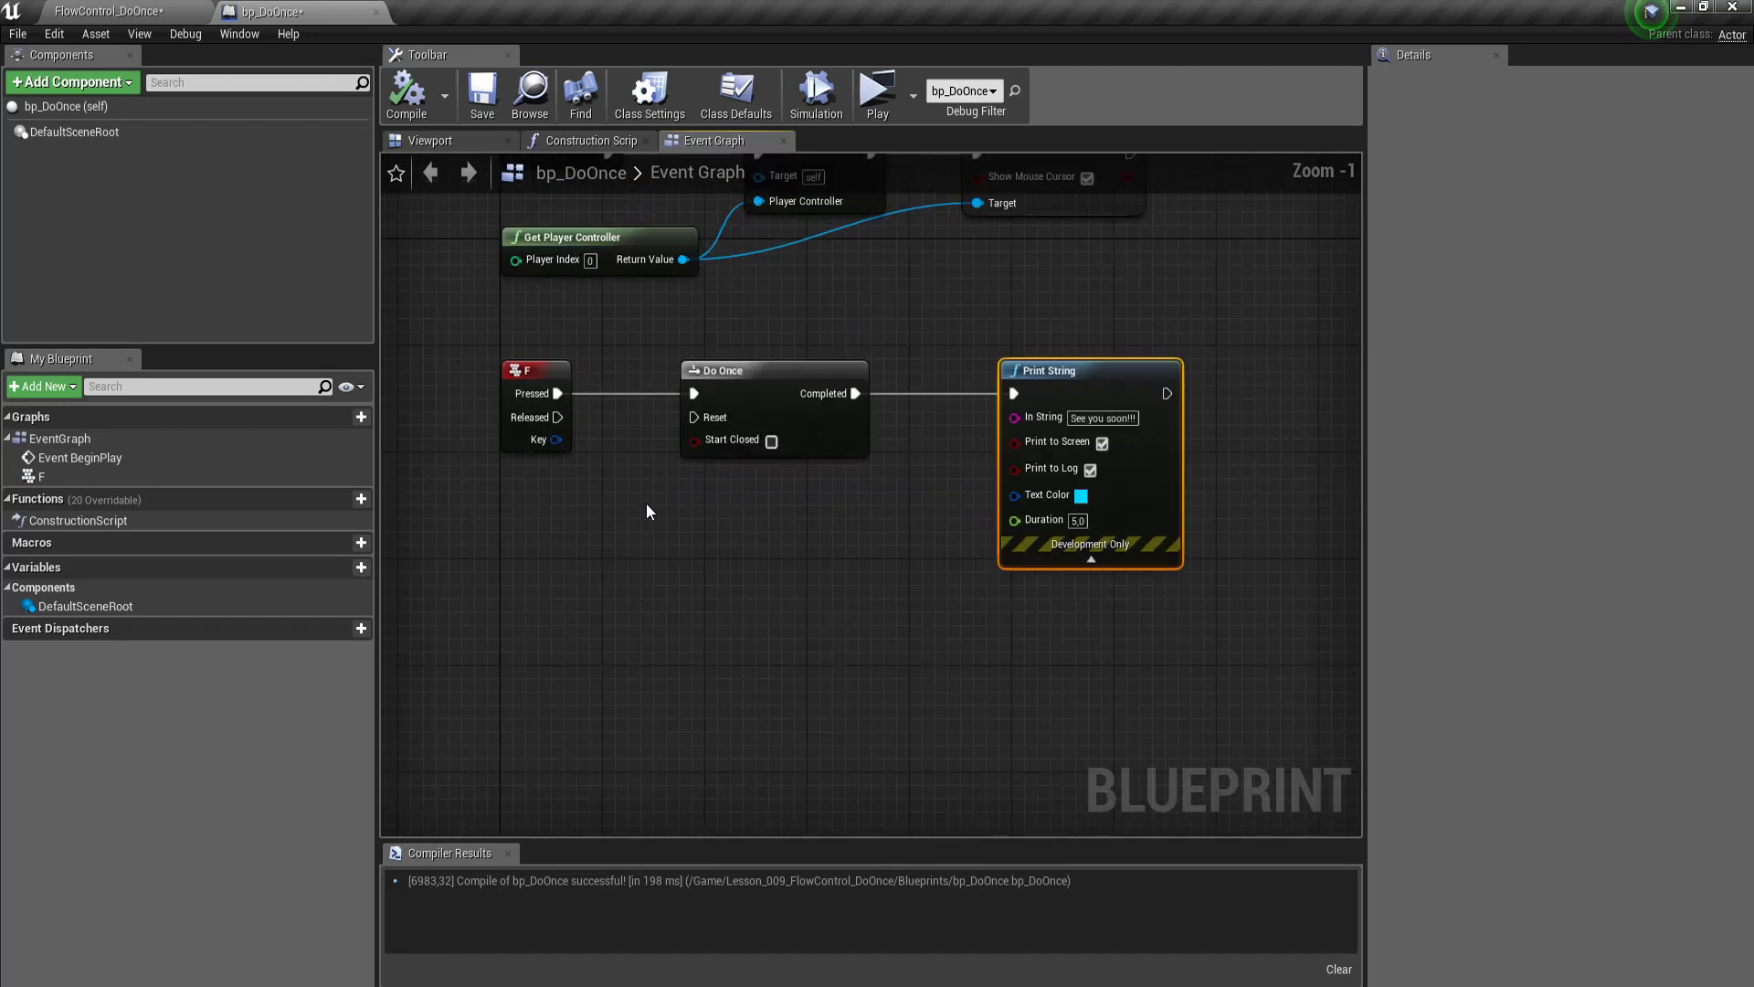
left_click(503, 353)
left_click_drag(471, 319, 1214, 623)
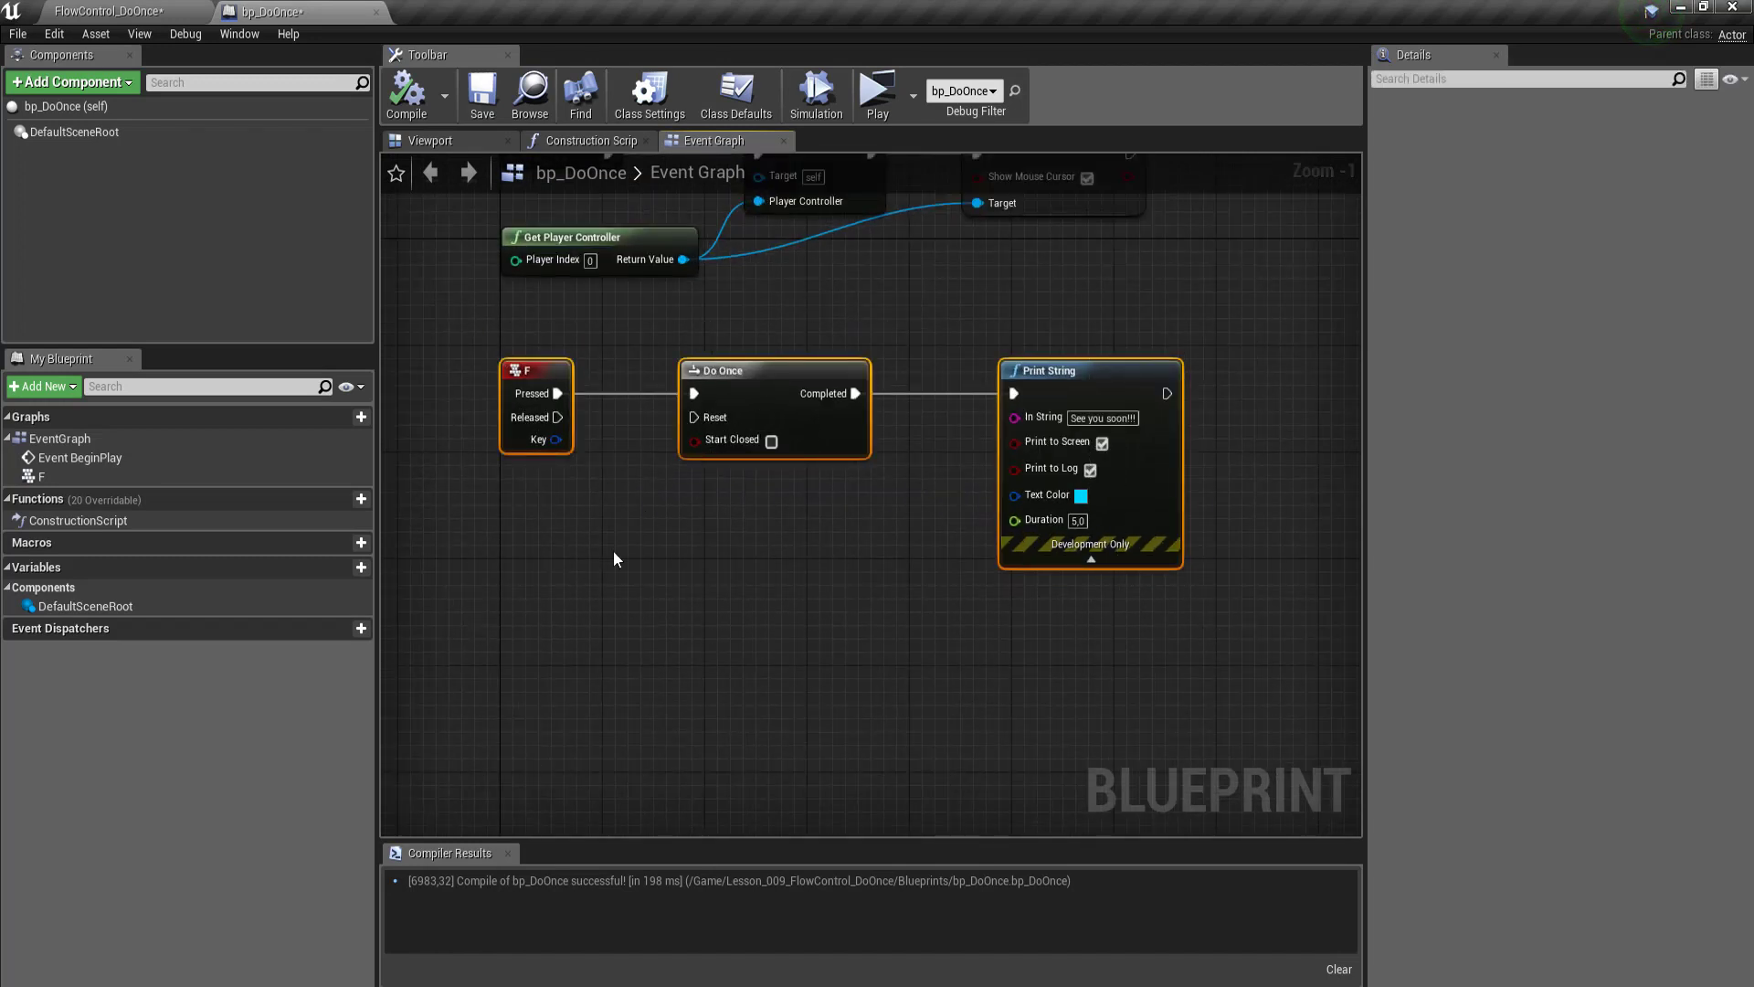
left_click_drag(492, 323, 1214, 645)
left_click_drag(482, 315, 1301, 645)
scroll(671, 554, "down", 2)
scroll(924, 614, "up", 2)
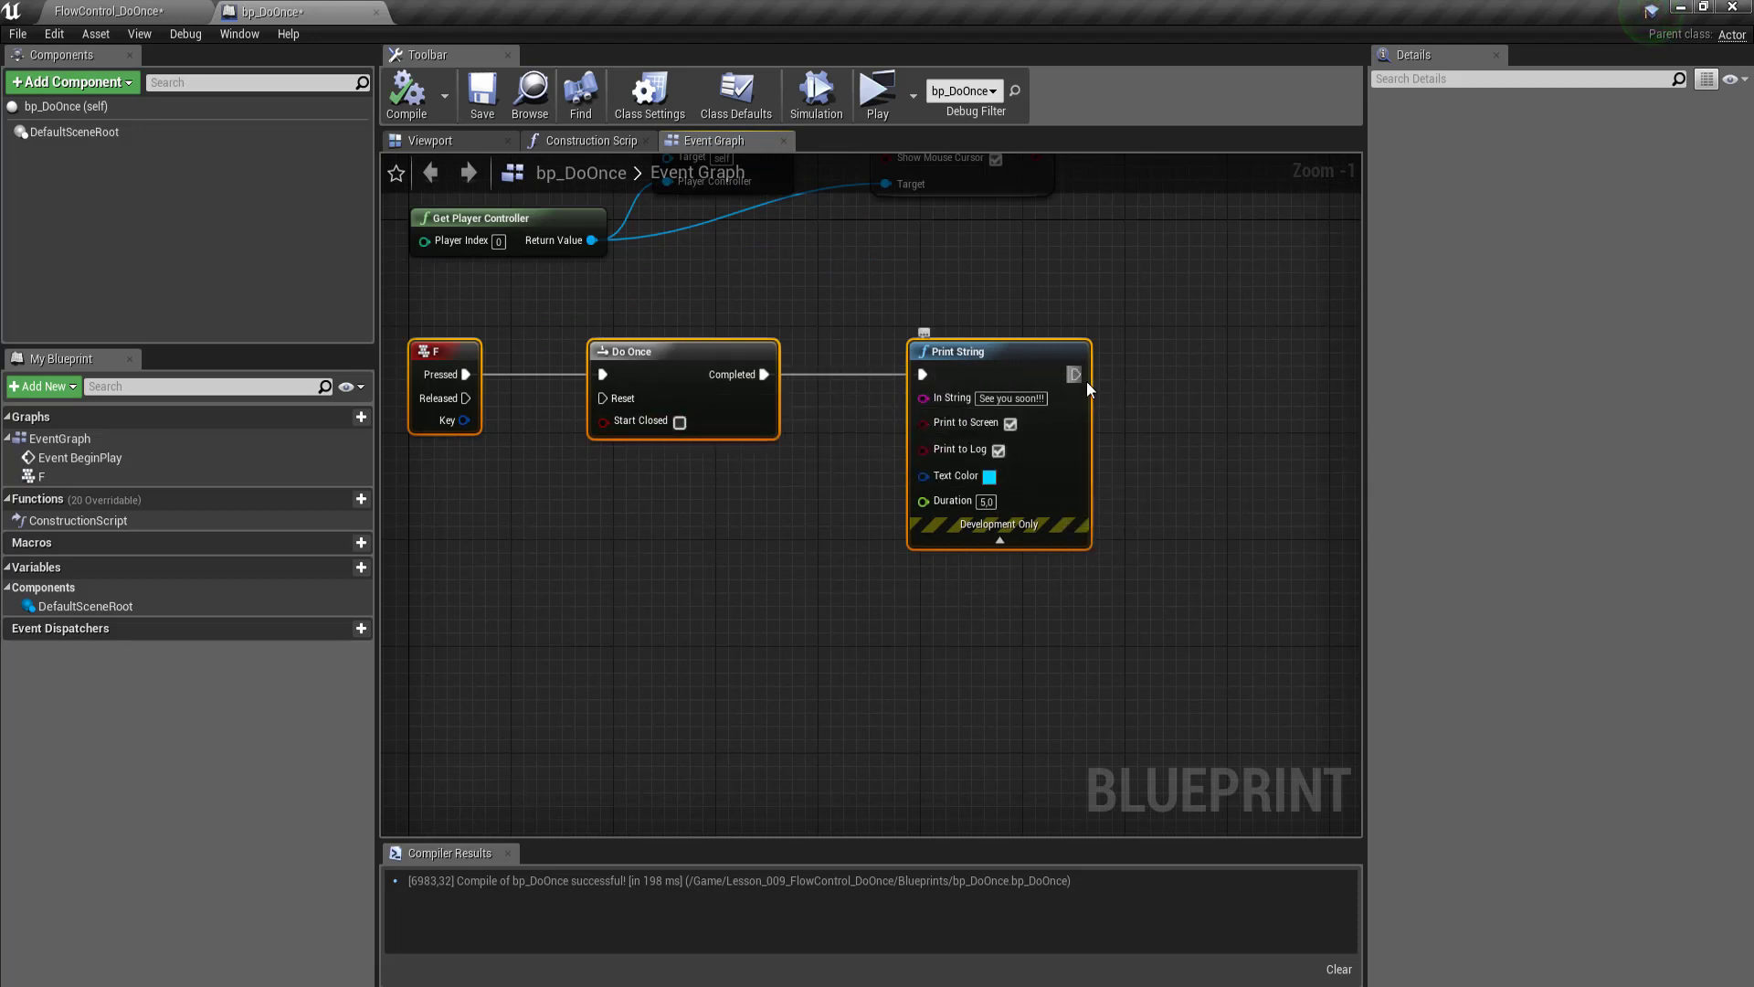
Step: Add a Delay node after Print String with a 10-second duration
left_click_drag(1075, 374, 1214, 506)
type("d")
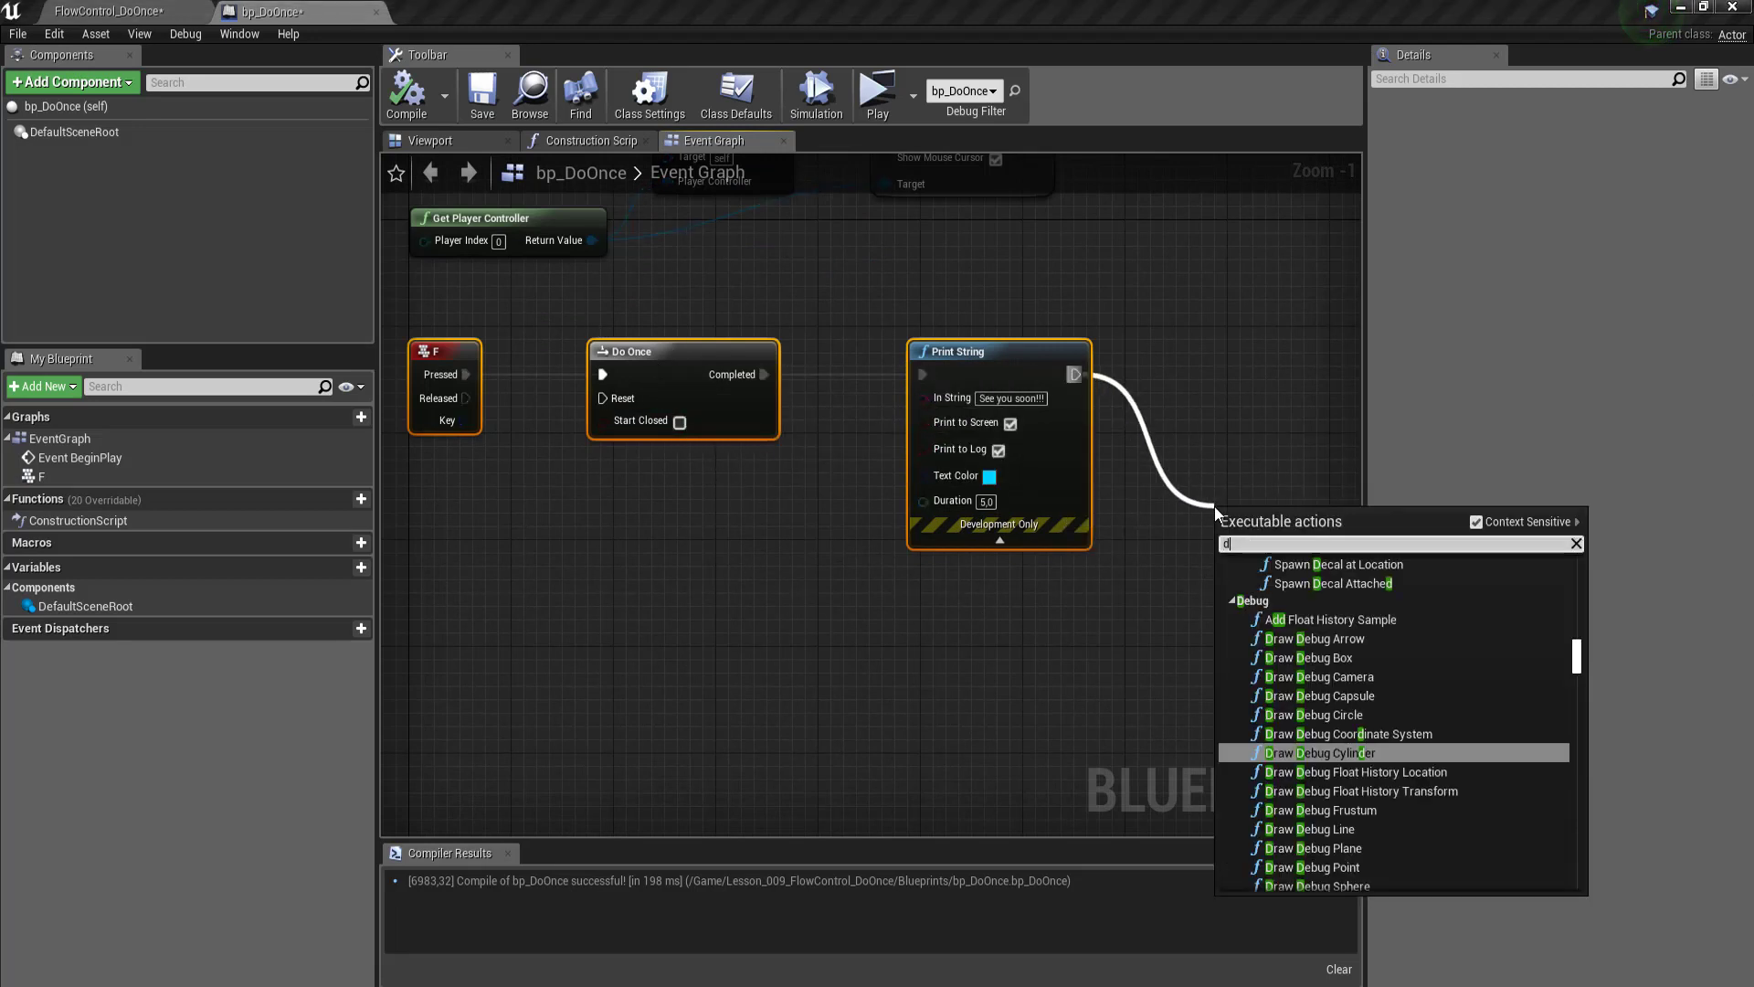
type("elay")
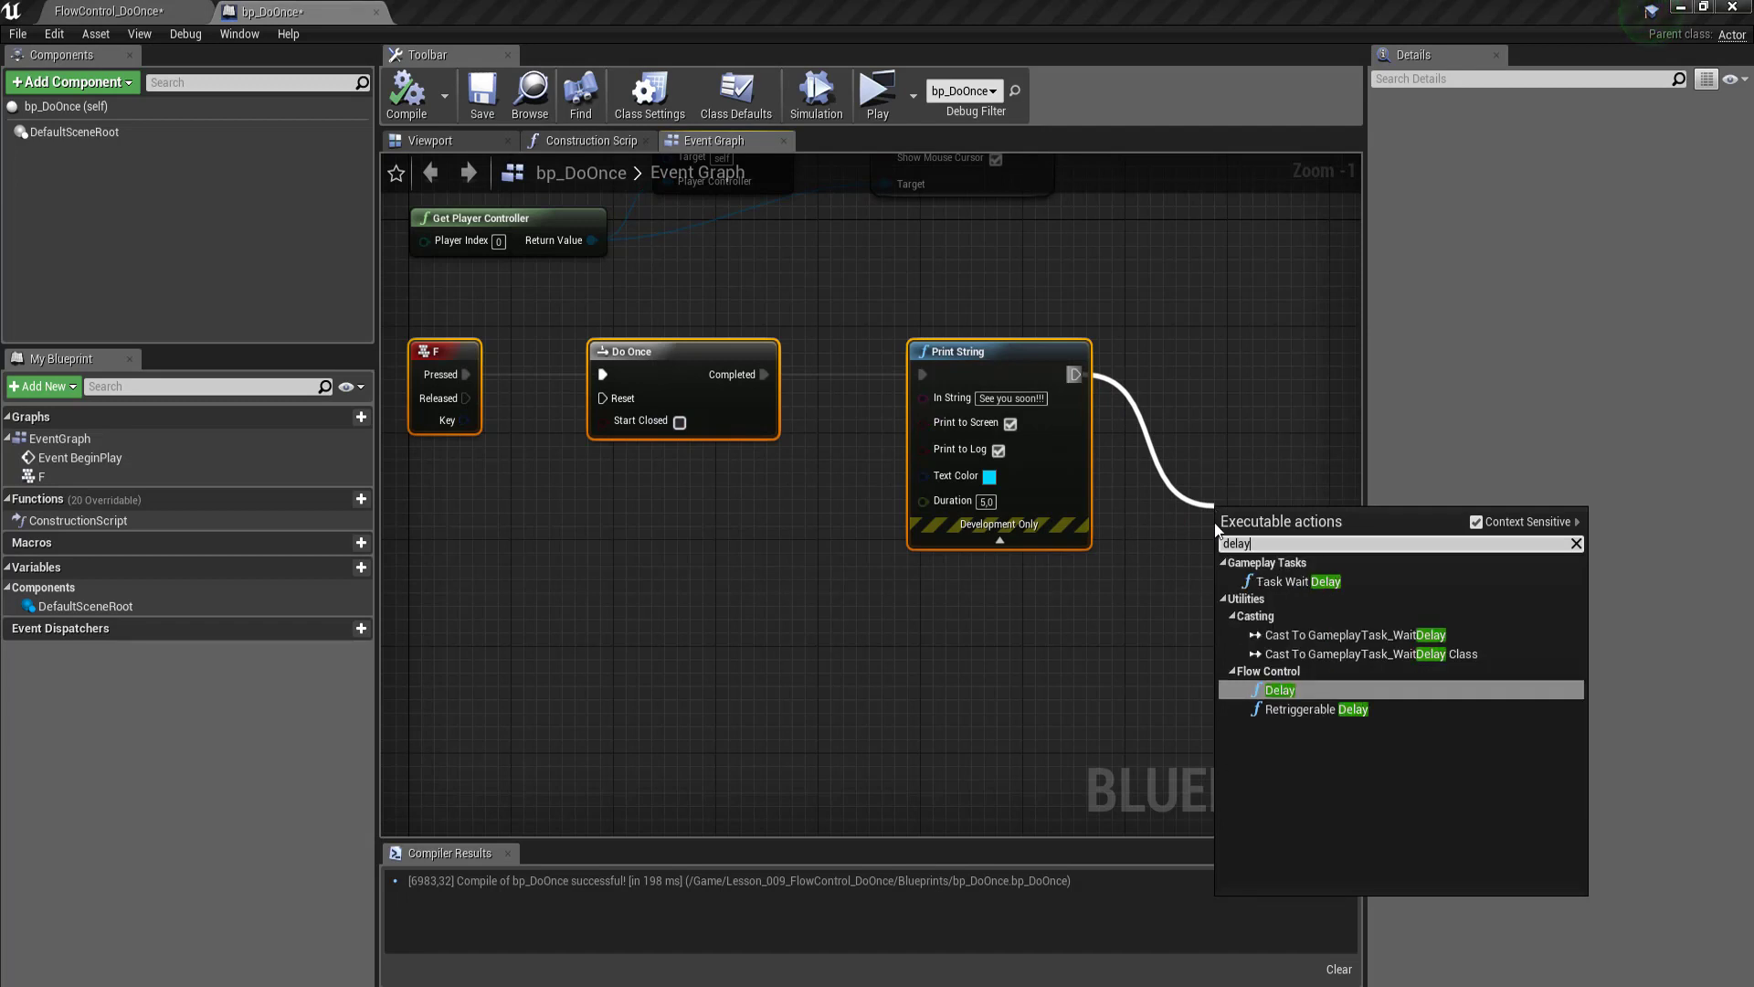
left_click(1299, 692)
scroll(1184, 568, "up", 1)
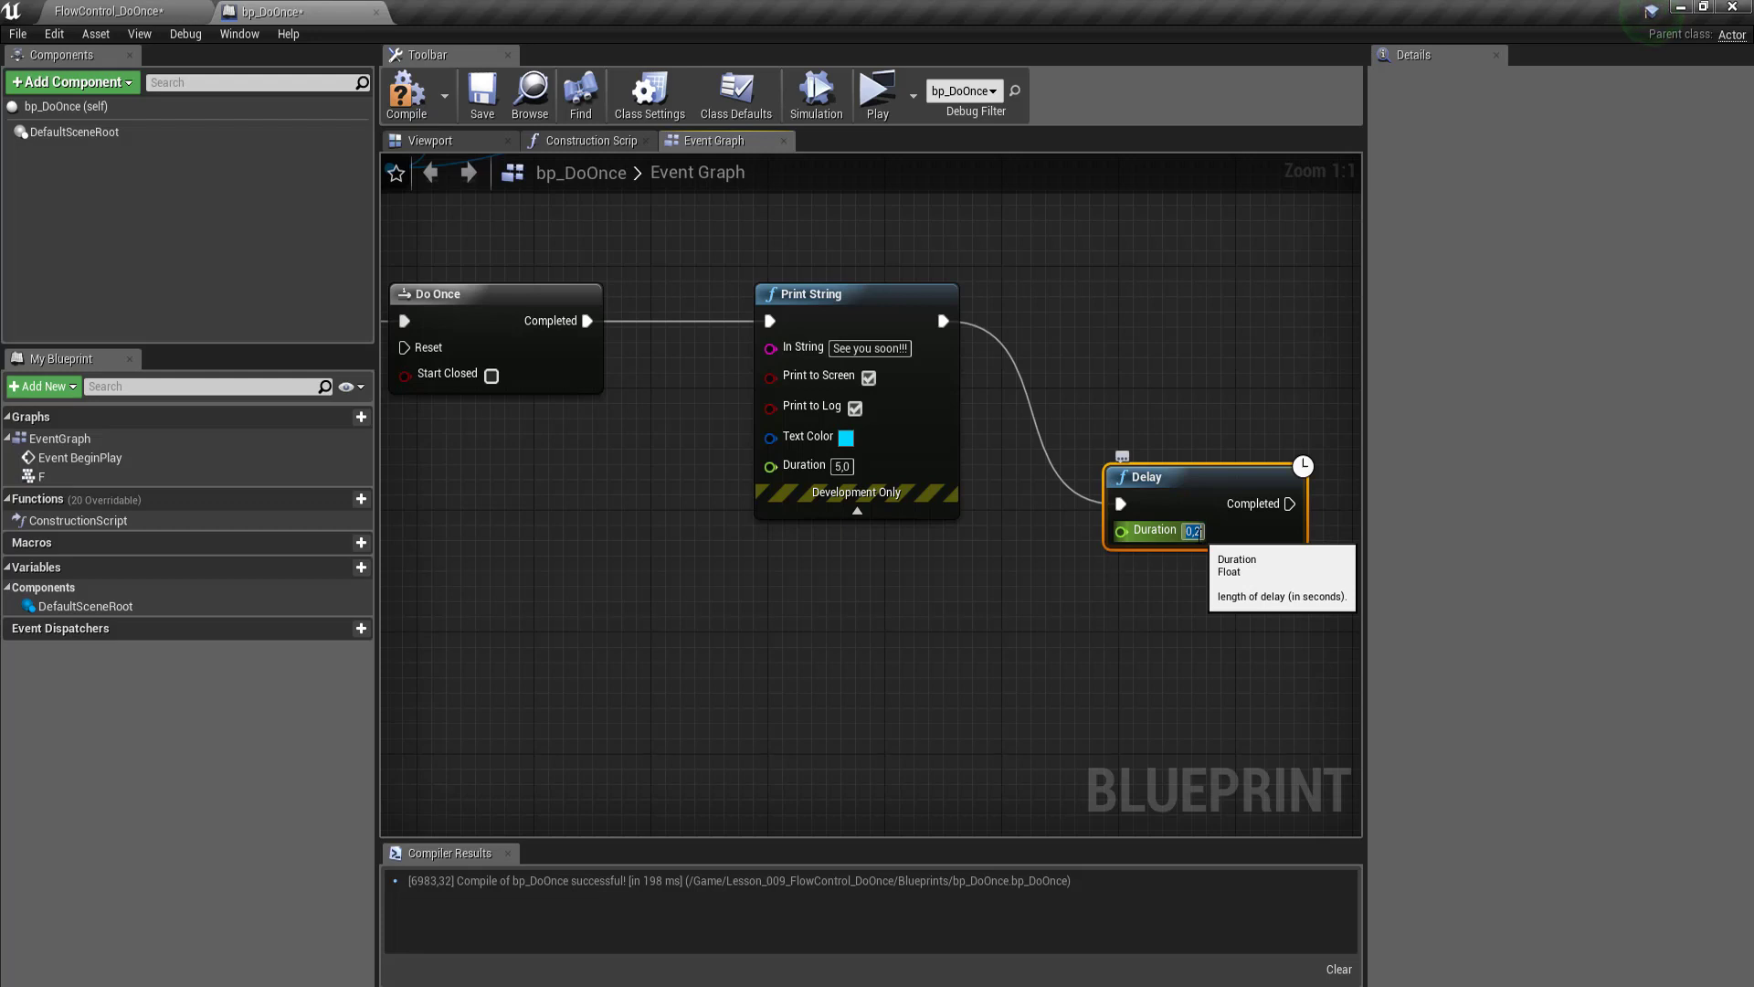
type("10")
key("Return")
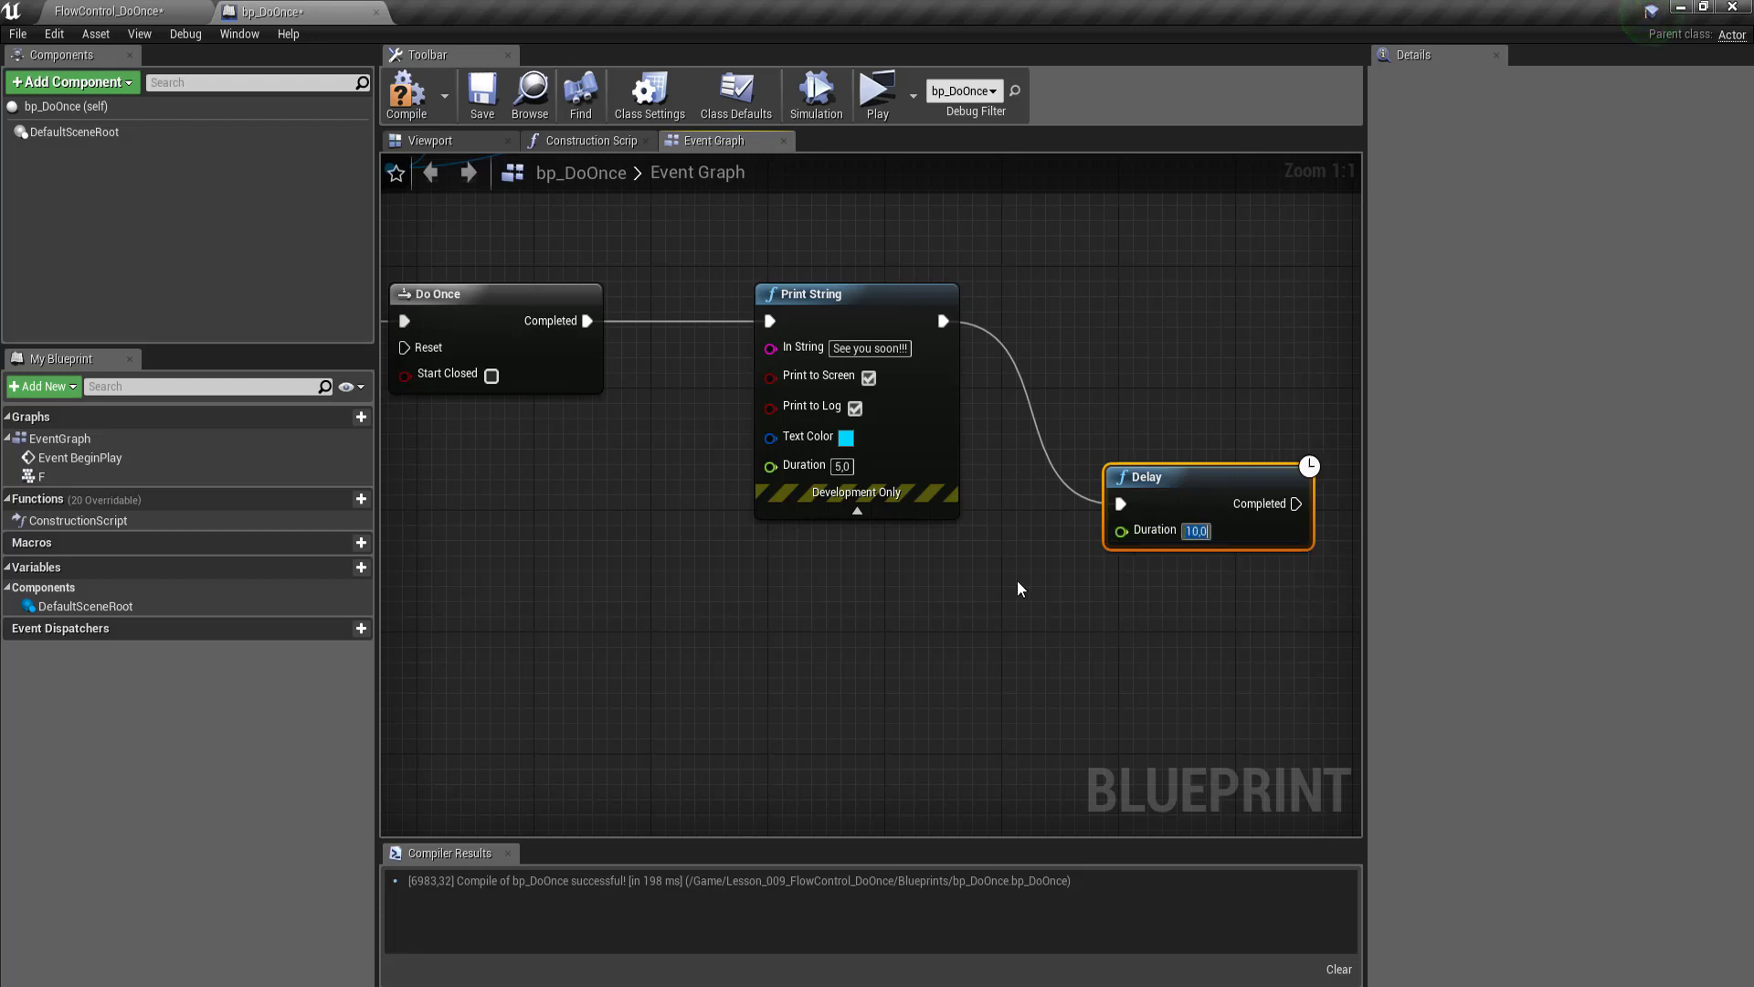
Step: Wire the Delay's Completed output to the Do Once node's Reset input
scroll(1021, 587, "down", 2)
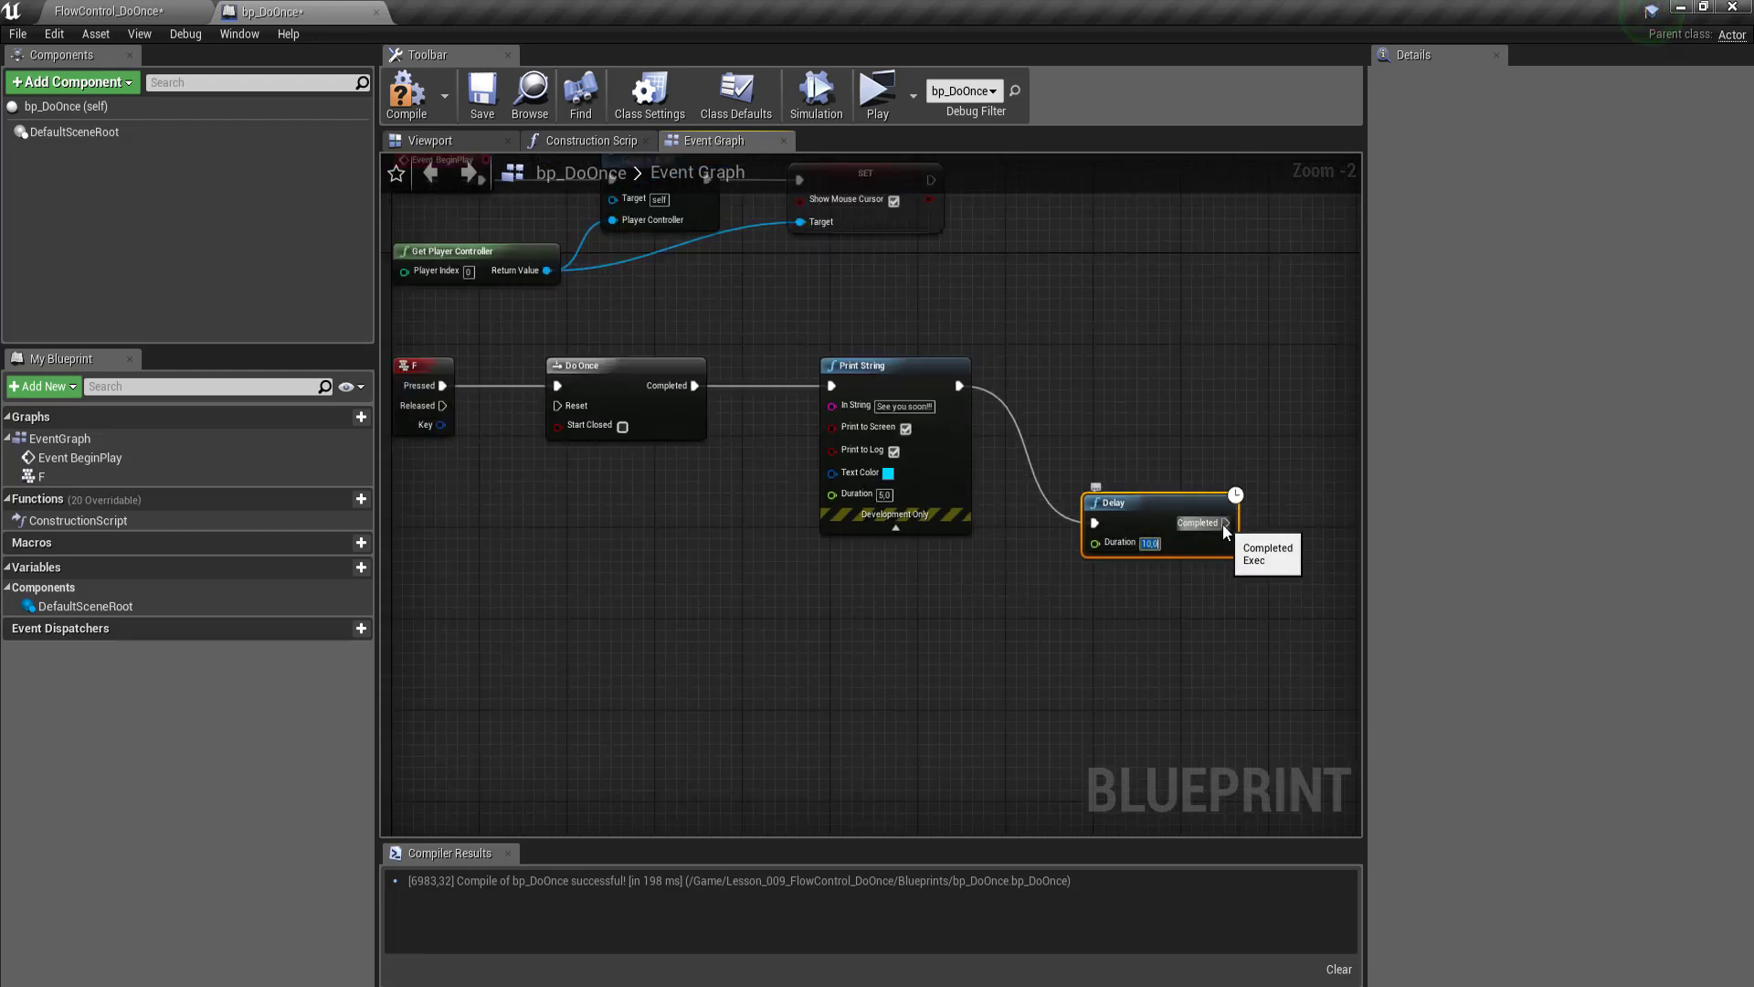
left_click_drag(1225, 524, 558, 403)
scroll(643, 349, "down", 2)
scroll(643, 349, "up", 1)
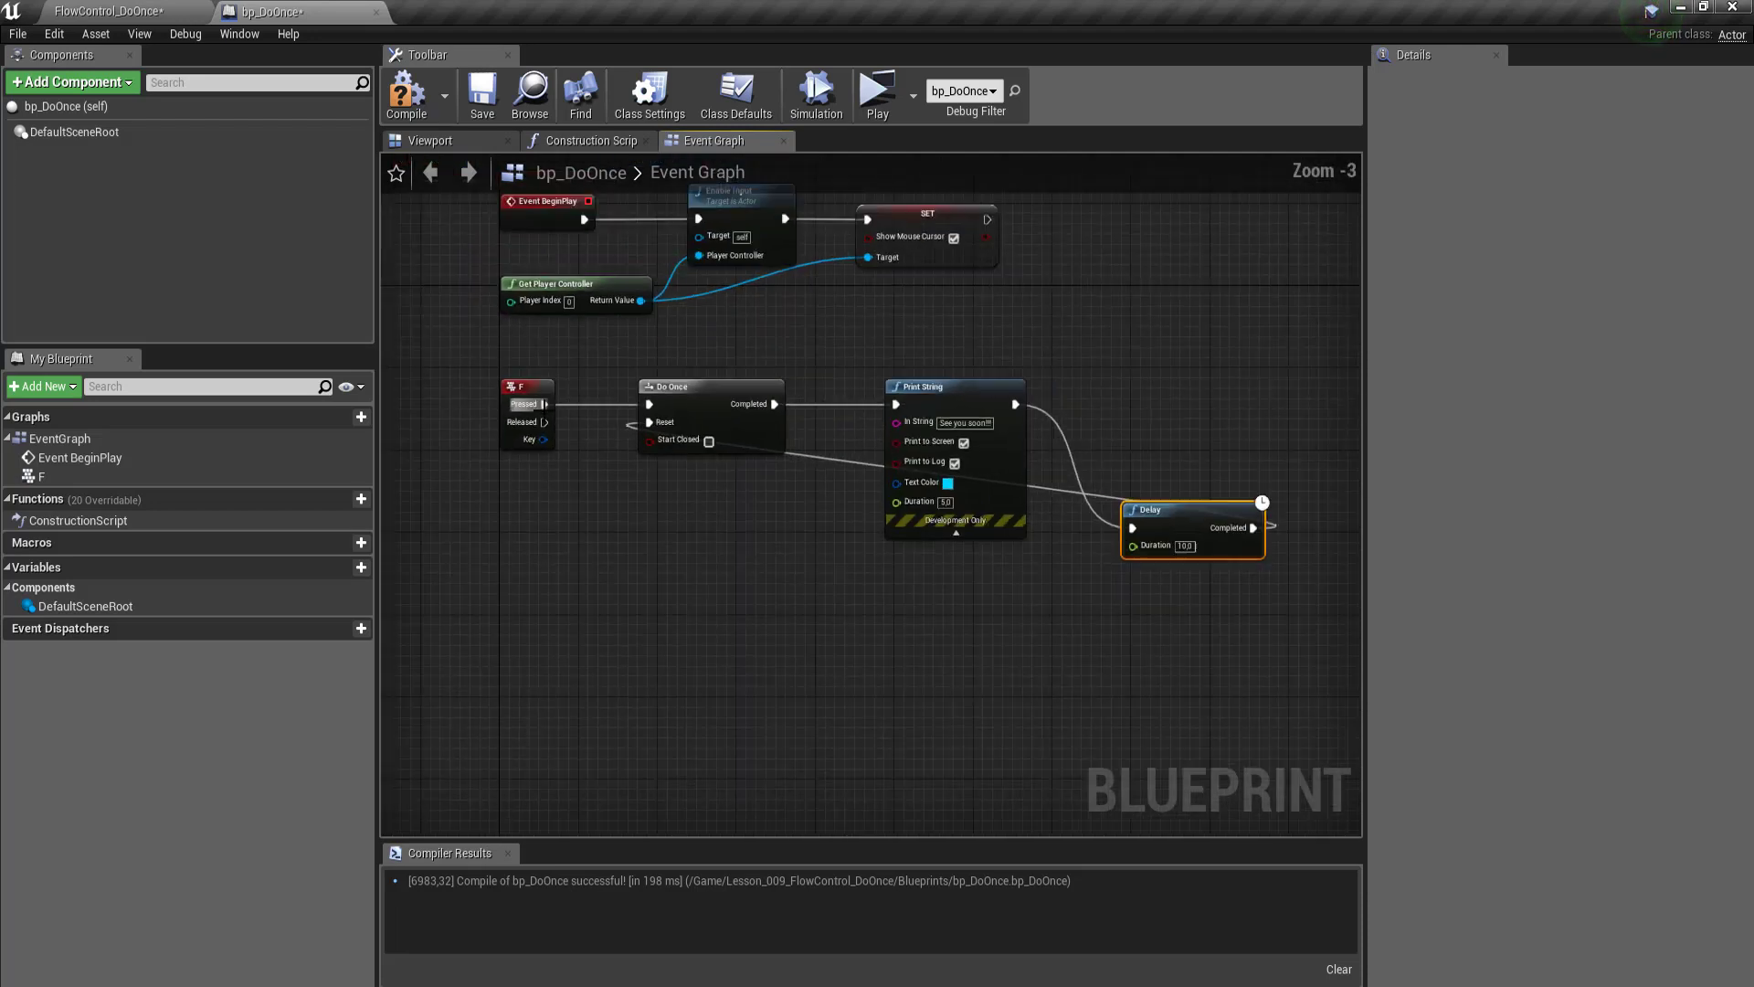
key("Home")
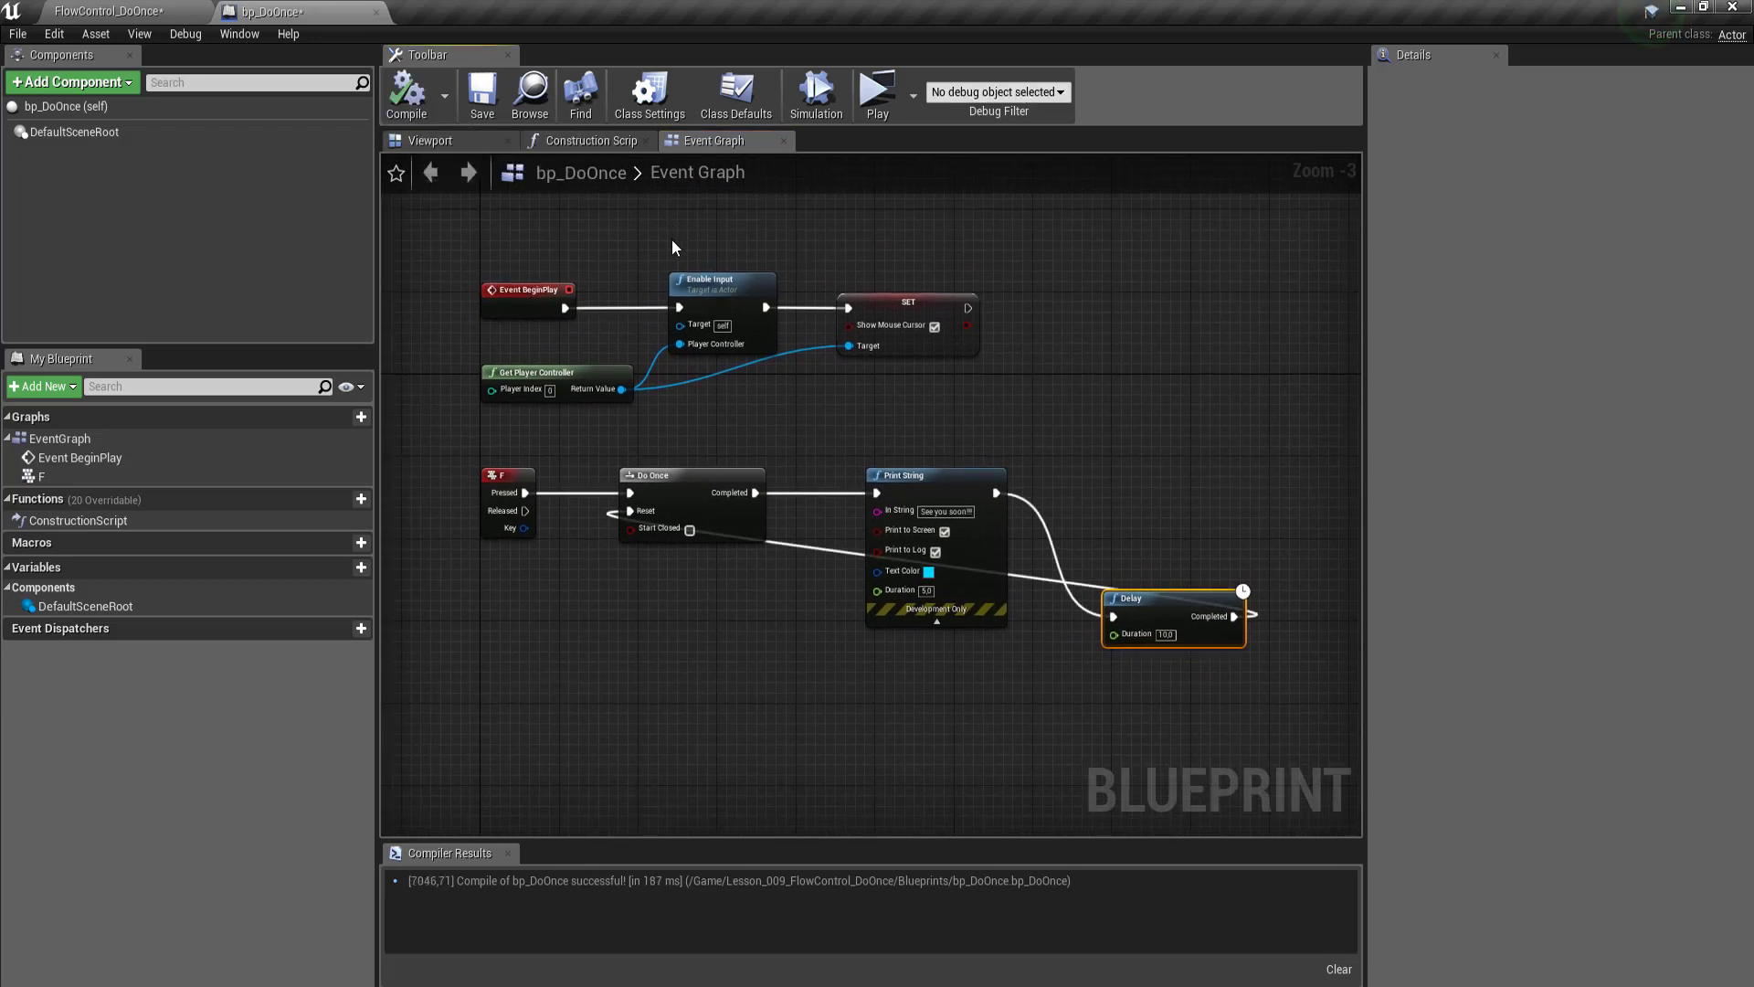
left_click(875, 89)
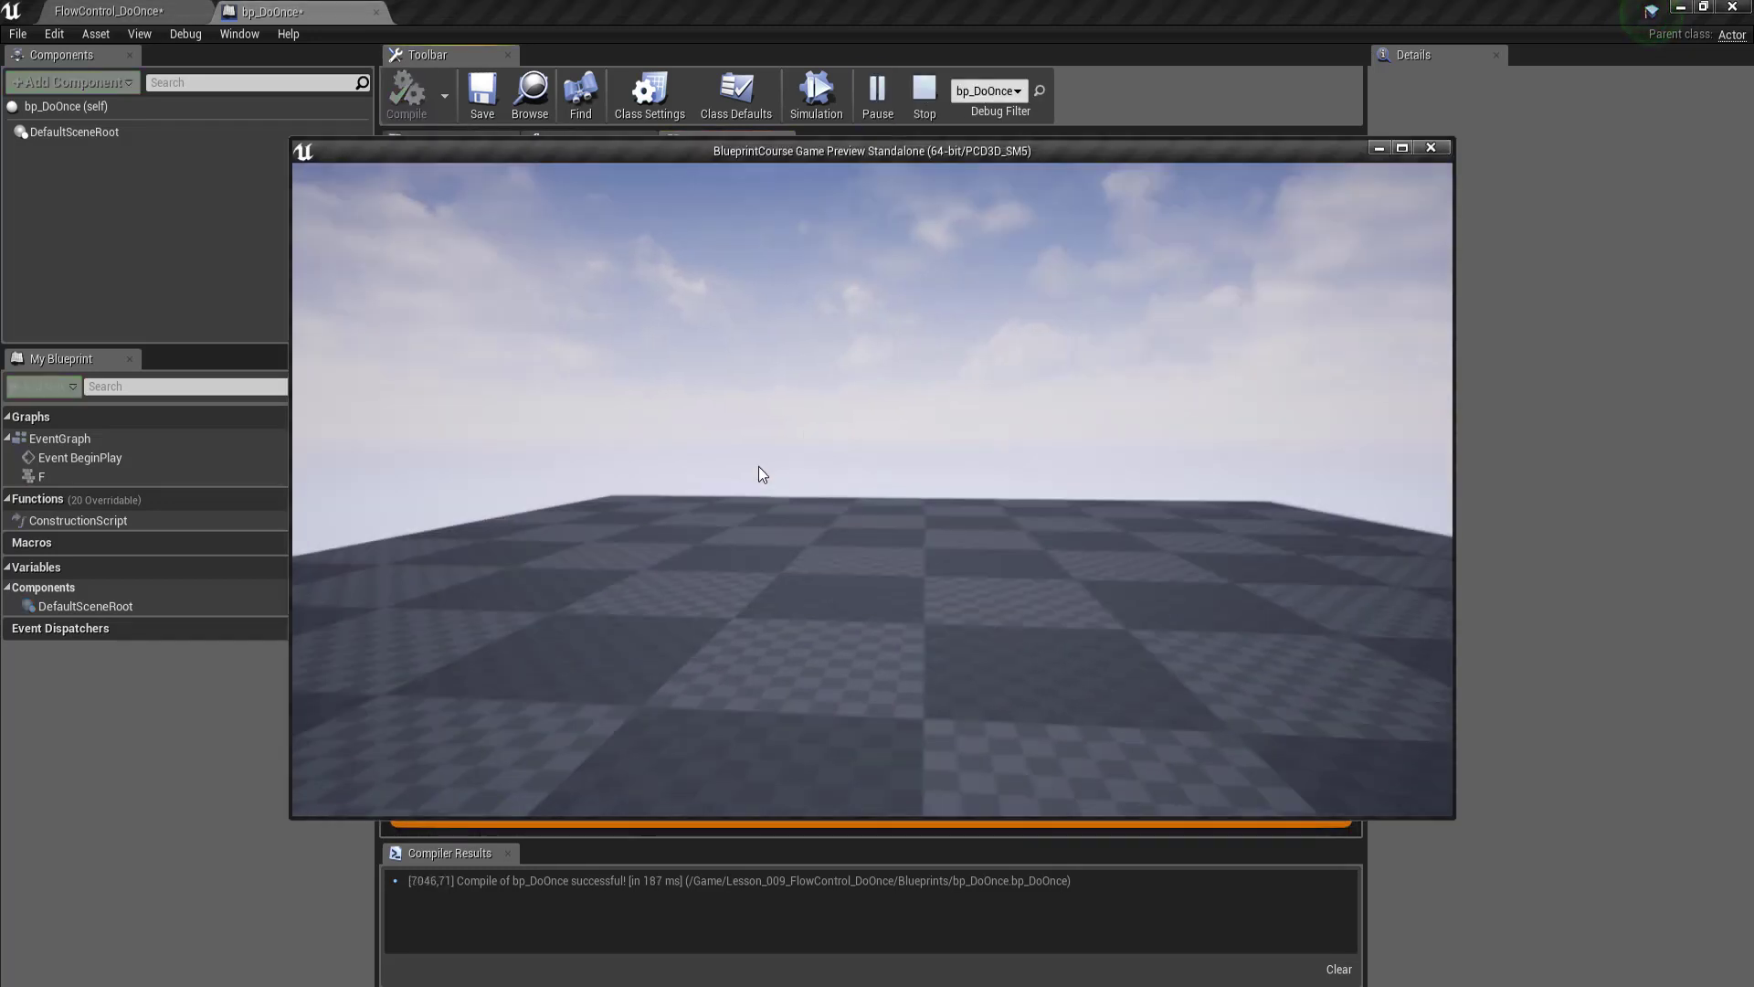
key("f")
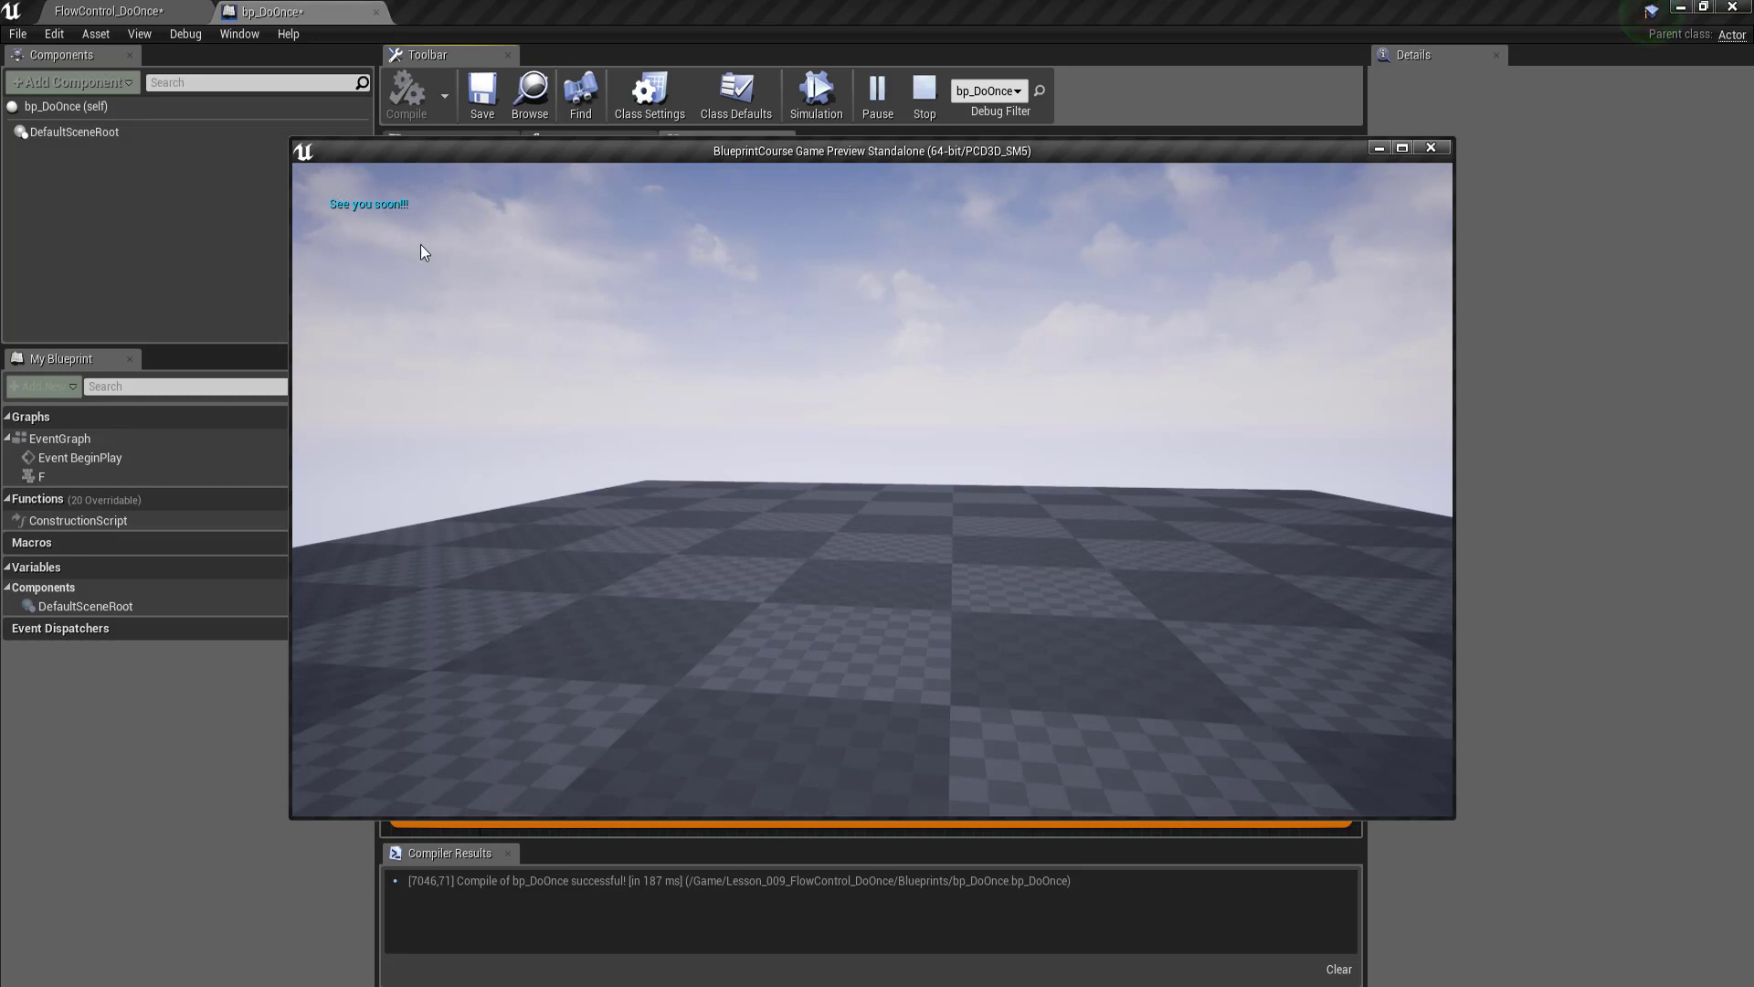
Step: Close the game preview and recompile with the 1.0-second Print String duration
left_click(1429, 148)
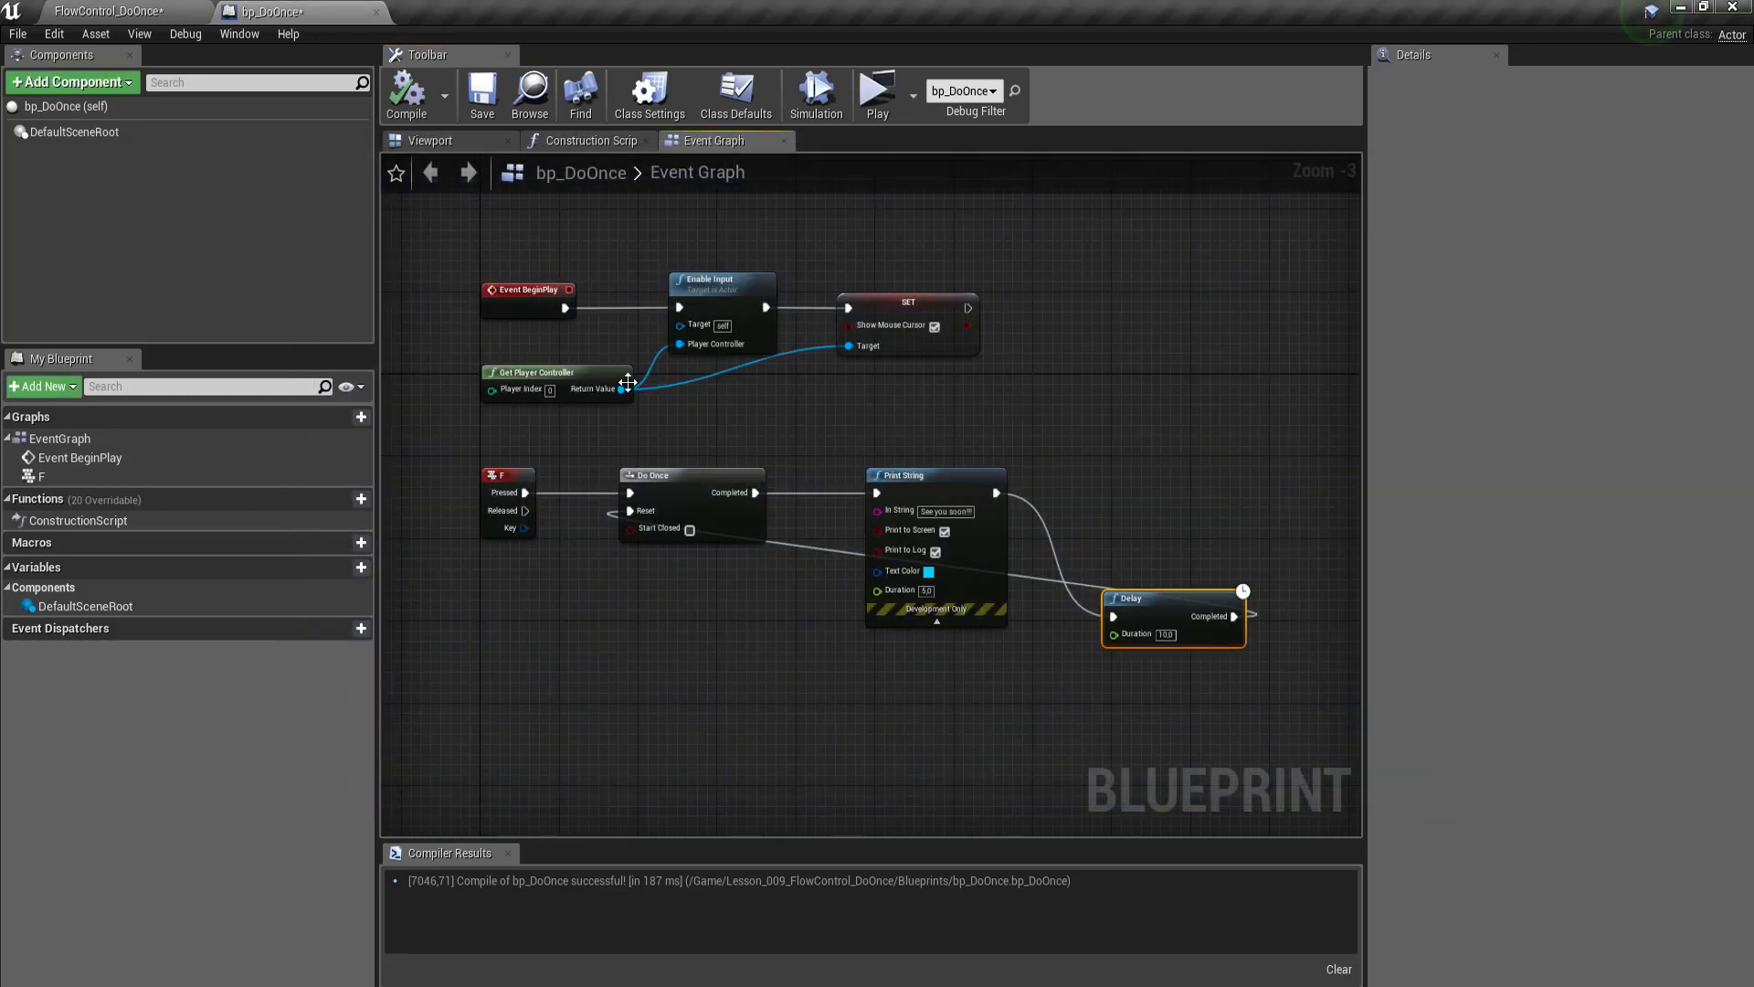
scroll(782, 486, "up", 2)
scroll(633, 378, "up", 1)
type("1")
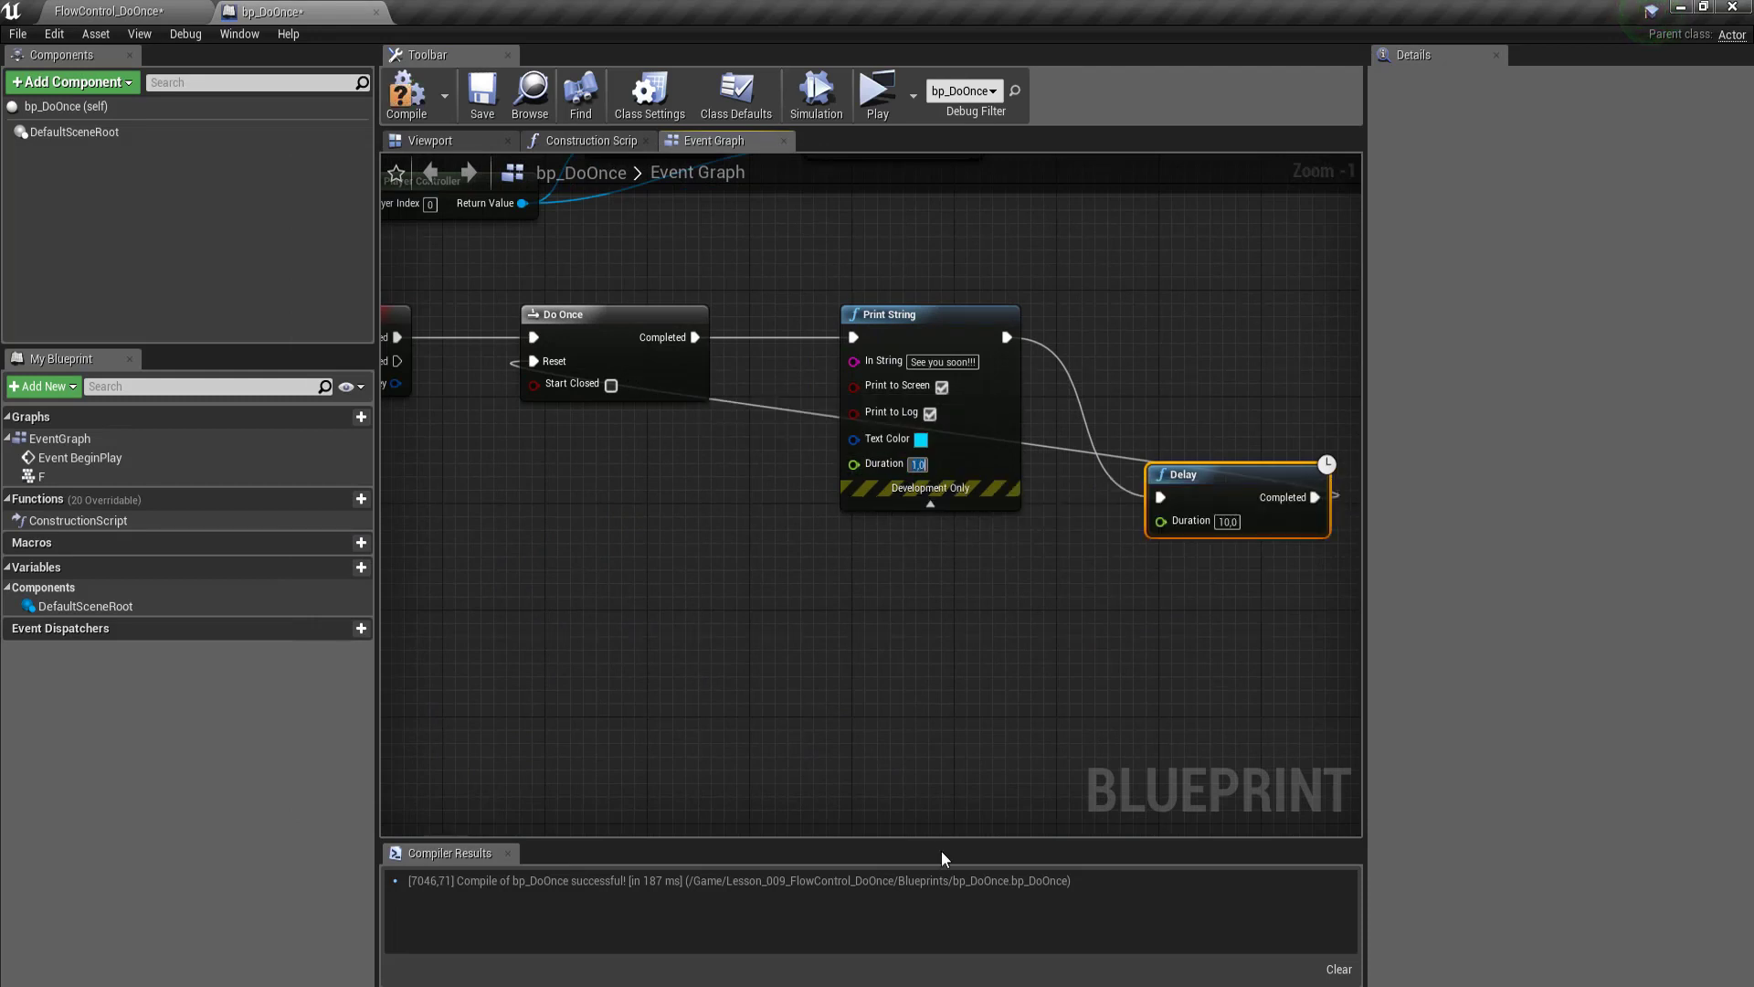
left_click(406, 89)
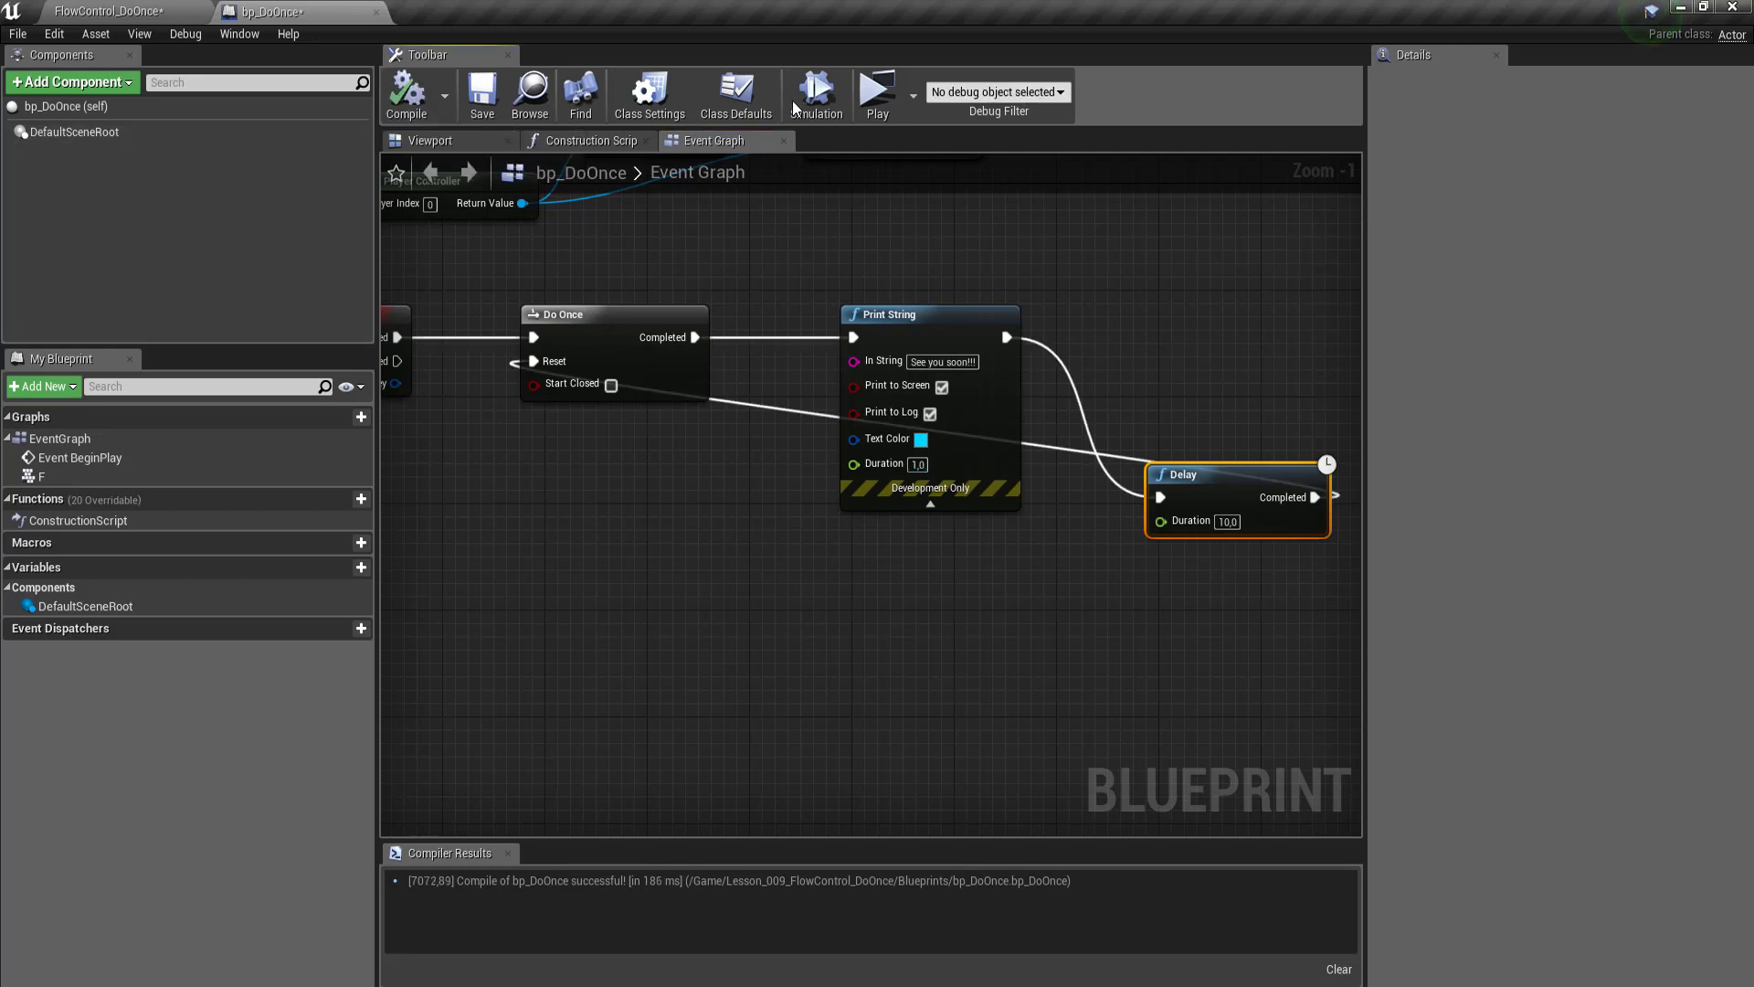
Step: Play-test in a standalone preview, watch the Delay countdown in the graph, then close it
left_click(875, 89)
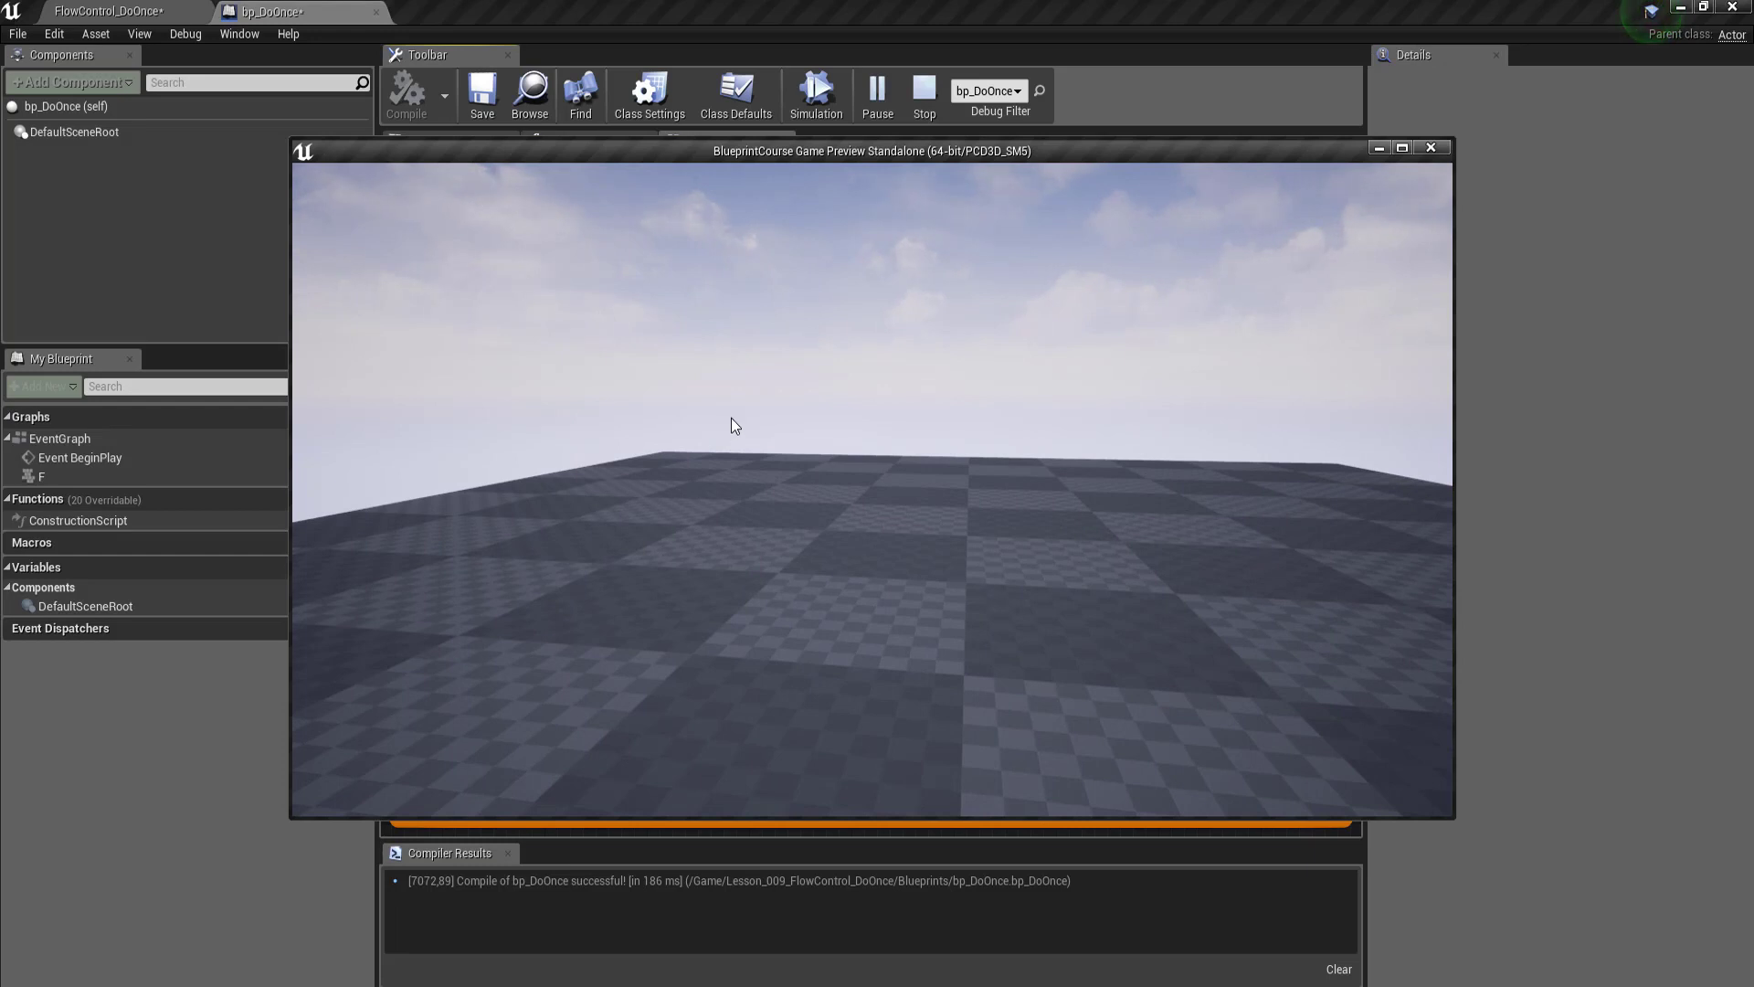
left_click_drag(740, 152, 542, 598)
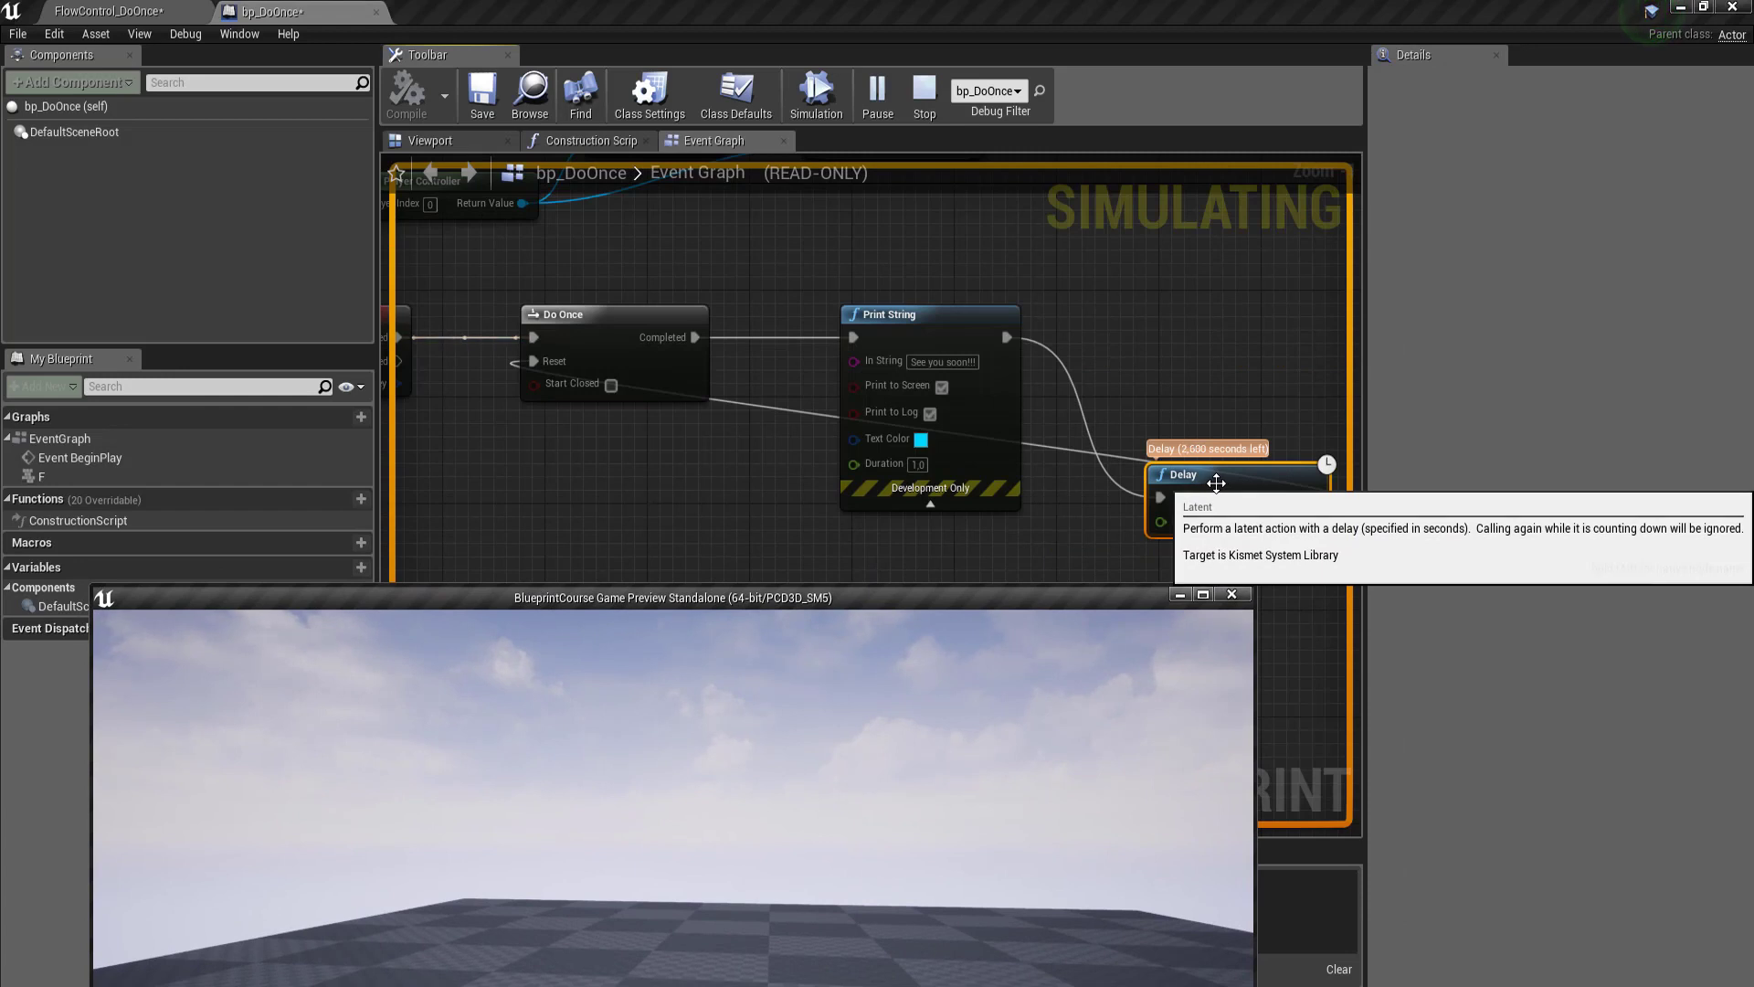
left_click_drag(723, 596, 833, 278)
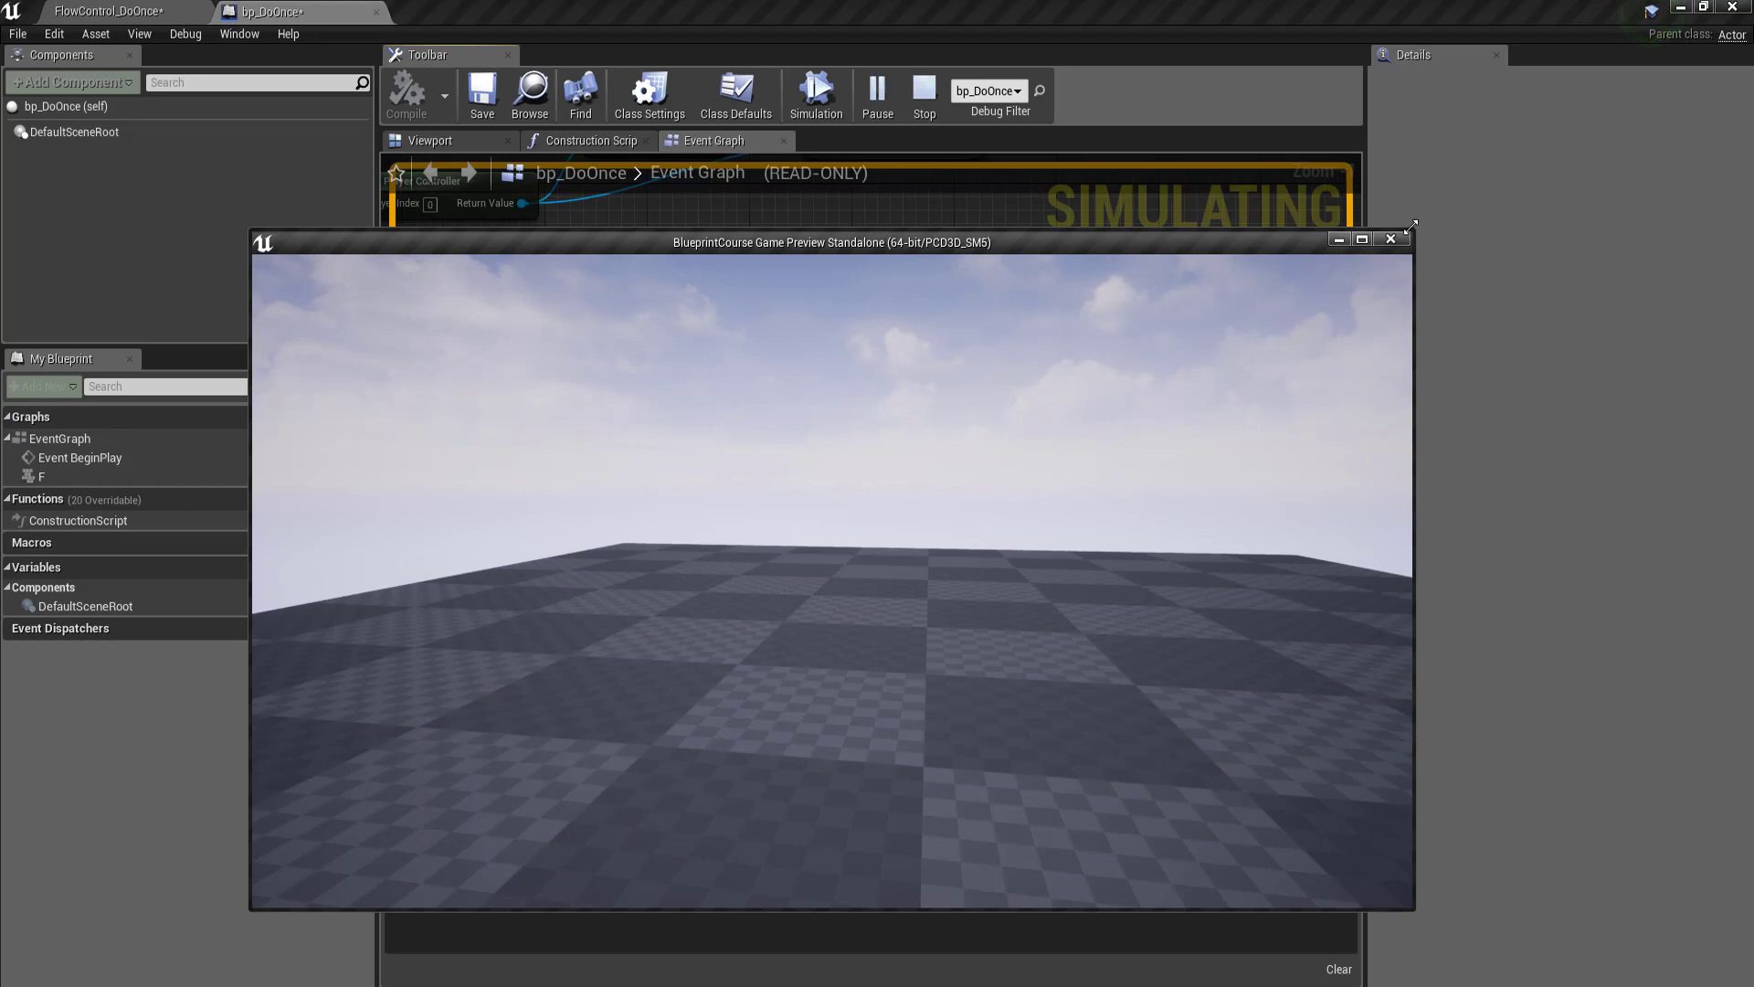
left_click(1389, 243)
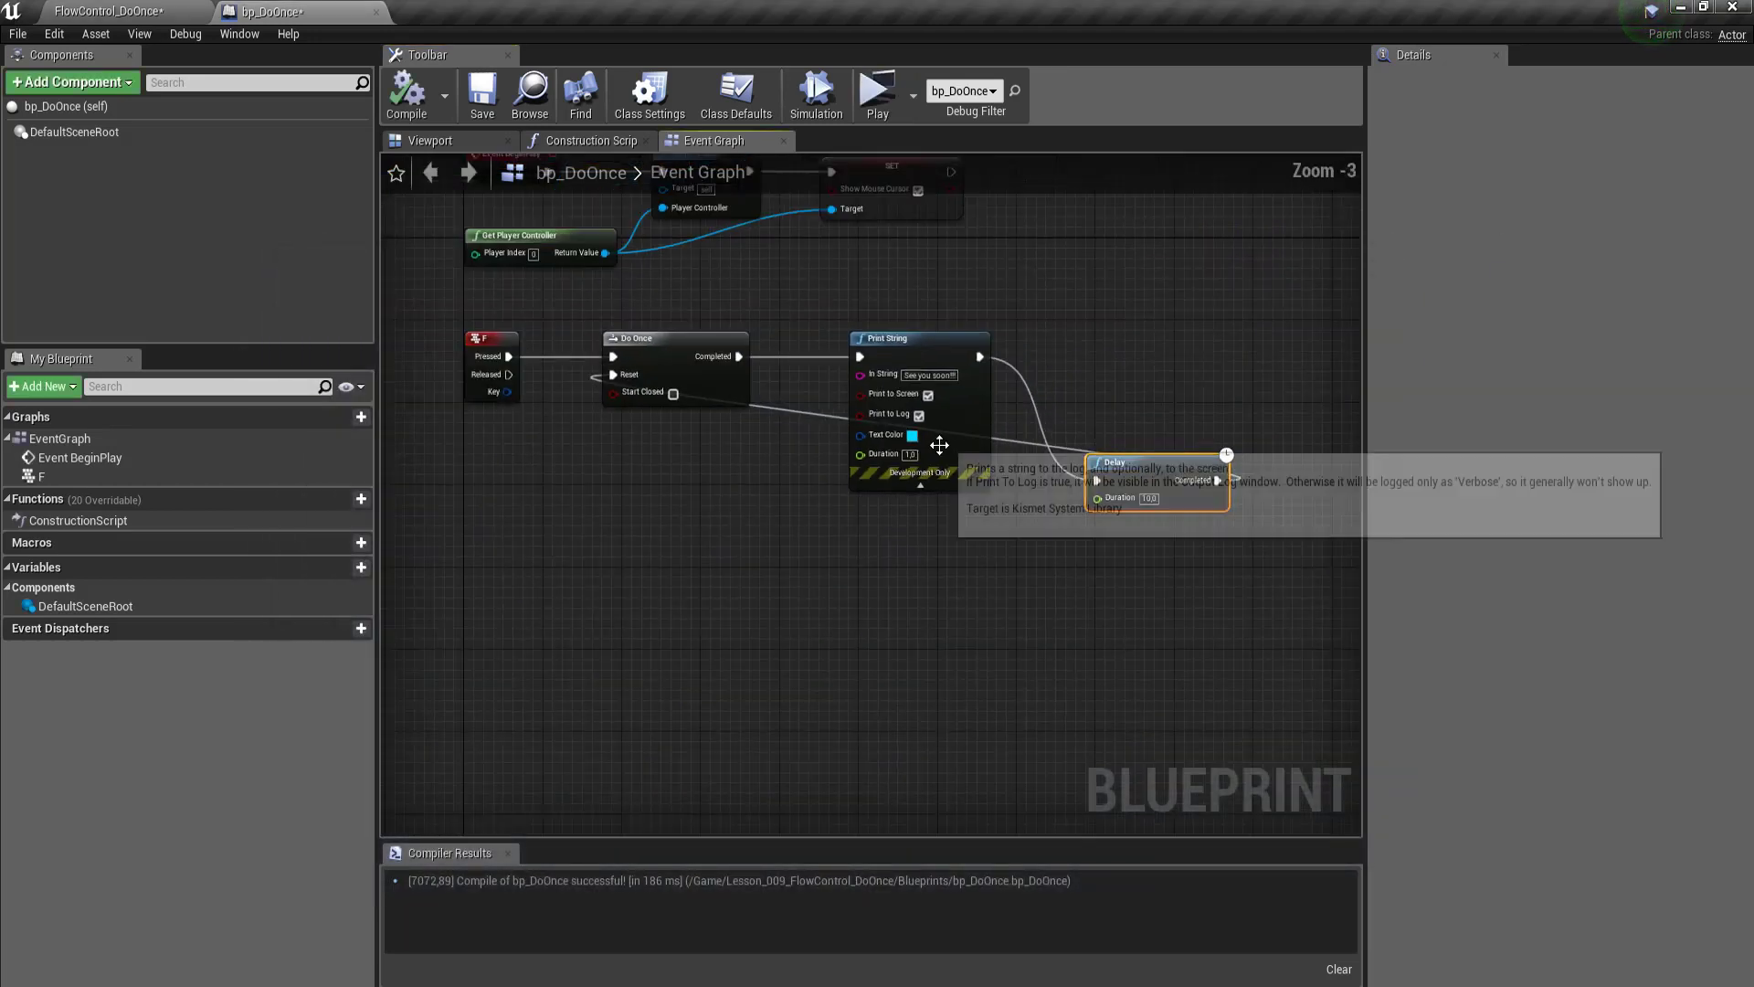
Step: Try moving the Do Once, Print String and Delay nodes, then undo the move
scroll(699, 430, "up", 1)
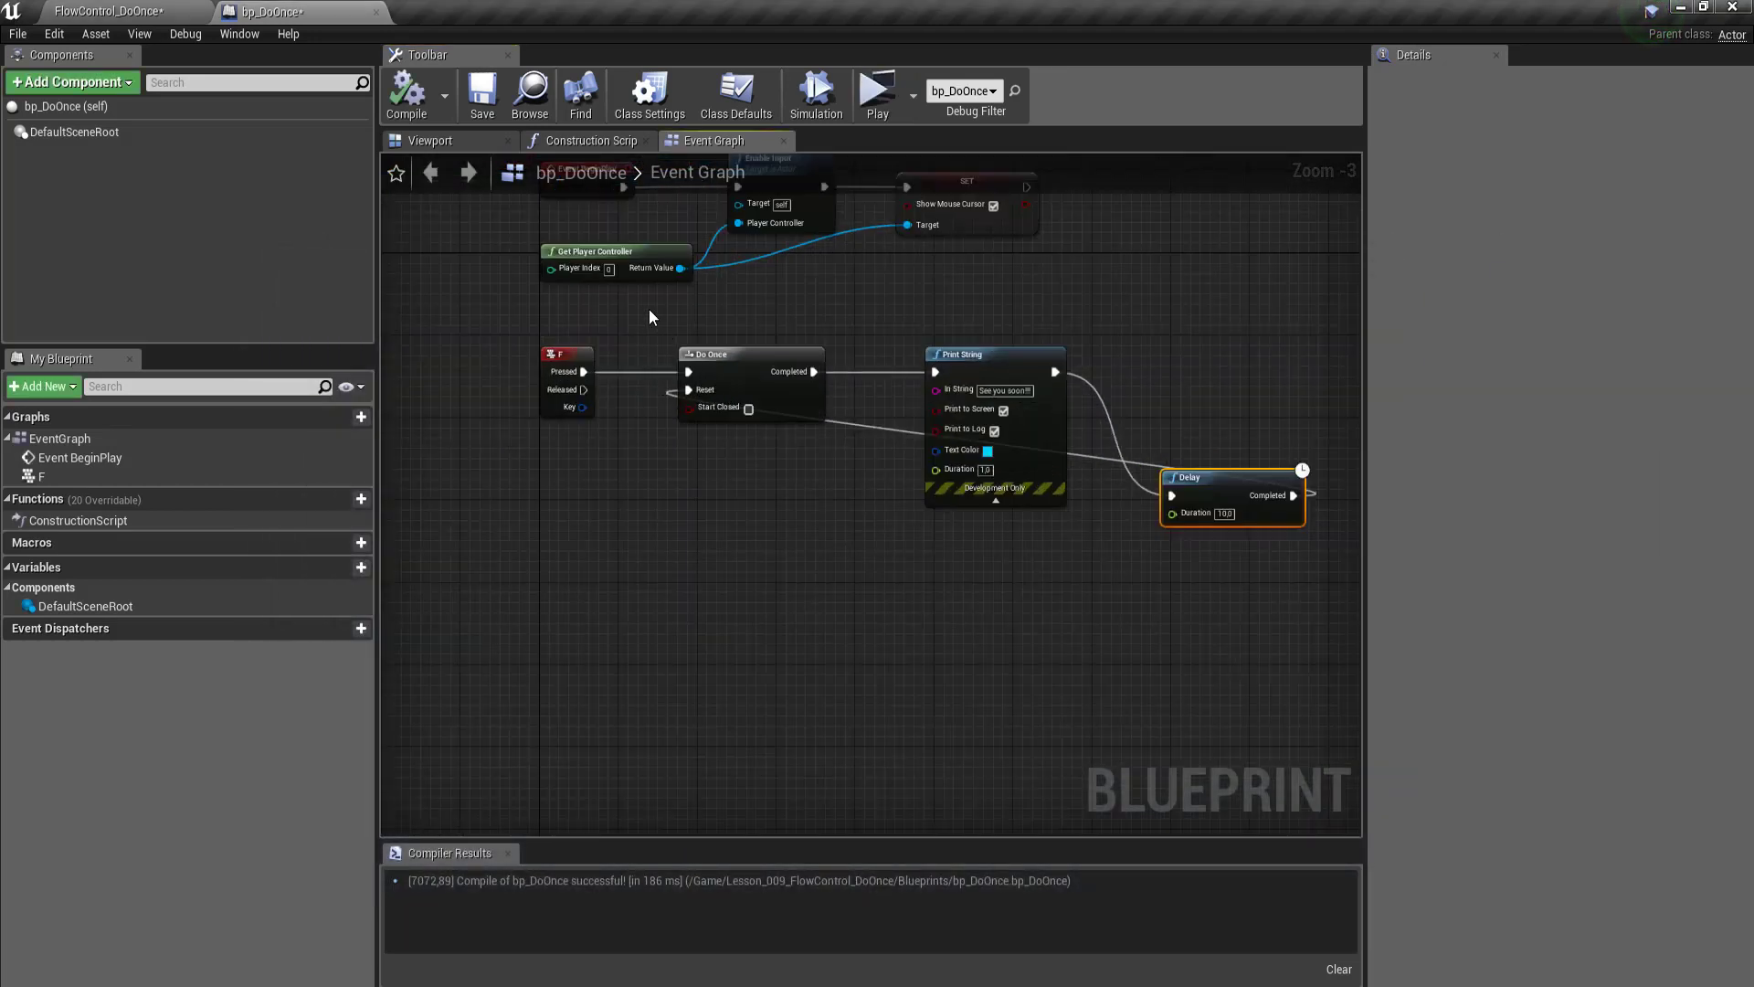
mouse_move(649, 303)
left_mouse_down()
mouse_move(819, 482)
mouse_move(1330, 643)
left_mouse_up()
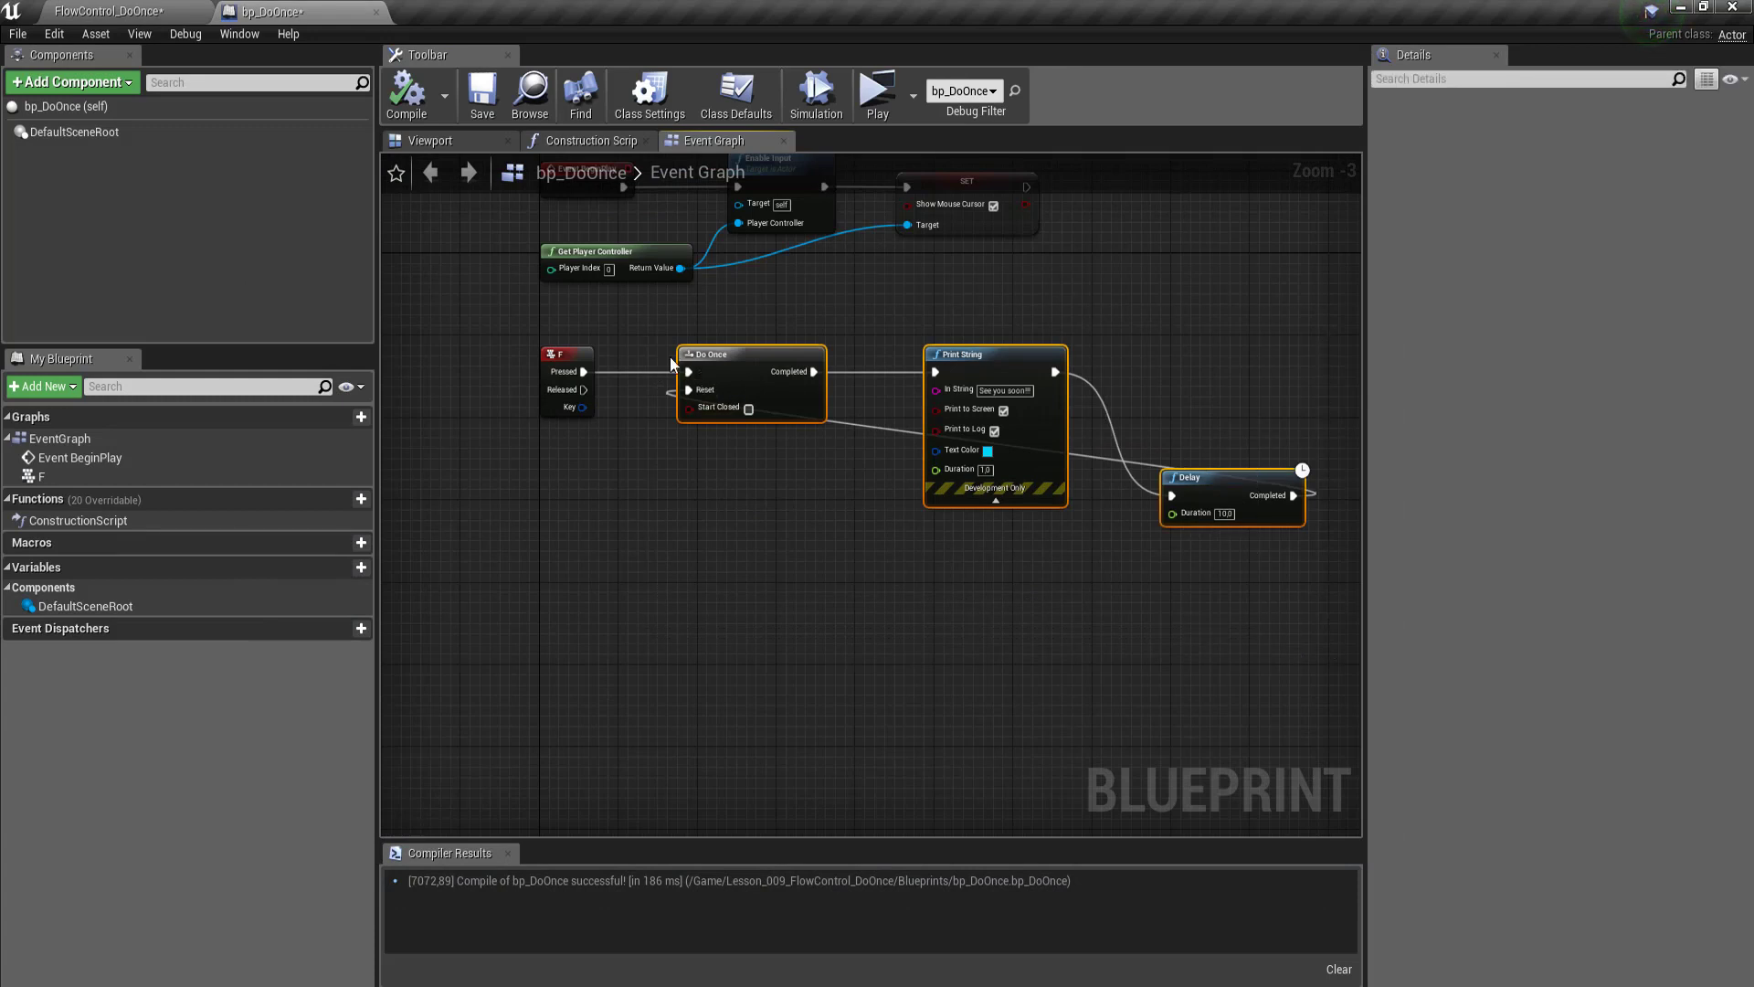
right_click_drag(947, 466, 837, 442)
left_click_drag(1096, 463, 1135, 443)
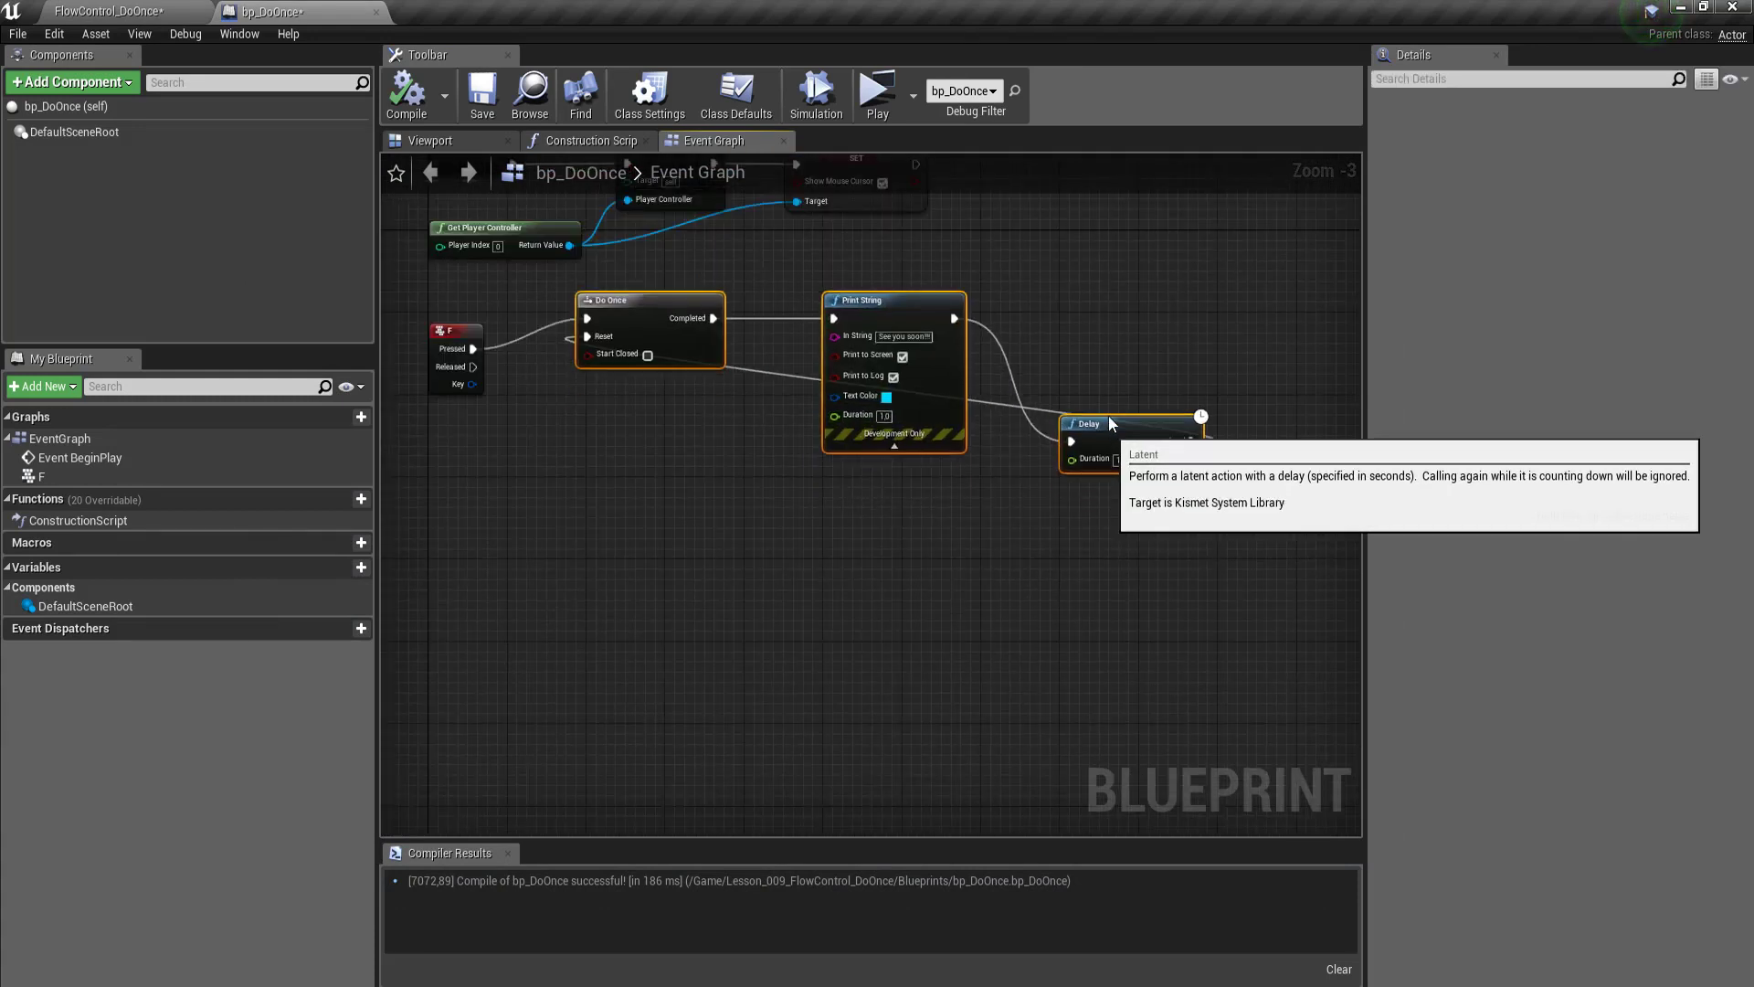
key("ctrl+z")
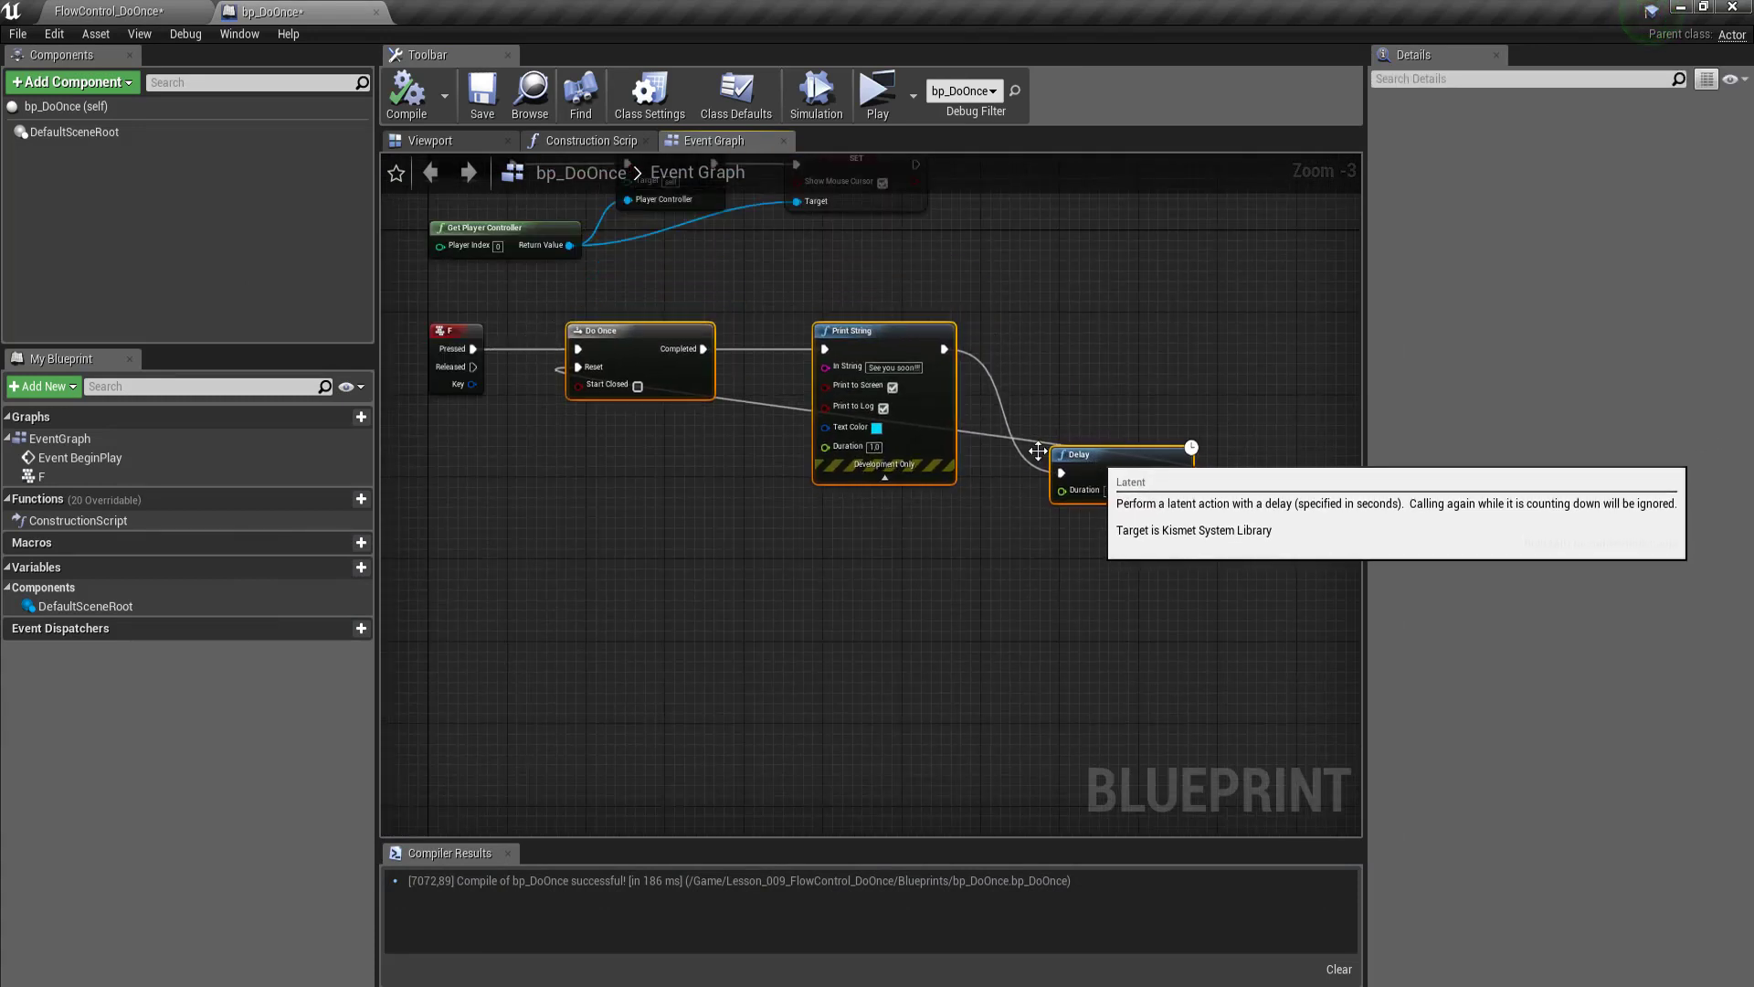
scroll(749, 468, "down", 2)
scroll(675, 424, "up", 3)
scroll(732, 489, "down", 2)
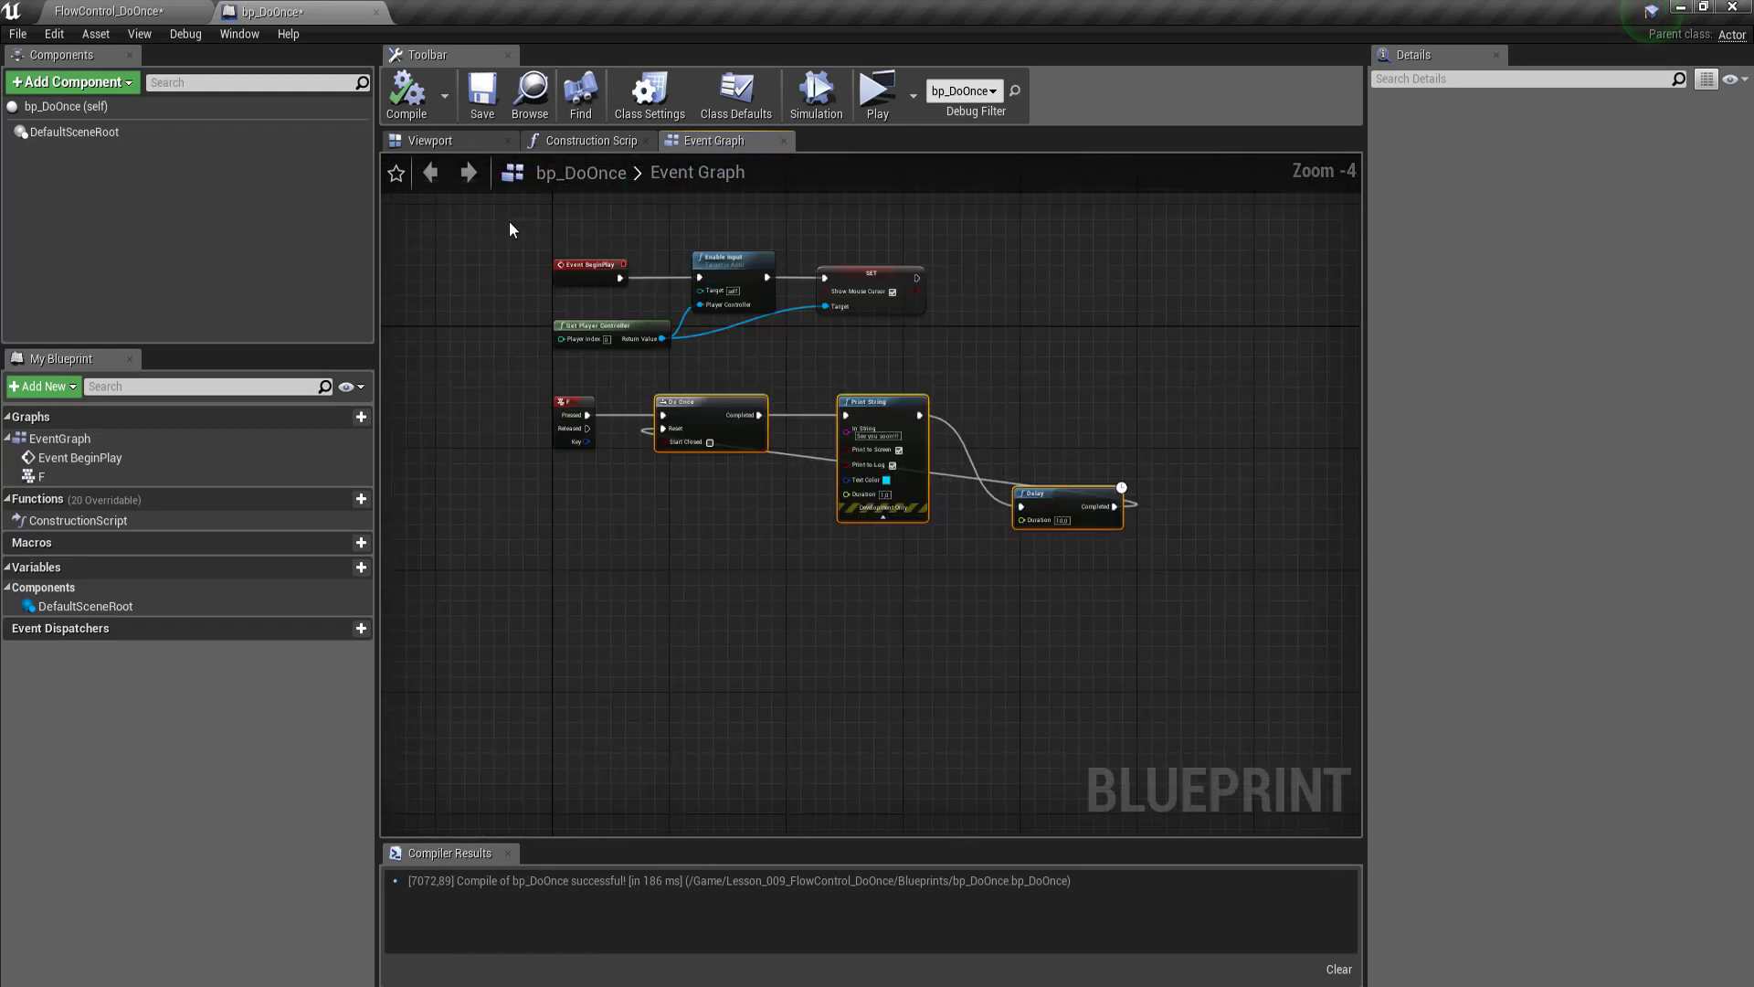
Step: Wrap the three BeginPlay setup nodes in a comment titled Input
left_click_drag(509, 223, 999, 370)
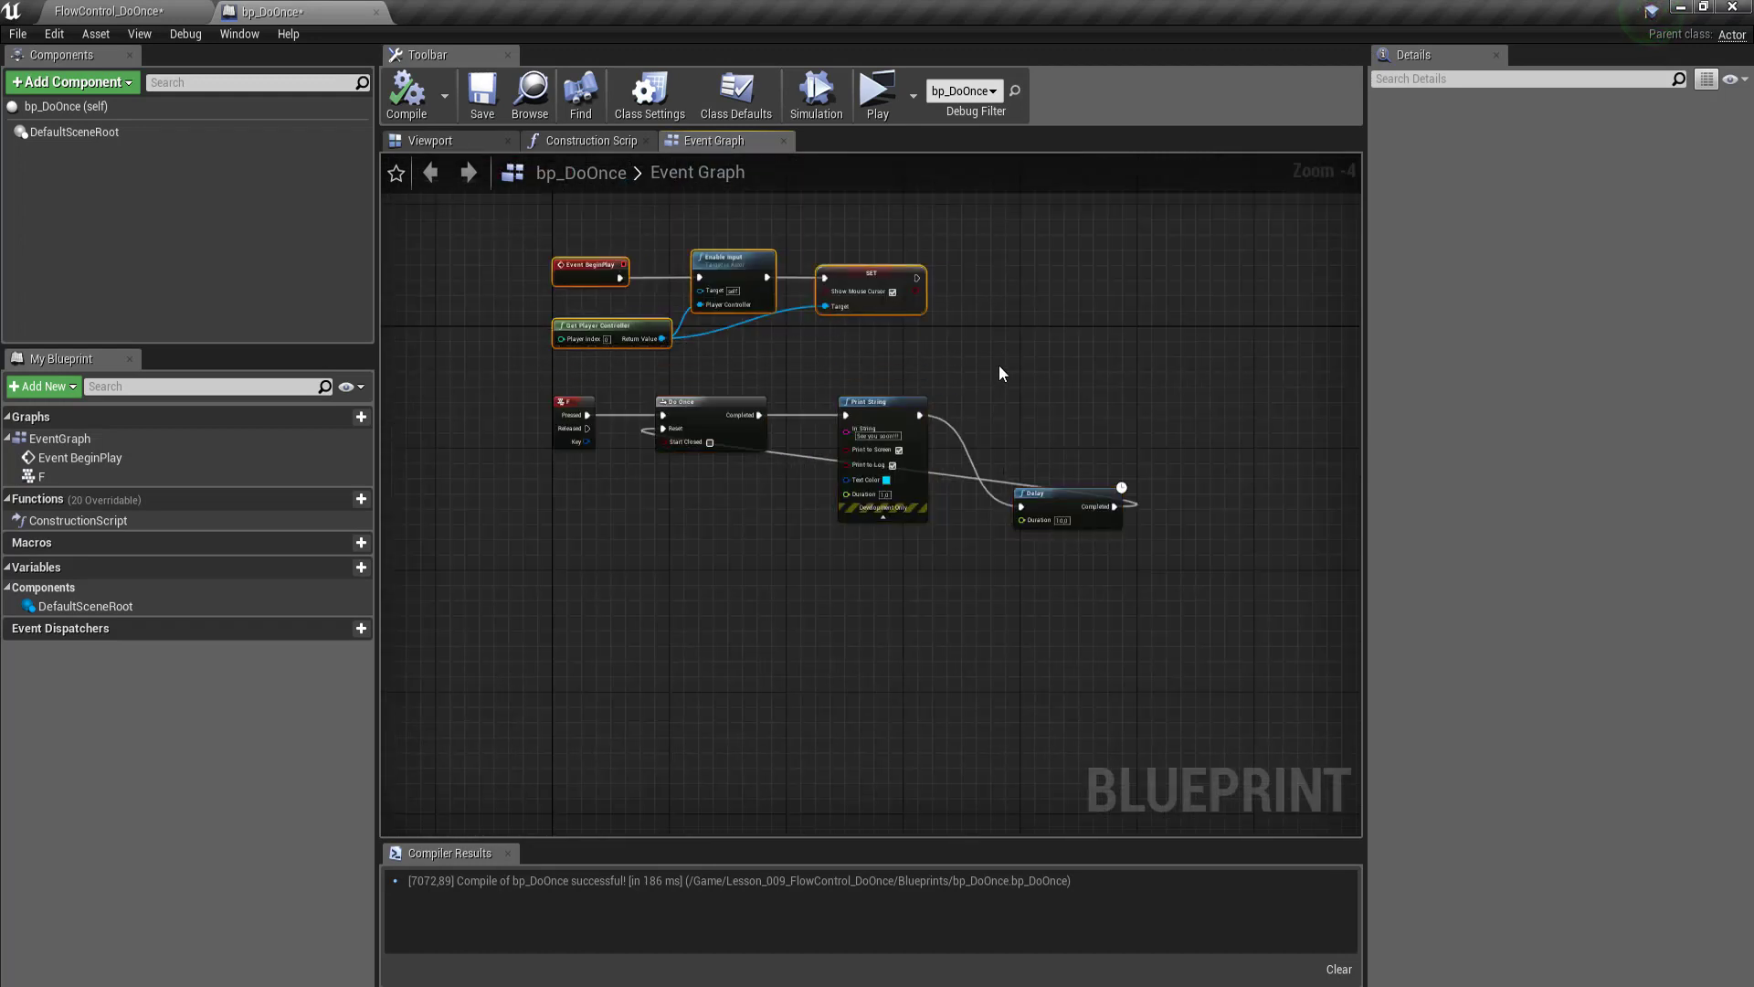
key("c")
type("Input")
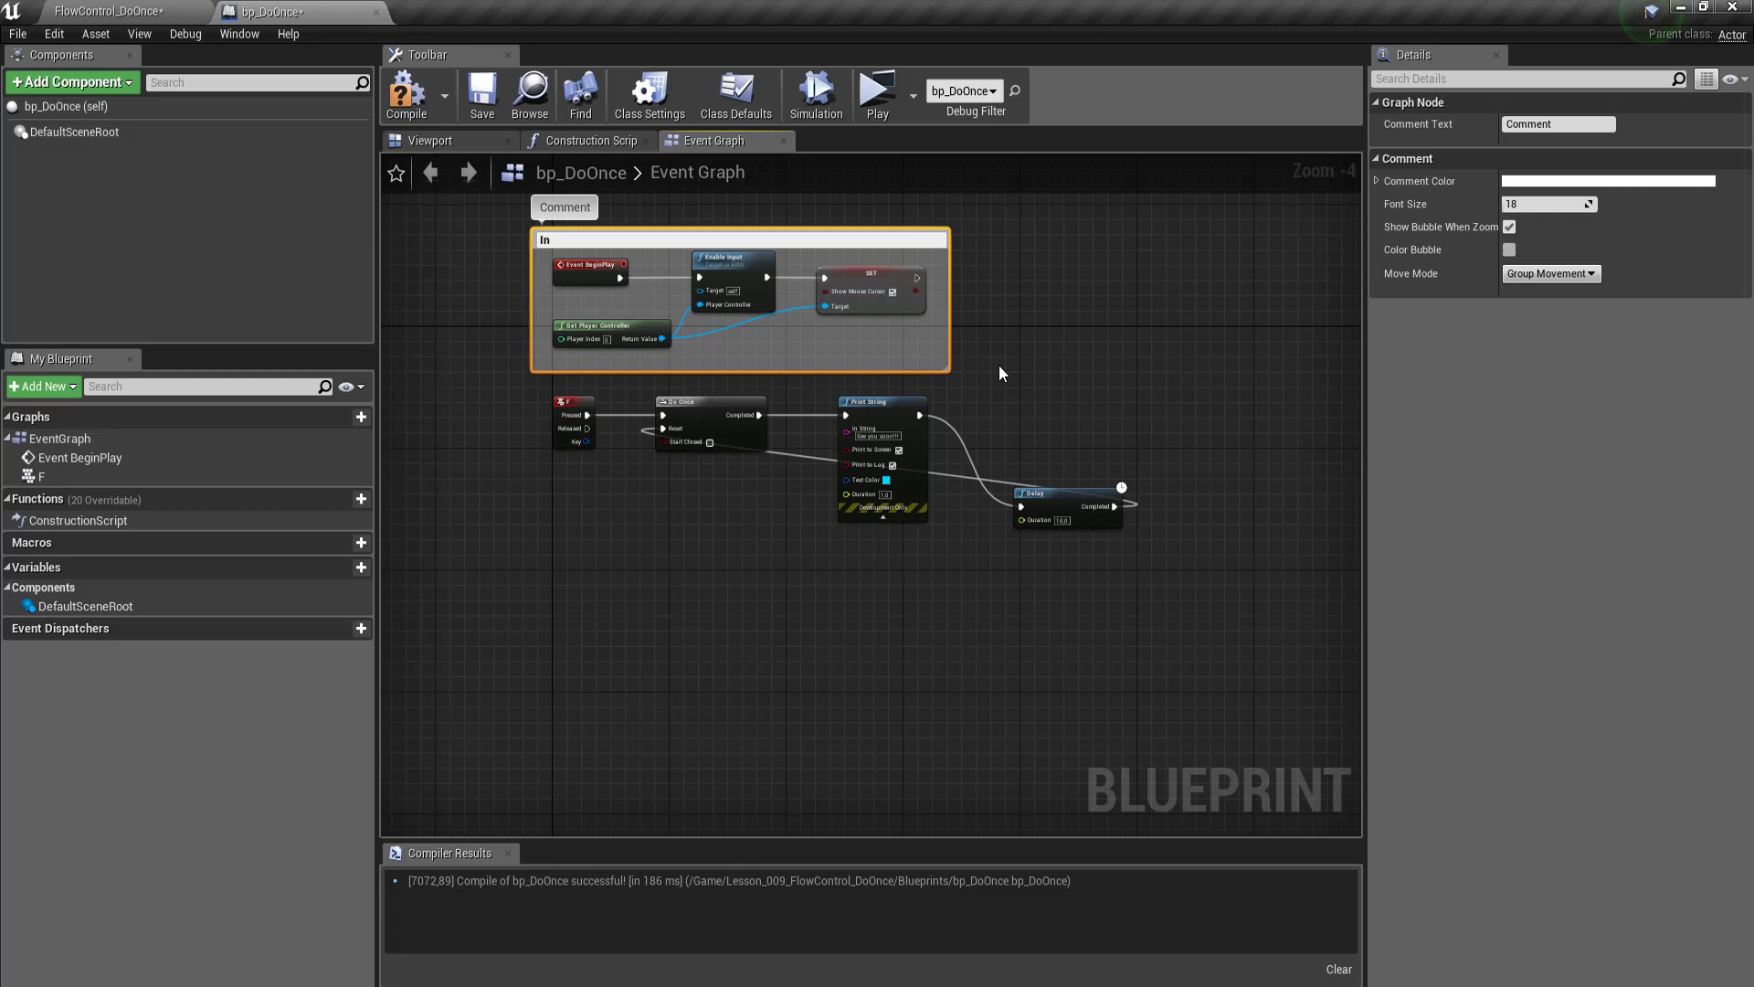
key("Return")
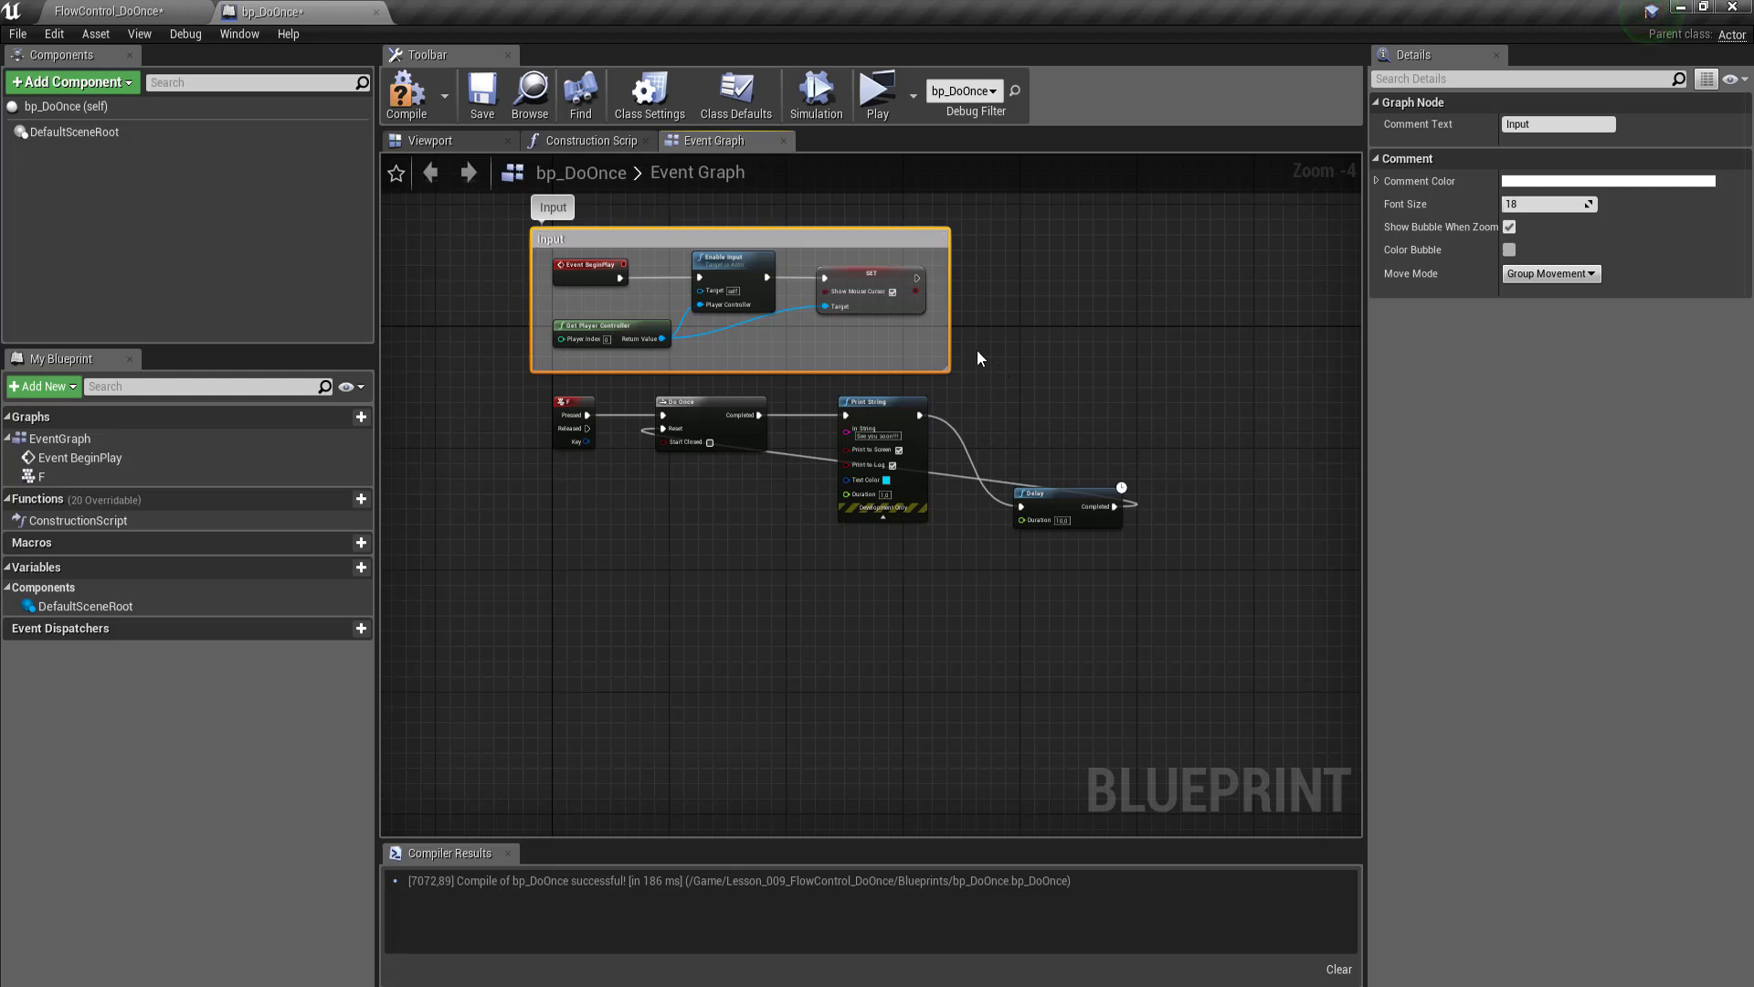
Step: Move the F, Do Once, Print String and Delay nodes down and start a comment for them
left_click_drag(496, 387, 1243, 601)
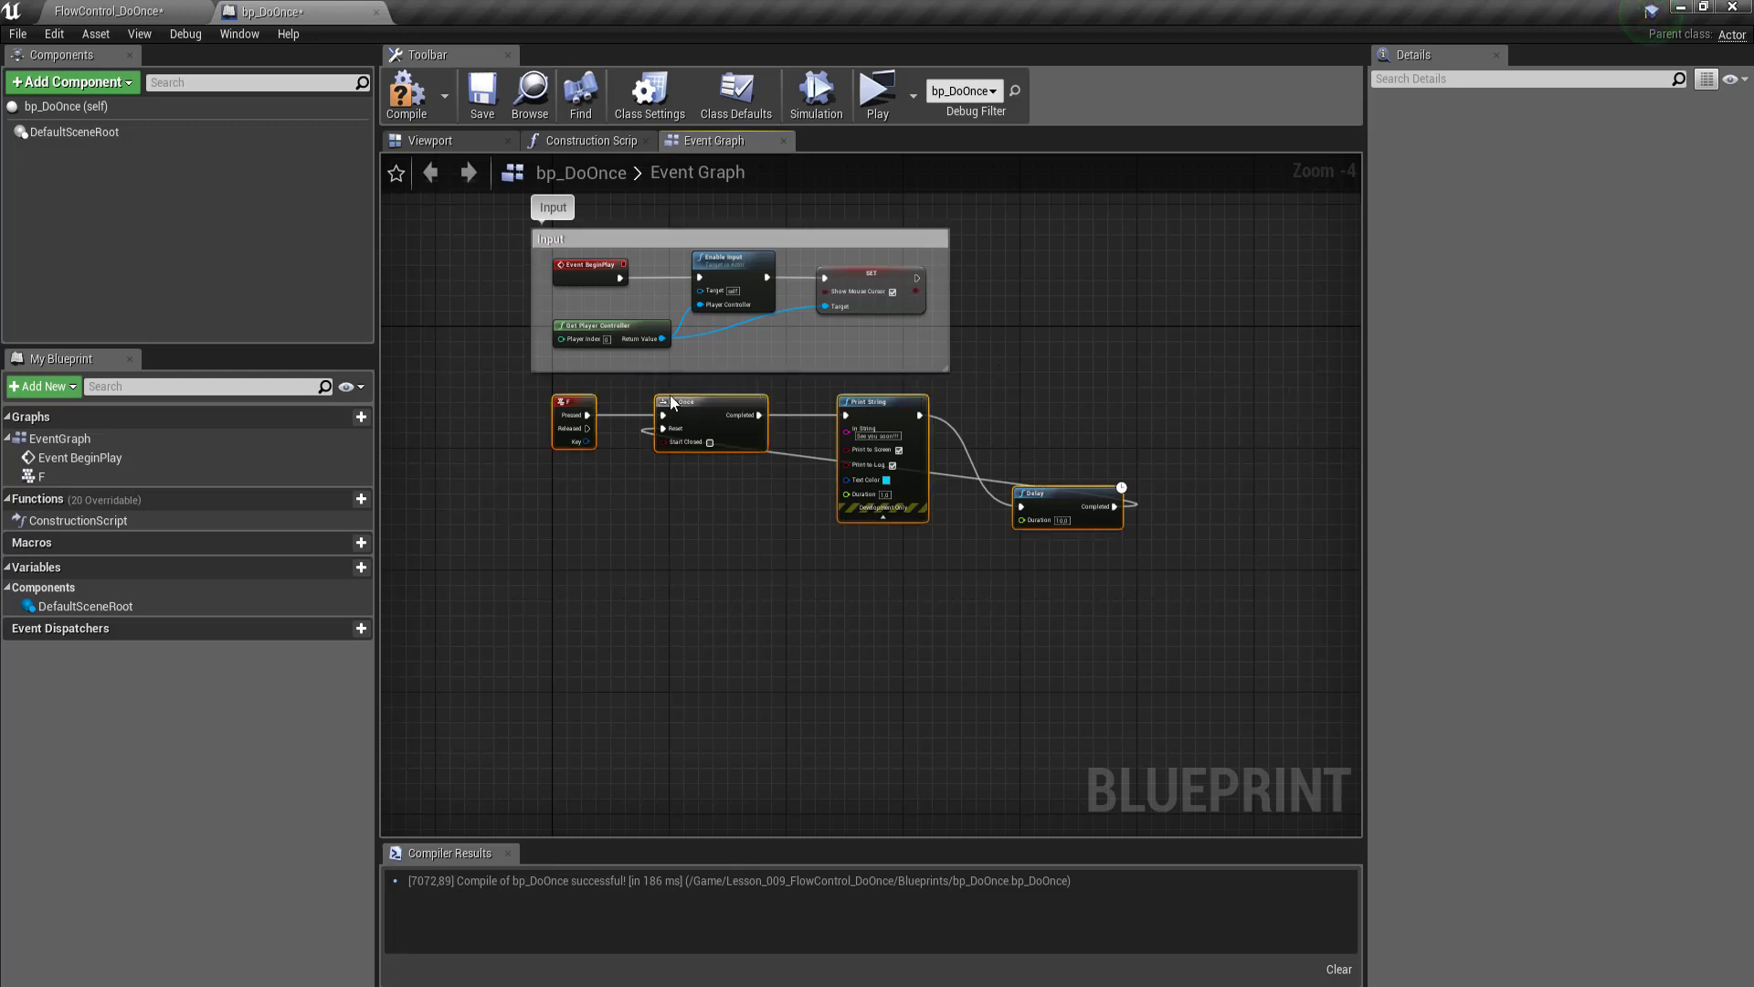
left_click_drag(567, 424, 568, 508)
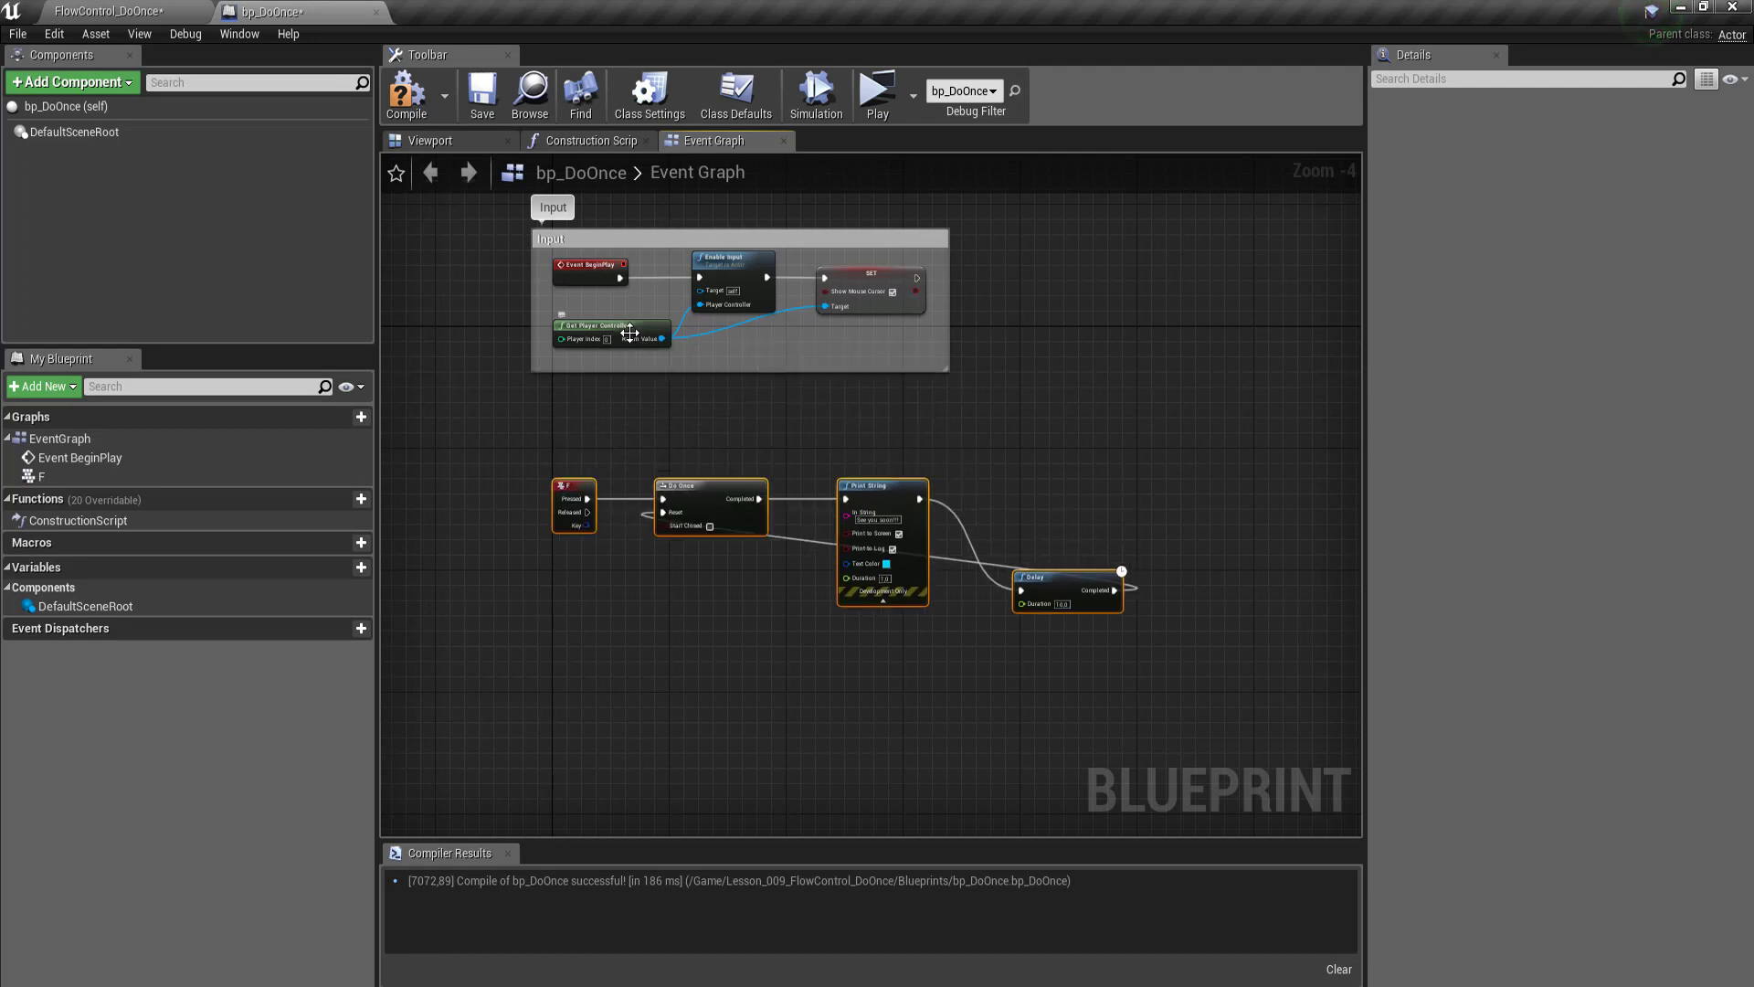
type("c")
type("H")
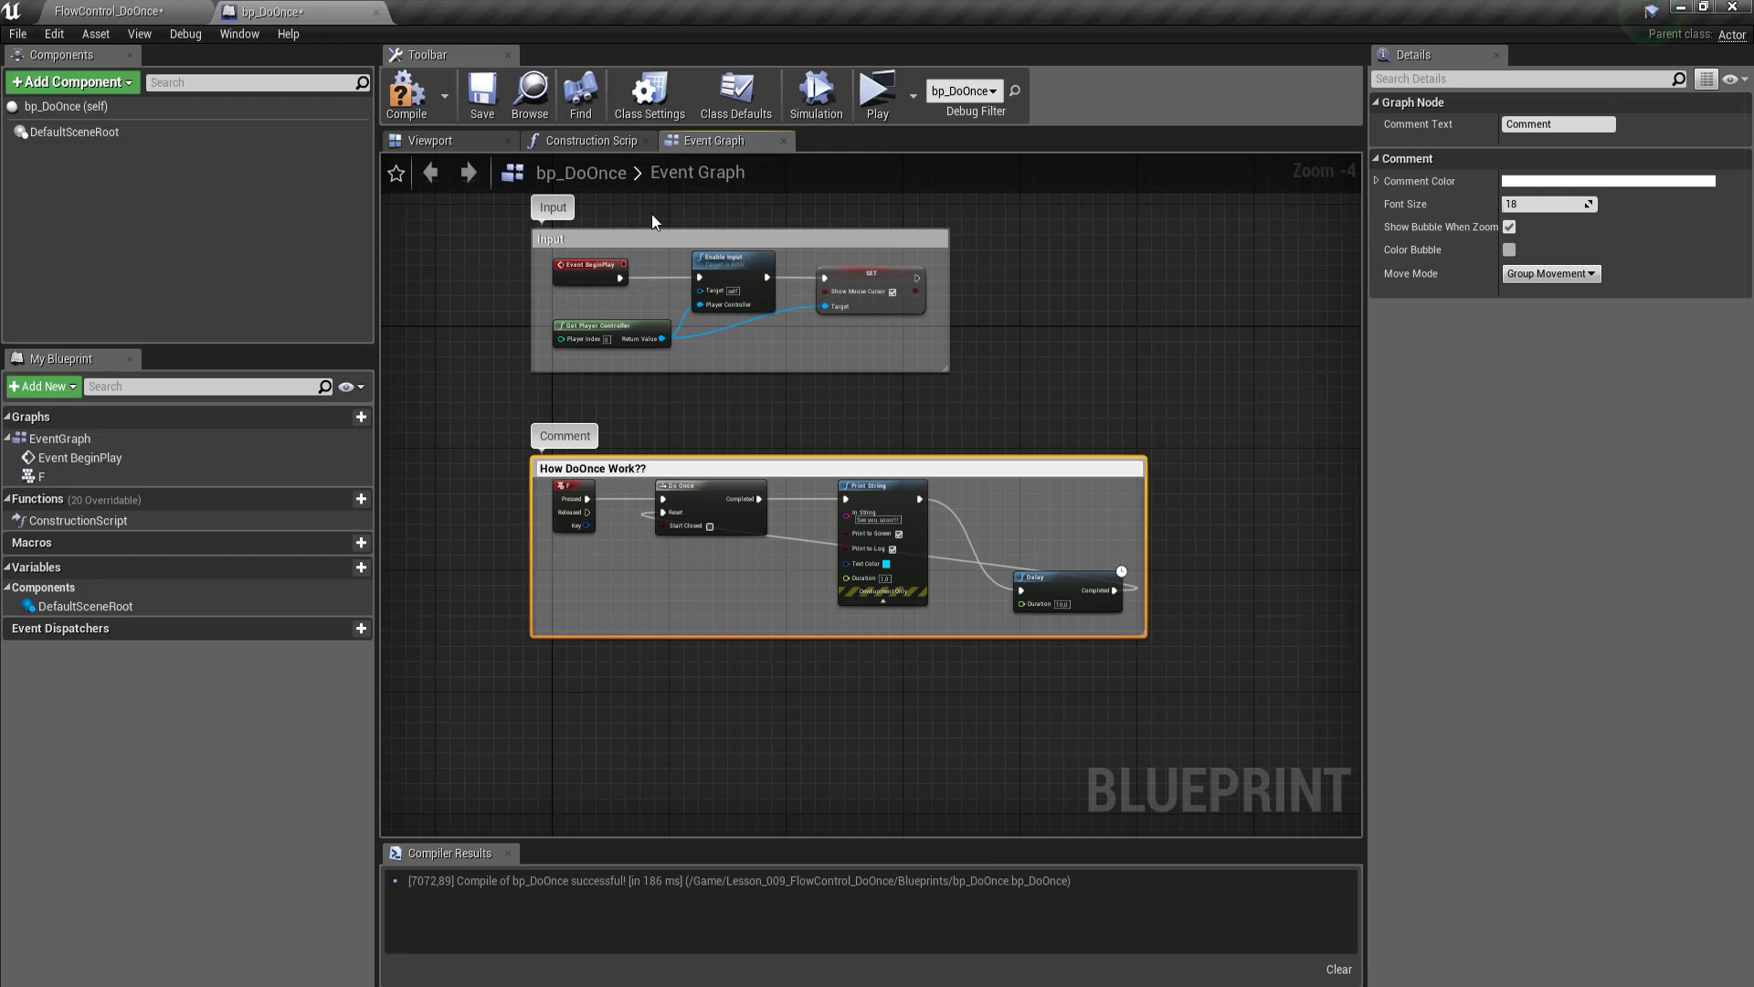
Step: Confirm the How DoOnce Work?? title and color the Input comment green
key("Return")
left_click(687, 245)
left_click(1554, 181)
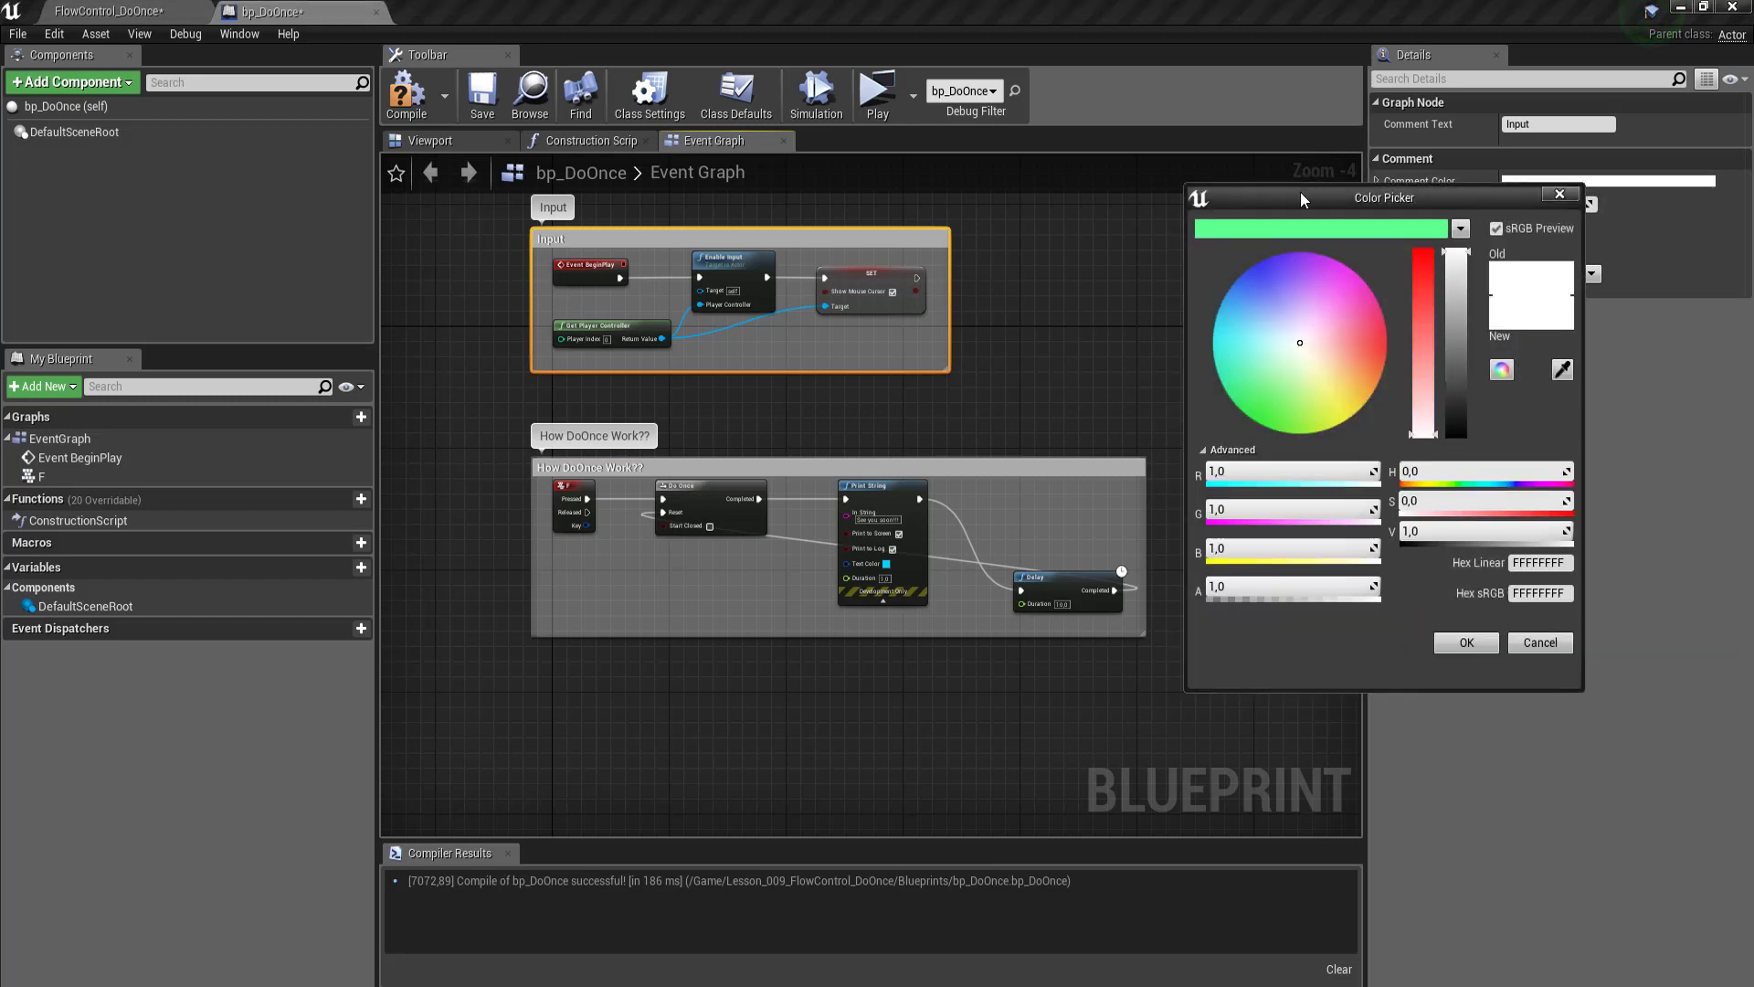
left_click(1328, 228)
left_click(1467, 642)
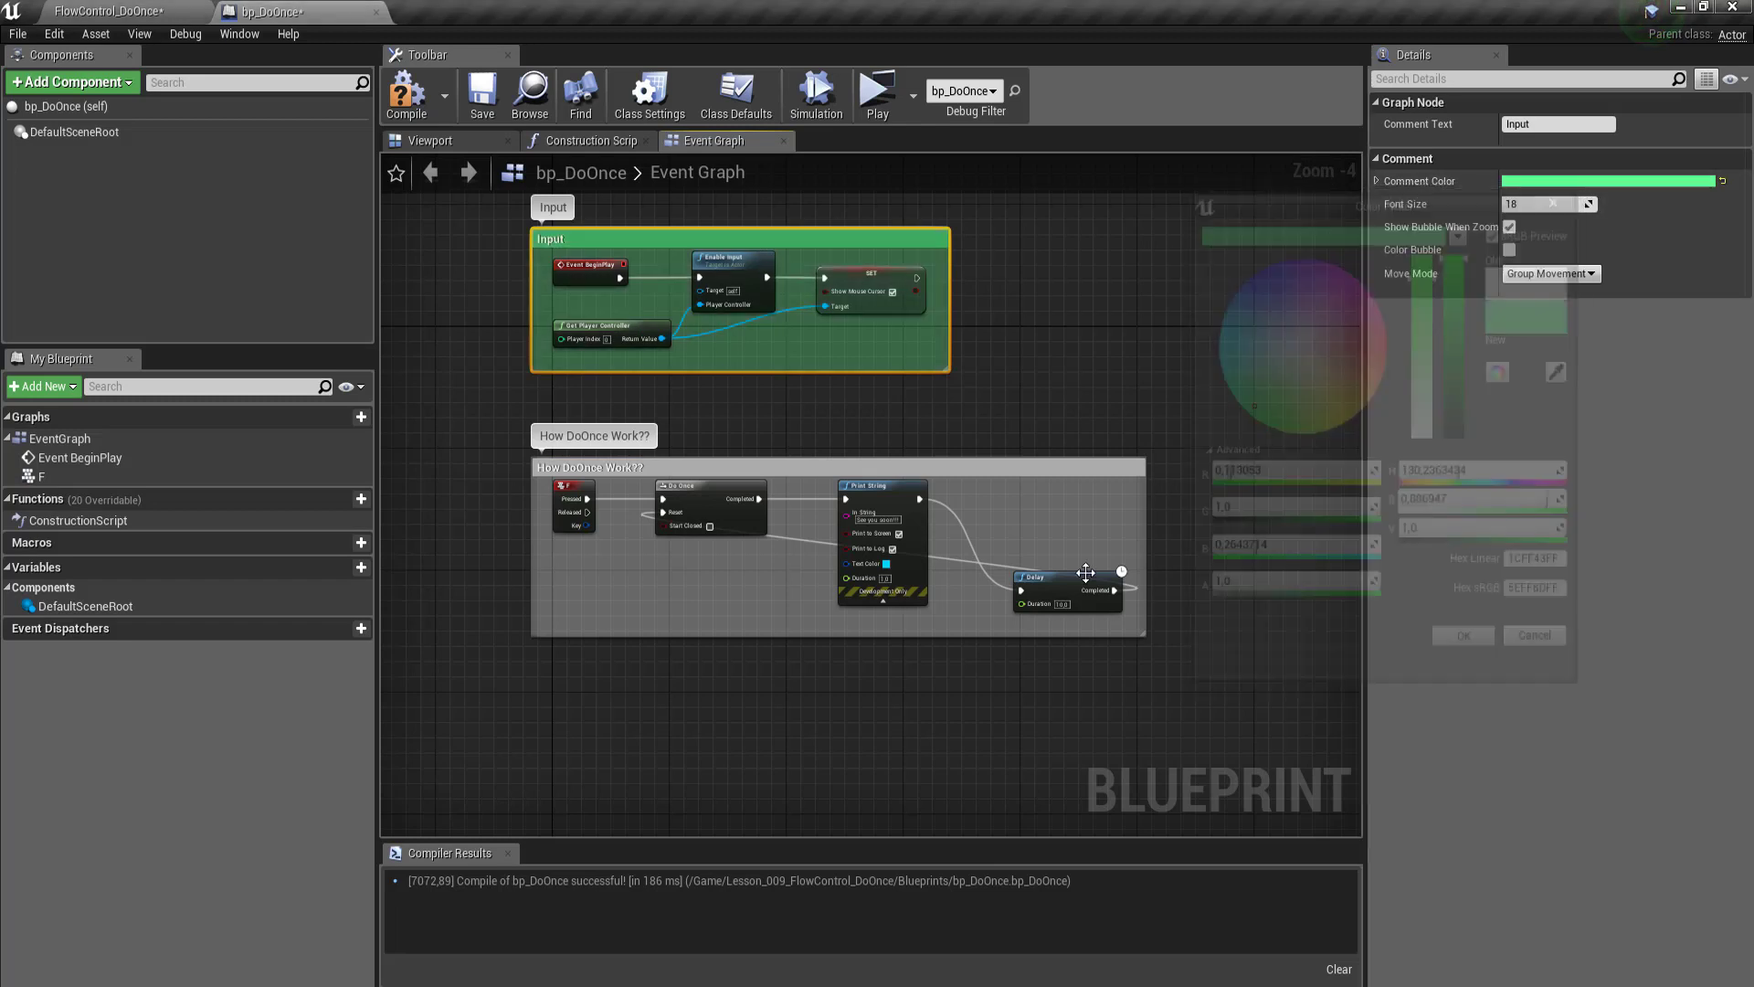
Step: Color the How DoOnce Work?? comment the same green
left_click(907, 466)
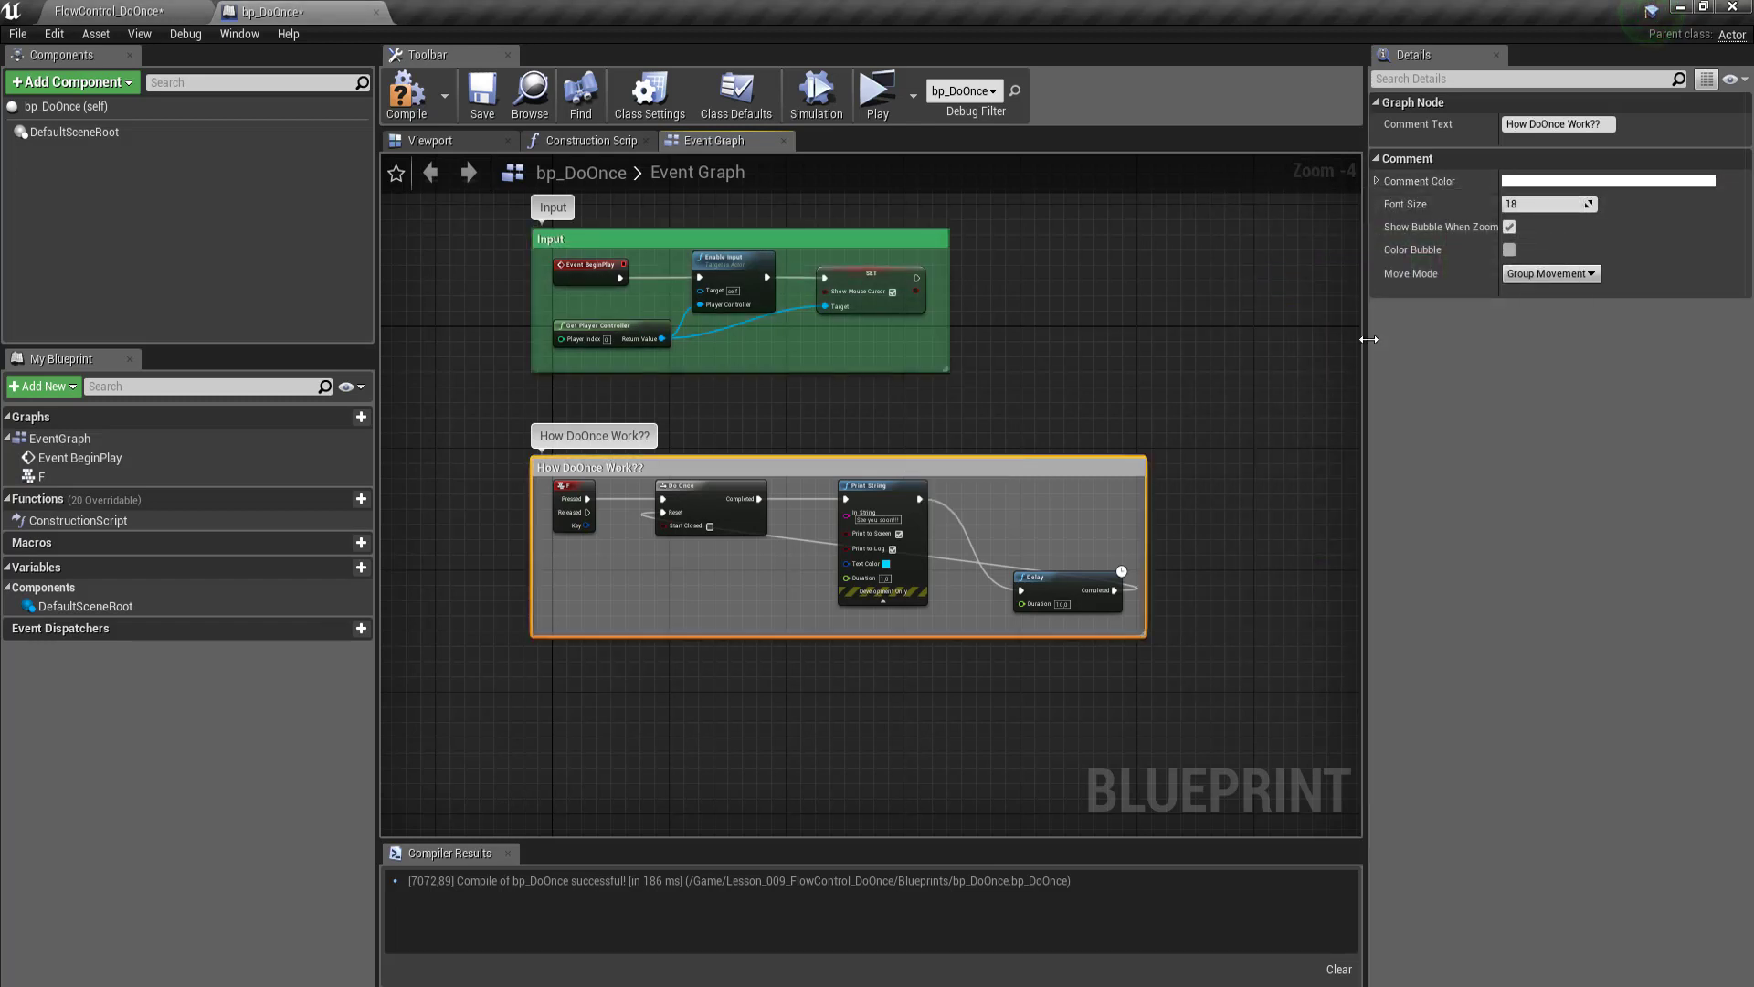
left_click(1581, 179)
left_click(1269, 228)
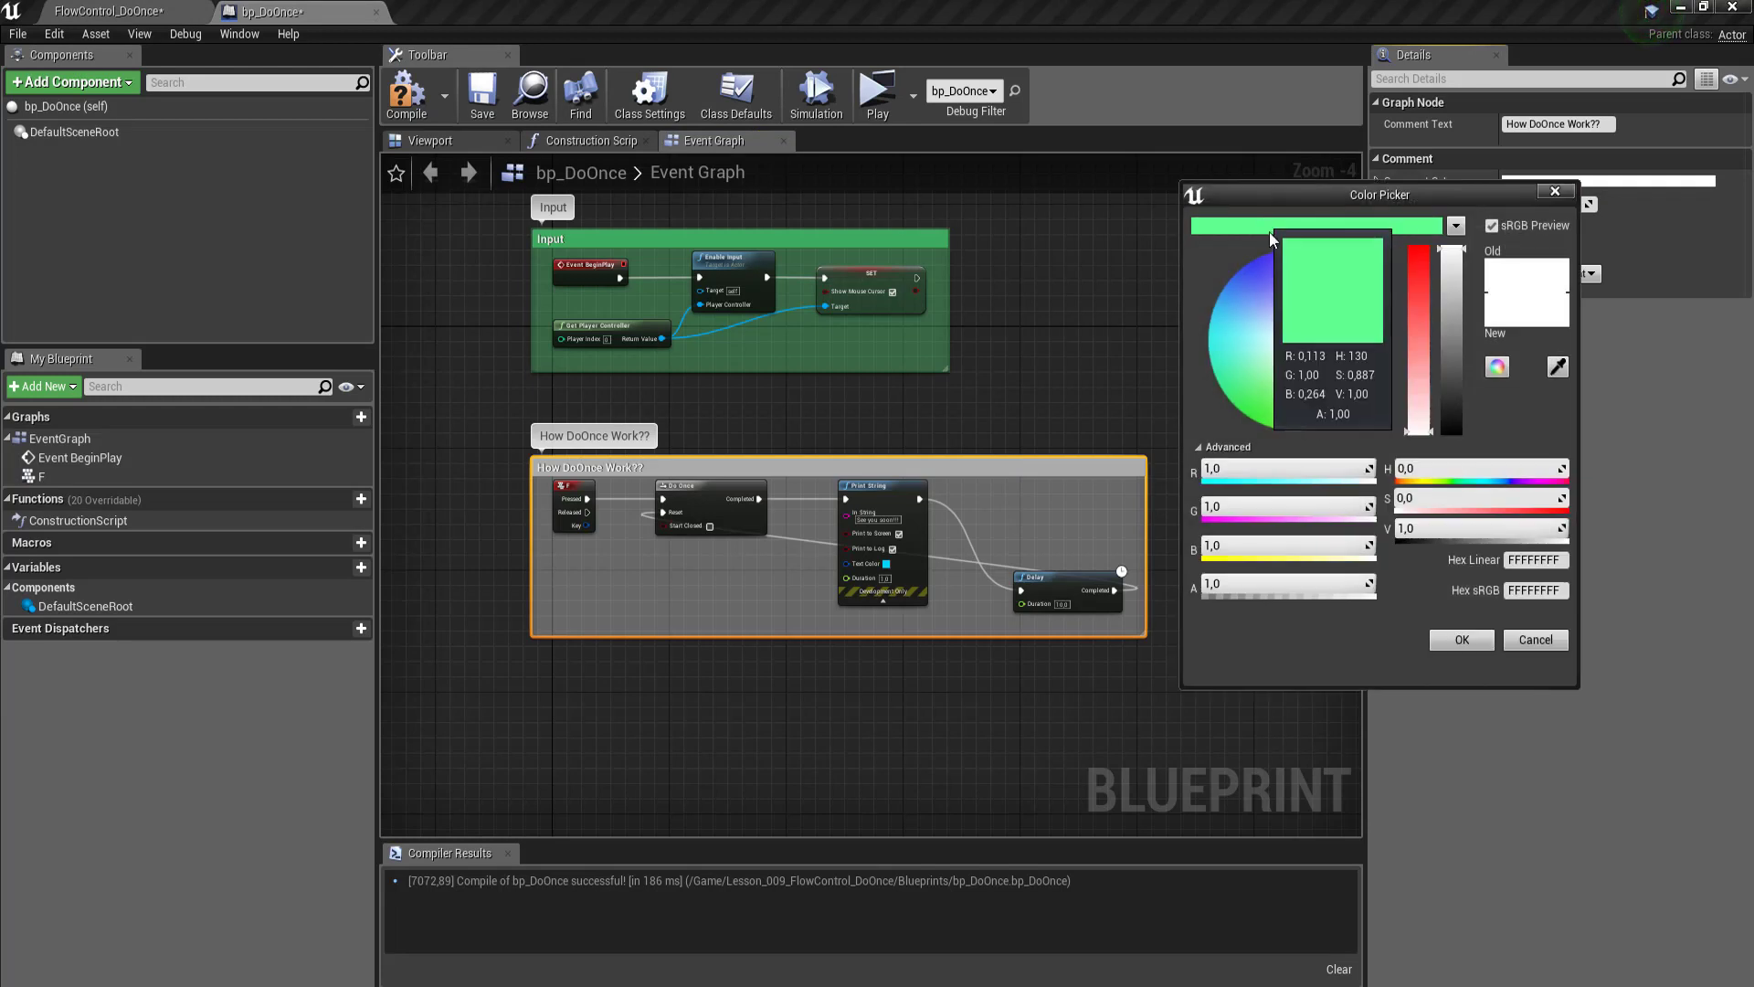
left_click(1466, 644)
Step: Recentre both comment boxes in the graph and recompile the blueprint
scroll(878, 530, "down", 1)
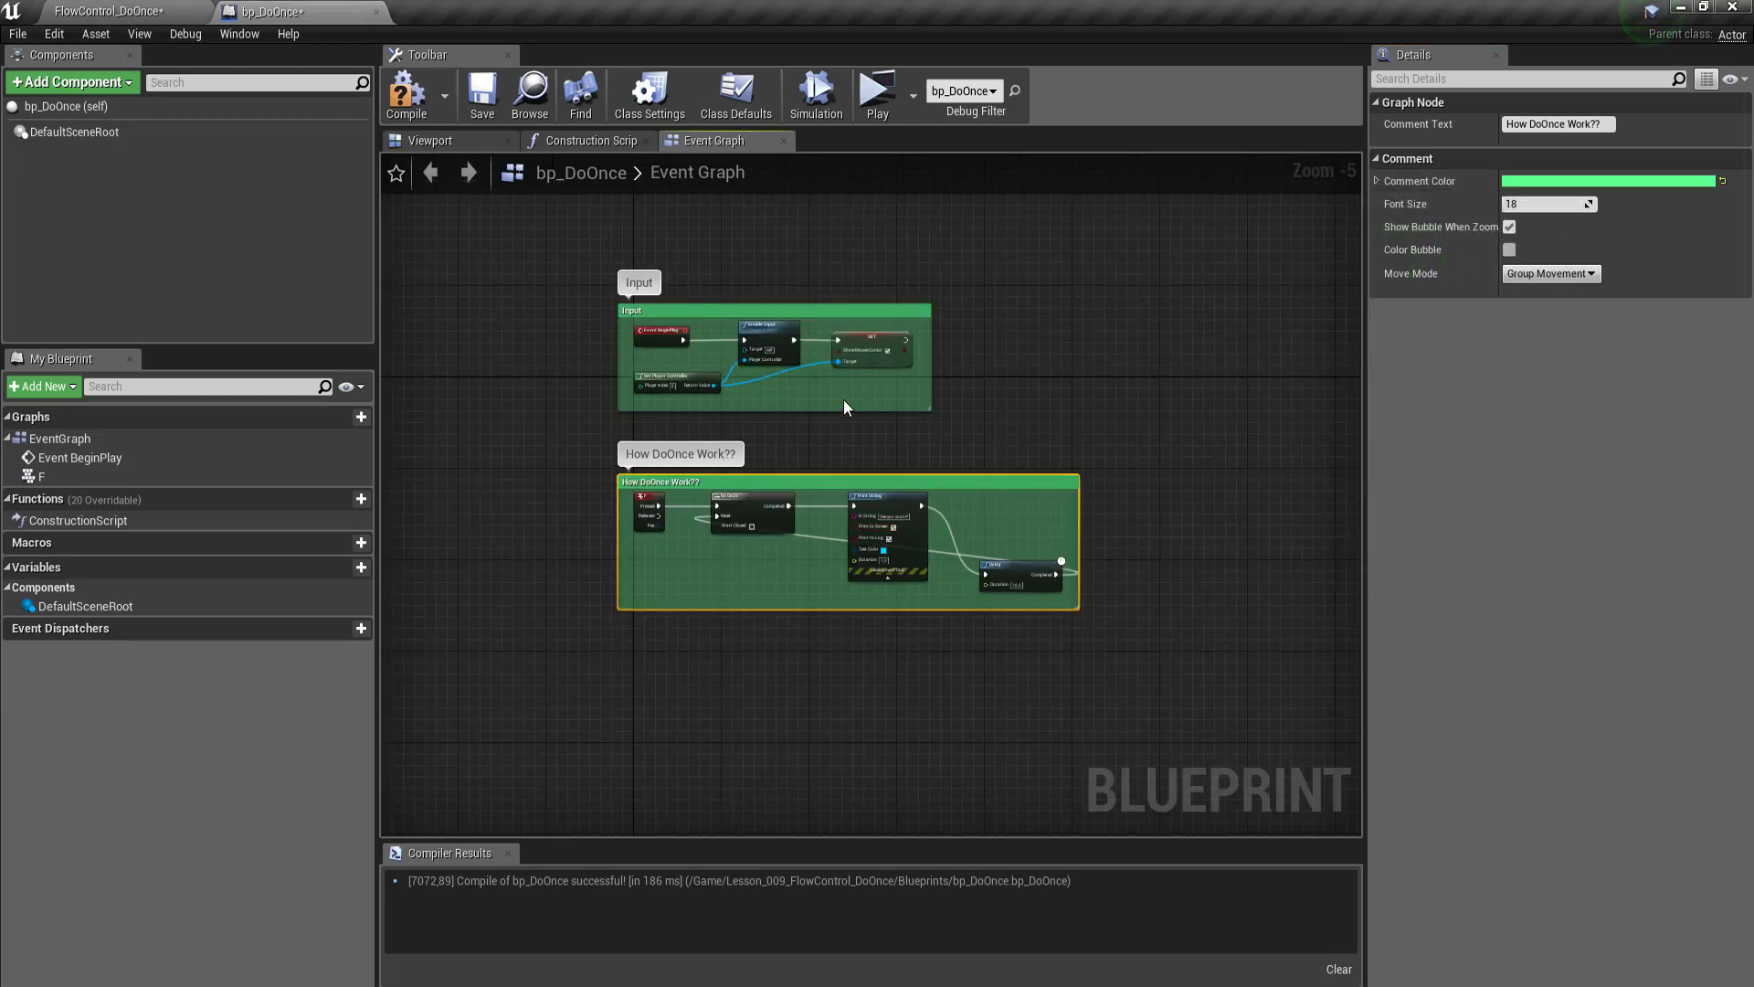
scroll(934, 391, "down", 2)
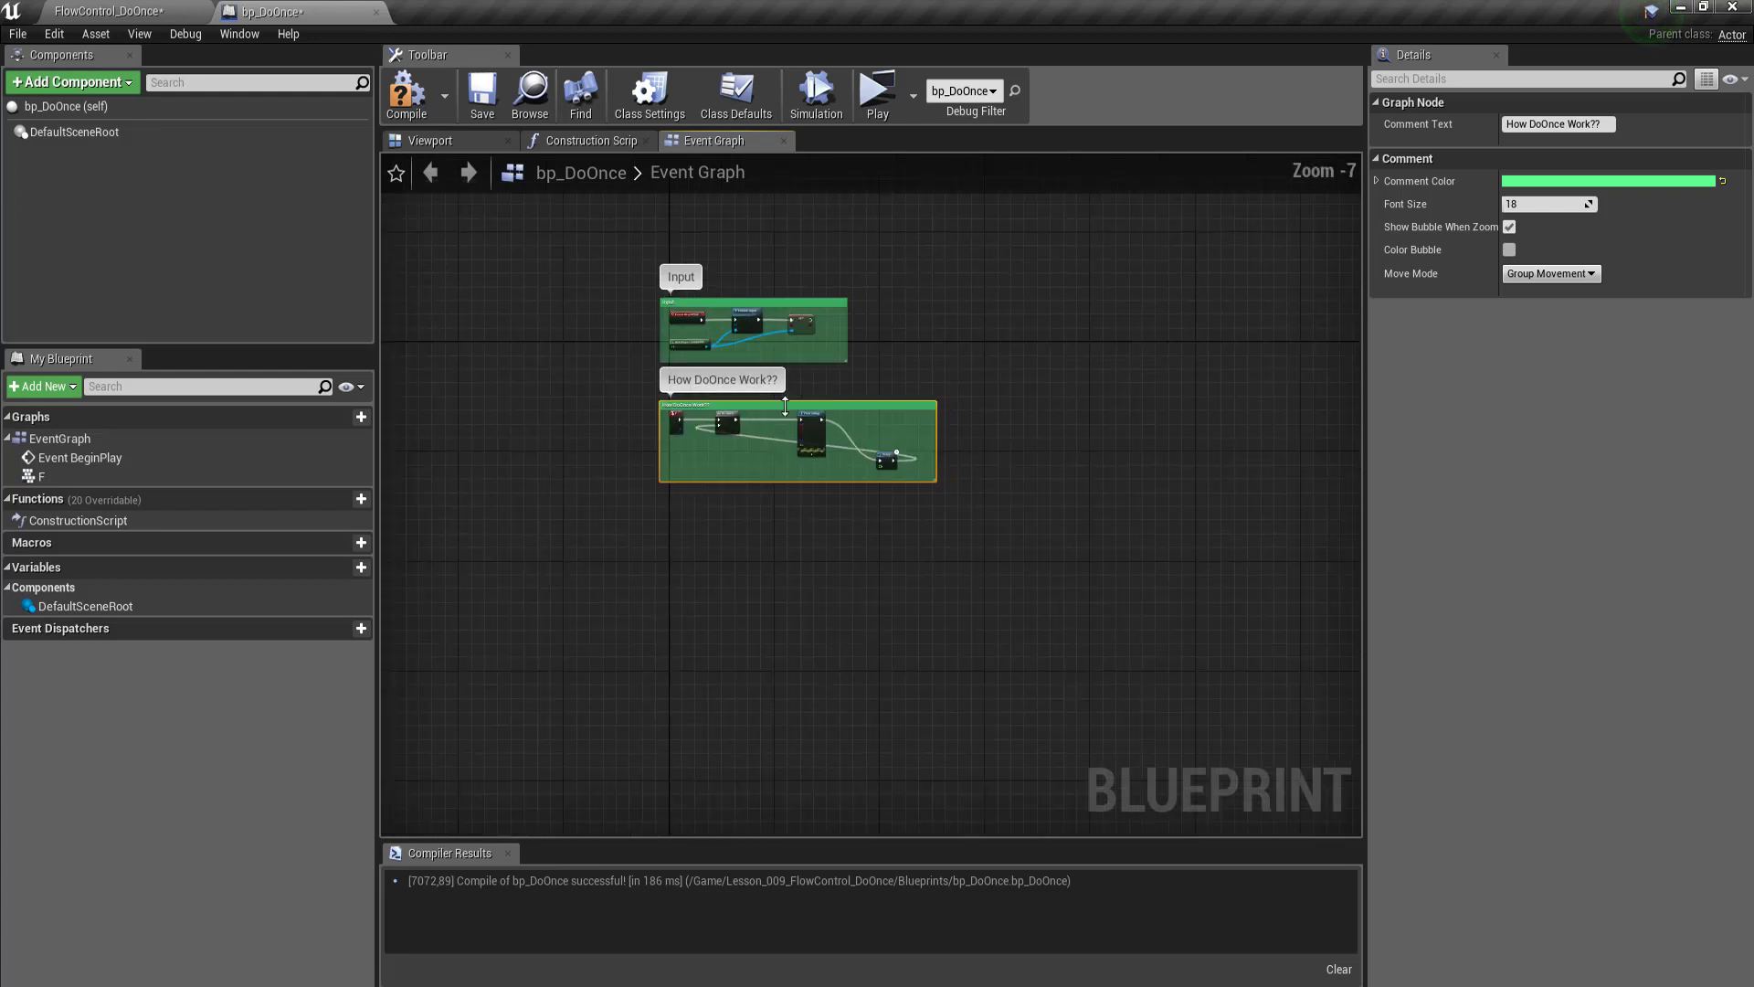
scroll(770, 345, "up", 2)
scroll(594, 384, "up", 2)
scroll(594, 384, "up", 2)
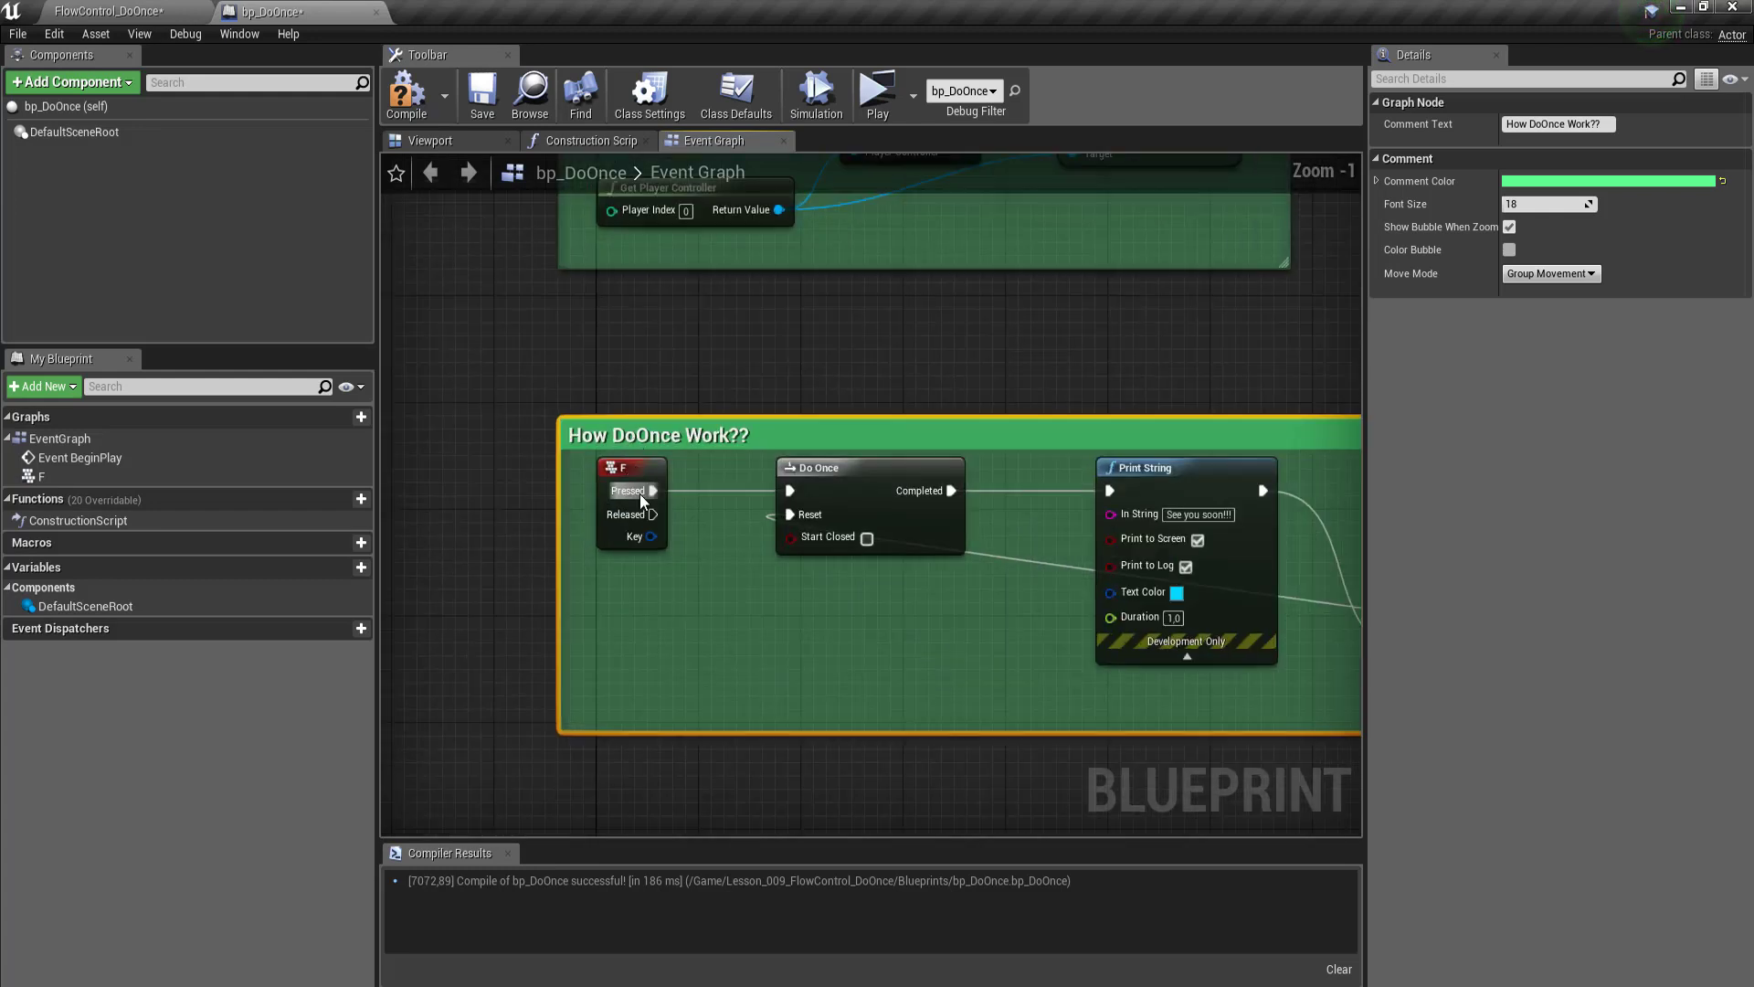
scroll(660, 366, "down", 4)
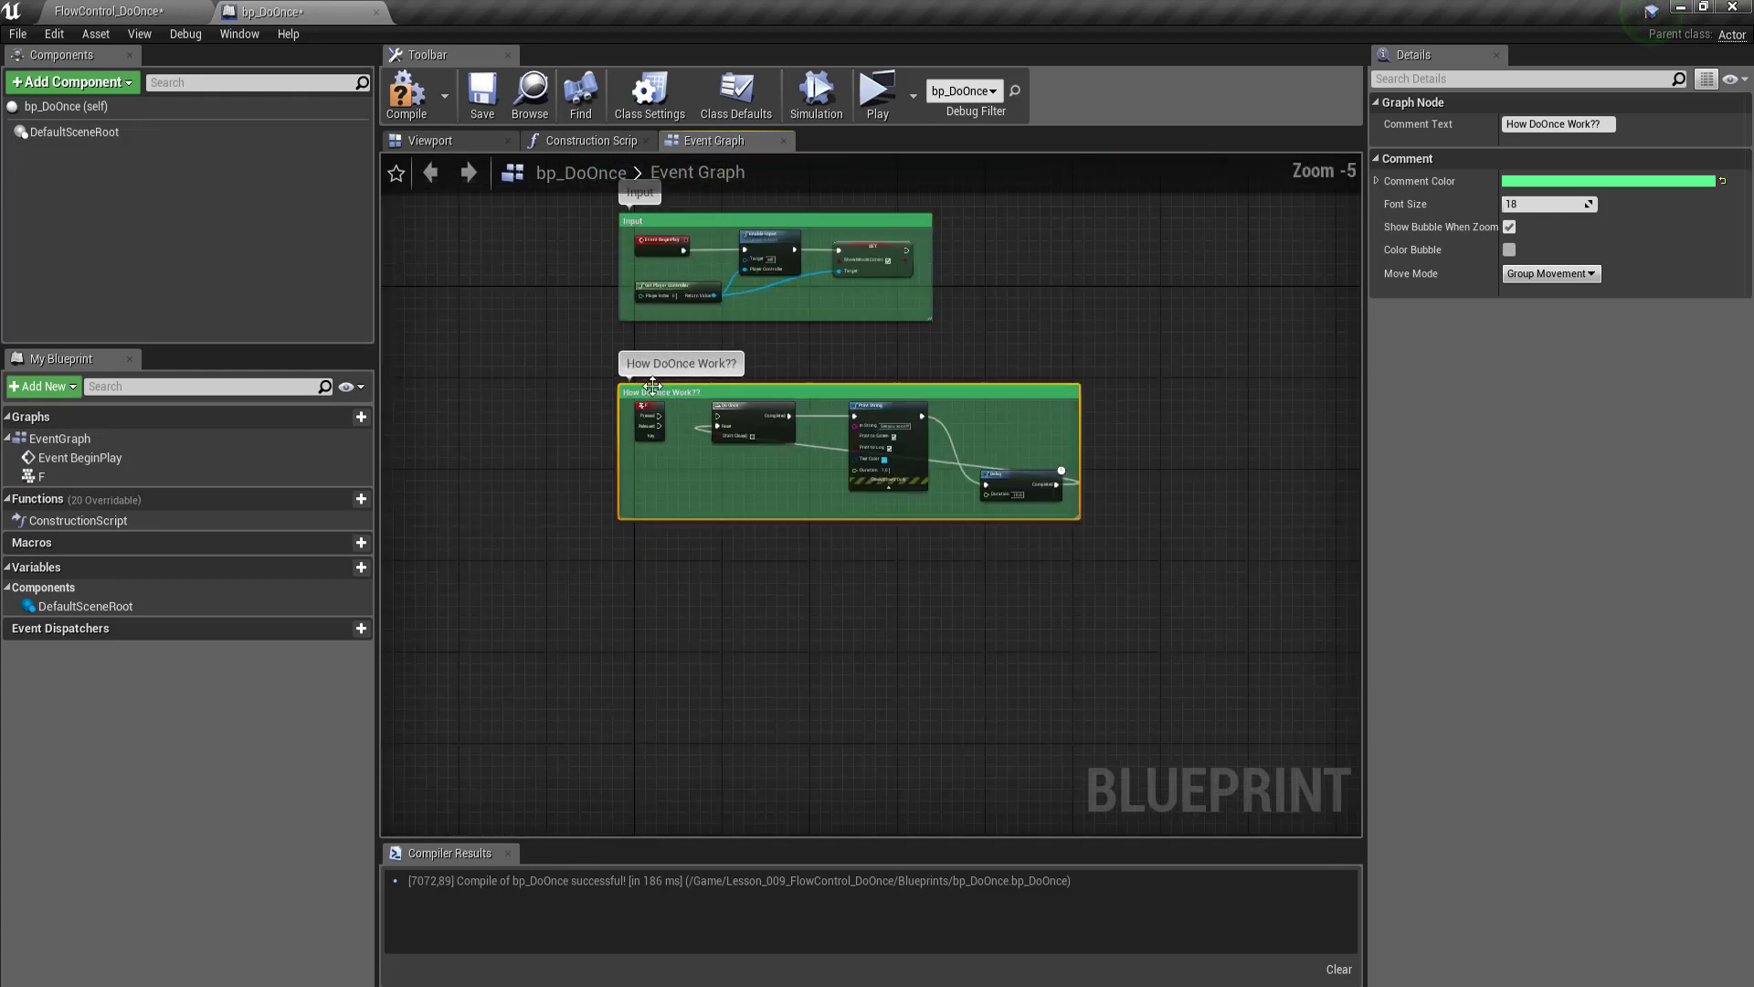
scroll(660, 366, "down", 1)
right_click_drag(545, 194, 510, 269)
left_click(410, 110)
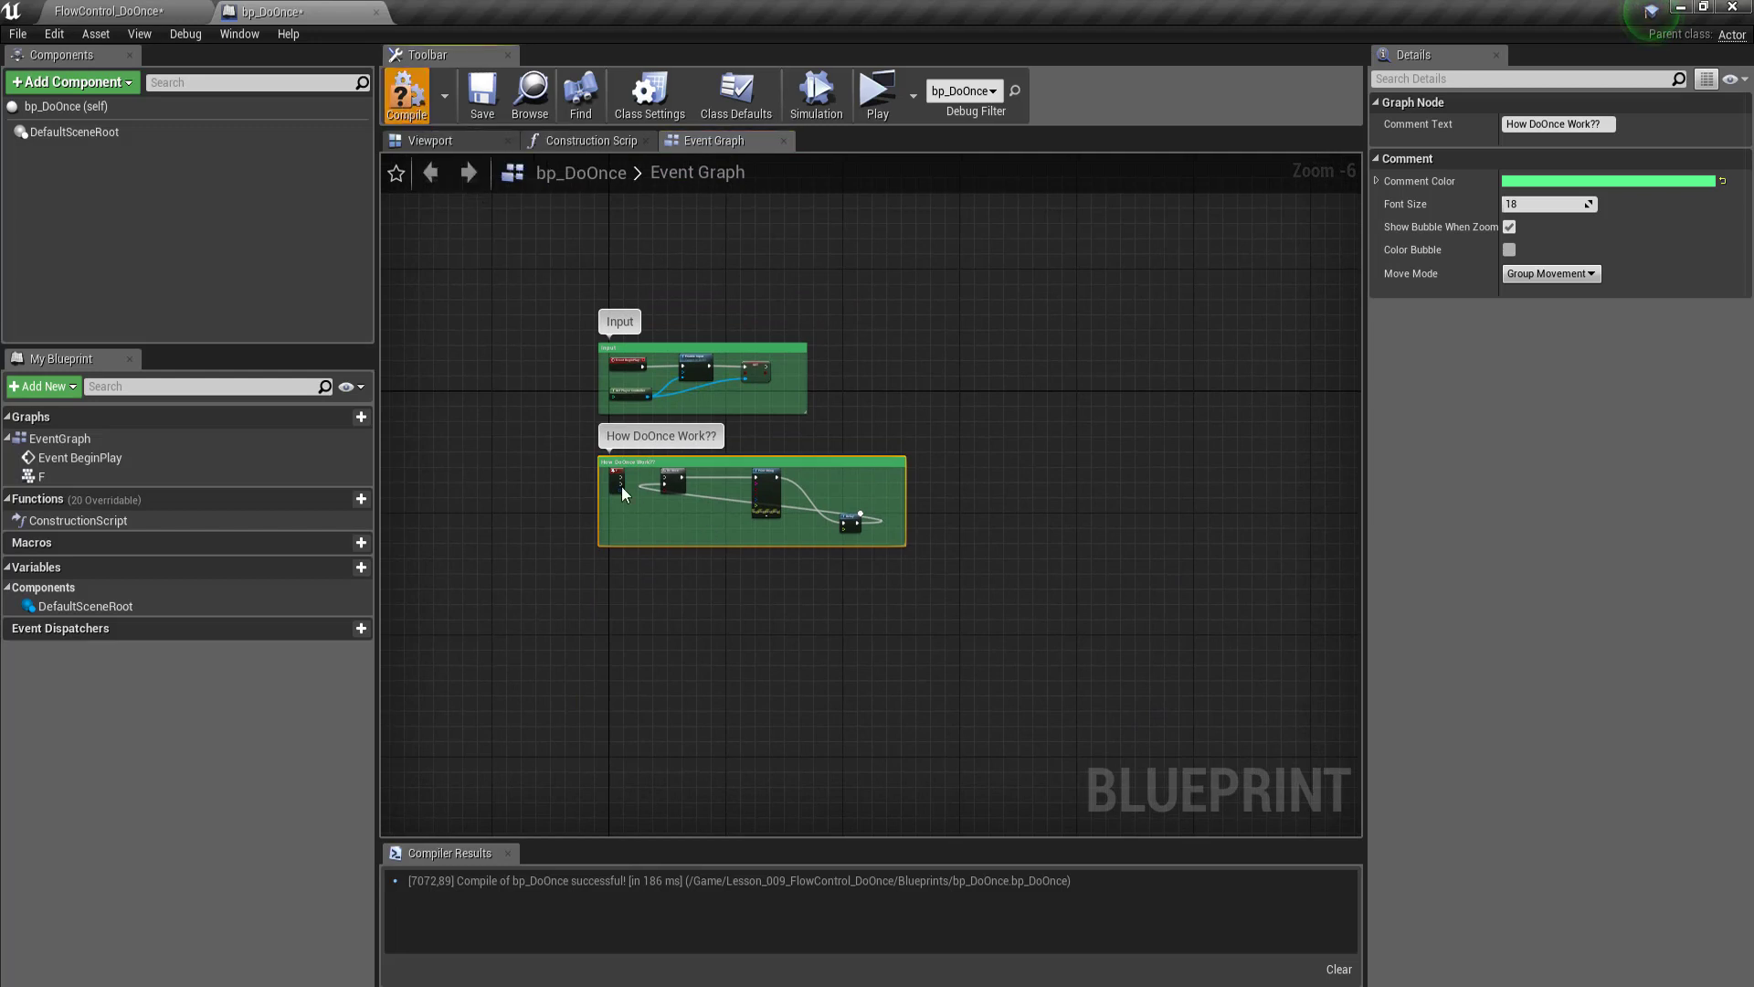
scroll(621, 487, "up", 2)
scroll(623, 501, "up", 2)
scroll(557, 448, "down", 3)
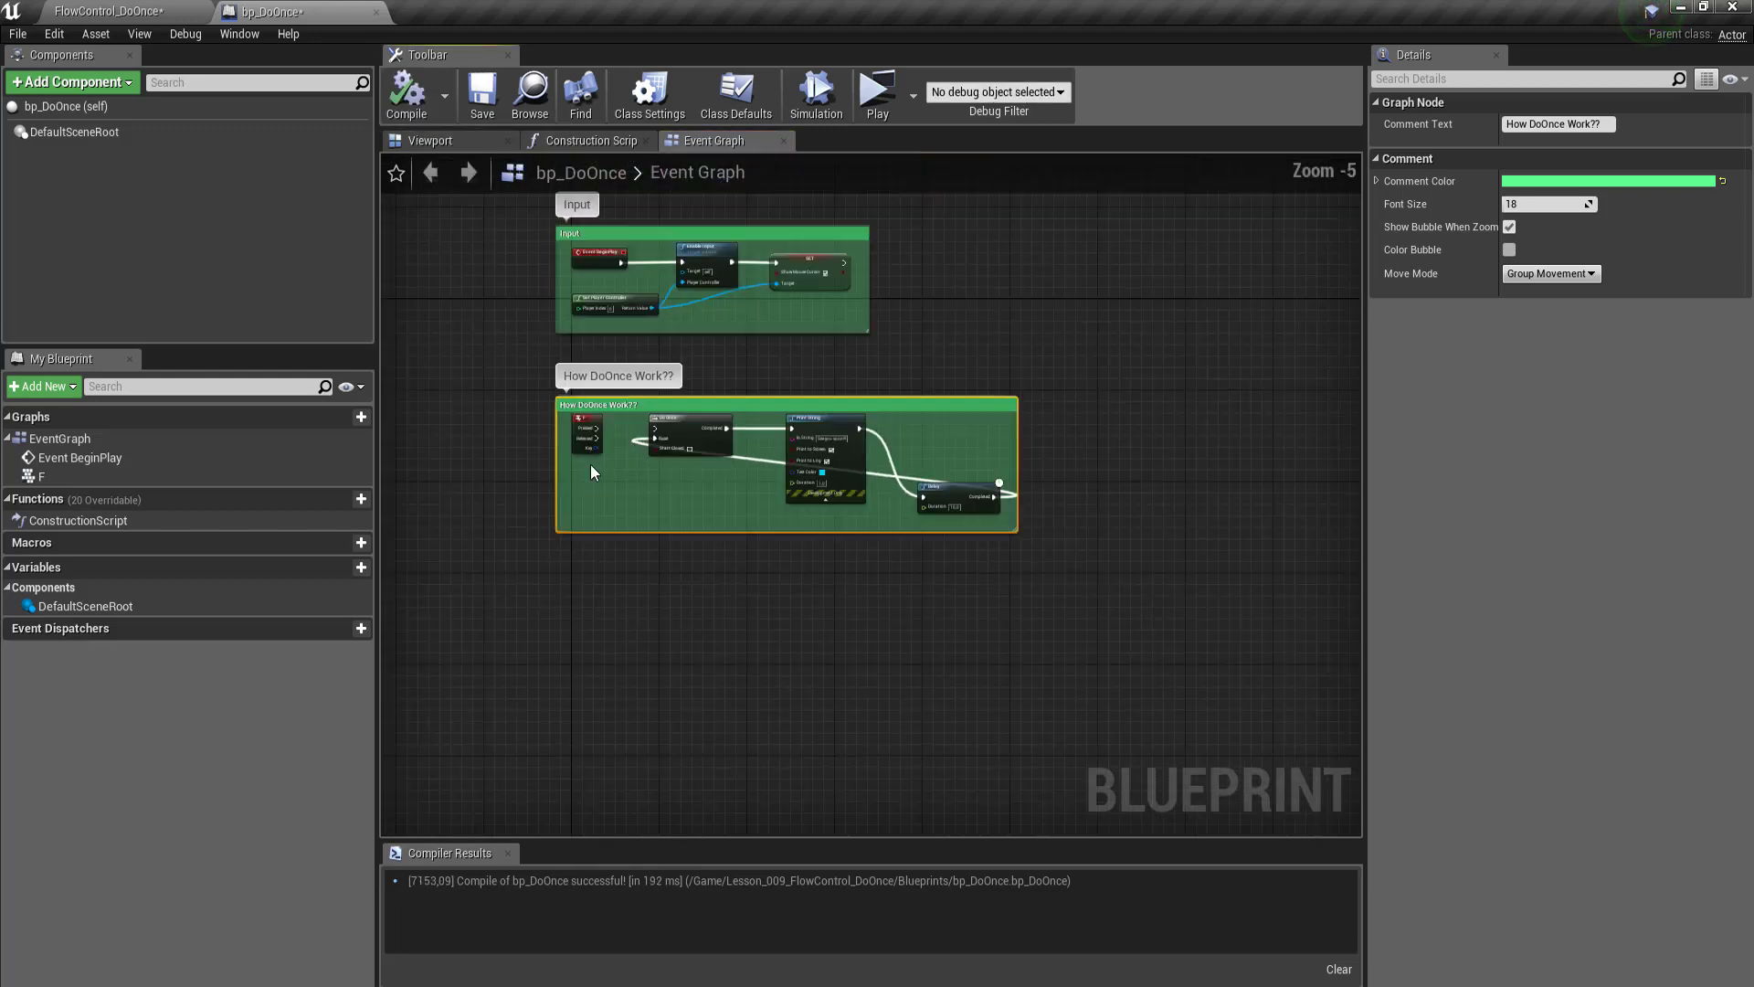
scroll(639, 411, "up", 1)
scroll(925, 408, "down", 1)
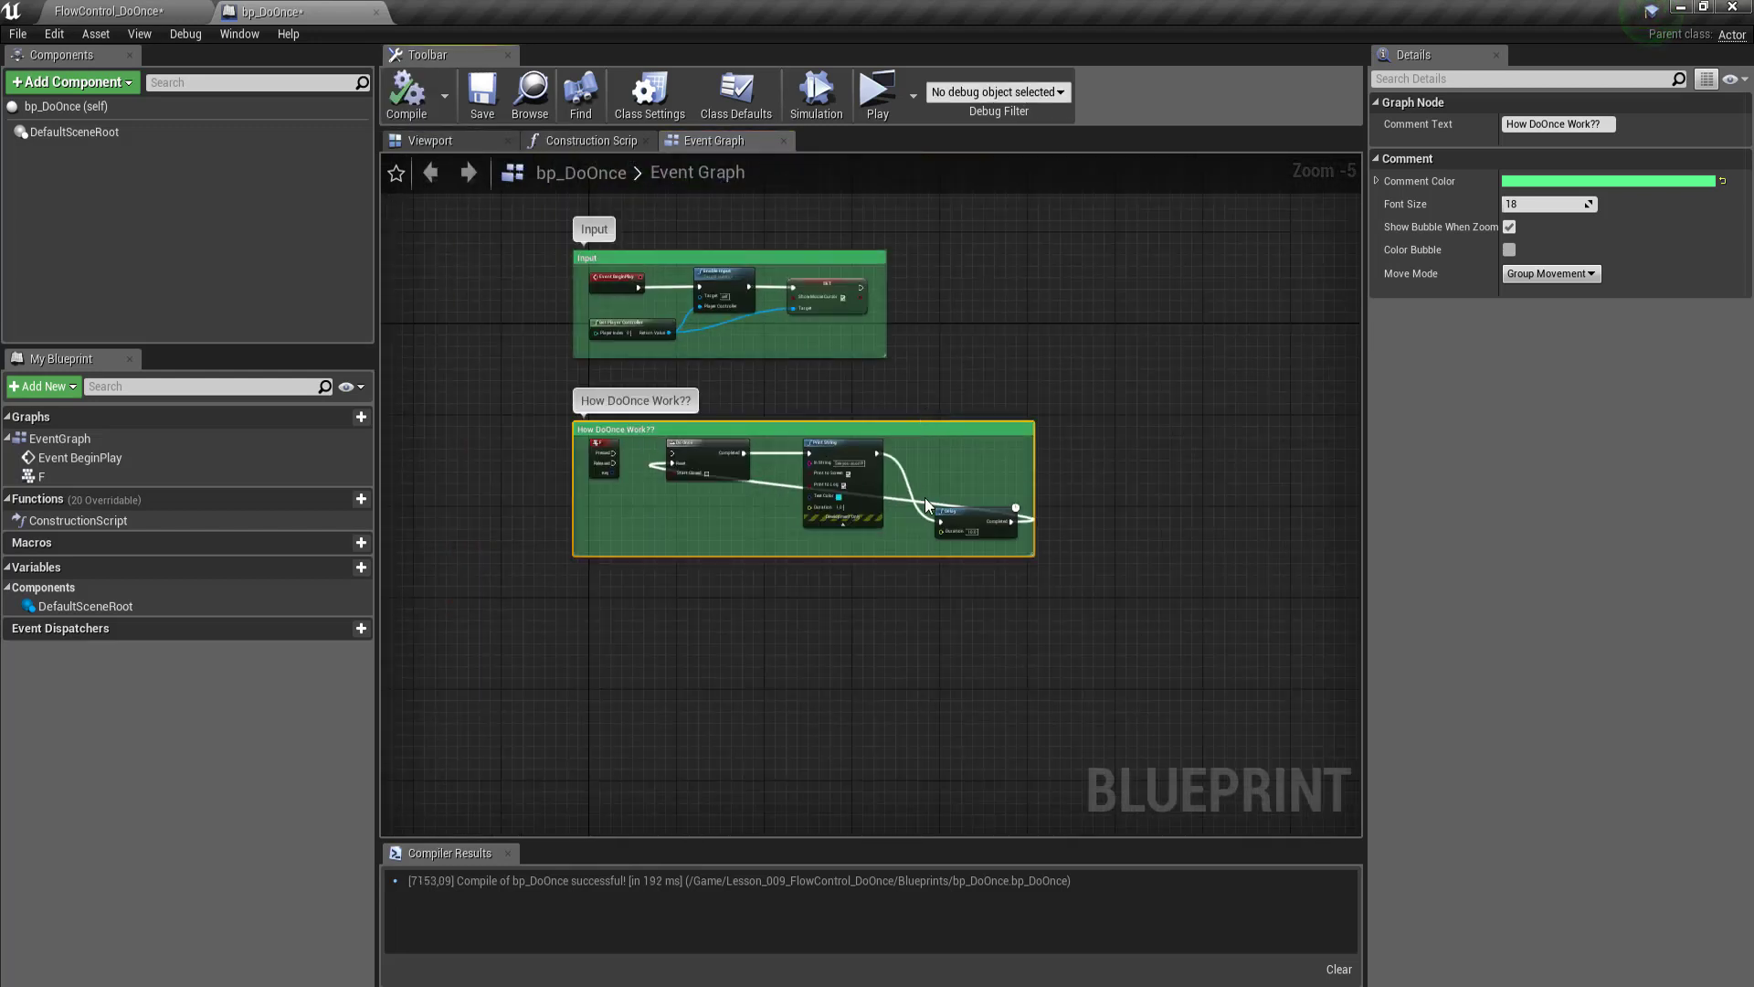
Step: Add a Box Collision component named Box to bp_DoOnce
left_click(78, 83)
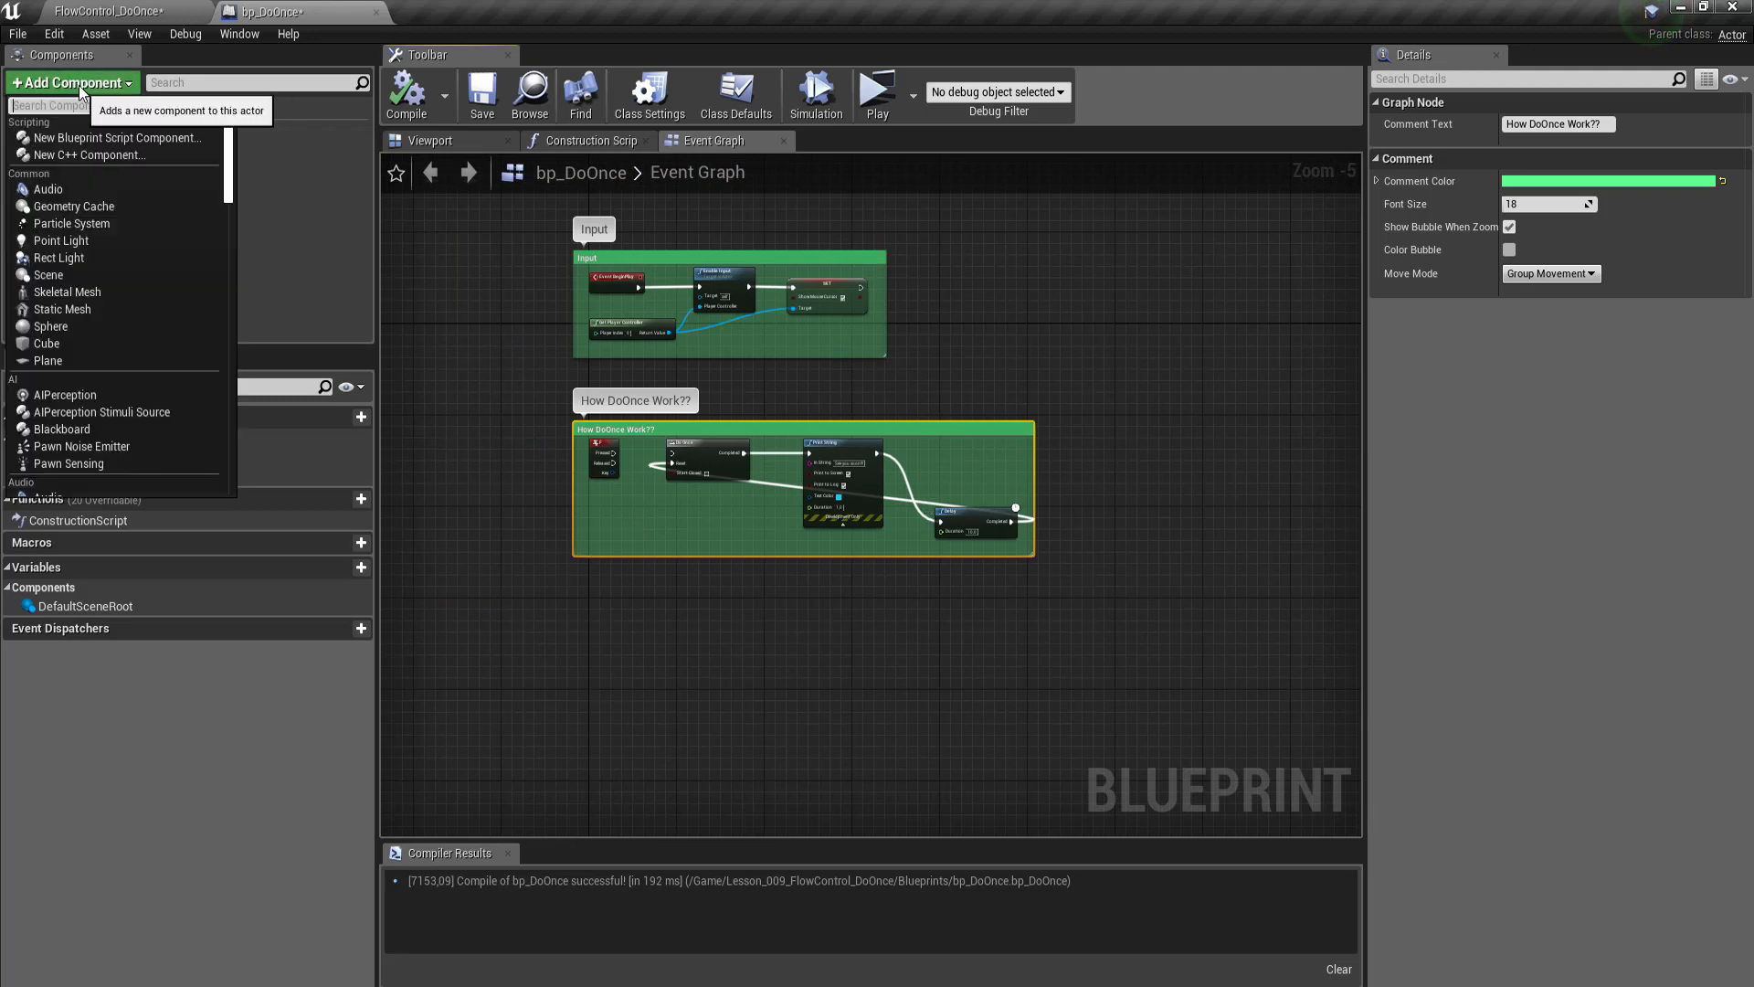
type("coll")
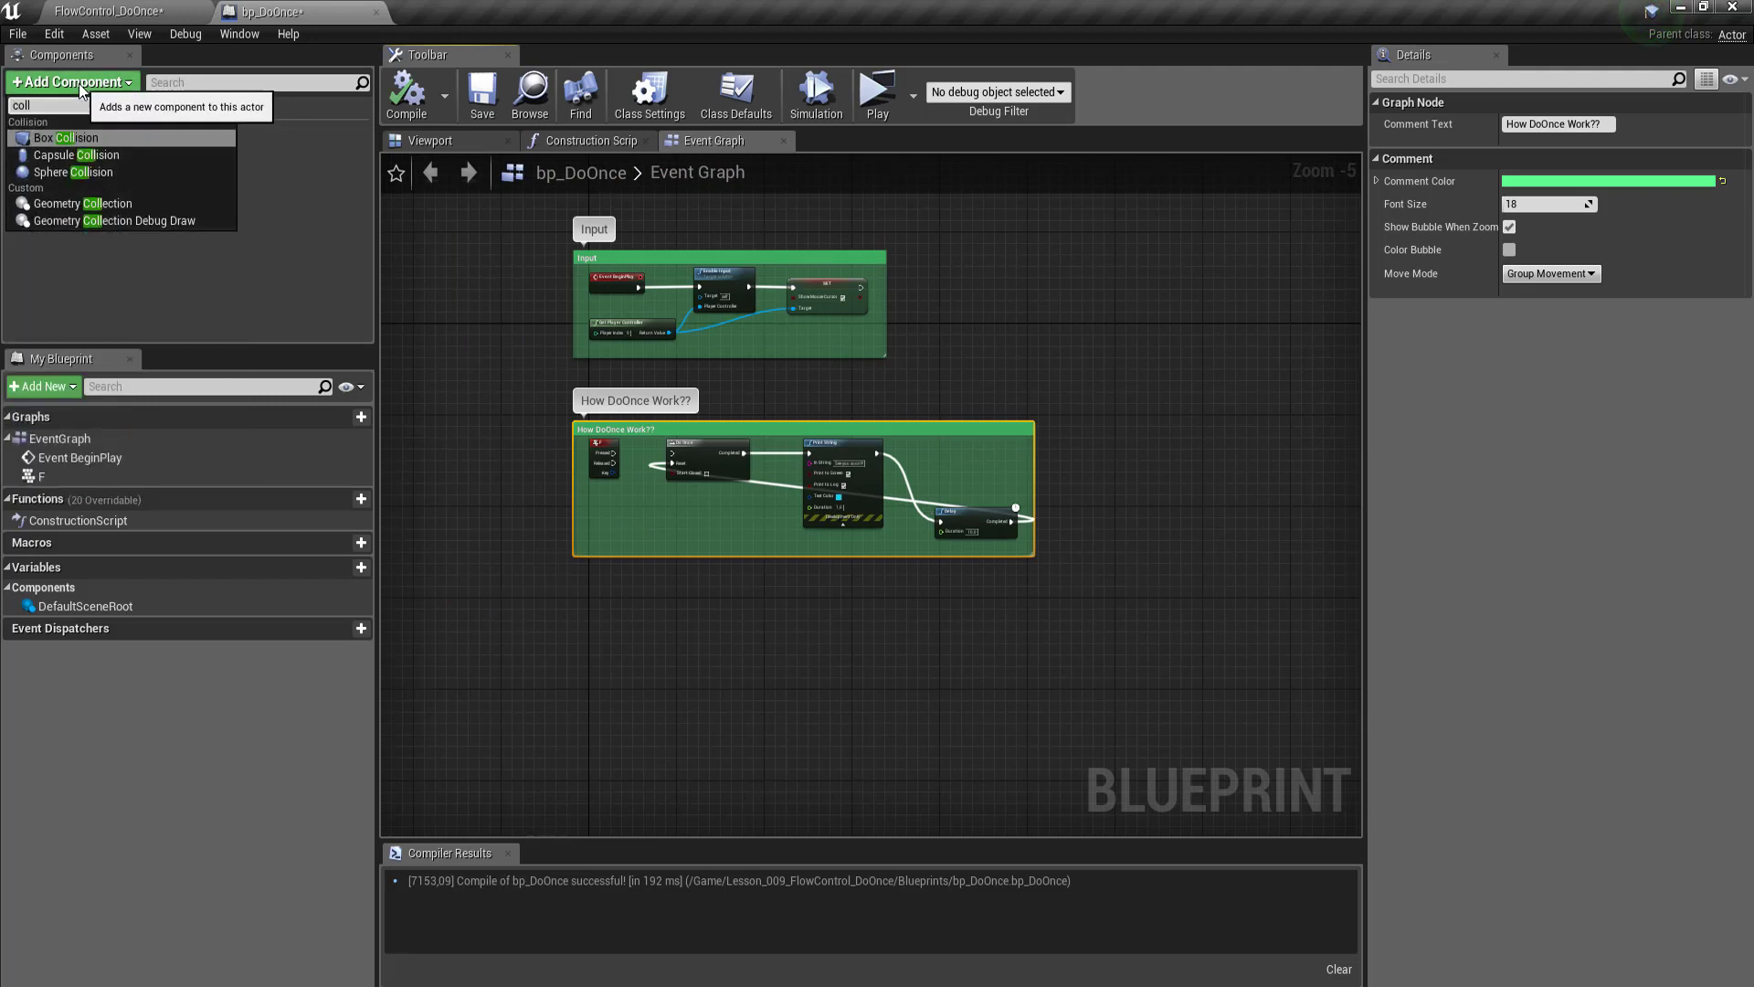
left_click(53, 139)
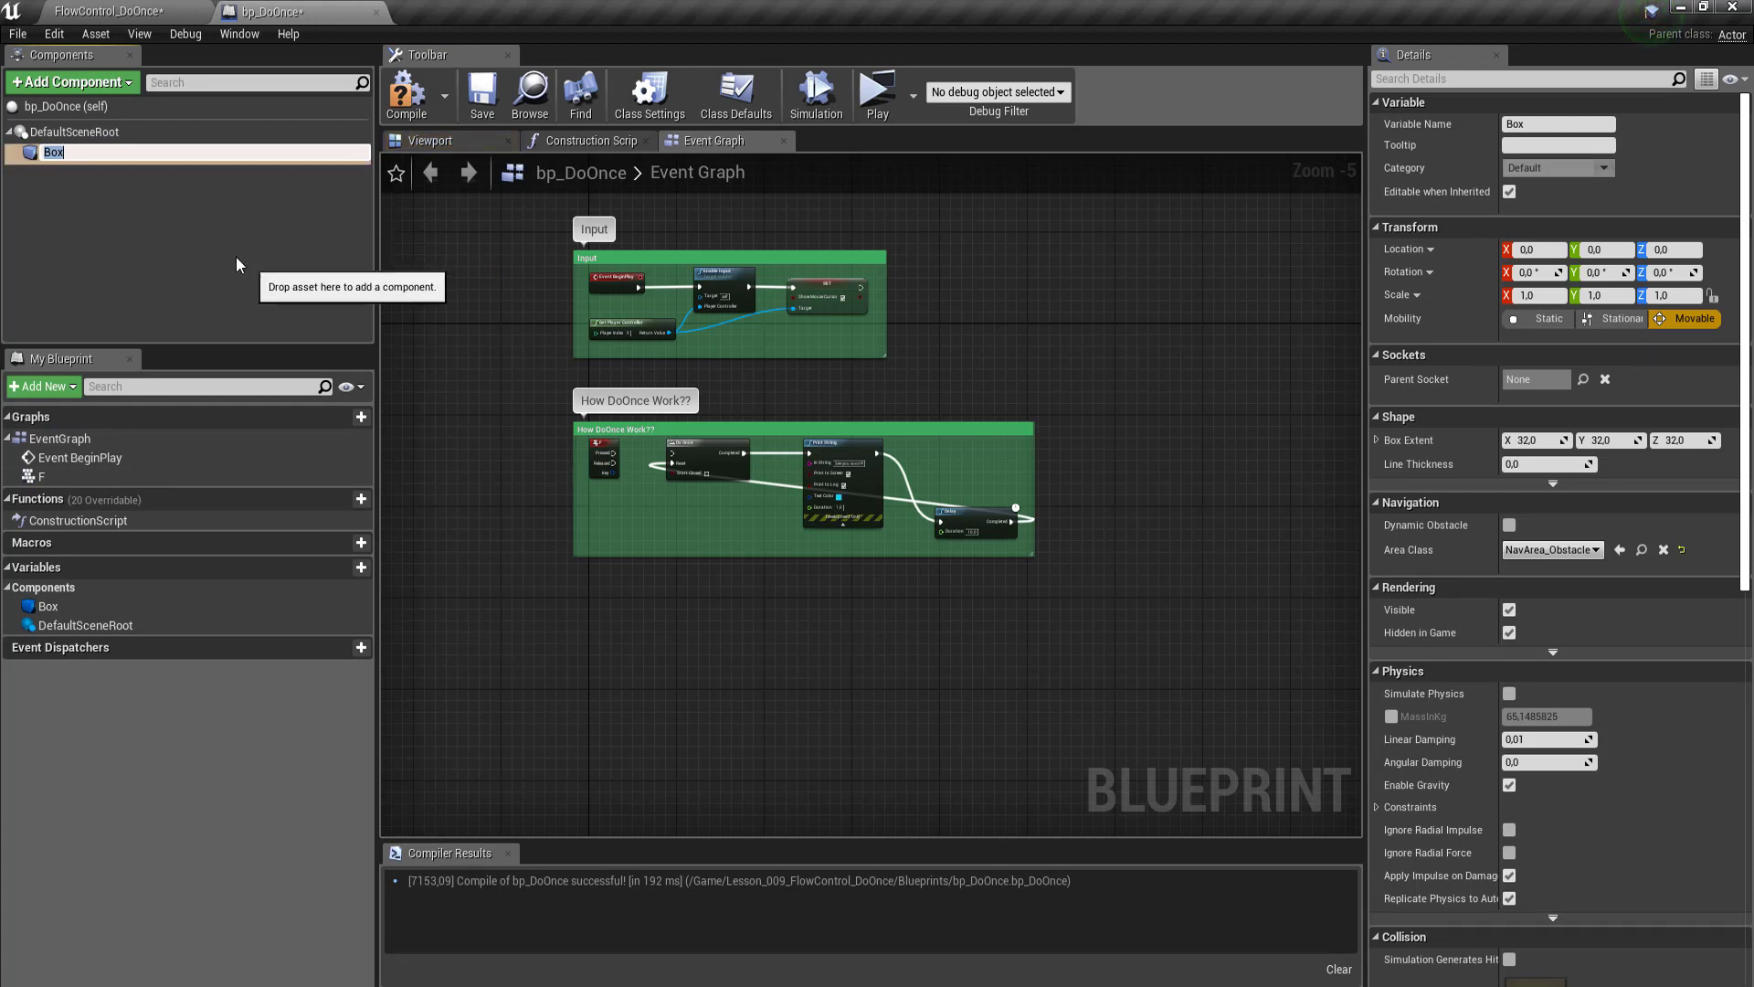
left_click(166, 233)
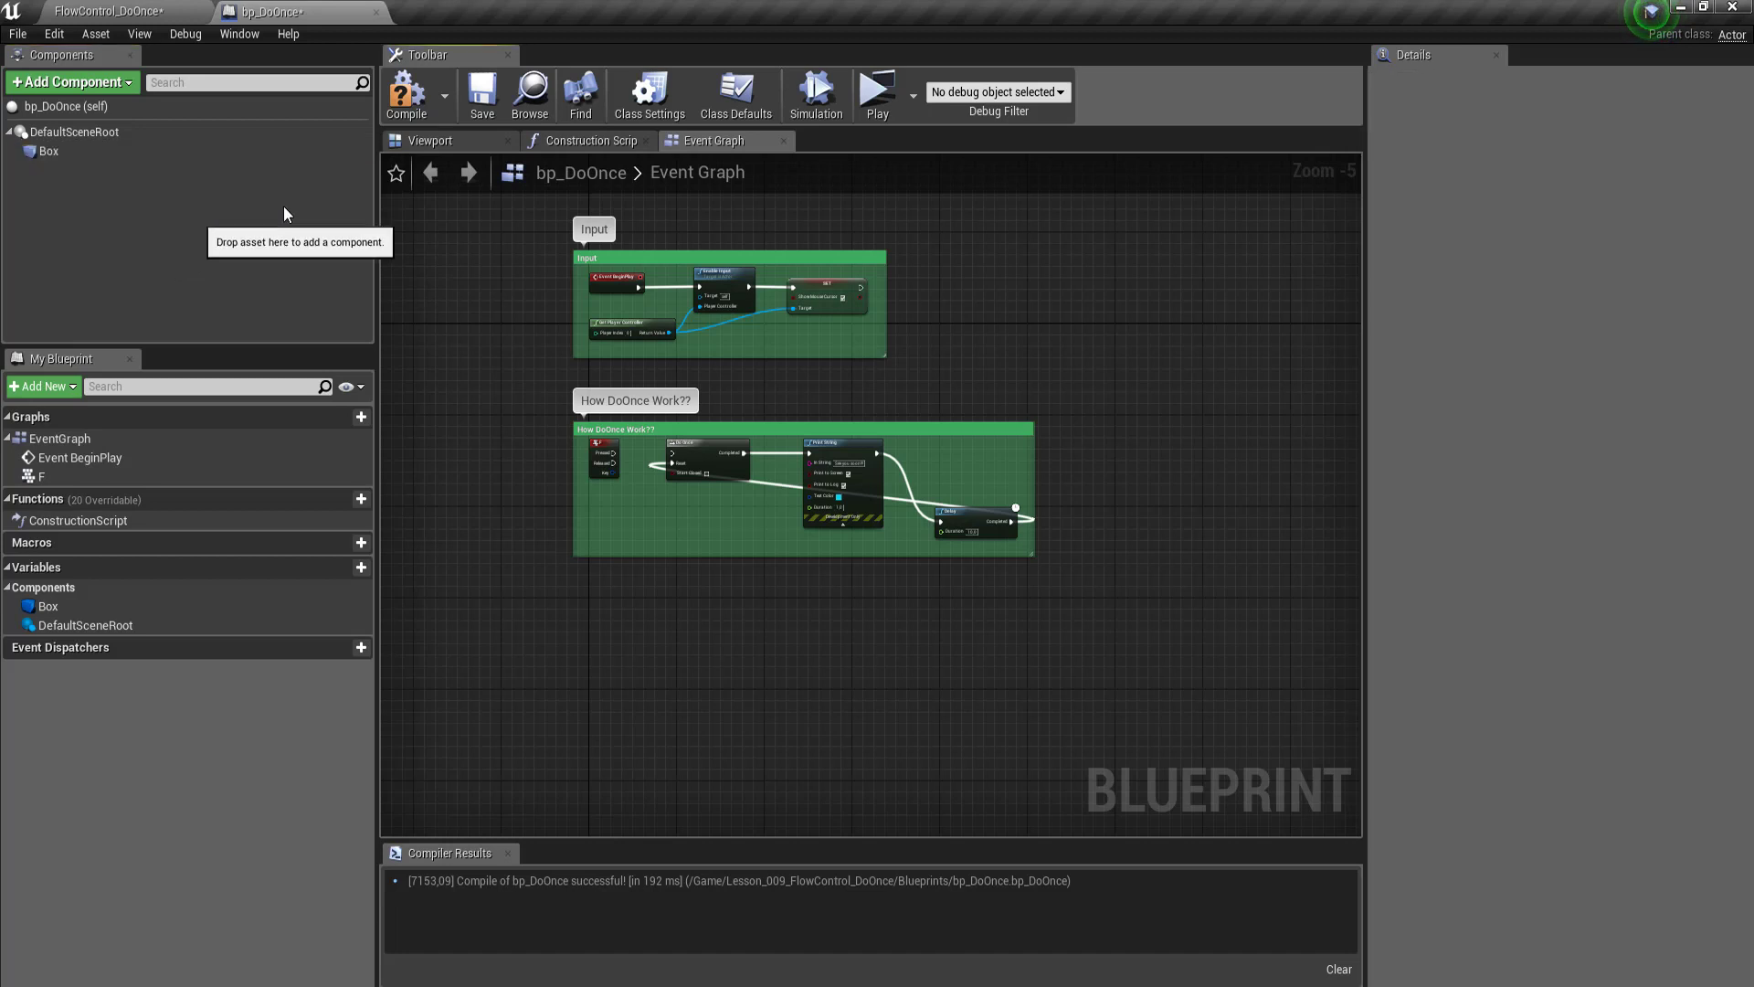
Step: Scale the box in the Viewport to 10 × 6.5 × 6.75
left_click(441, 143)
right_click_drag(684, 419, 694, 419)
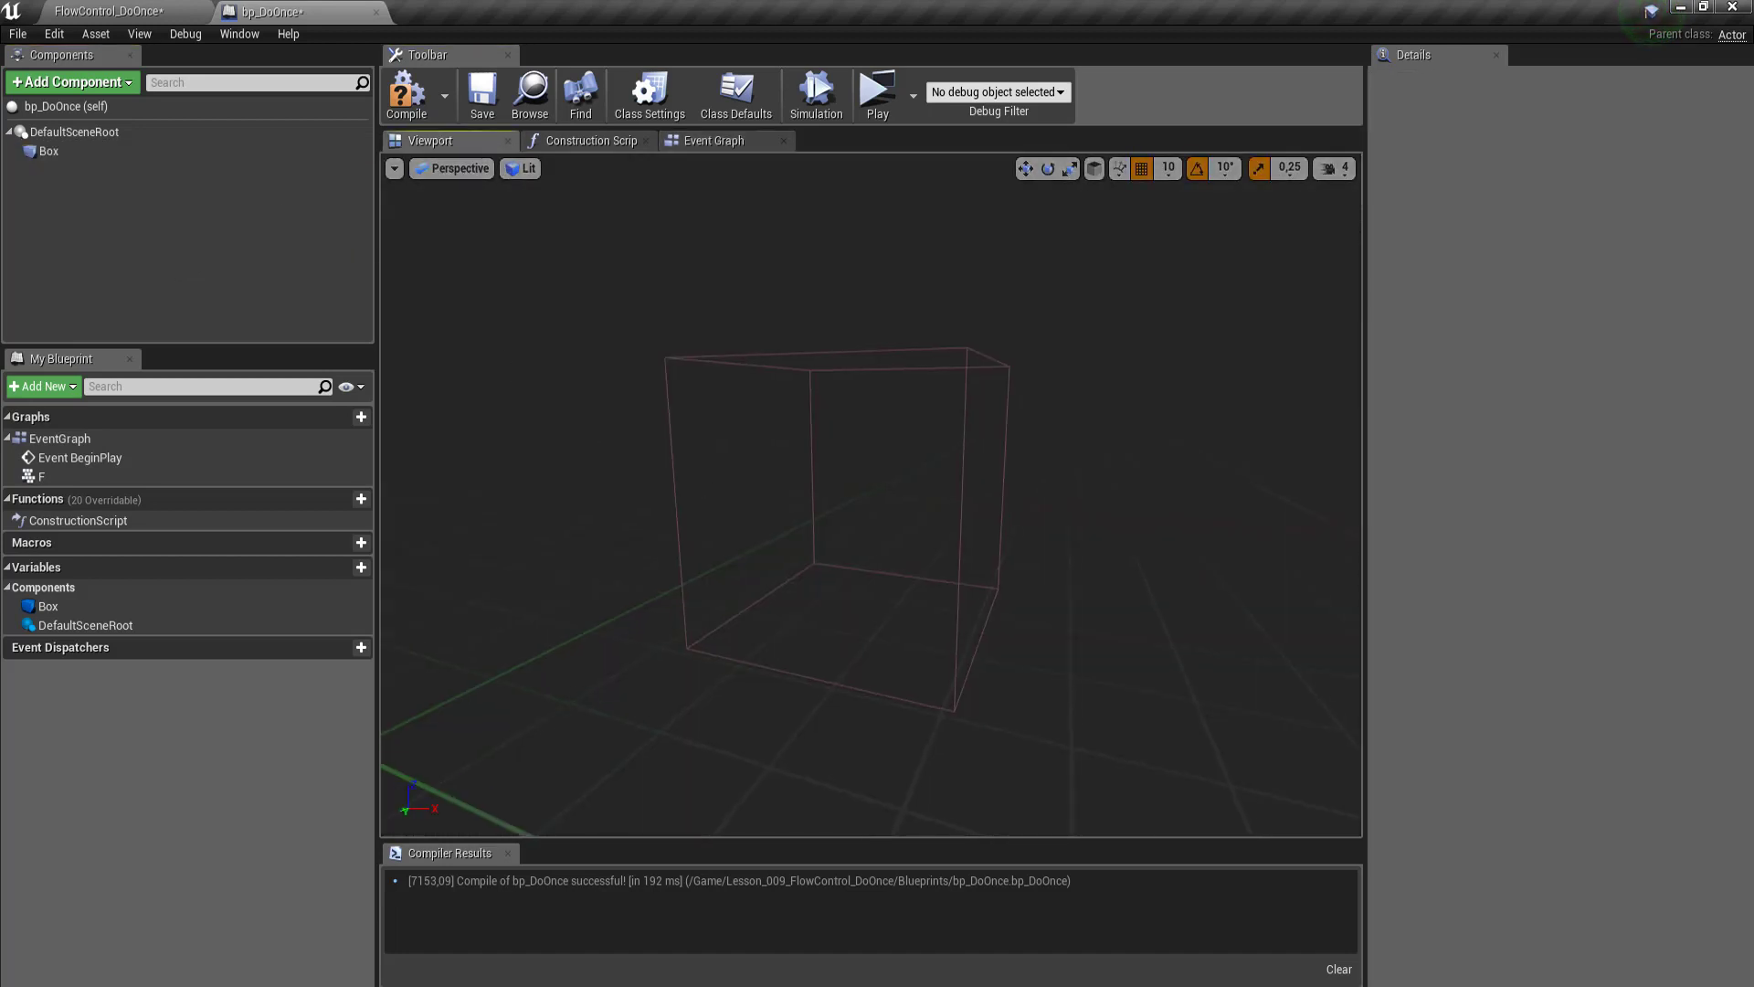
left_click(672, 411)
scroll(694, 535, "down", 3)
scroll(696, 534, "down", 2)
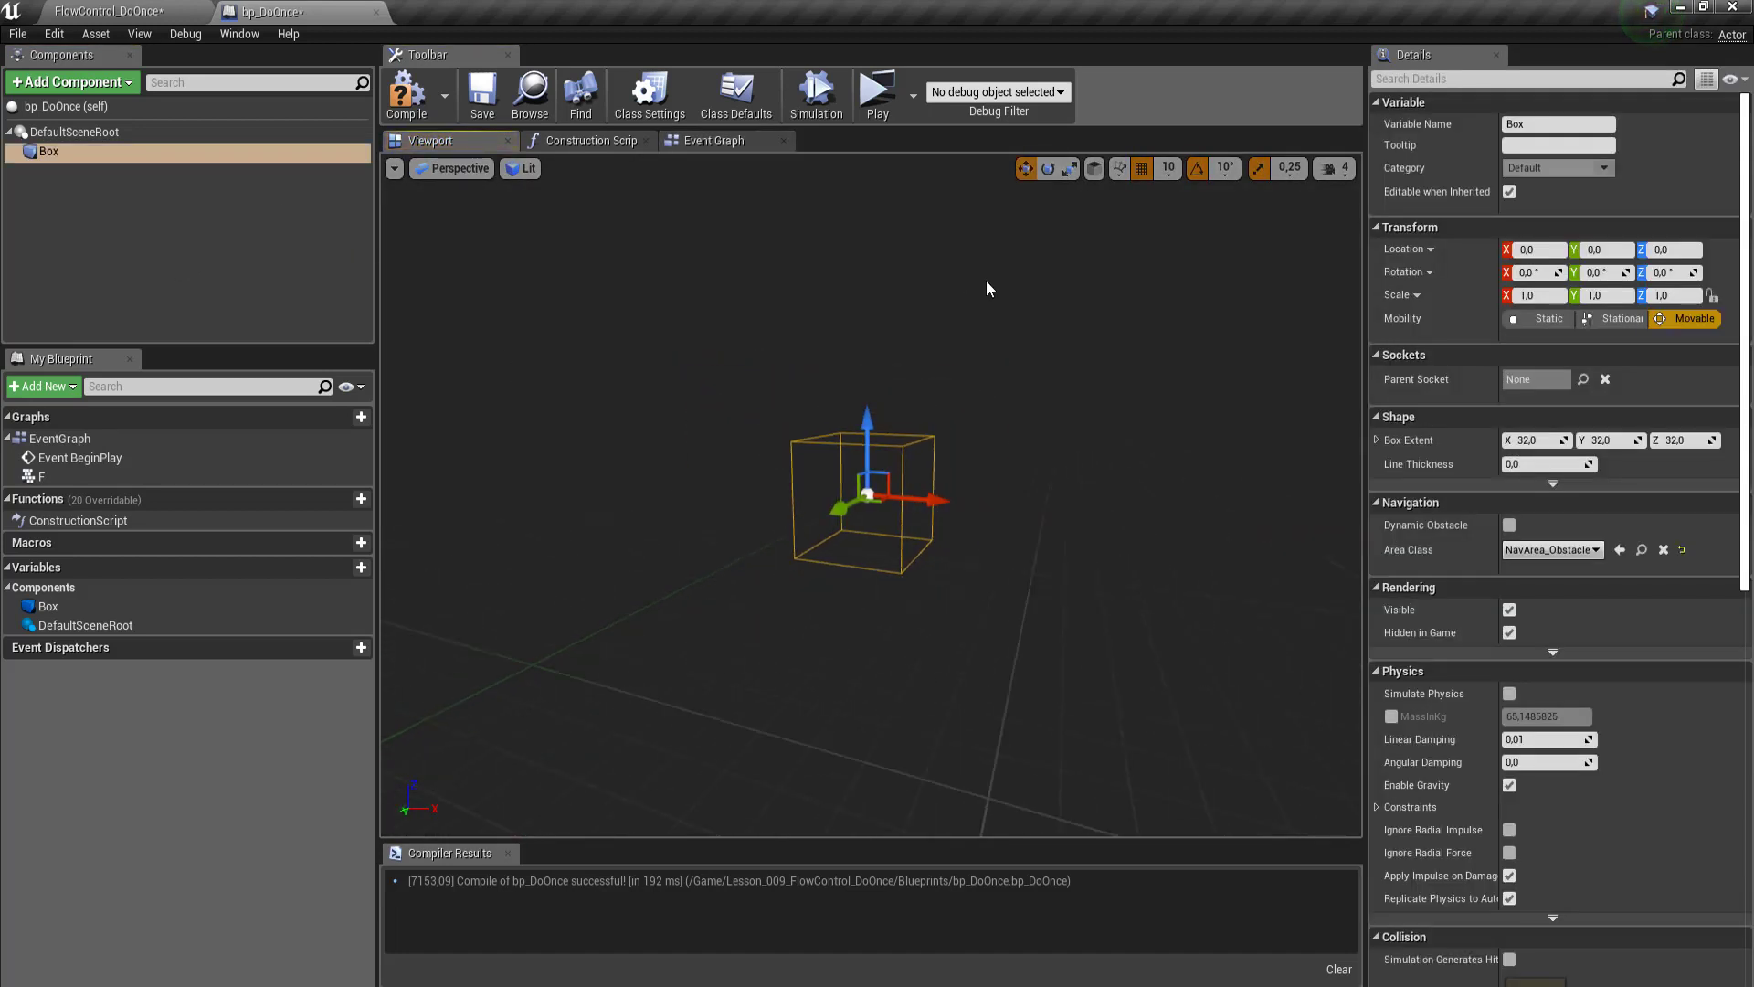
left_click(1071, 170)
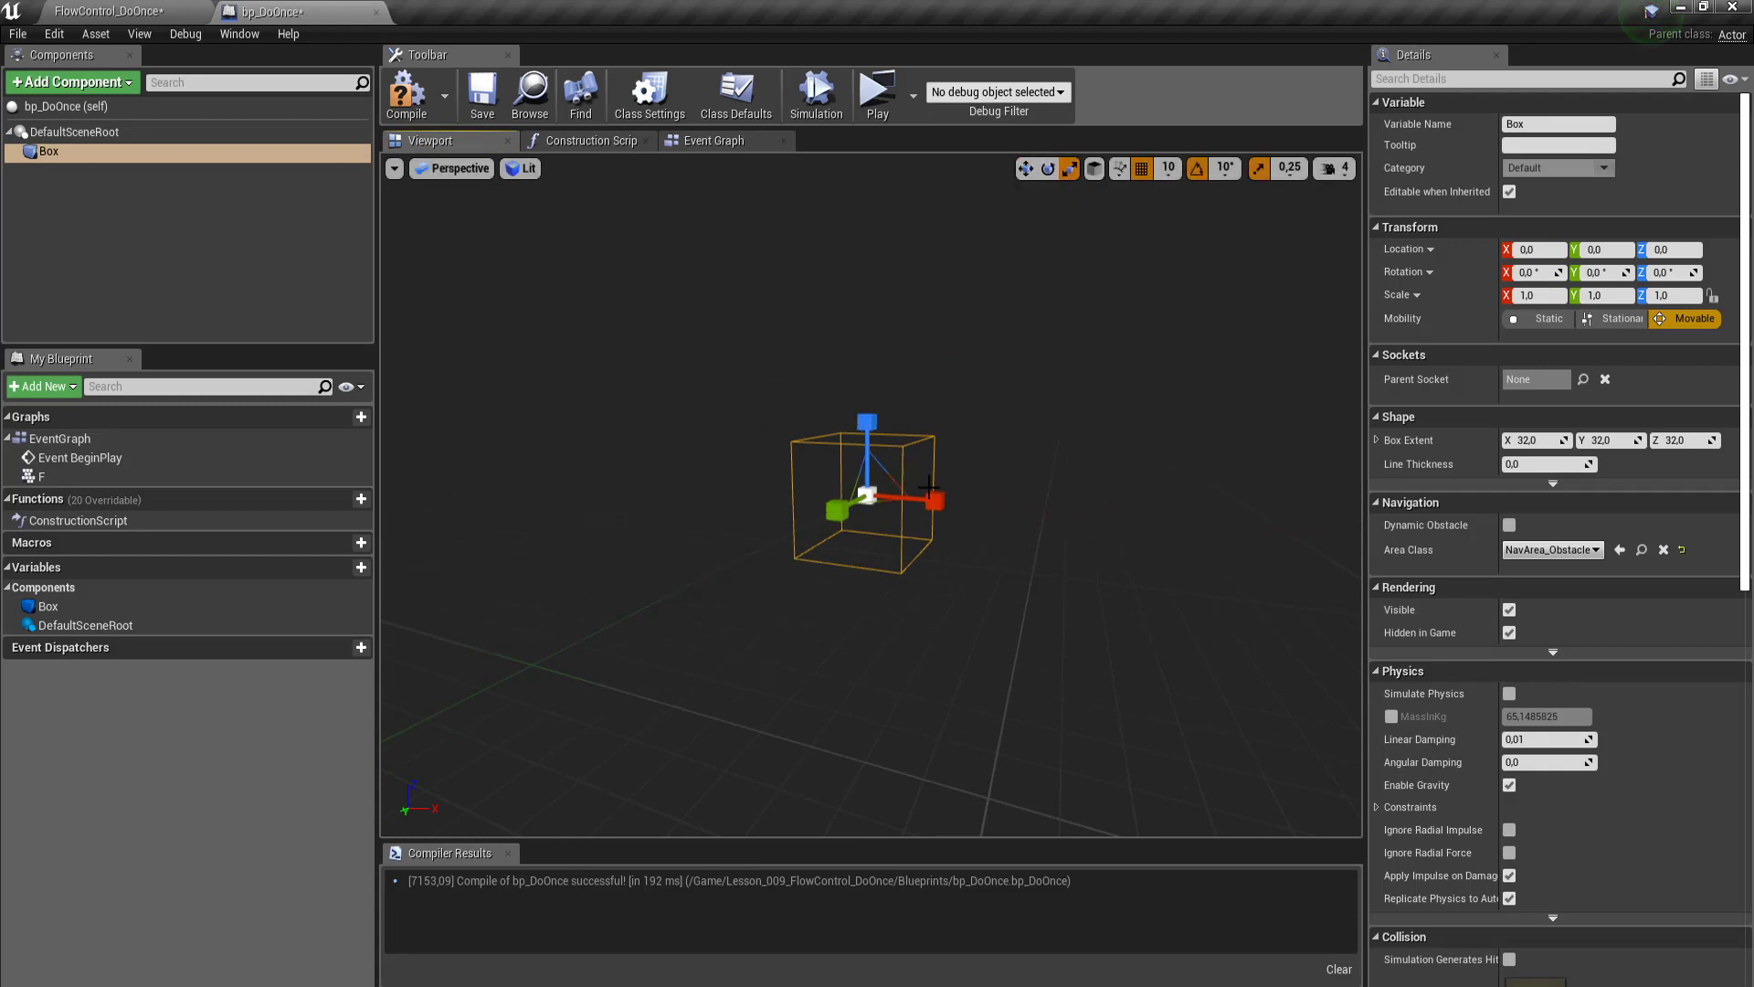
left_click_drag(935, 501, 721, 485)
left_click_drag(837, 510, 712, 549)
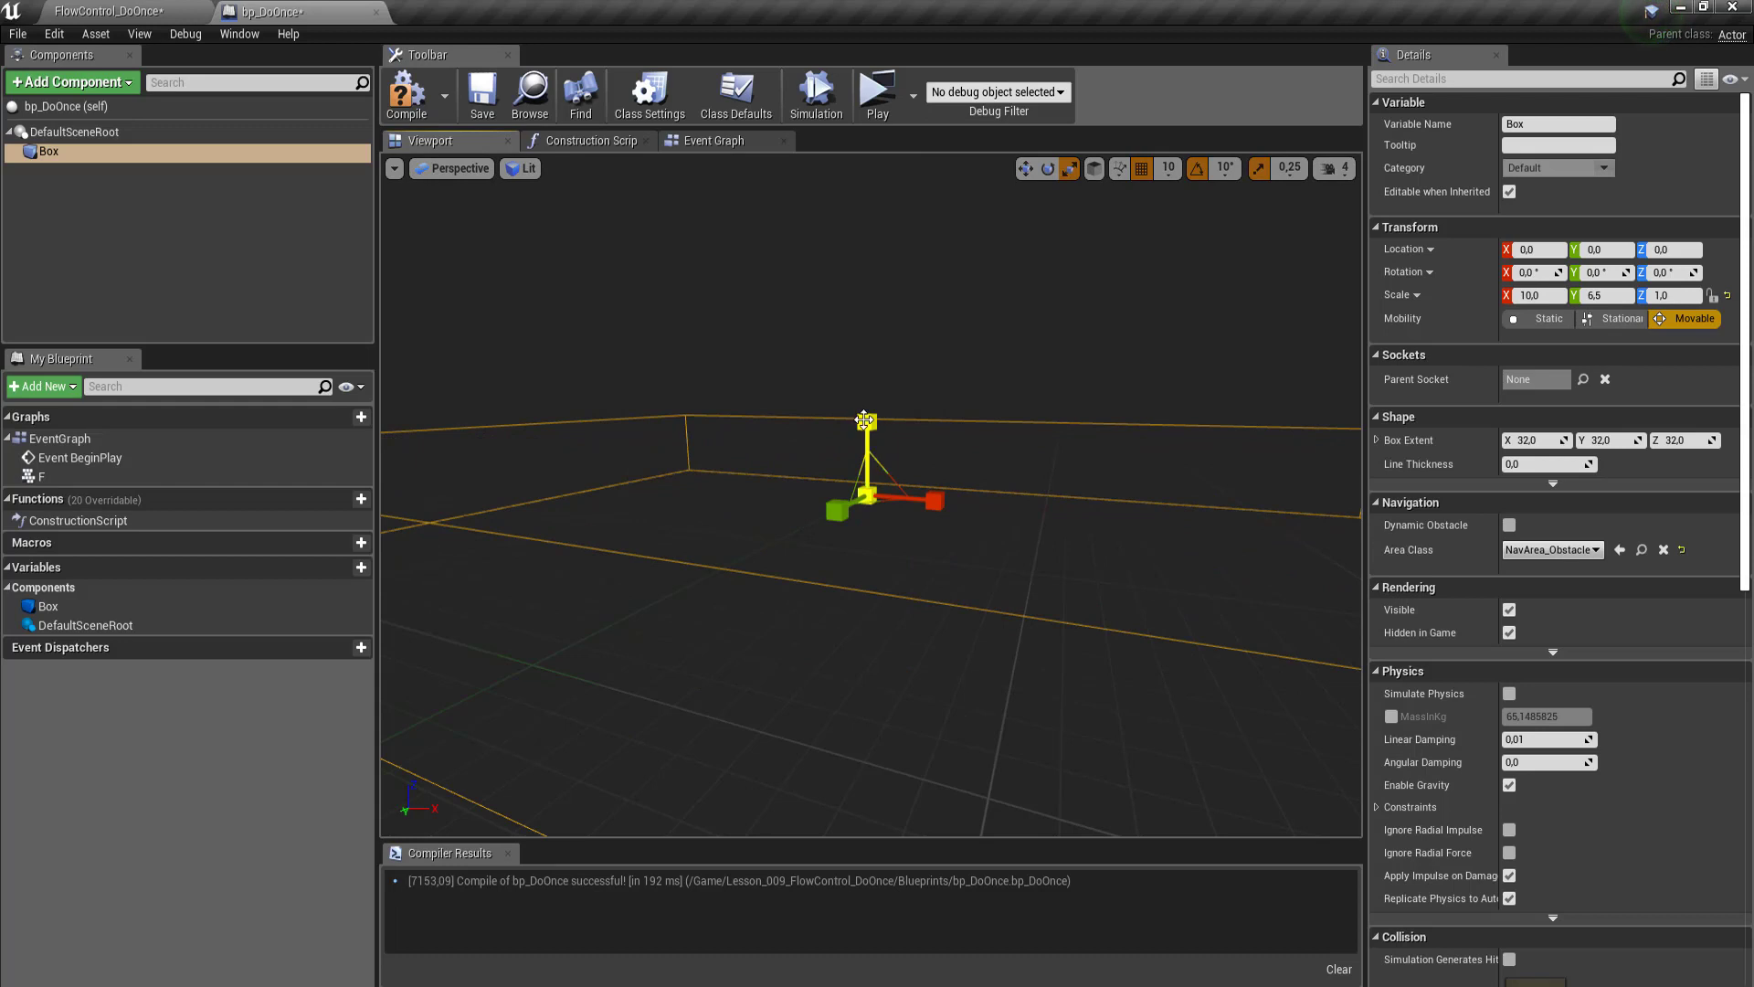
mouse_move(867, 422)
left_mouse_down()
mouse_move(867, 366)
mouse_move(618, 265)
left_mouse_up()
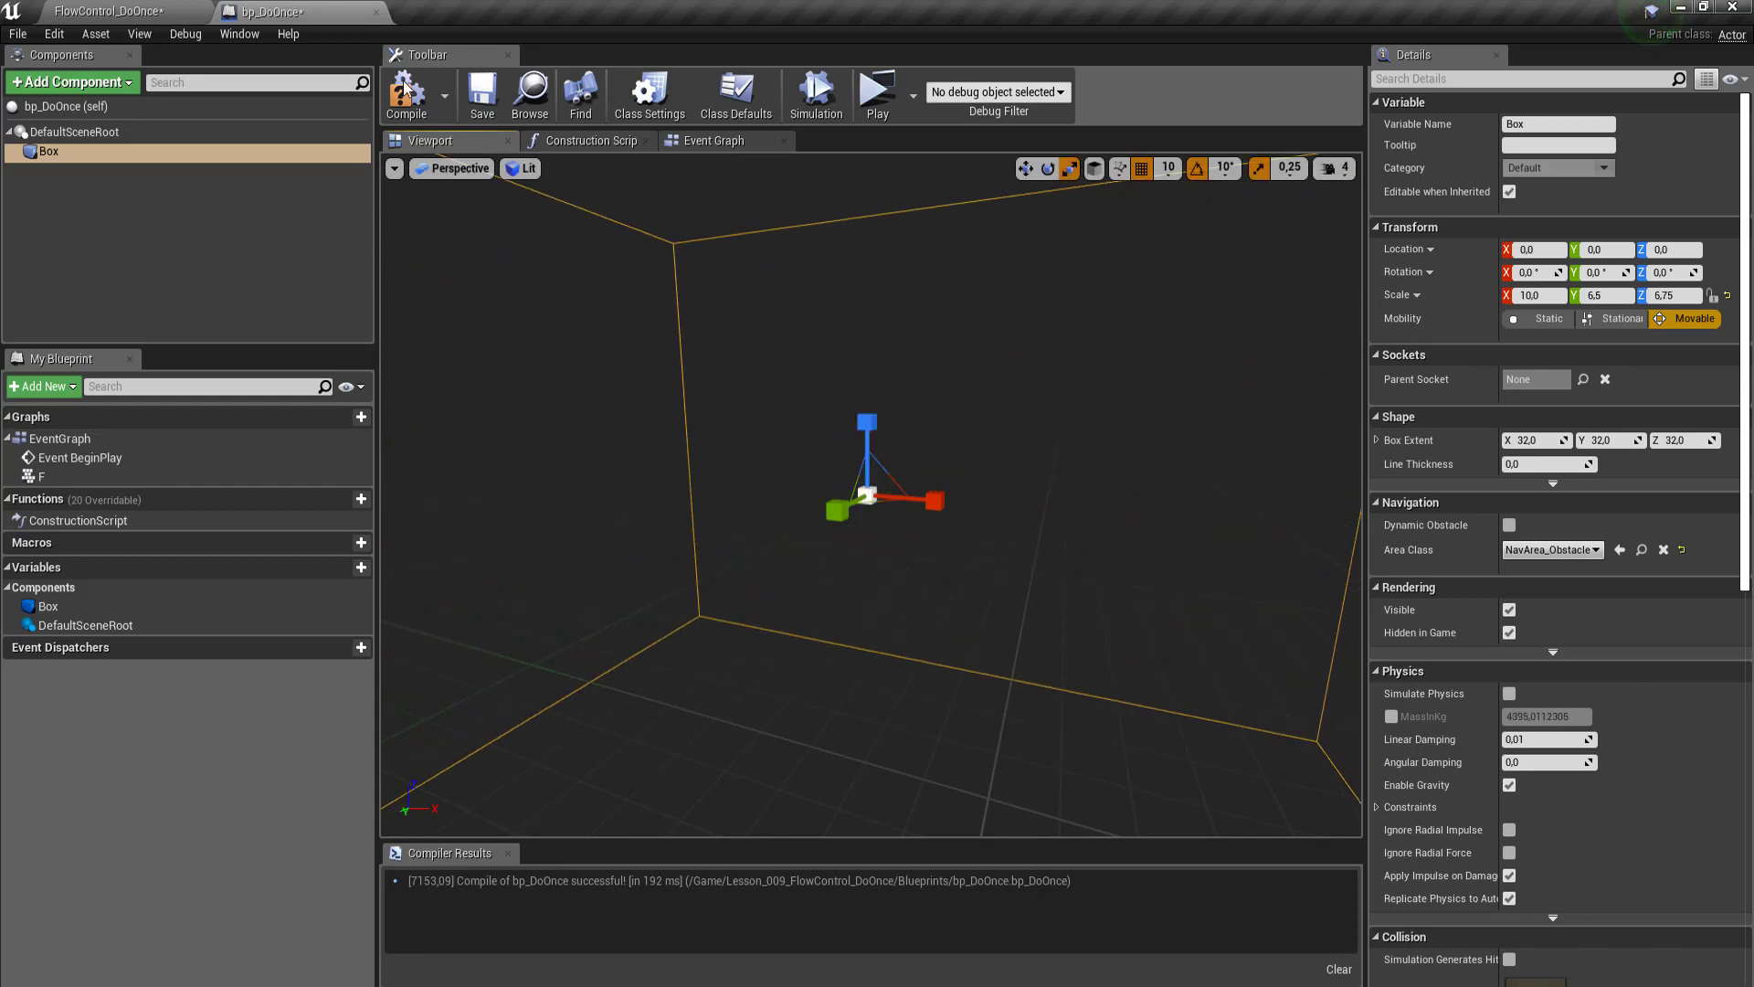
Step: Compile the blueprint and view the box in the FlowControl_DoOnce level
left_click(425, 116)
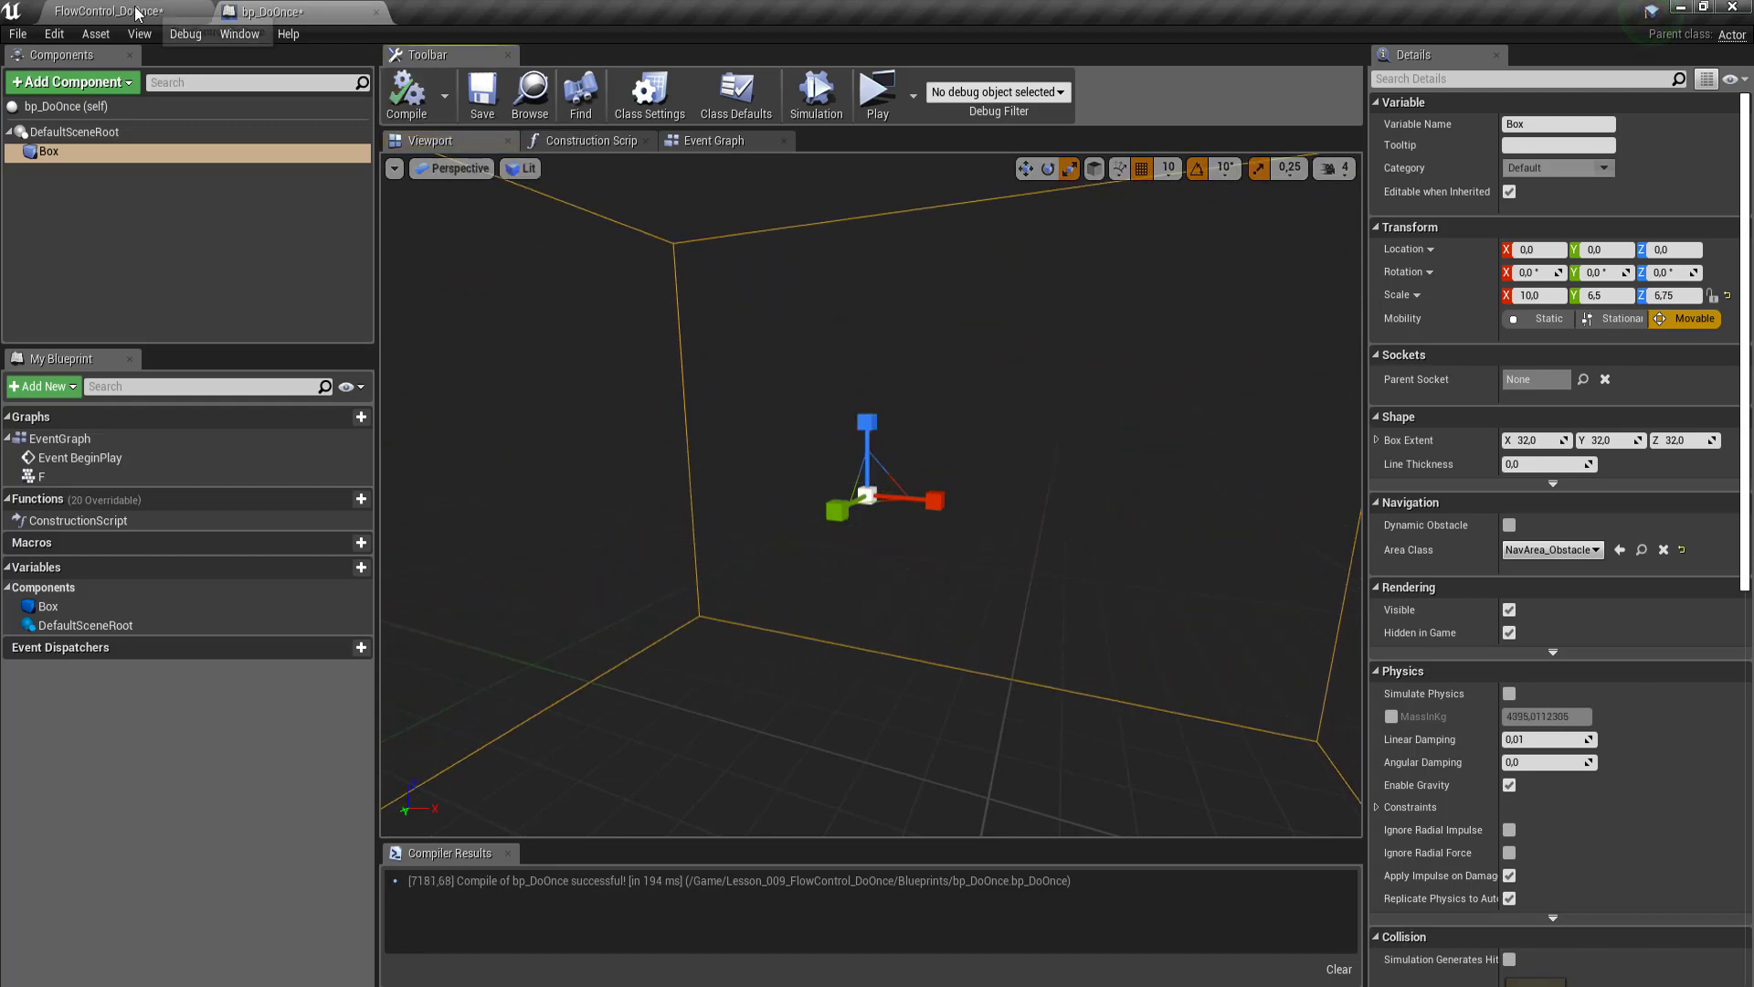
left_click(109, 11)
right_click_drag(575, 383, 899, 441)
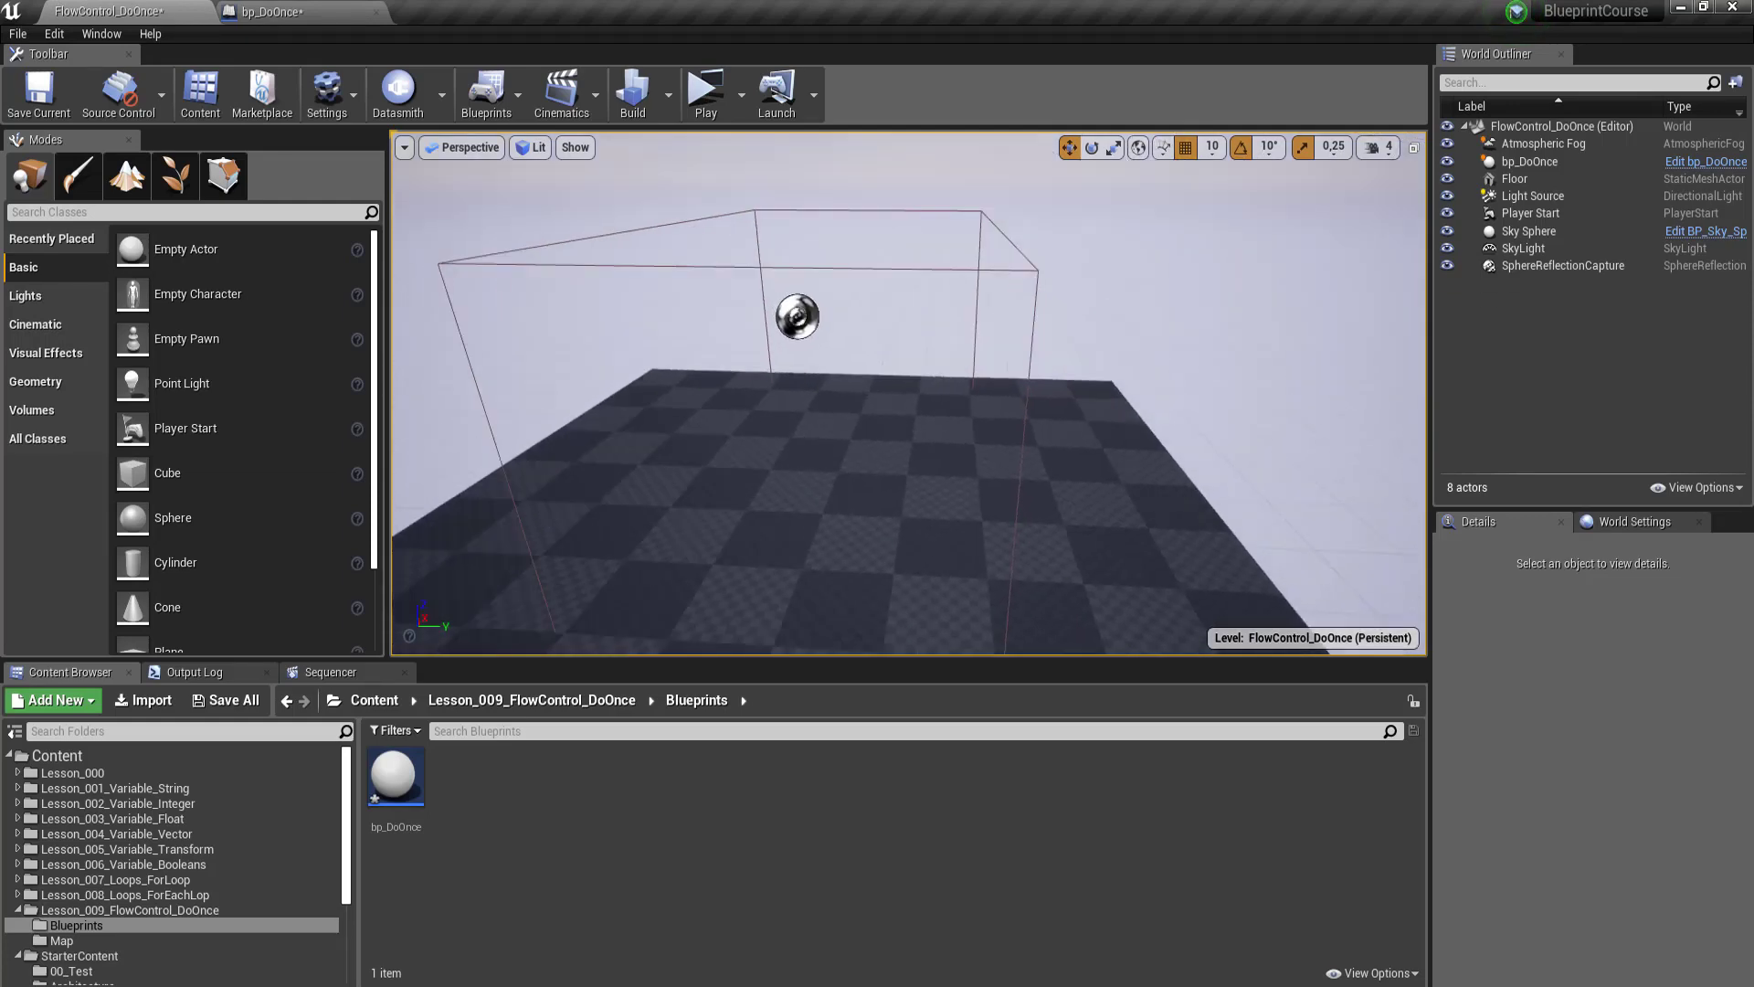
Step: Inspect the enlarged box in FlowControl_DoOnce, then go back to bp_DoOnce's Event Graph
scroll(899, 441, "down", 2)
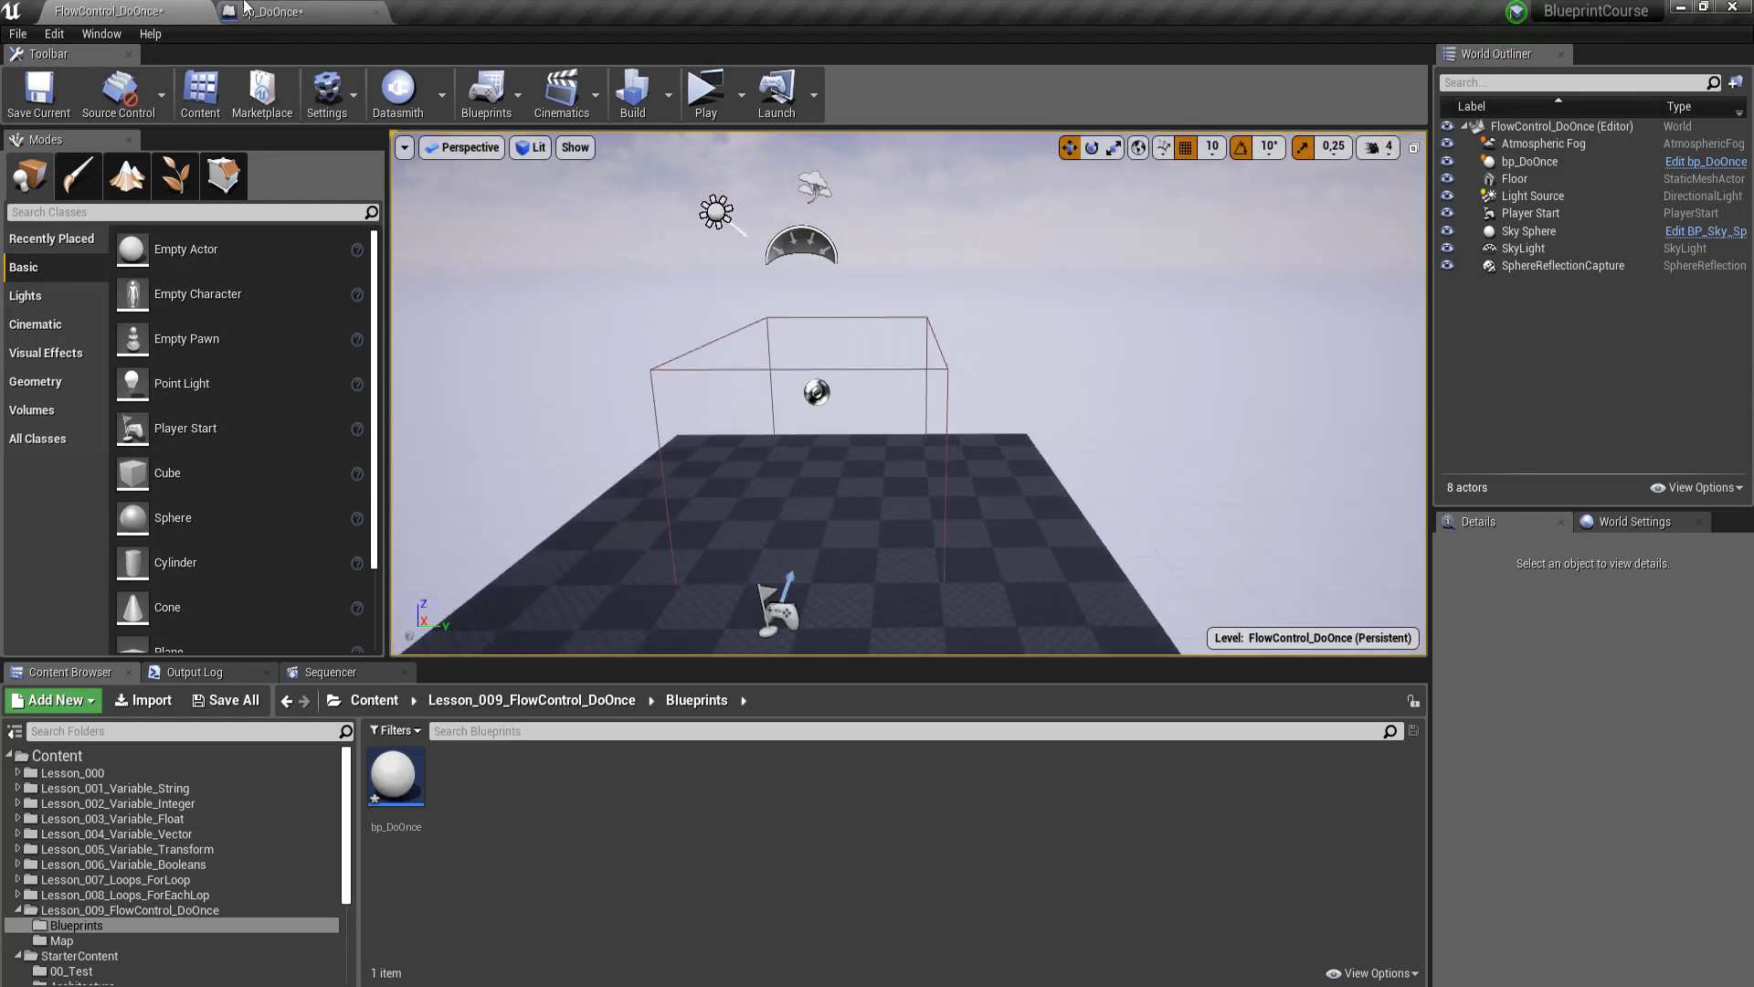
left_click(293, 18)
scroll(793, 433, "up", 2)
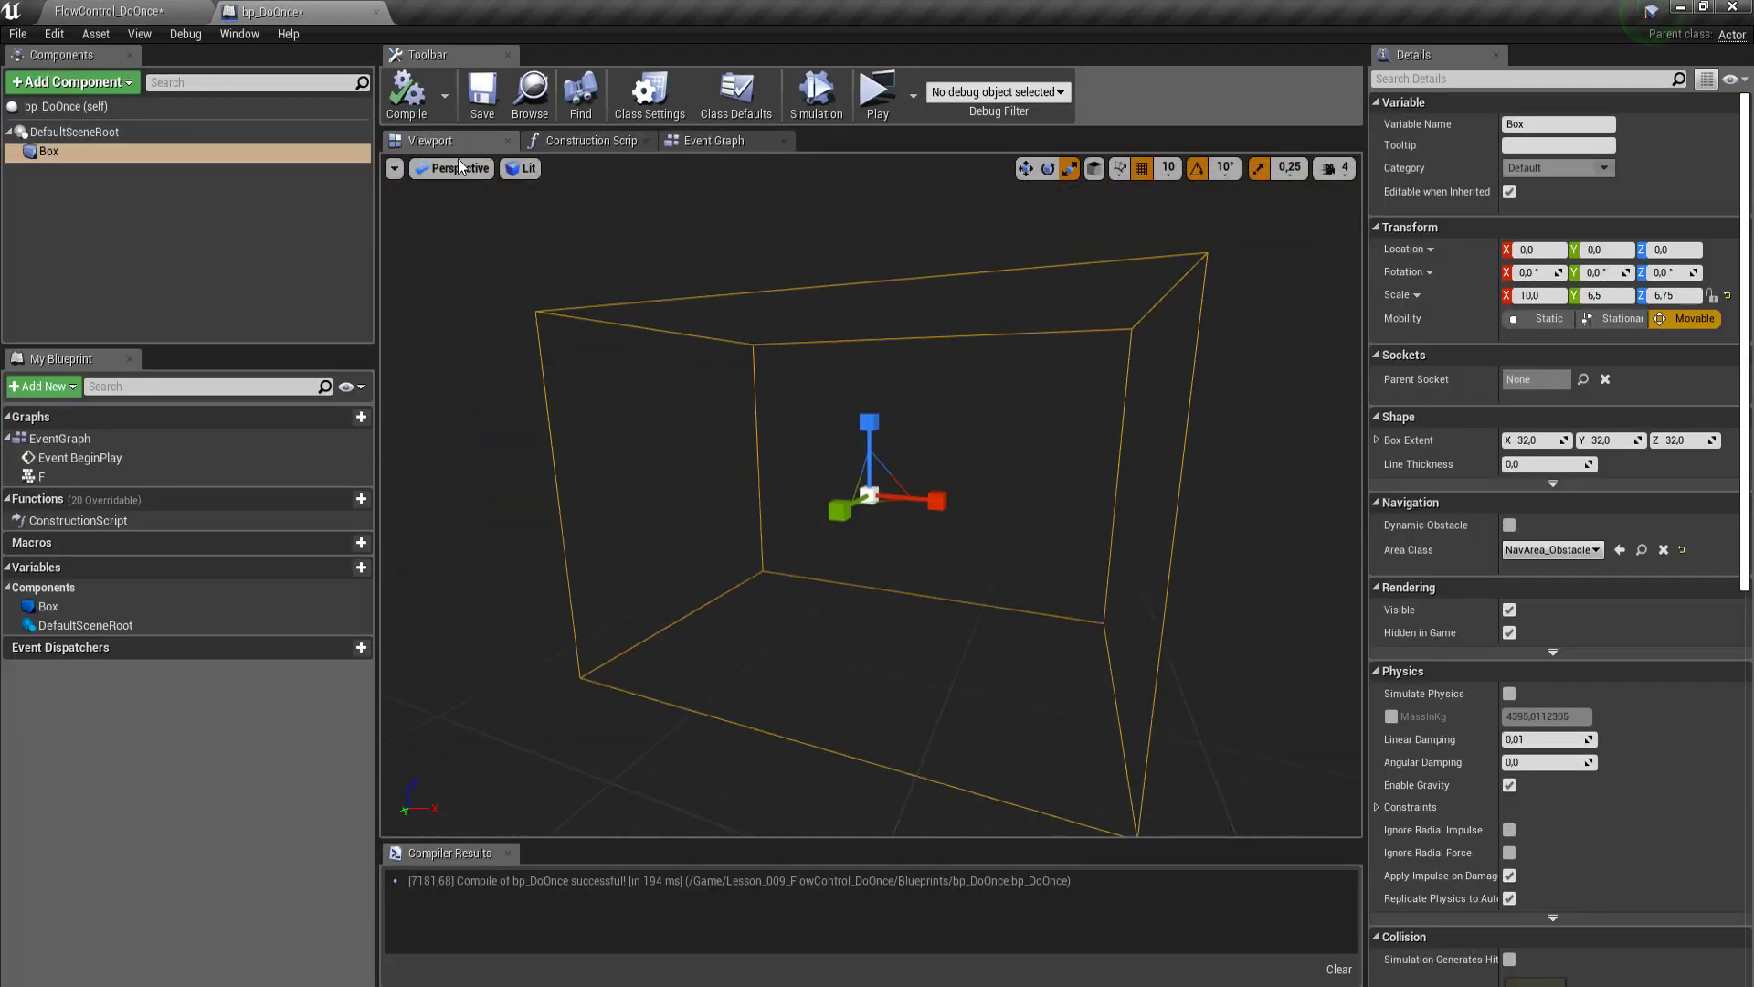
left_click(684, 144)
scroll(578, 409, "down", 3)
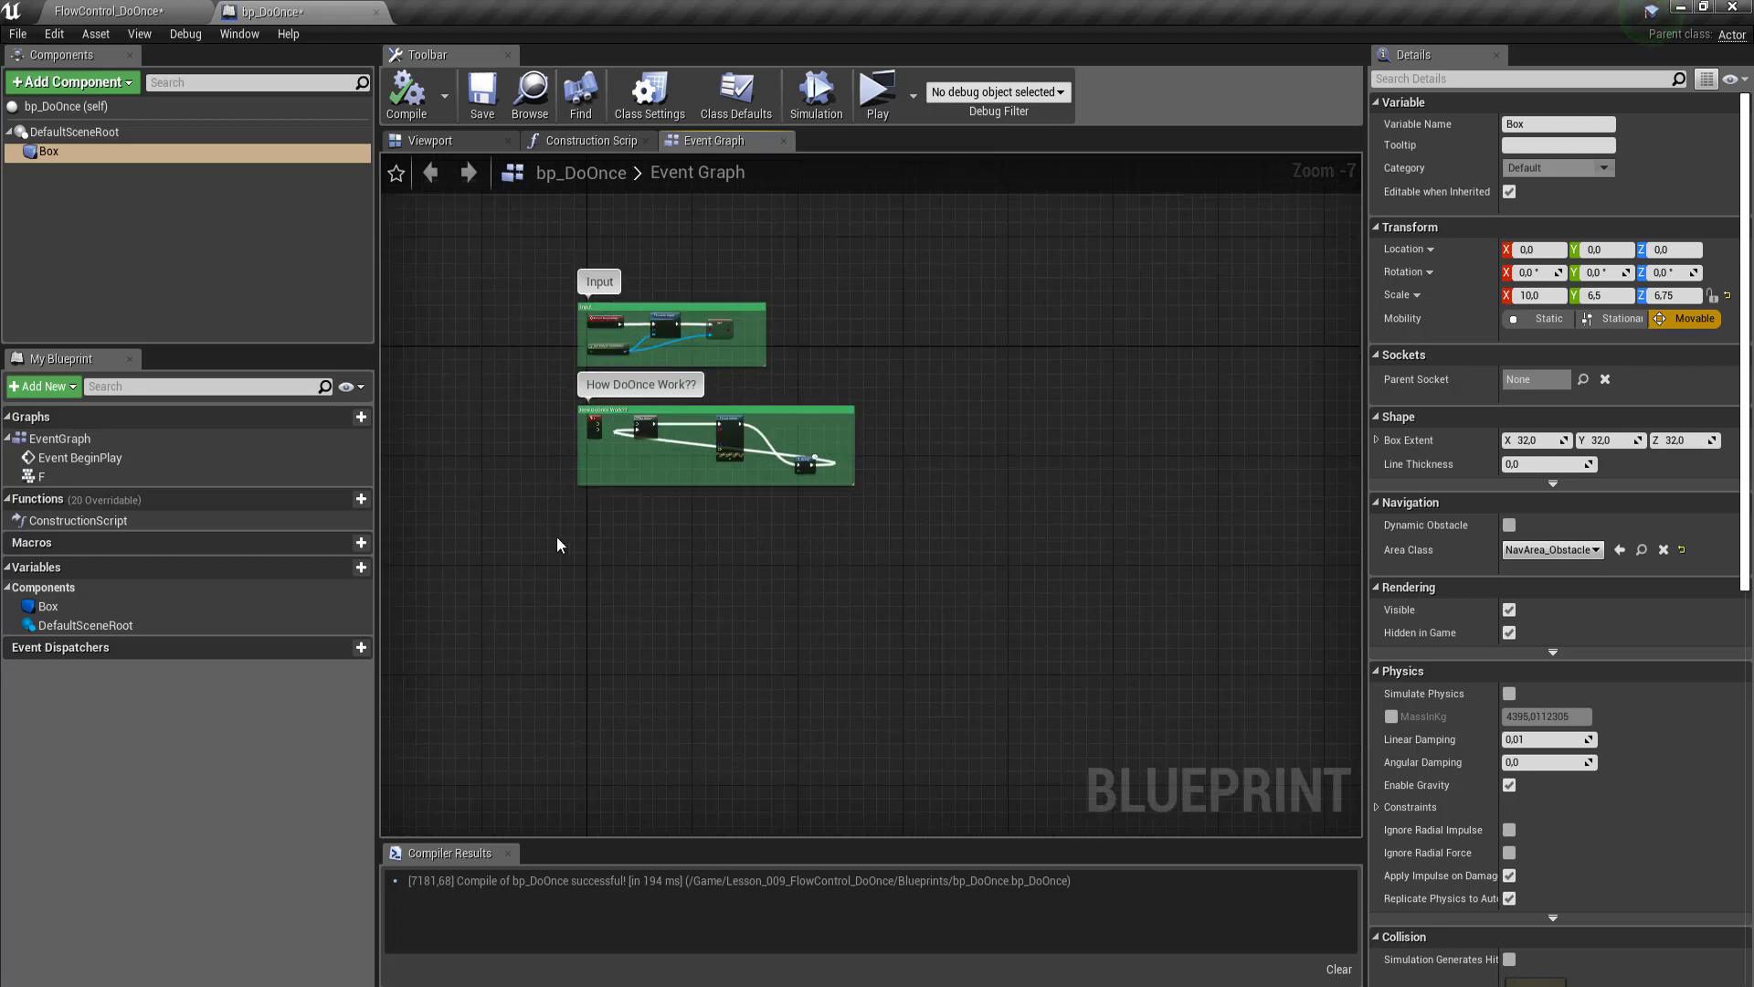
Step: Rename the Box collision component to AREA51
left_click(62, 150)
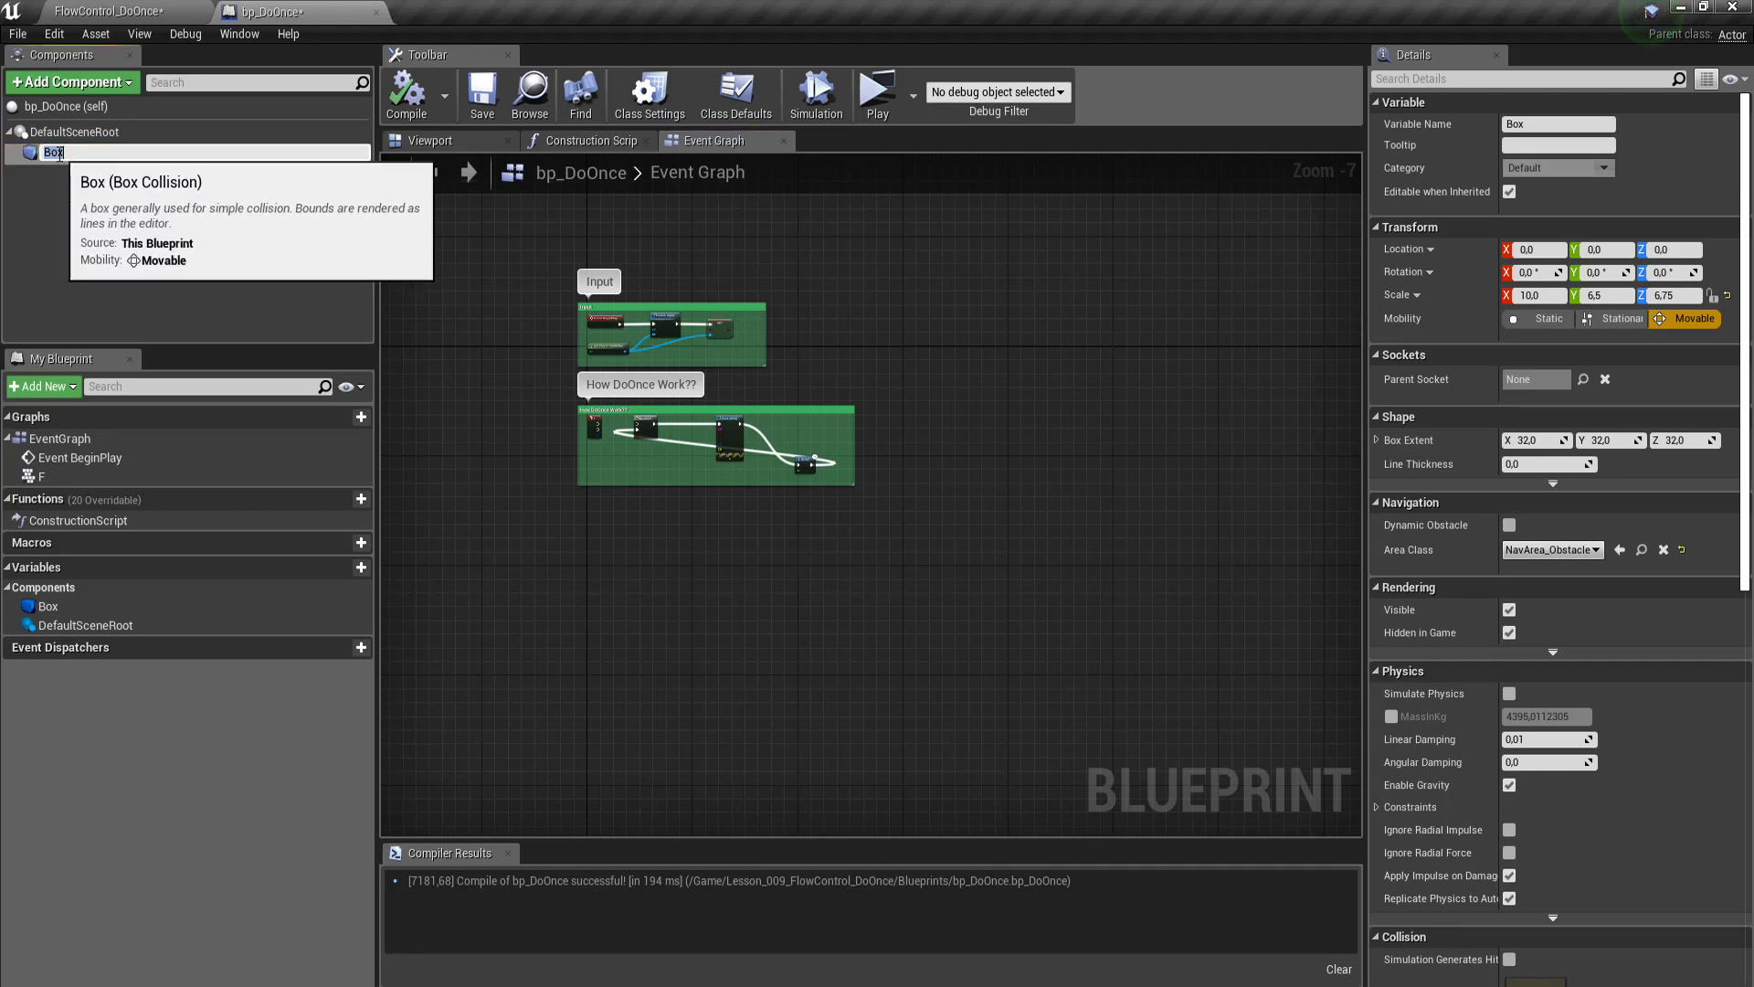
type("aREA")
type("51")
key("Return")
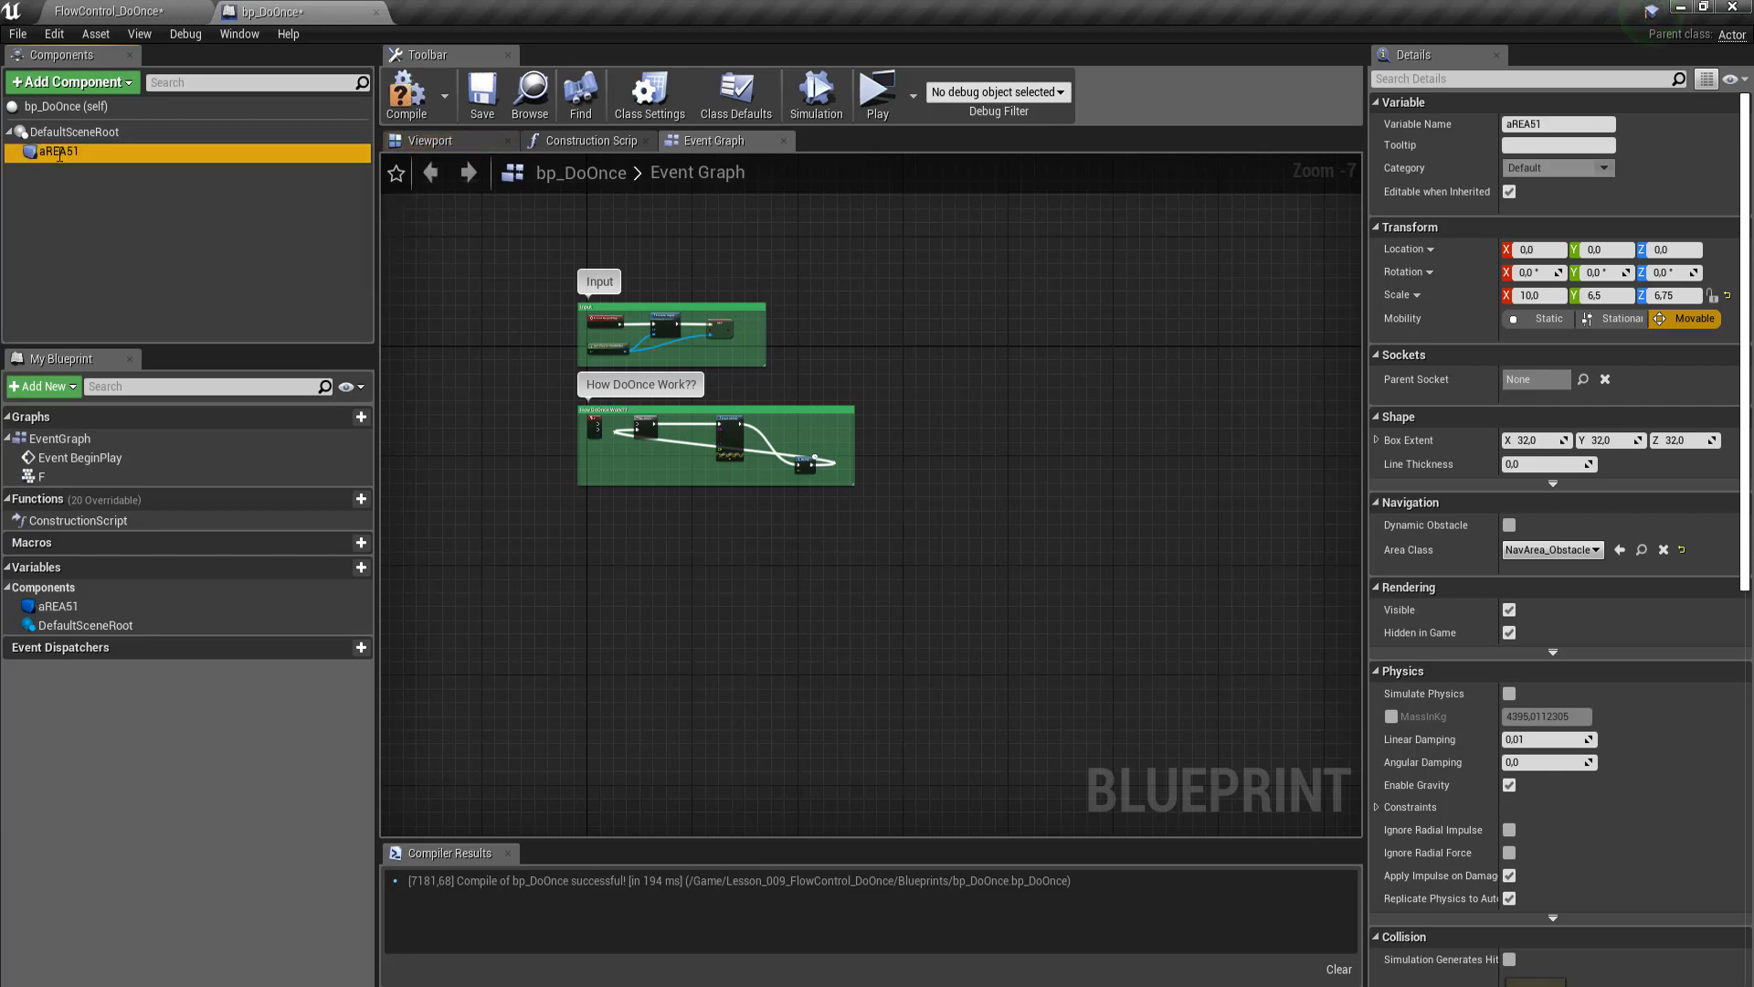
left_click(60, 153)
type("A5")
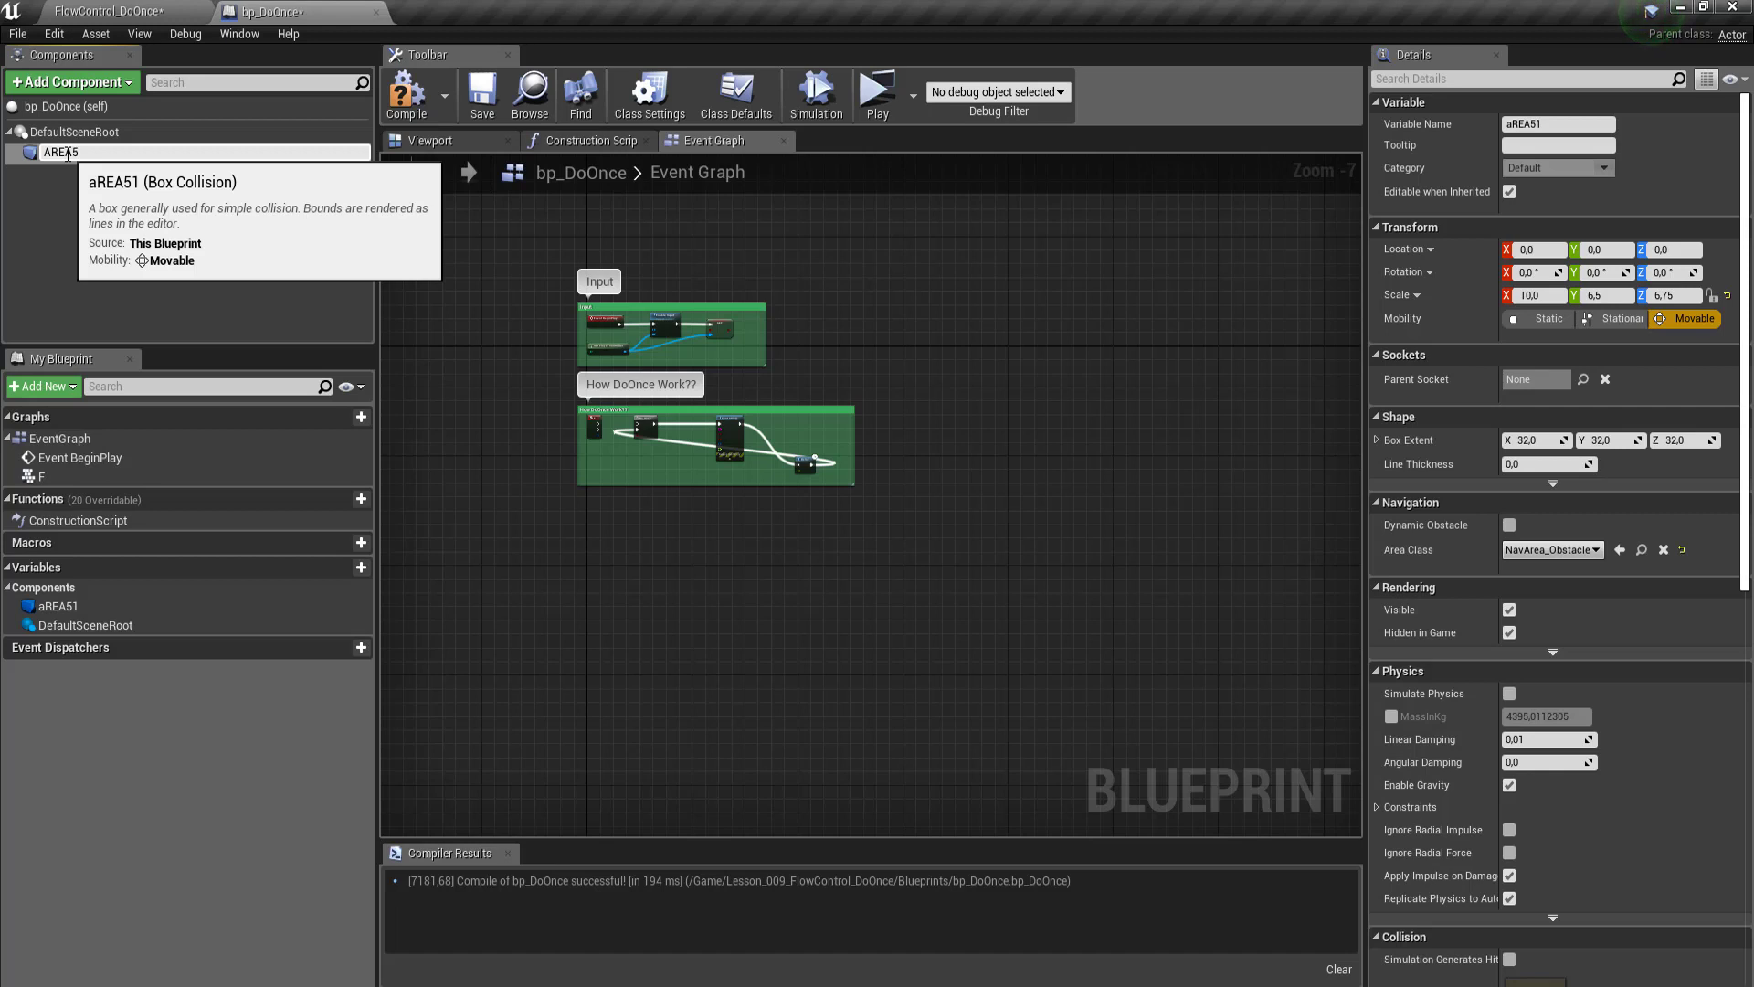
type("1")
key("Return")
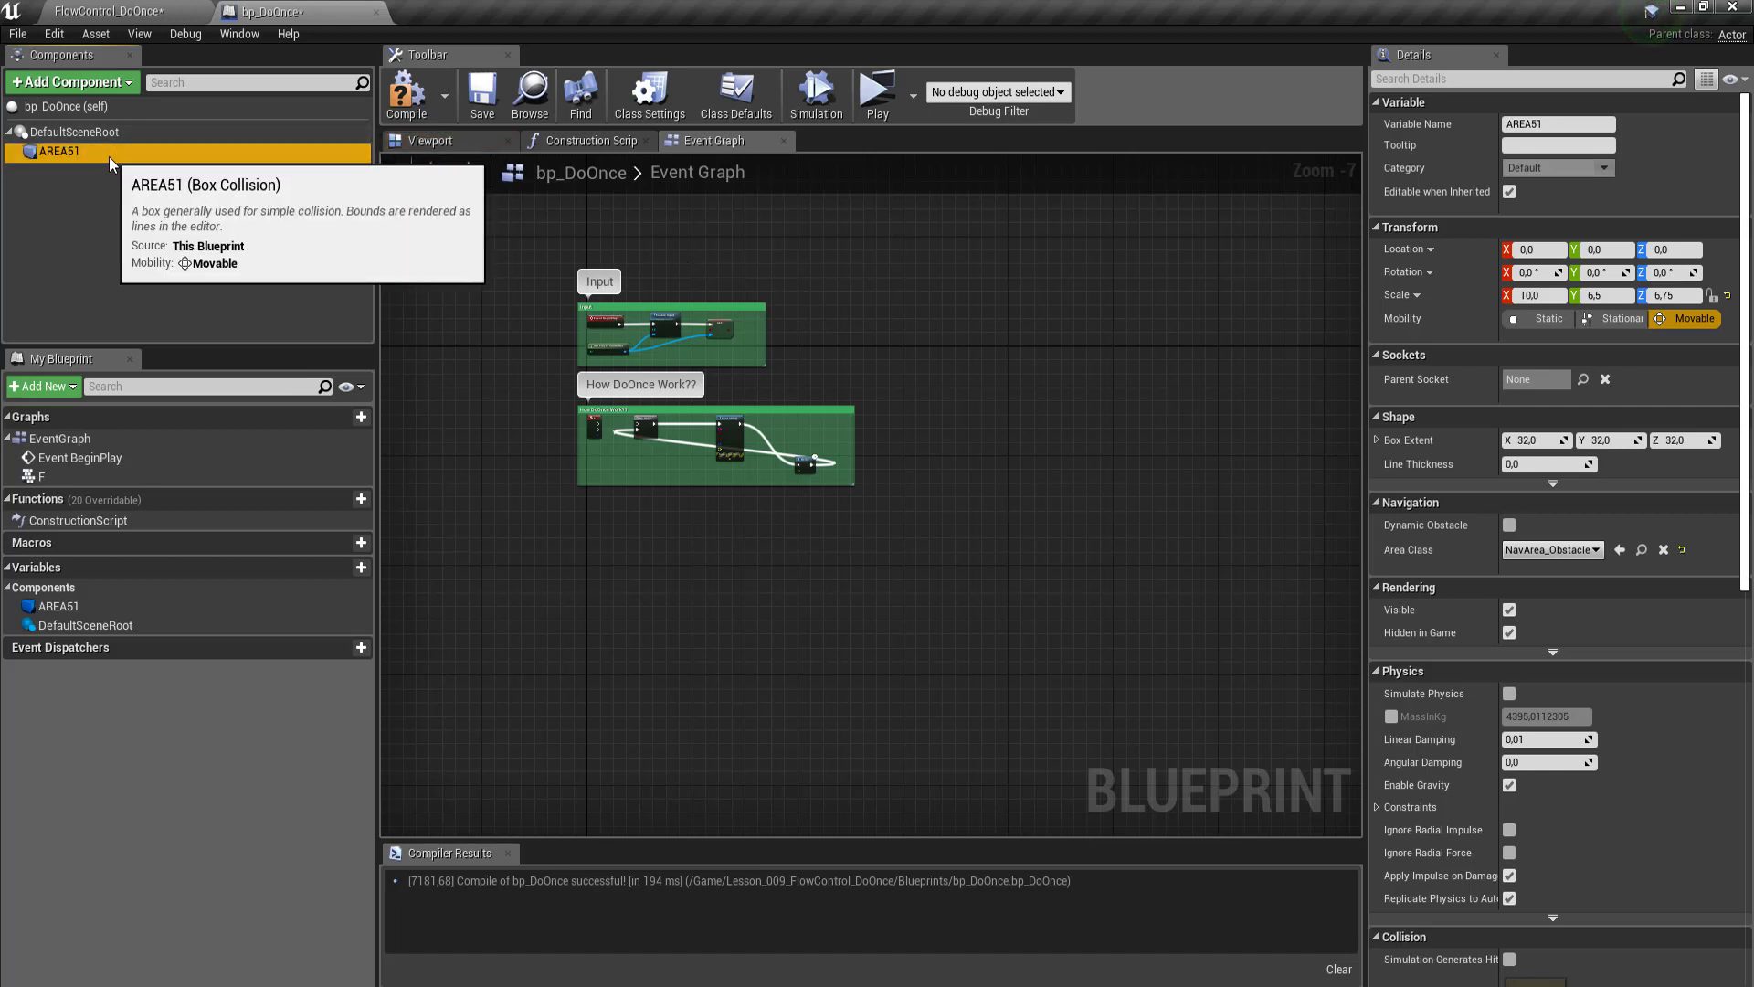
Step: Select the Input and How DoOnce Work?? comment groups and move them higher up the graph
left_click(507, 206)
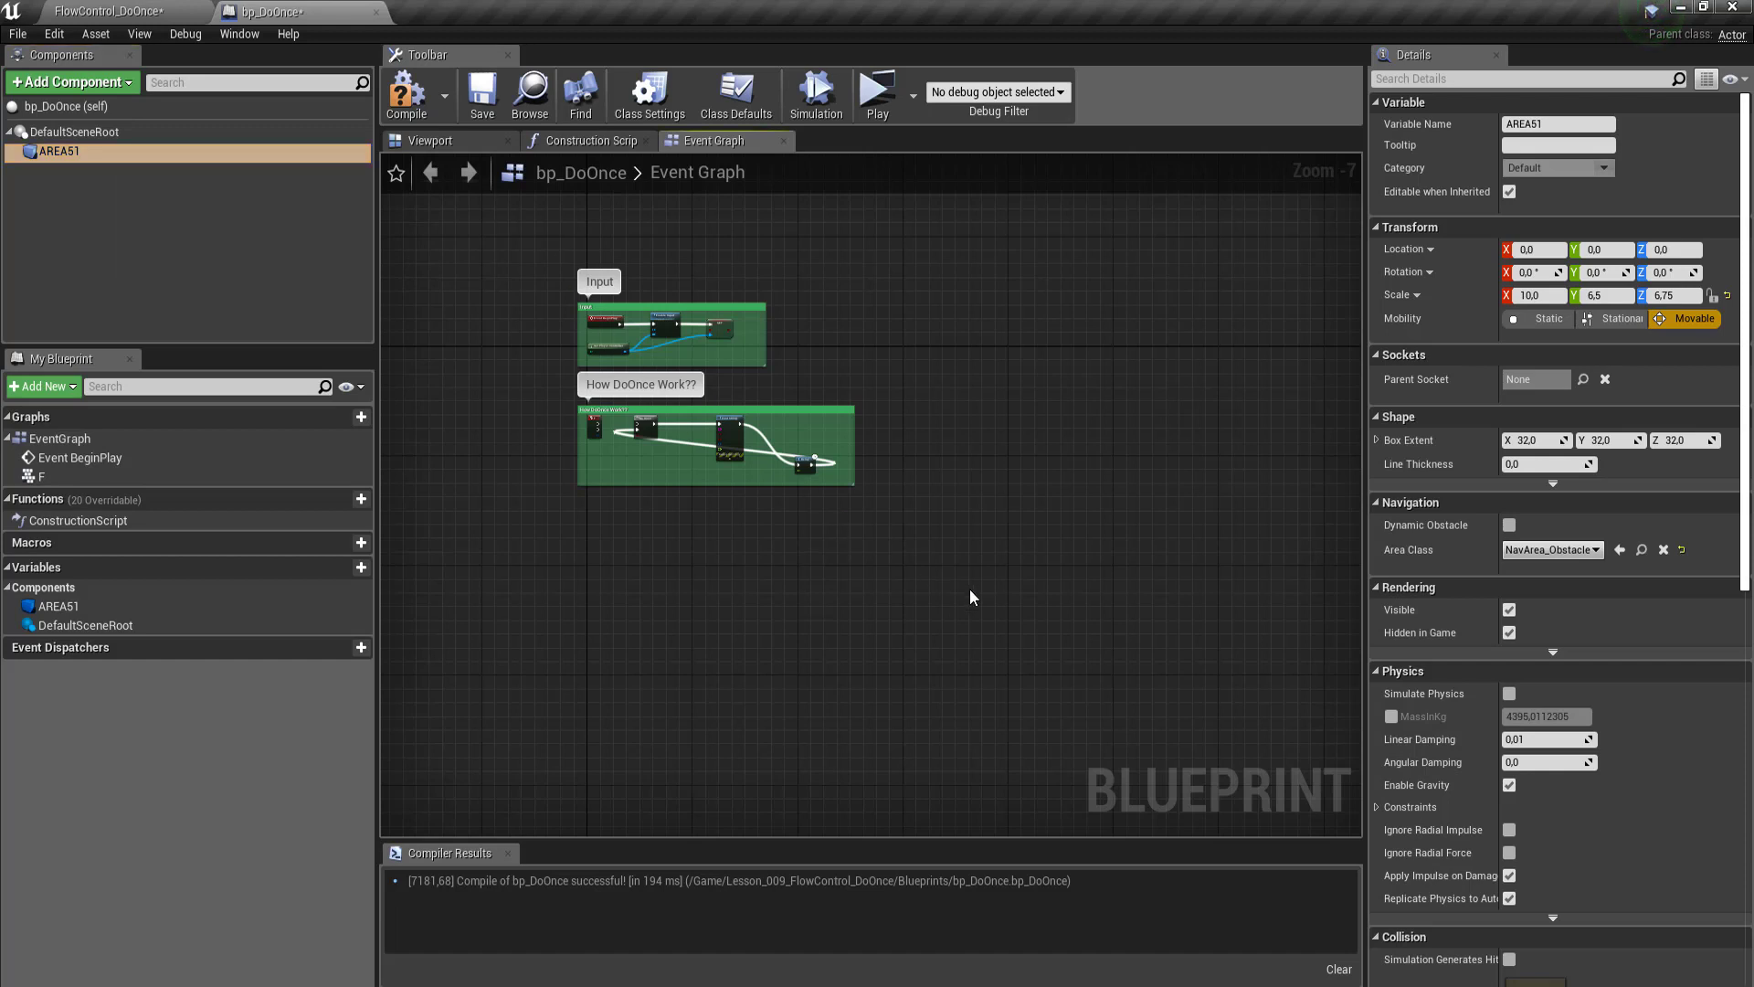
left_click_drag(687, 400, 983, 599)
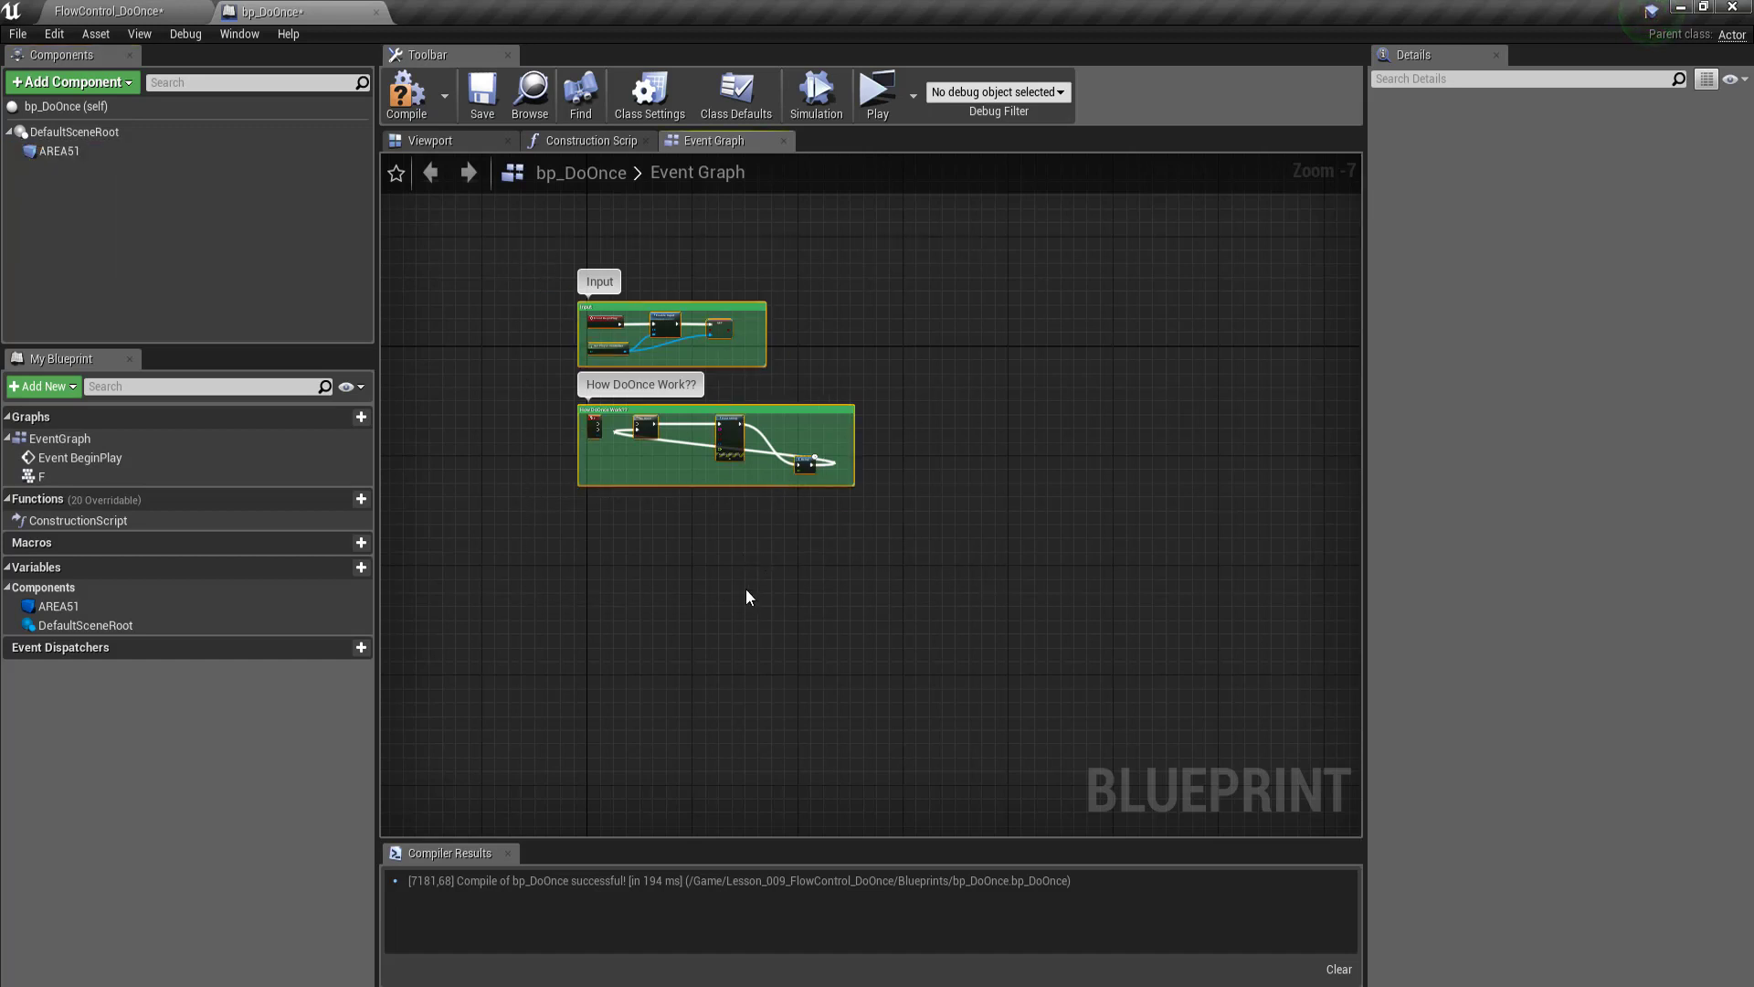
right_click_drag(568, 451, 605, 455)
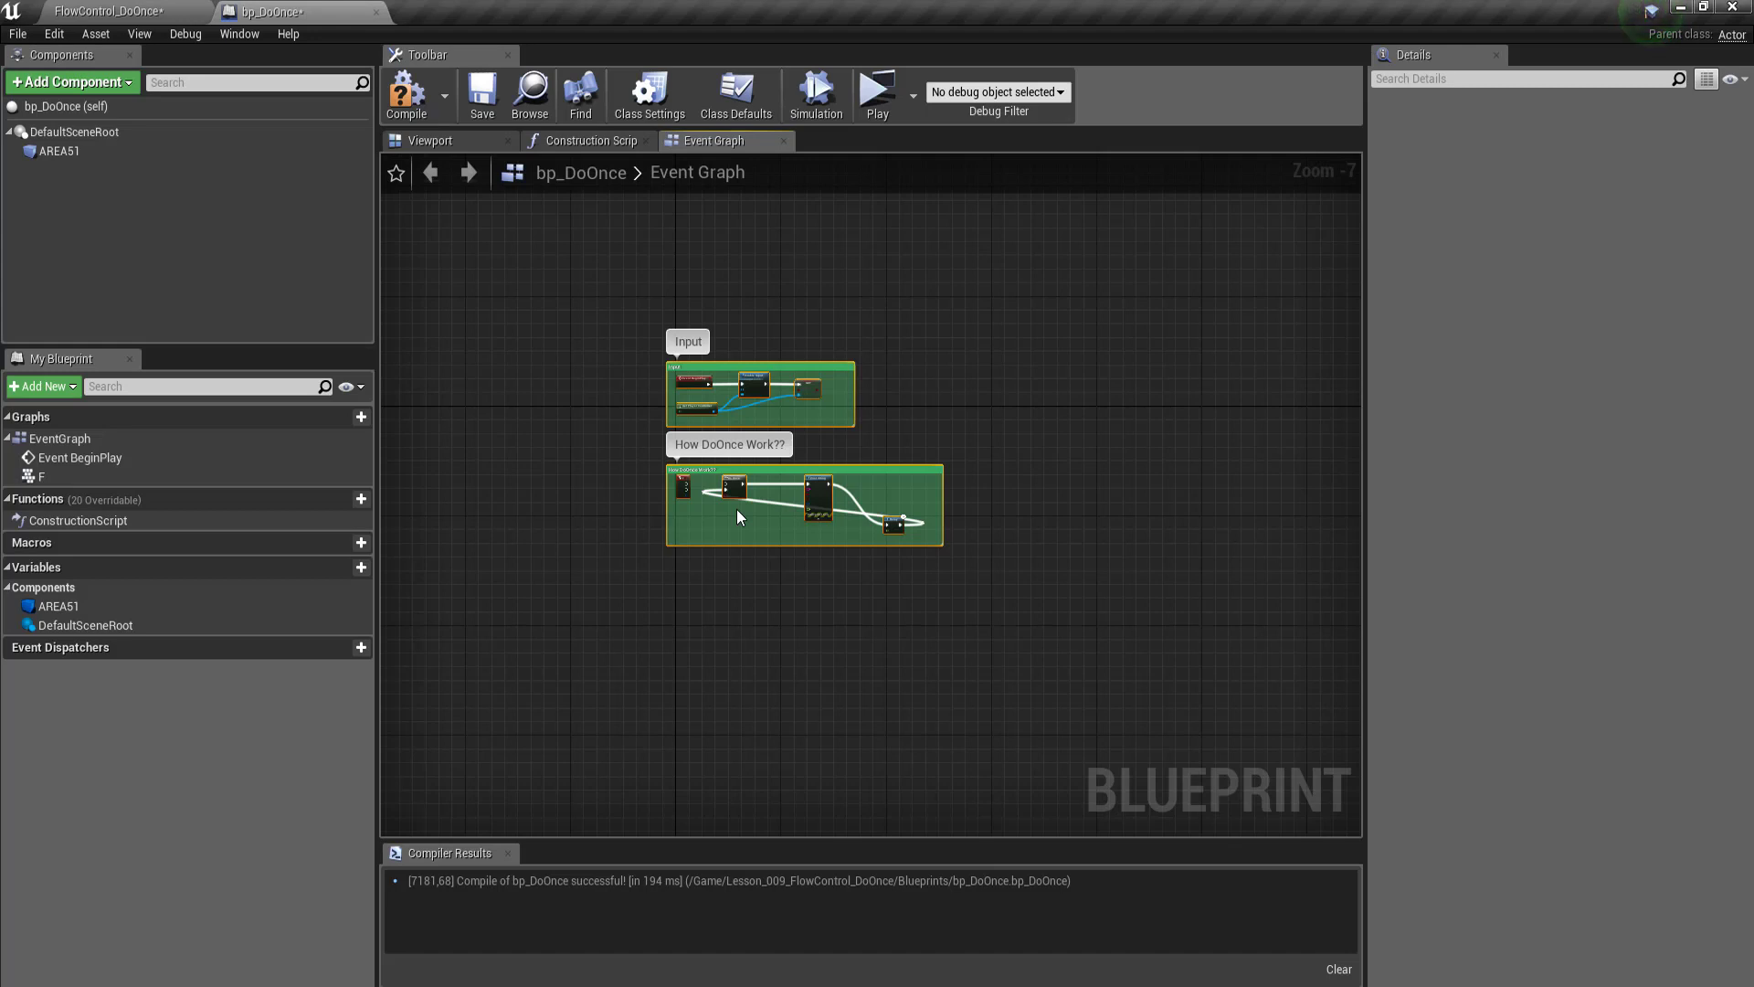
scroll(649, 354, "down", 1)
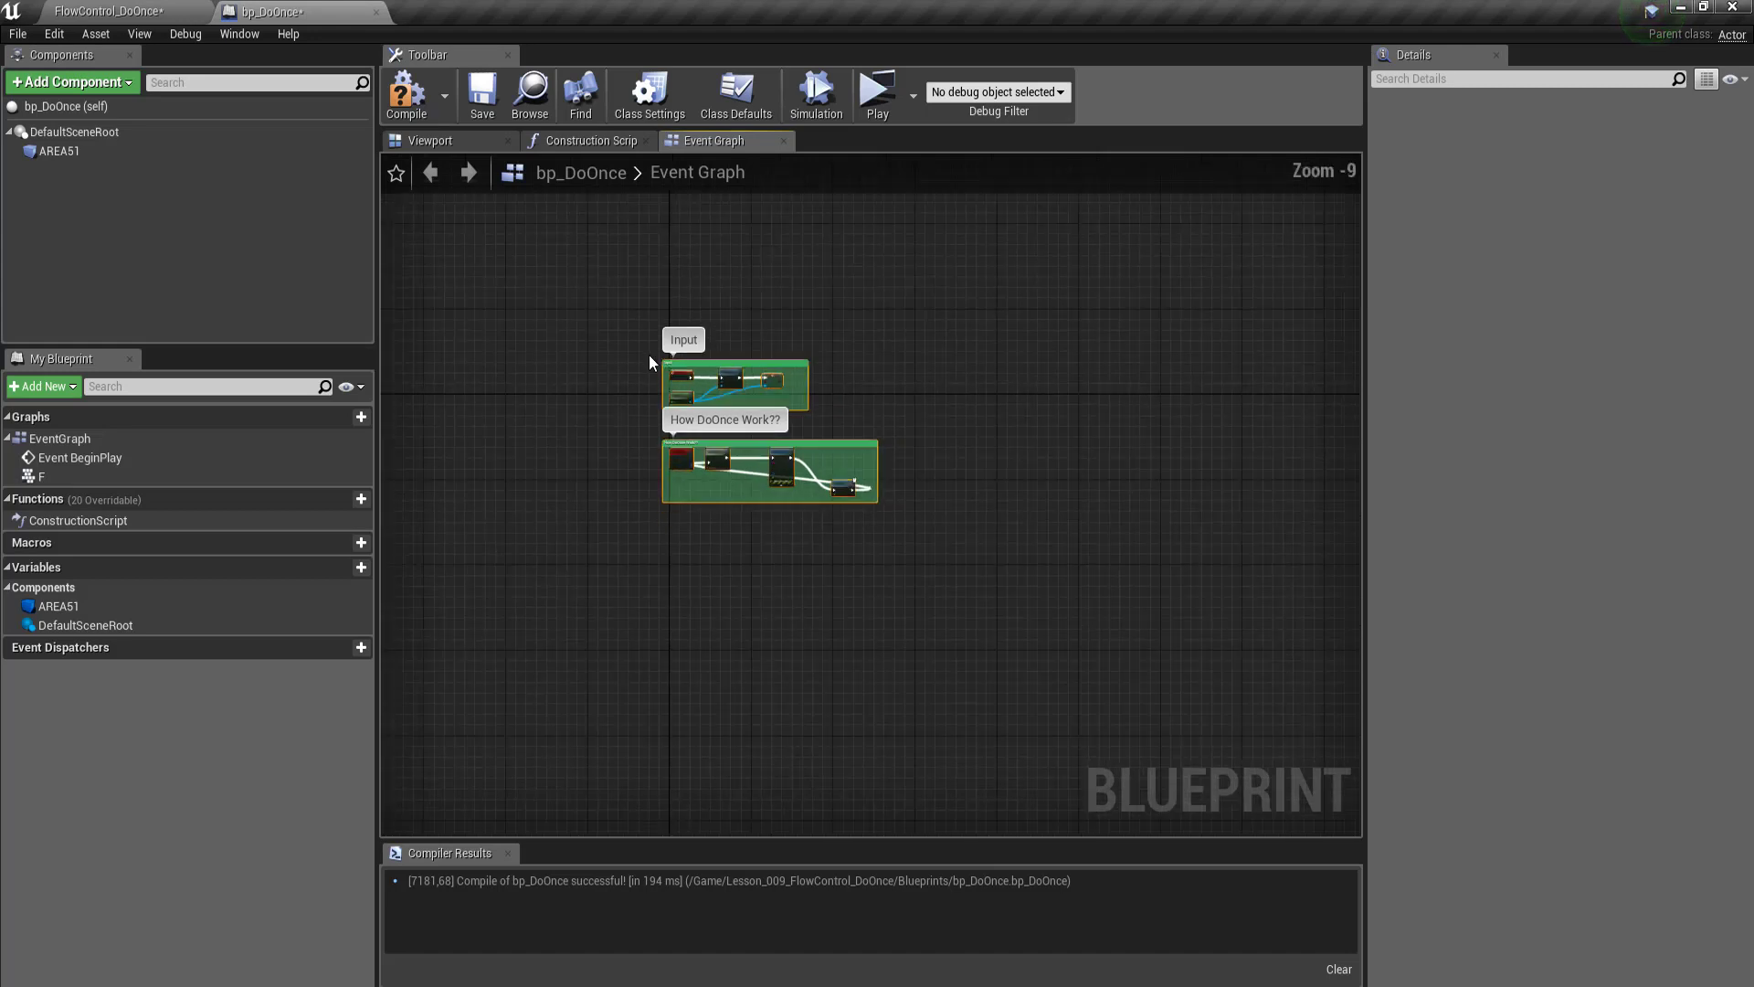
scroll(680, 347, "up", 2)
left_click_drag(713, 342, 724, 208)
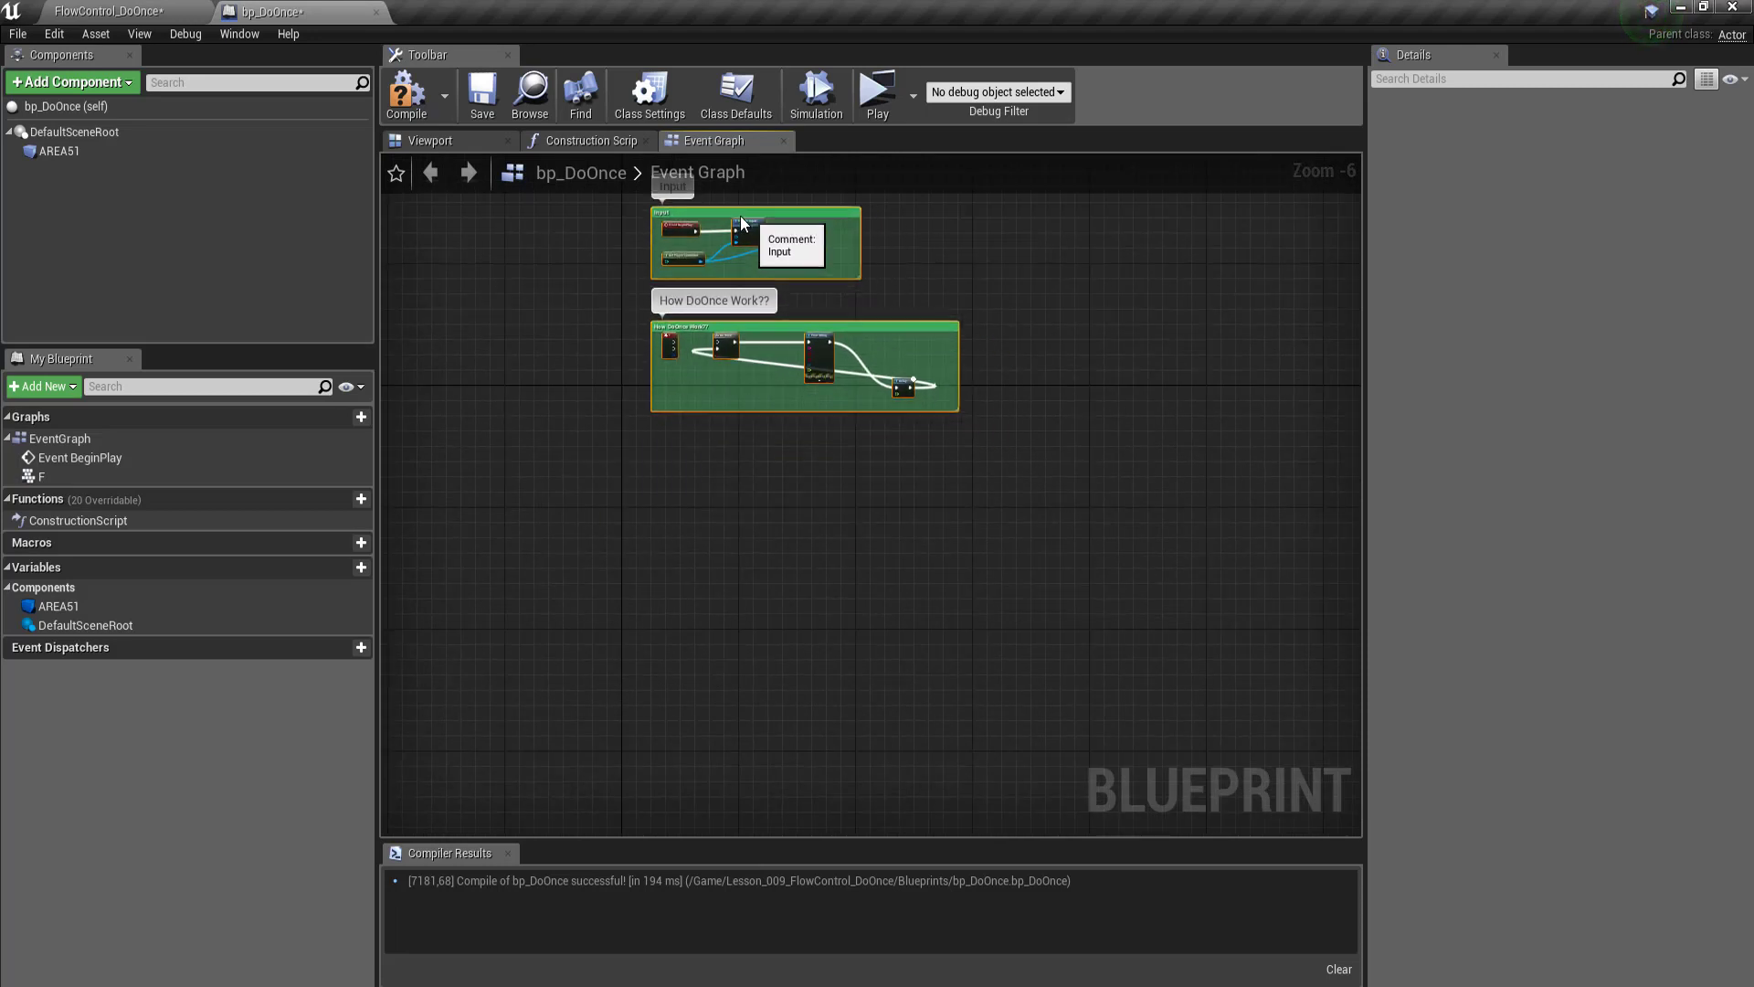
scroll(548, 619, "down", 1)
scroll(557, 587, "up", 1)
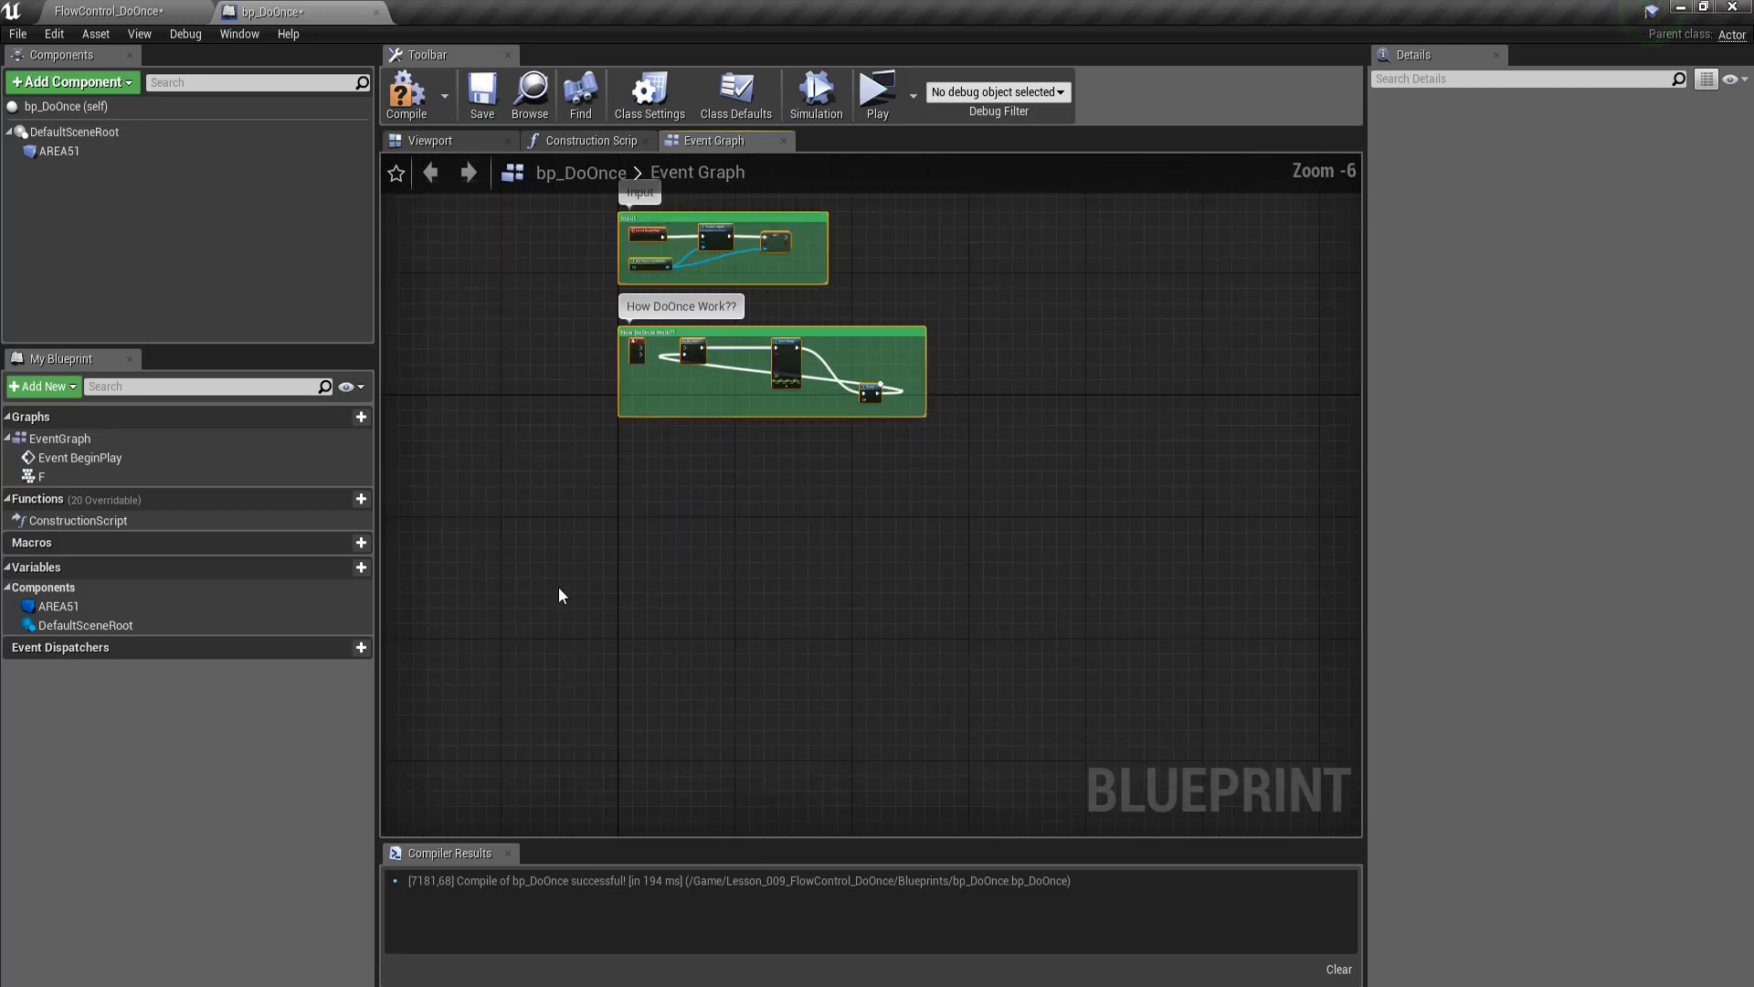
left_click(62, 151)
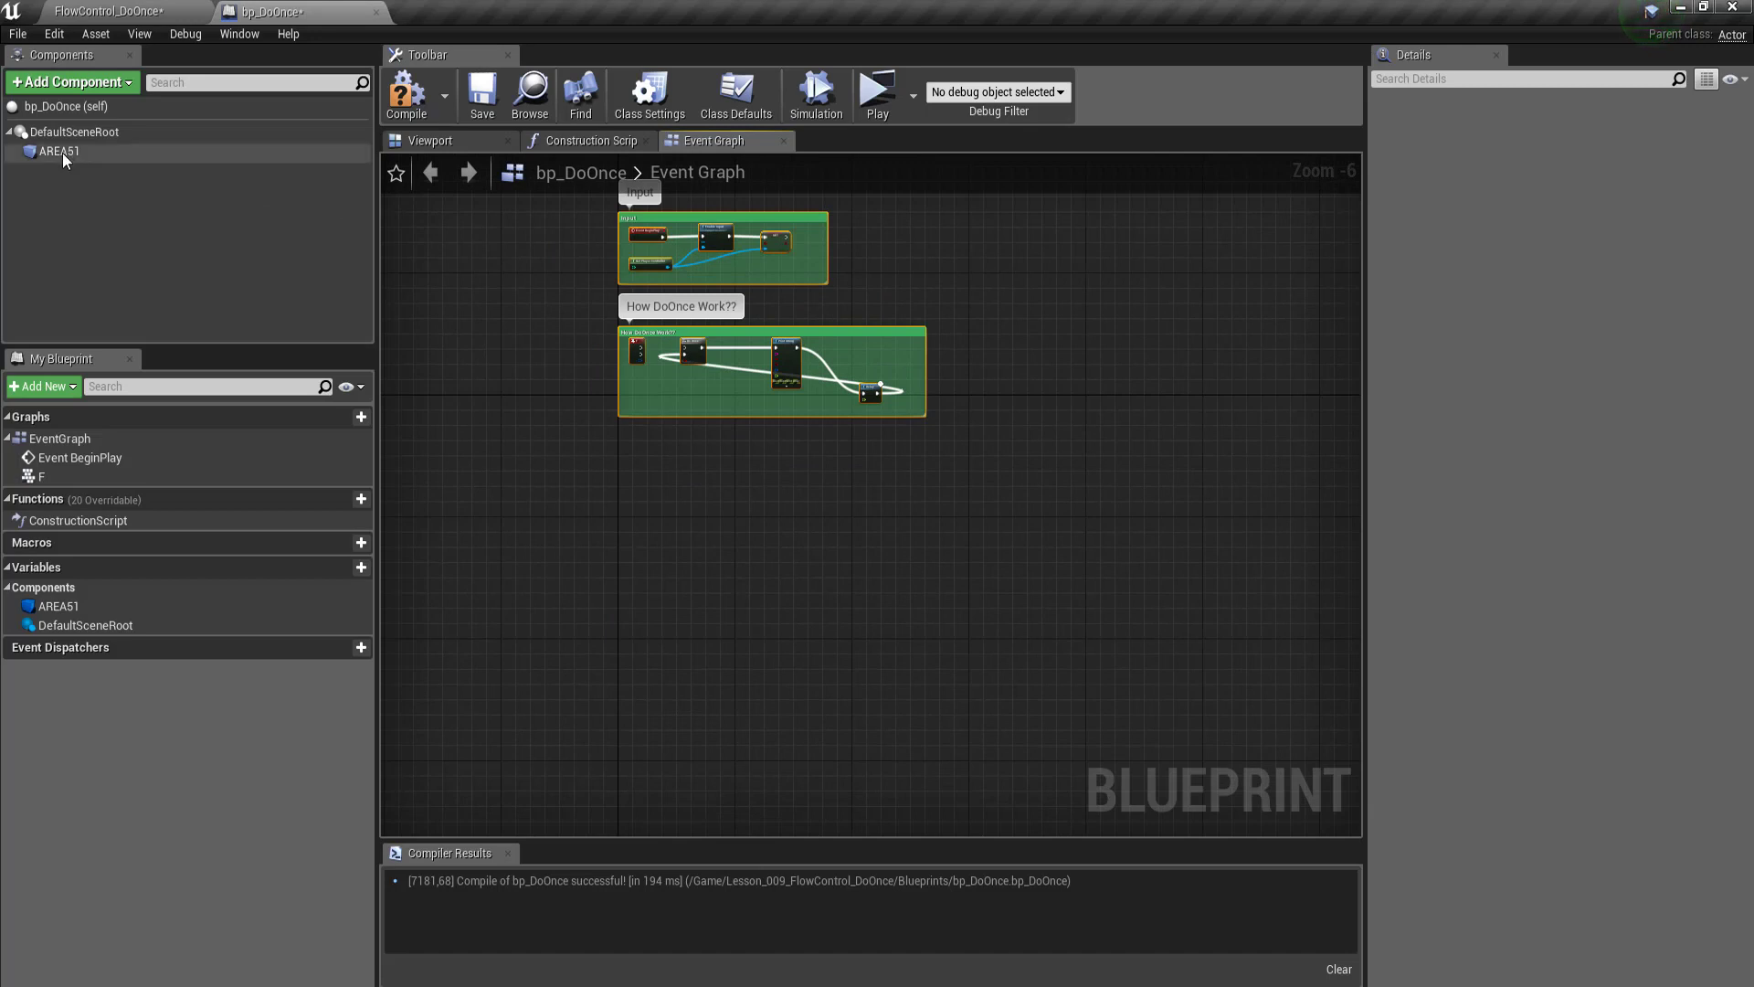
mouse_move(56, 150)
left_mouse_down()
mouse_move(1, 178)
mouse_move(50, 157)
left_mouse_up()
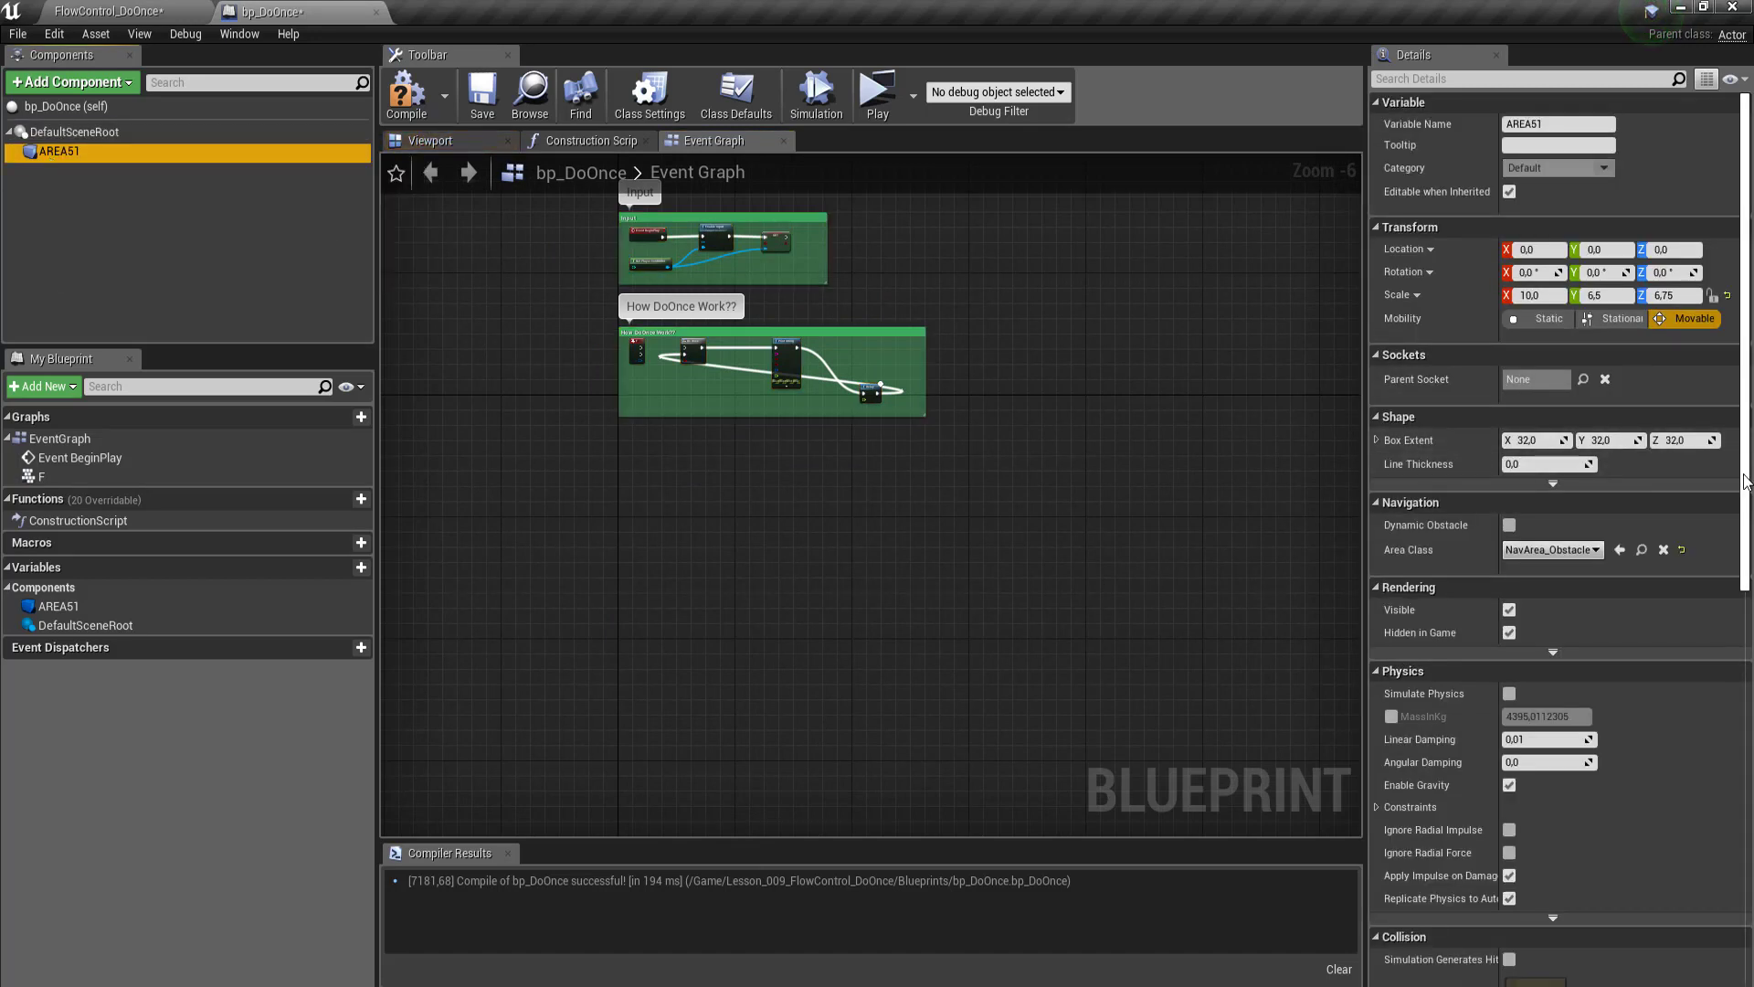
Step: Add an On Component Begin Overlap (AREA51) event from Details and compile the blueprint
scroll(1459, 691, "down", 6)
scroll(1459, 691, "down", 8)
scroll(1459, 691, "down", 1)
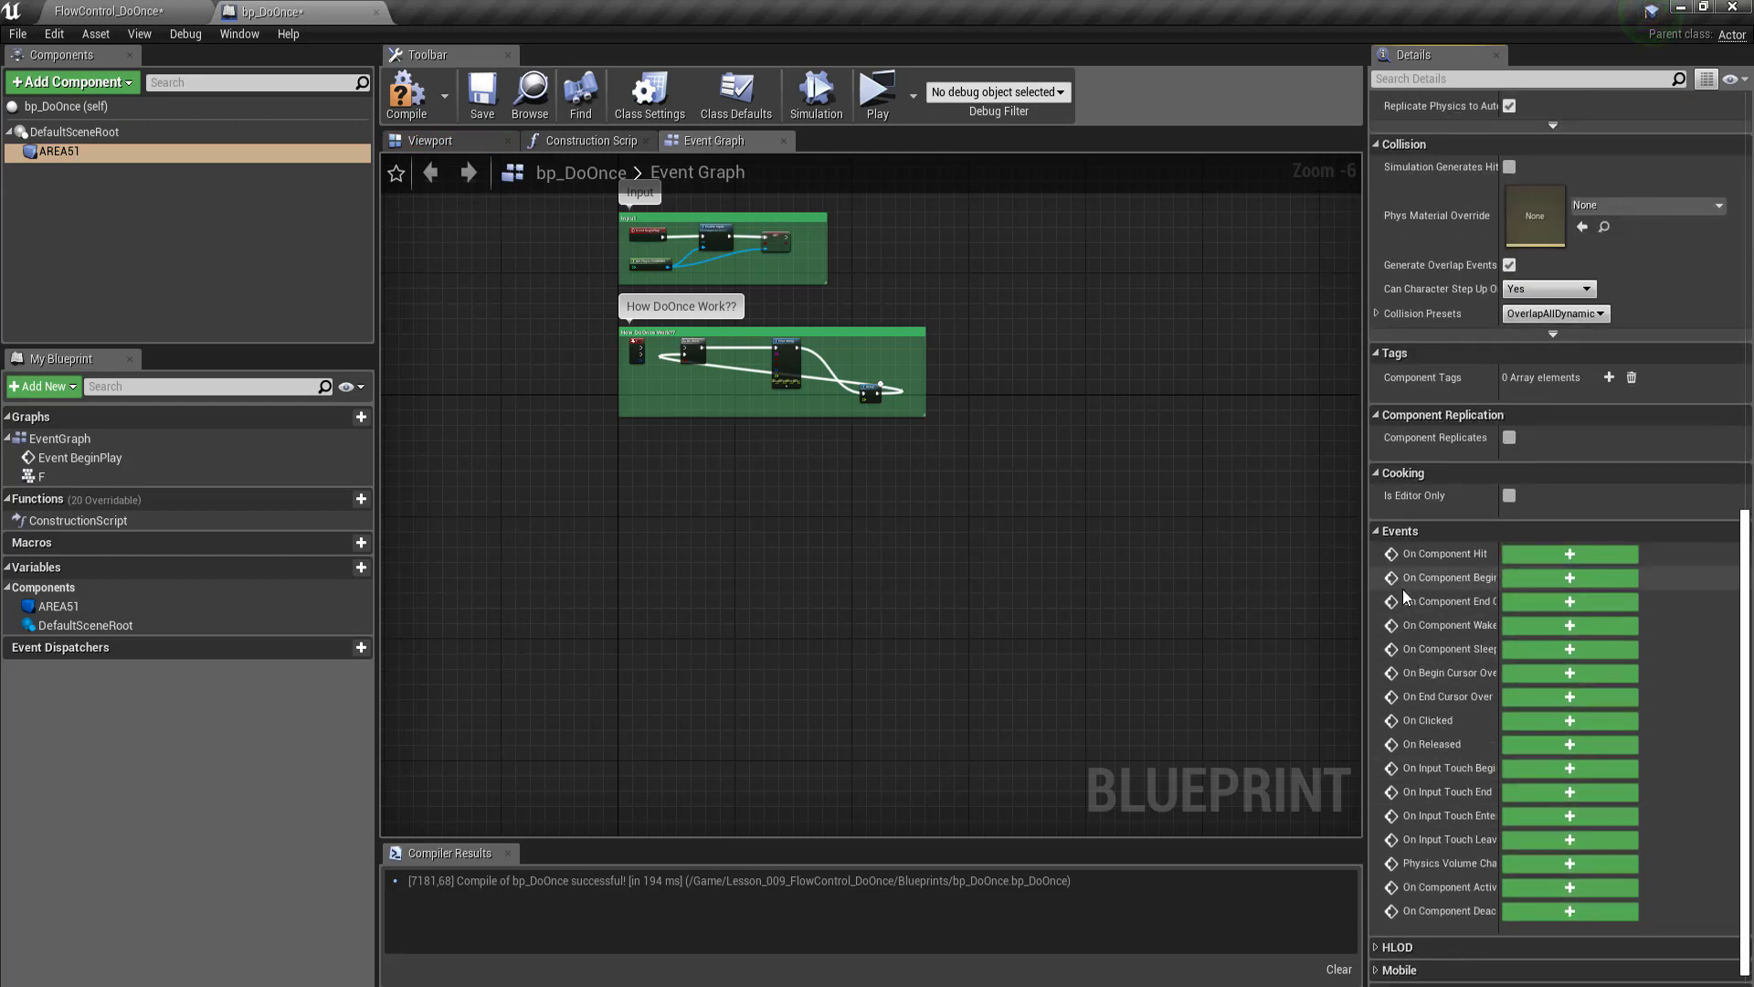
left_click(1553, 584)
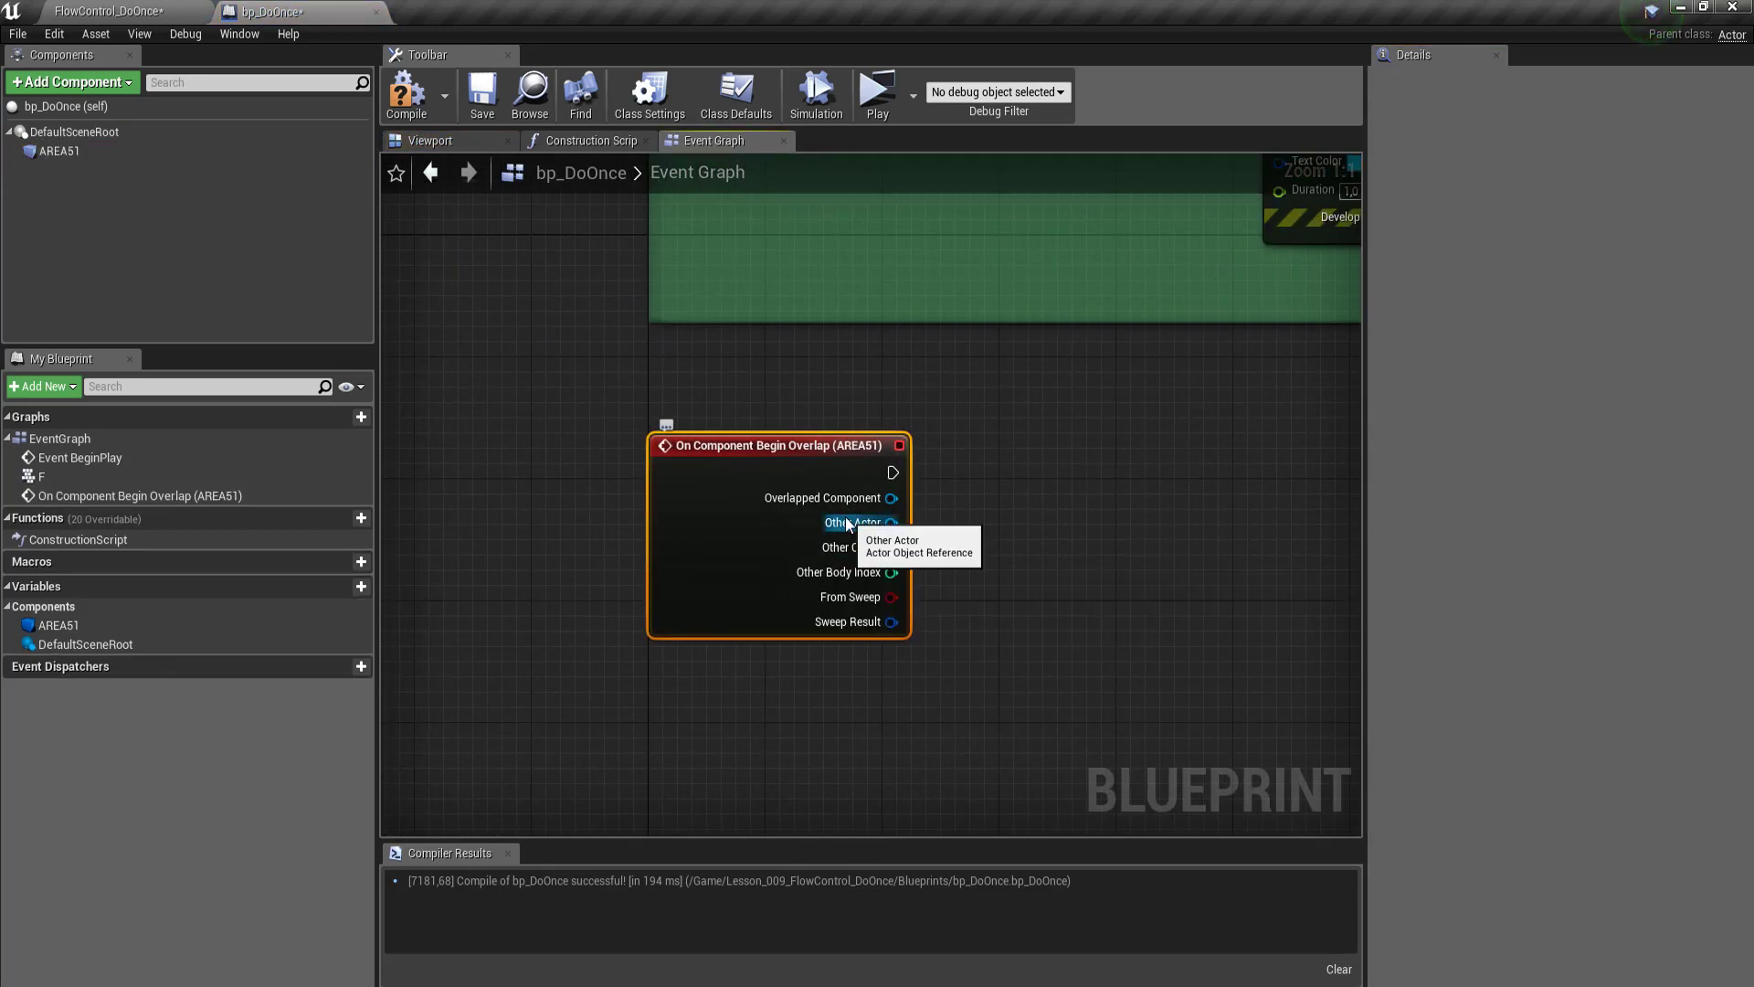
scroll(566, 578, "down", 4)
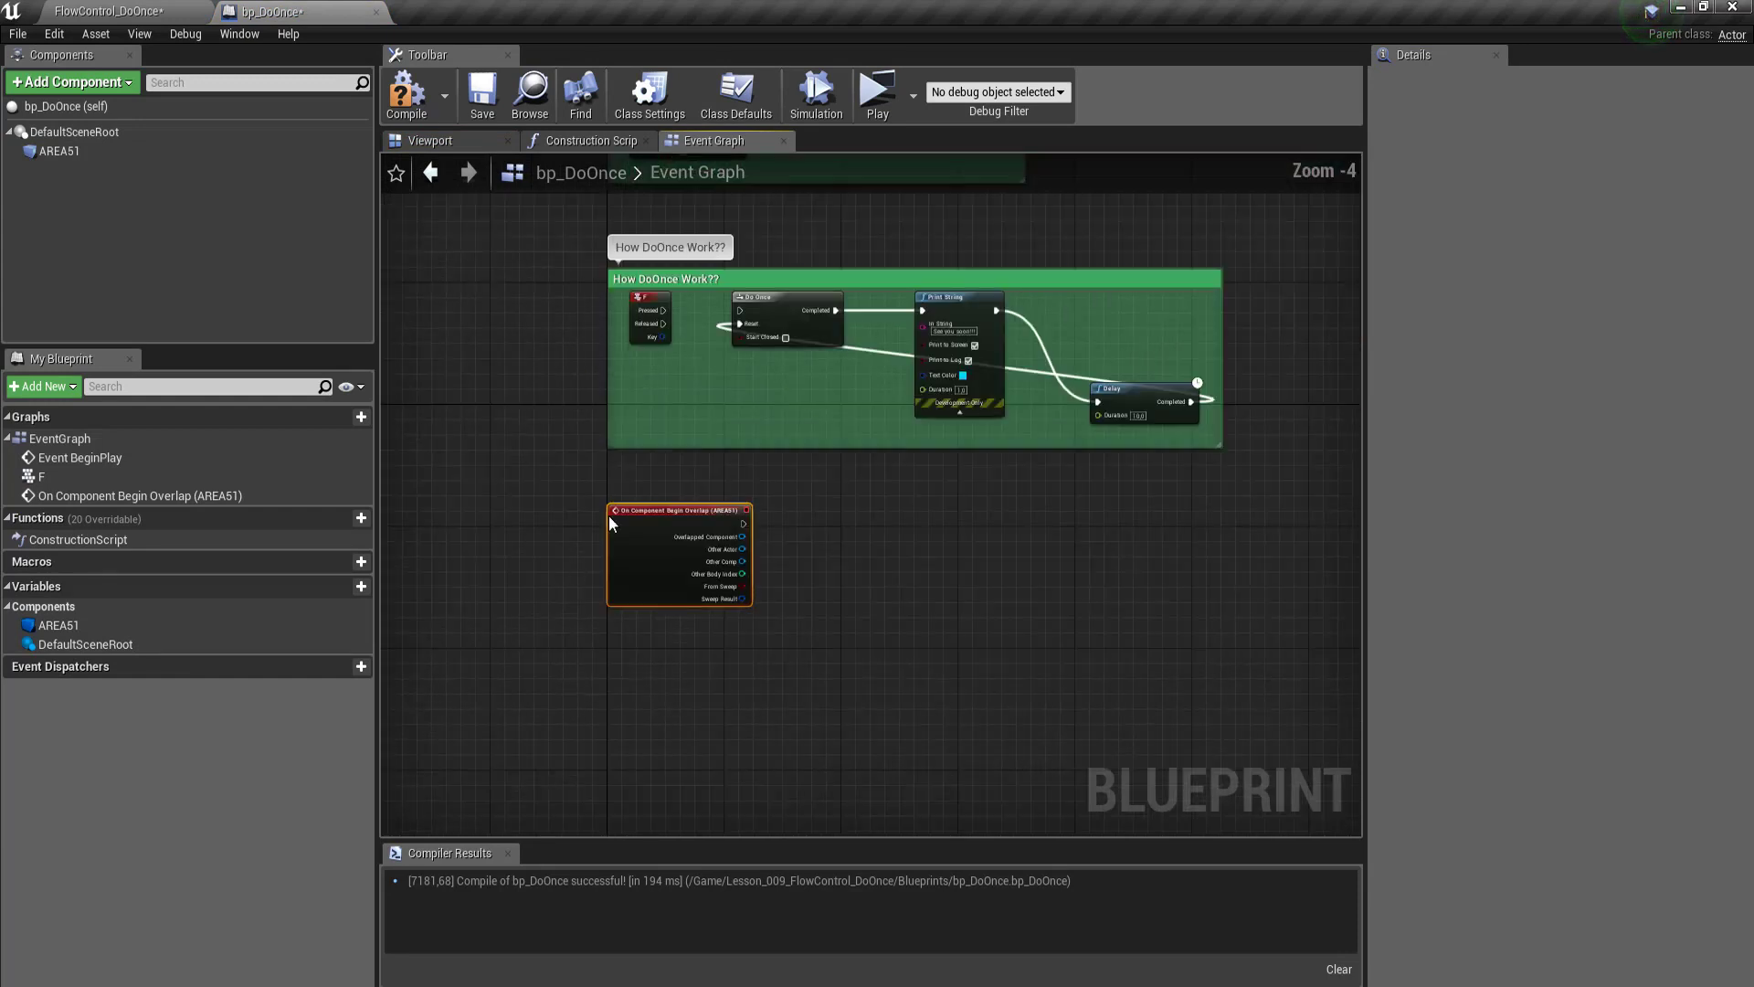
left_click(433, 142)
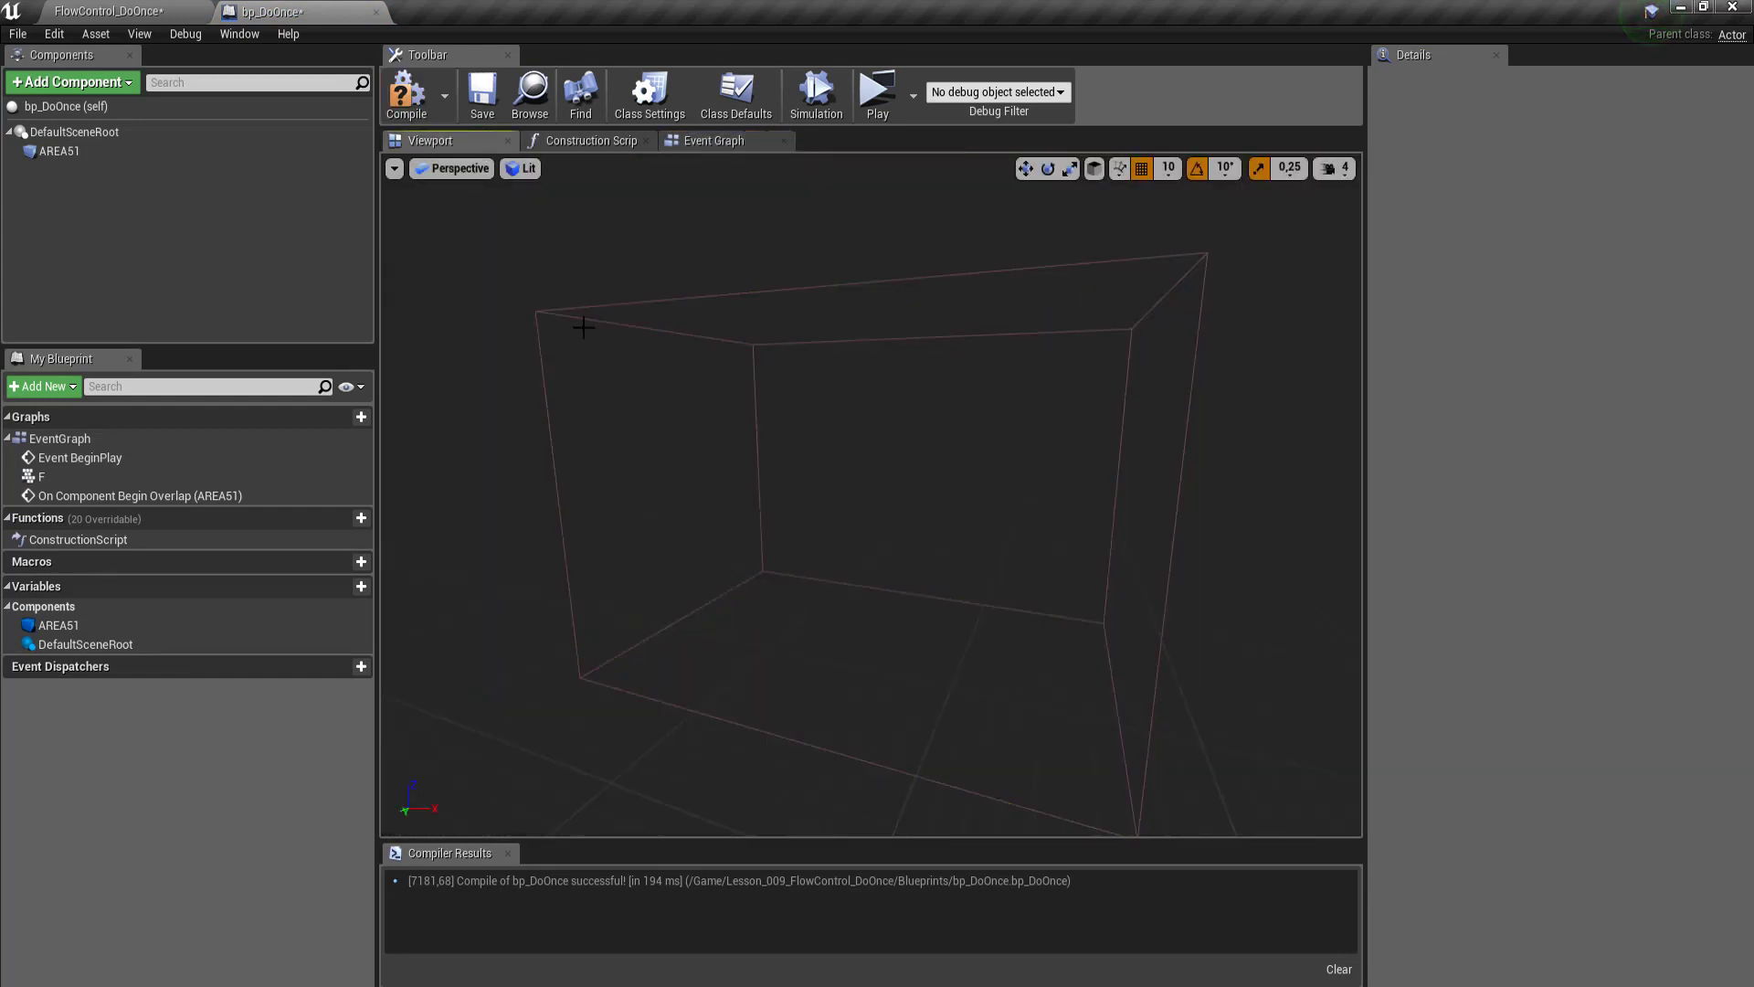
left_click(409, 92)
left_click(707, 139)
scroll(535, 468, "down", 1)
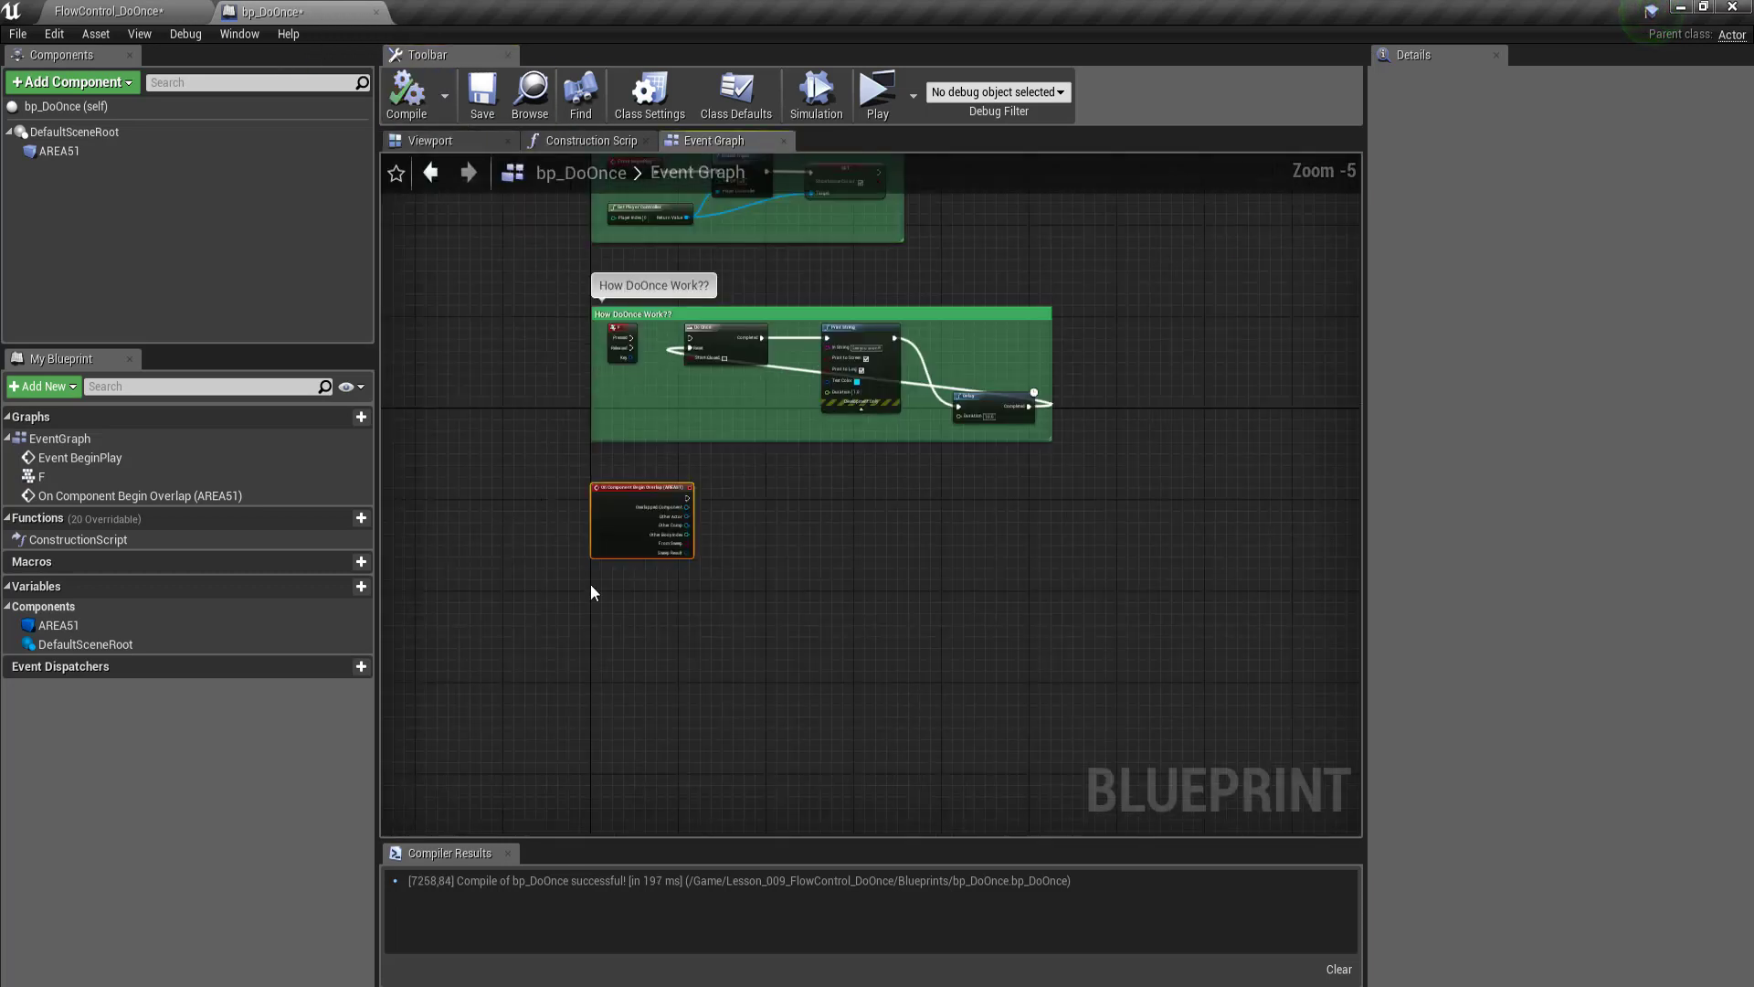
right_click_drag(780, 573, 827, 615)
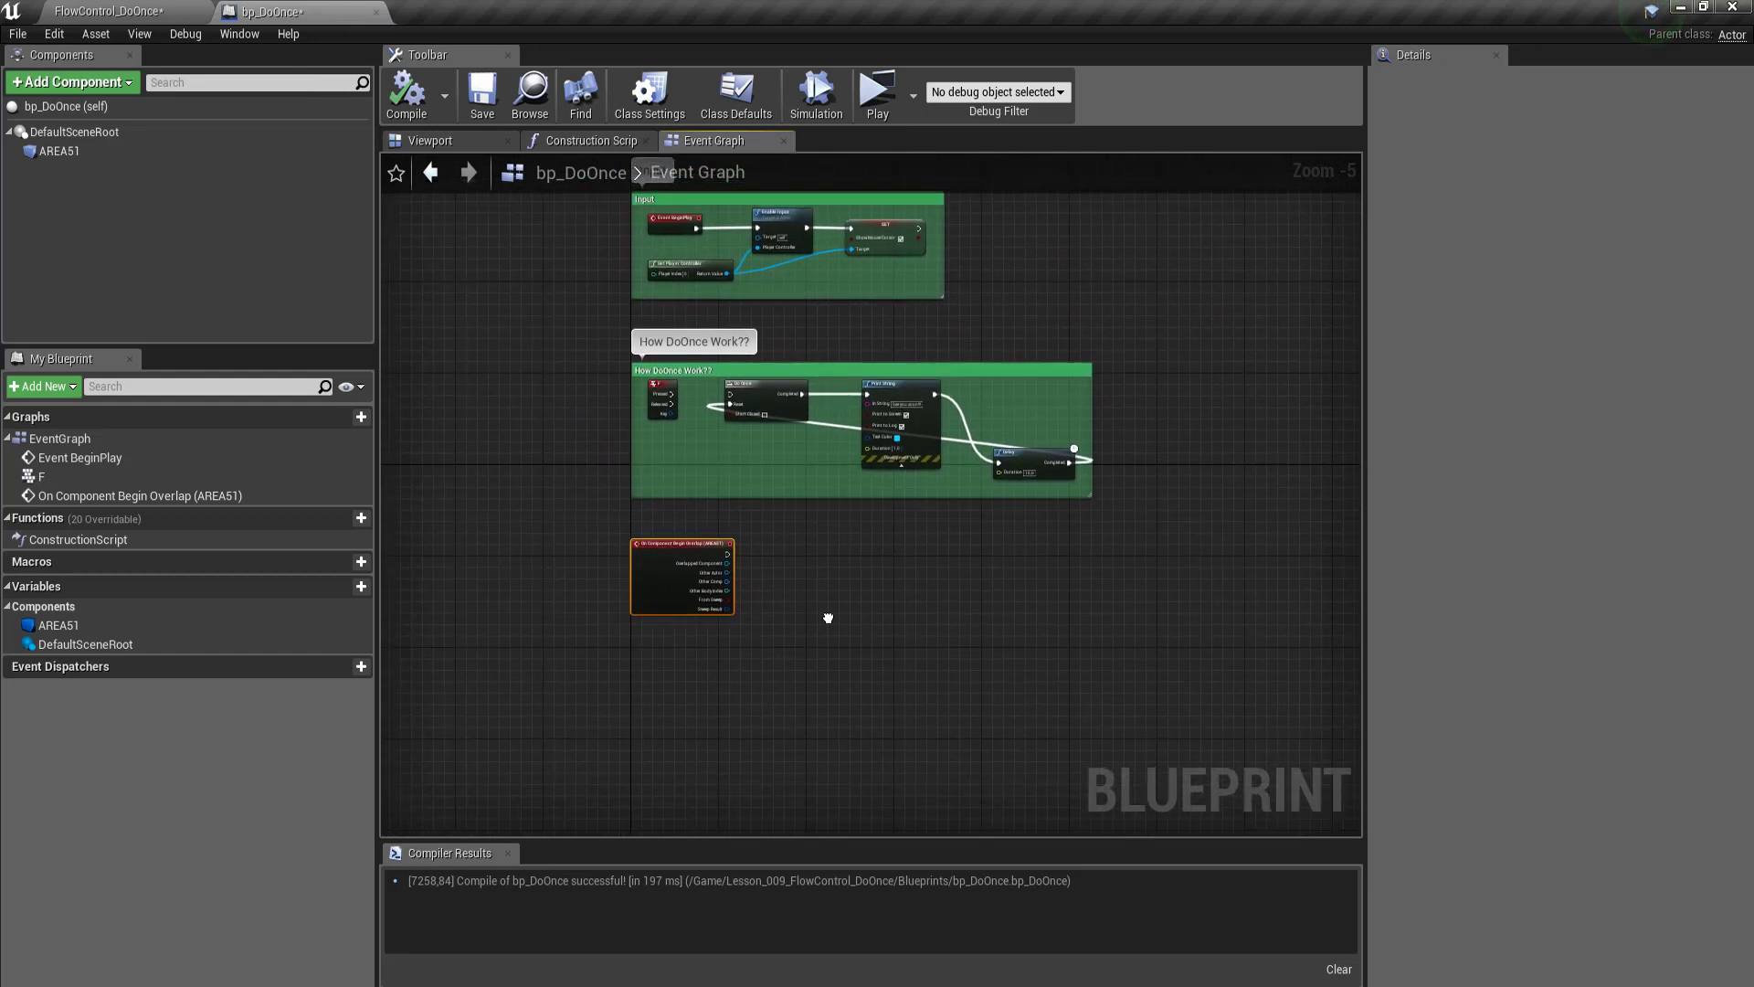
Step: Create a Boolean variable named InsideOrOutside? and compile the blueprint
left_click(349, 588)
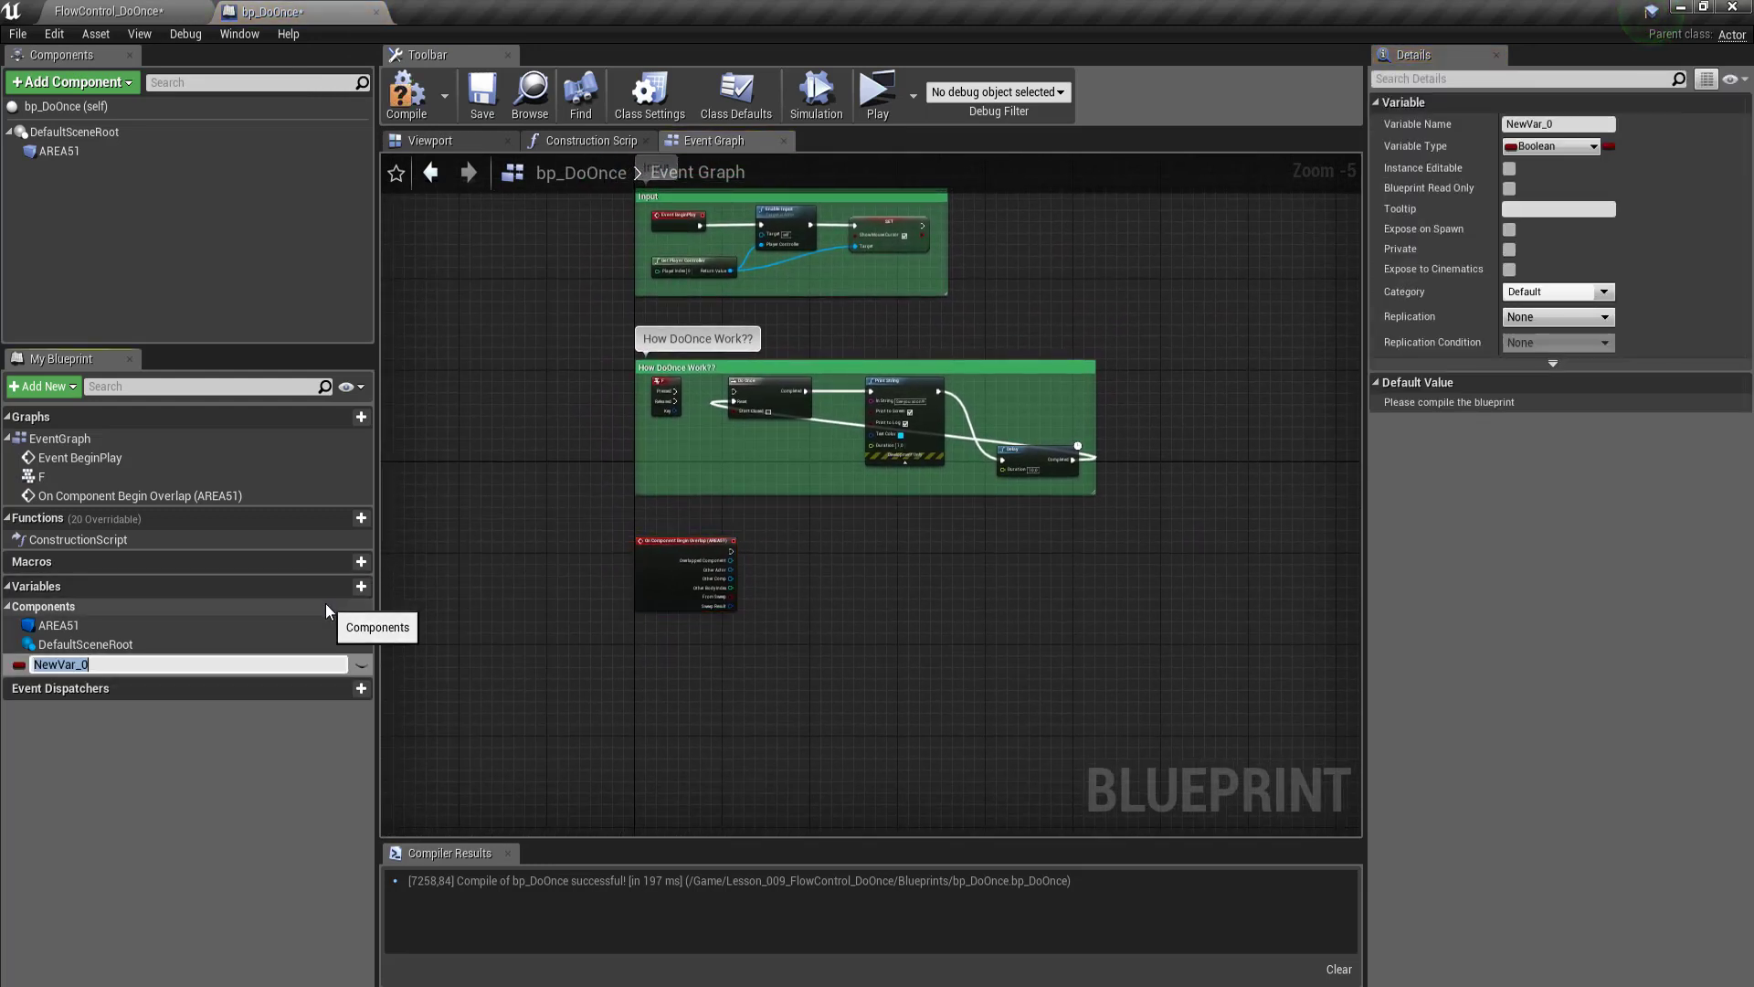
type("iNSIDE")
type("oR")
type("oUTSID")
type("E??")
key("Return")
double_click(150, 664)
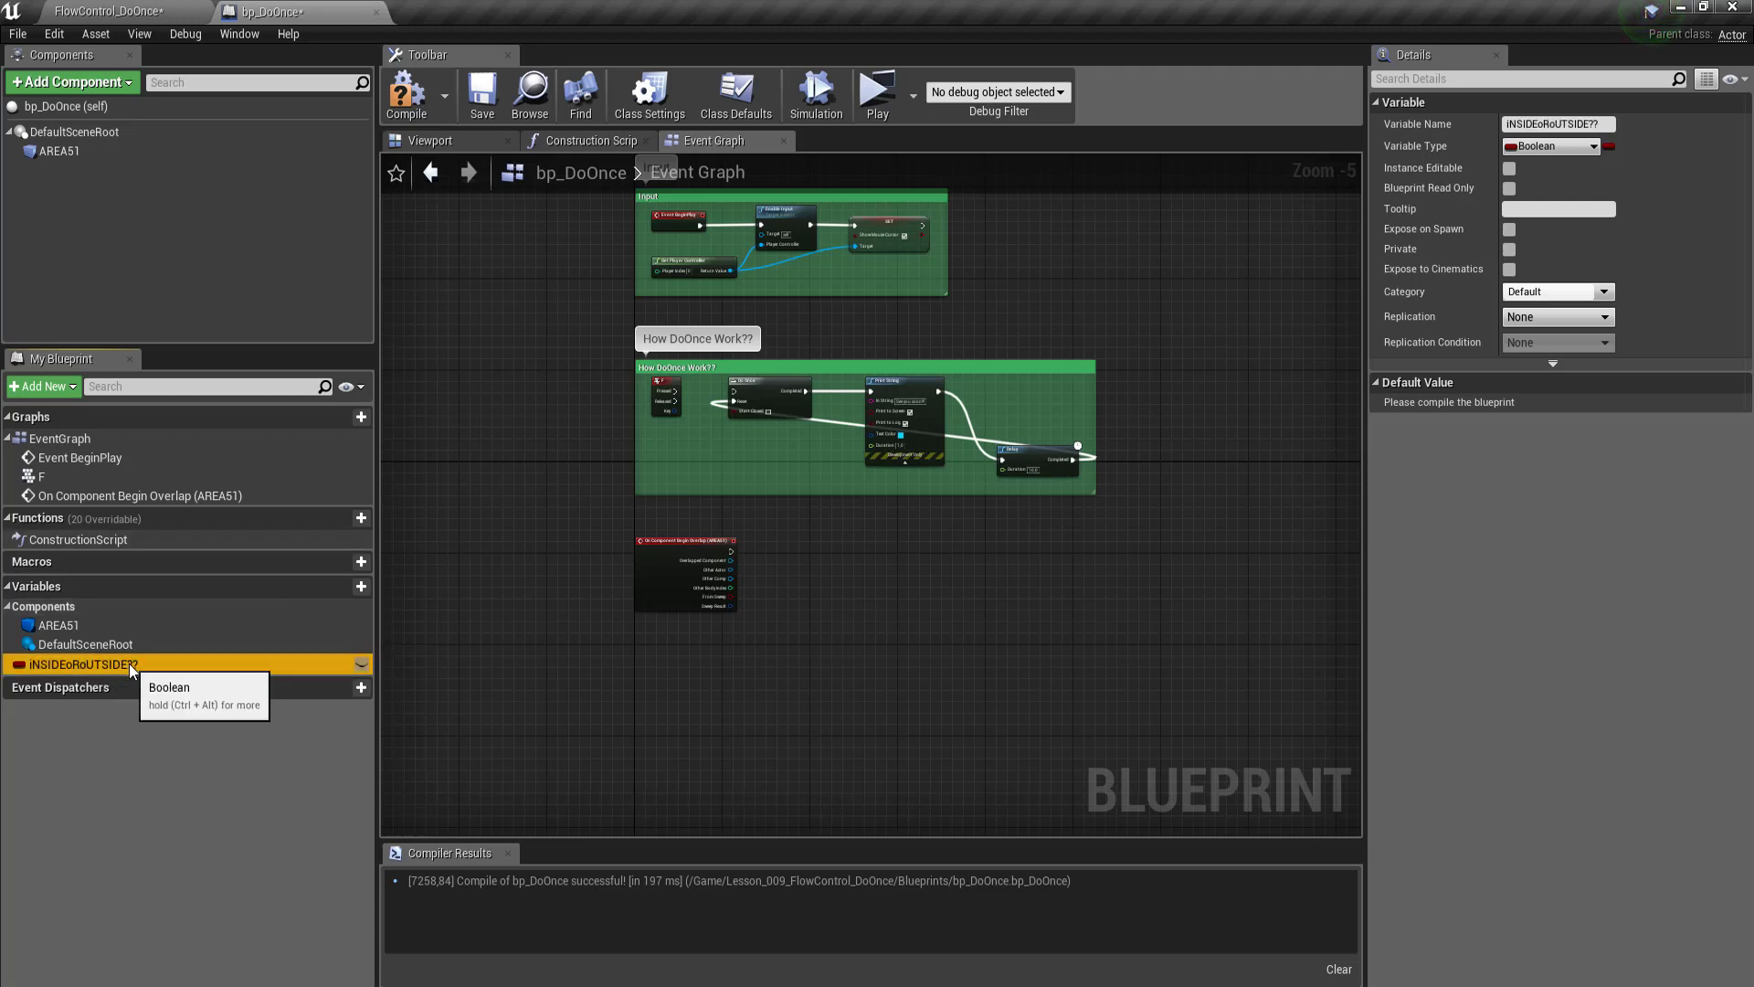
left_click_drag(150, 664, 3, 664)
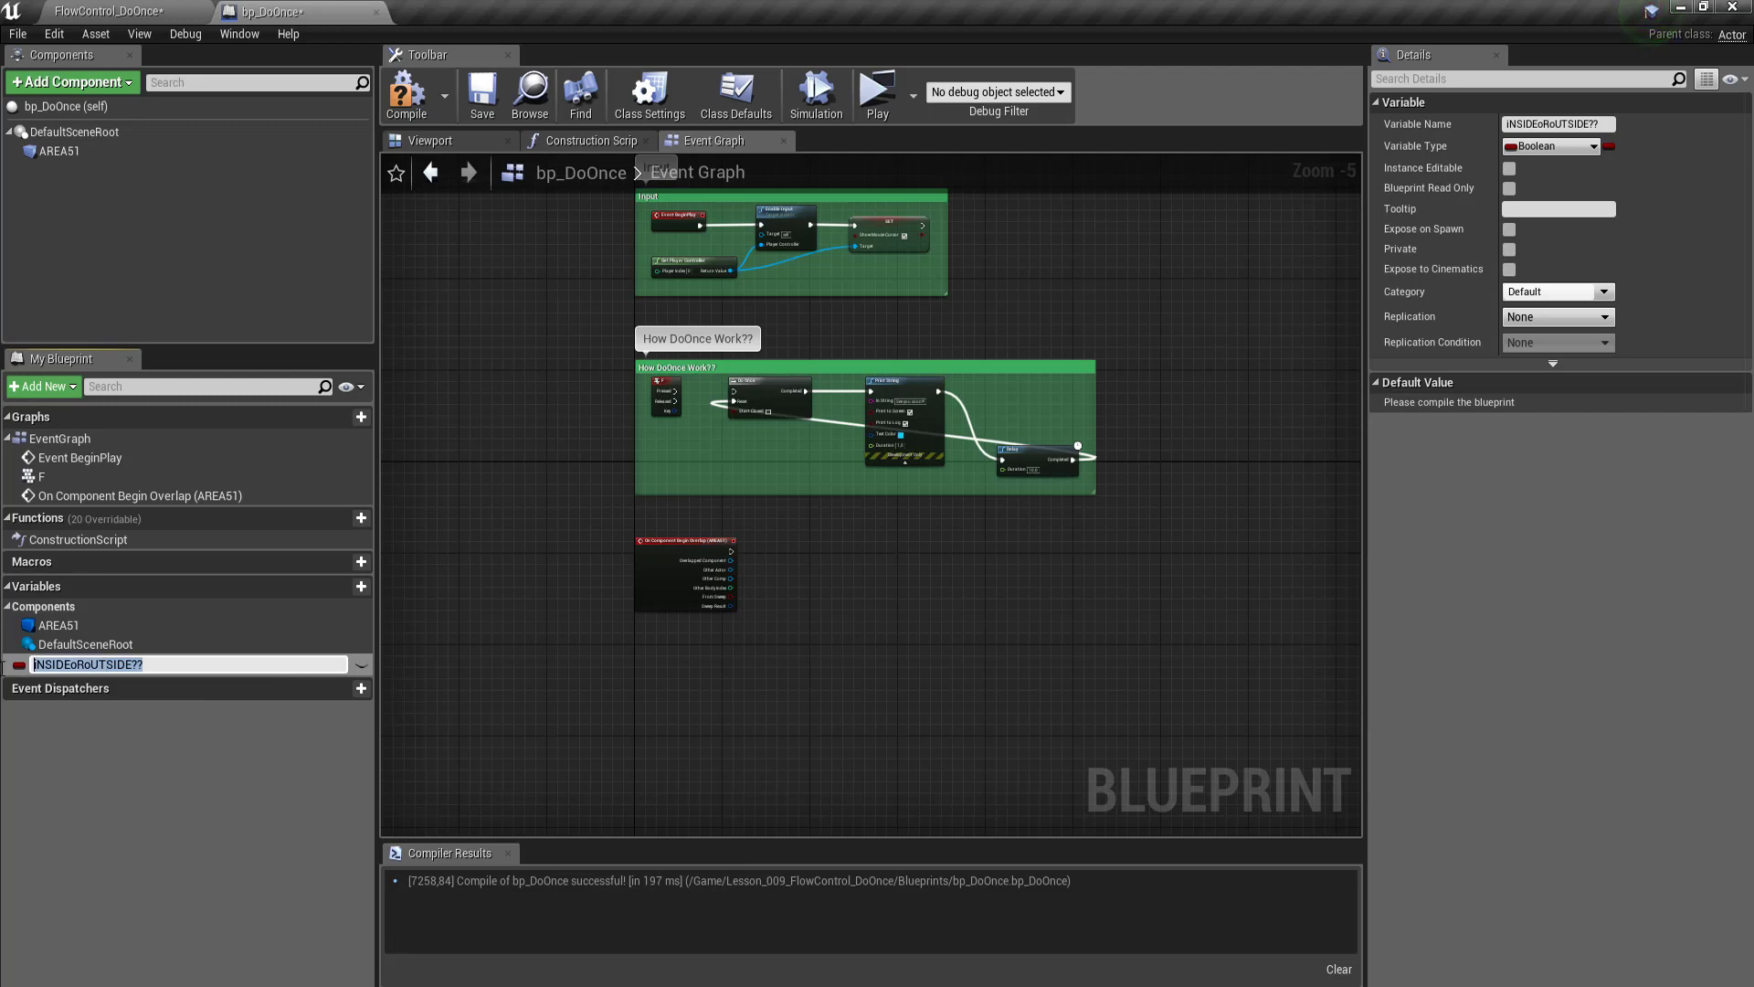
type("InsideOrOutside")
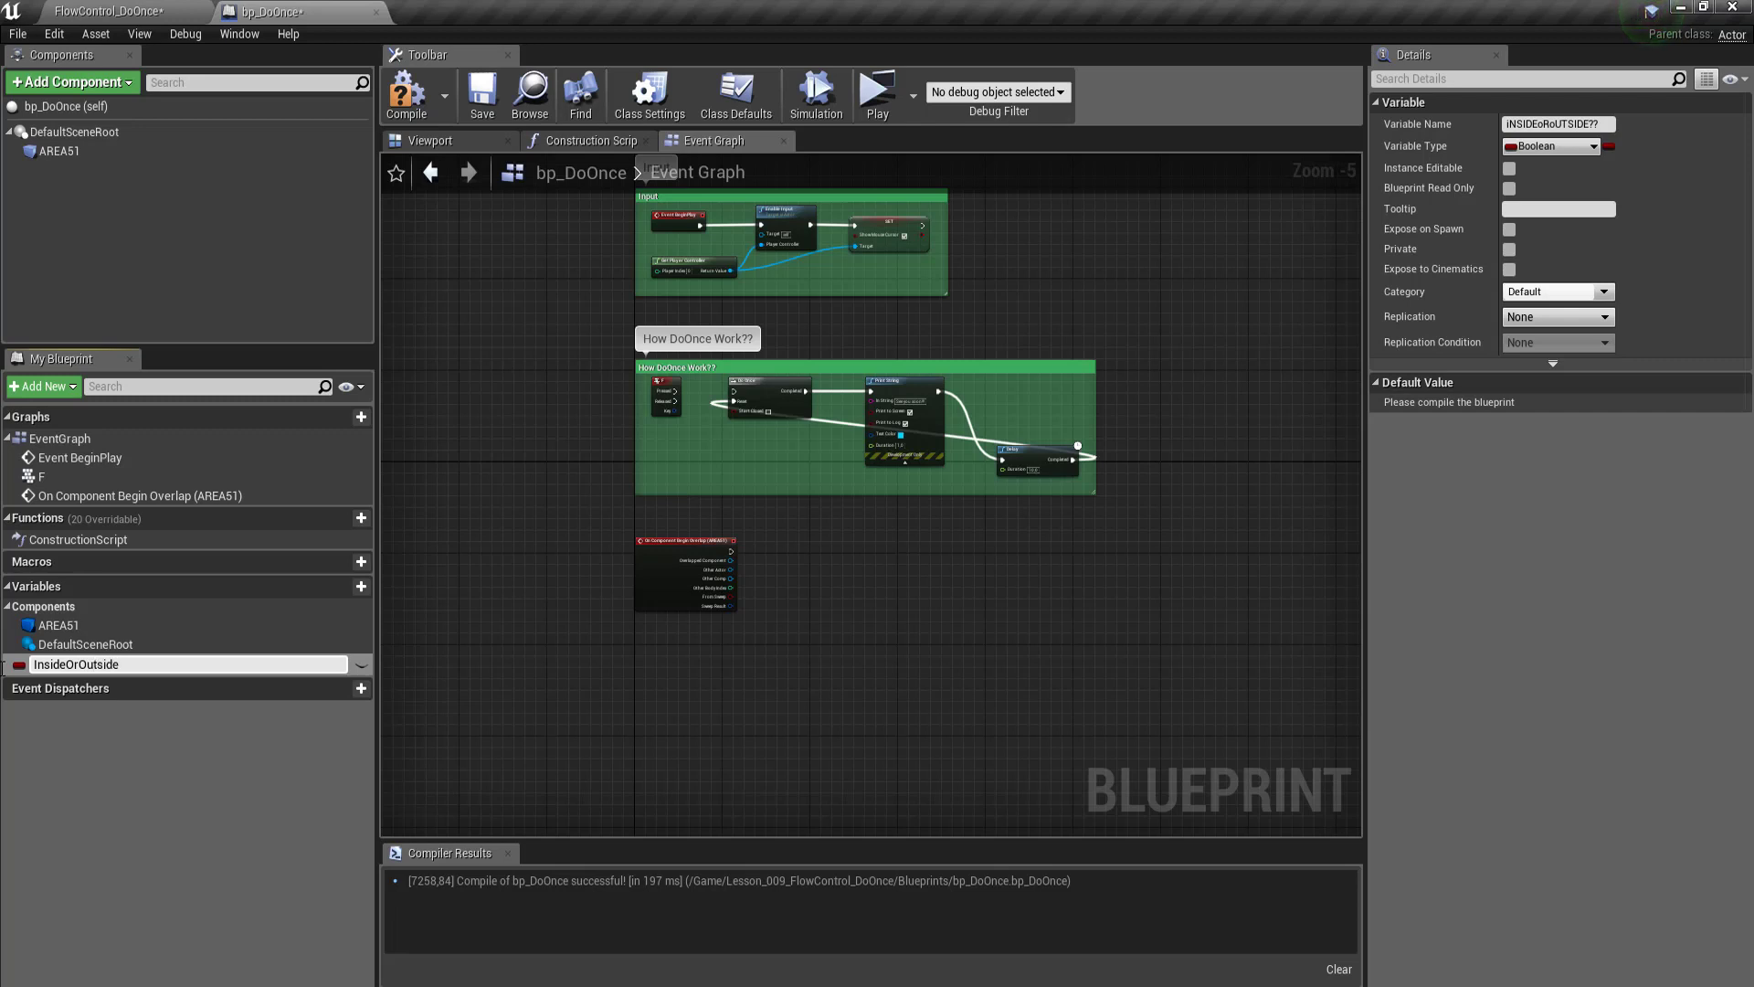
key("Return")
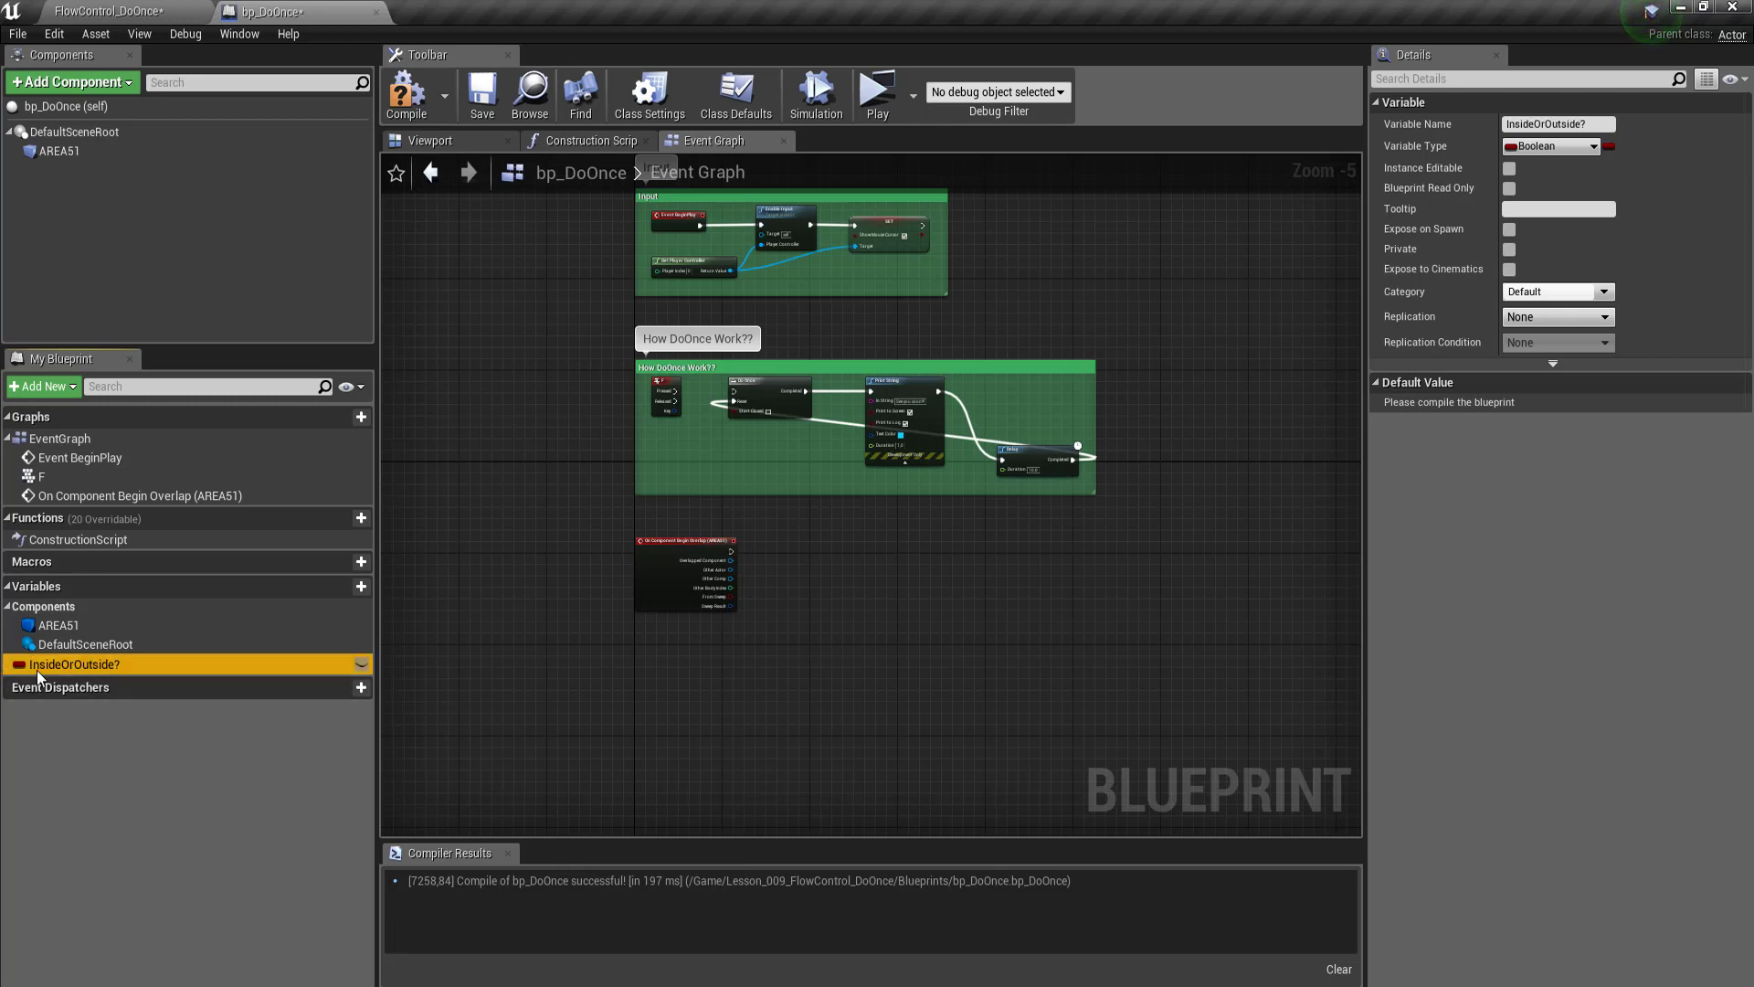
left_click(419, 107)
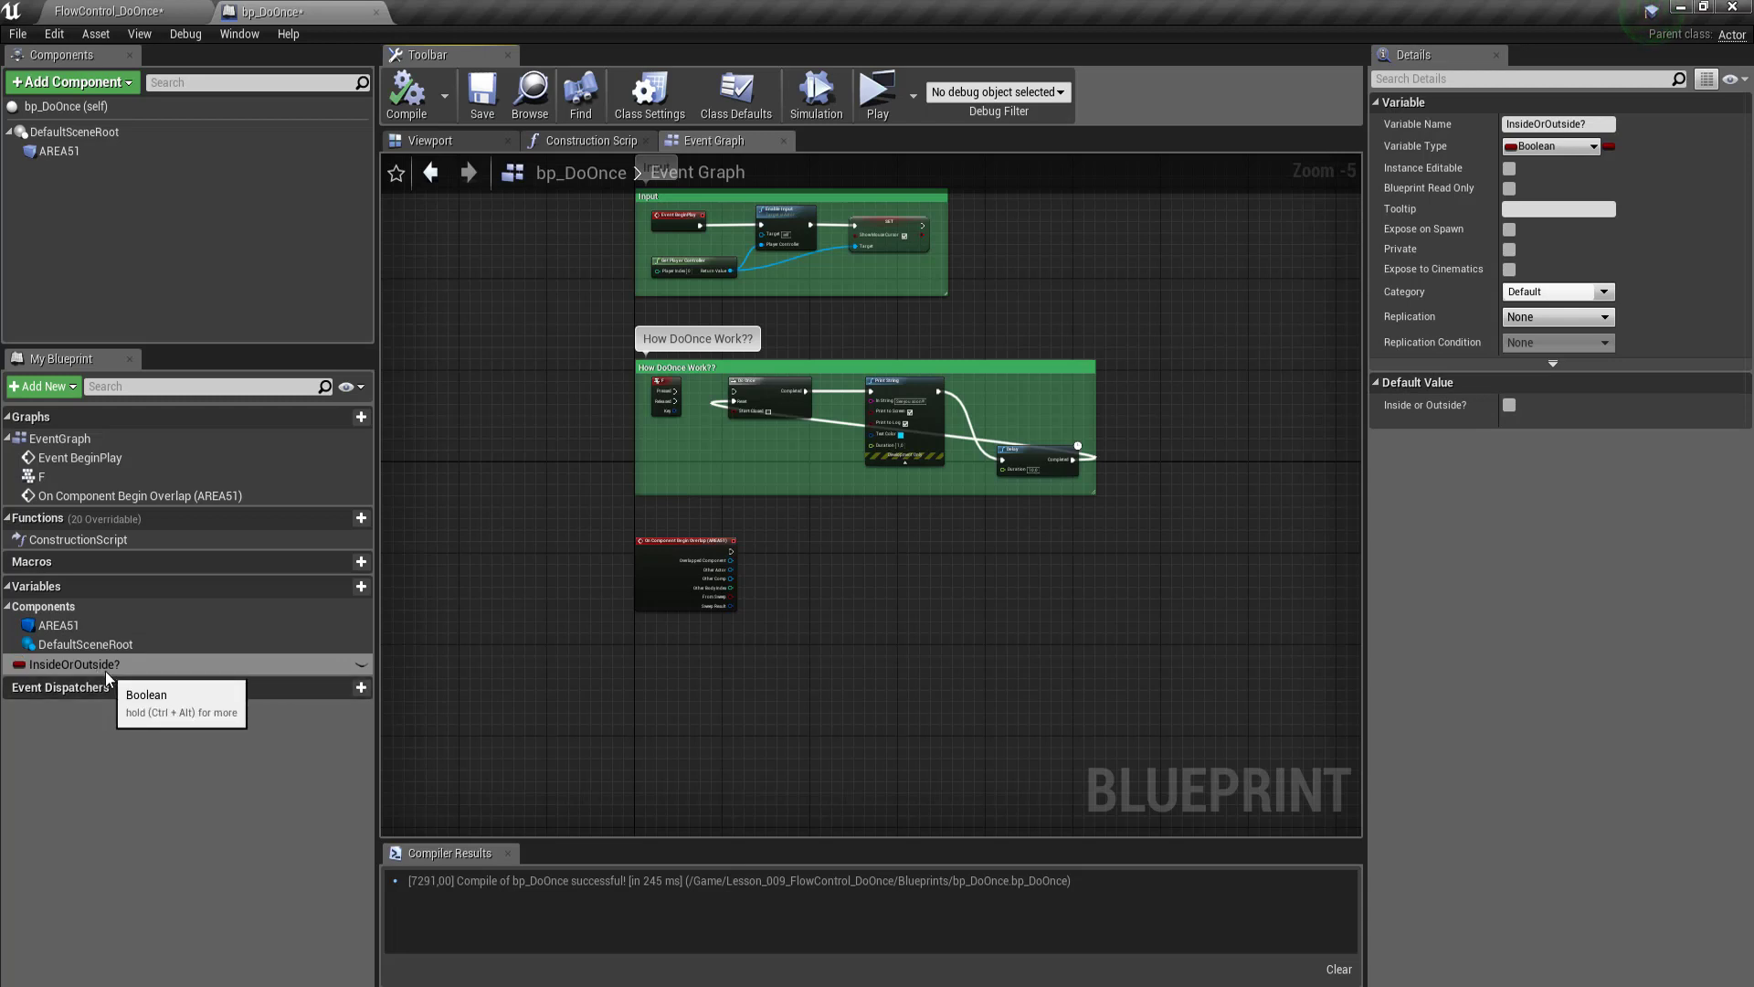
Step: Drag the InsideOrOutside? variable into the event graph
scroll(639, 693, "down", 1)
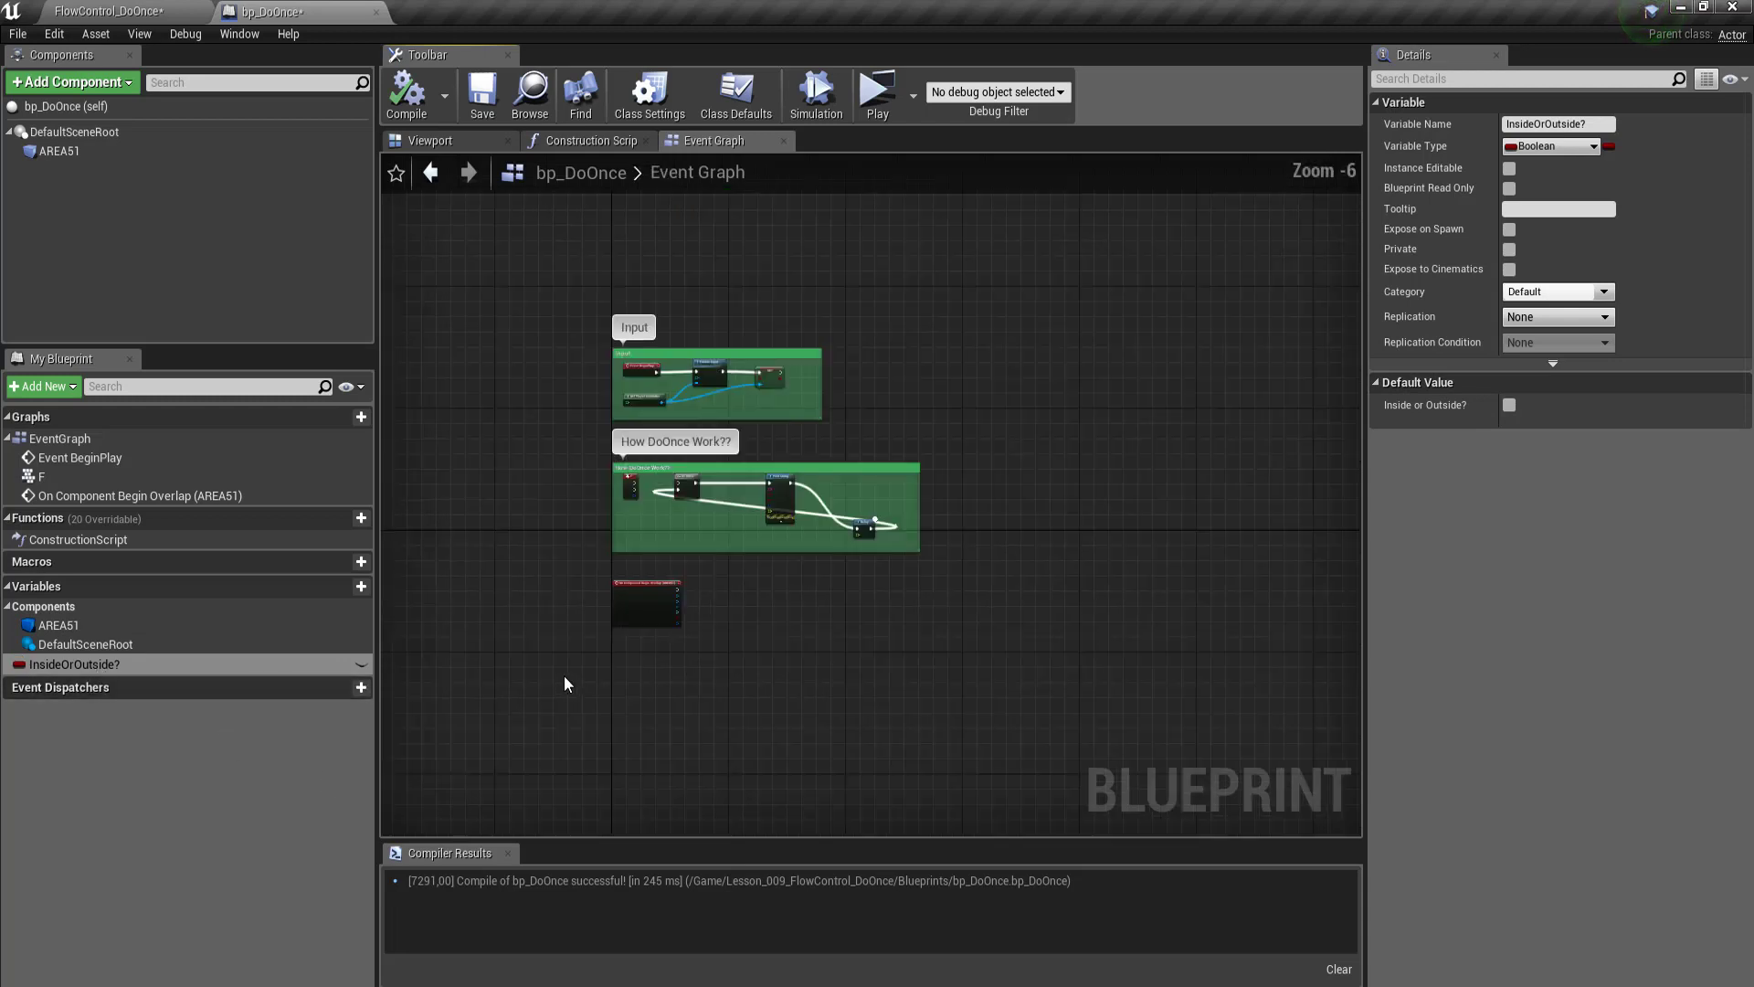
scroll(563, 676, "up", 1)
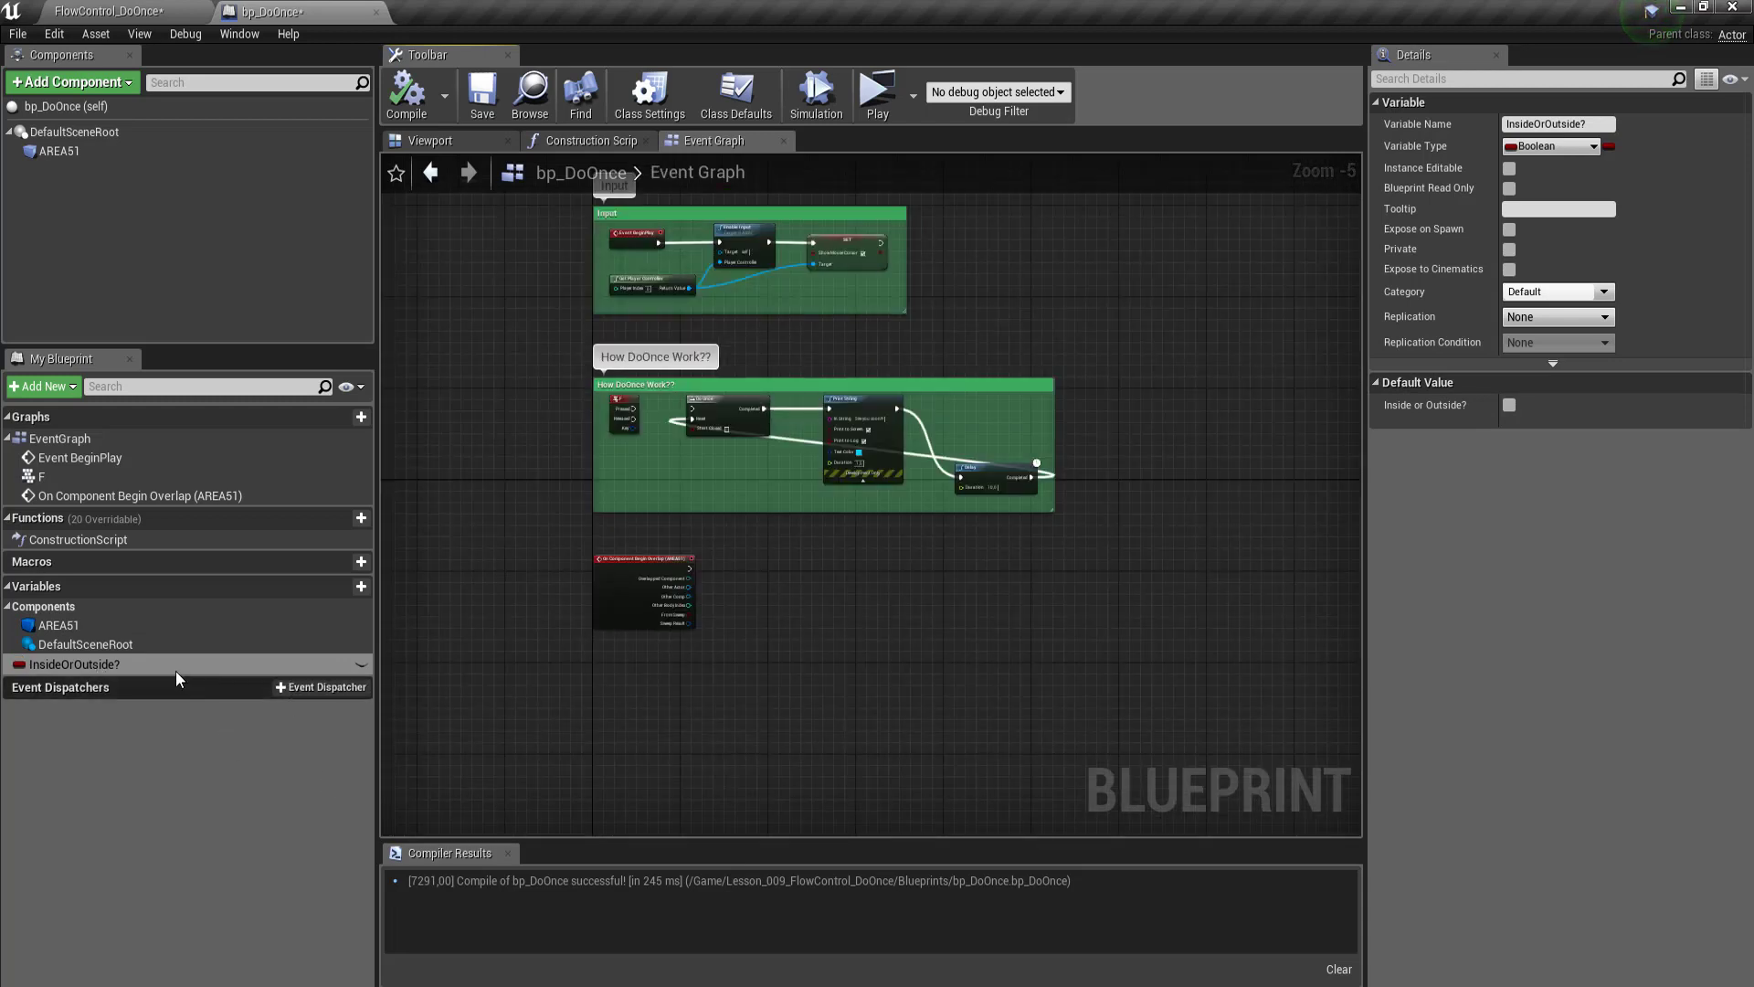
left_click(107, 665)
mouse_move(153, 668)
left_mouse_down()
mouse_move(710, 687)
mouse_move(727, 657)
left_mouse_up()
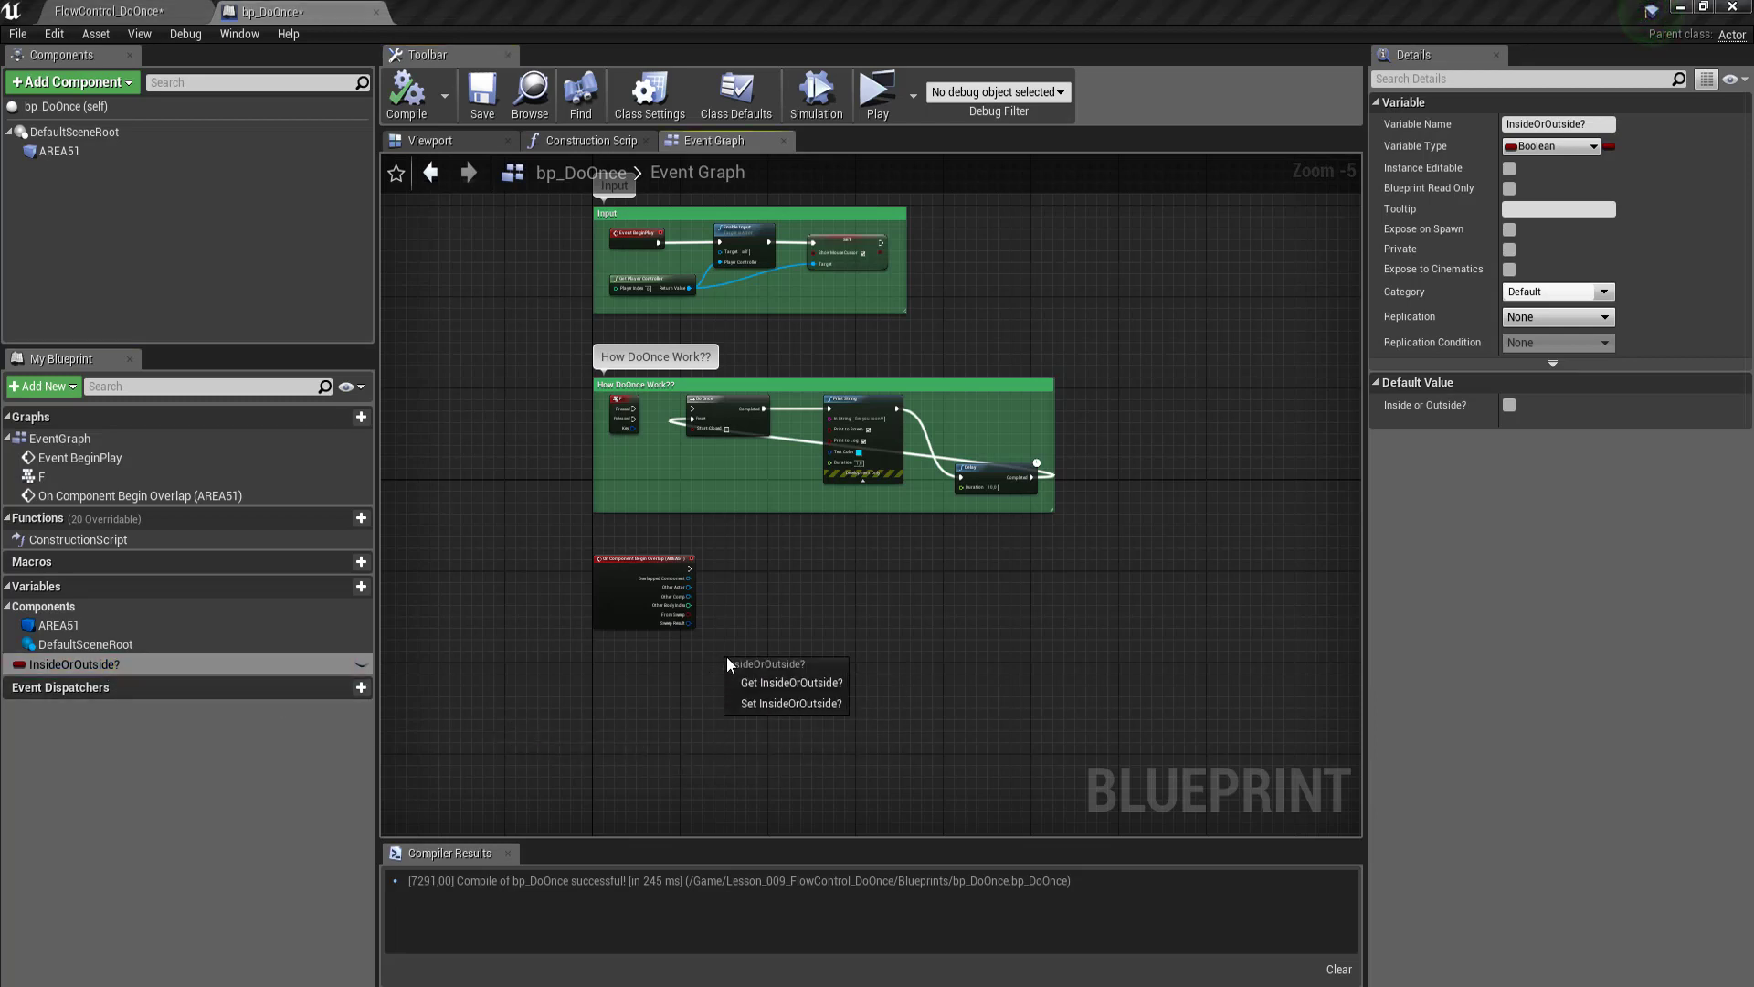
Step: Place a SET InsideOrOutside? node beside the AREA51 overlap event and wire the event into it
left_click(766, 704)
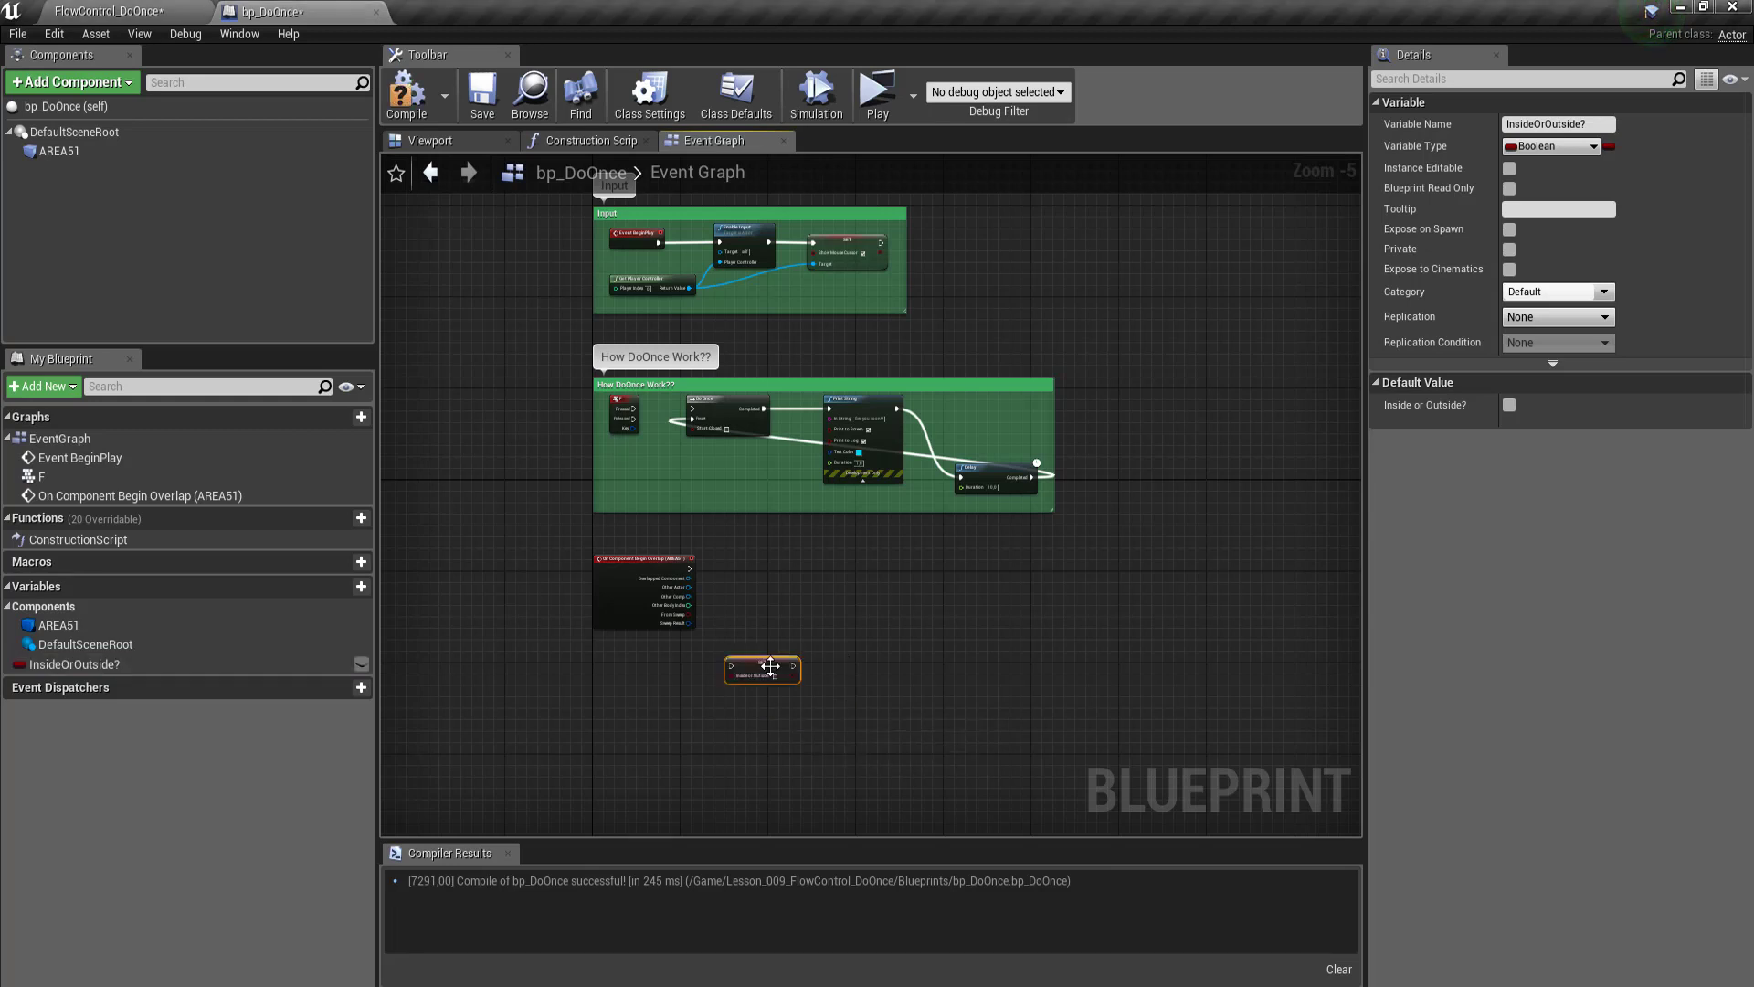
scroll(736, 582, "up", 4)
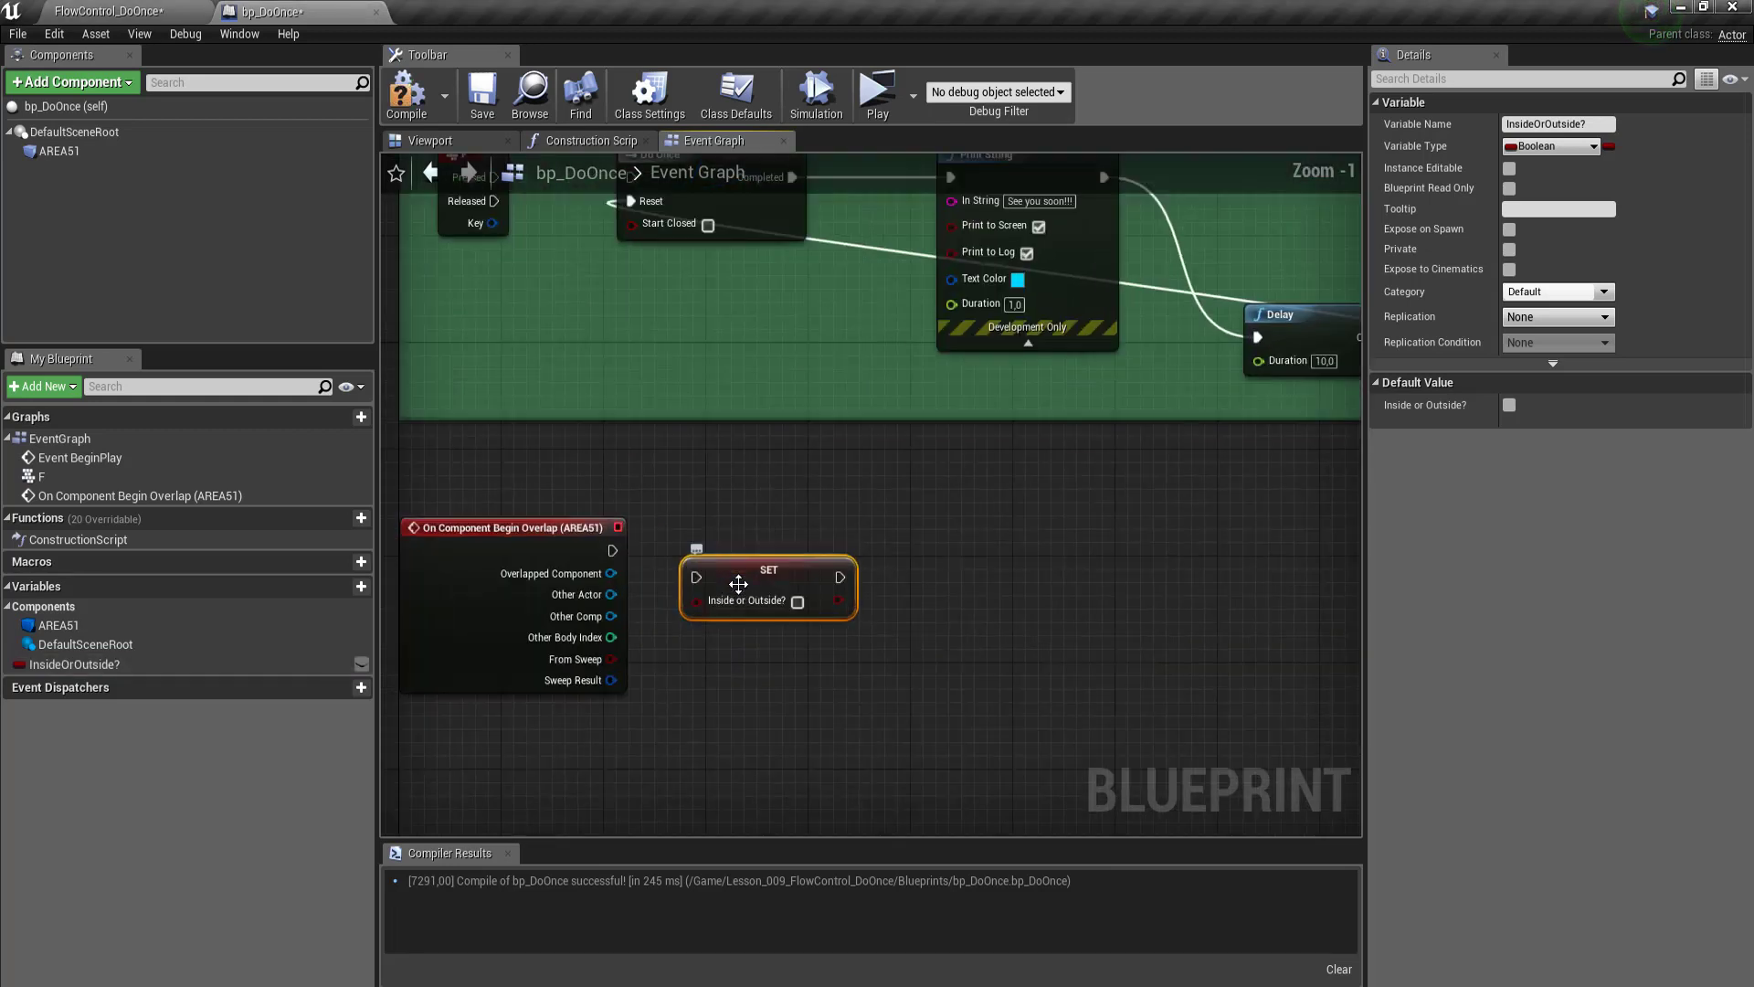
scroll(736, 584, "up", 1)
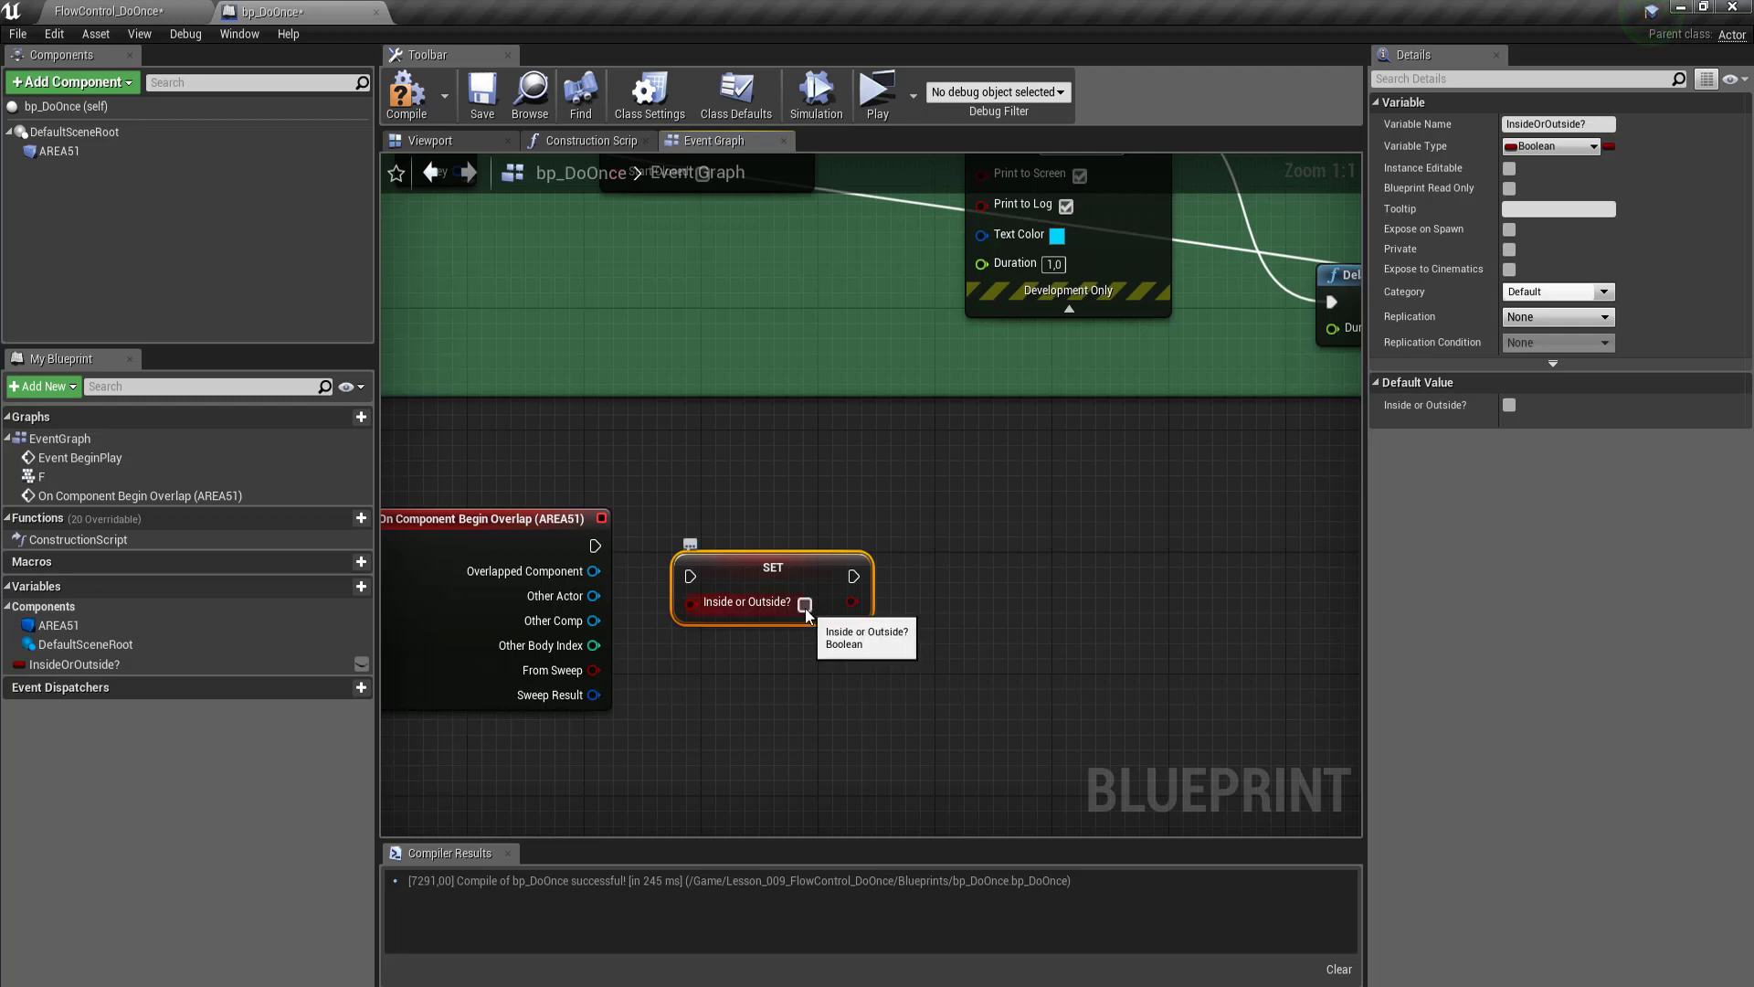
left_click_drag(786, 572, 786, 541)
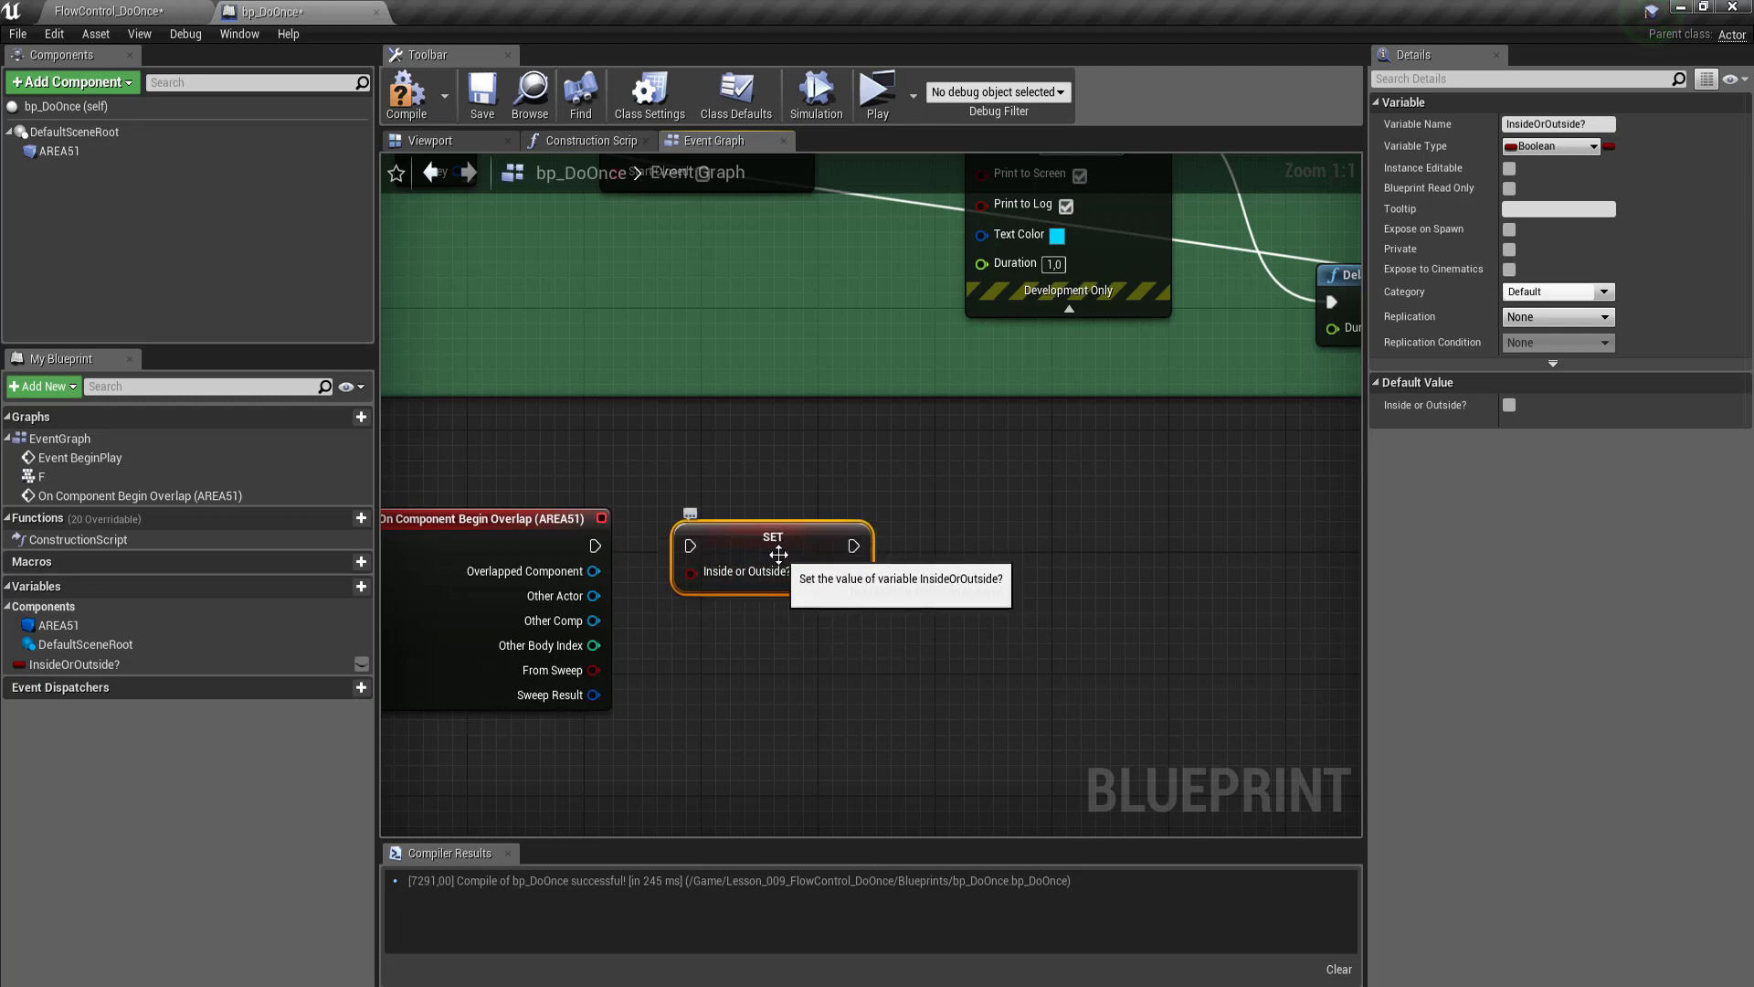
left_click_drag(596, 547, 634, 549)
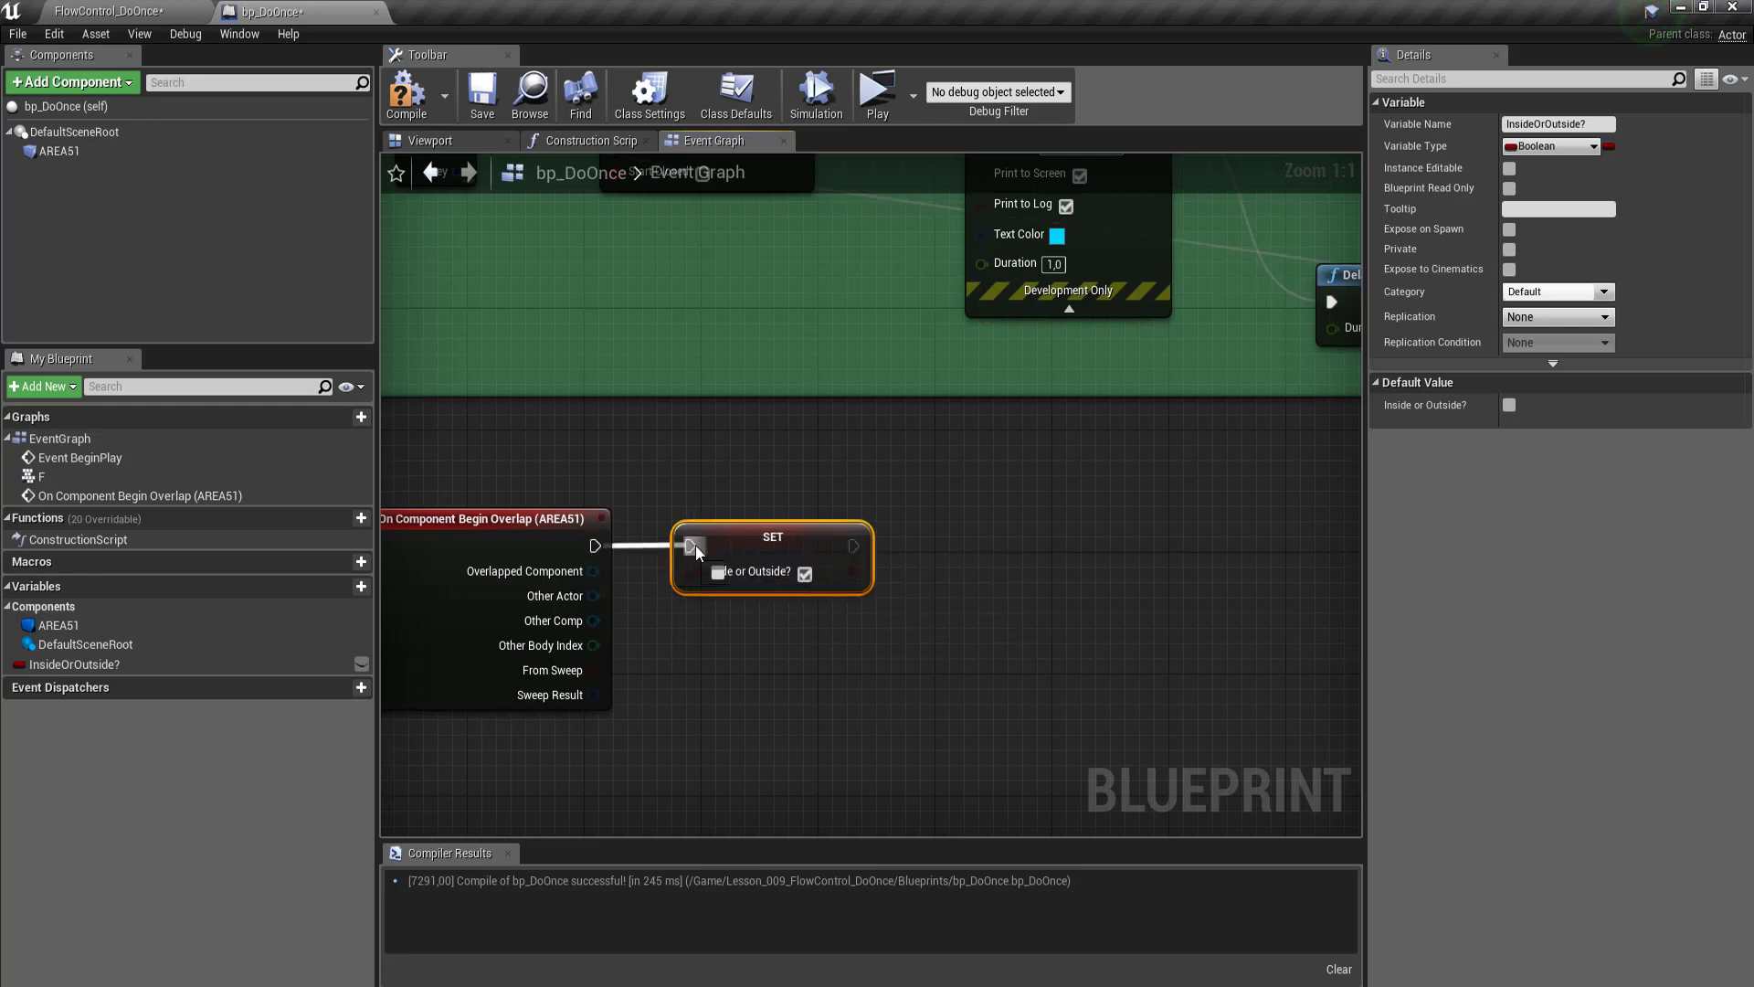
scroll(742, 618, "down", 2)
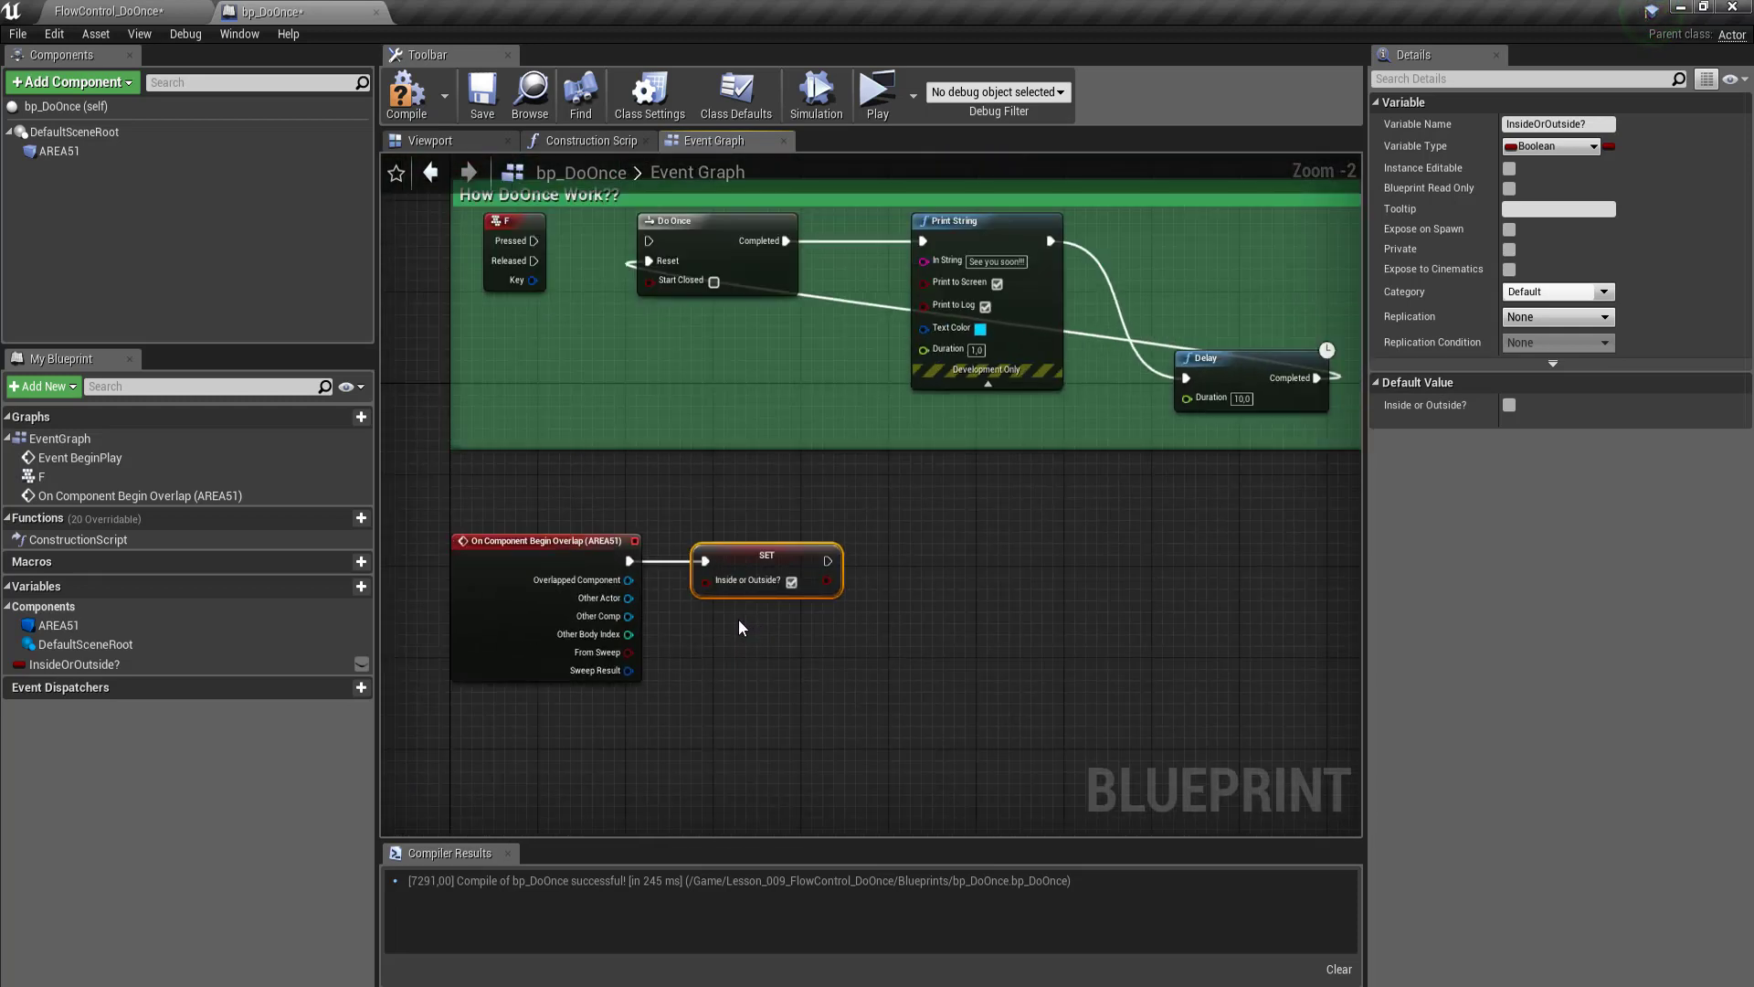
right_click_drag(841, 616, 796, 660)
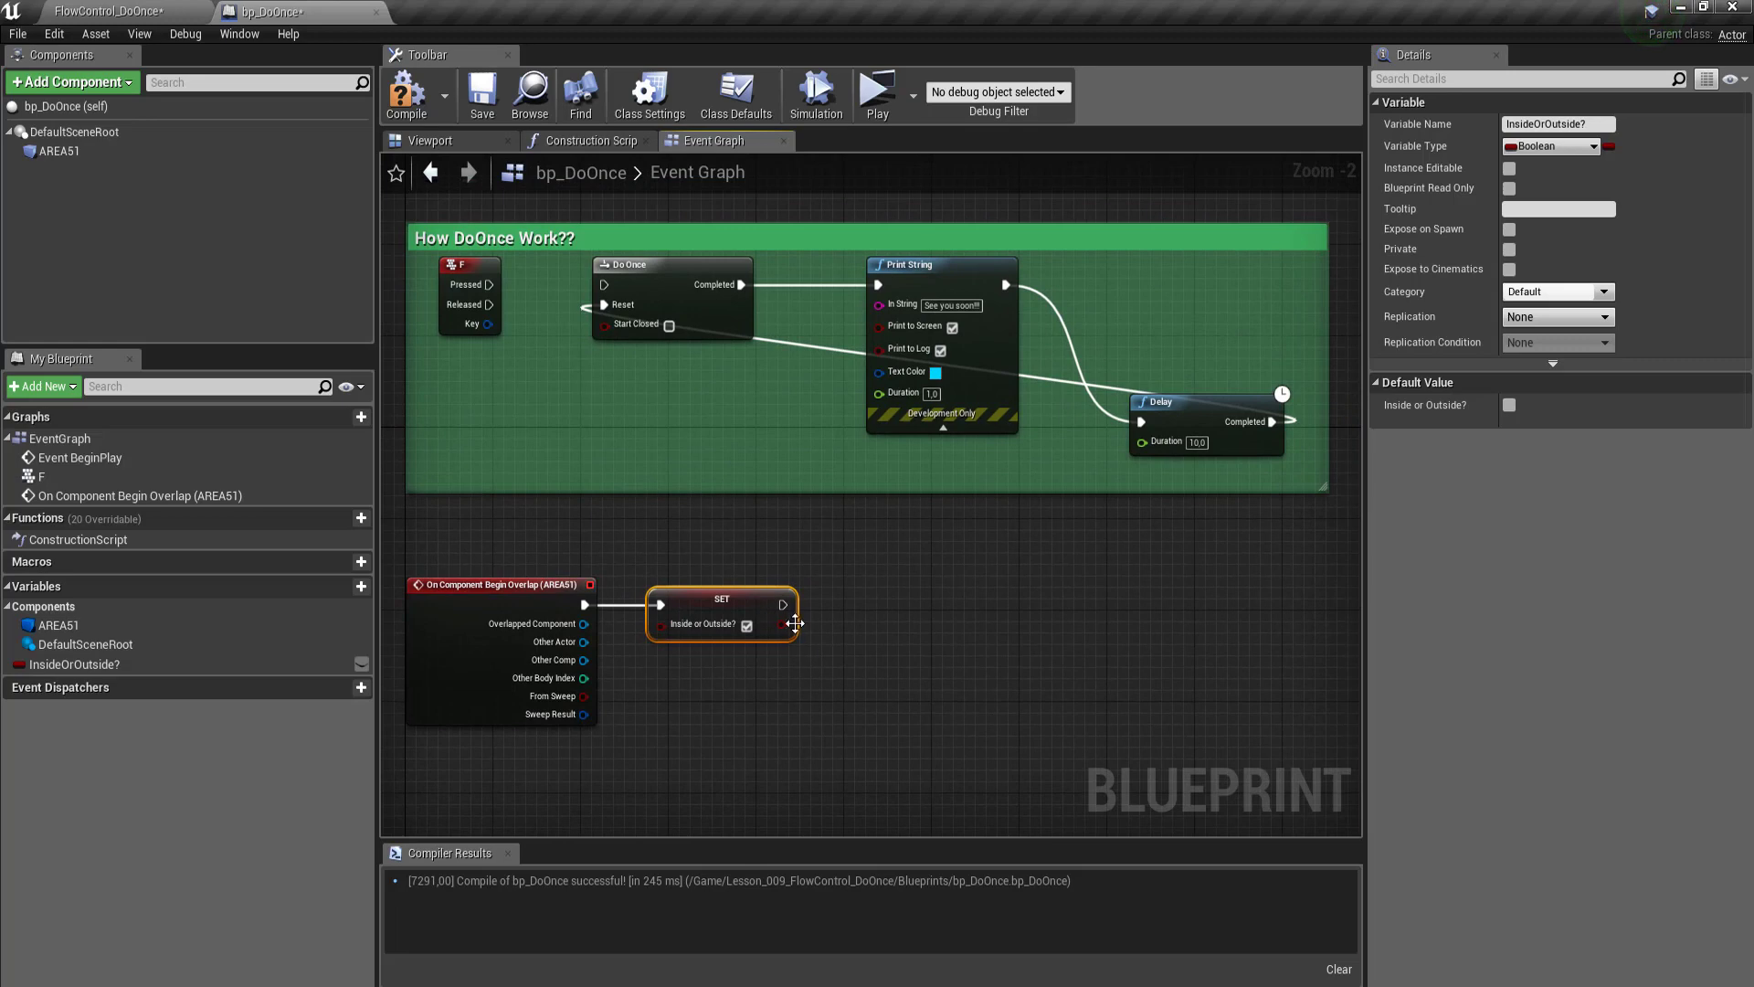
Step: Add a Print String node after the SET node, aligned with it
left_click_drag(783, 605, 899, 607)
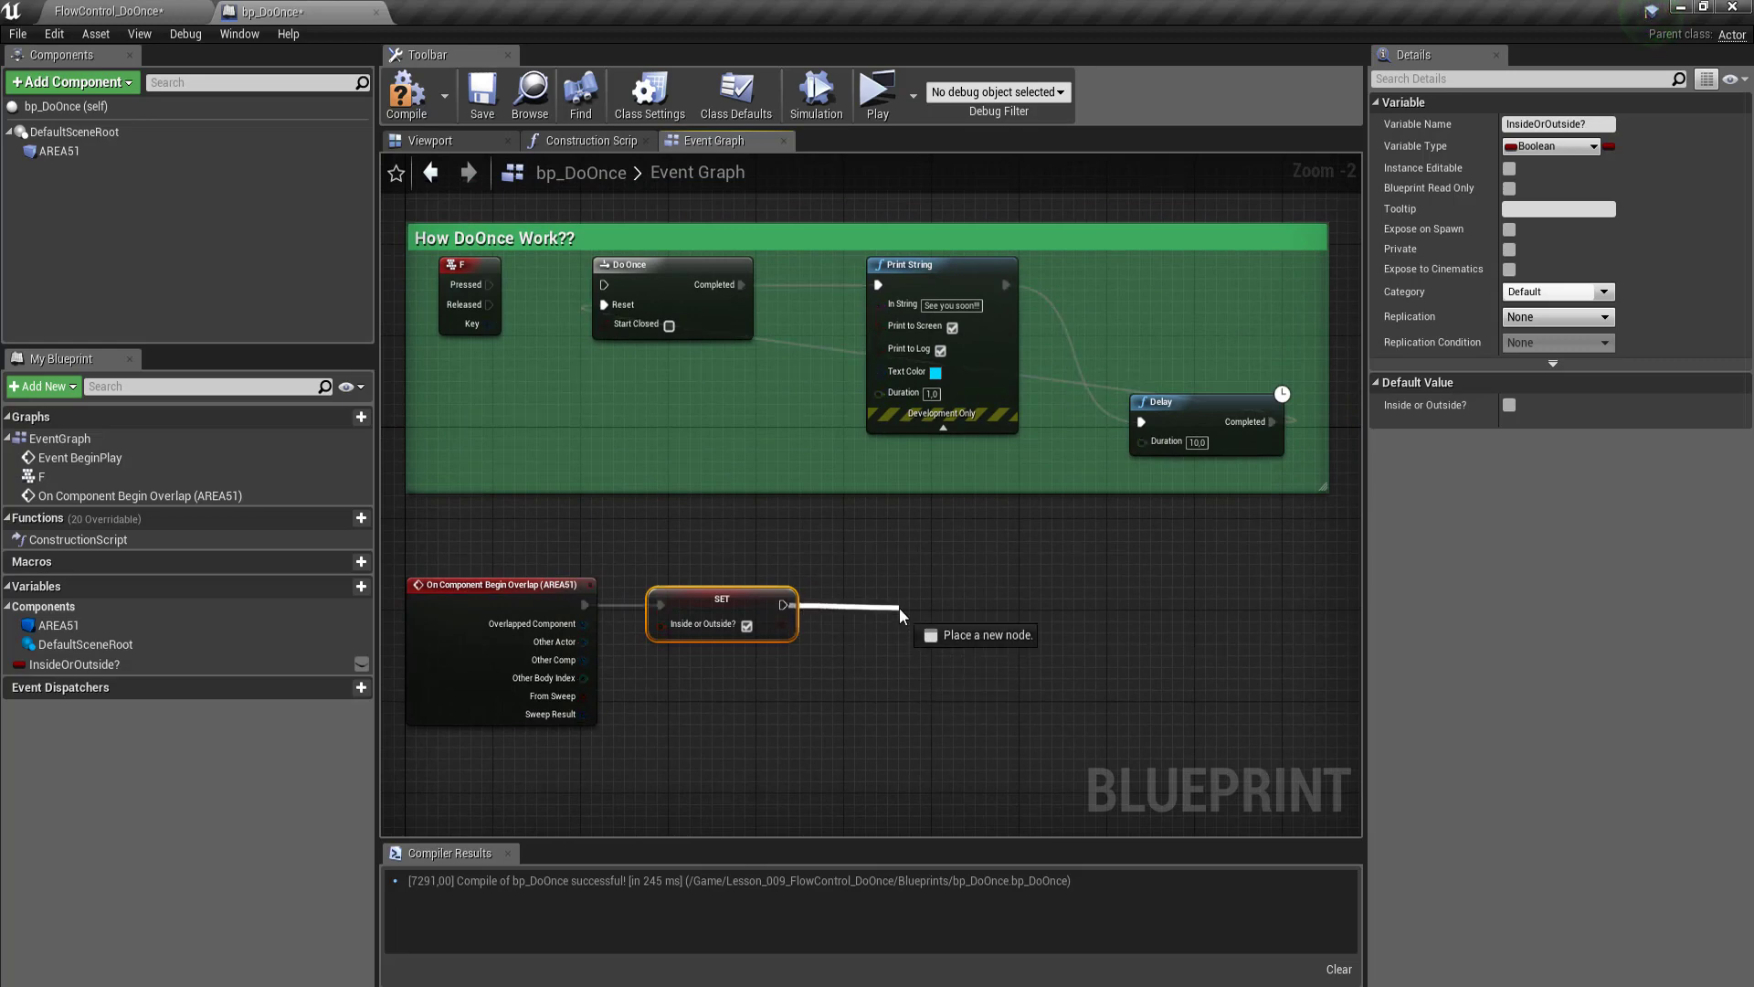
type("prints")
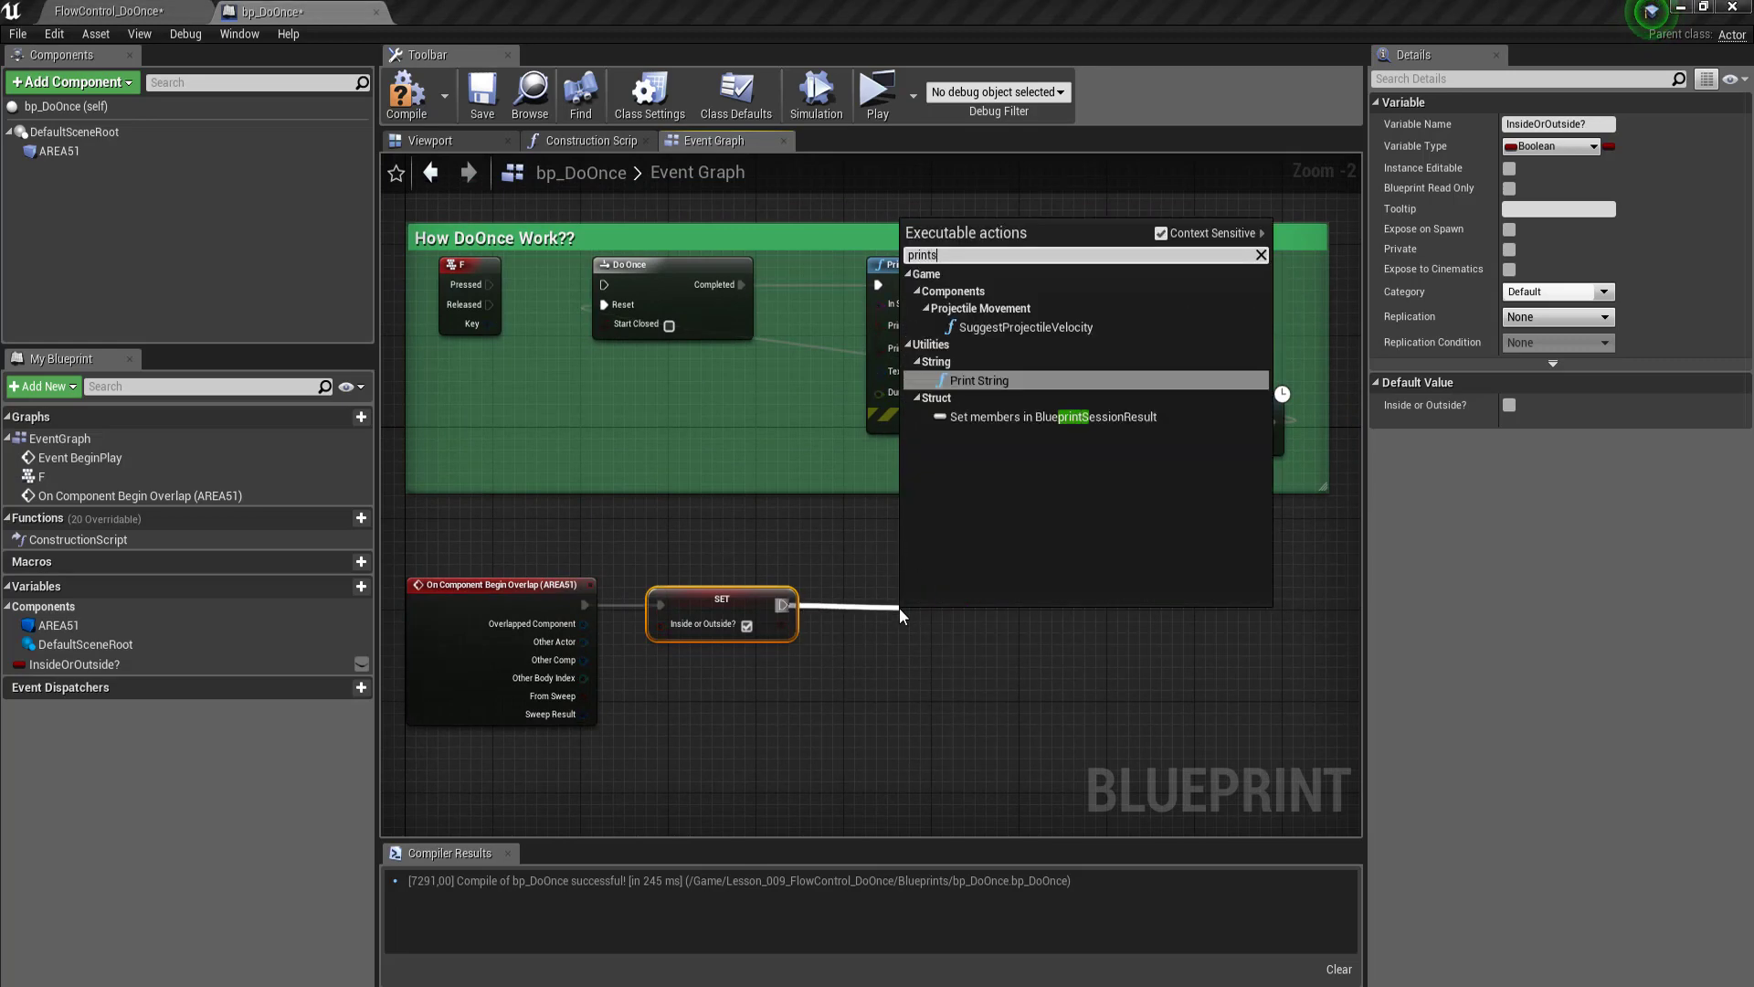
key("Return")
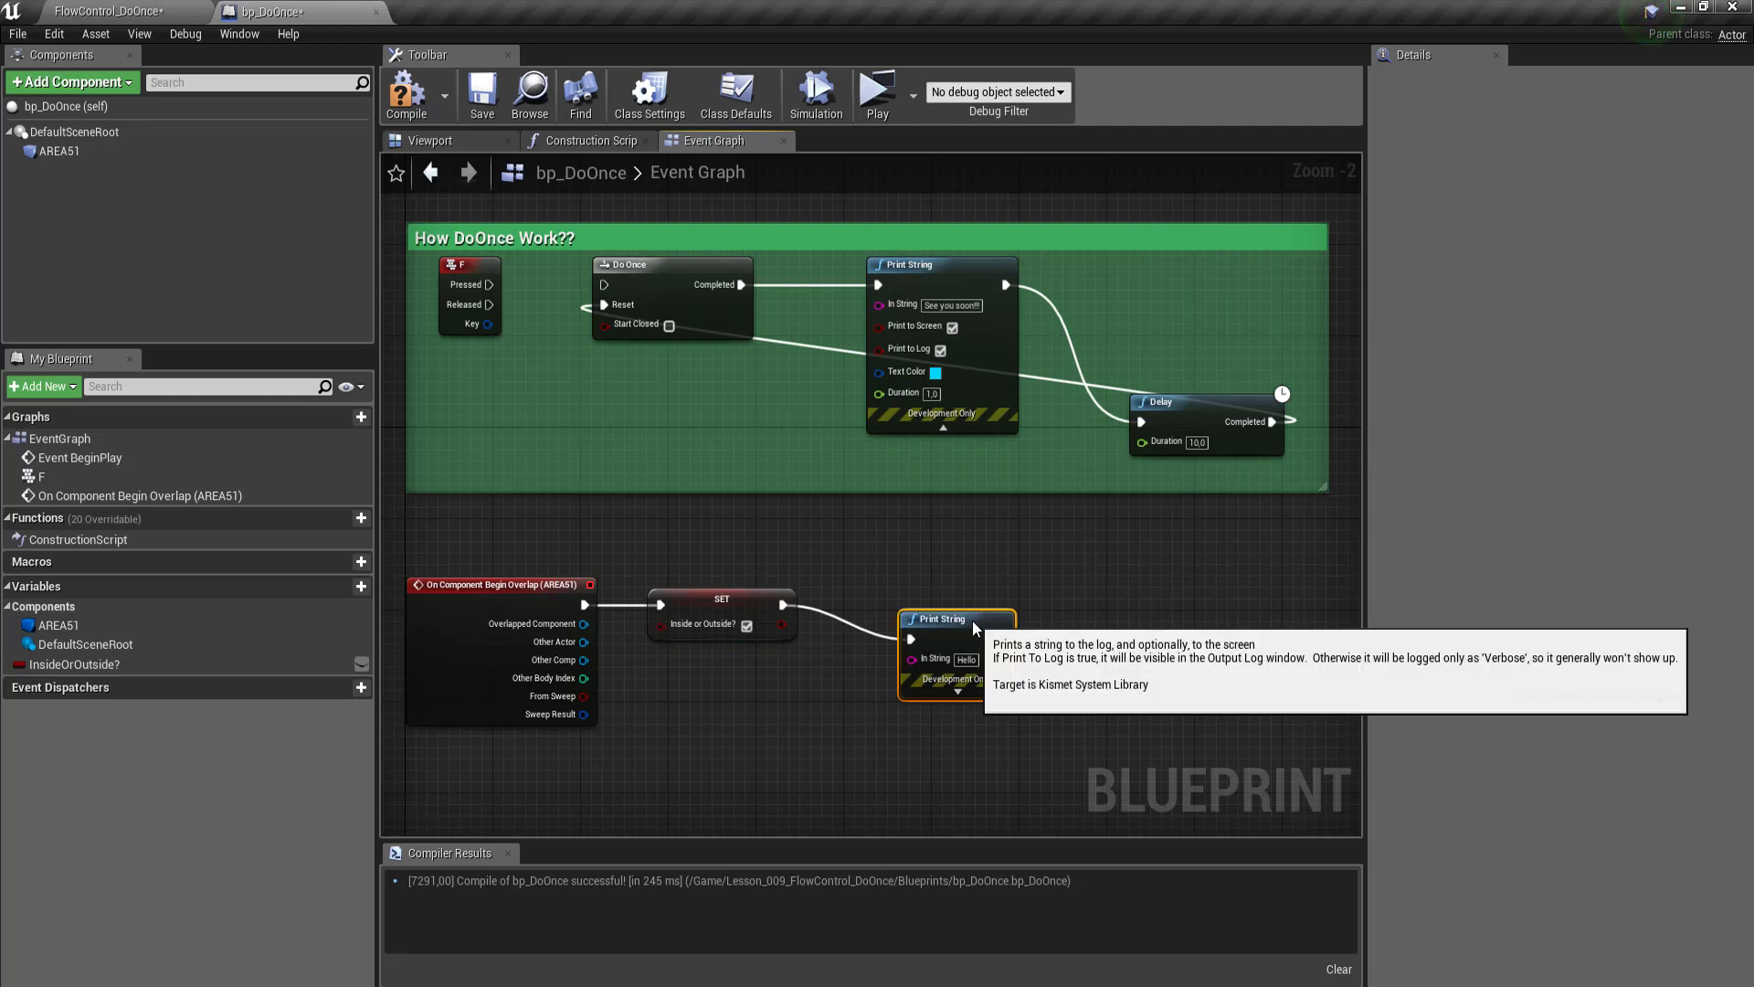
left_click_drag(972, 622, 976, 589)
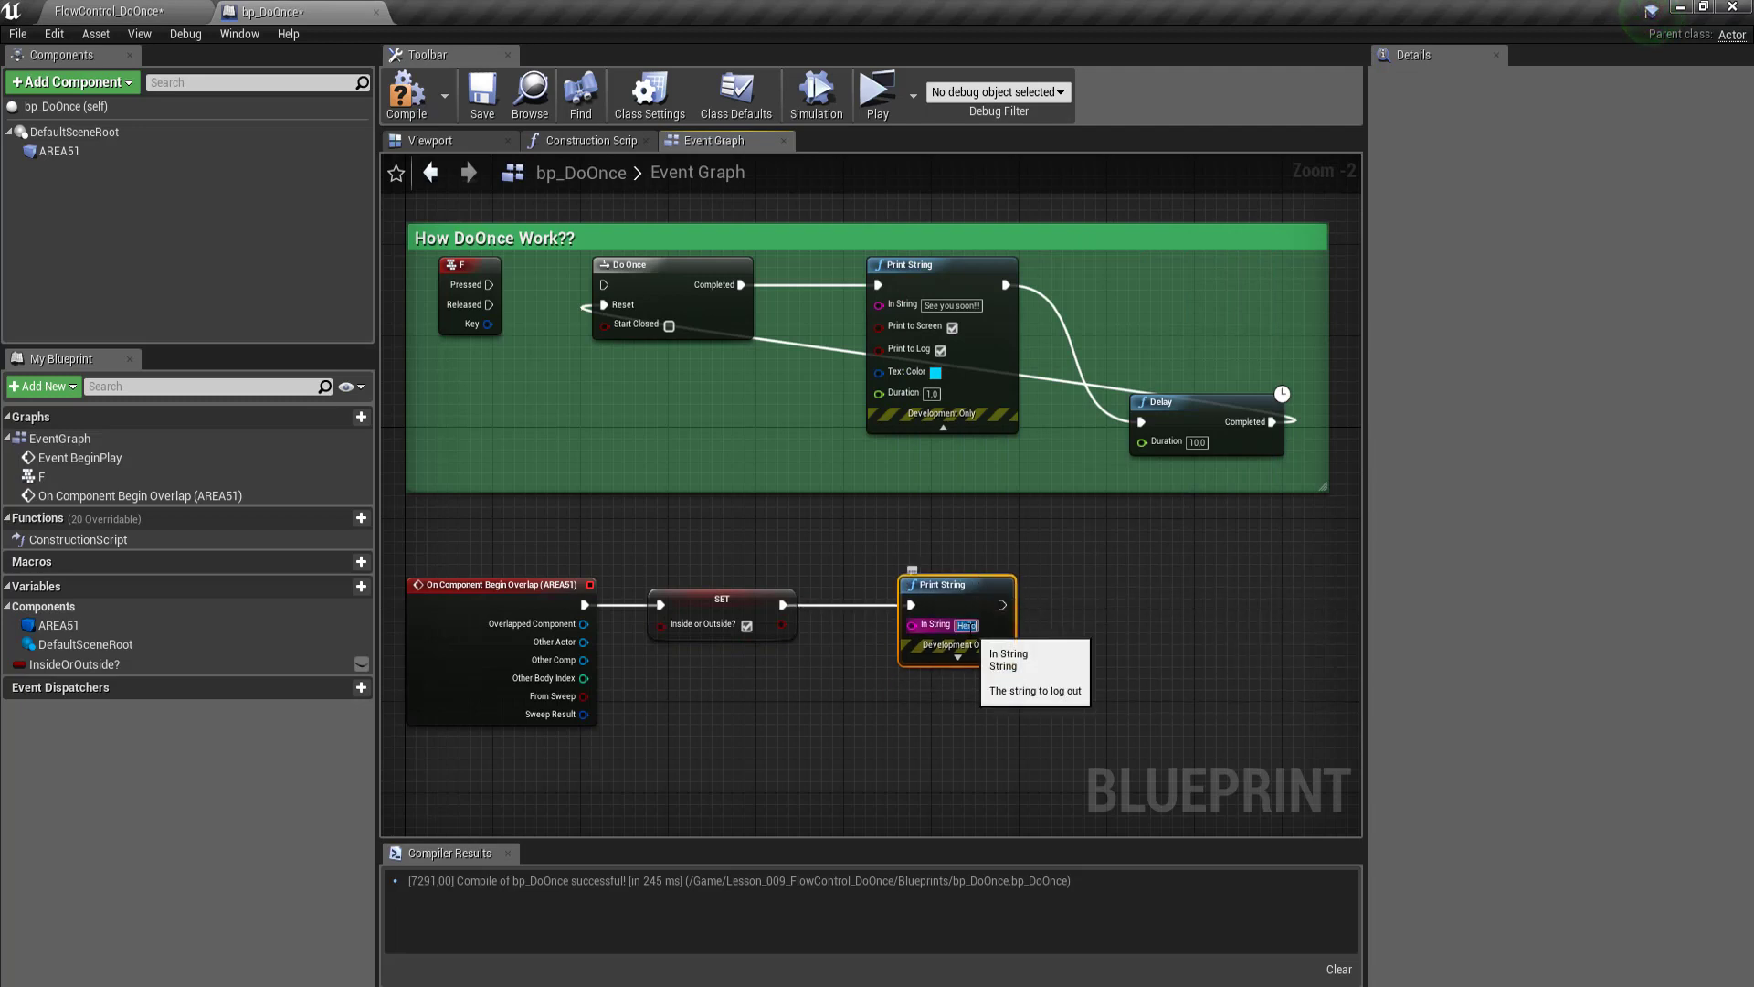
Step: Set the message to 'Attention!!! You're Inside. Have just 10 seconds!!!' with a 5.0-second Duration
type("Attention")
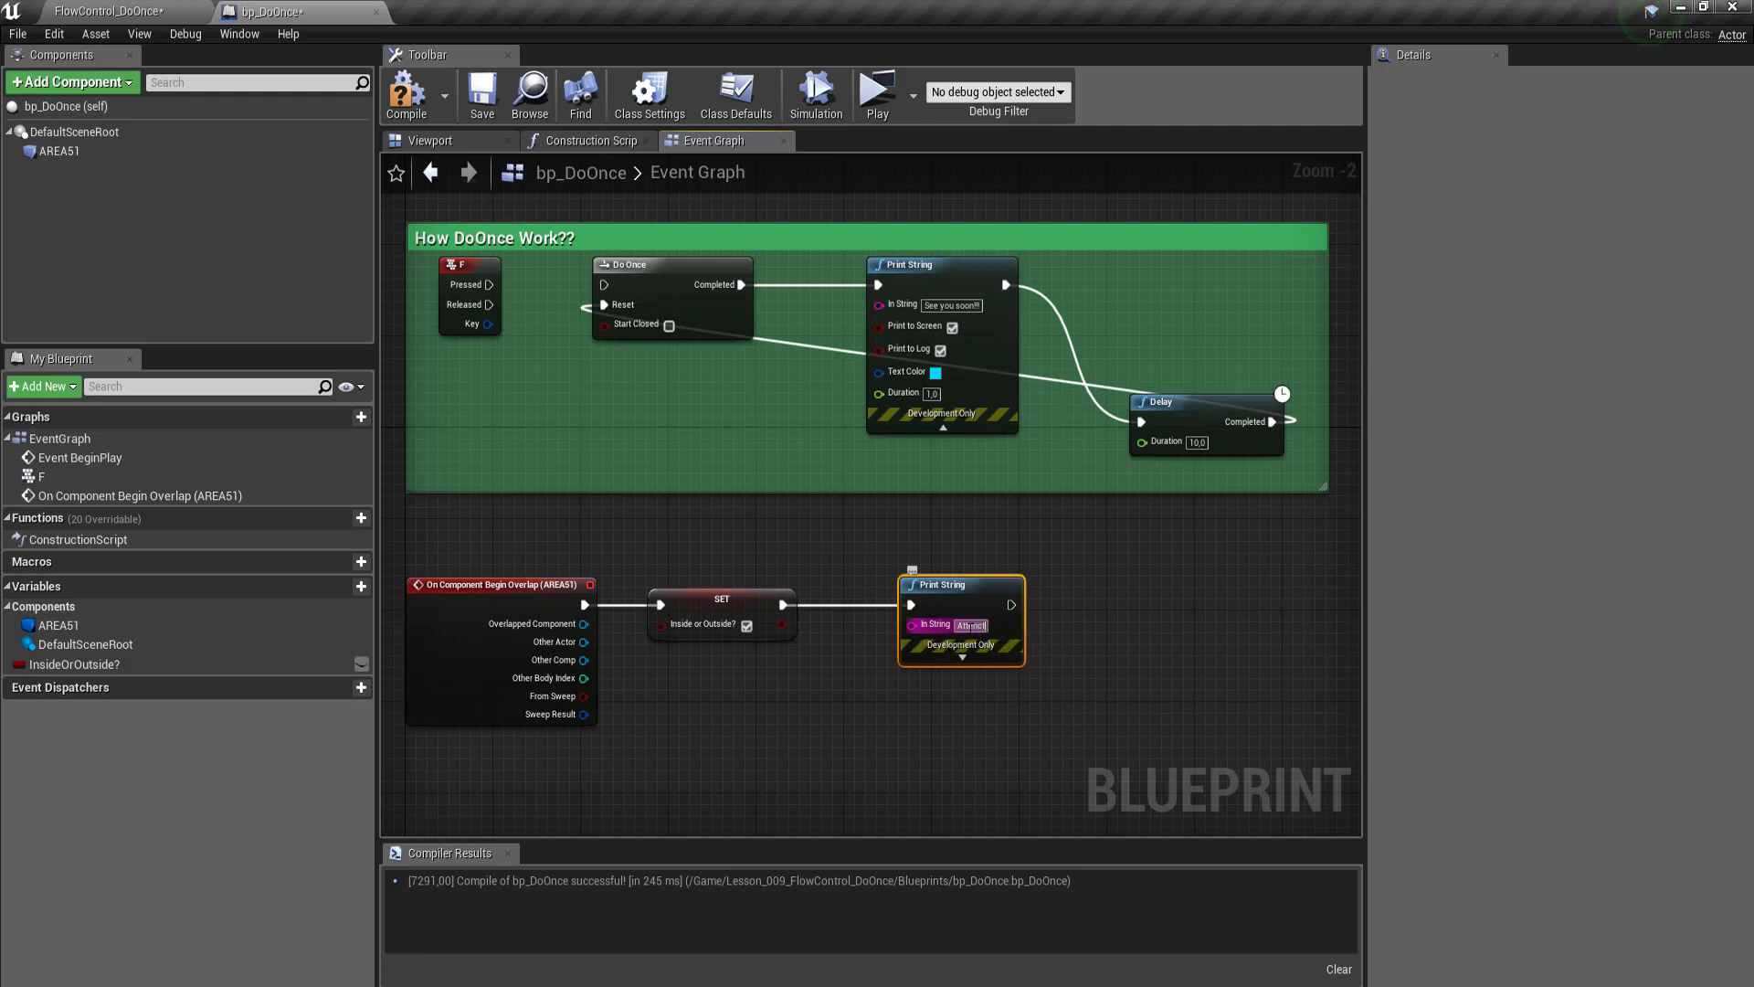
type("on!")
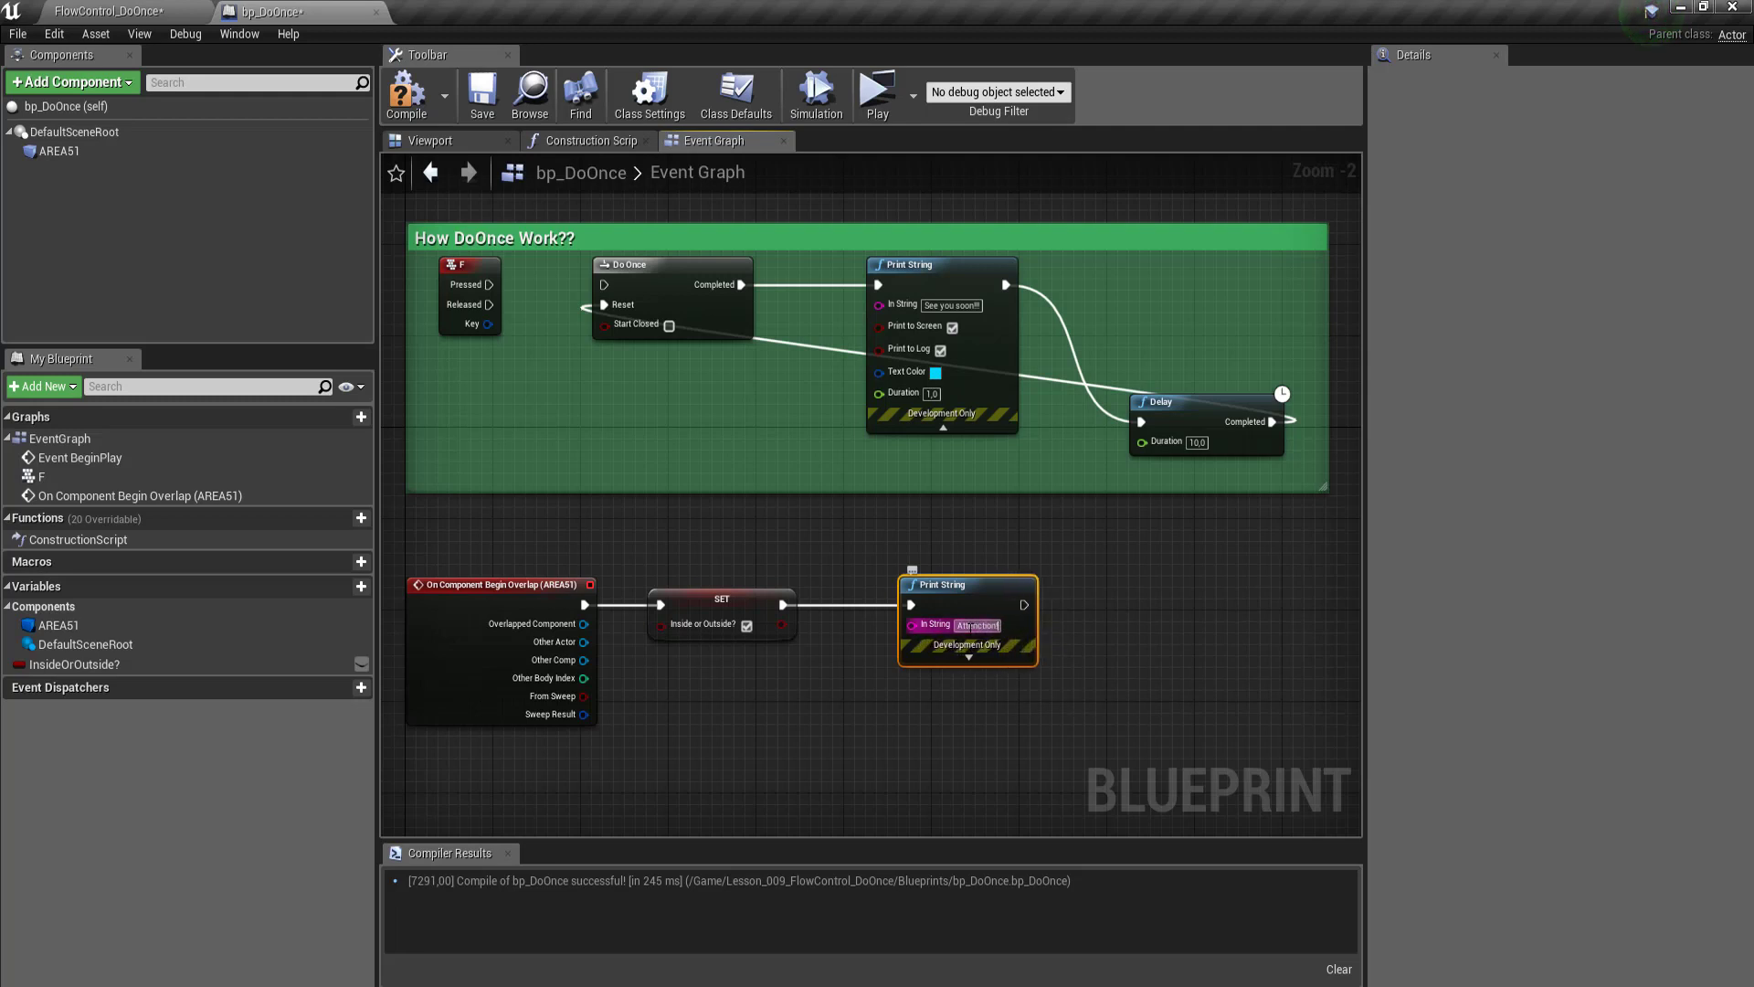
type("!! Y")
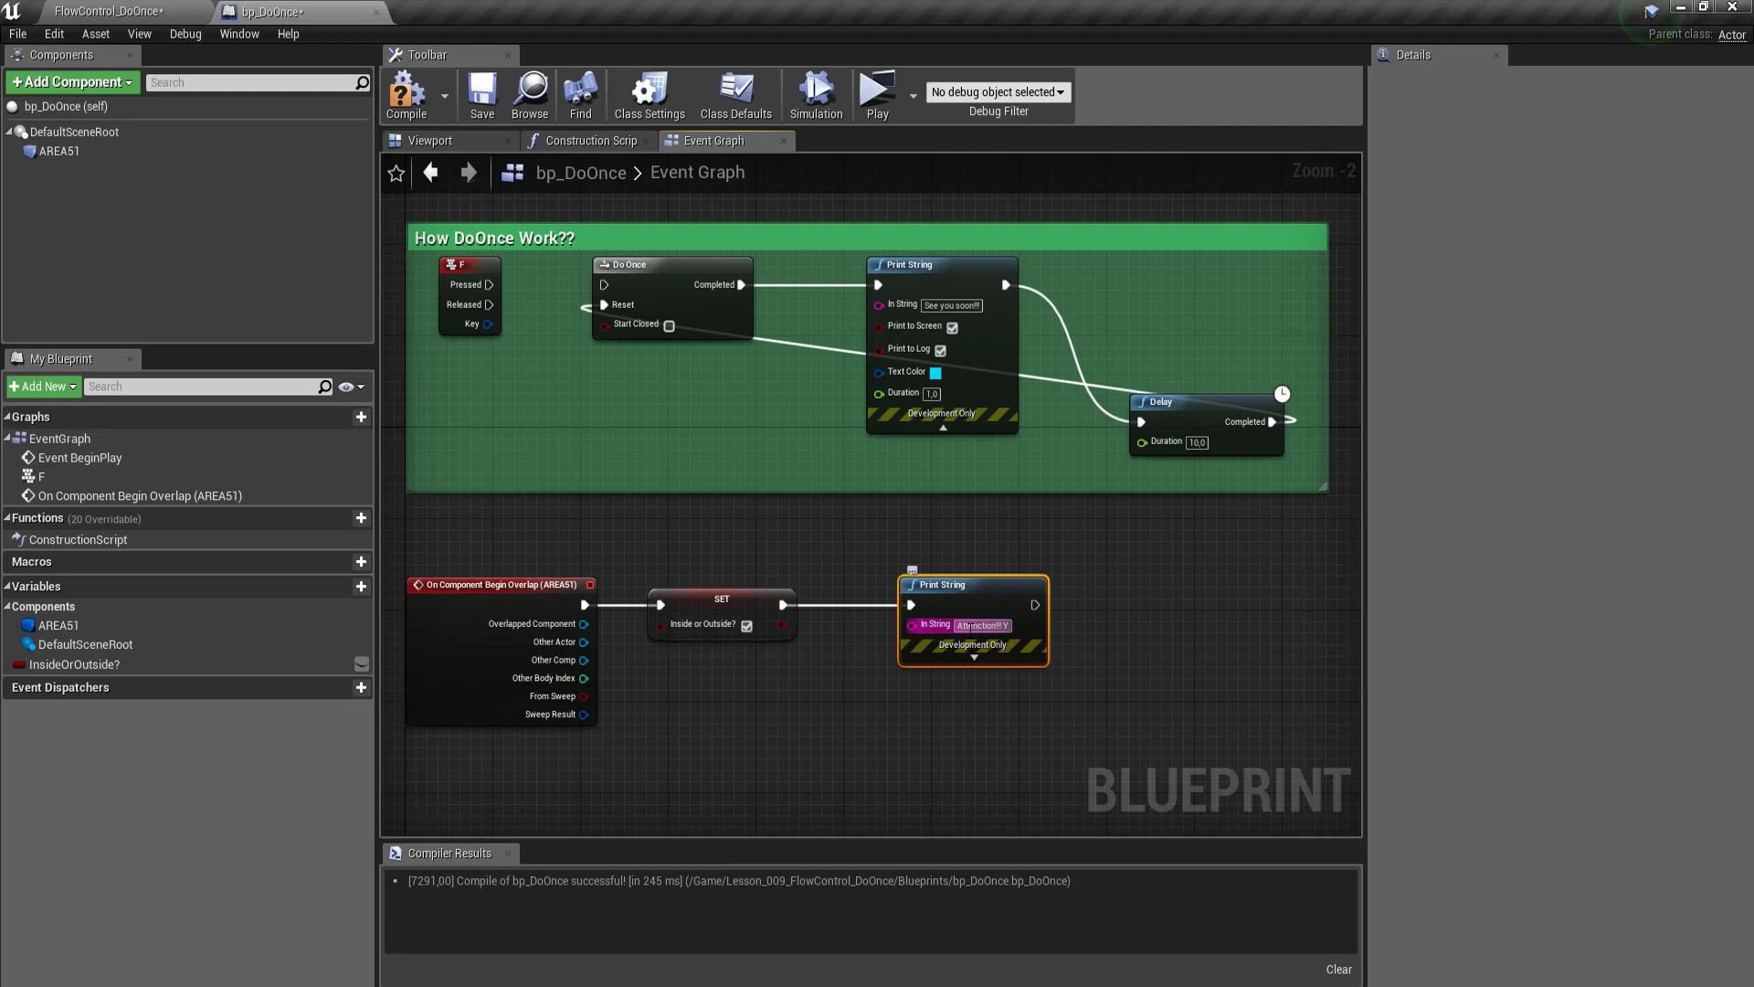
type("o're")
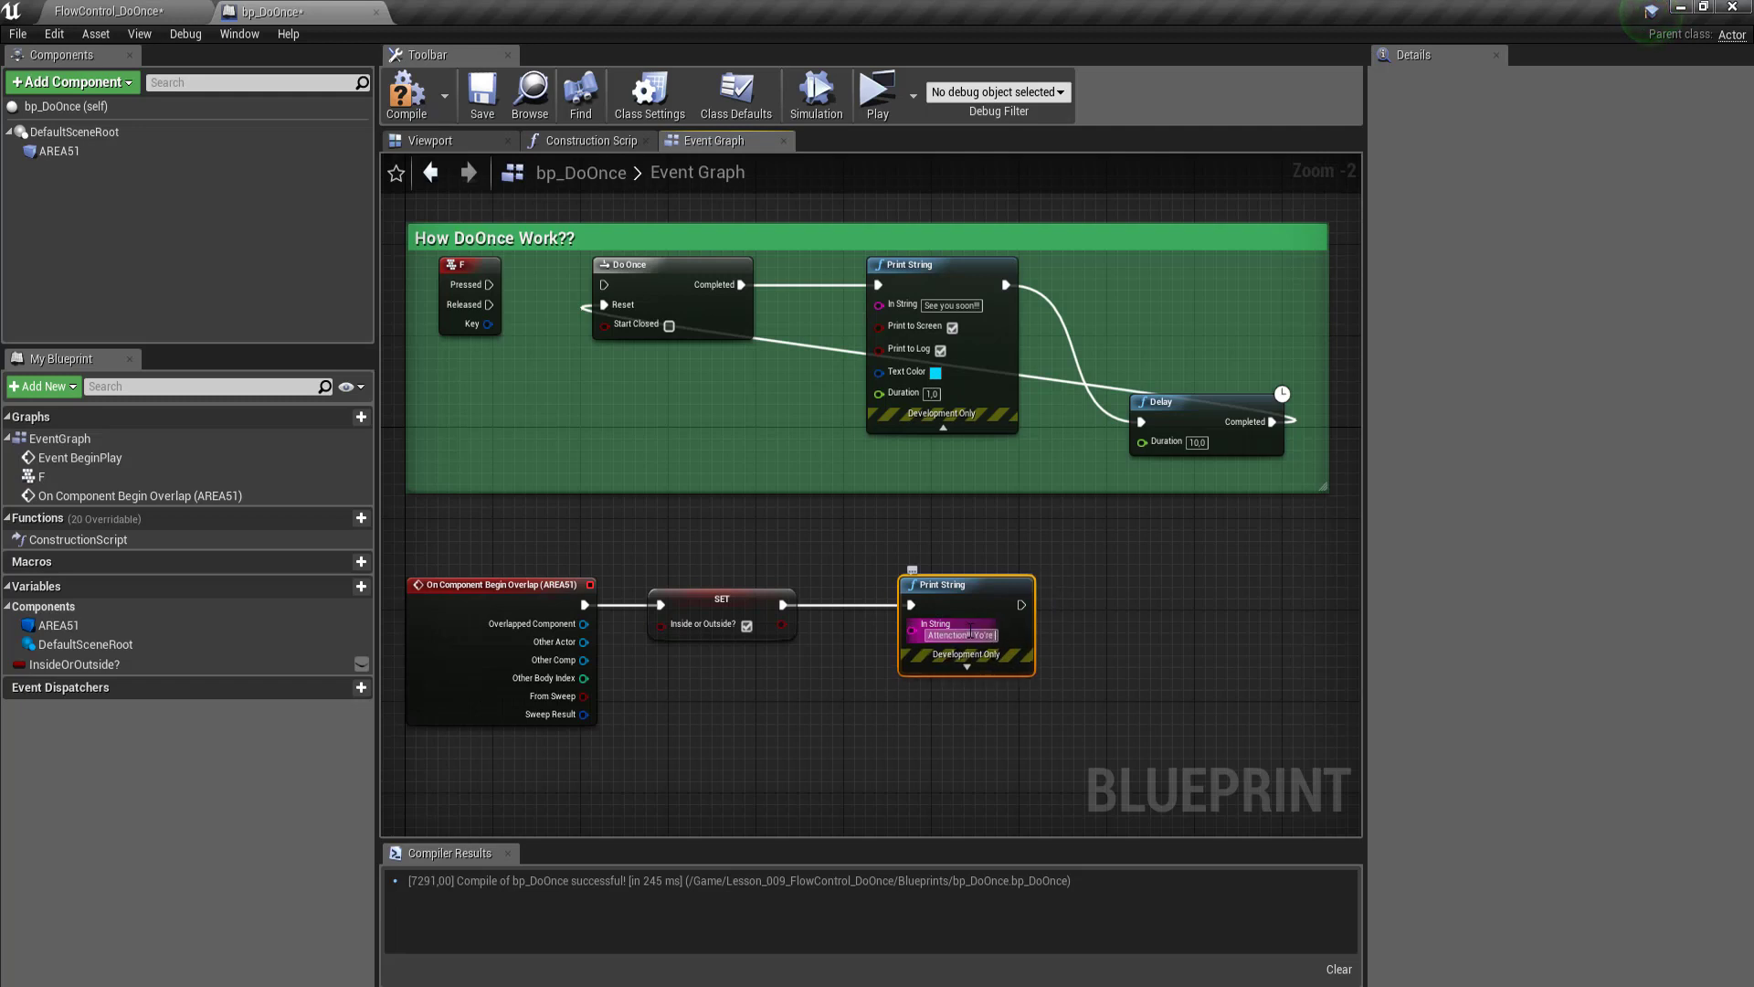
type(" Inside")
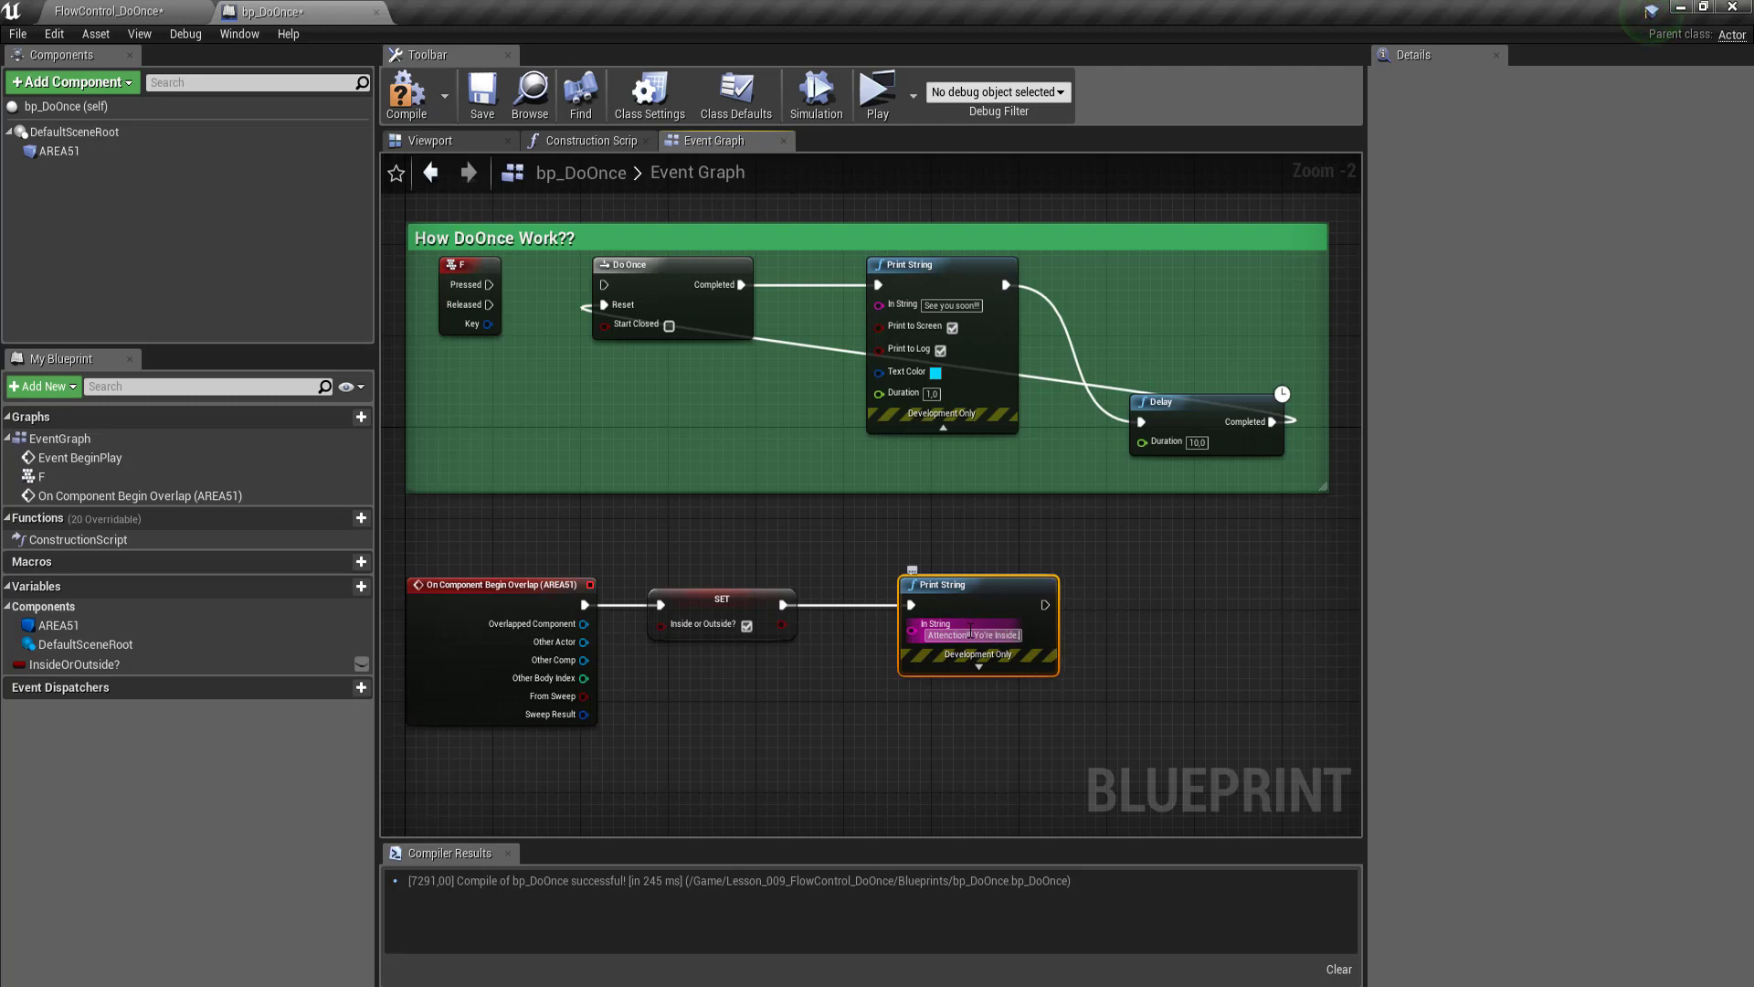
type("Ha")
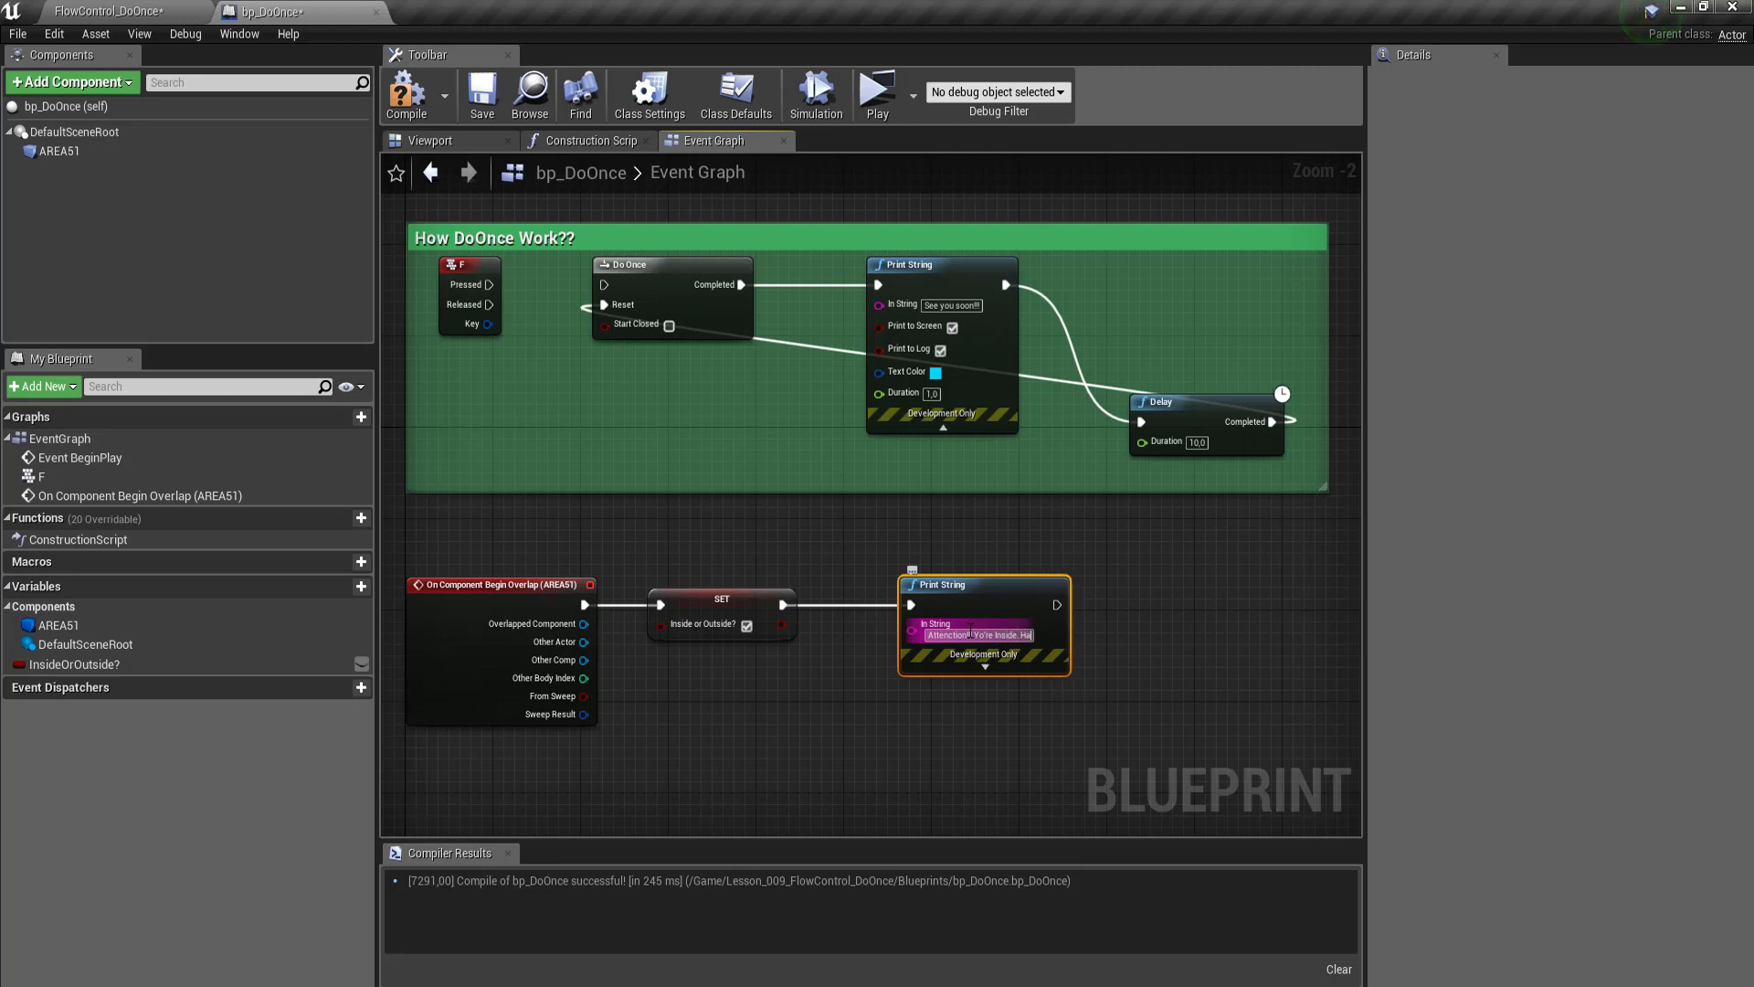
type("ve yost")
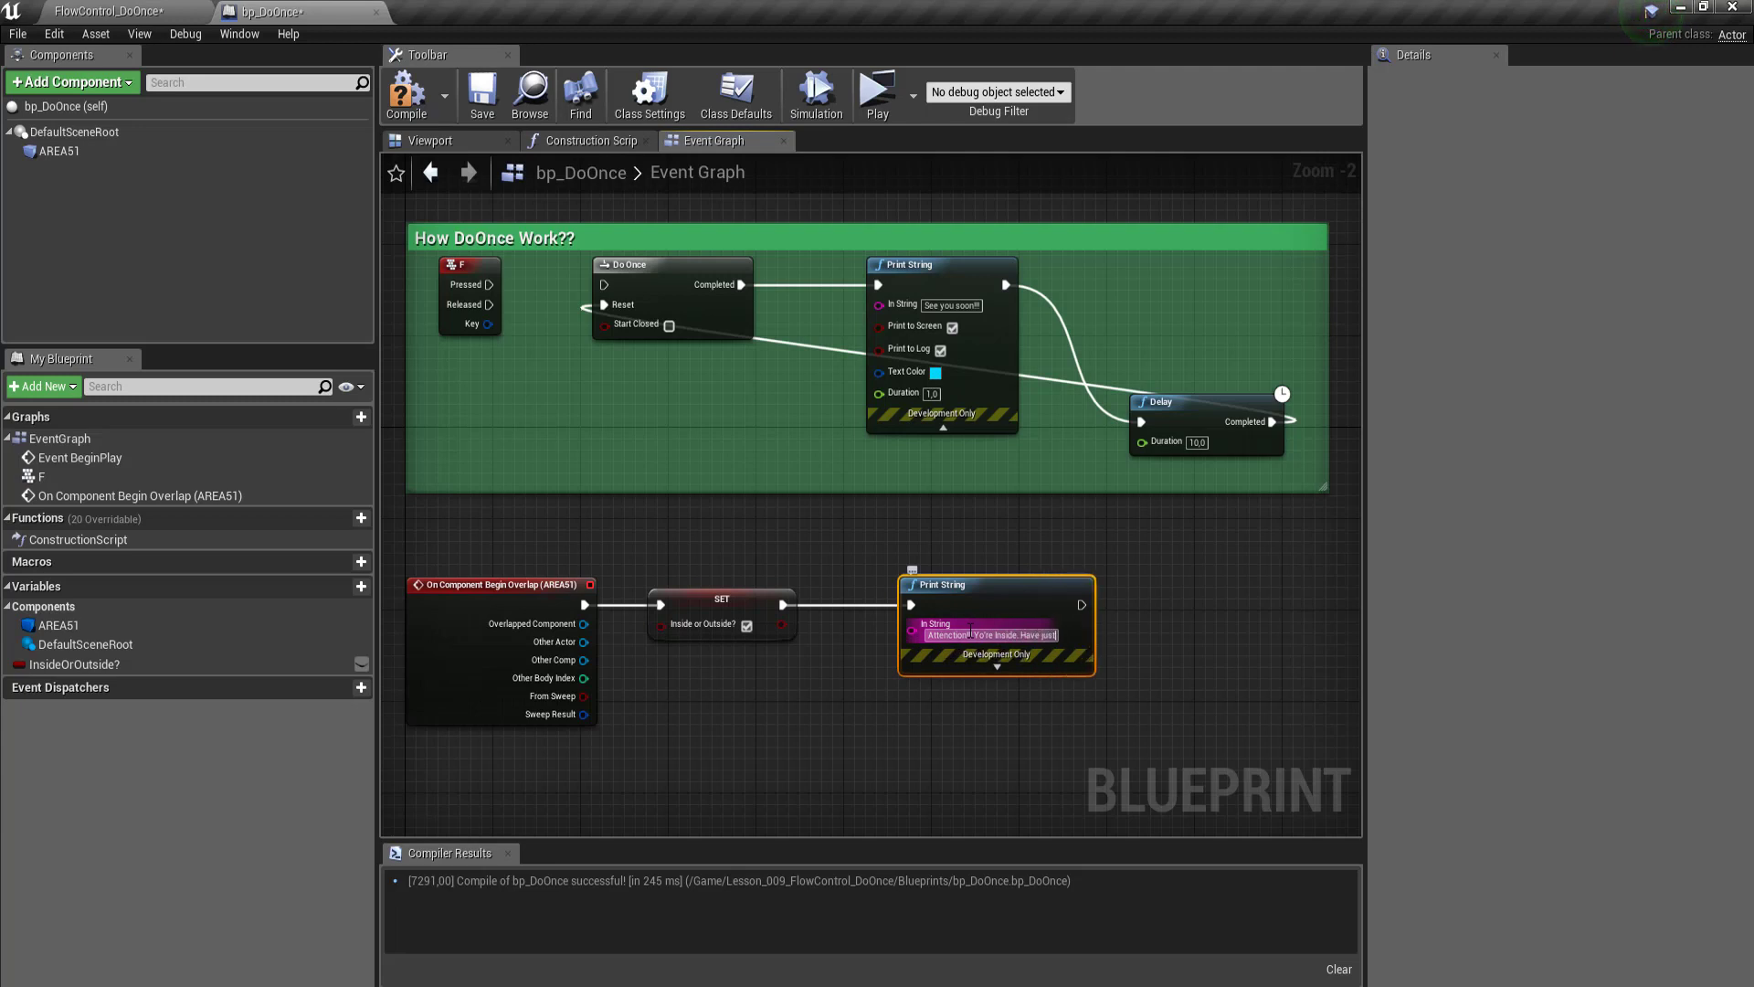
type(" 10 se")
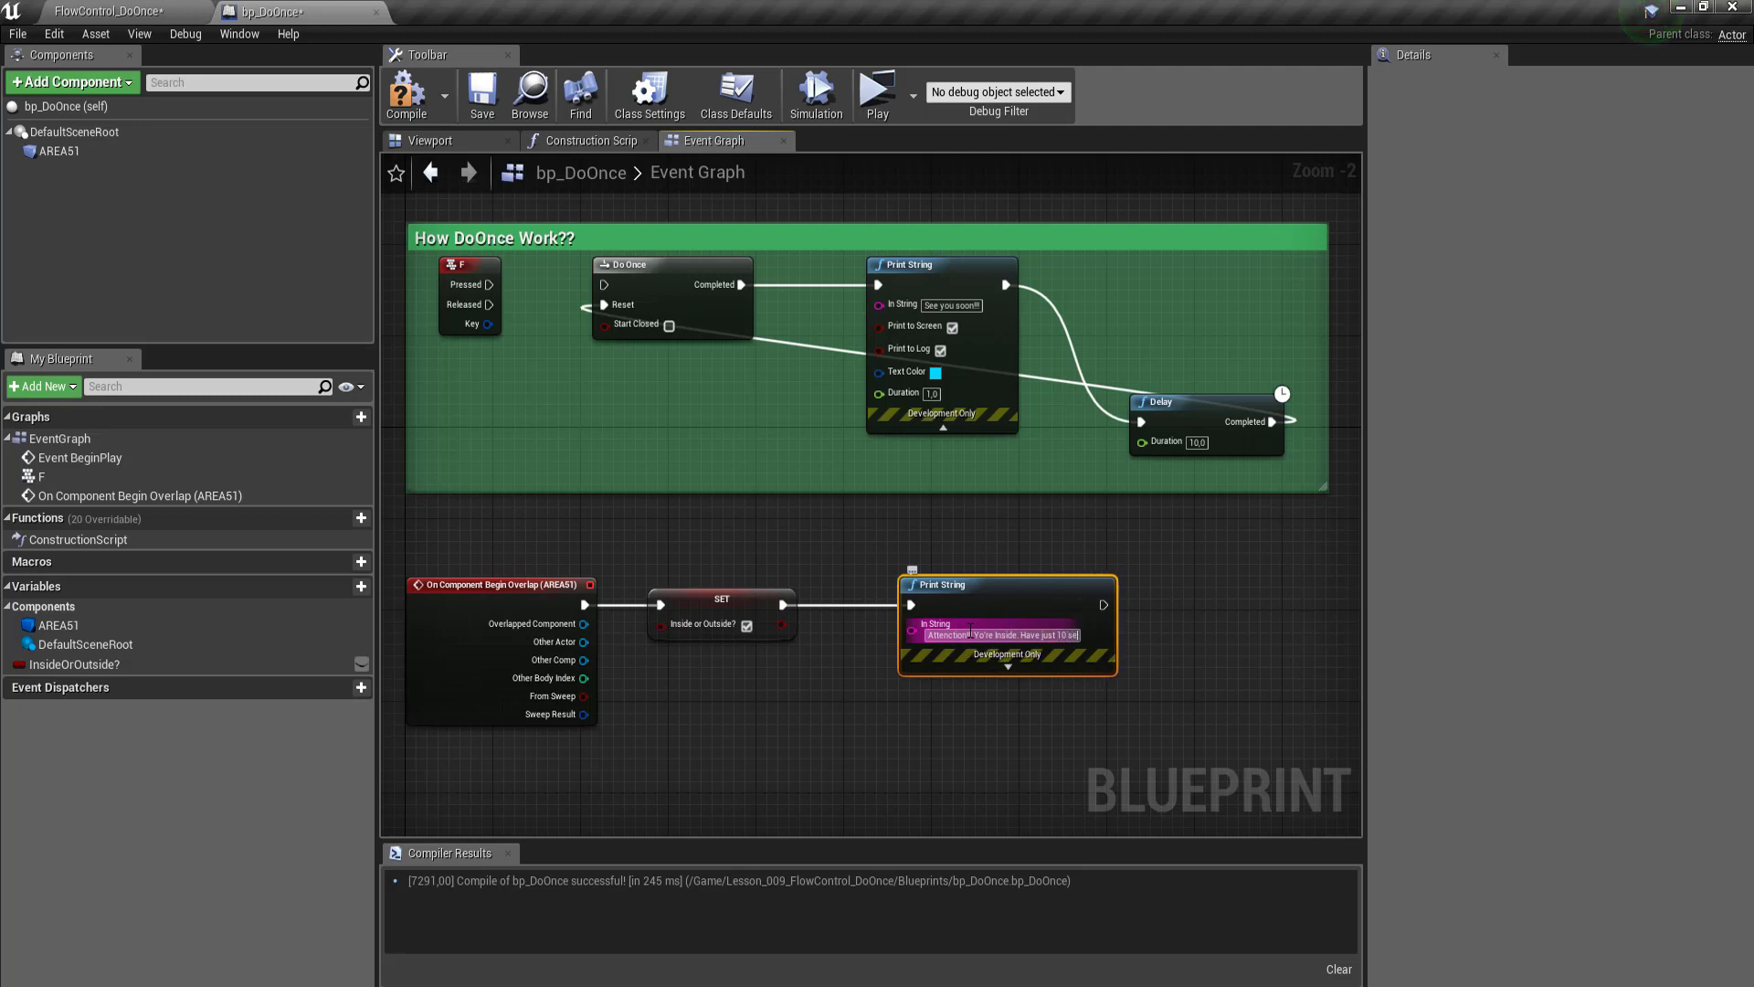
type("conds")
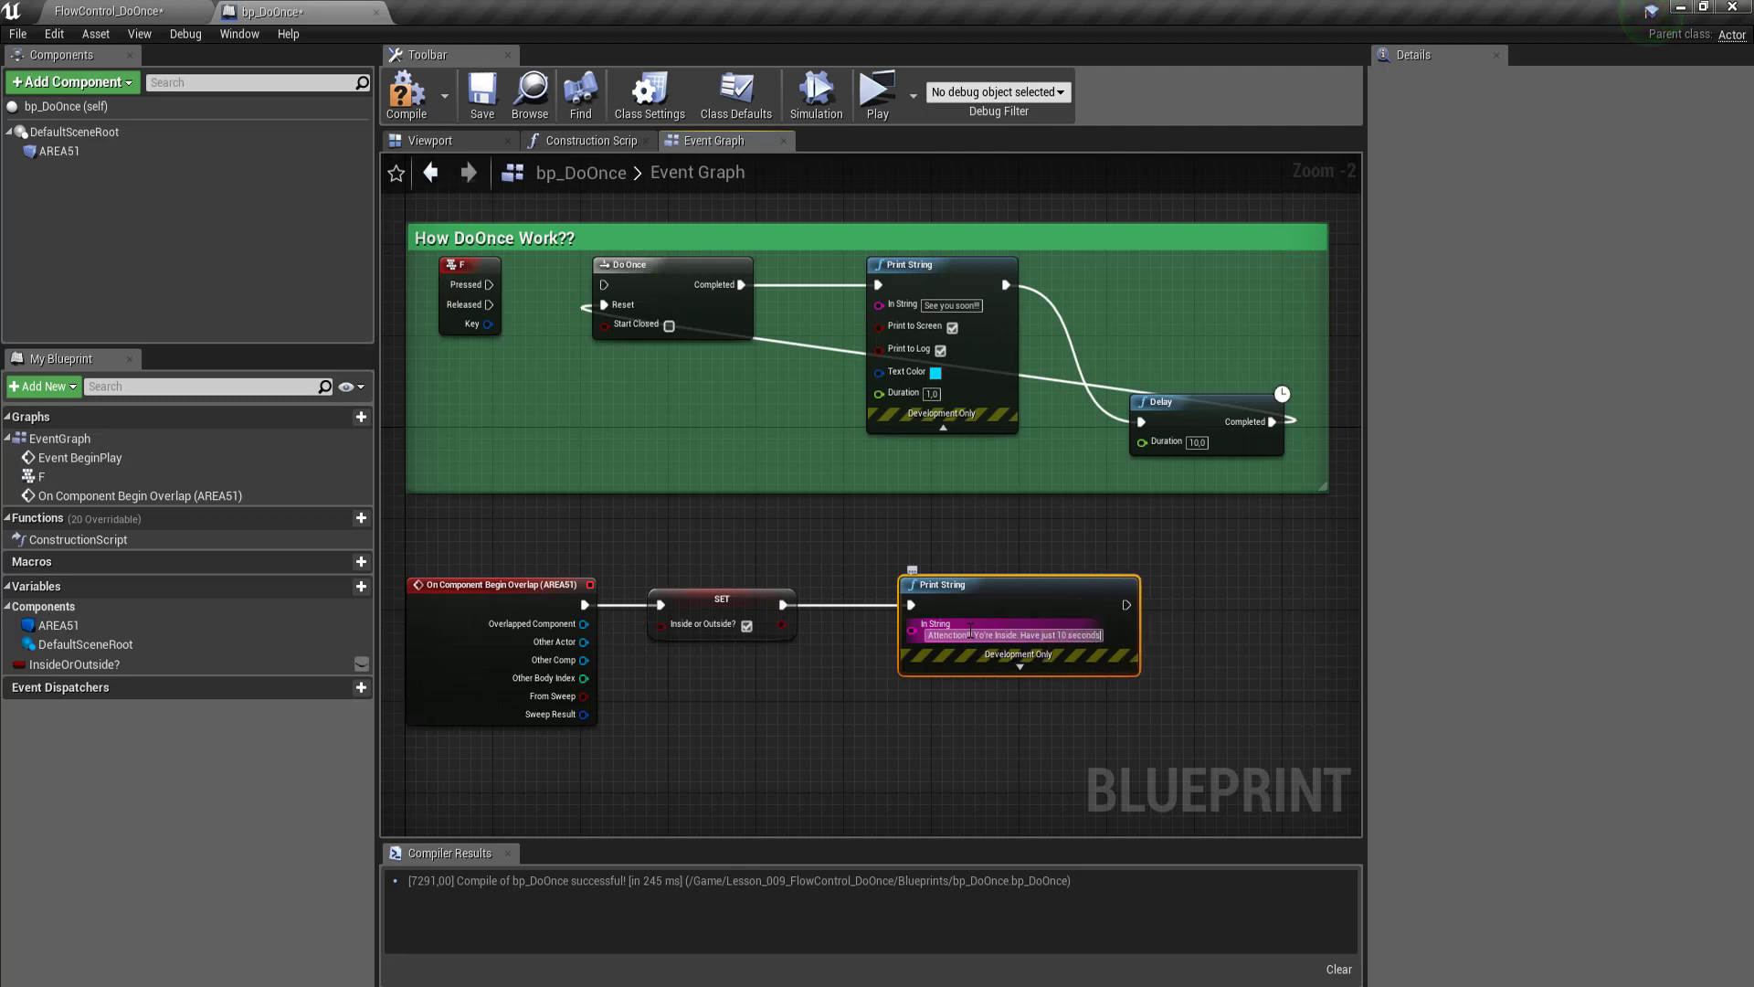
type("!!!")
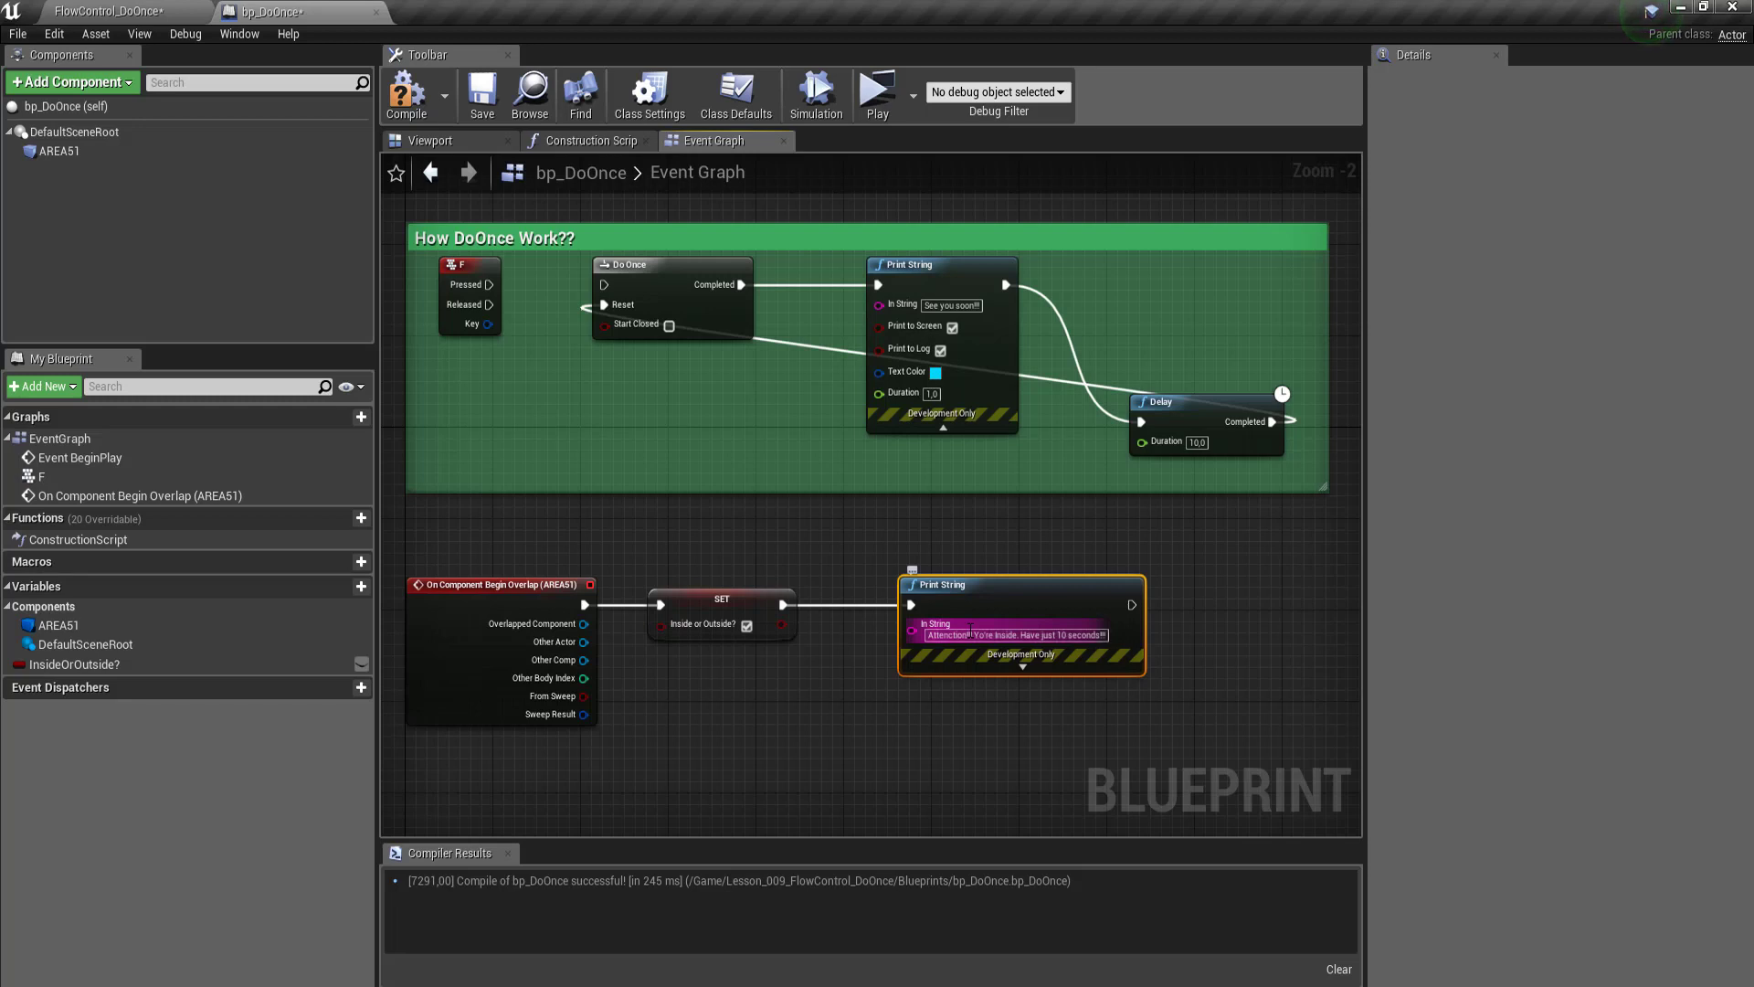
left_click(1023, 666)
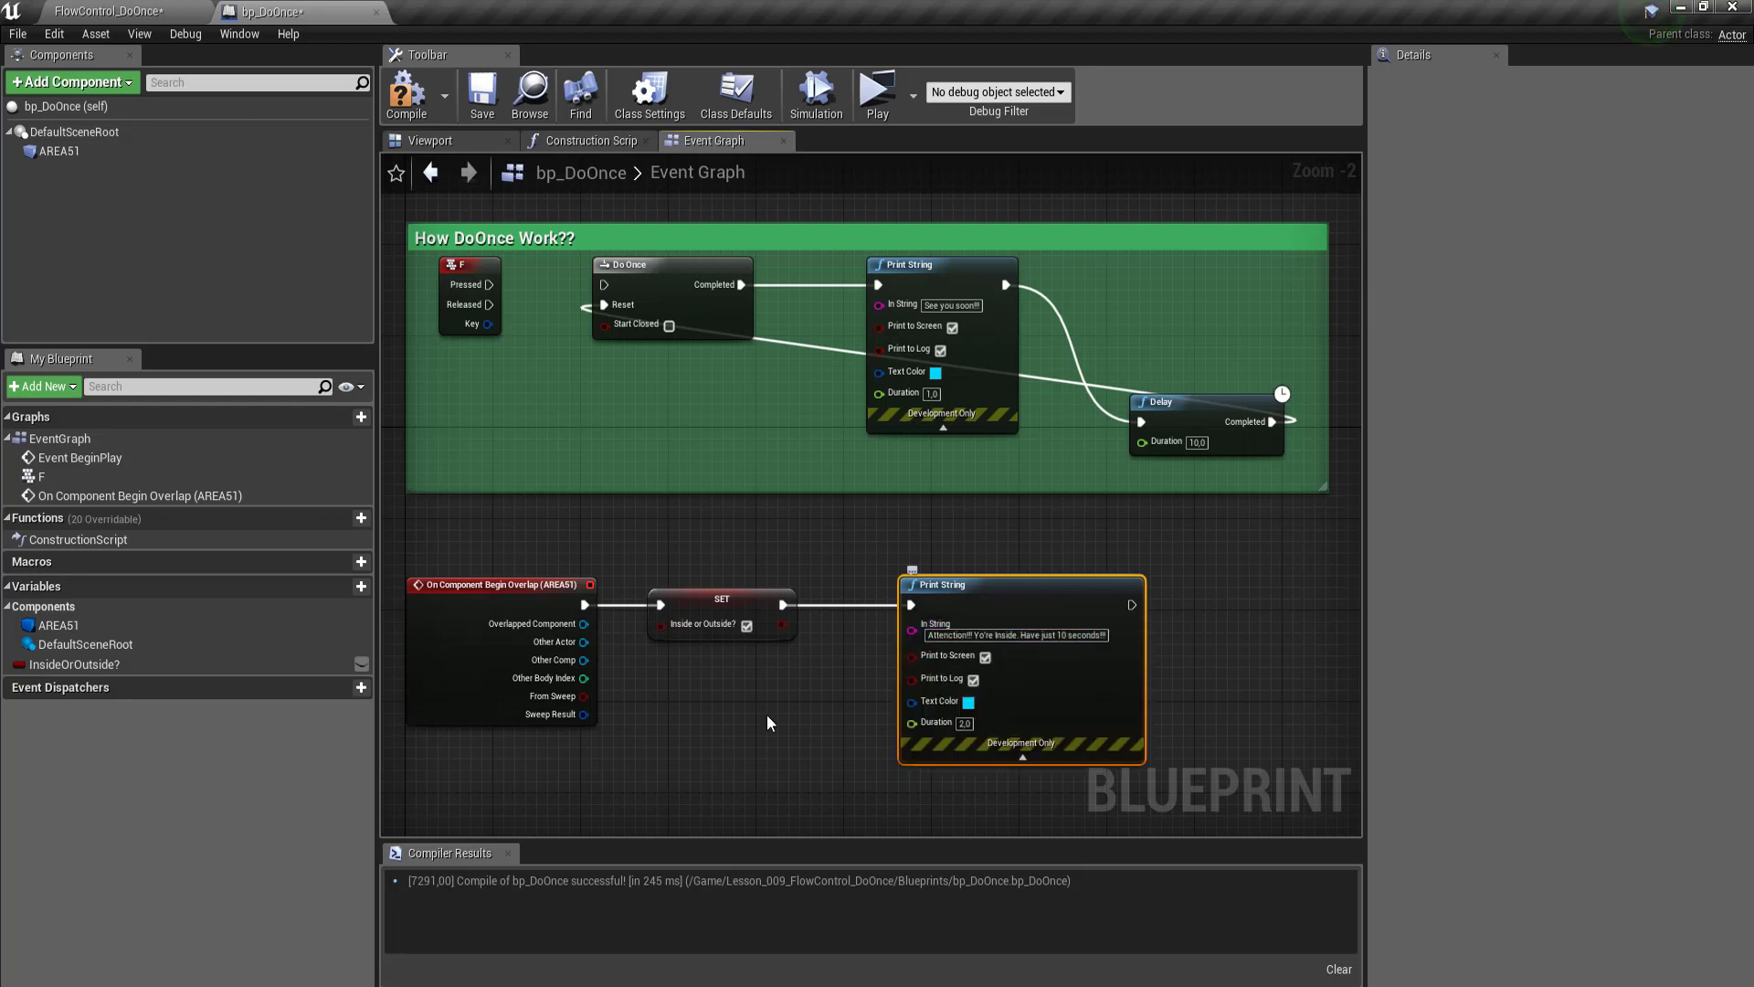
scroll(738, 626, "down", 3)
scroll(736, 620, "up", 3)
scroll(736, 619, "up", 2)
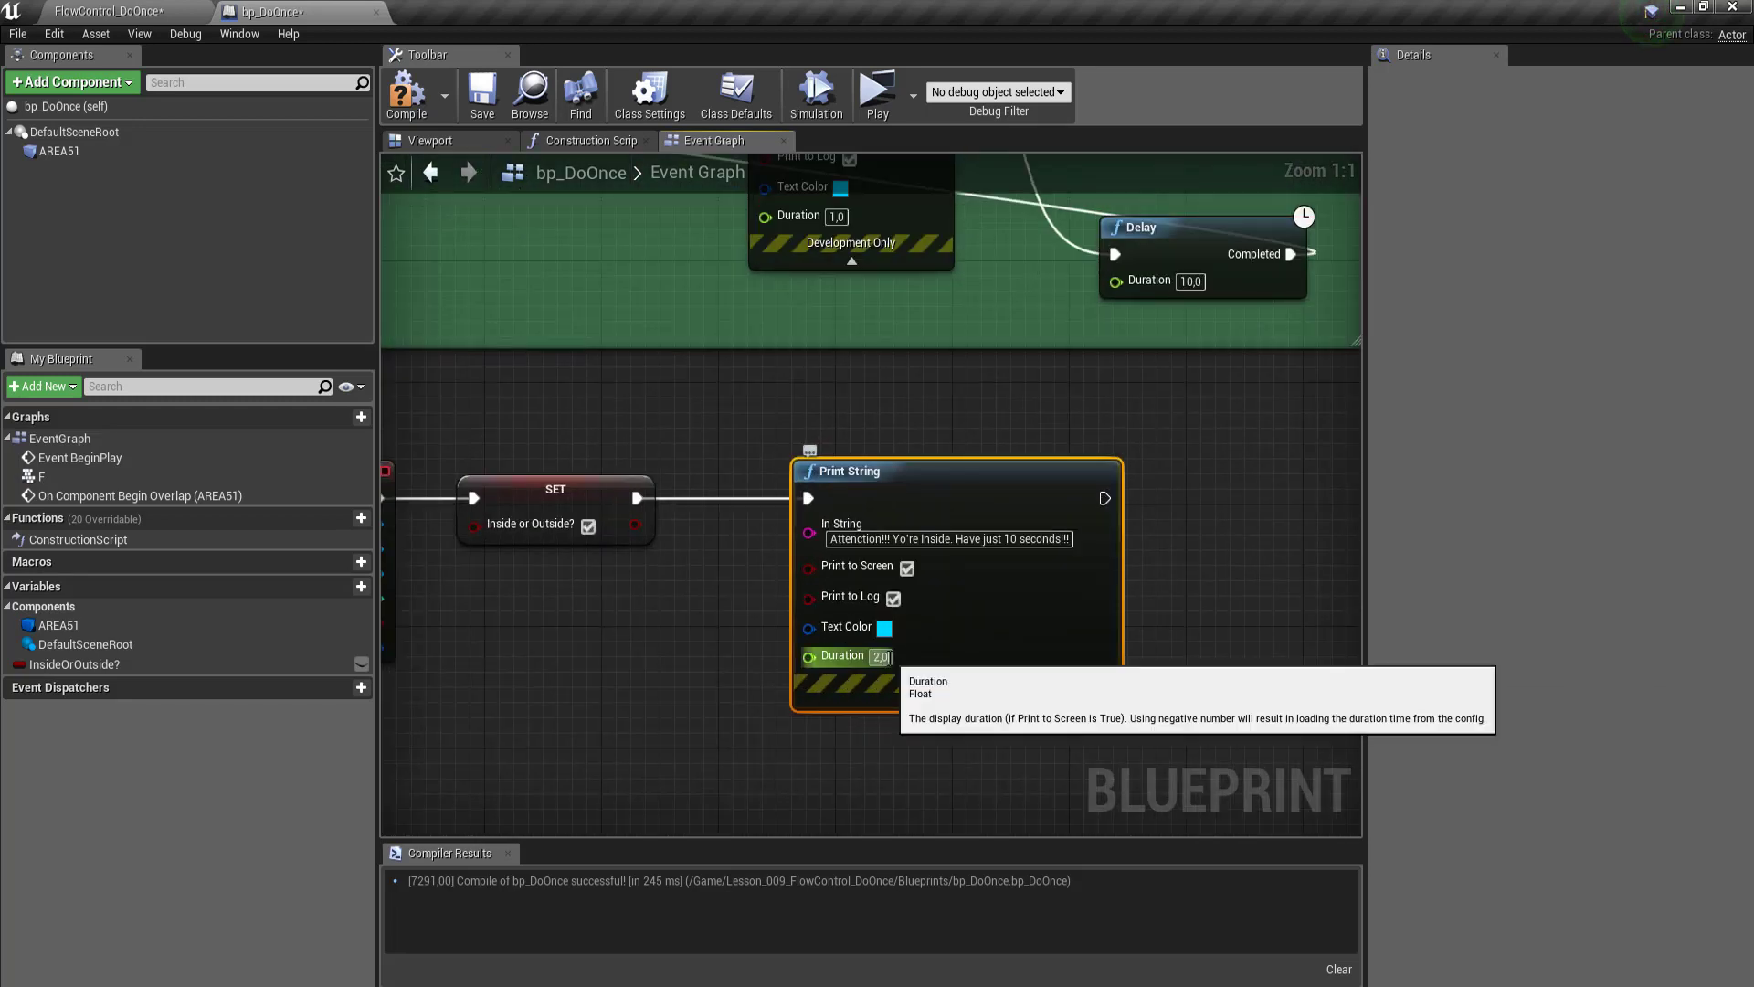
type("5,0")
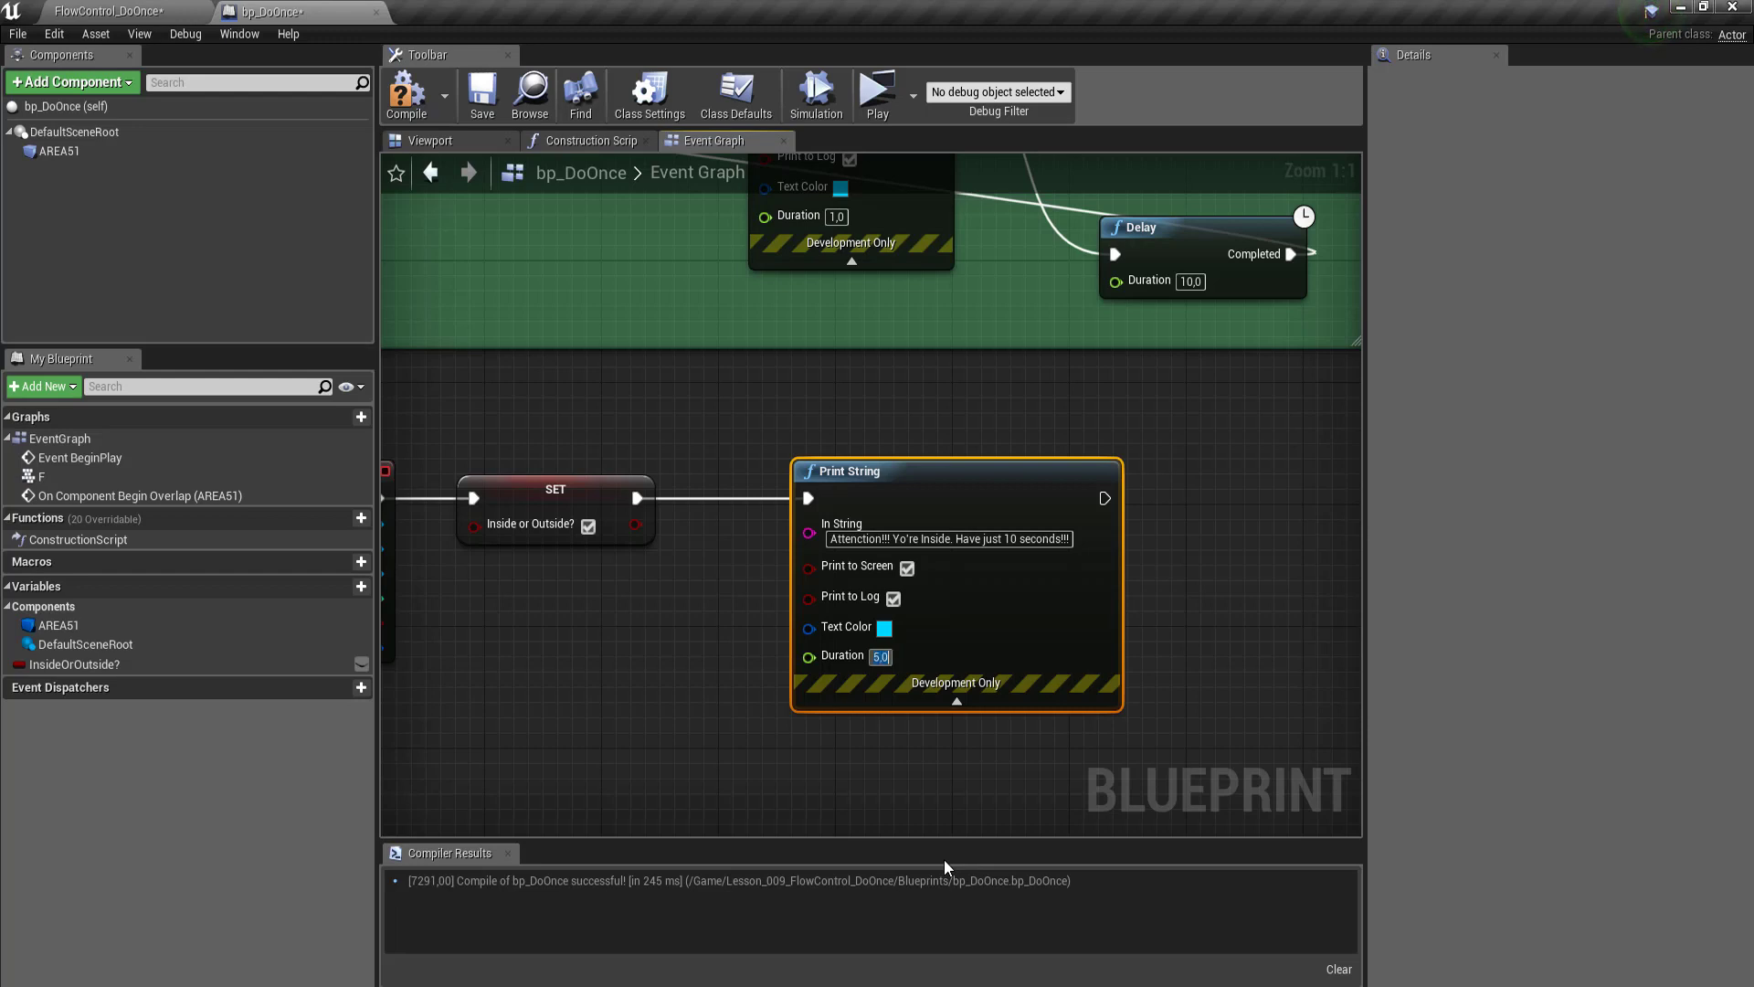
scroll(676, 720, "down", 4)
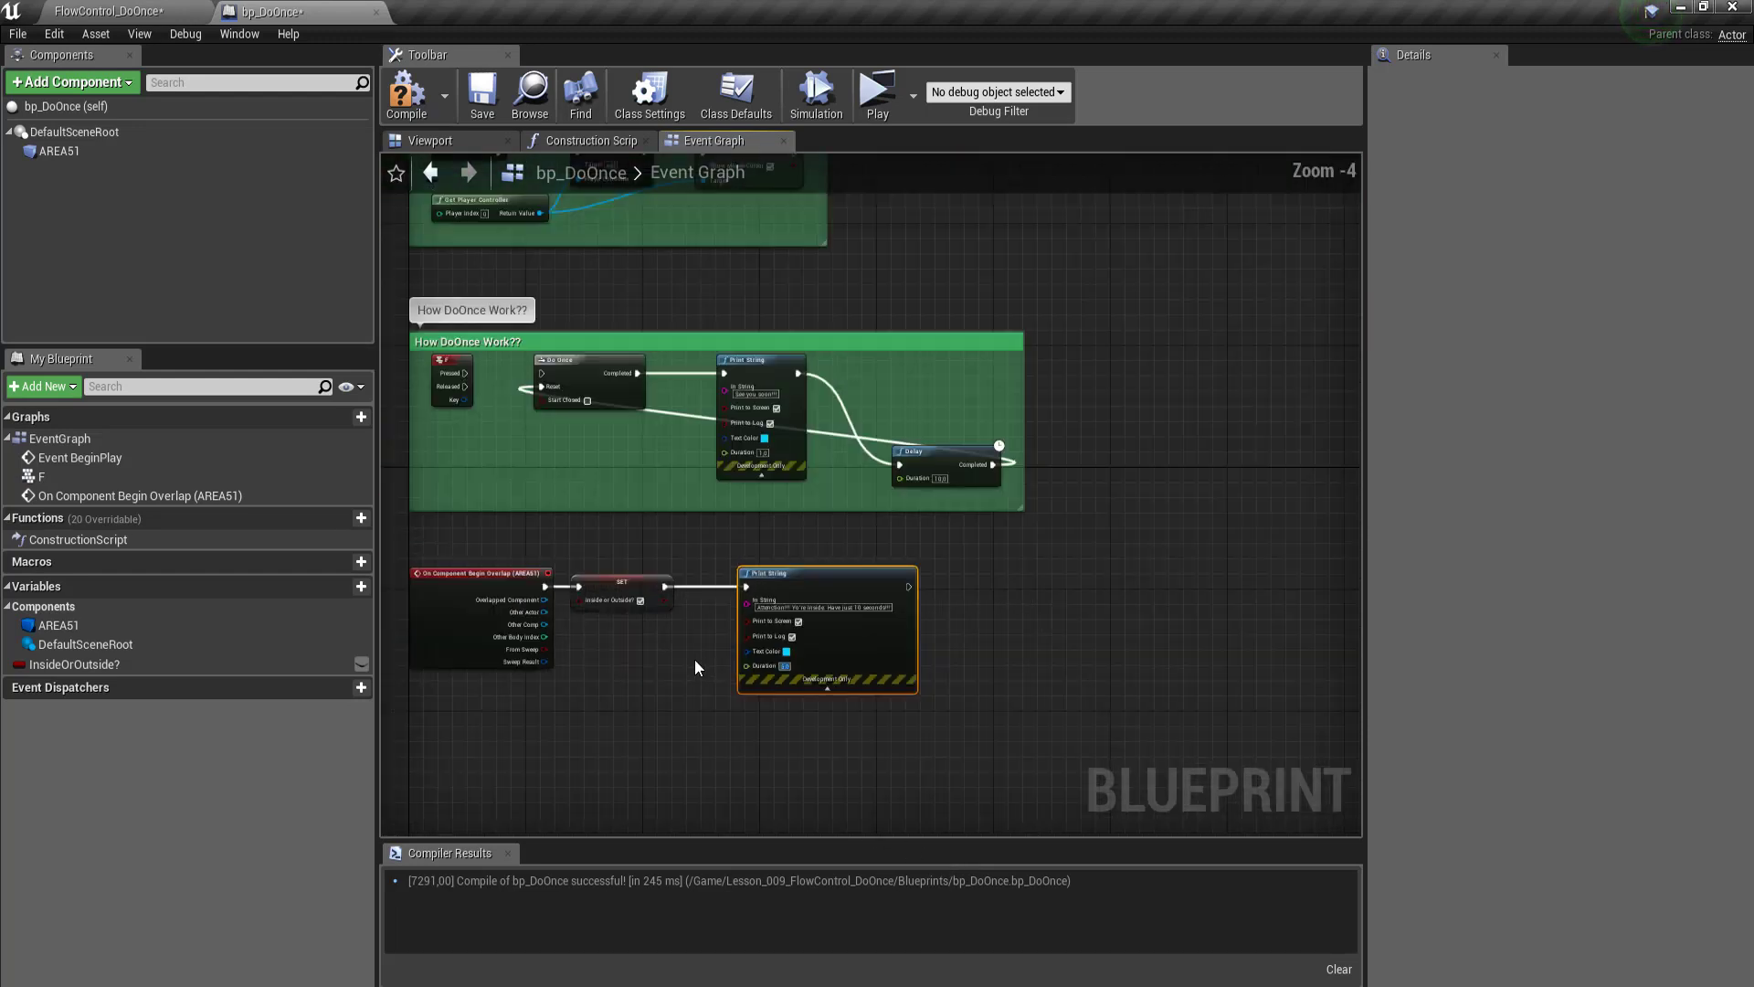
right_click_drag(540, 561, 677, 634)
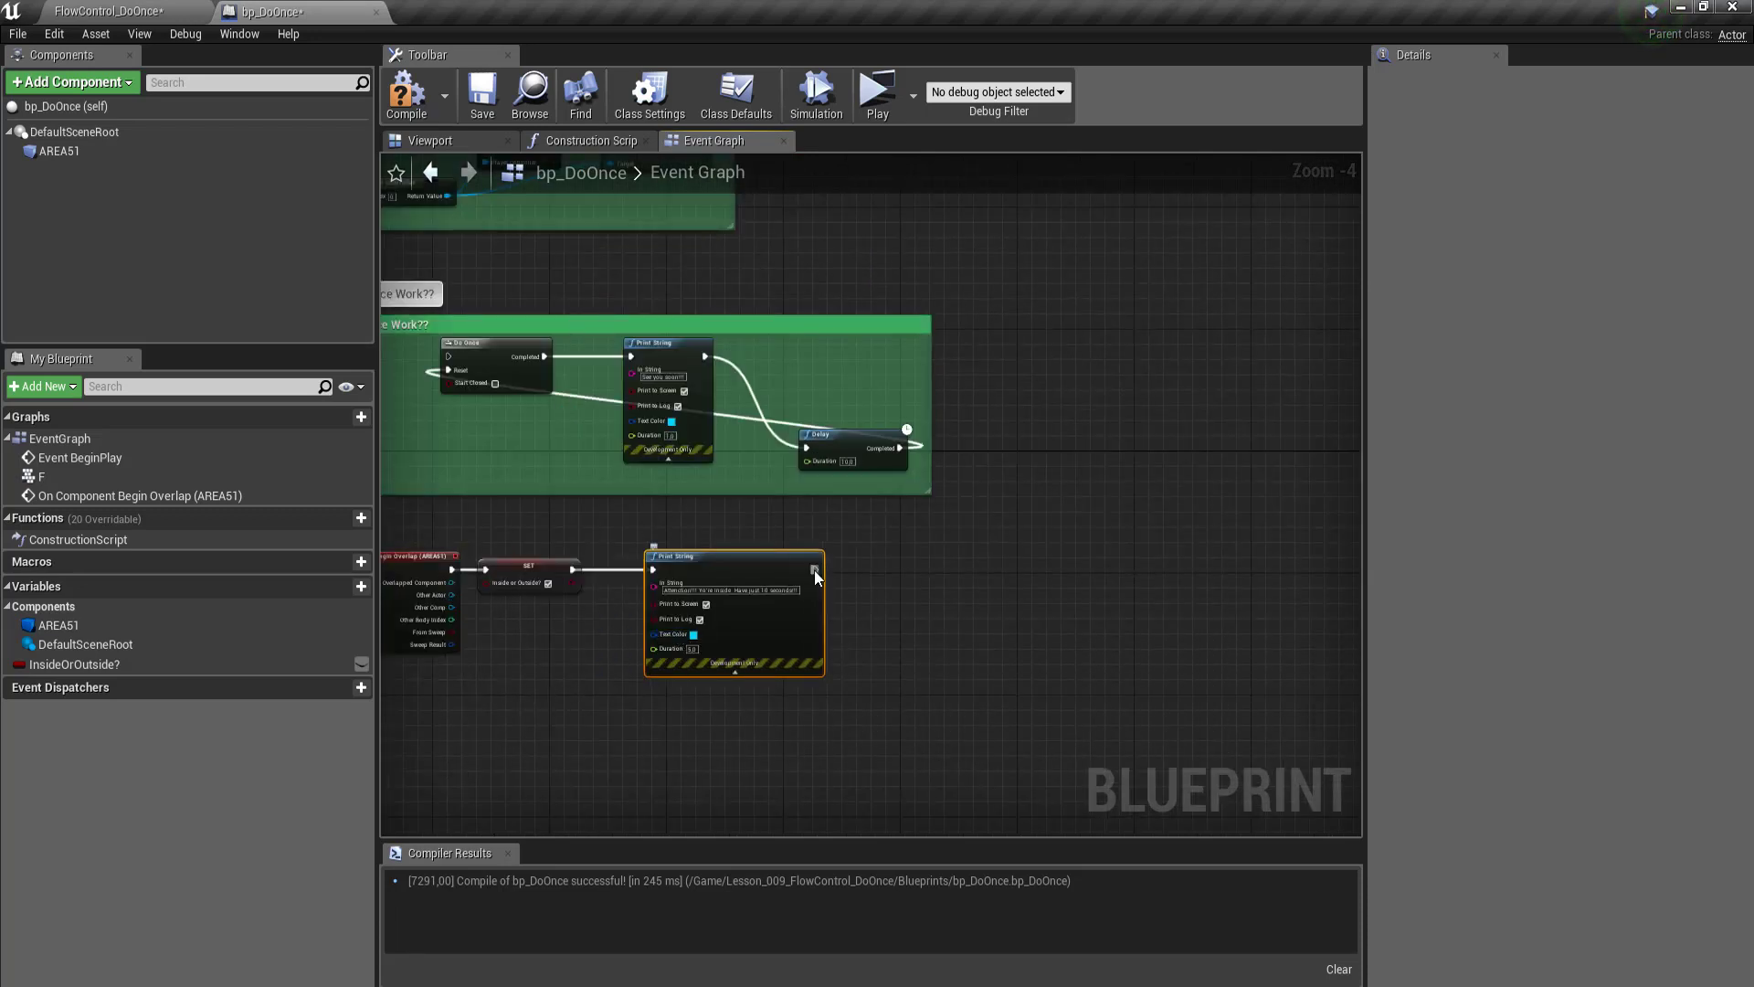
mouse_move(814, 568)
left_mouse_down()
mouse_move(888, 617)
mouse_move(937, 560)
left_mouse_up()
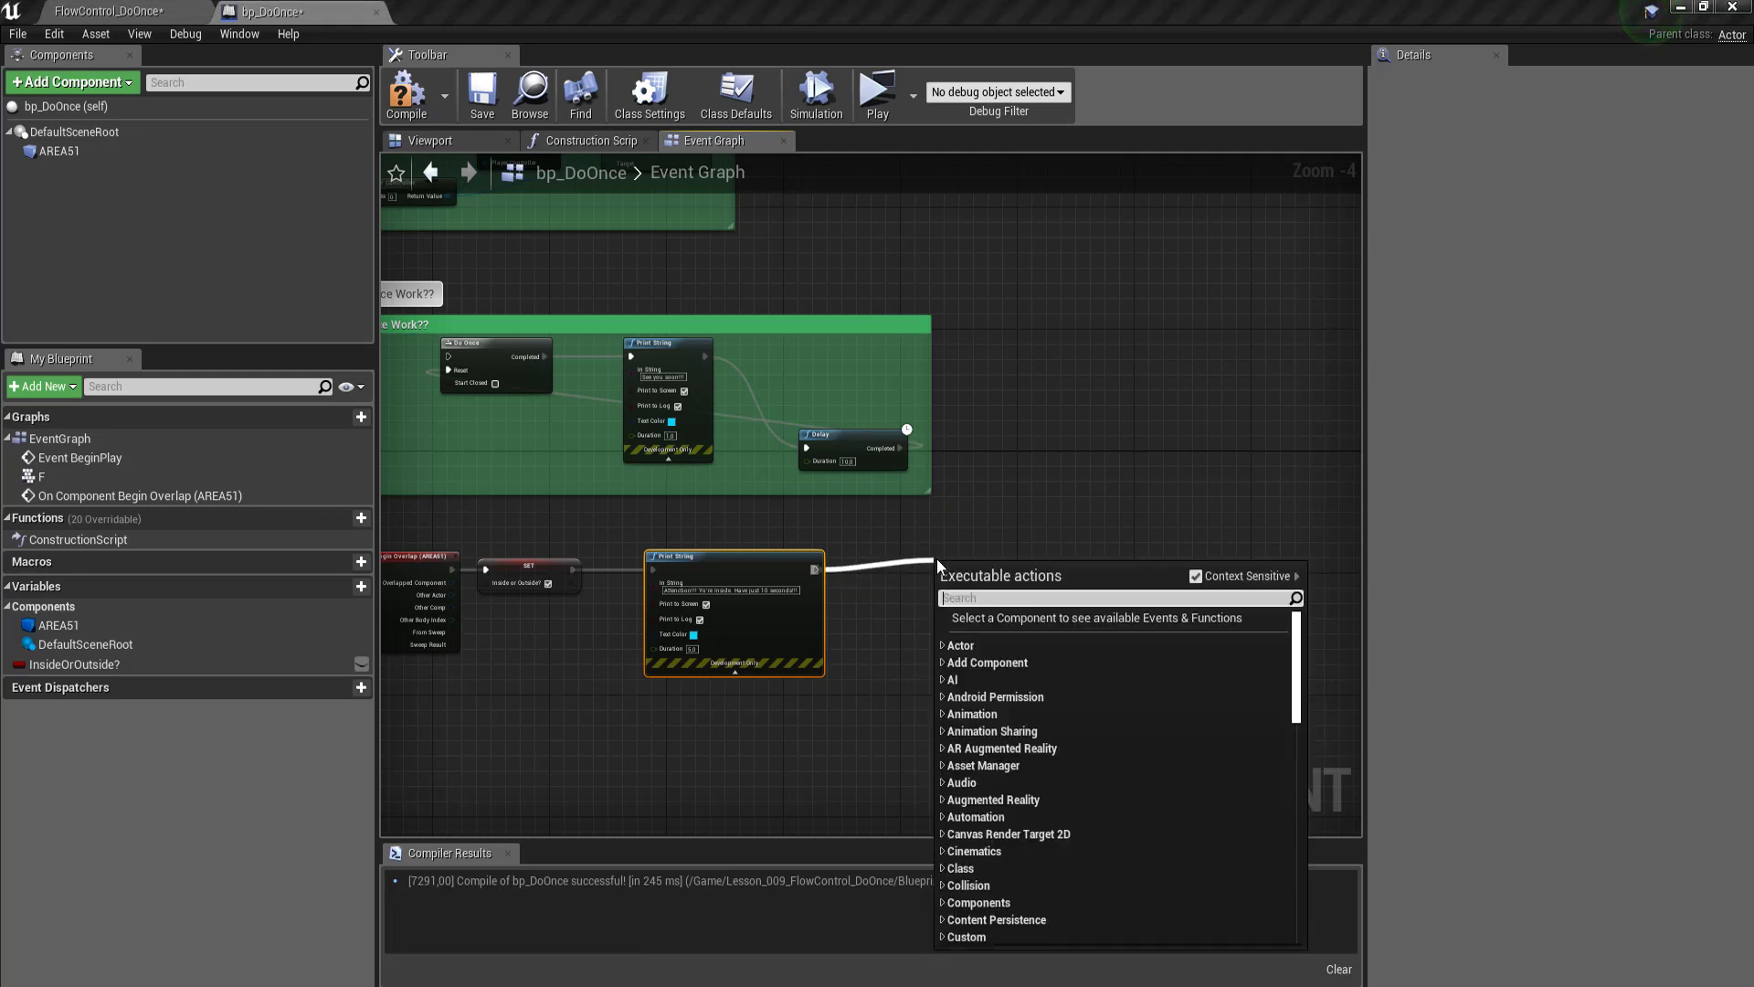
type("branch")
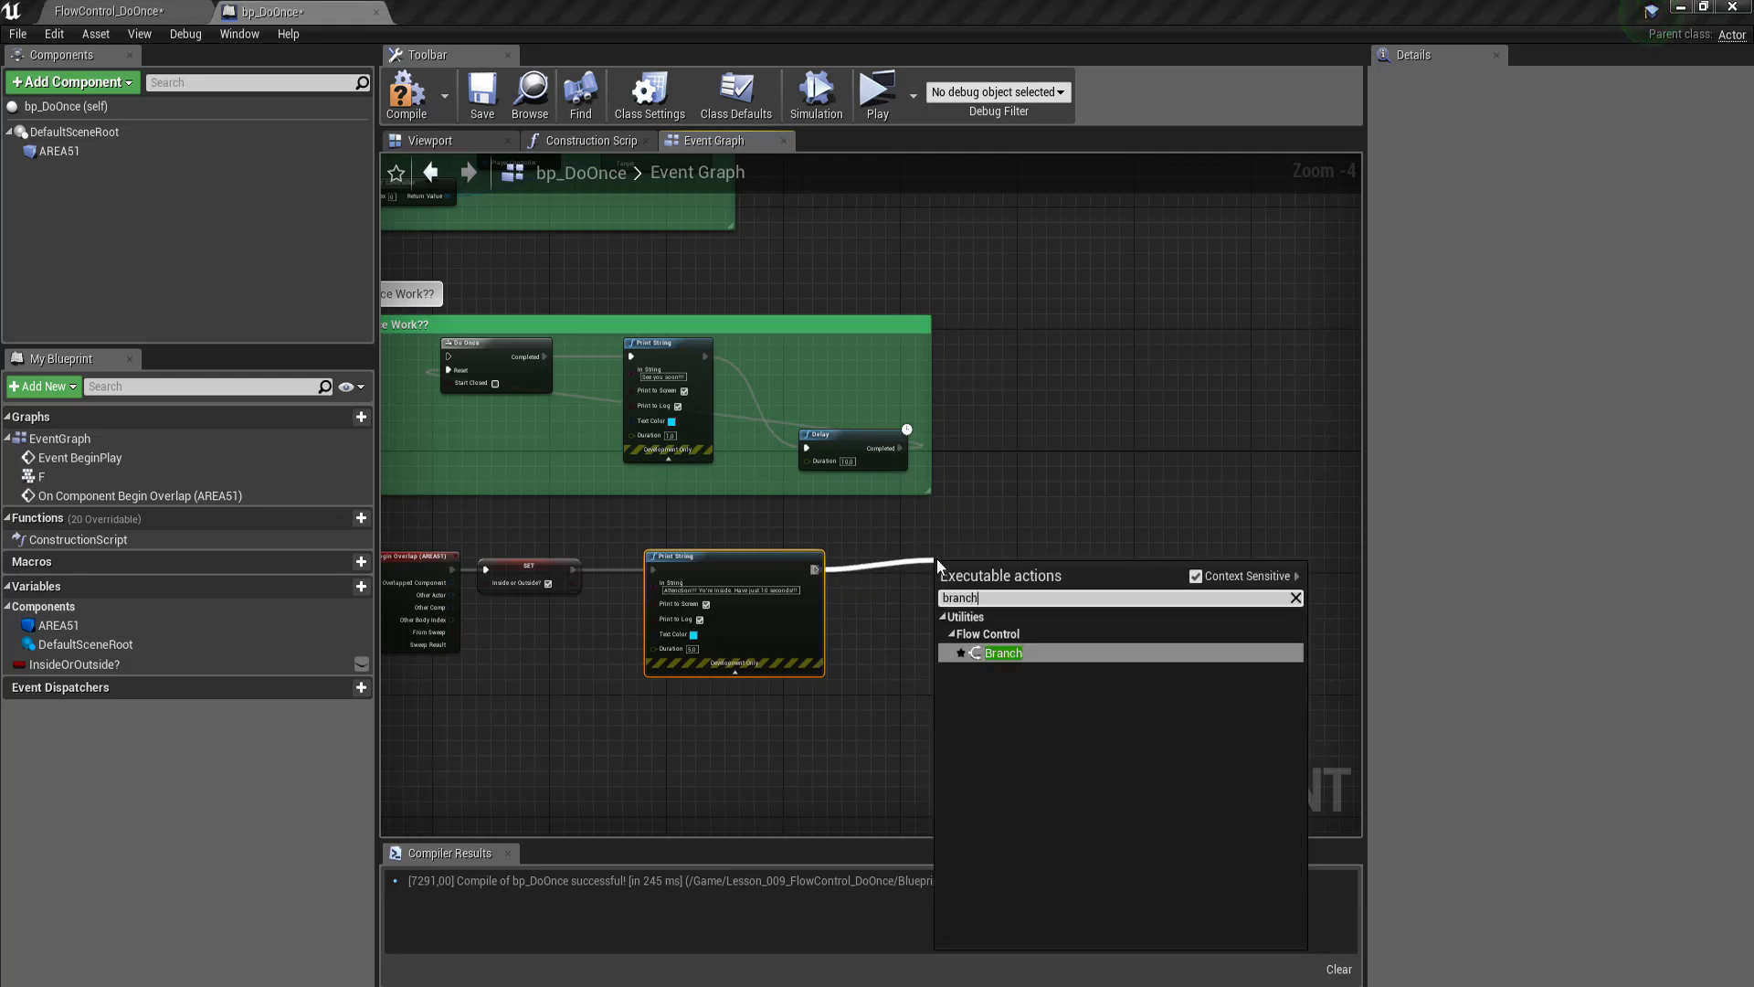
key("Return")
scroll(926, 645, "up", 2)
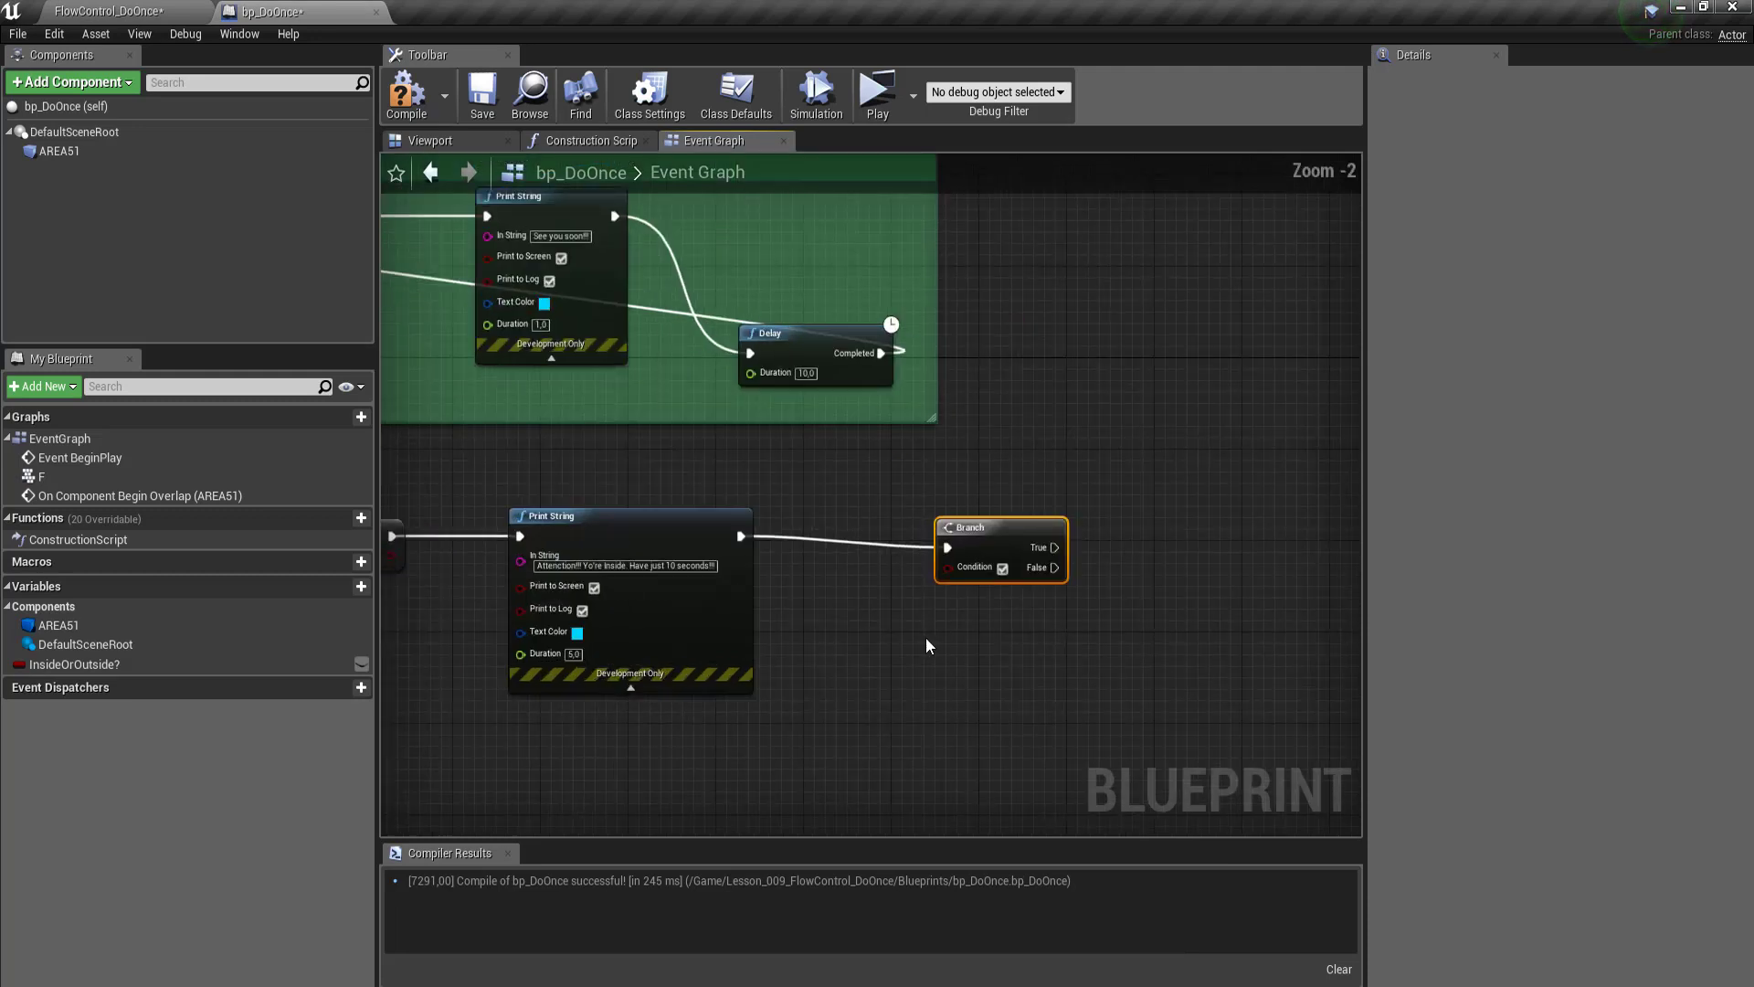
scroll(905, 657, "down", 2)
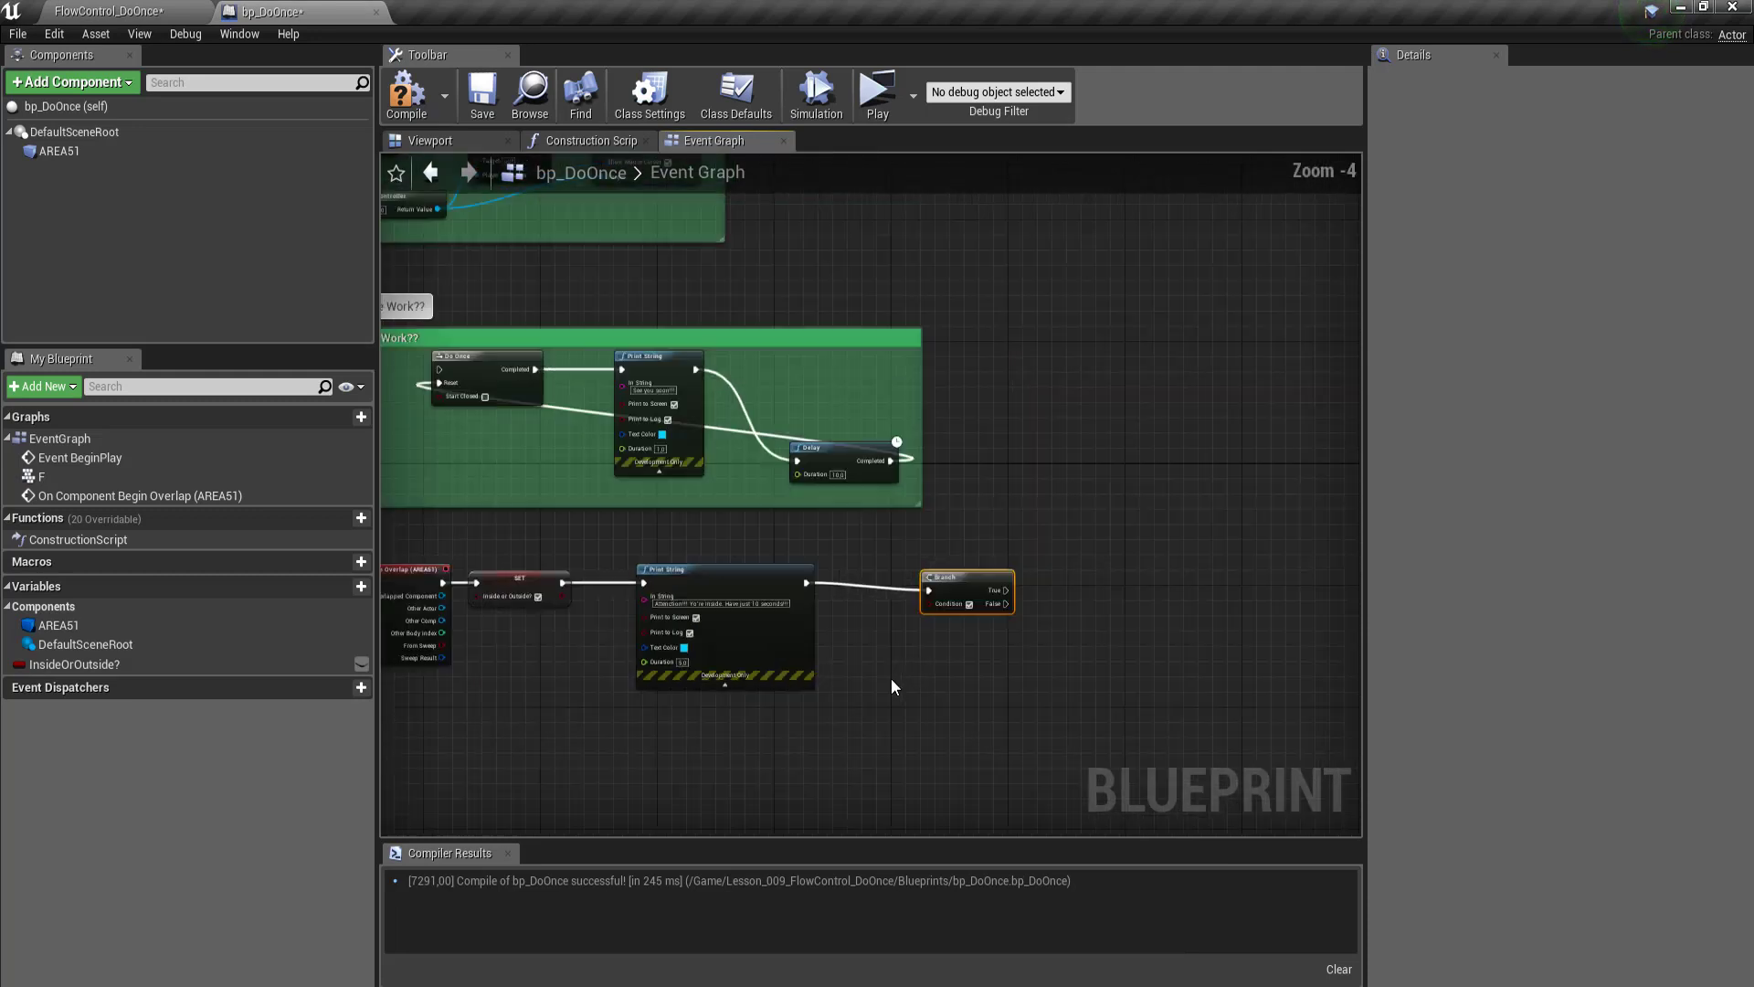
scroll(987, 603, "up", 1)
scroll(1062, 546, "up", 1)
scroll(1061, 546, "up", 1)
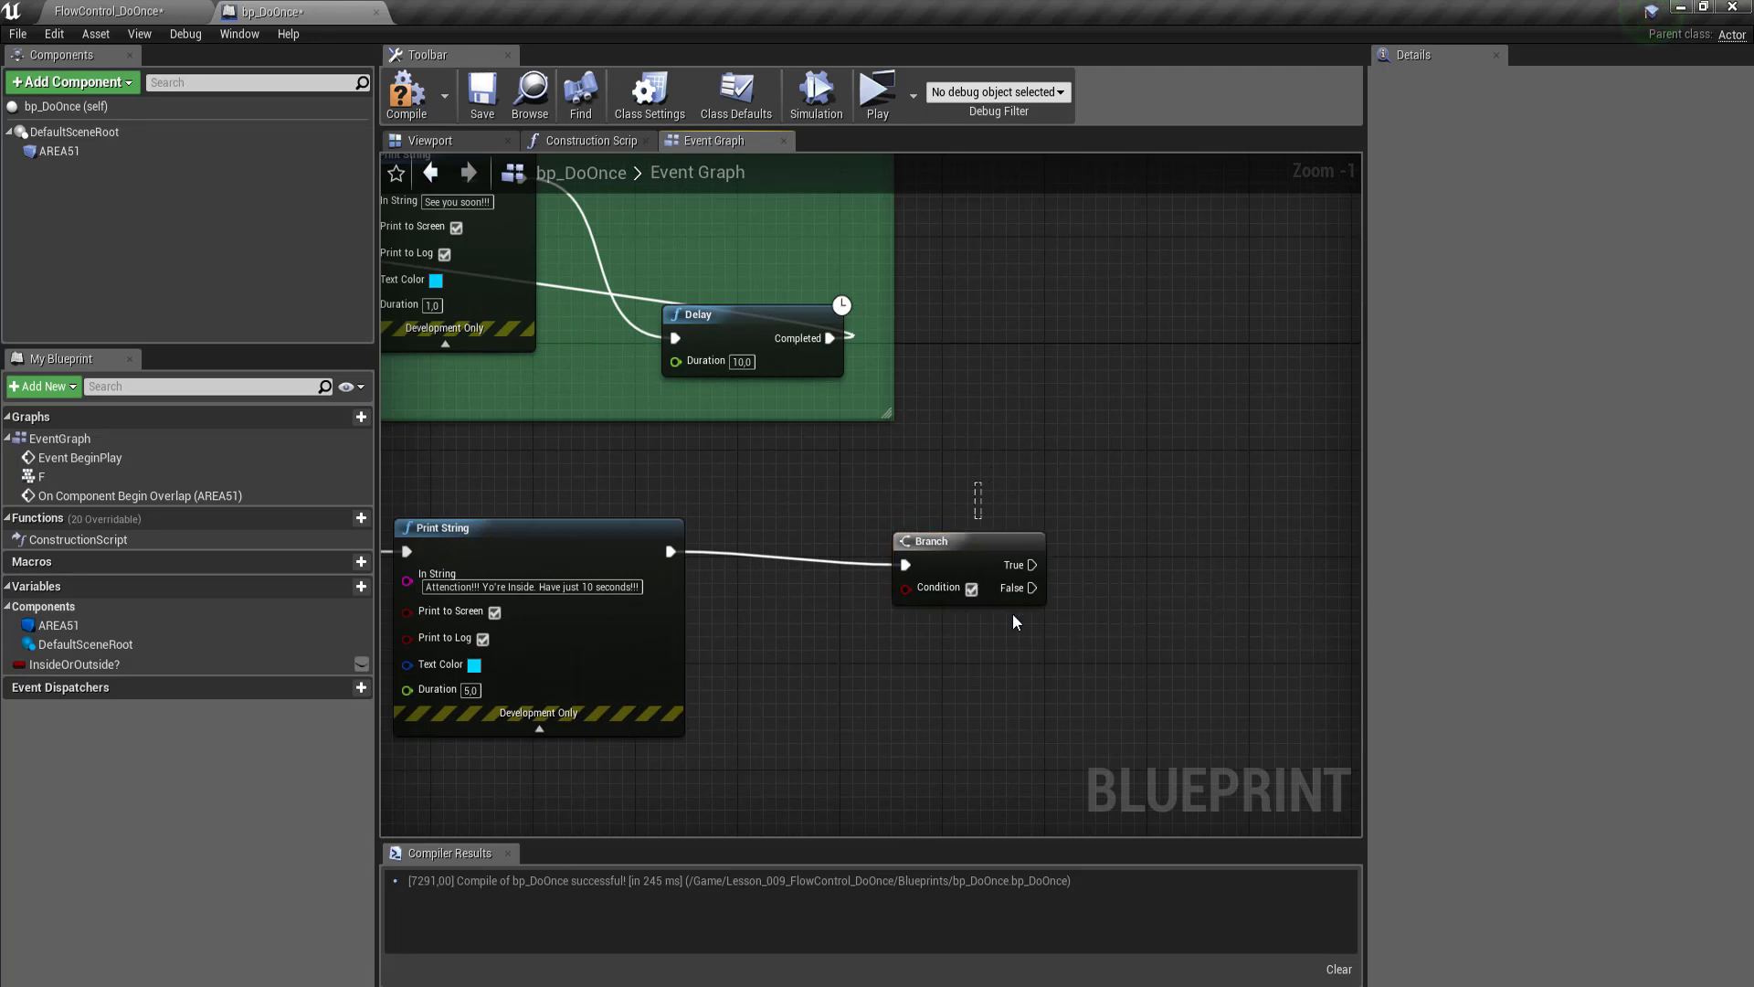
key("Delete")
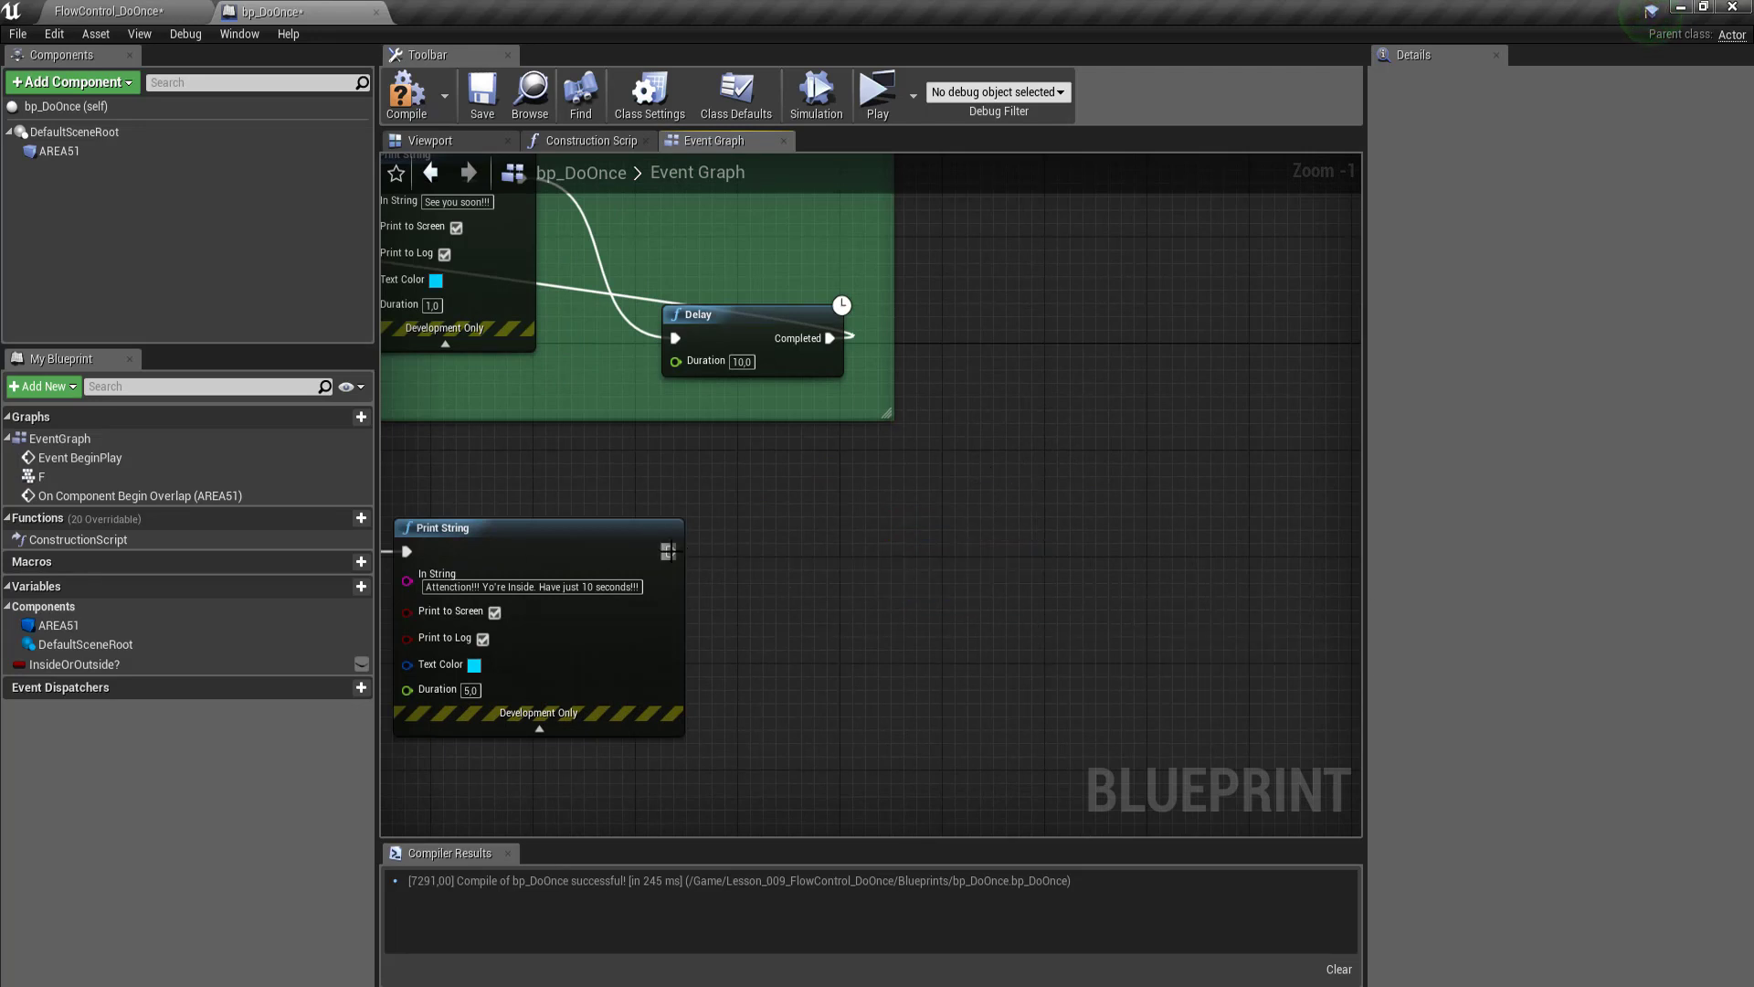
Step: Add a Do Once node after the overlap Print String, lined up with the wire
mouse_move(670, 551)
left_mouse_down()
mouse_move(827, 535)
mouse_move(835, 551)
left_mouse_up()
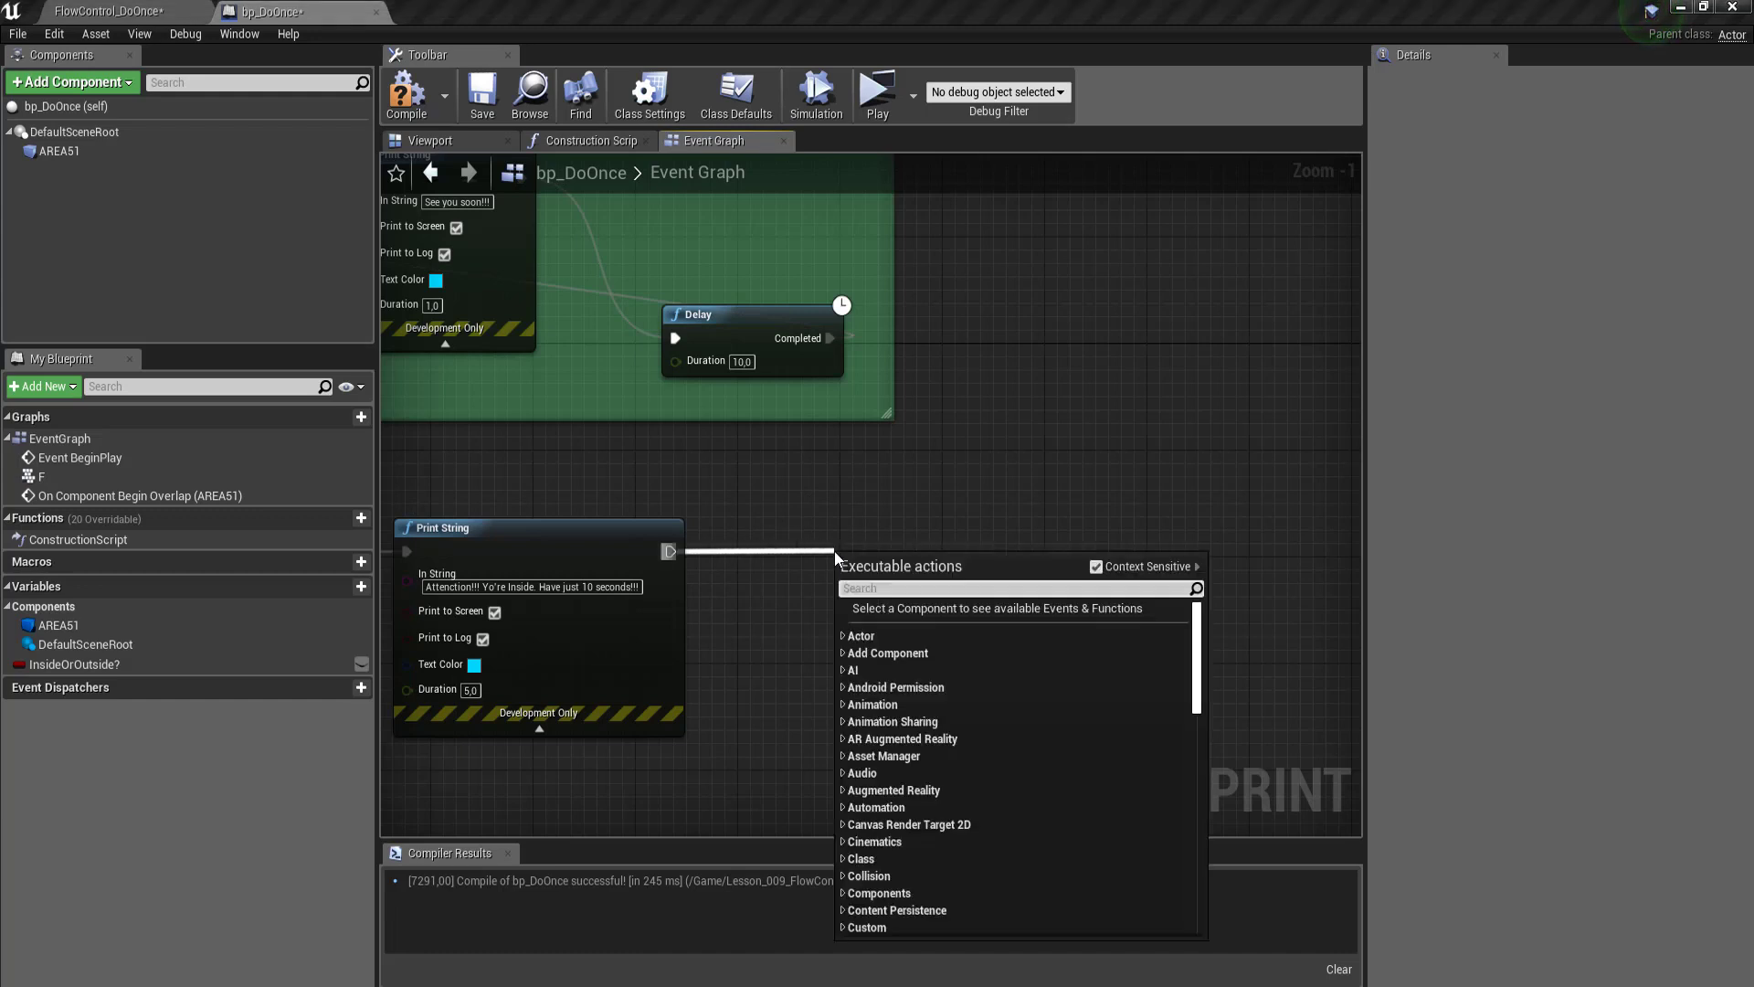
type("doo")
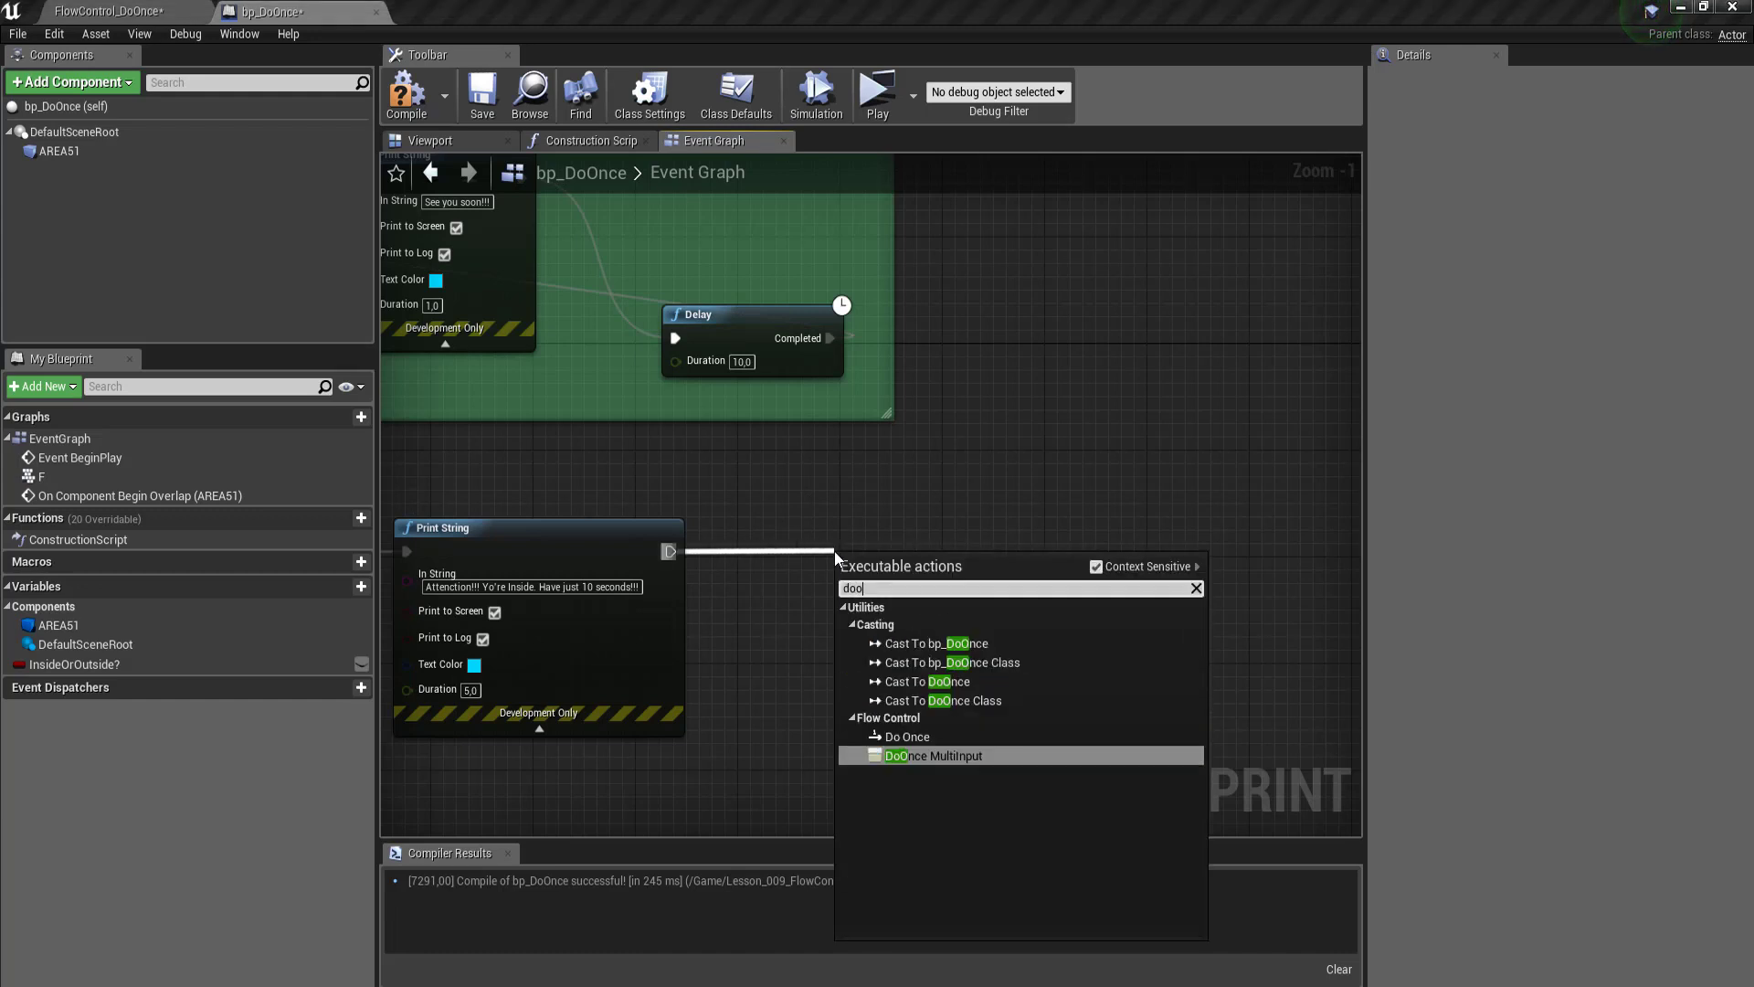
key("Up")
key("Return")
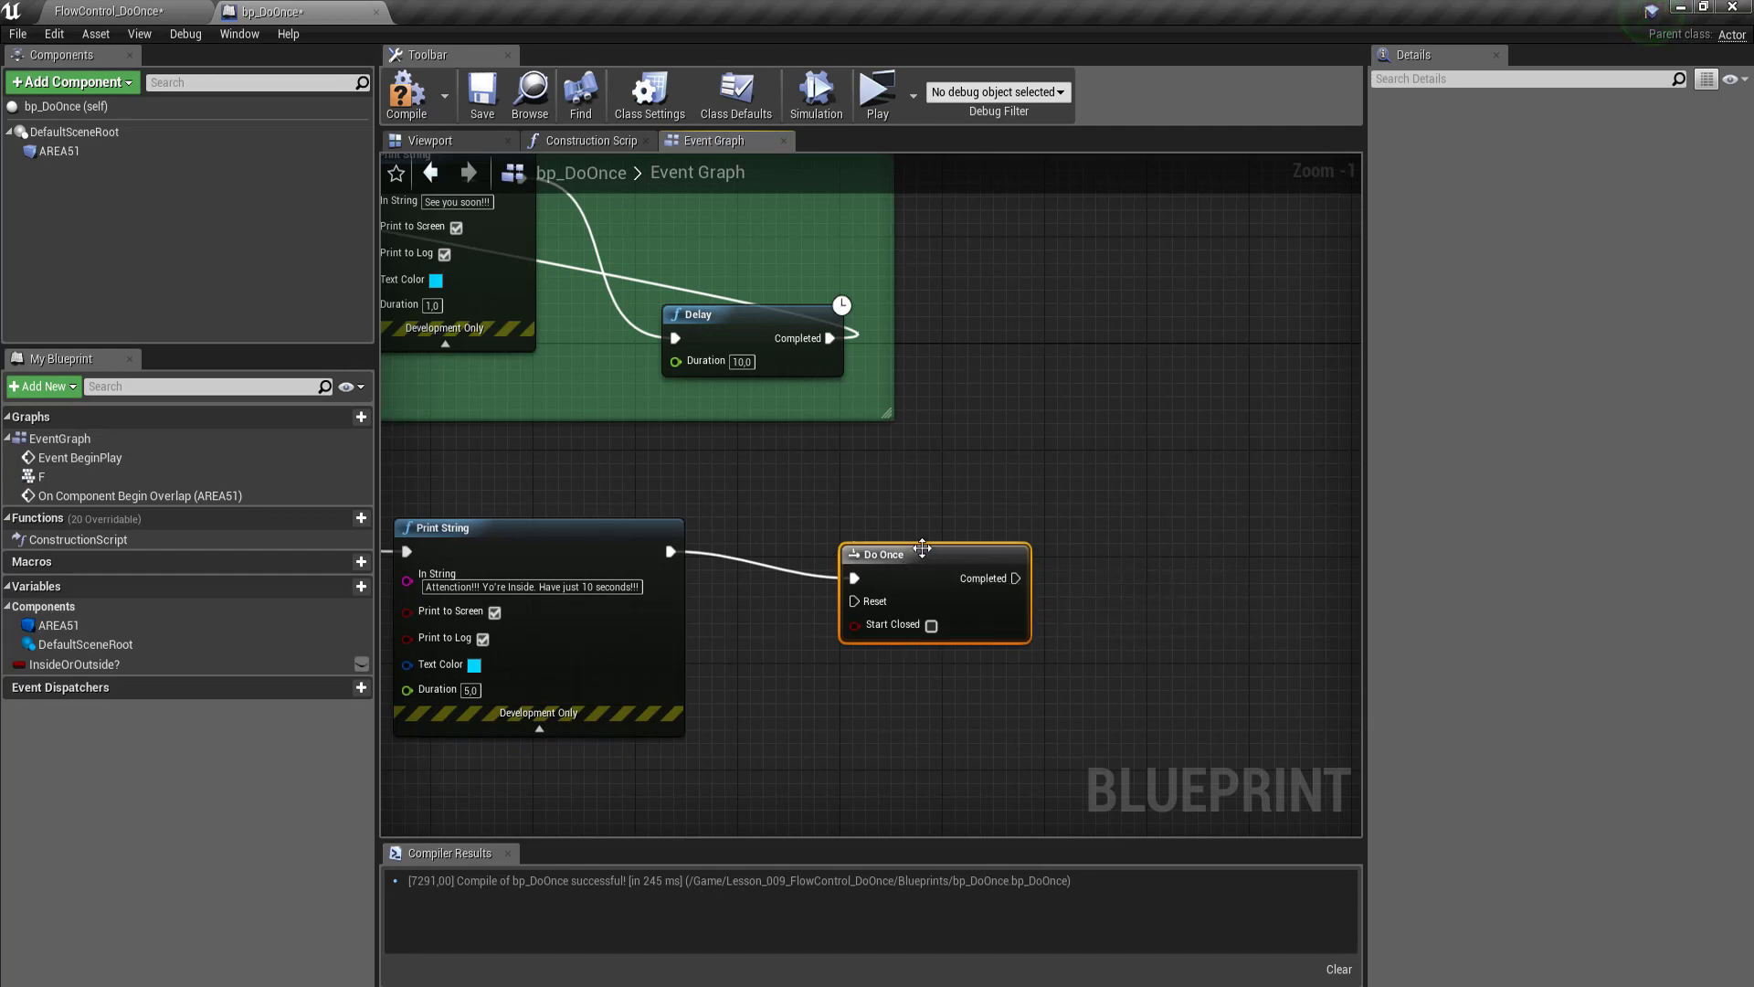
left_click_drag(905, 555, 879, 528)
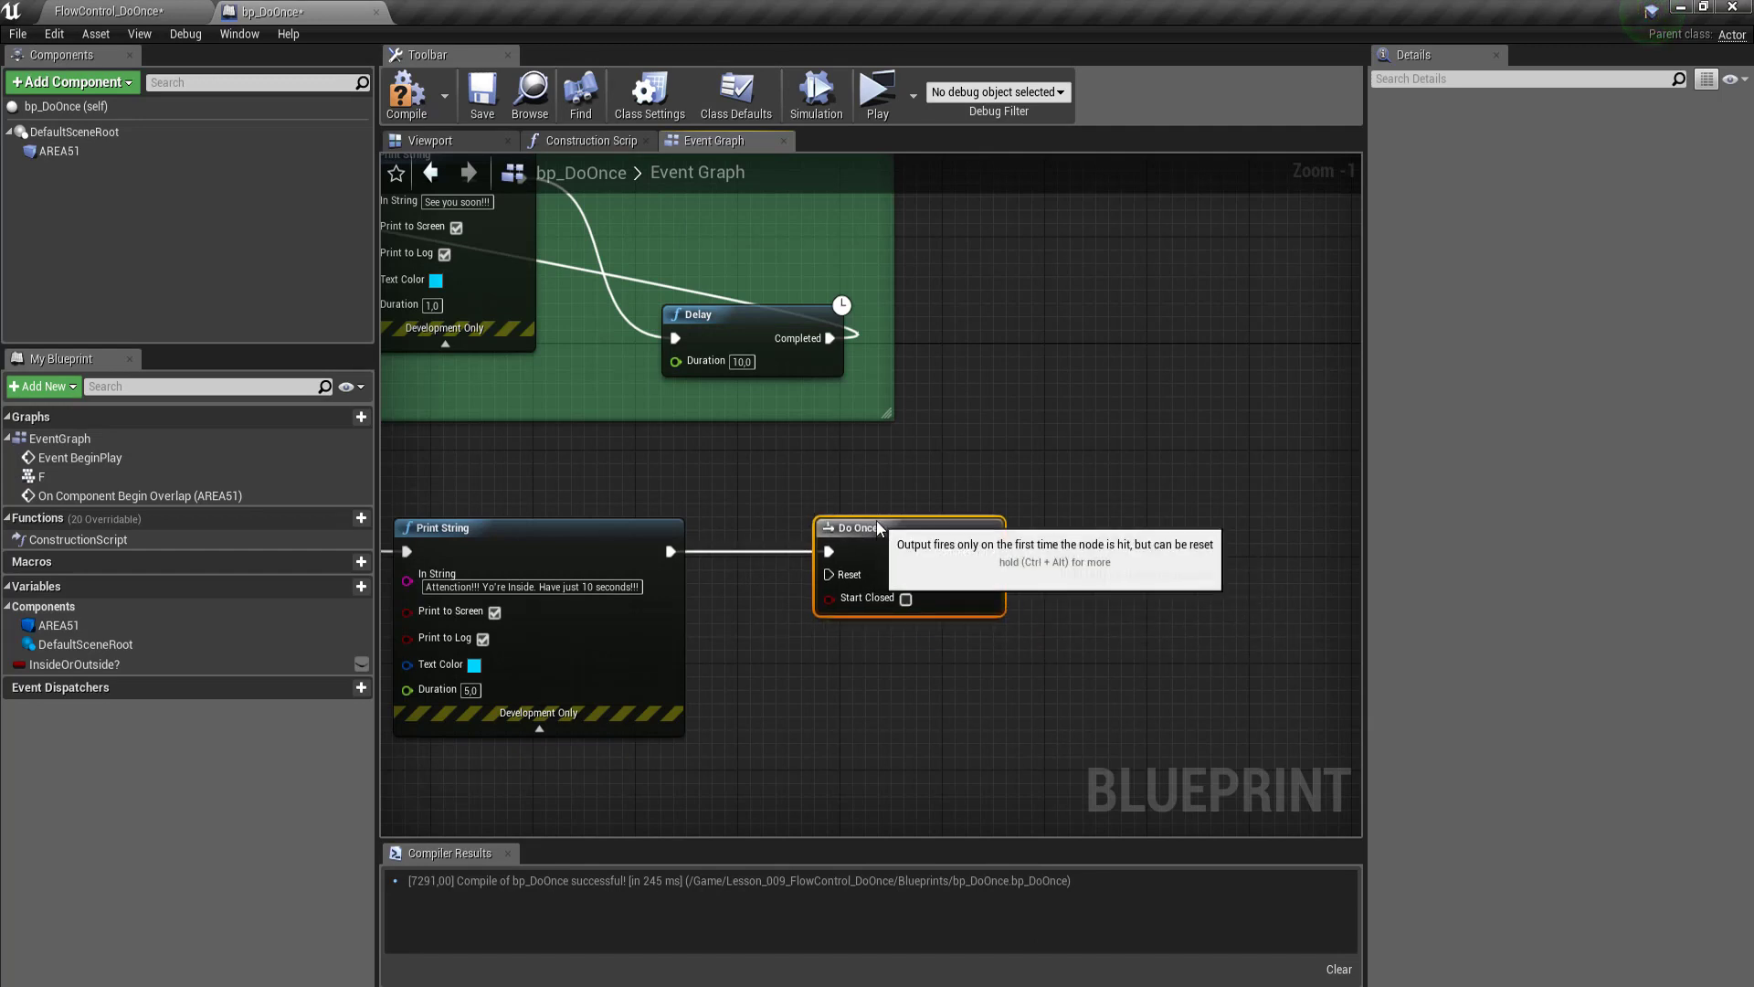
Step: Attach a Delay of 10 seconds to Do Once's Completed output, level with Do Once
mouse_move(989, 551)
left_mouse_down()
mouse_move(1060, 749)
mouse_move(1137, 561)
left_mouse_up()
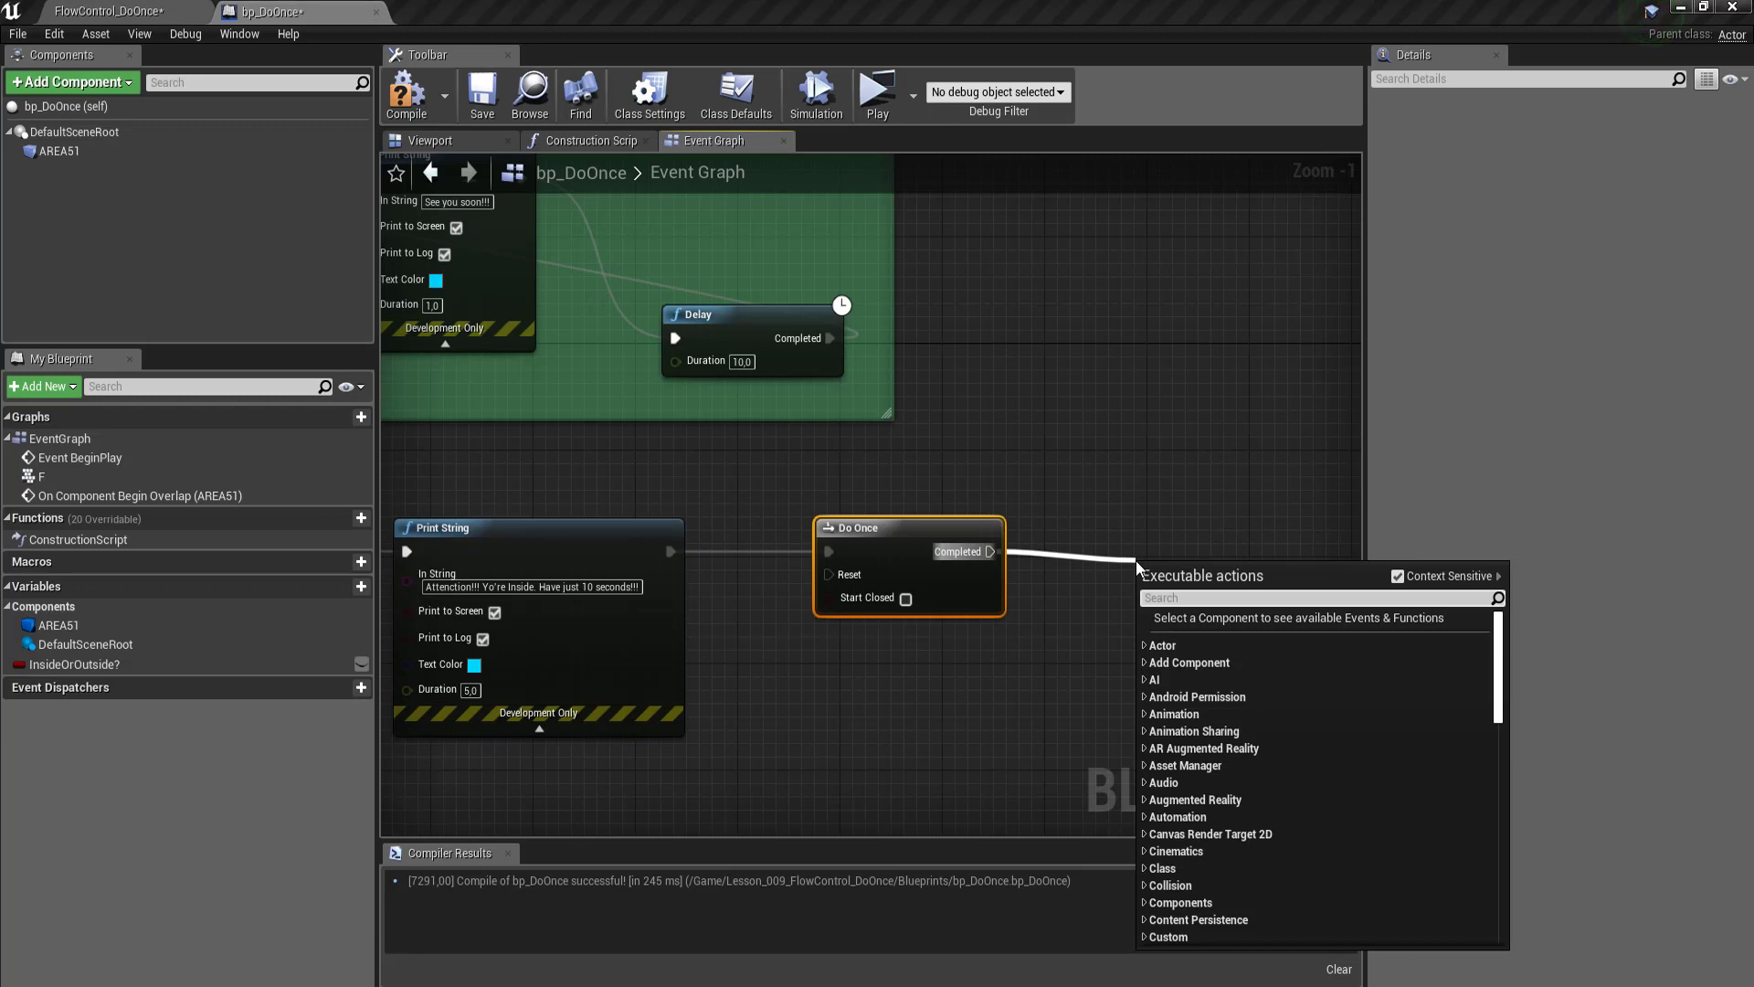
type("delay")
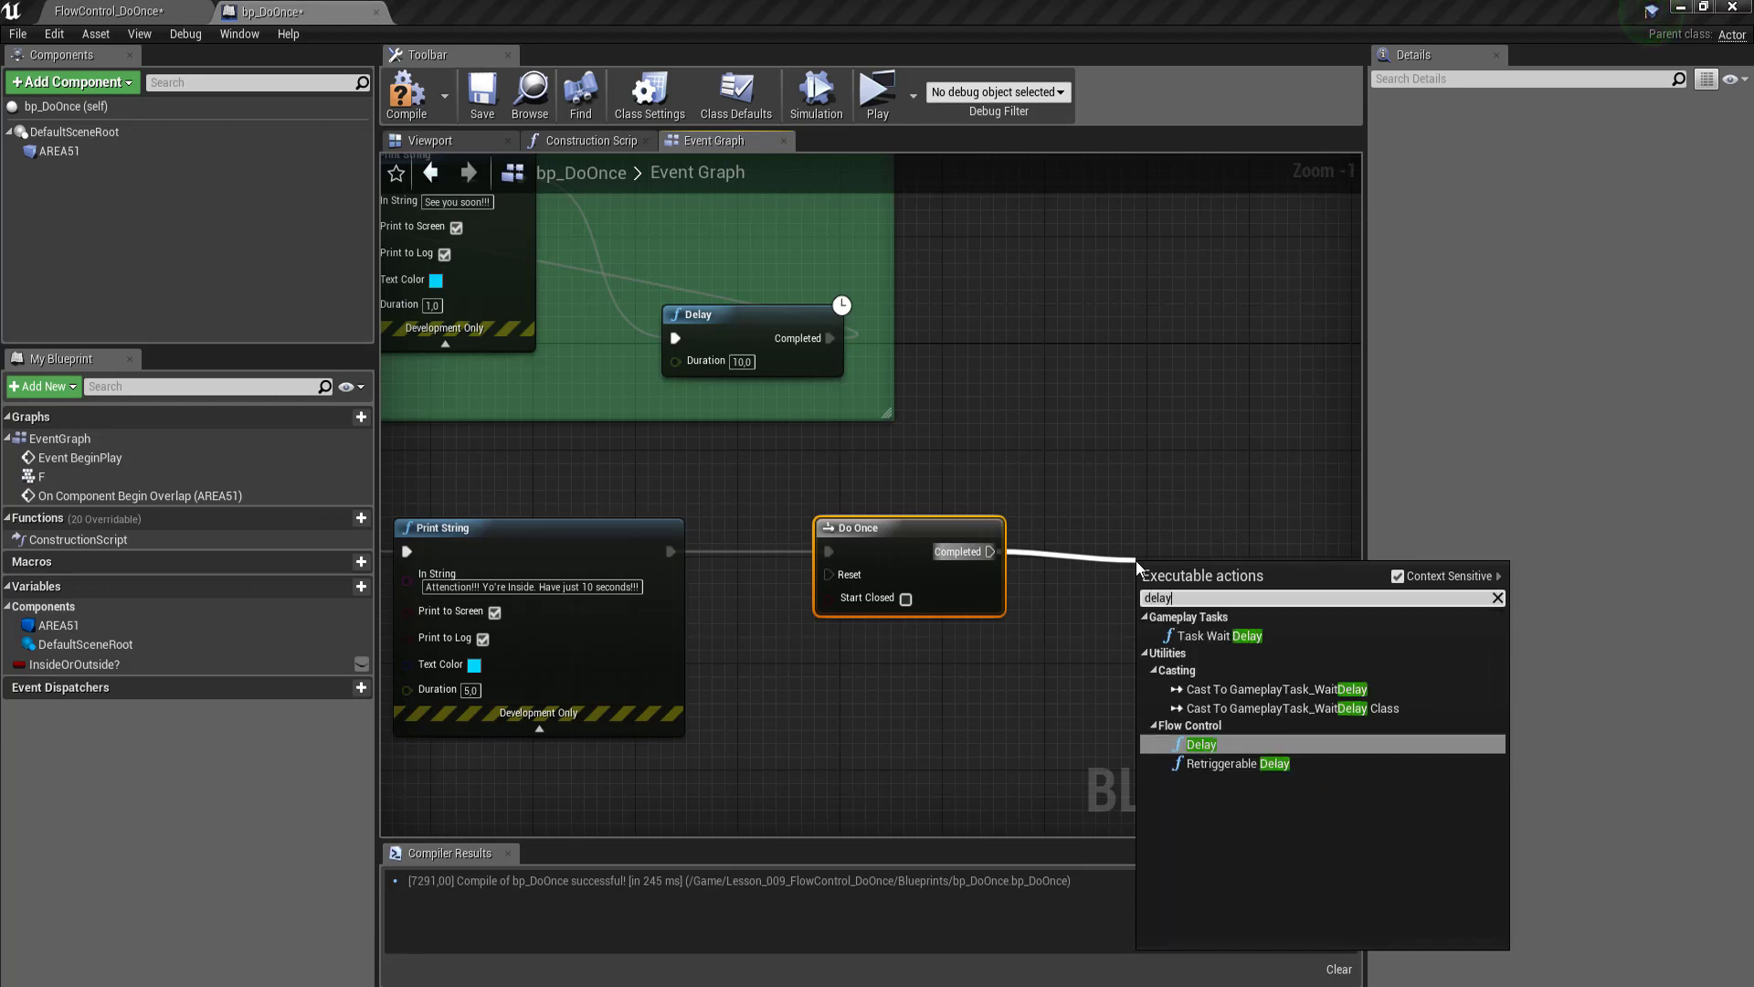
key("Return")
left_click(1212, 614)
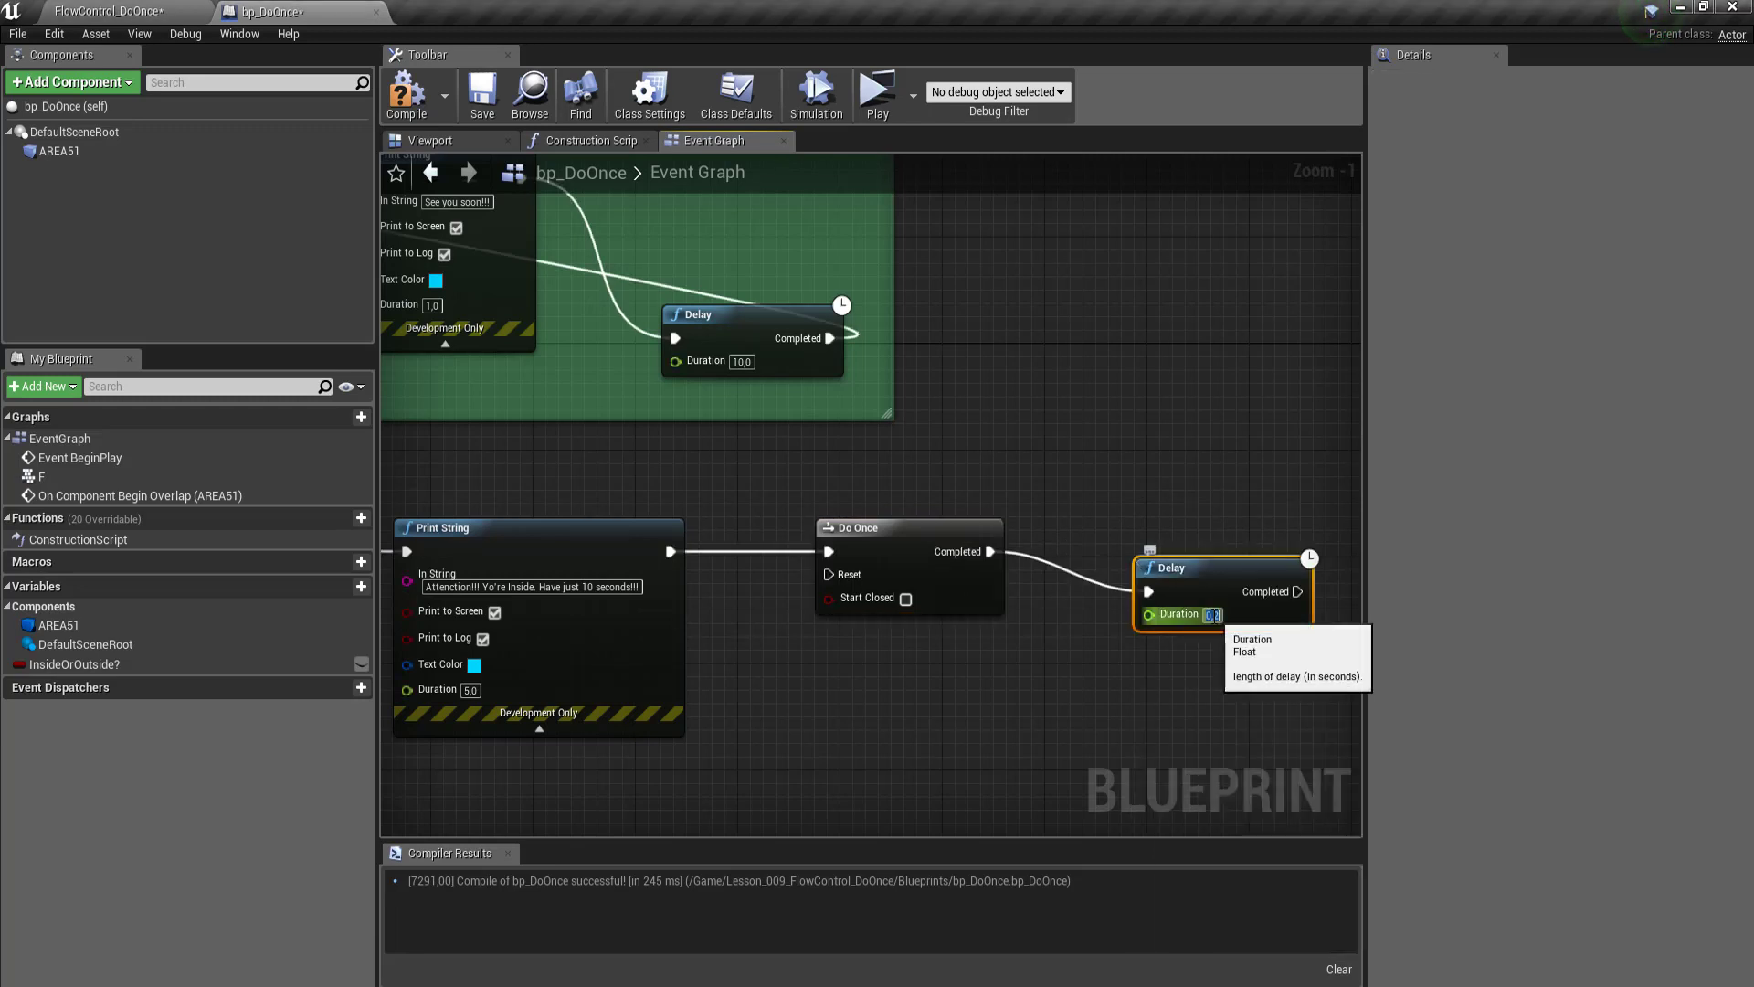
type("10")
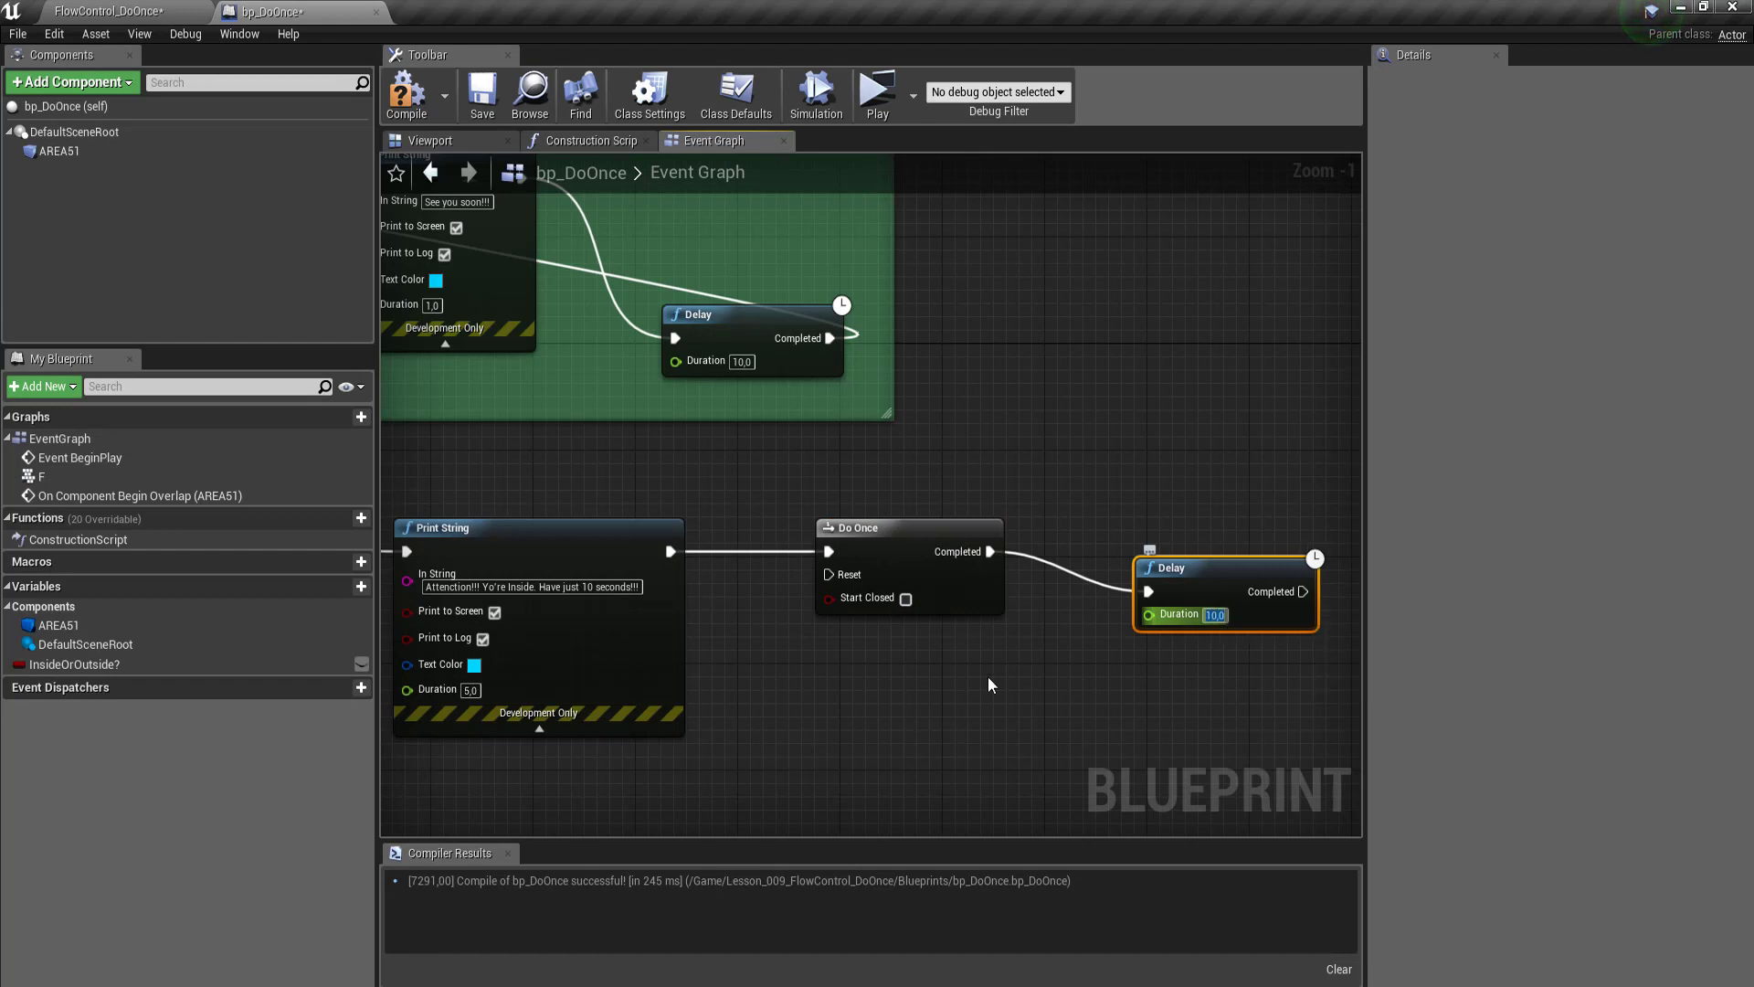
key("Return")
scroll(628, 574, "down", 2)
scroll(1019, 567, "up", 2)
left_click_drag(1039, 534, 1023, 504)
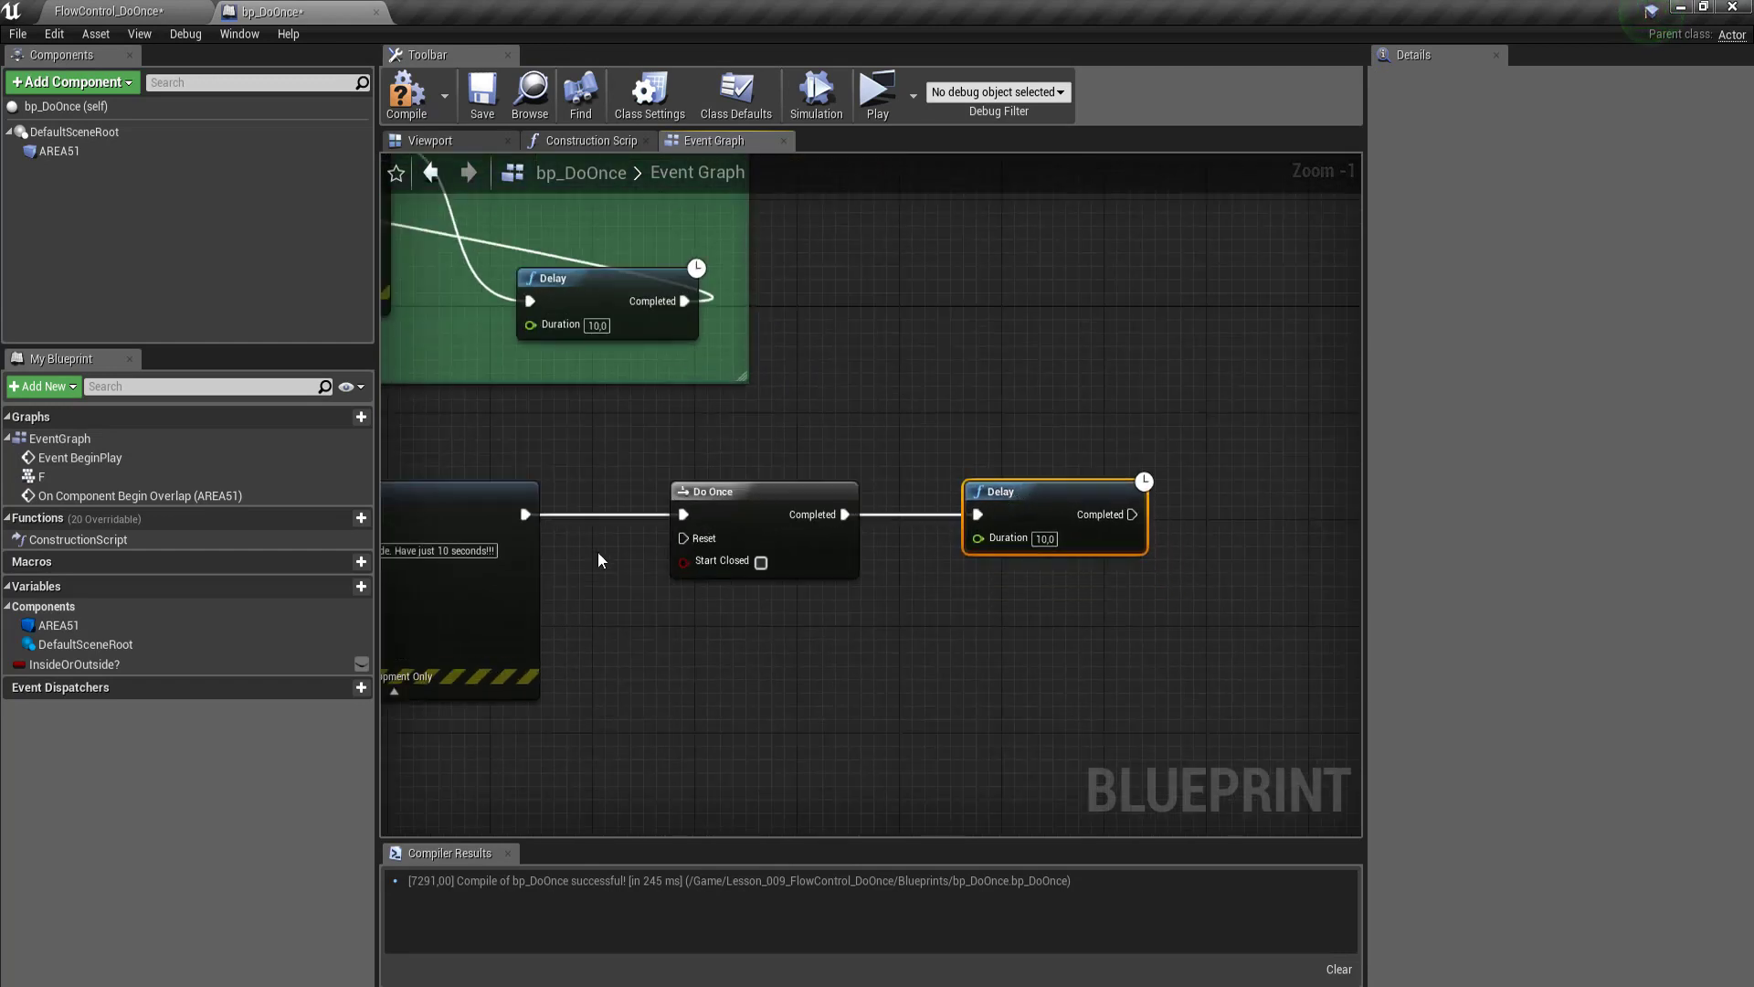
scroll(823, 548, "up", 1)
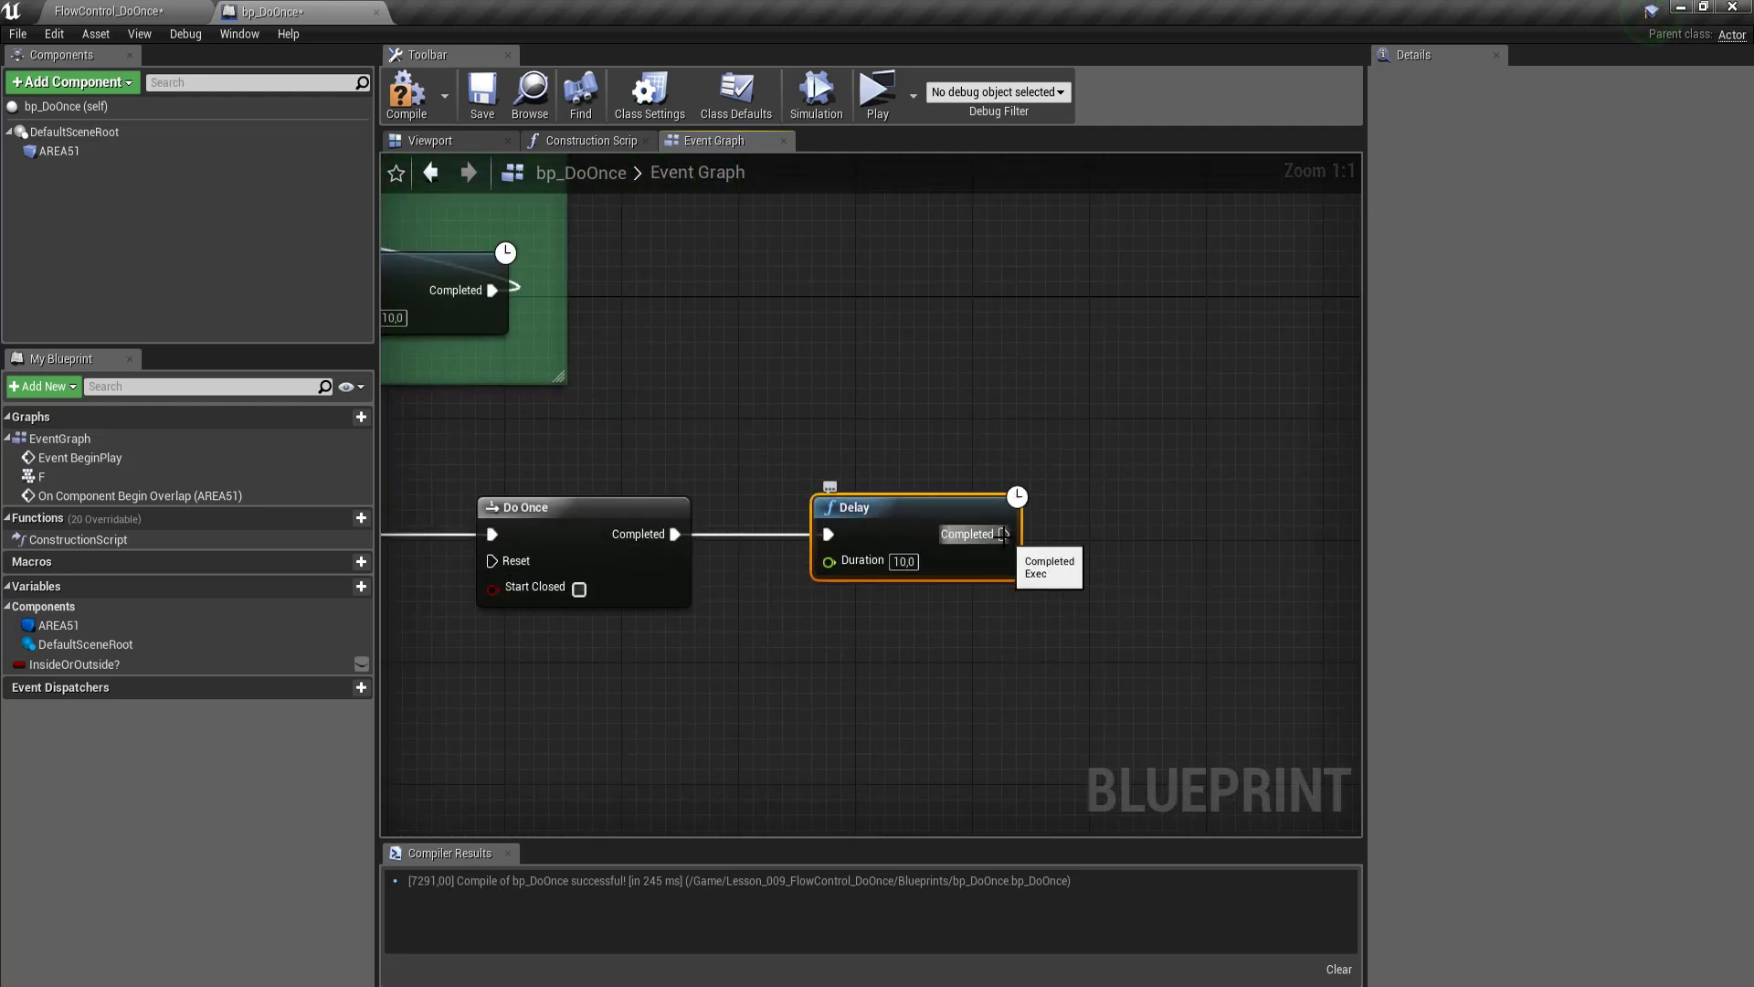
Step: Add a Branch node after the Delay's Completed output, level with the Delay
left_click_drag(1003, 534, 1114, 589)
type("branch")
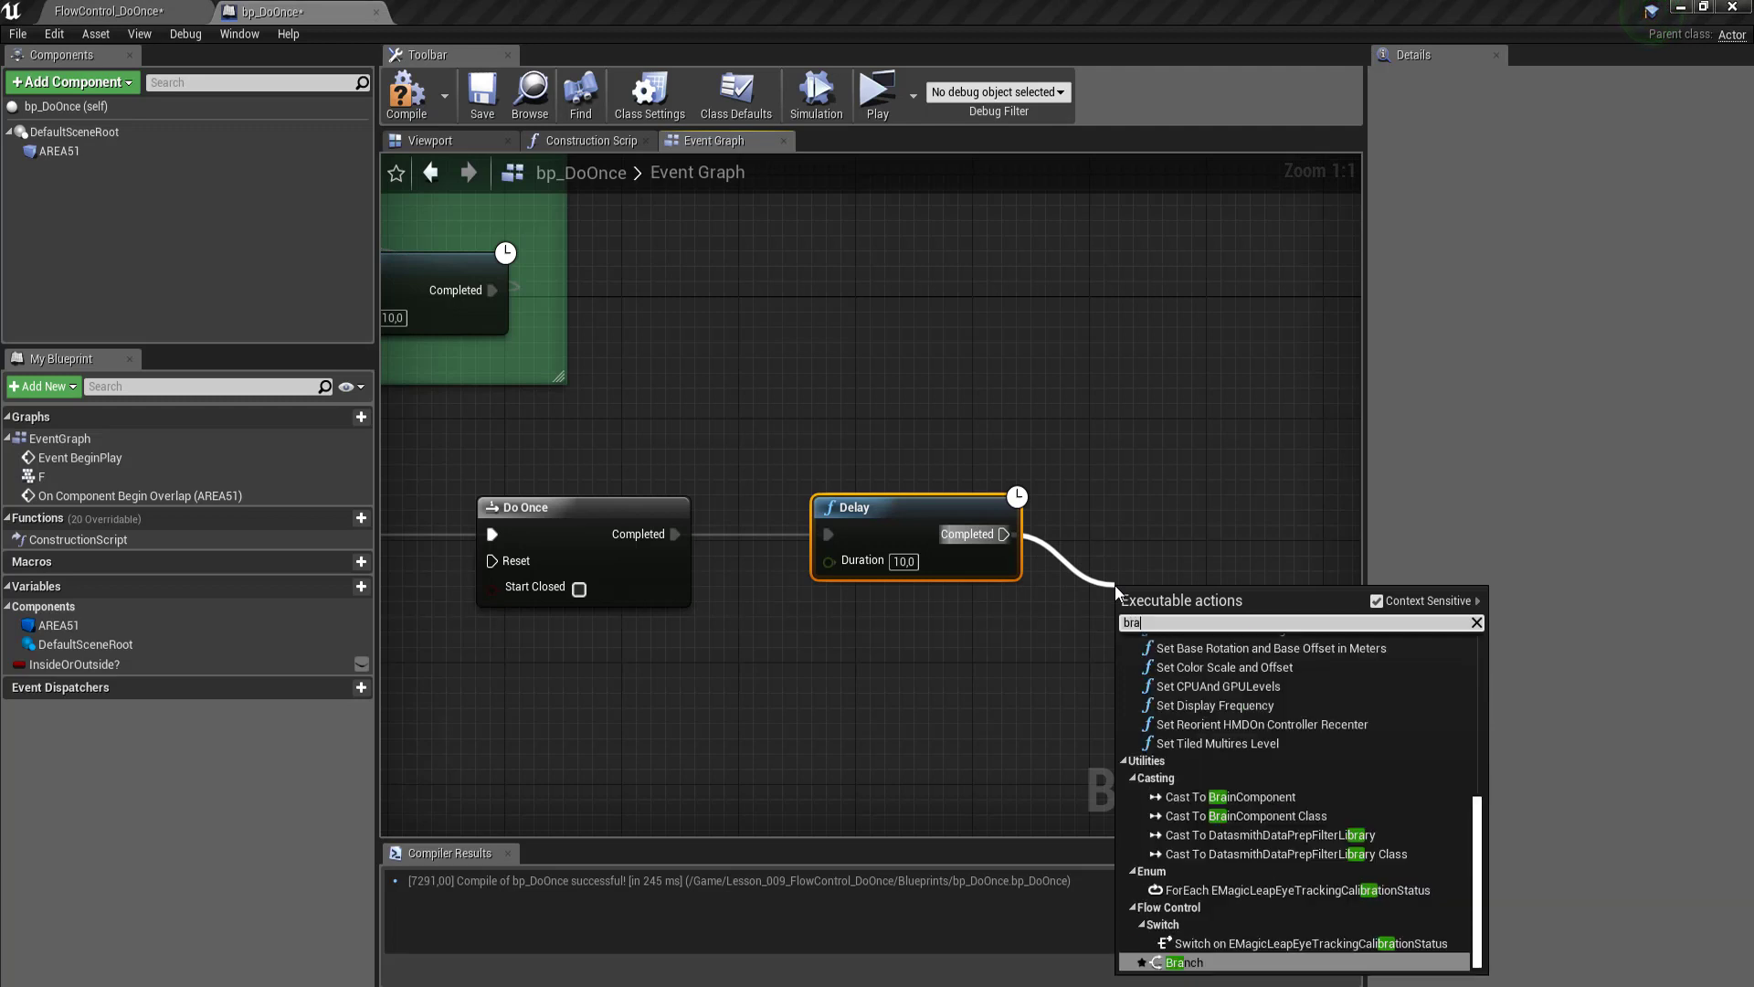
key("Return")
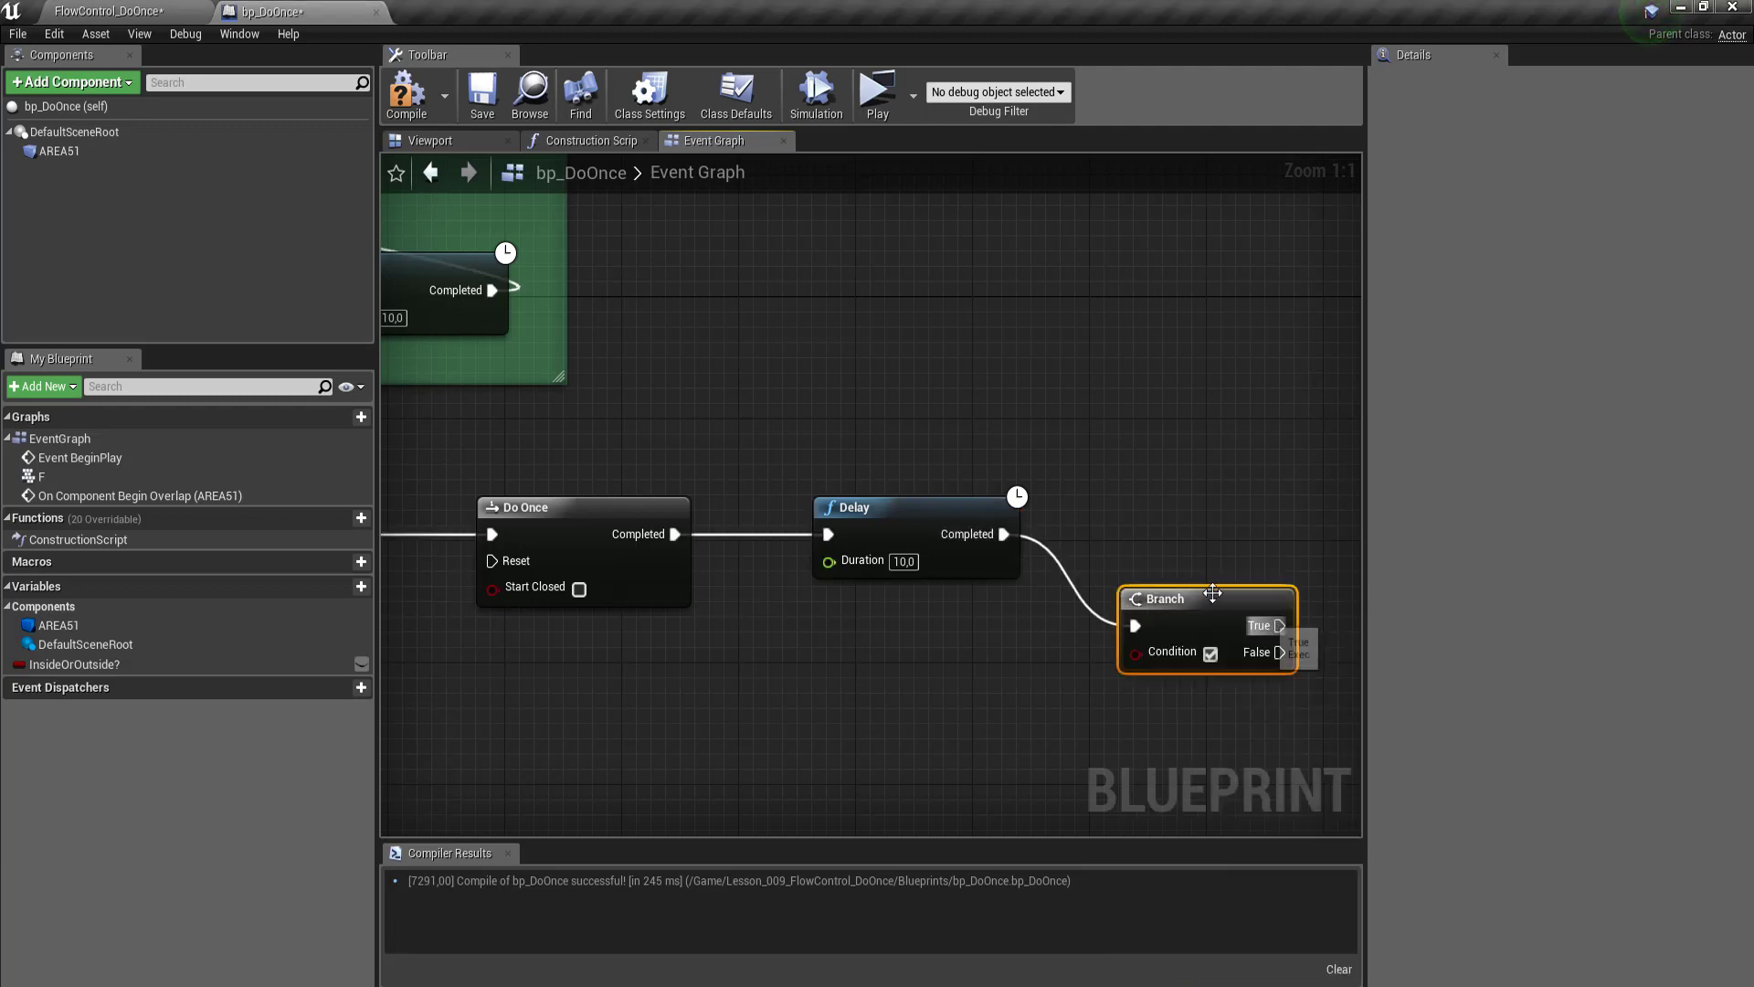
left_click_drag(1213, 596, 1212, 518)
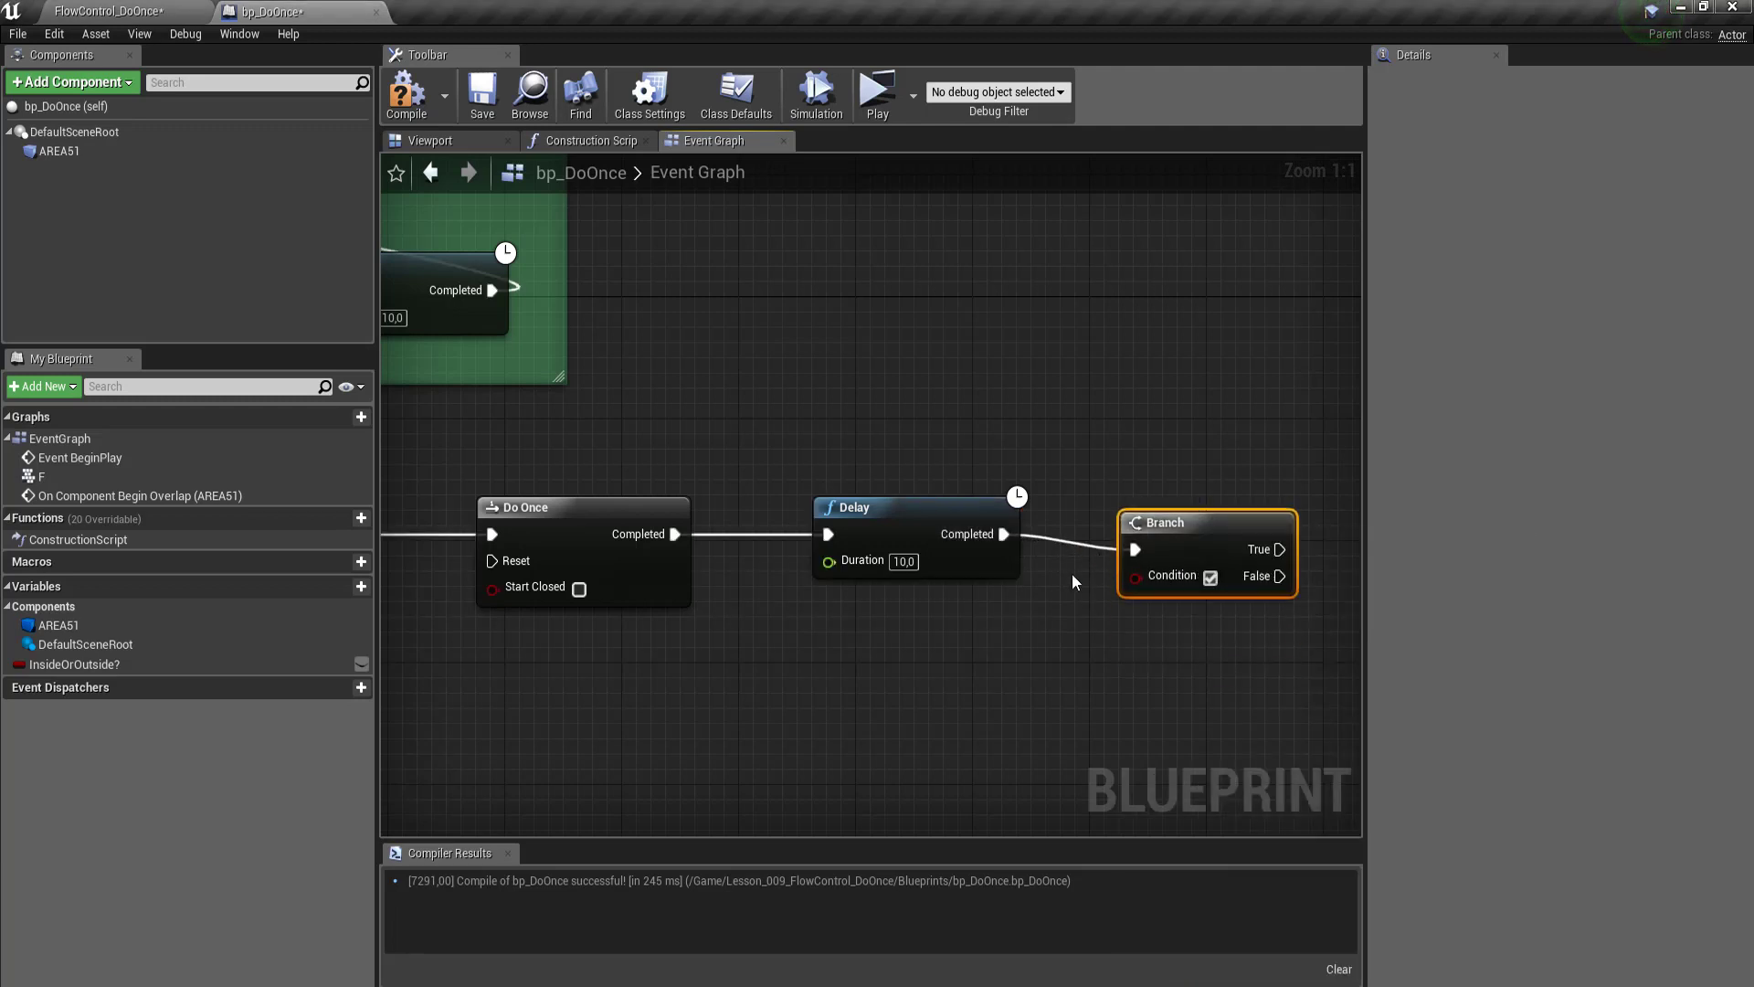
scroll(1050, 603, "down", 1)
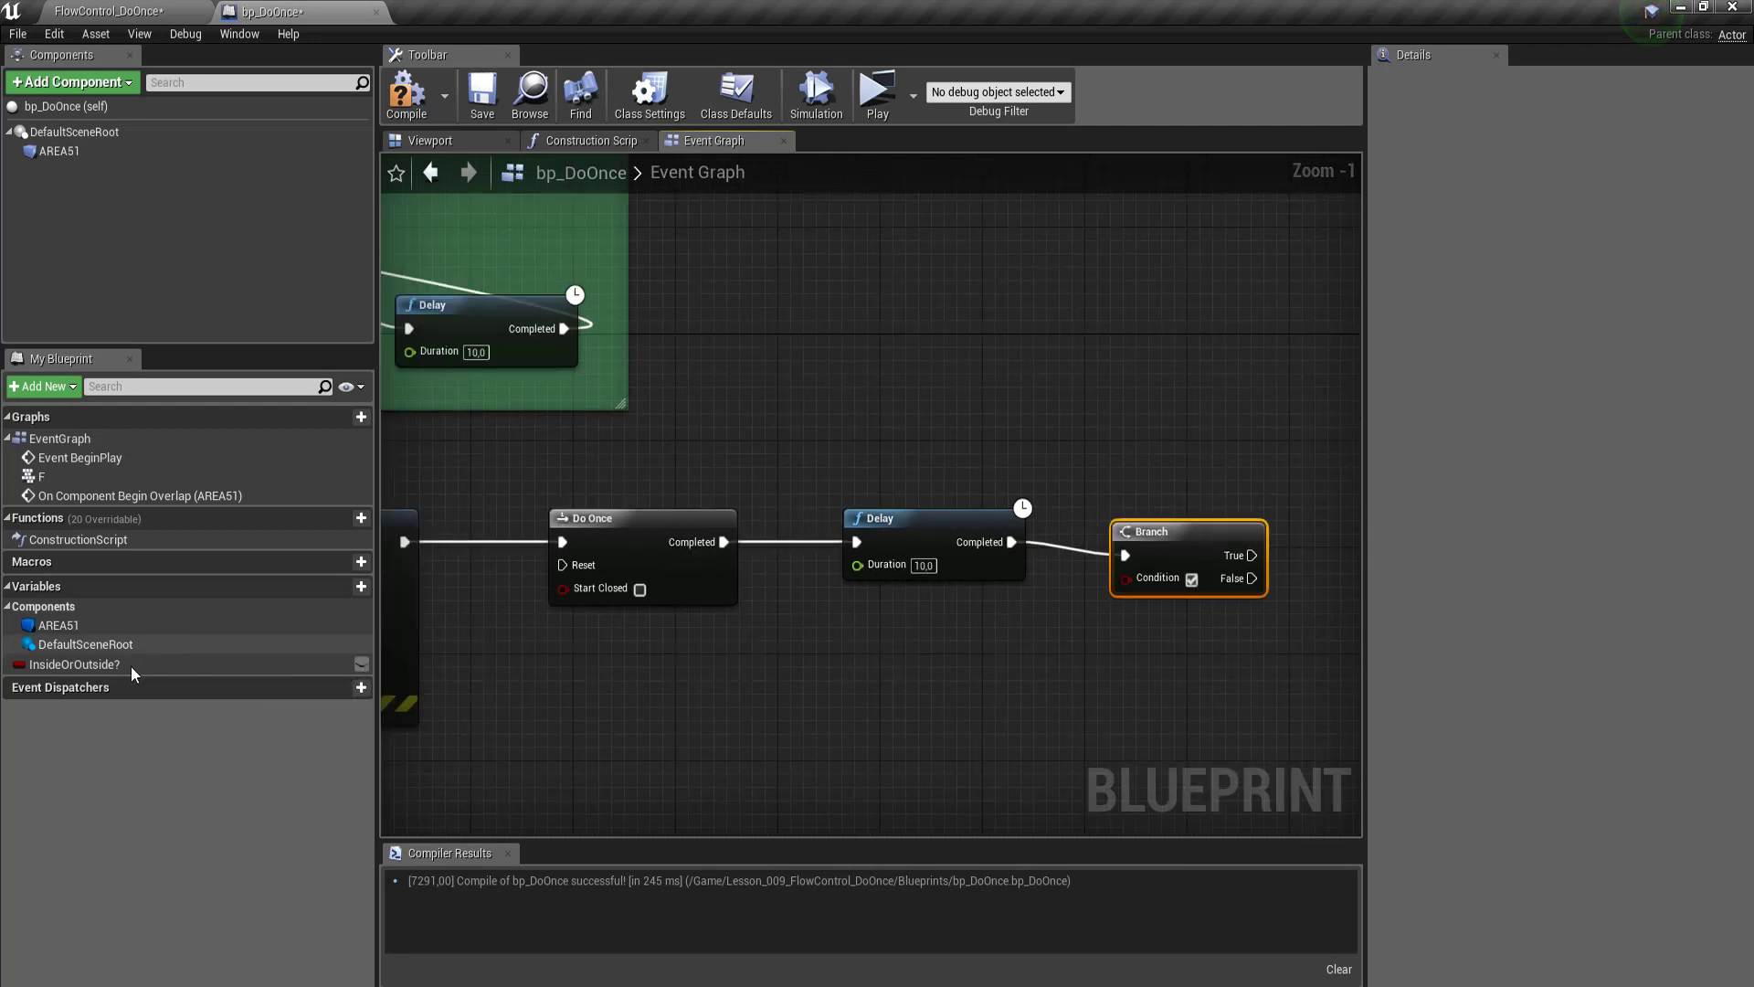
Step: Feed an InsideOrOutside? getter into the Branch's Condition and check the variable's settings
left_click_drag(95, 674, 1129, 578)
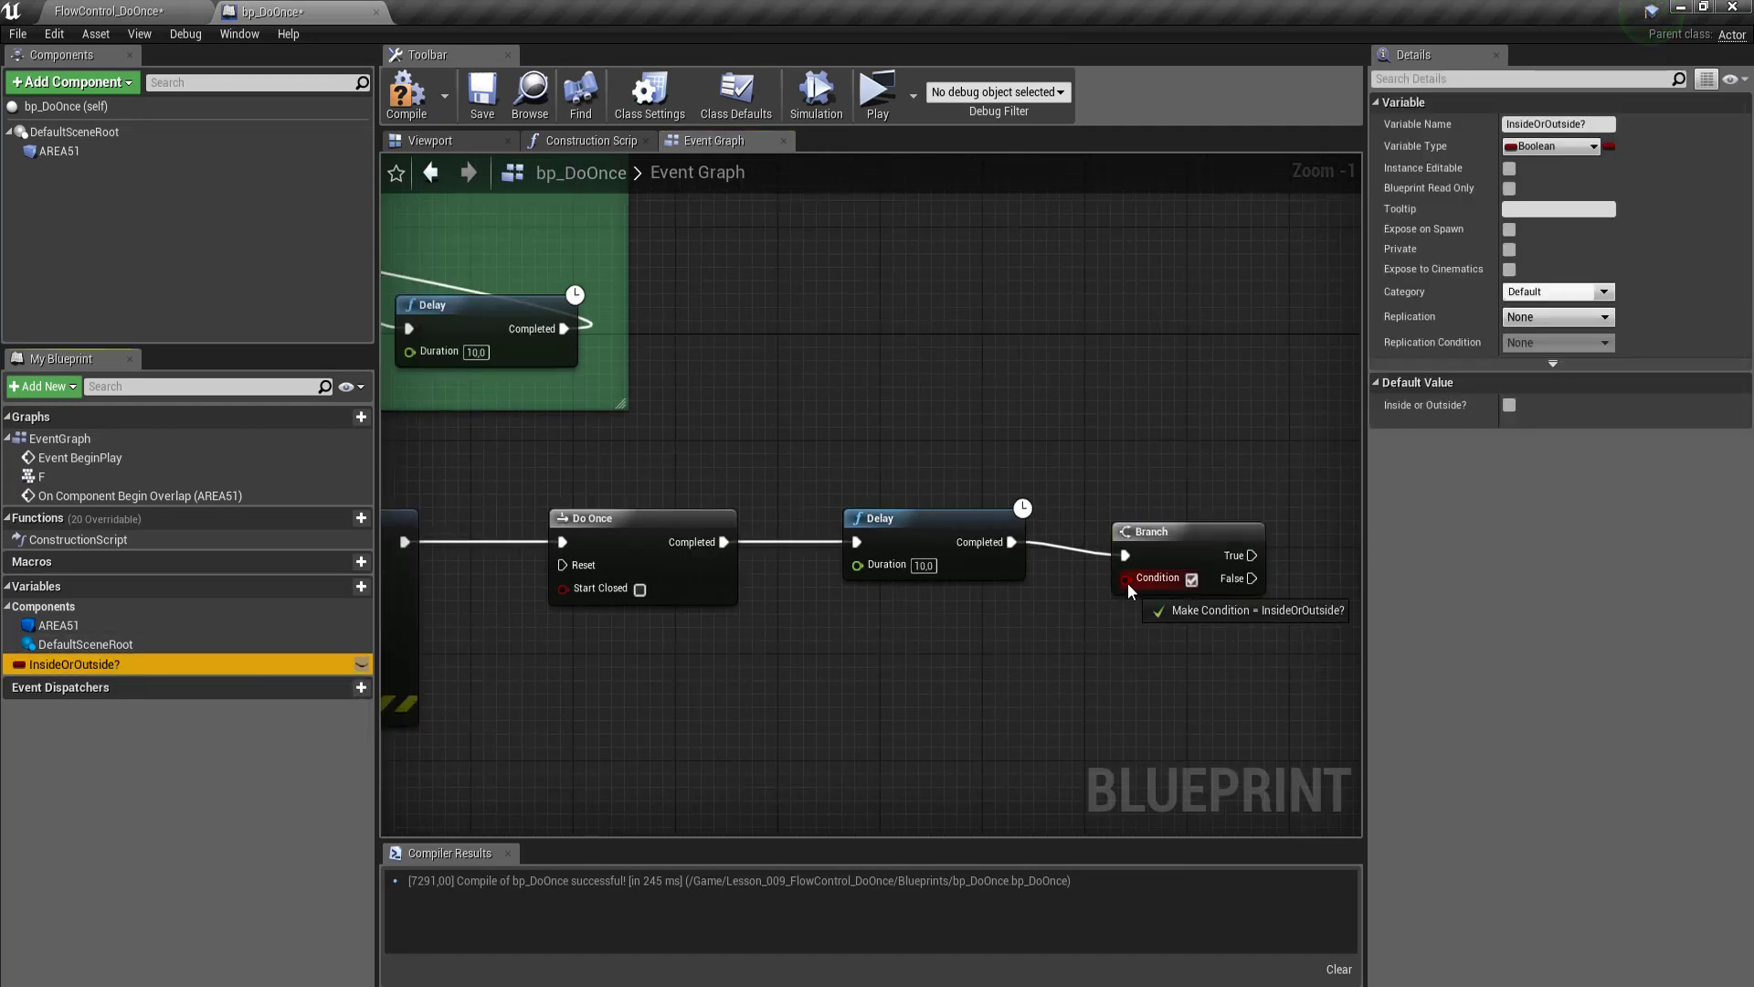
mouse_move(976, 592)
left_mouse_down()
mouse_move(975, 632)
mouse_move(951, 628)
left_mouse_up()
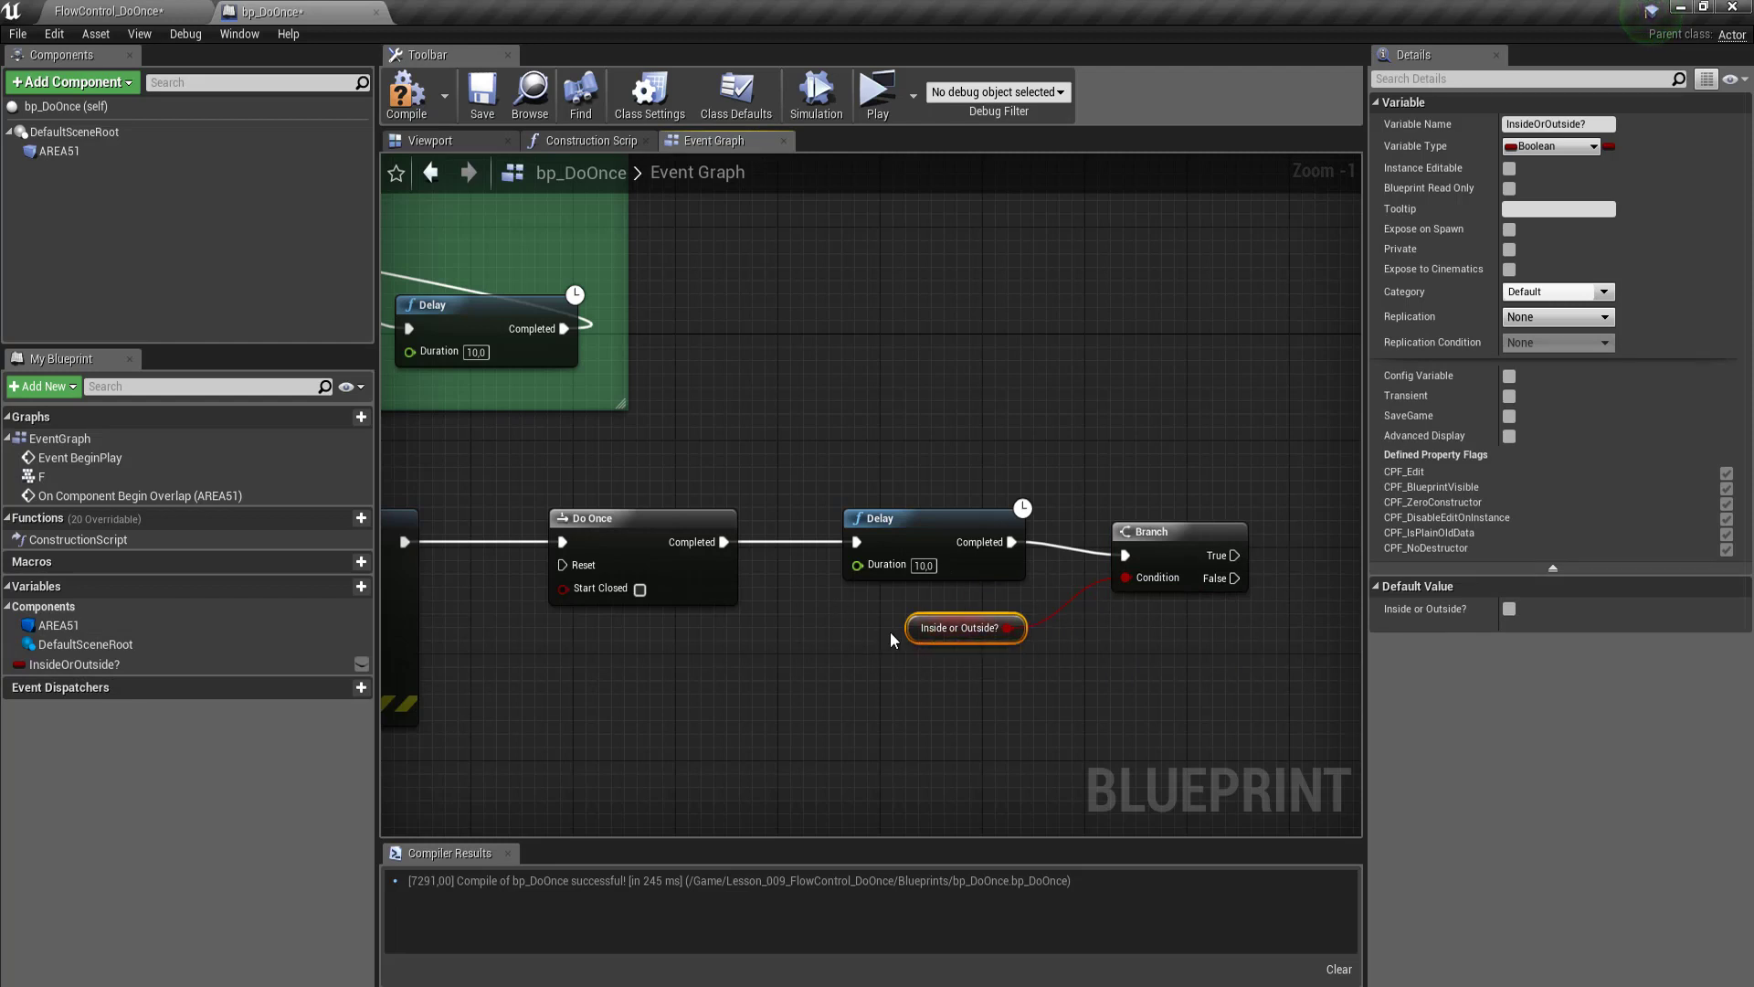
scroll(1142, 599, "up", 1)
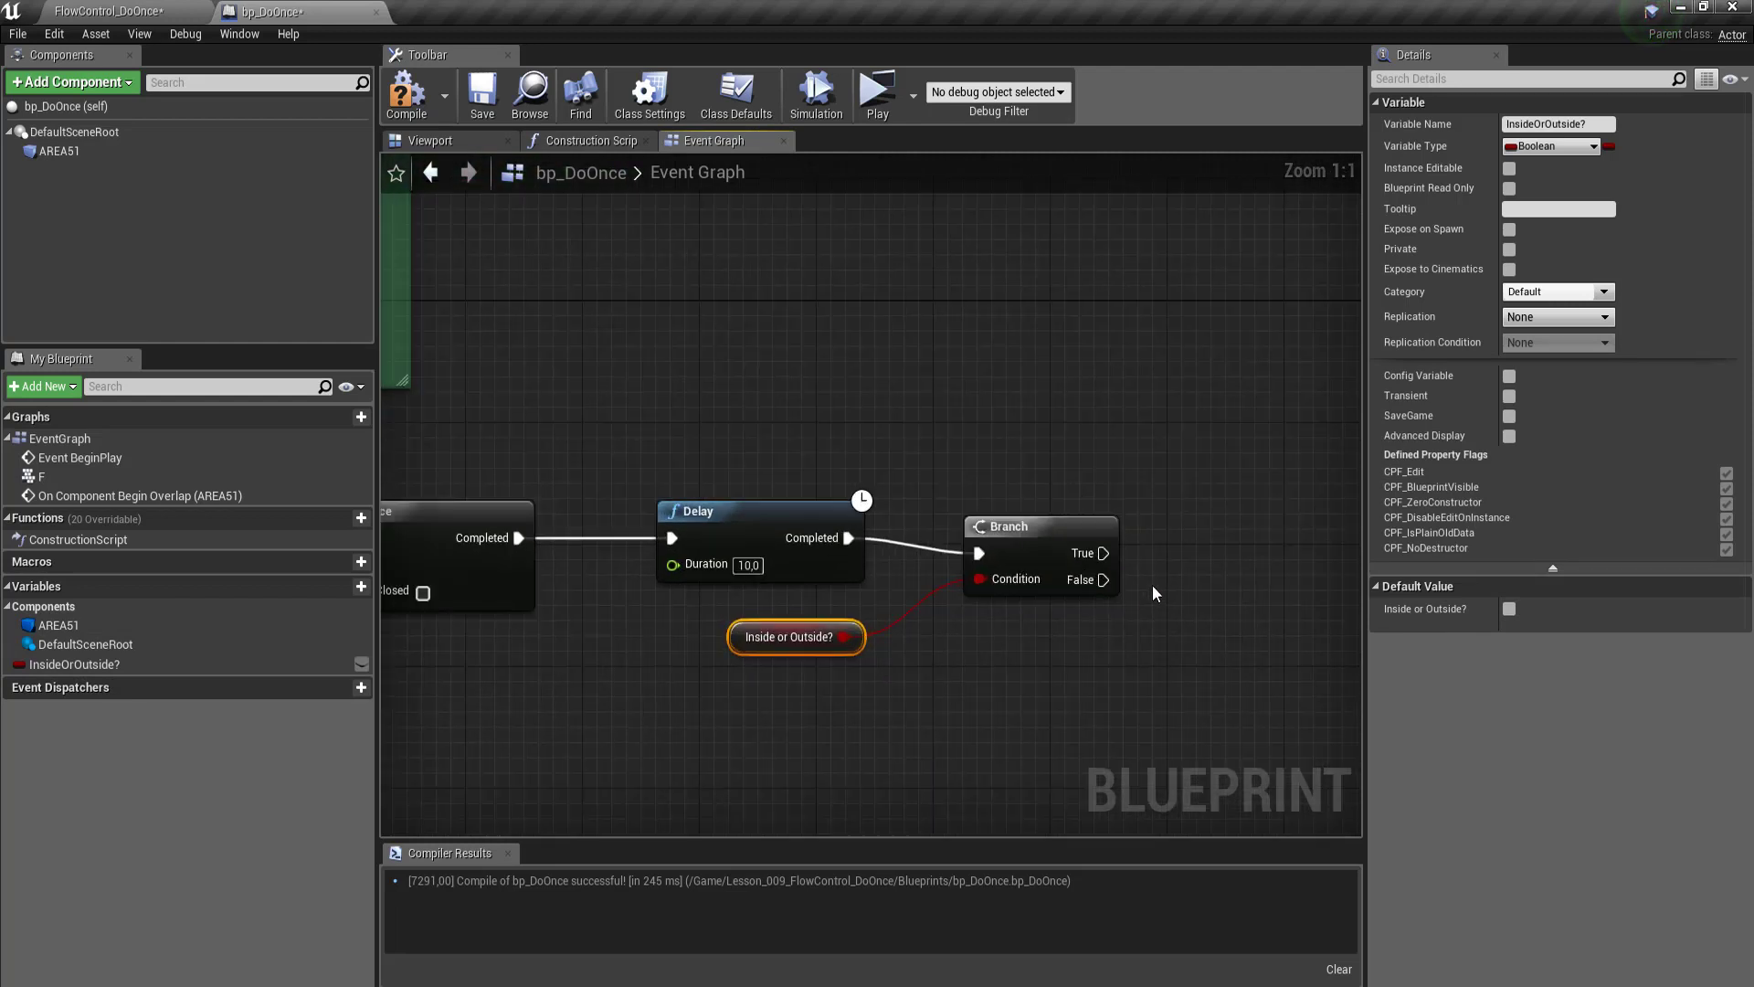
scroll(1153, 584, "down", 5)
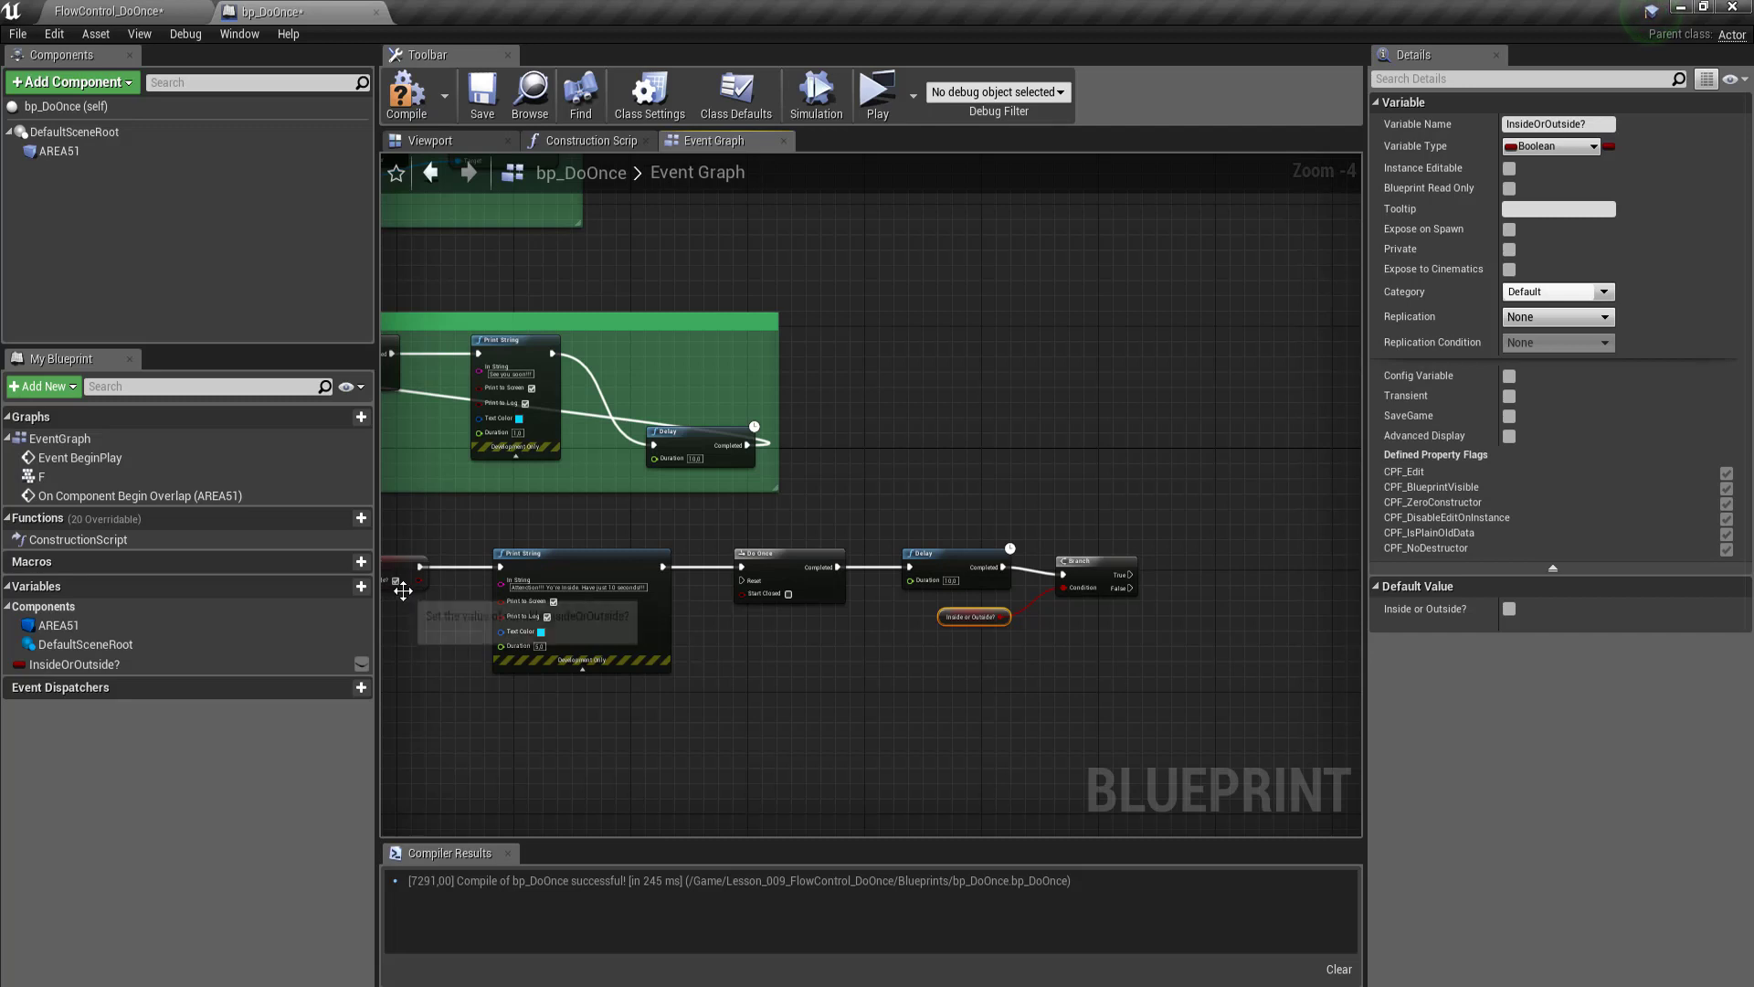
scroll(862, 642, "down", 2)
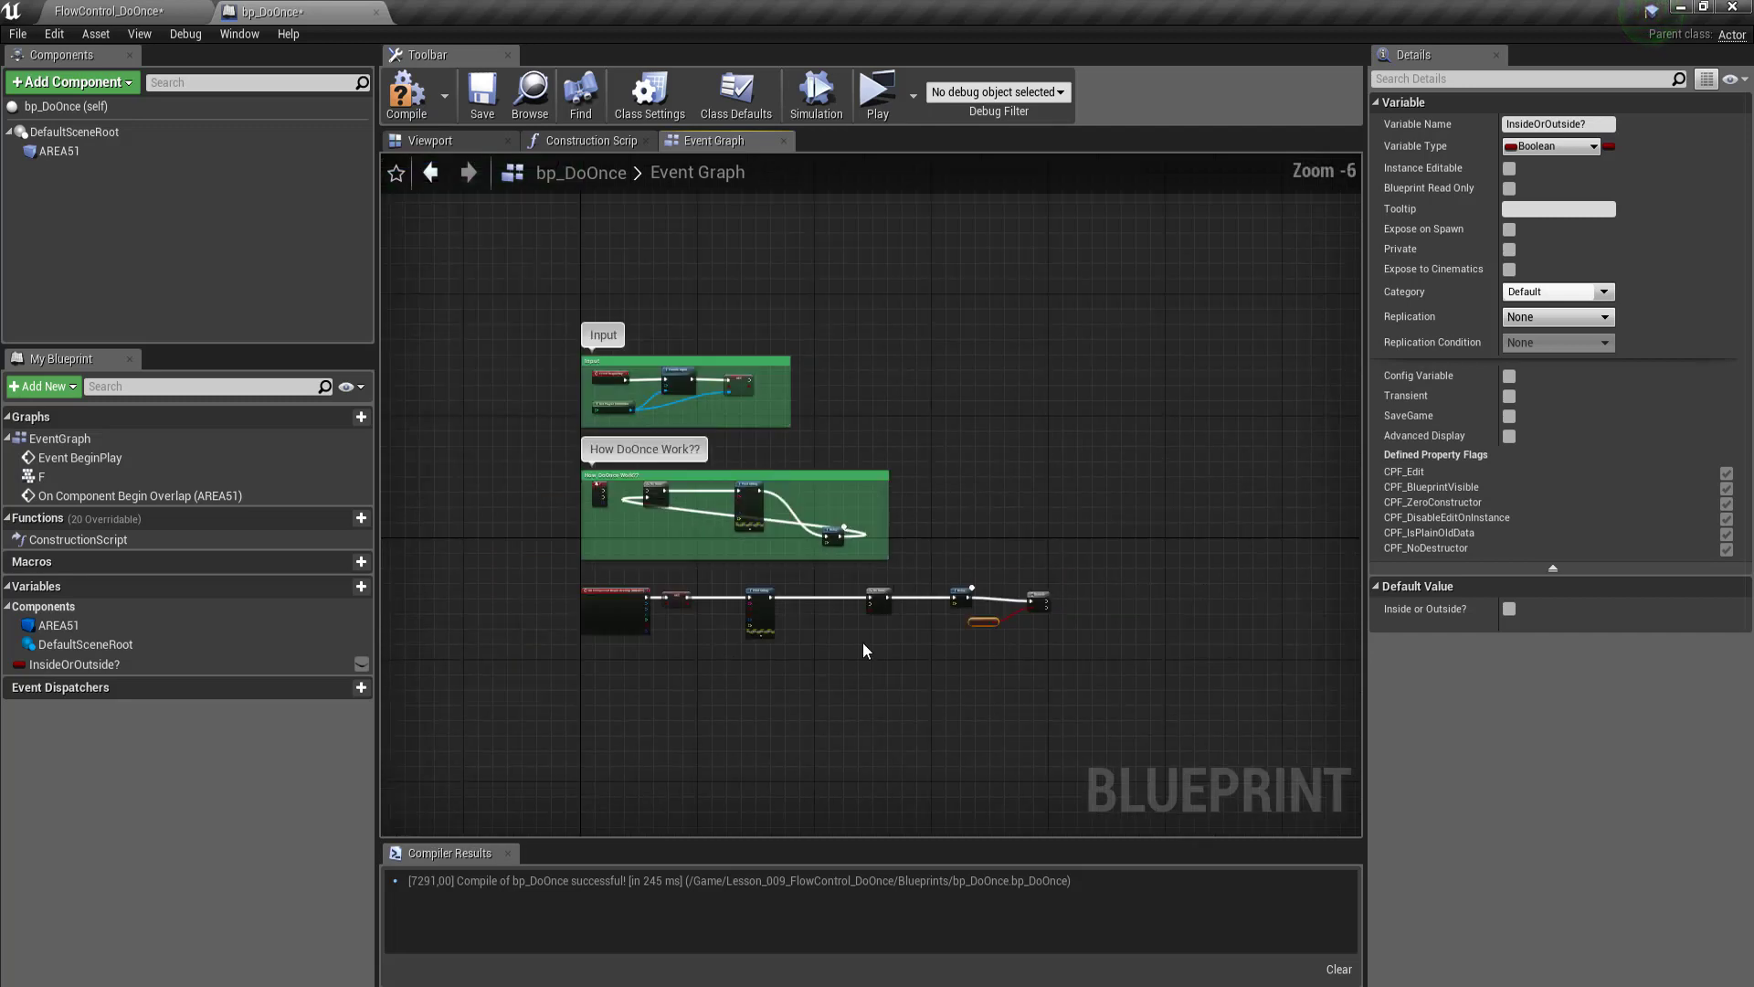
scroll(703, 717, "up", 3)
left_click(82, 667)
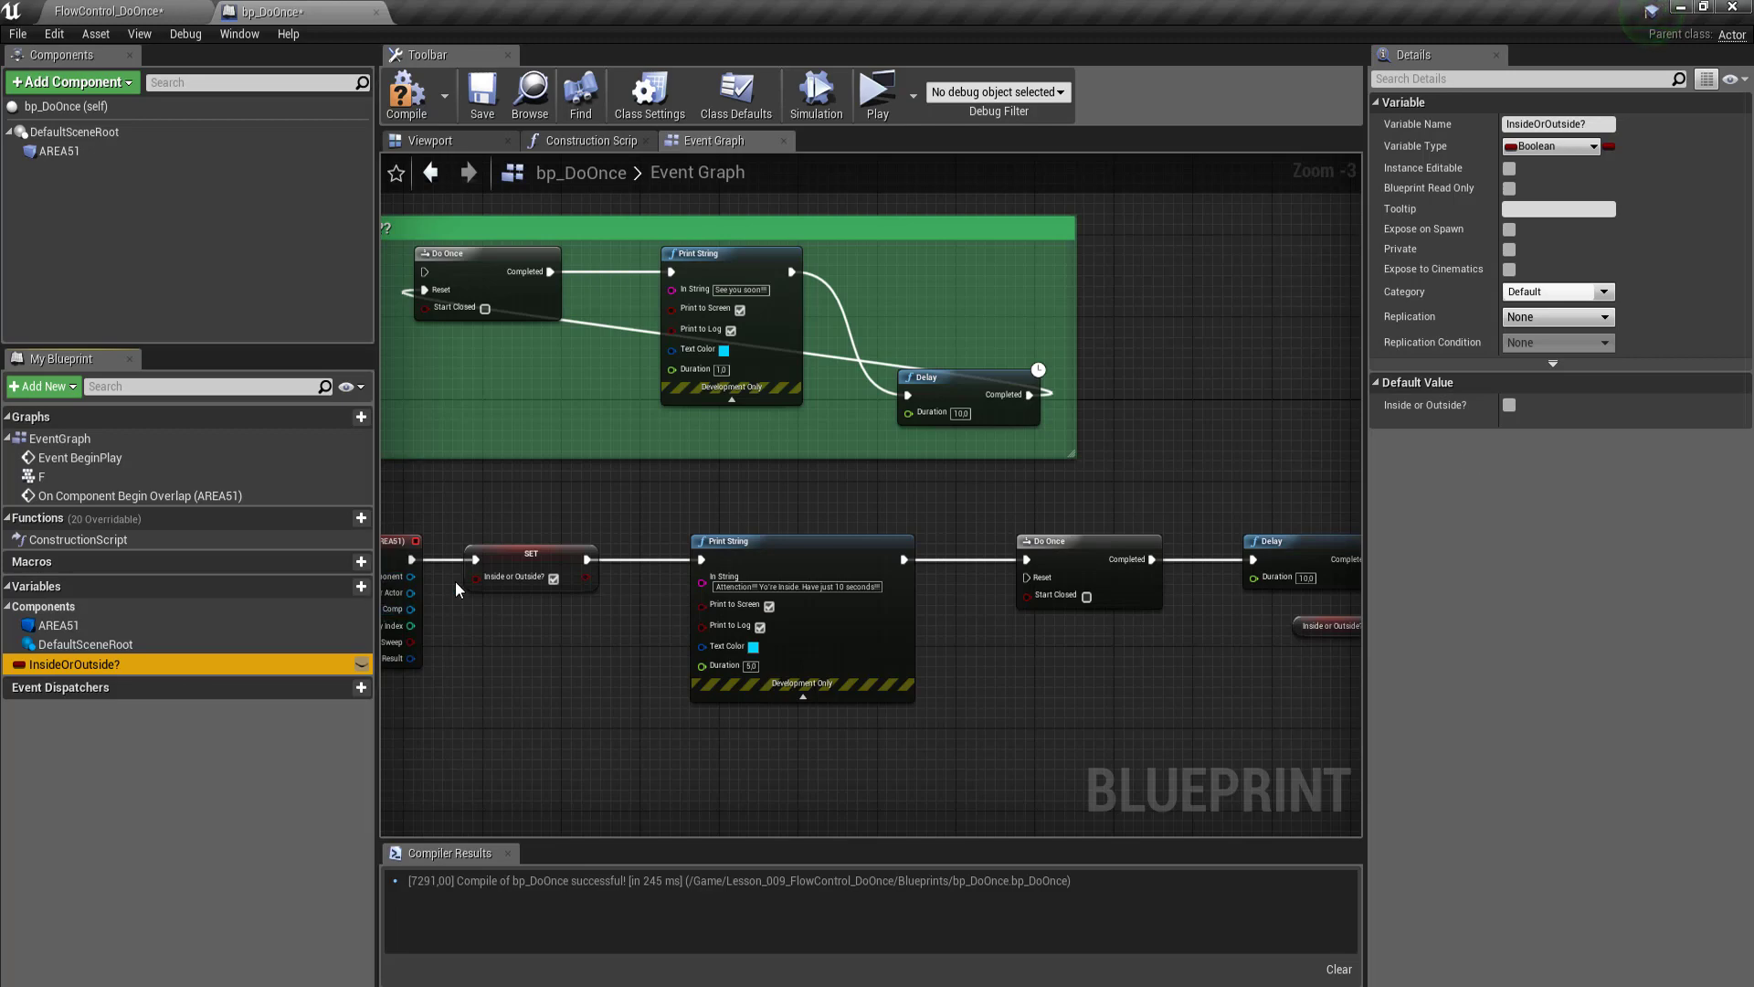
scroll(466, 584, "down", 4)
scroll(528, 589, "up", 5)
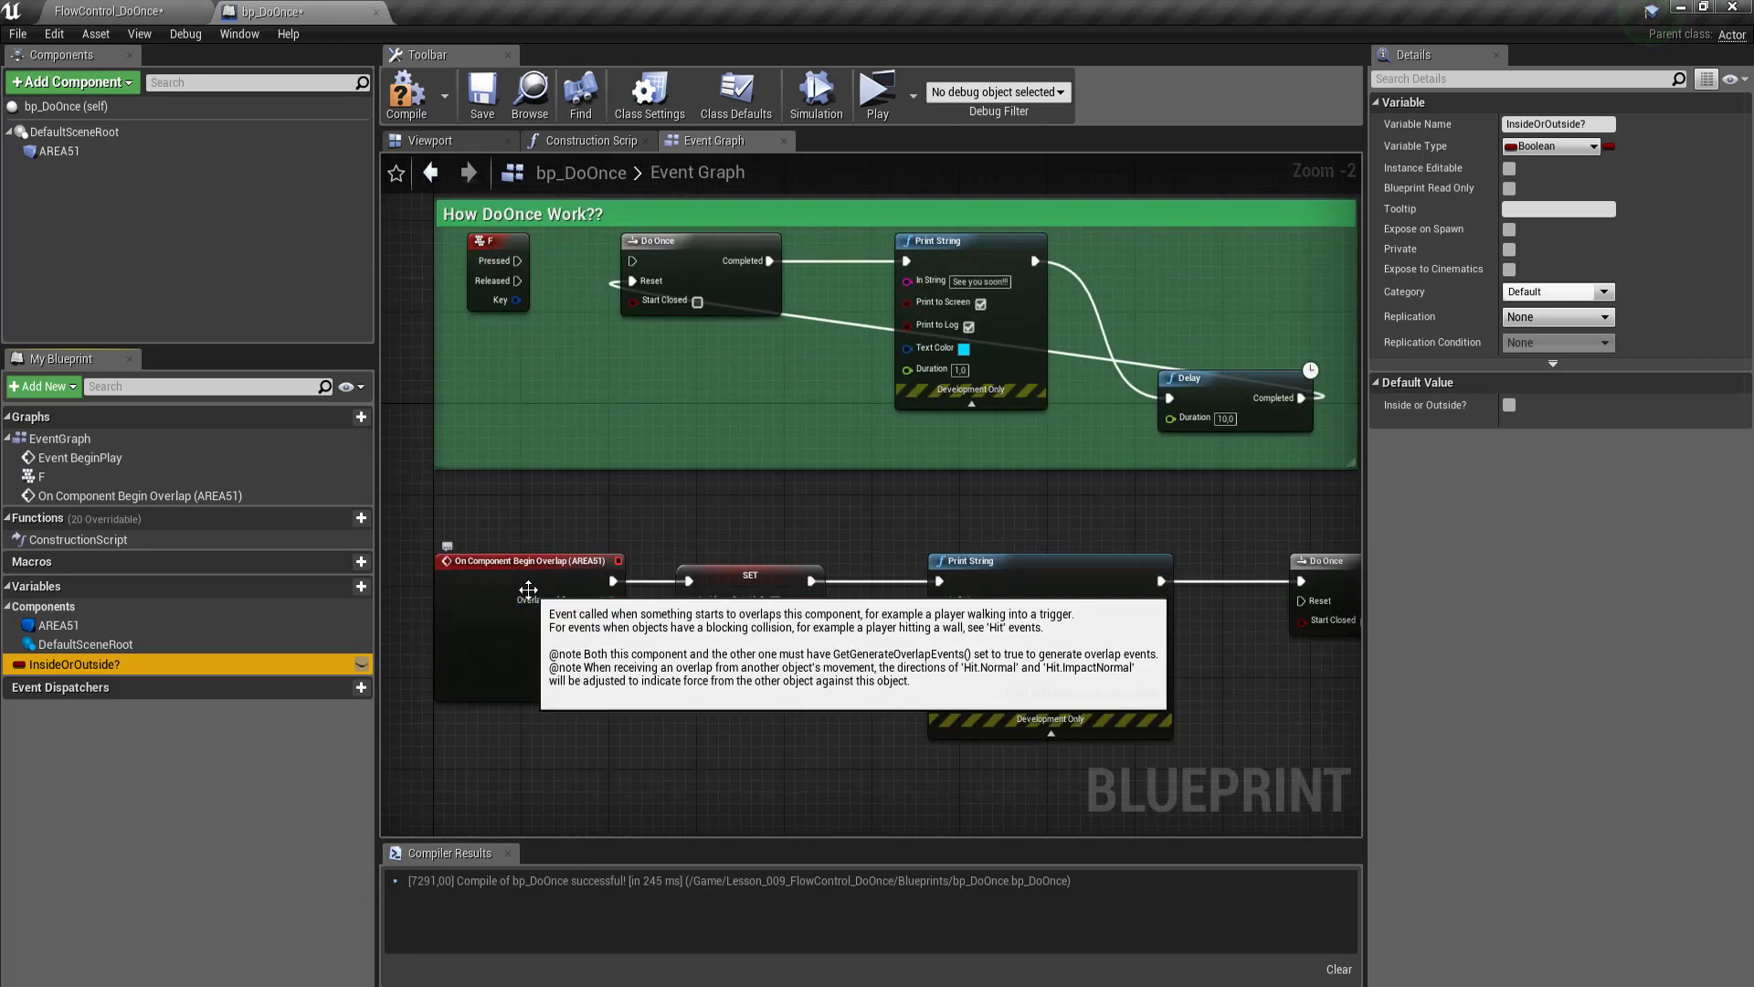
scroll(513, 612, "down", 2)
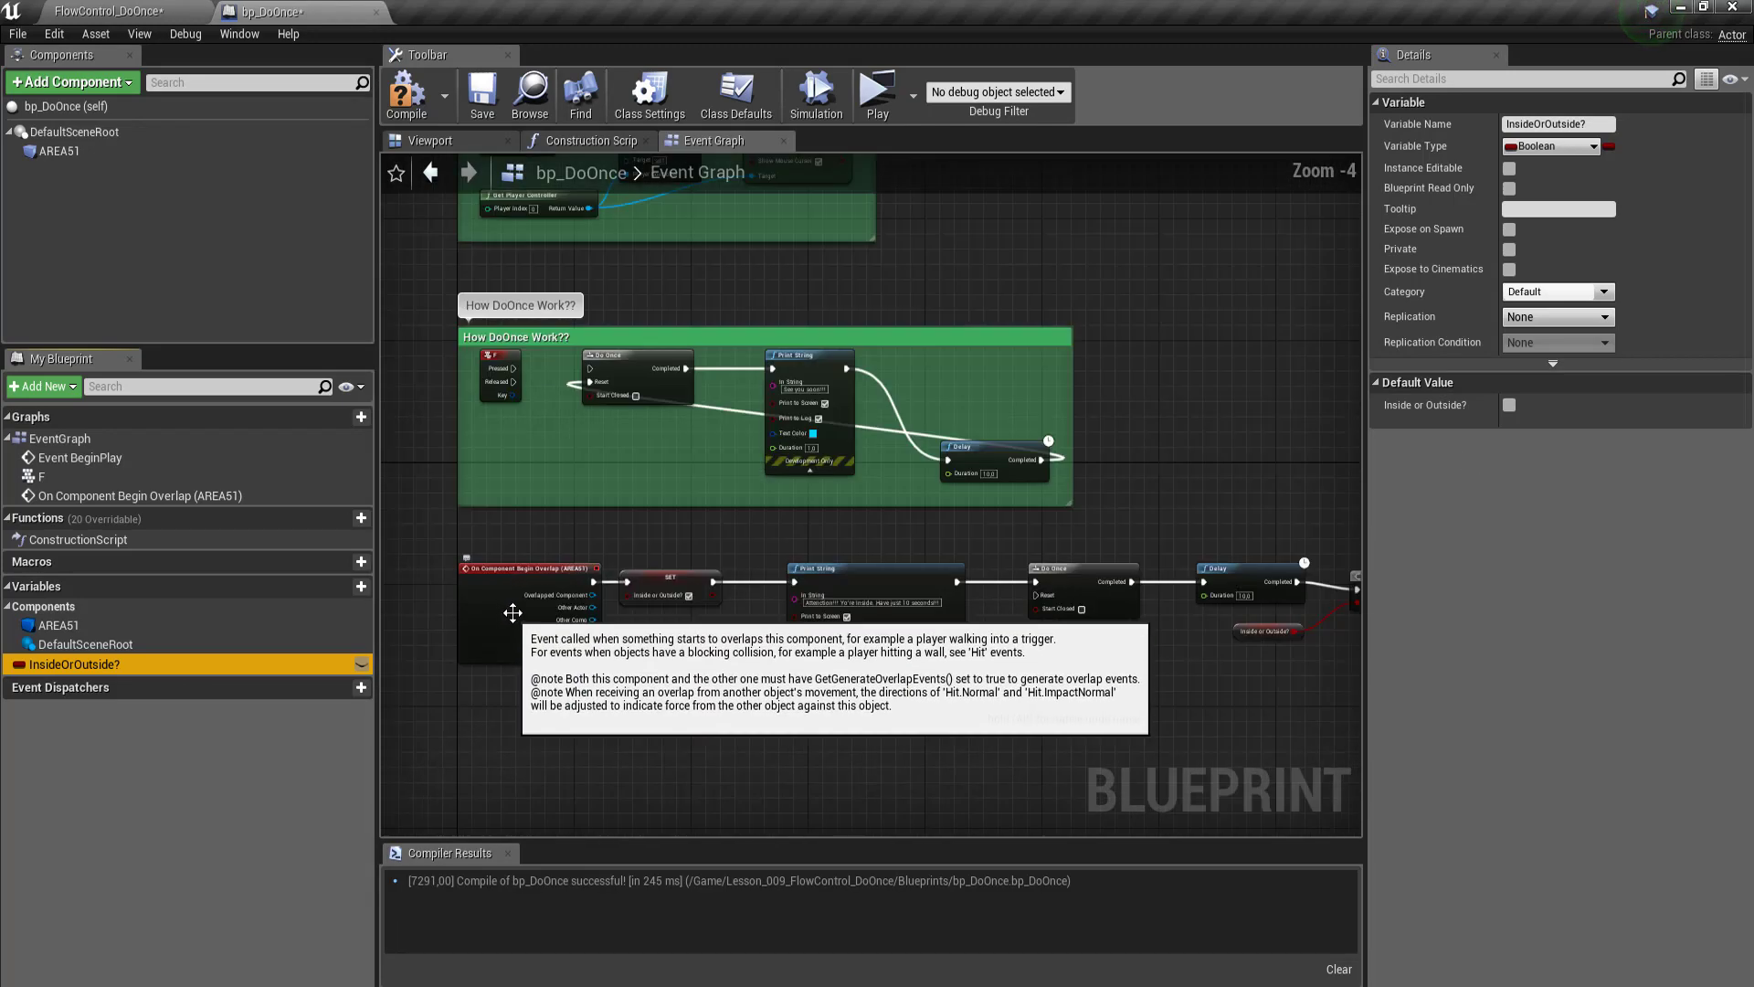
scroll(512, 612, "up", 2)
scroll(513, 612, "down", 2)
scroll(695, 667, "up", 2)
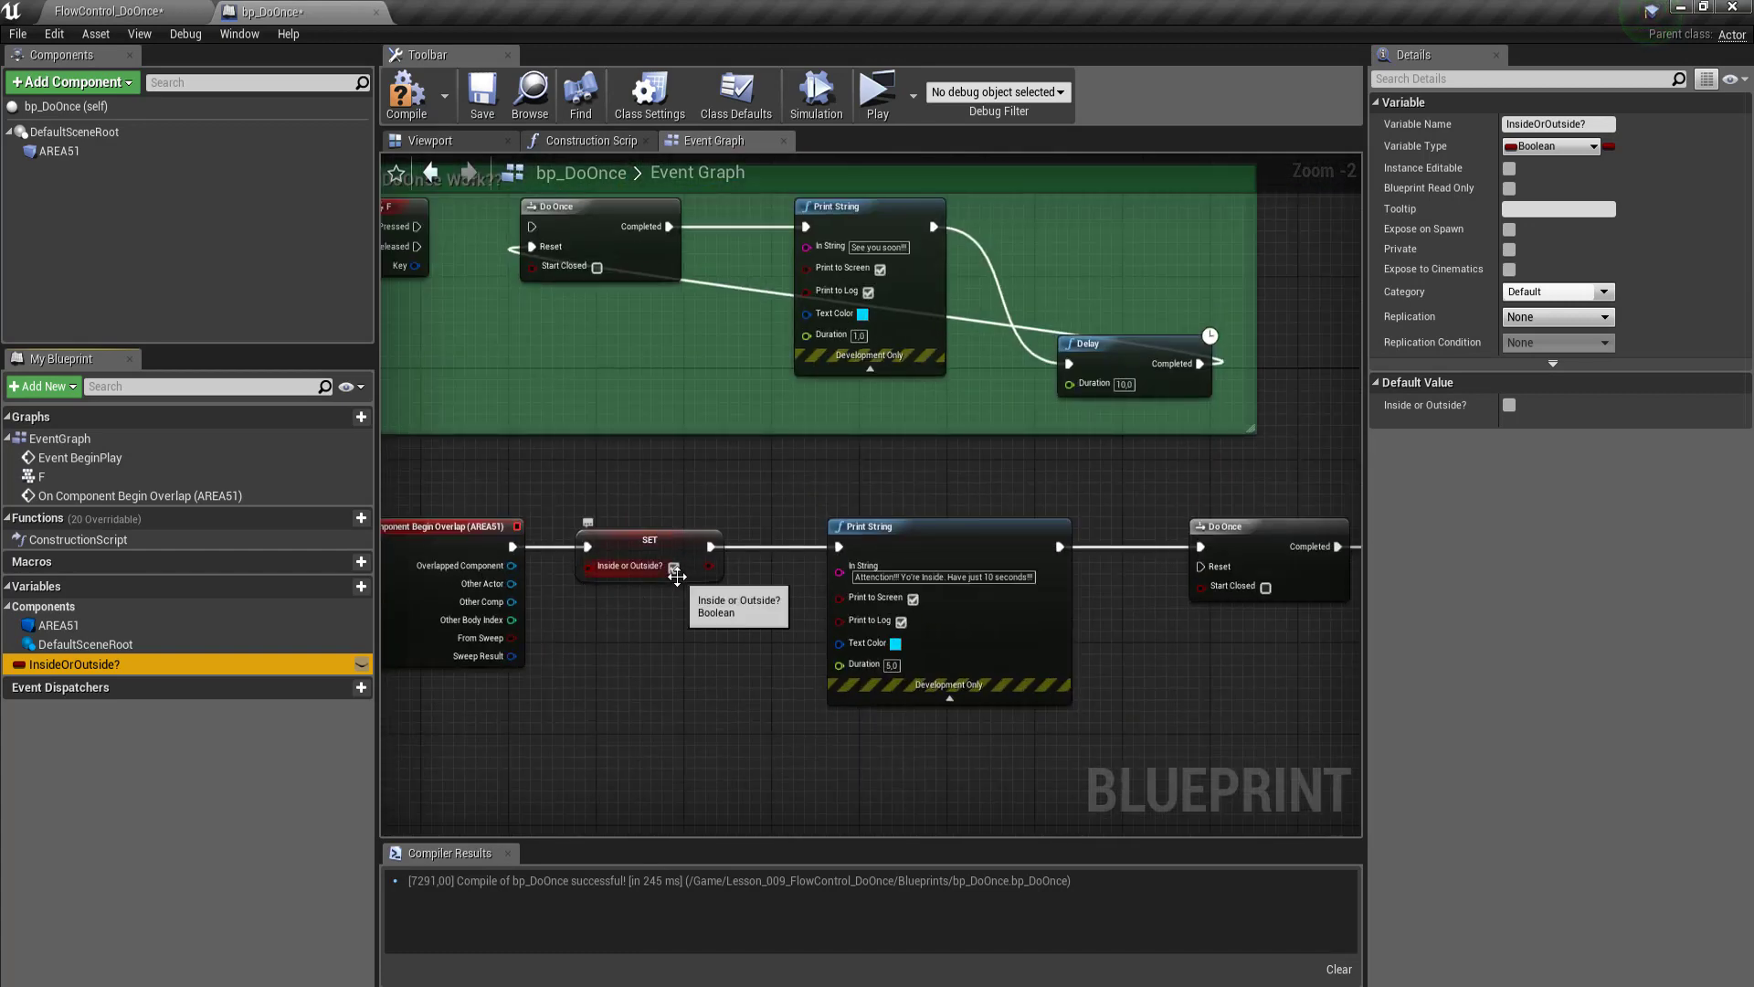
right_click_drag(1197, 665, 550, 663)
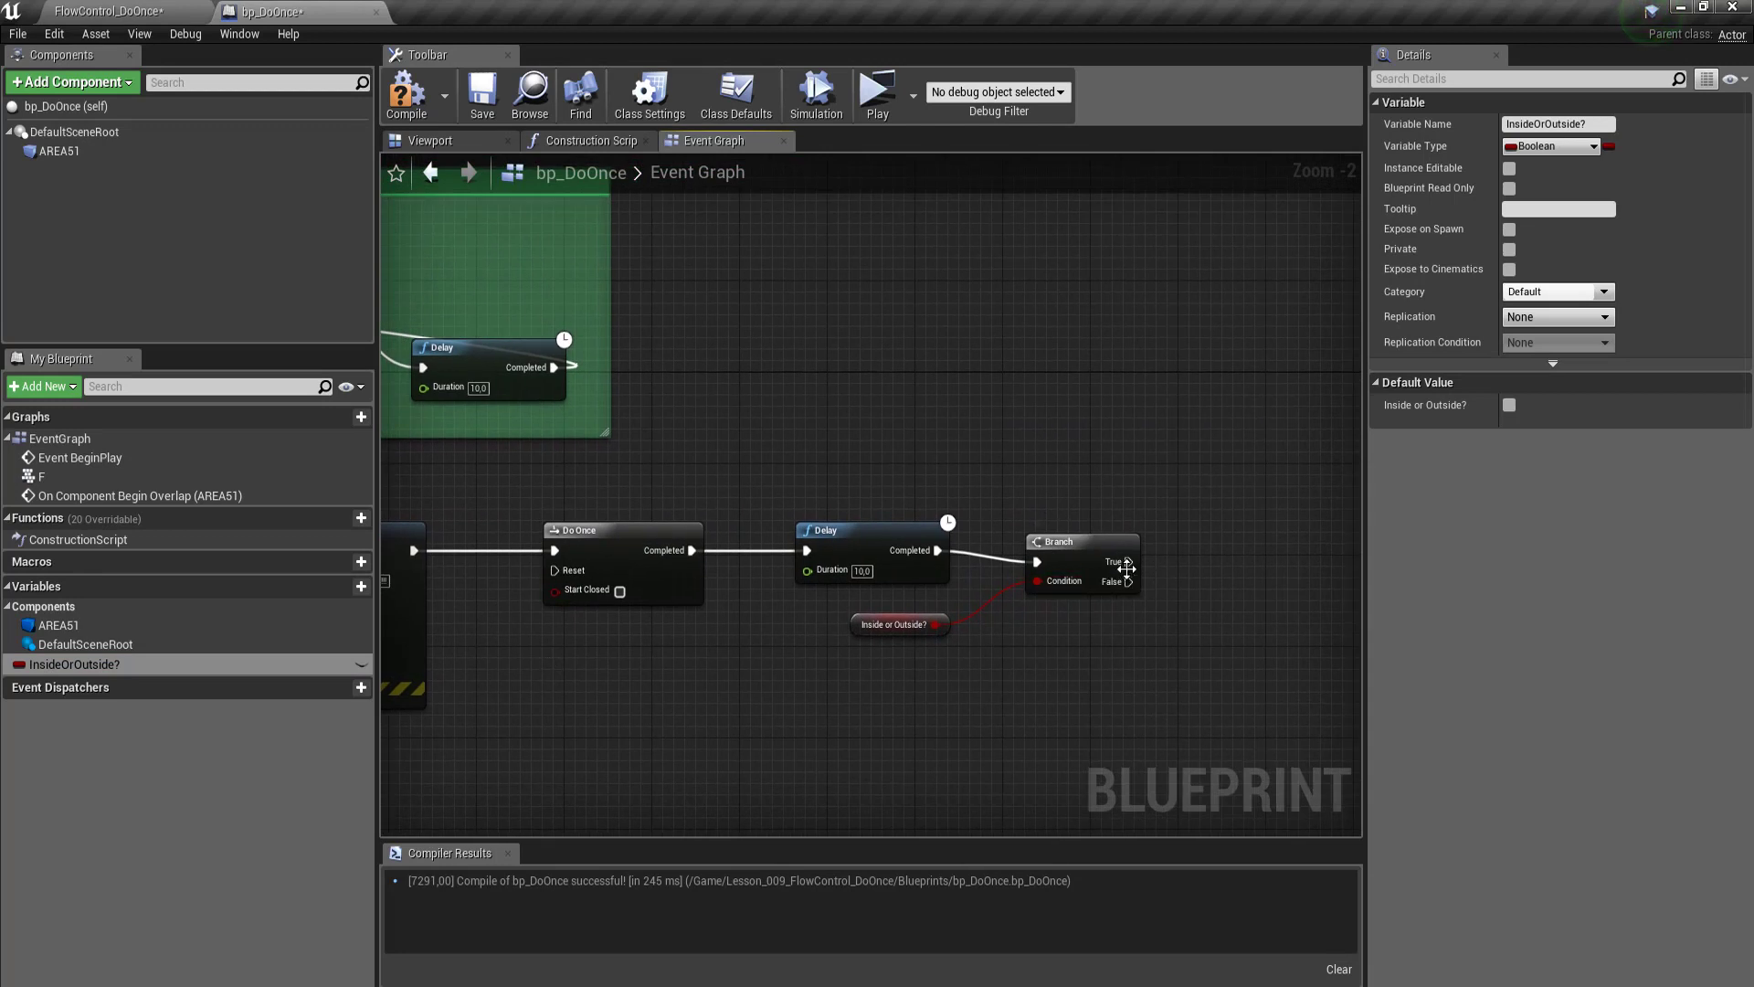
Step: Add a Quit Game node on the Branch's True output
left_click_drag(1129, 561, 1230, 463)
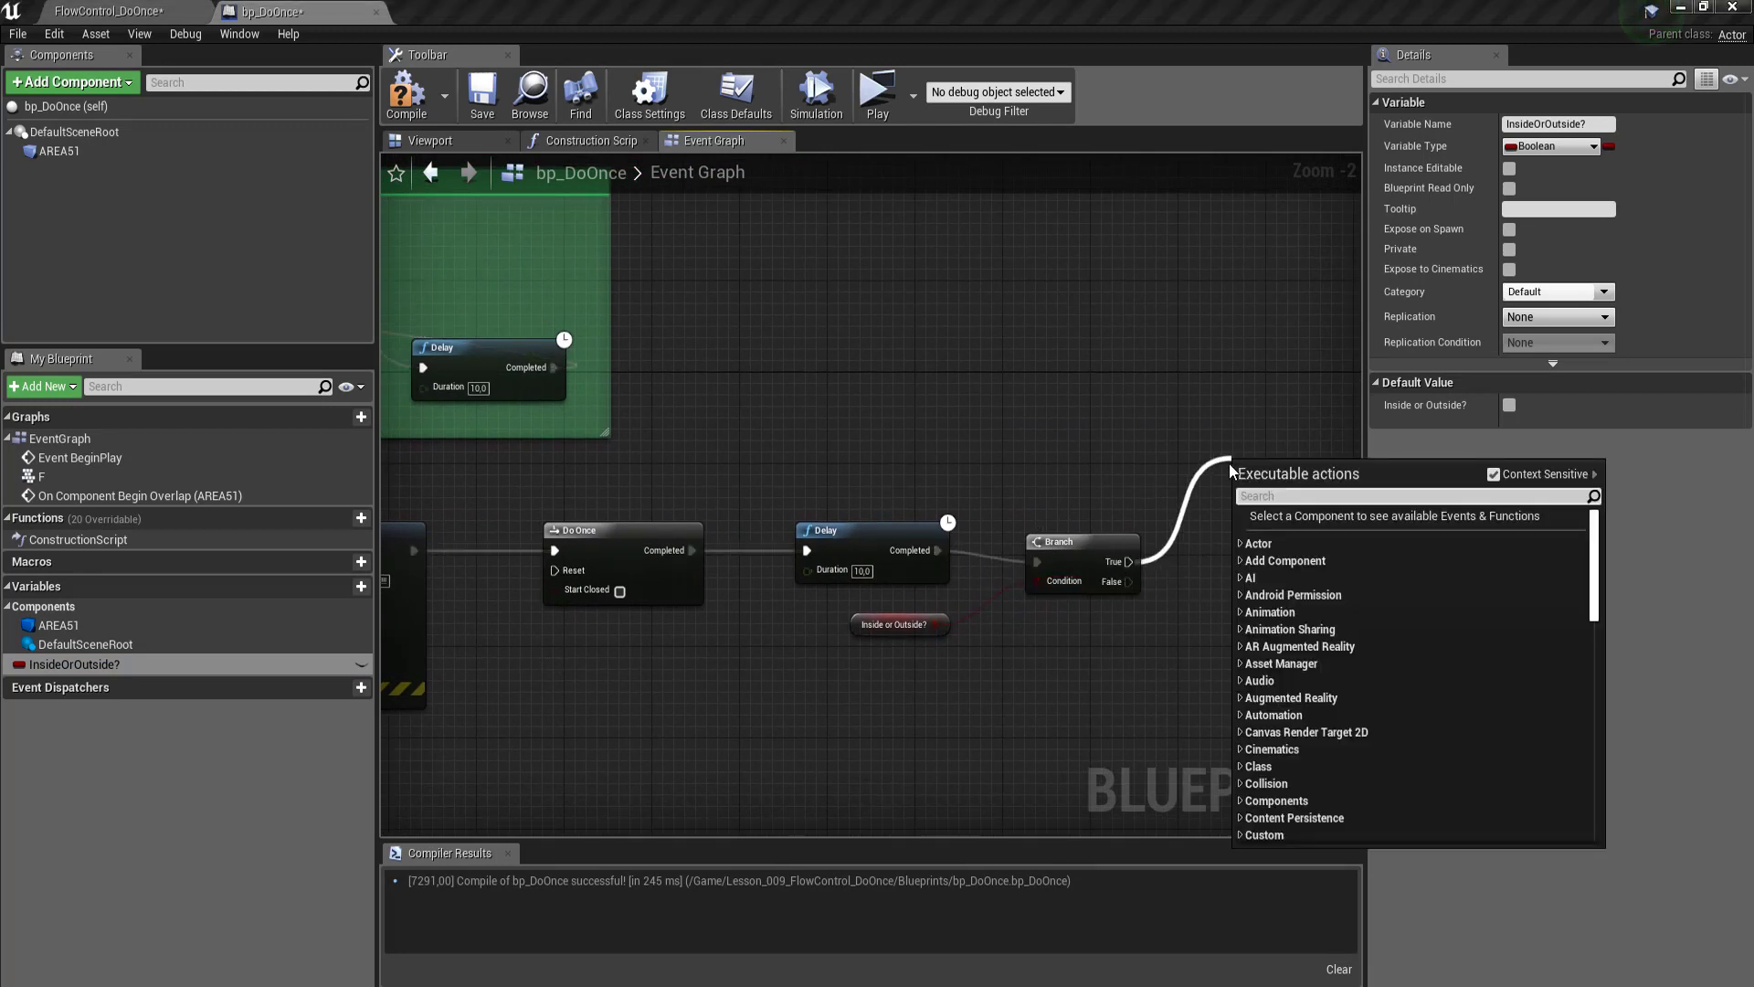
type("quitg")
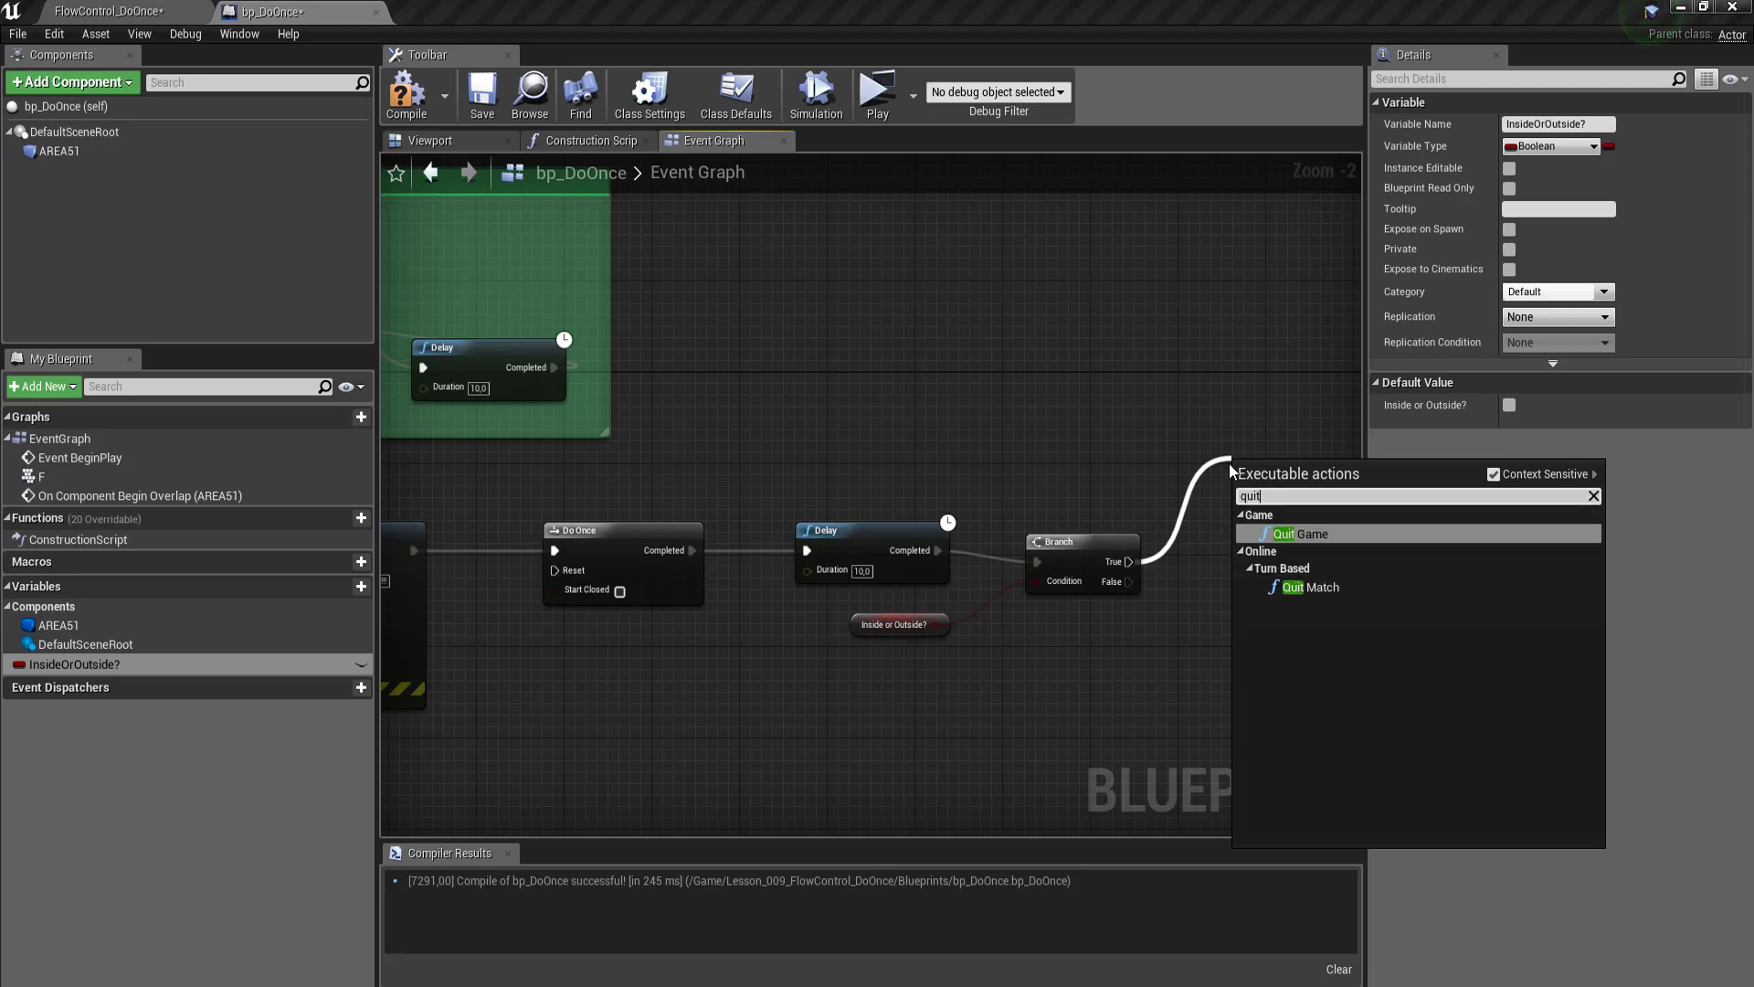
key("Return")
scroll(982, 488, "down", 1)
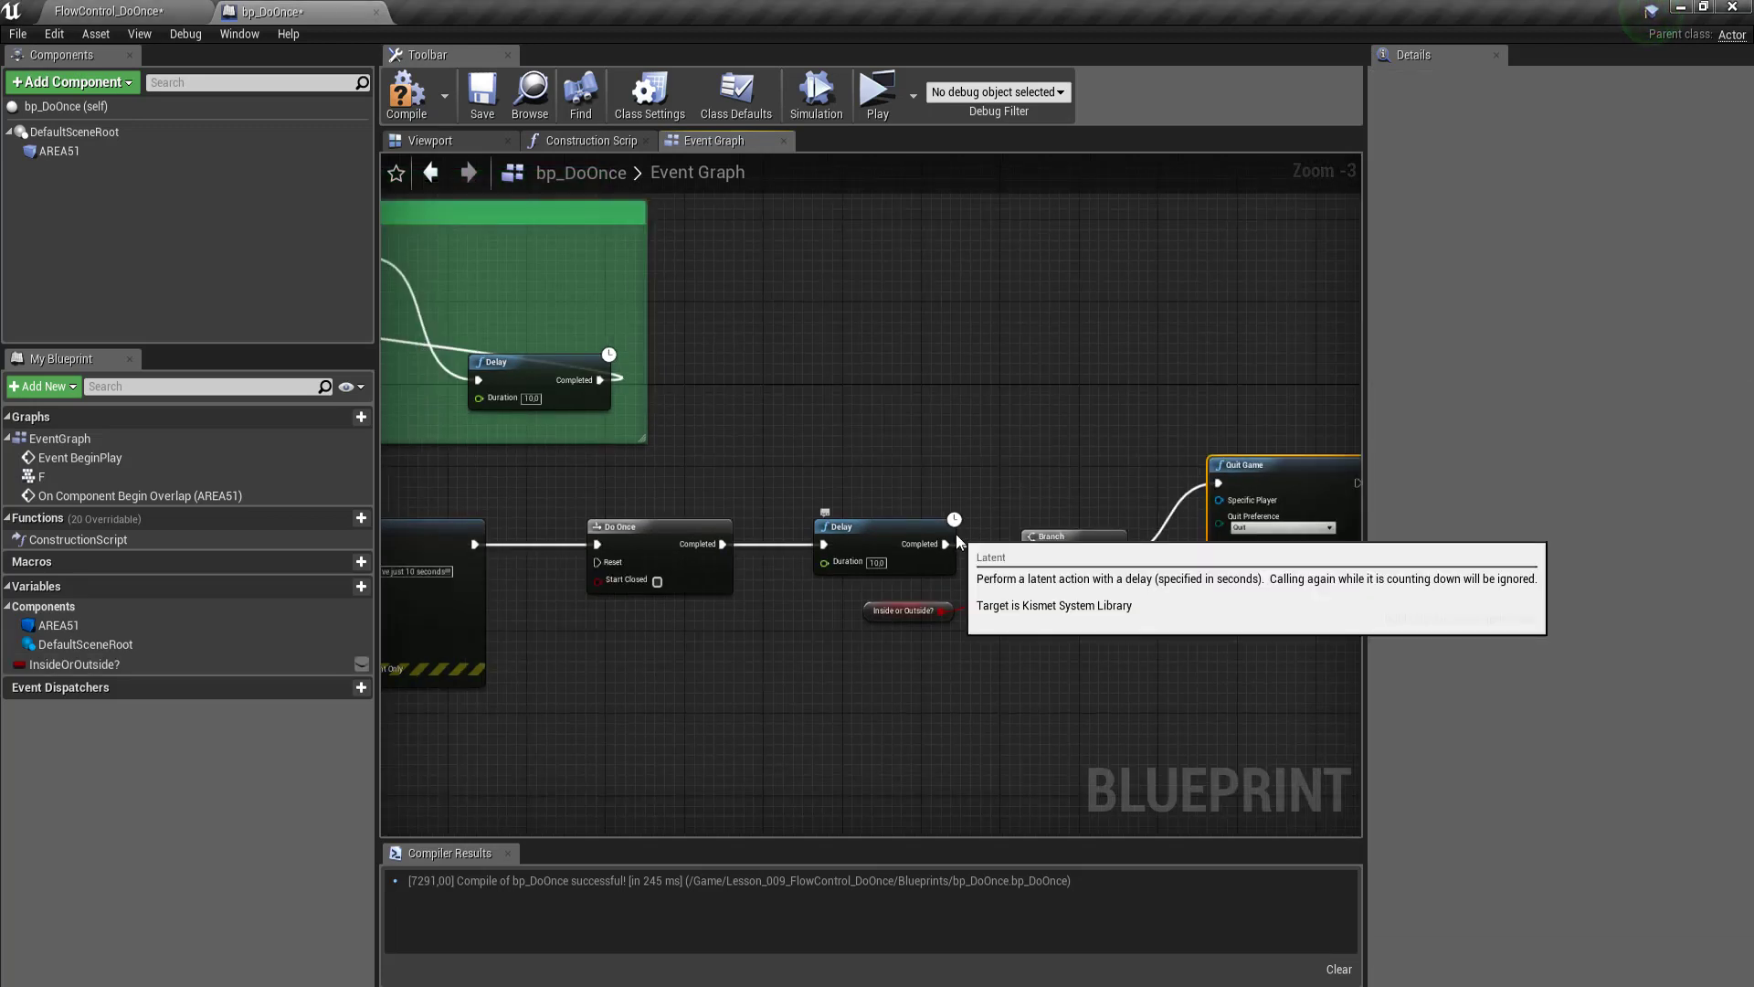
scroll(916, 533, "down", 1)
scroll(1049, 574, "up", 1)
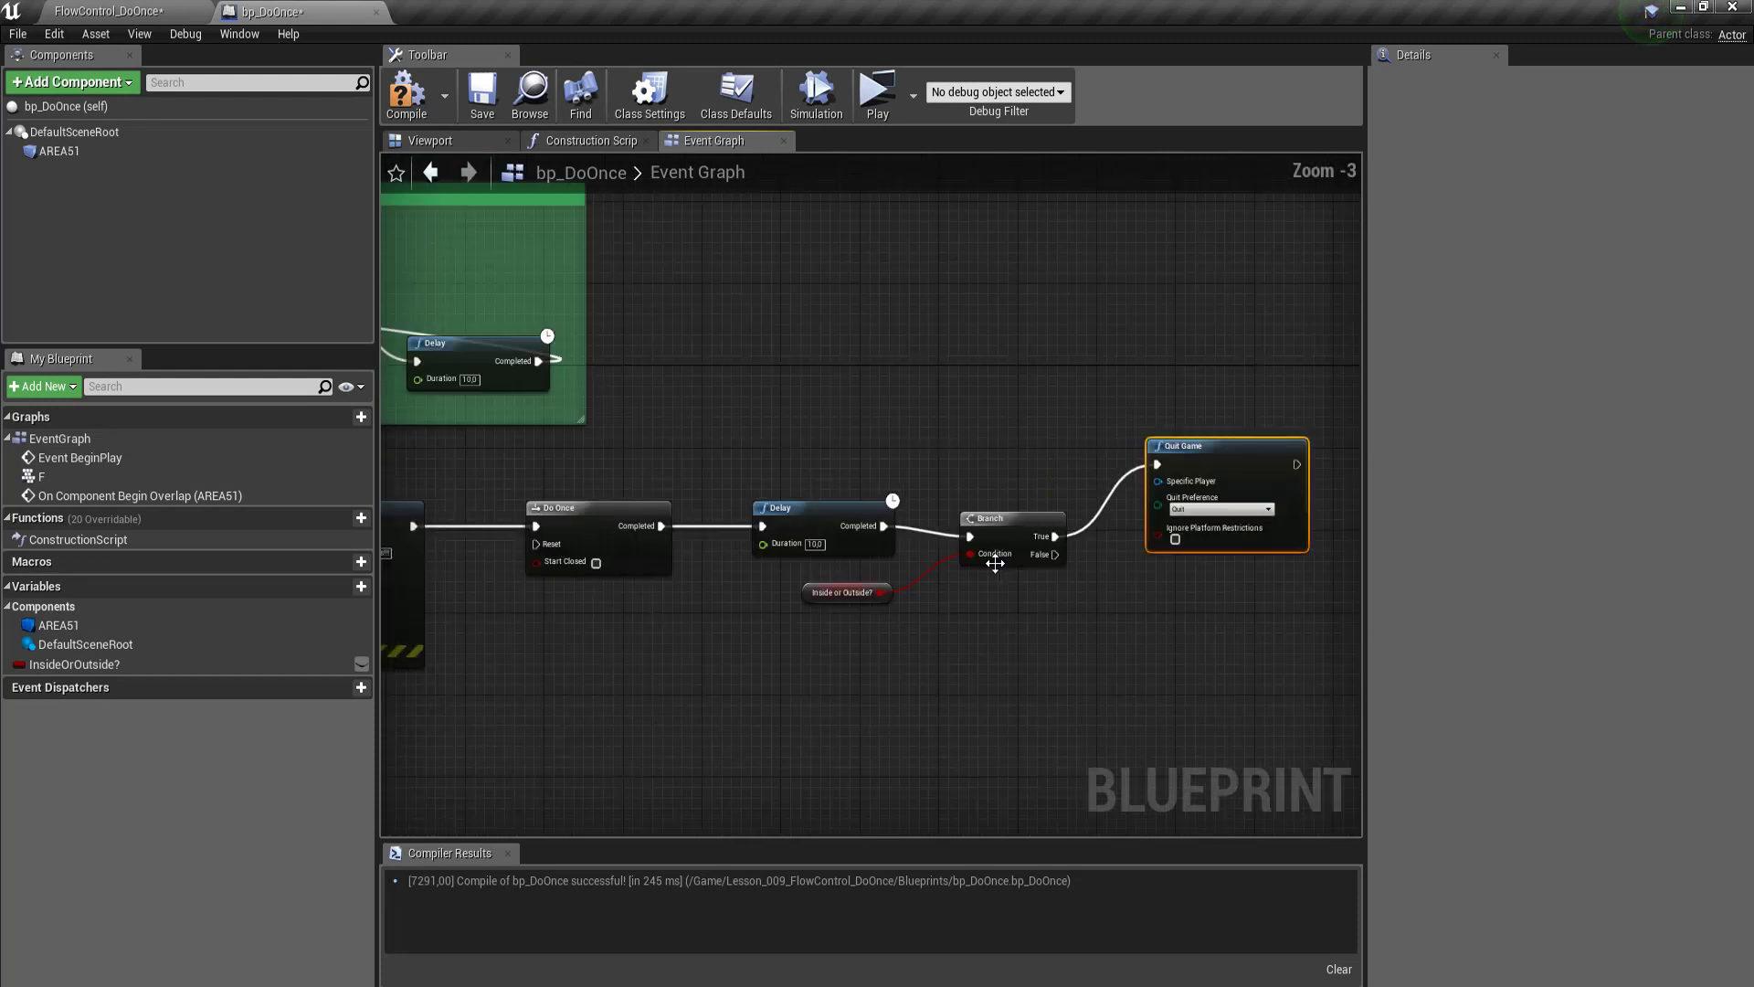
Step: Wire the Branch's False output back to the Do Once Reset pin
mouse_move(1057, 554)
left_mouse_down()
mouse_move(545, 798)
mouse_move(539, 419)
left_mouse_up()
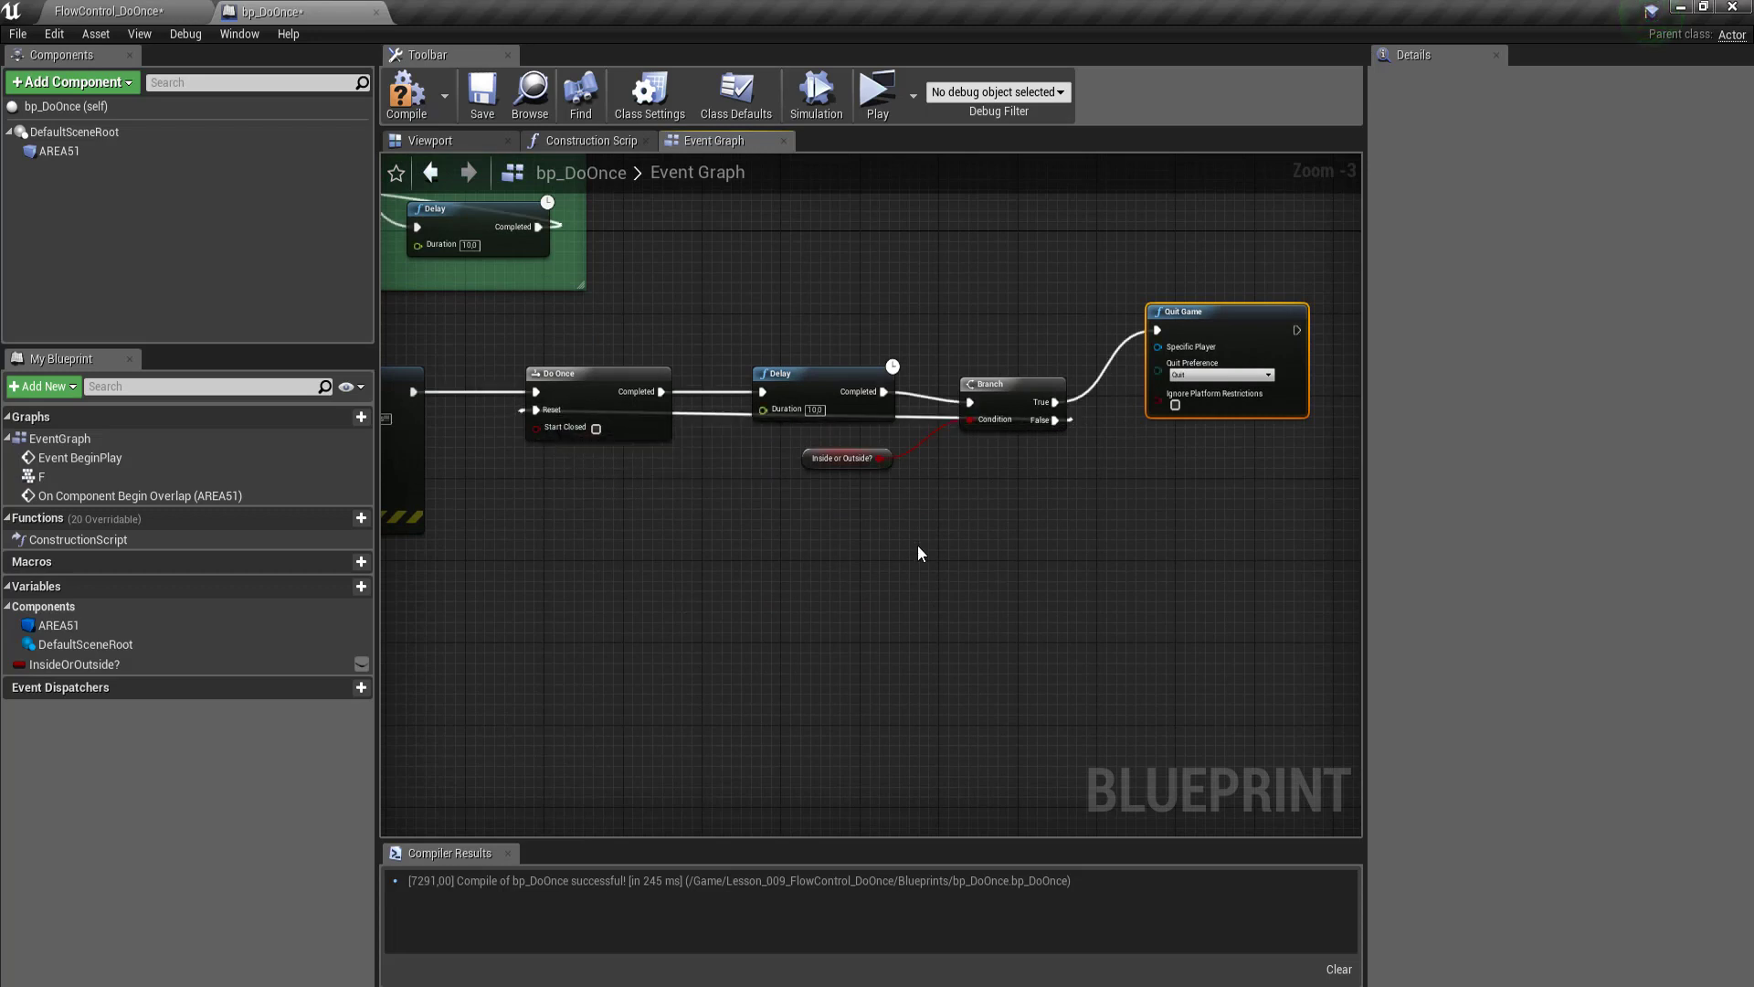
scroll(917, 545, "down", 2)
scroll(1025, 561, "up", 1)
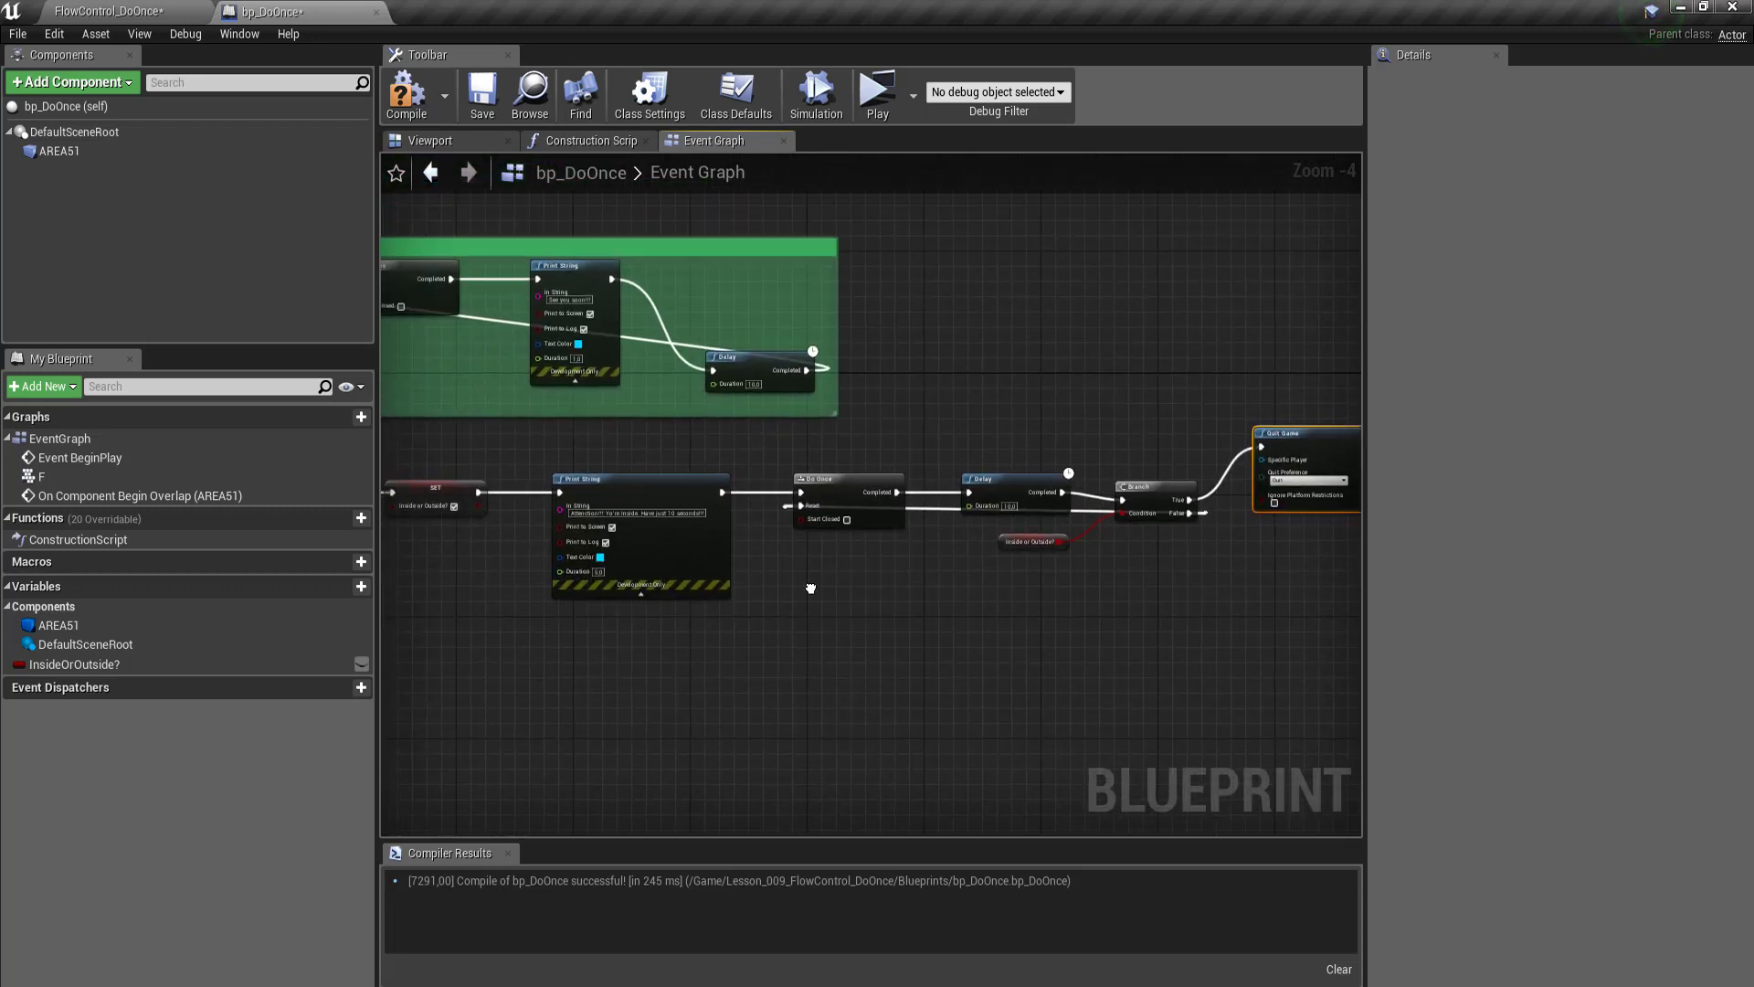
scroll(767, 477, "up", 4)
scroll(768, 475, "down", 4)
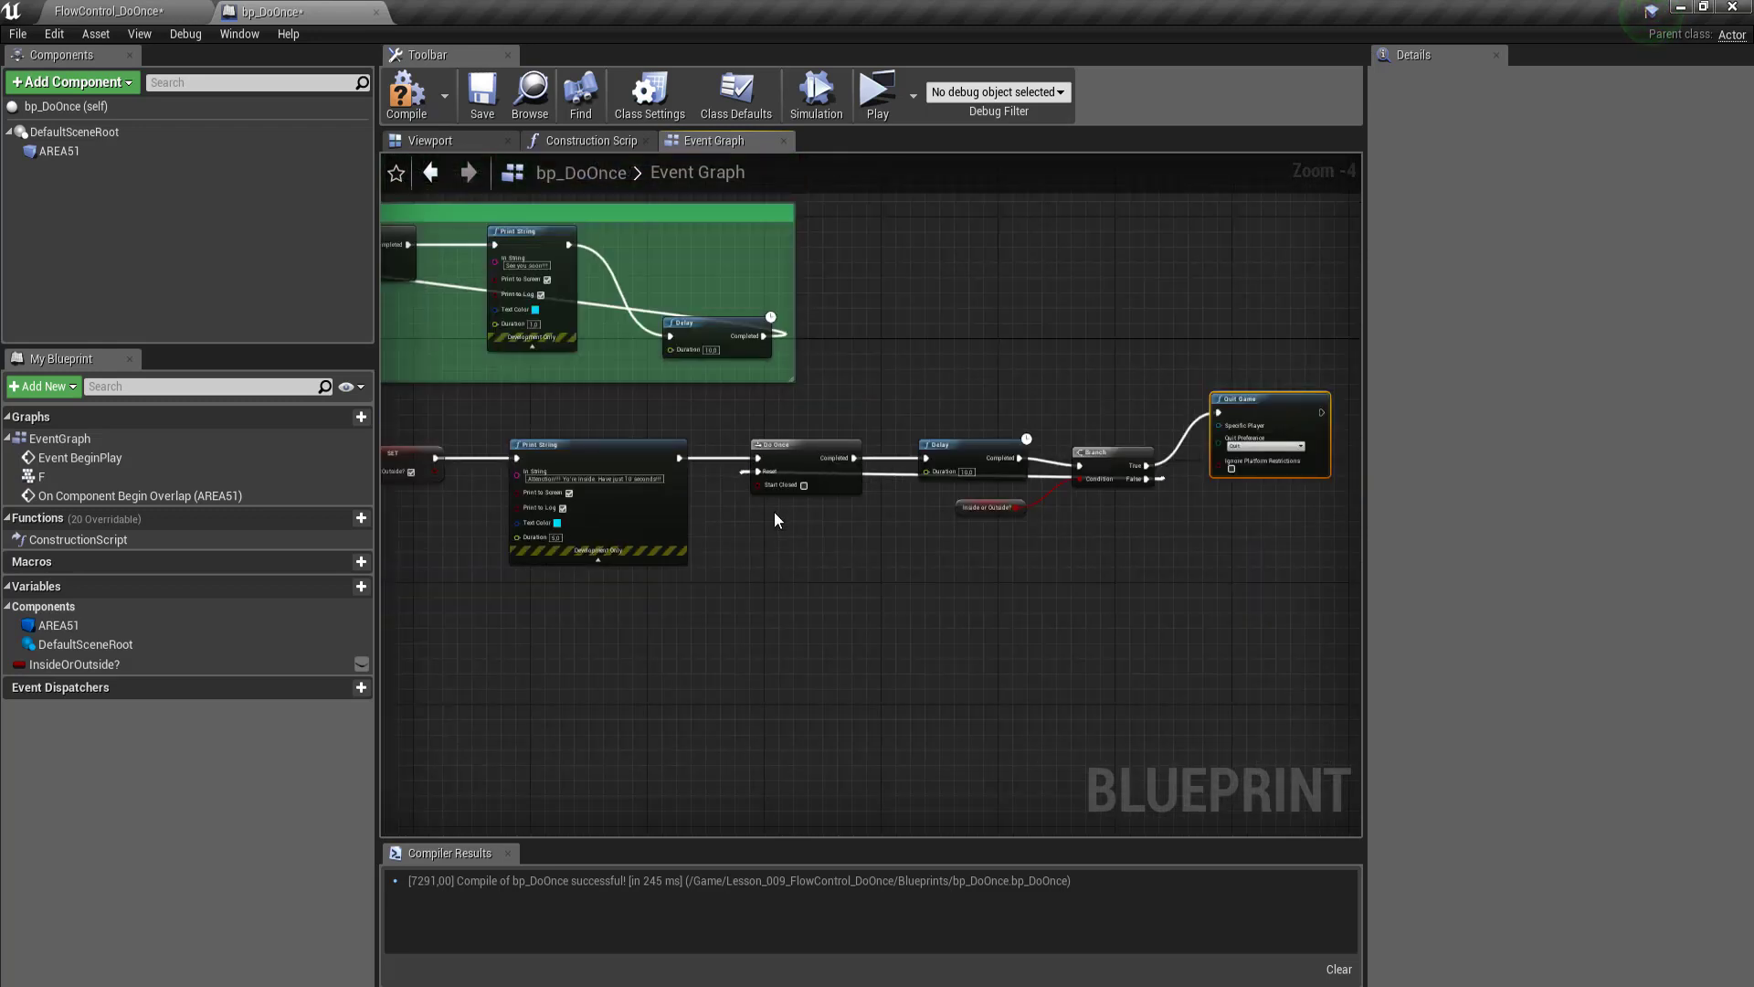
right_click_drag(755, 574, 799, 545)
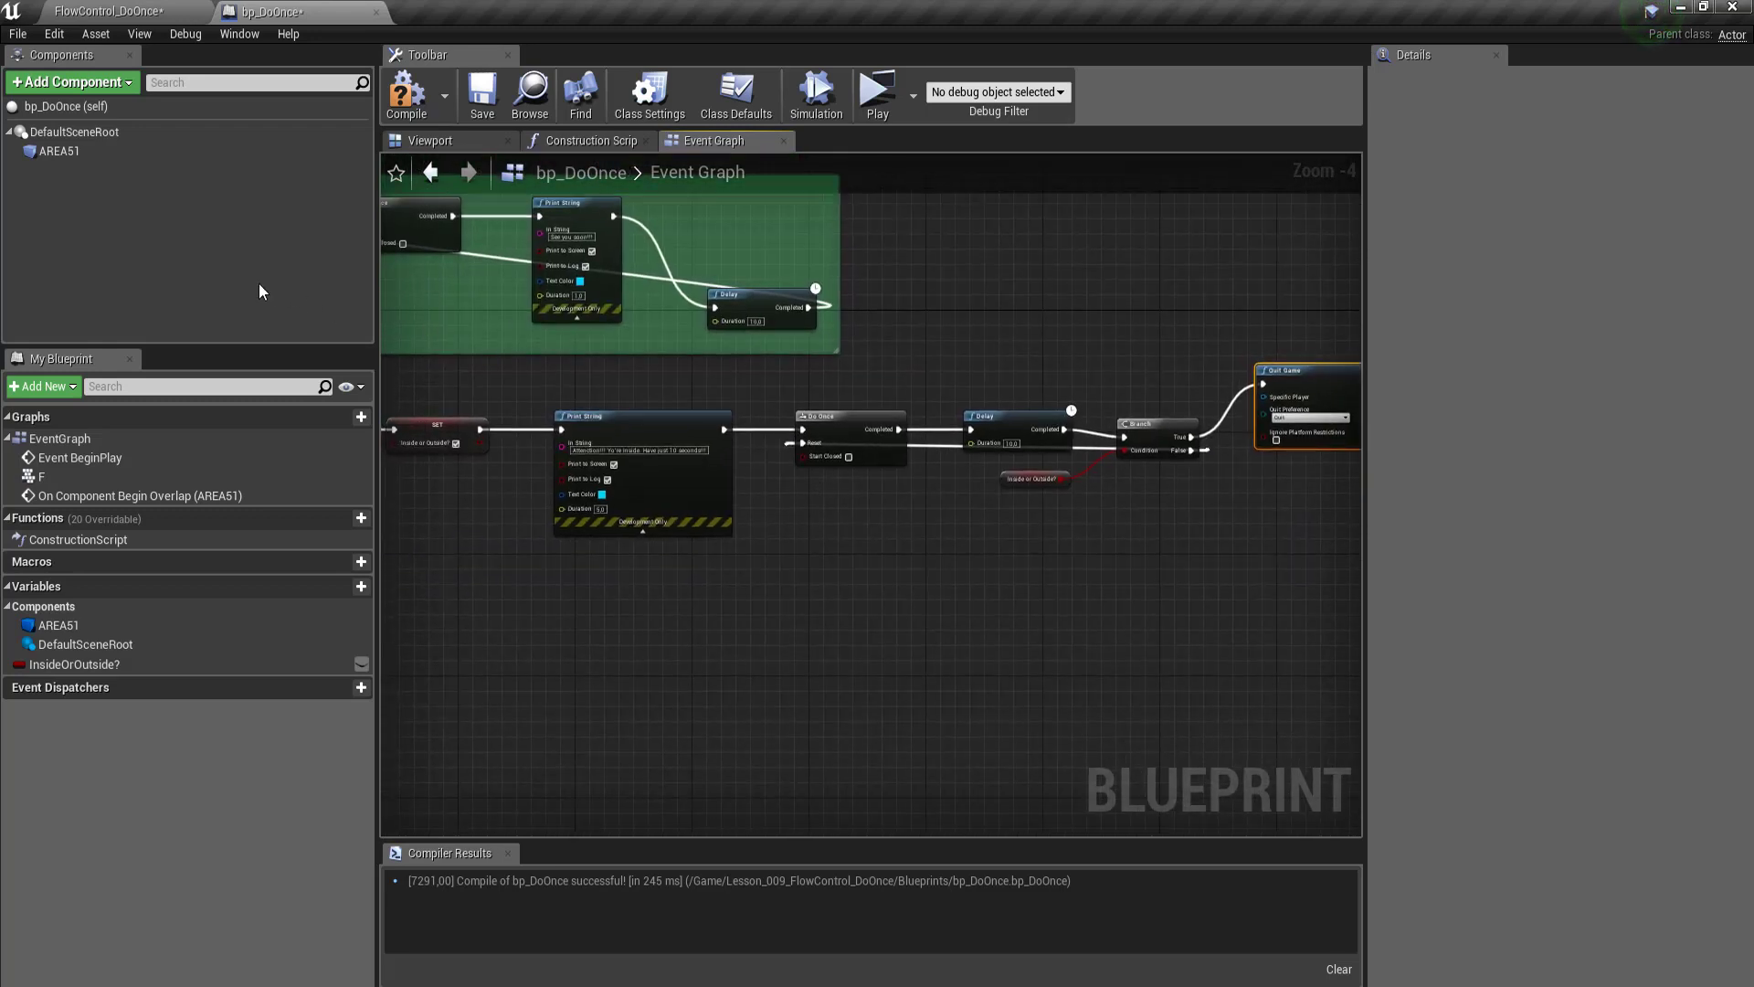
Step: Add an On Component End Overlap event for AREA51 from its Details Events section
left_click(60, 151)
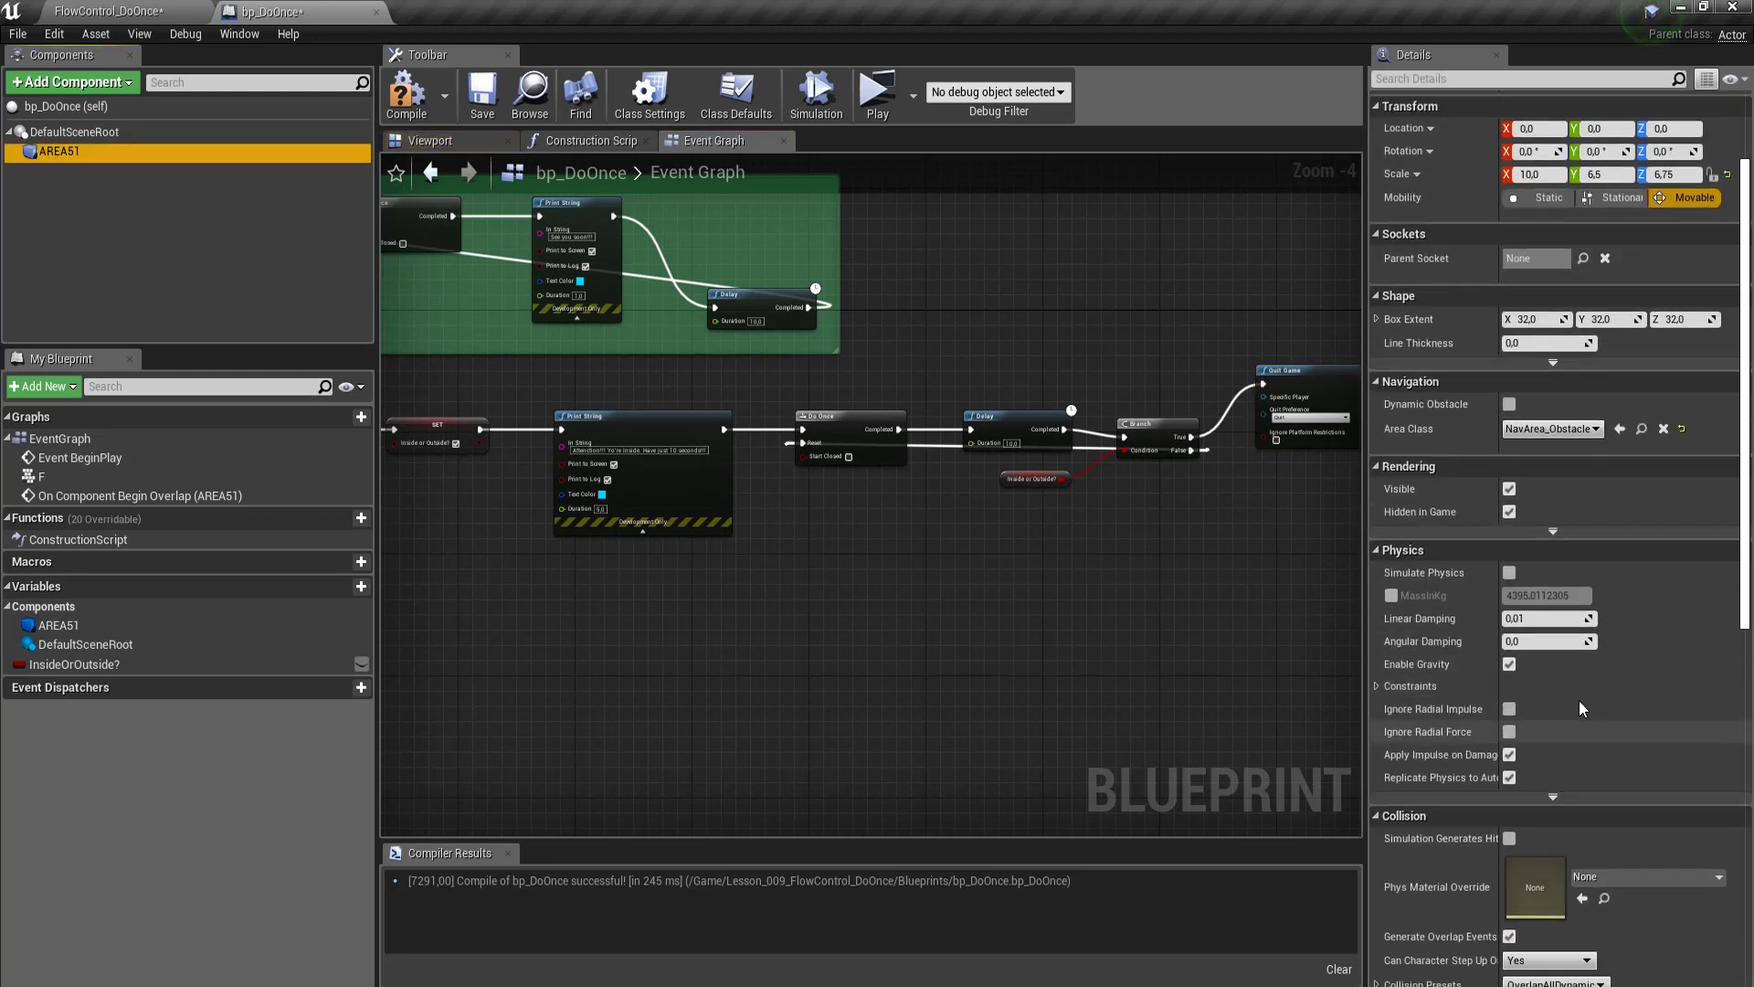
scroll(1579, 699, "down", 3)
scroll(1605, 740, "down", 3)
scroll(1605, 740, "down", 3)
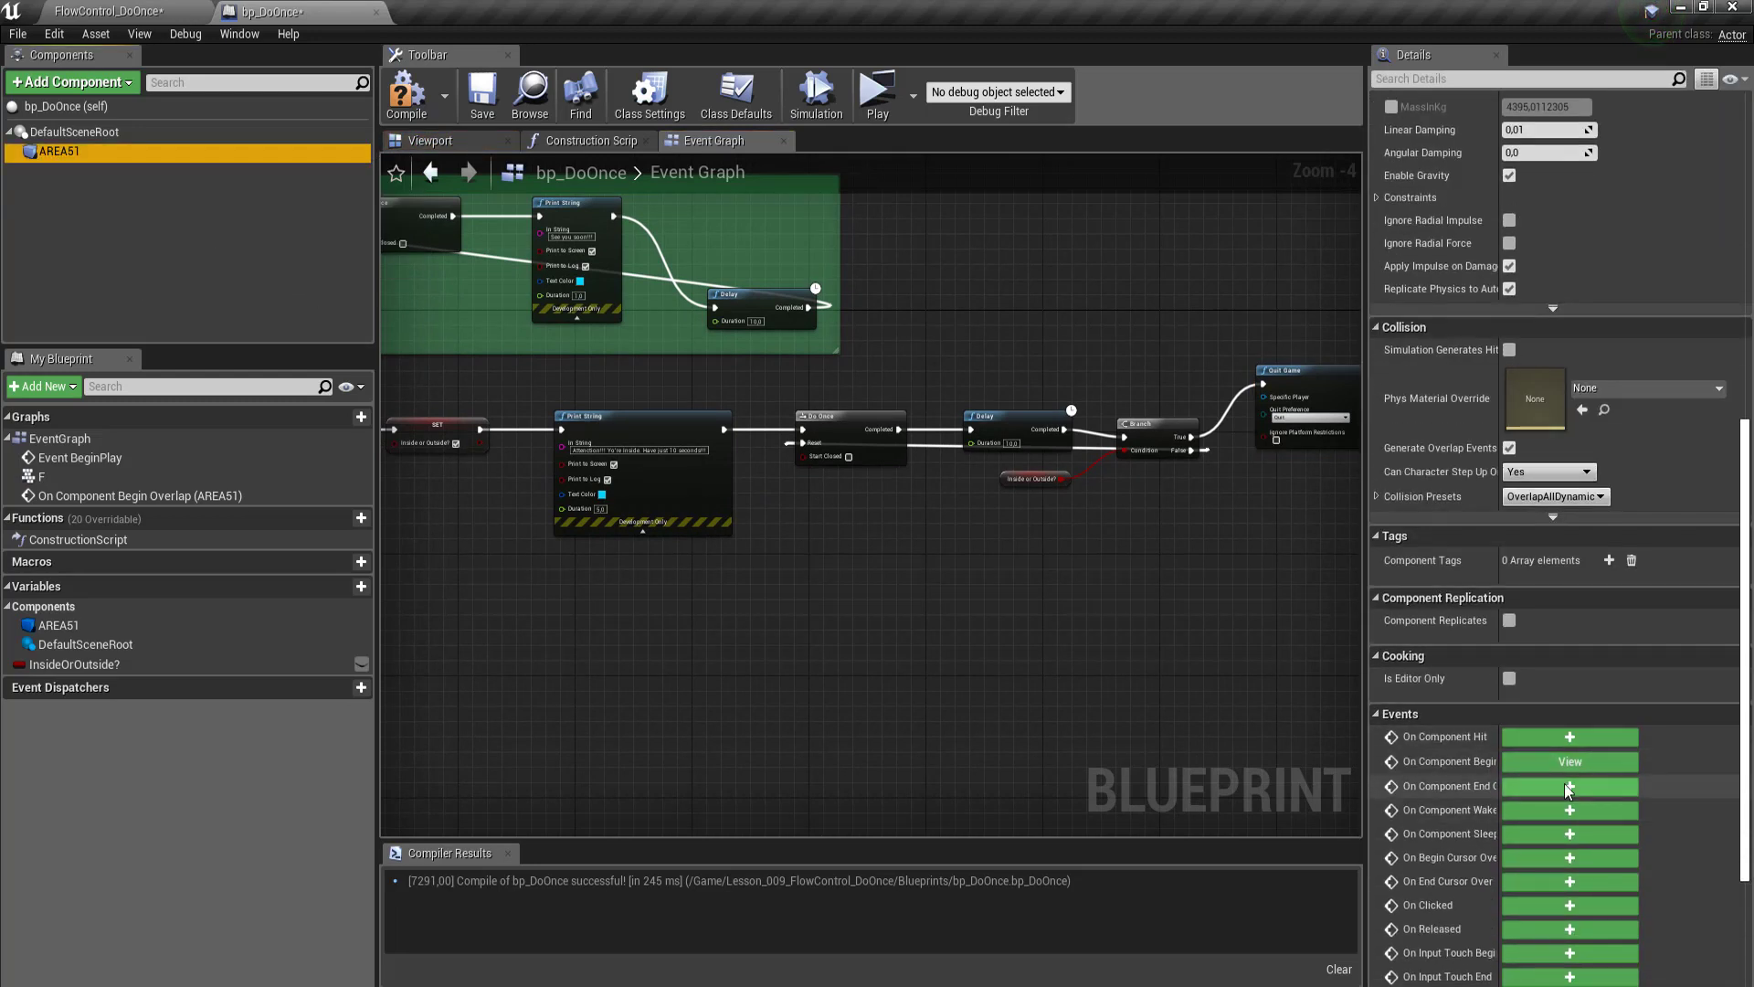
left_click(1564, 782)
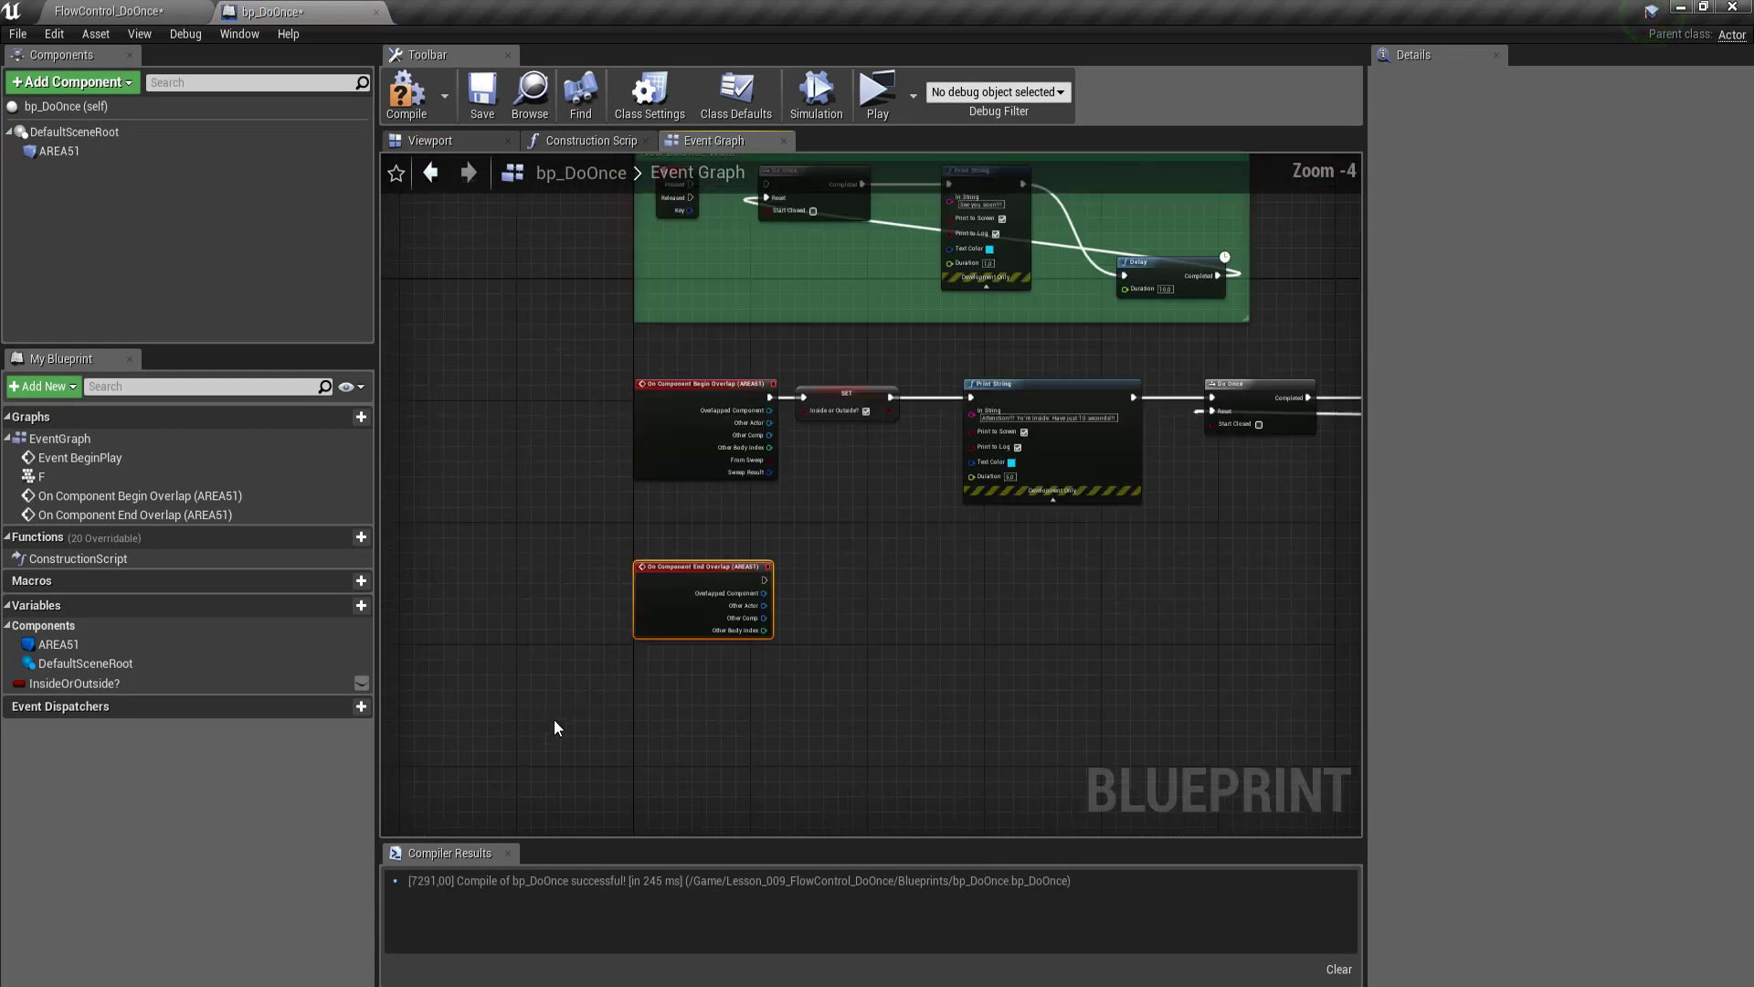
scroll(645, 676, "up", 4)
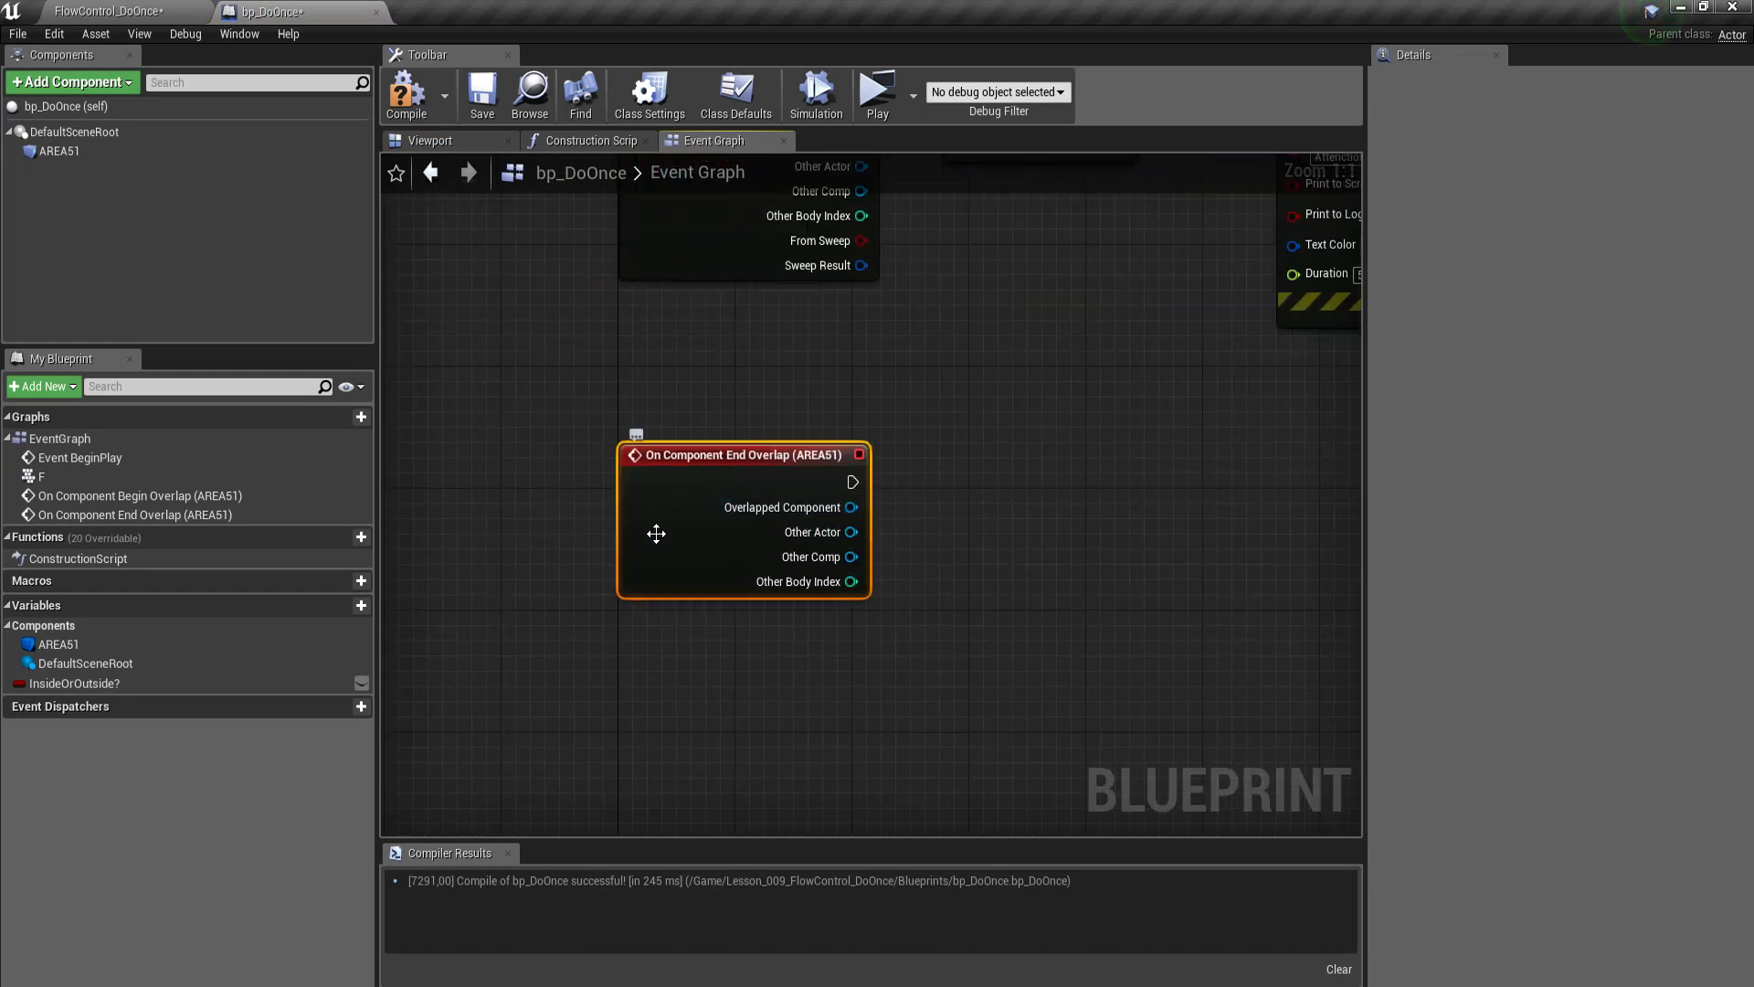
scroll(656, 533, "down", 3)
scroll(835, 493, "up", 2)
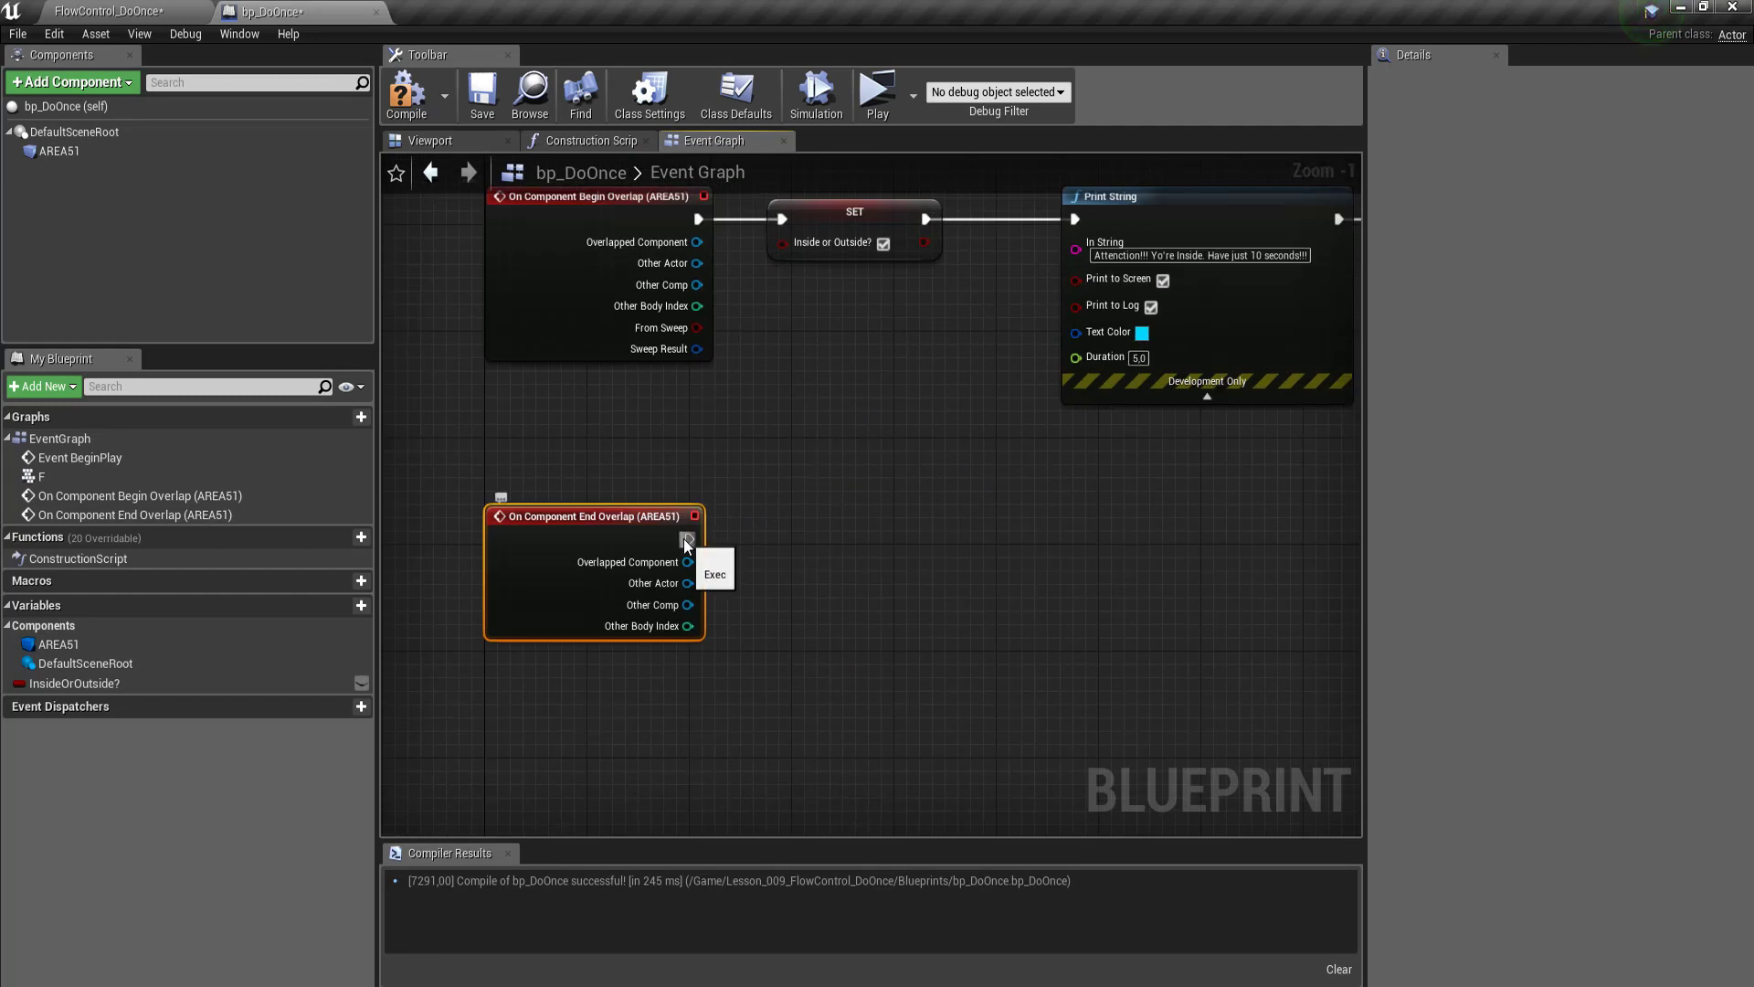
Step: Add a Print String after End Overlap reading 'Well Done!!! You're Outside!!!'
left_click_drag(686, 542, 814, 537)
type("print")
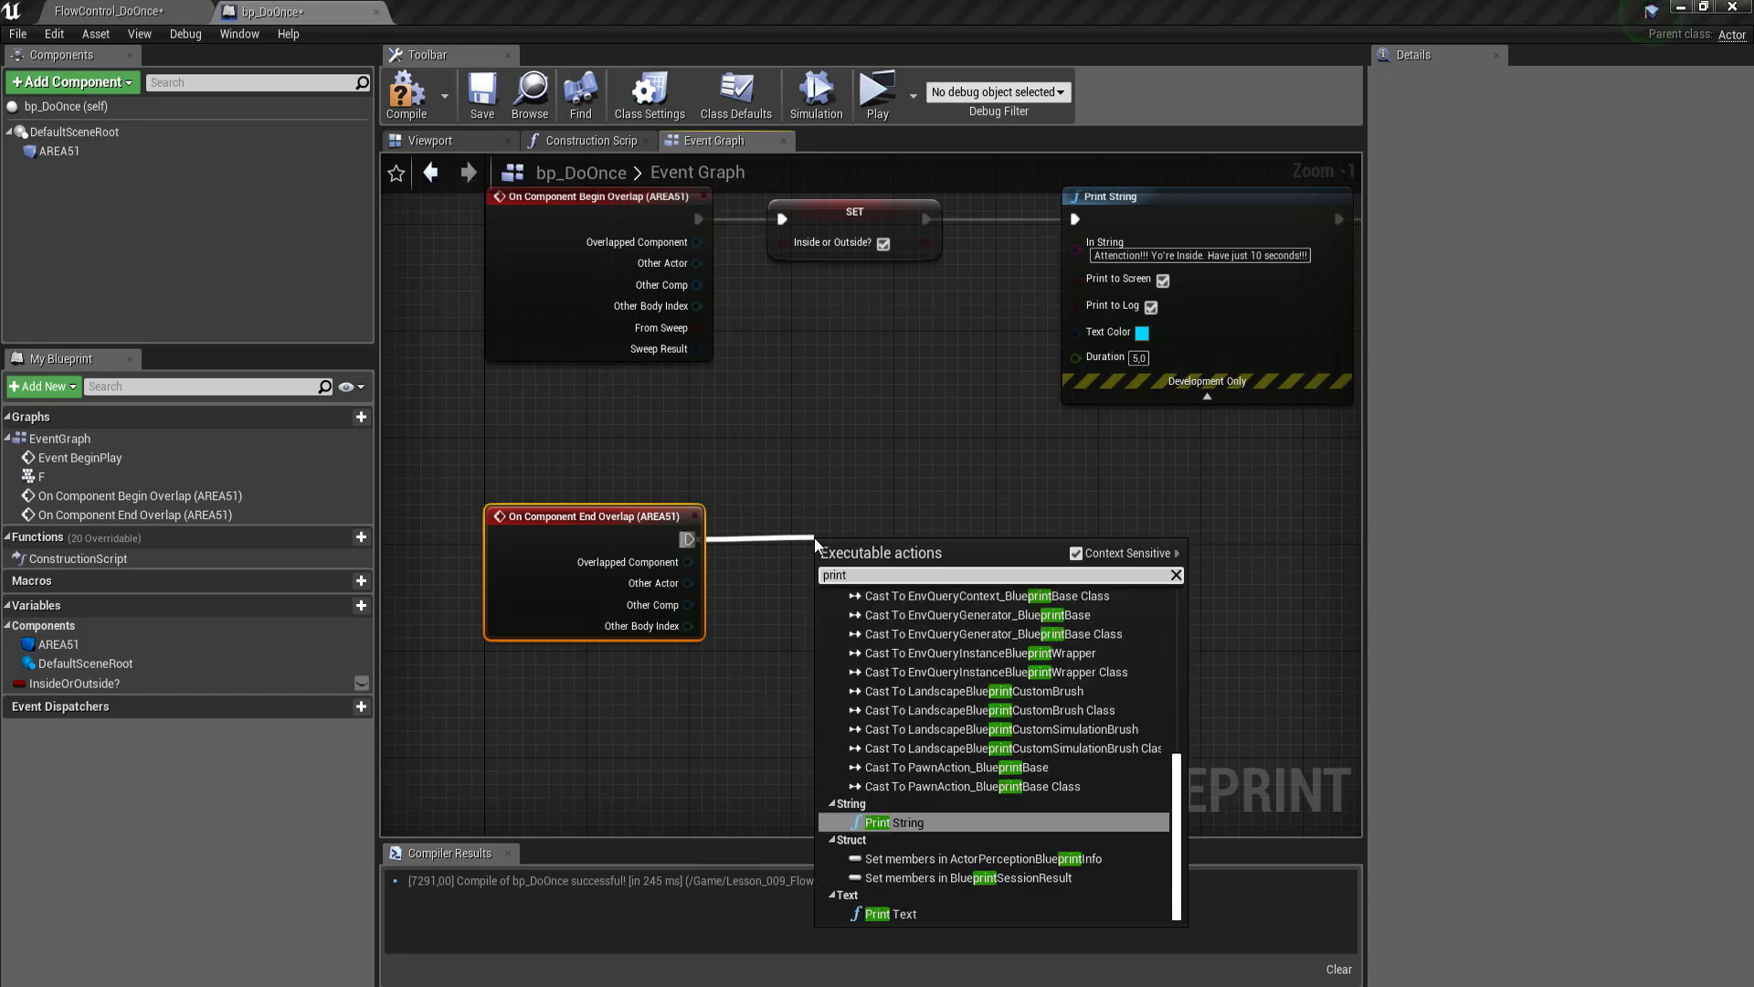
type("s")
key("Return")
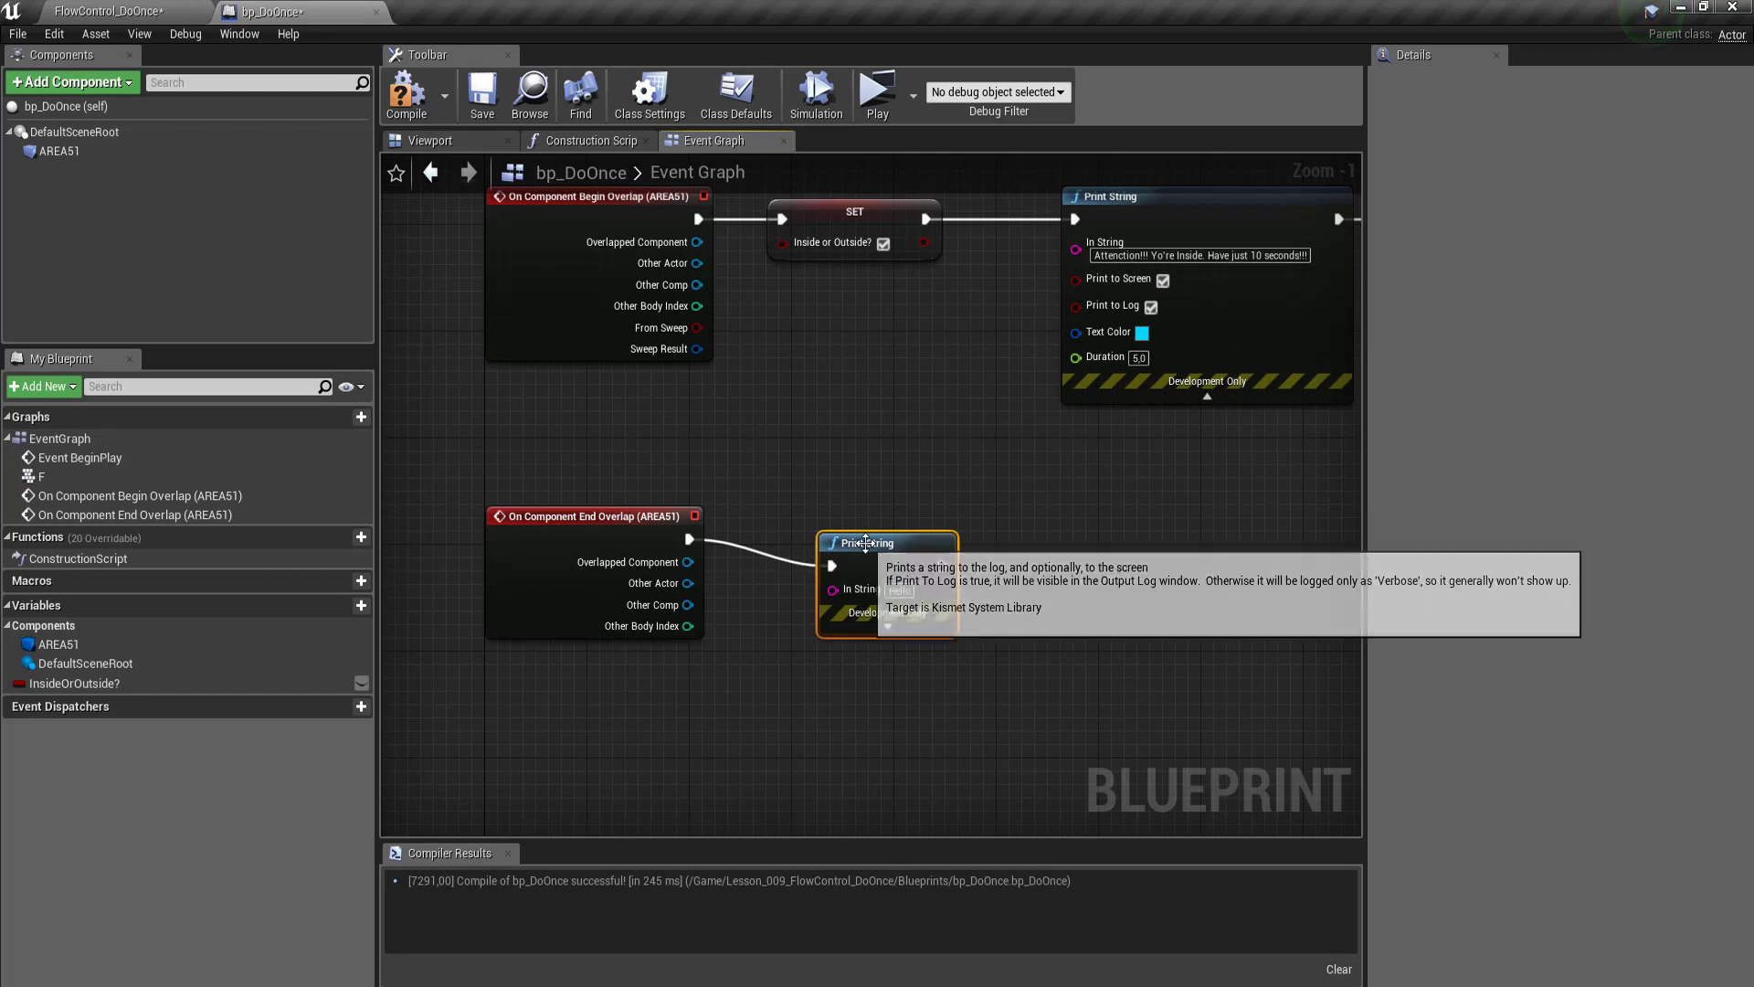
left_click_drag(863, 598, 875, 571)
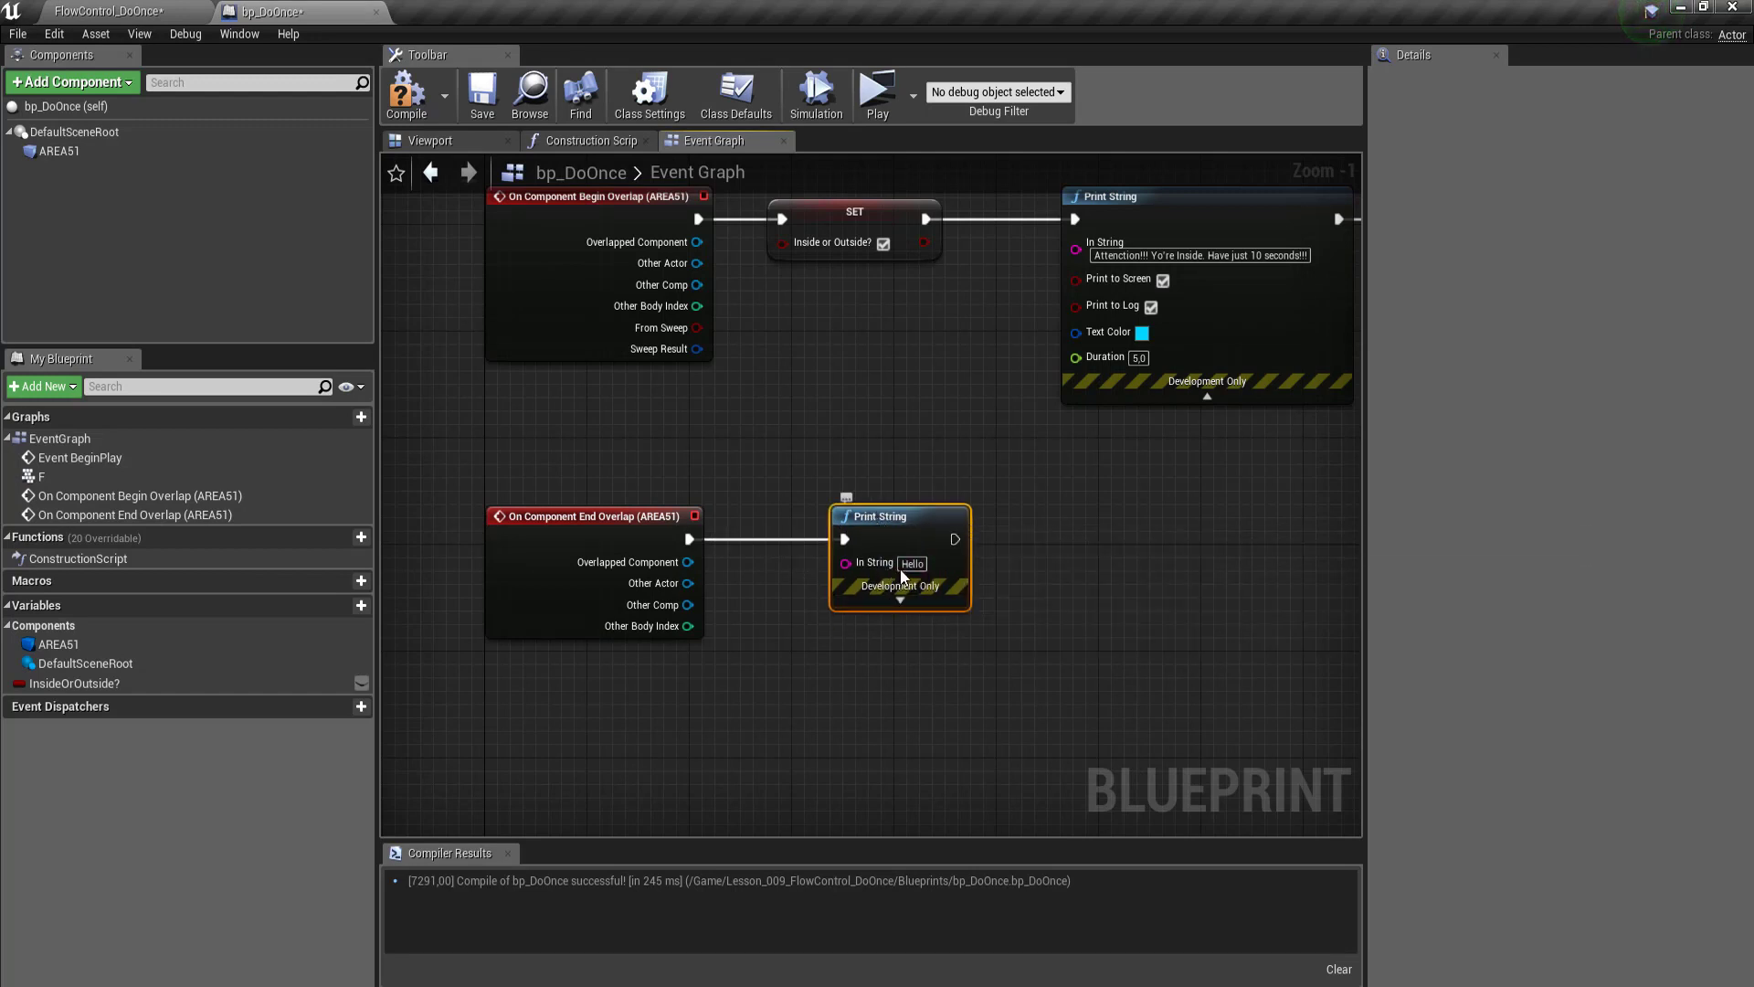
left_click(911, 563)
type("We")
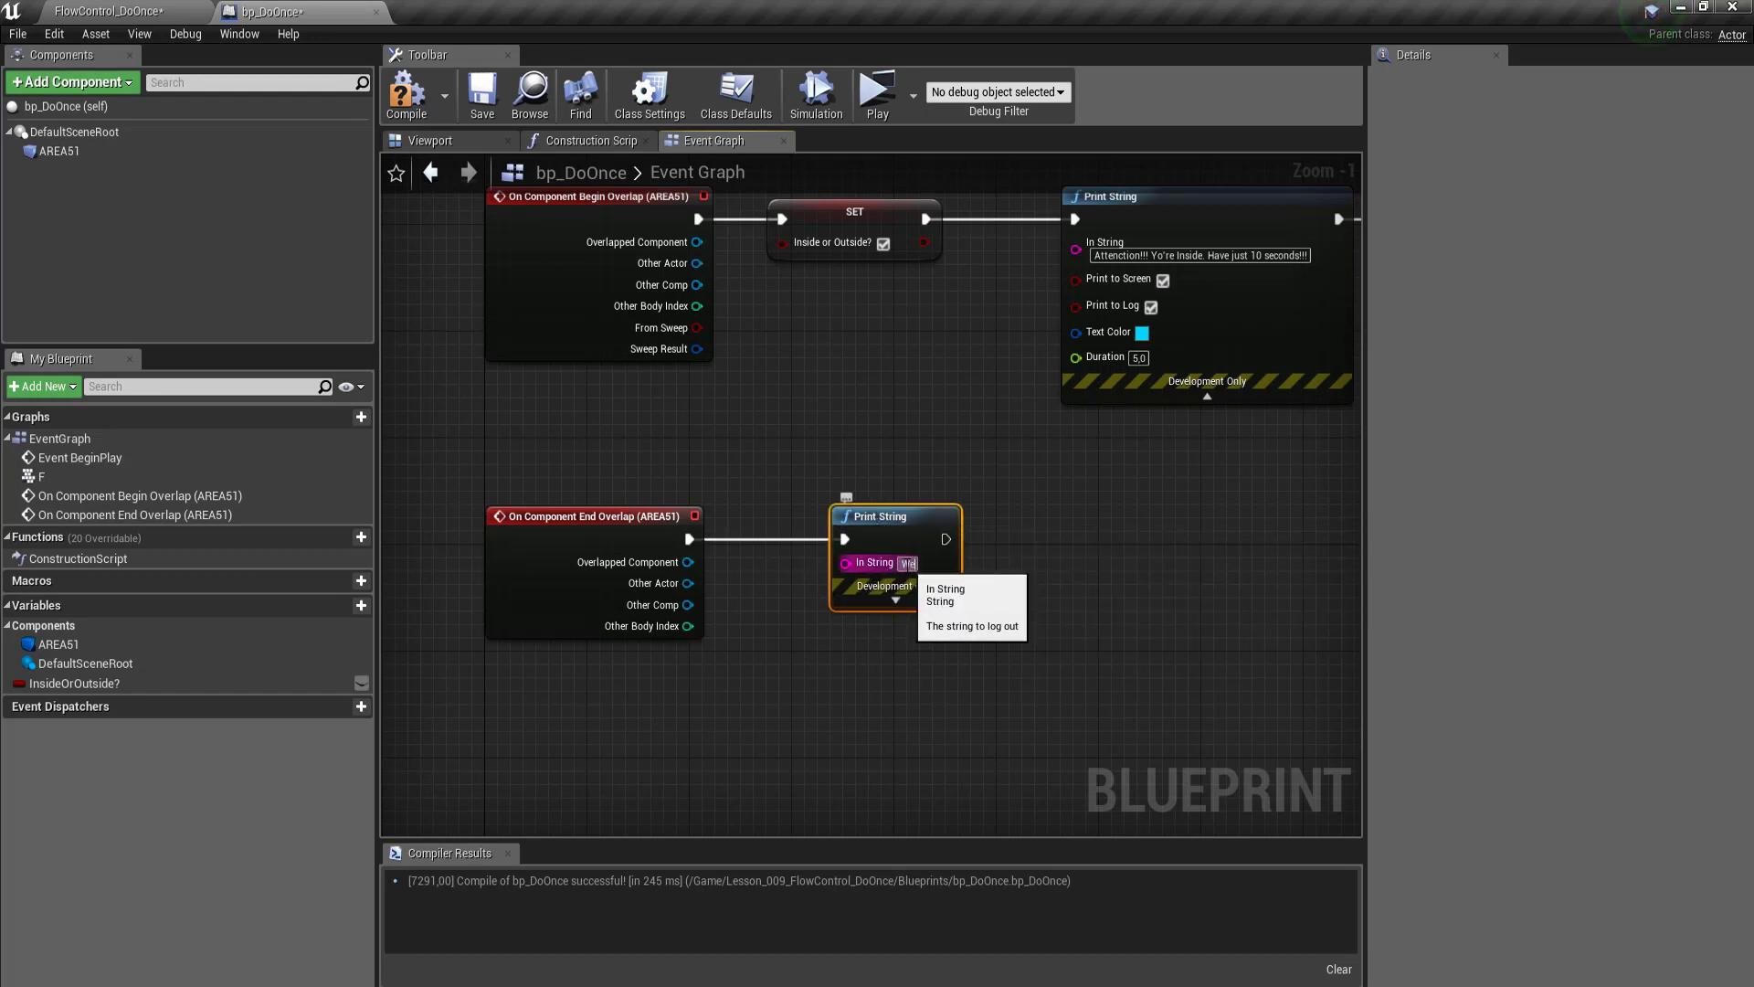
type("ll Don")
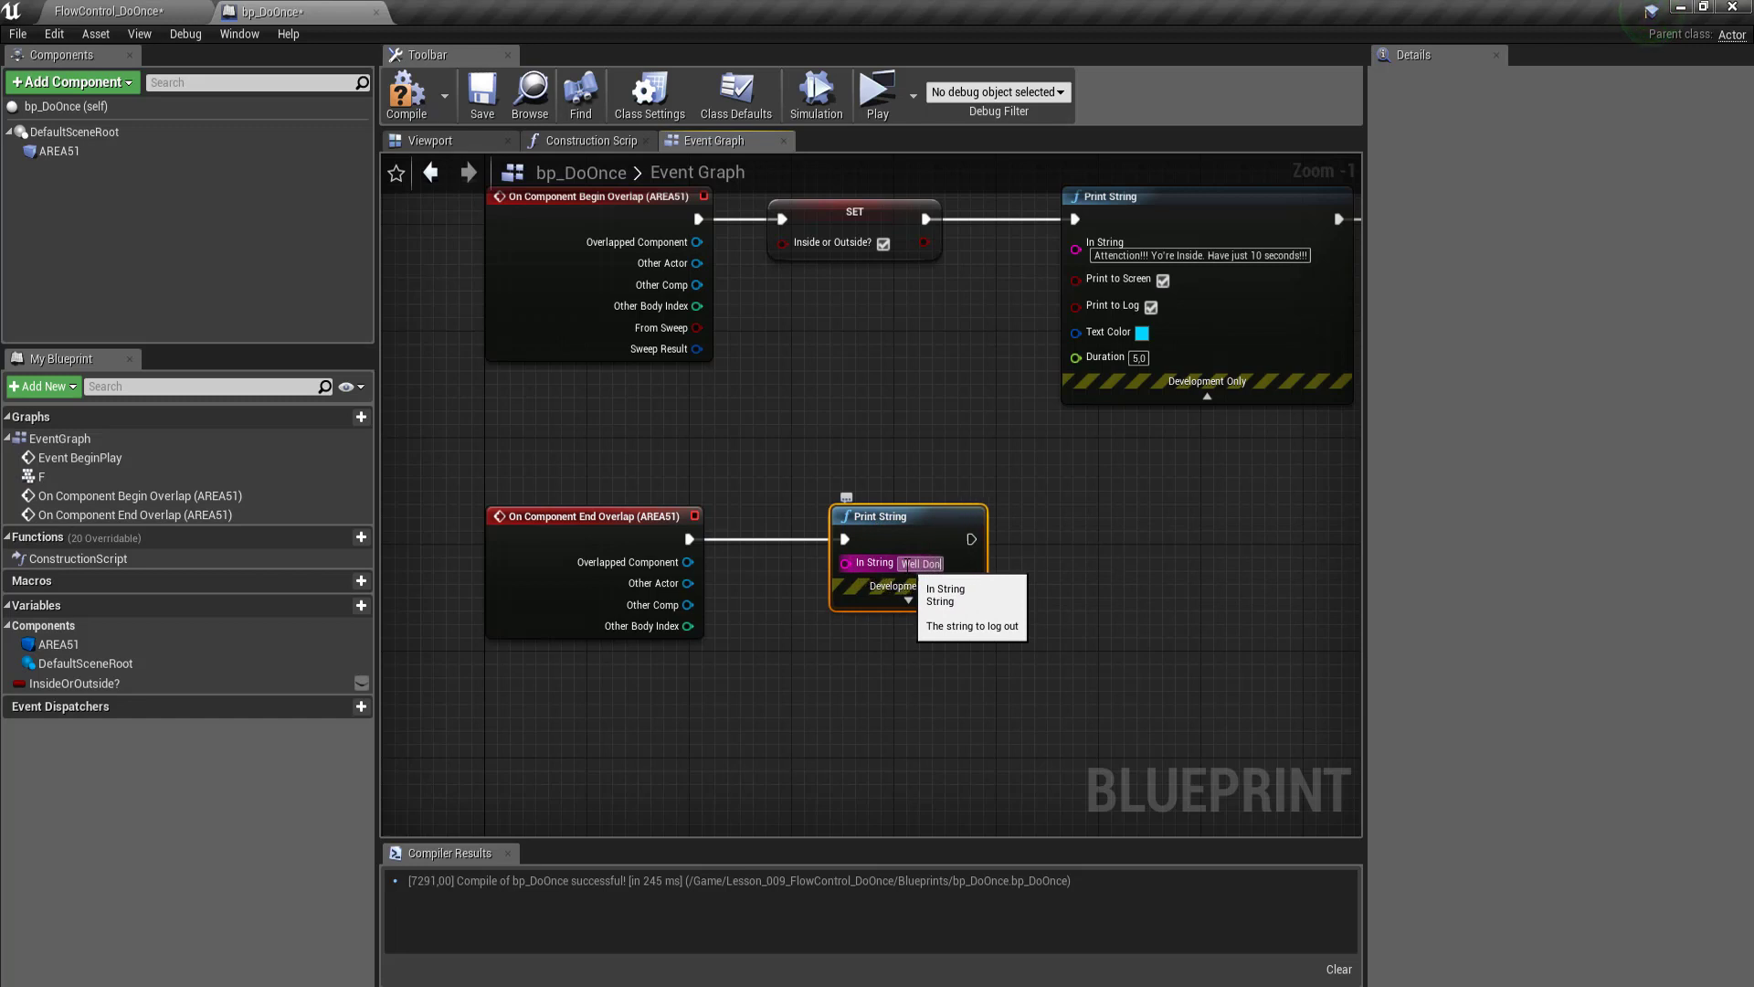
type("e!!! Yo")
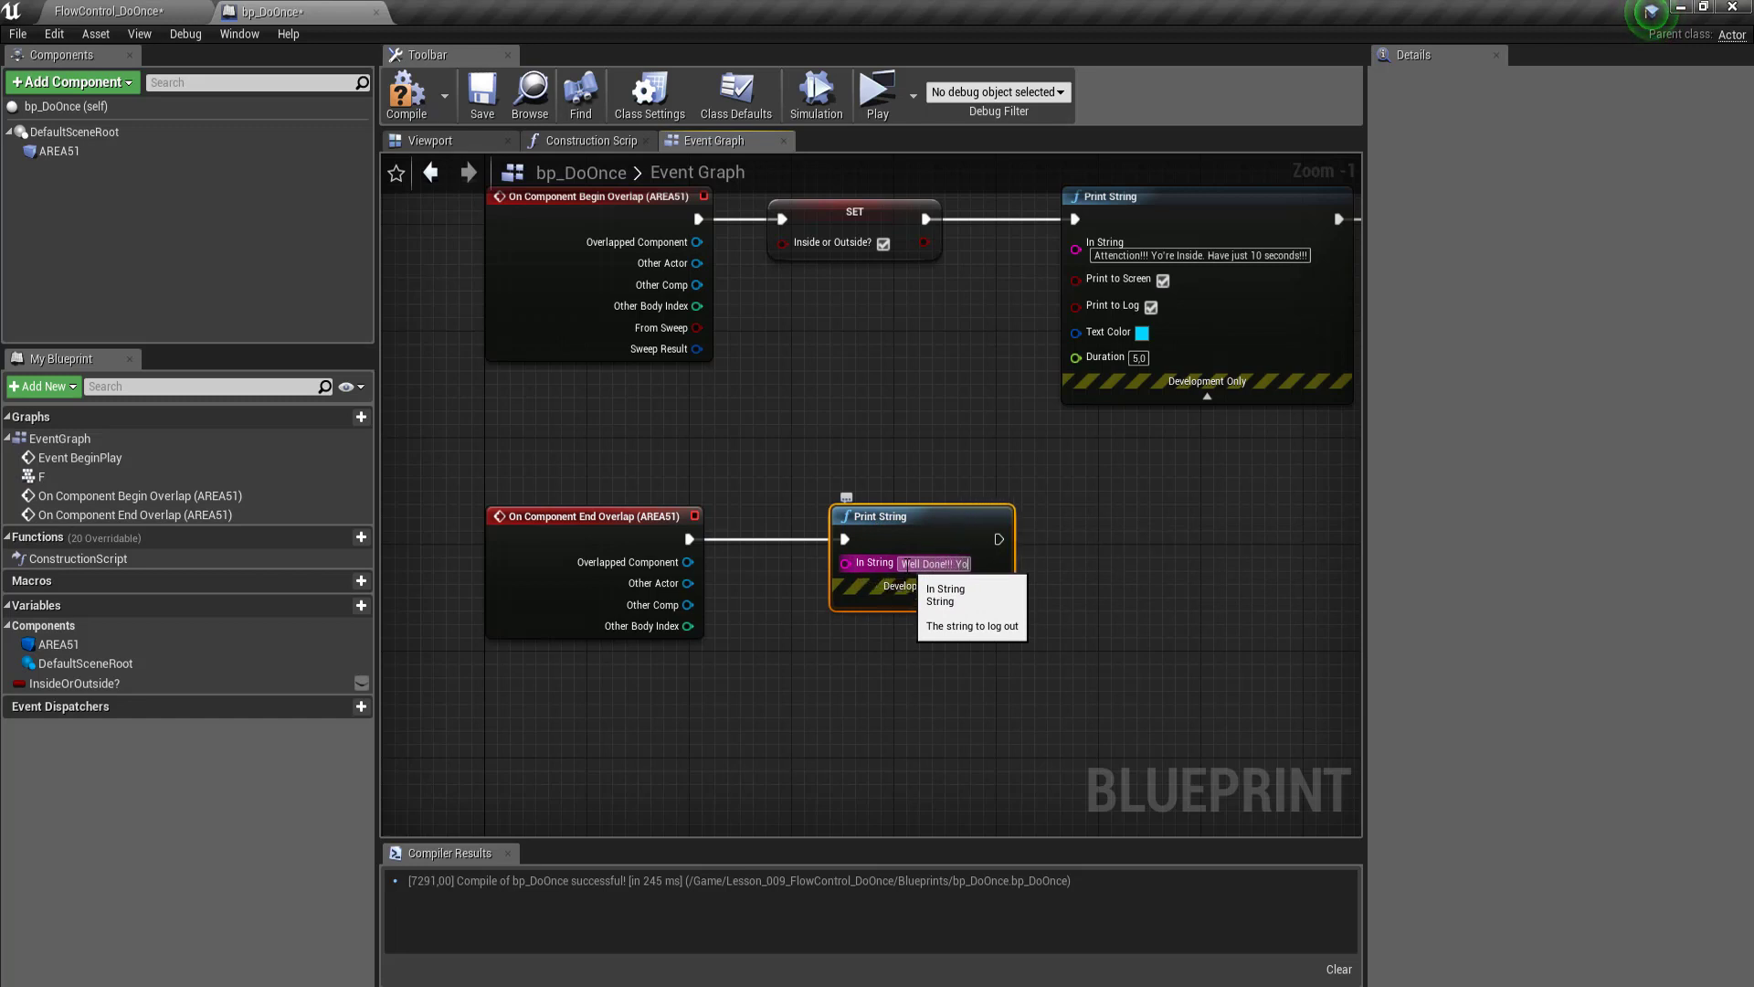
key("Return")
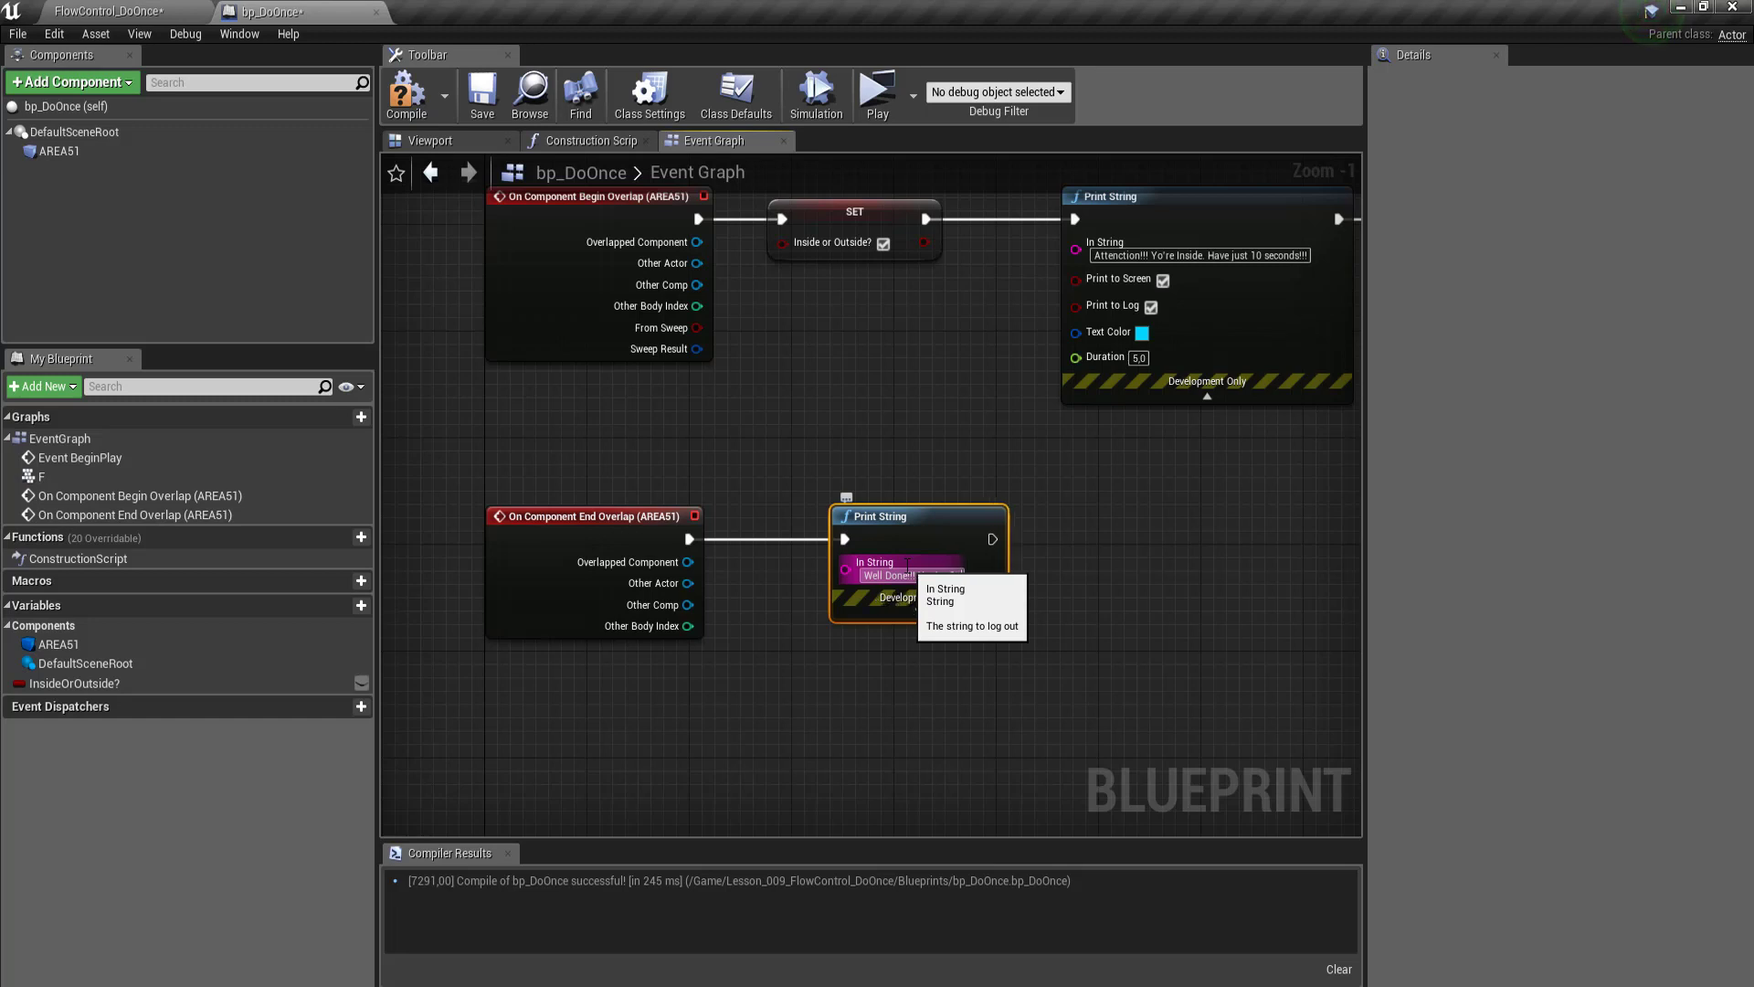
type("You're out")
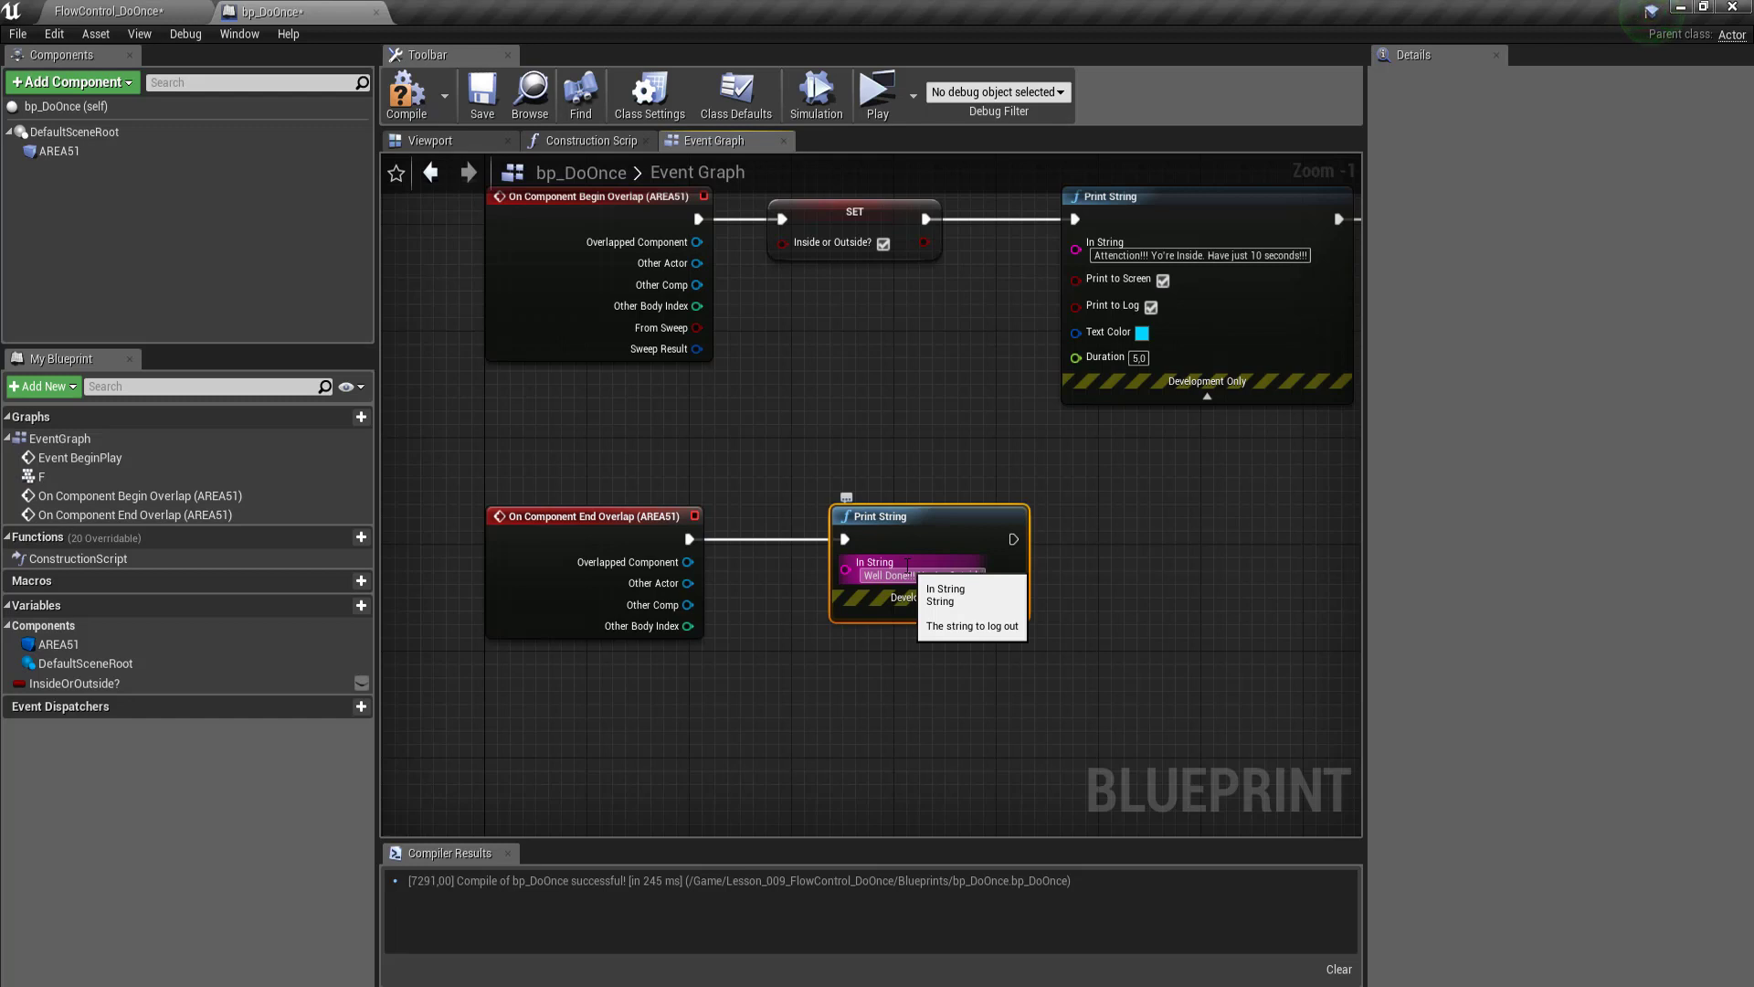
type("side!!!")
key("Return")
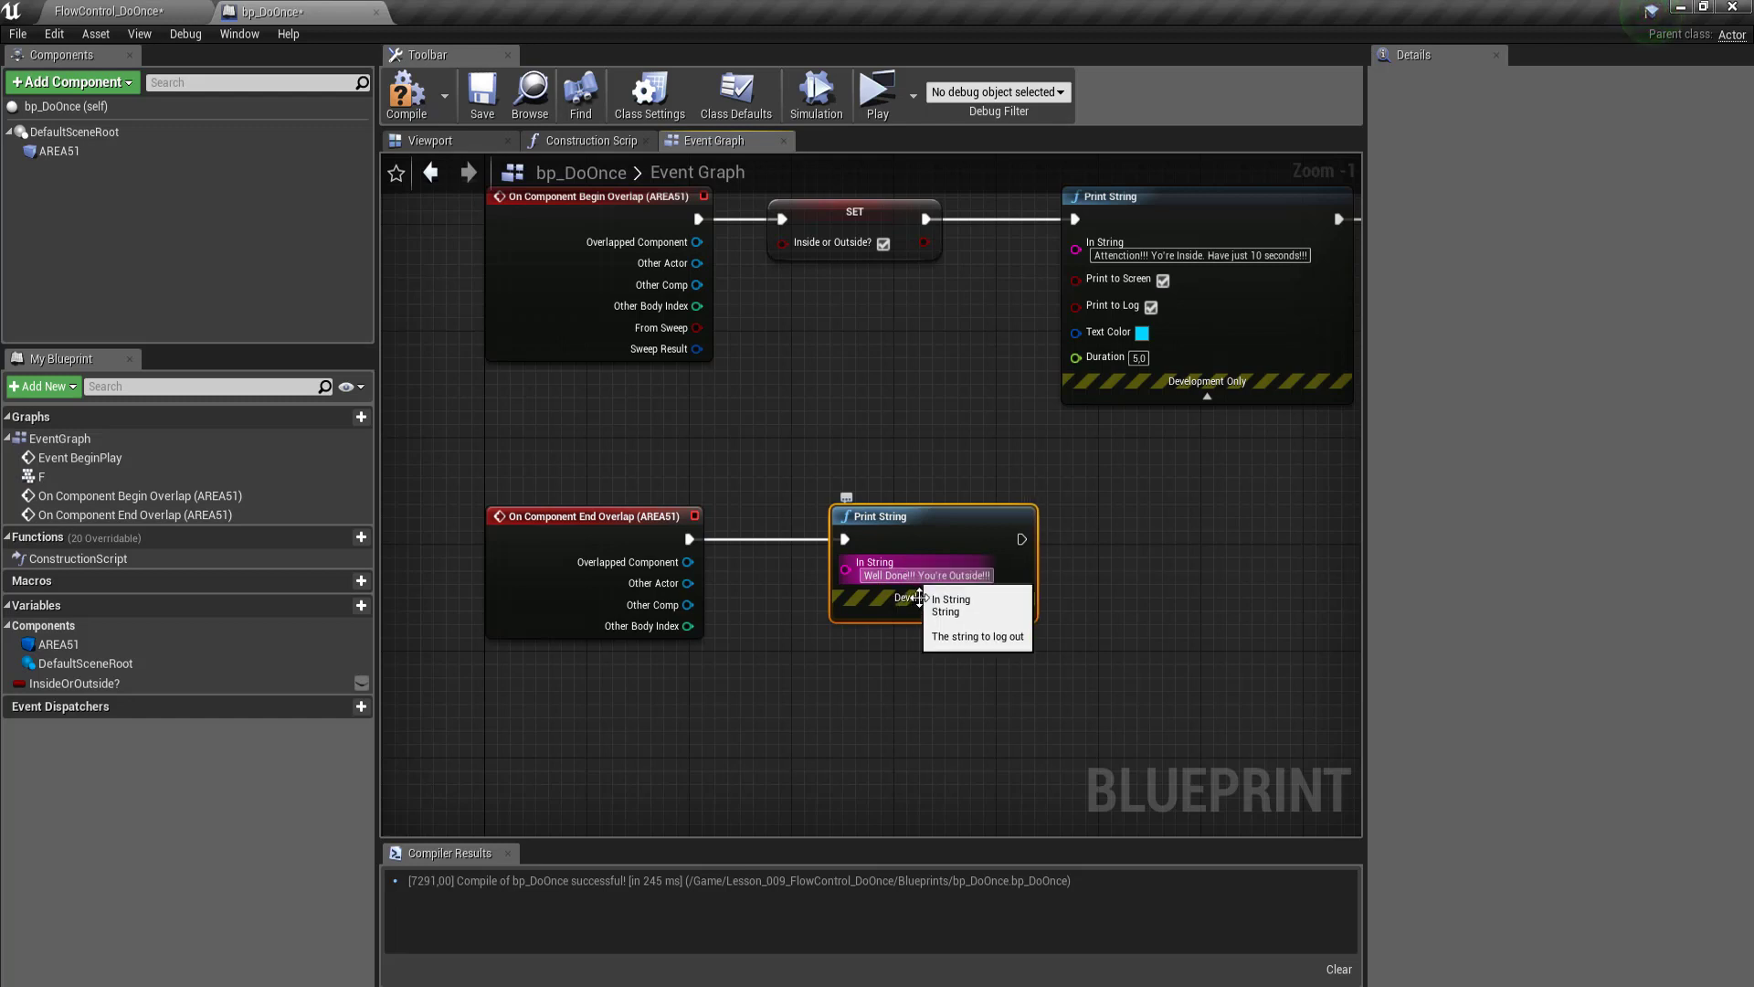
left_click(934, 614)
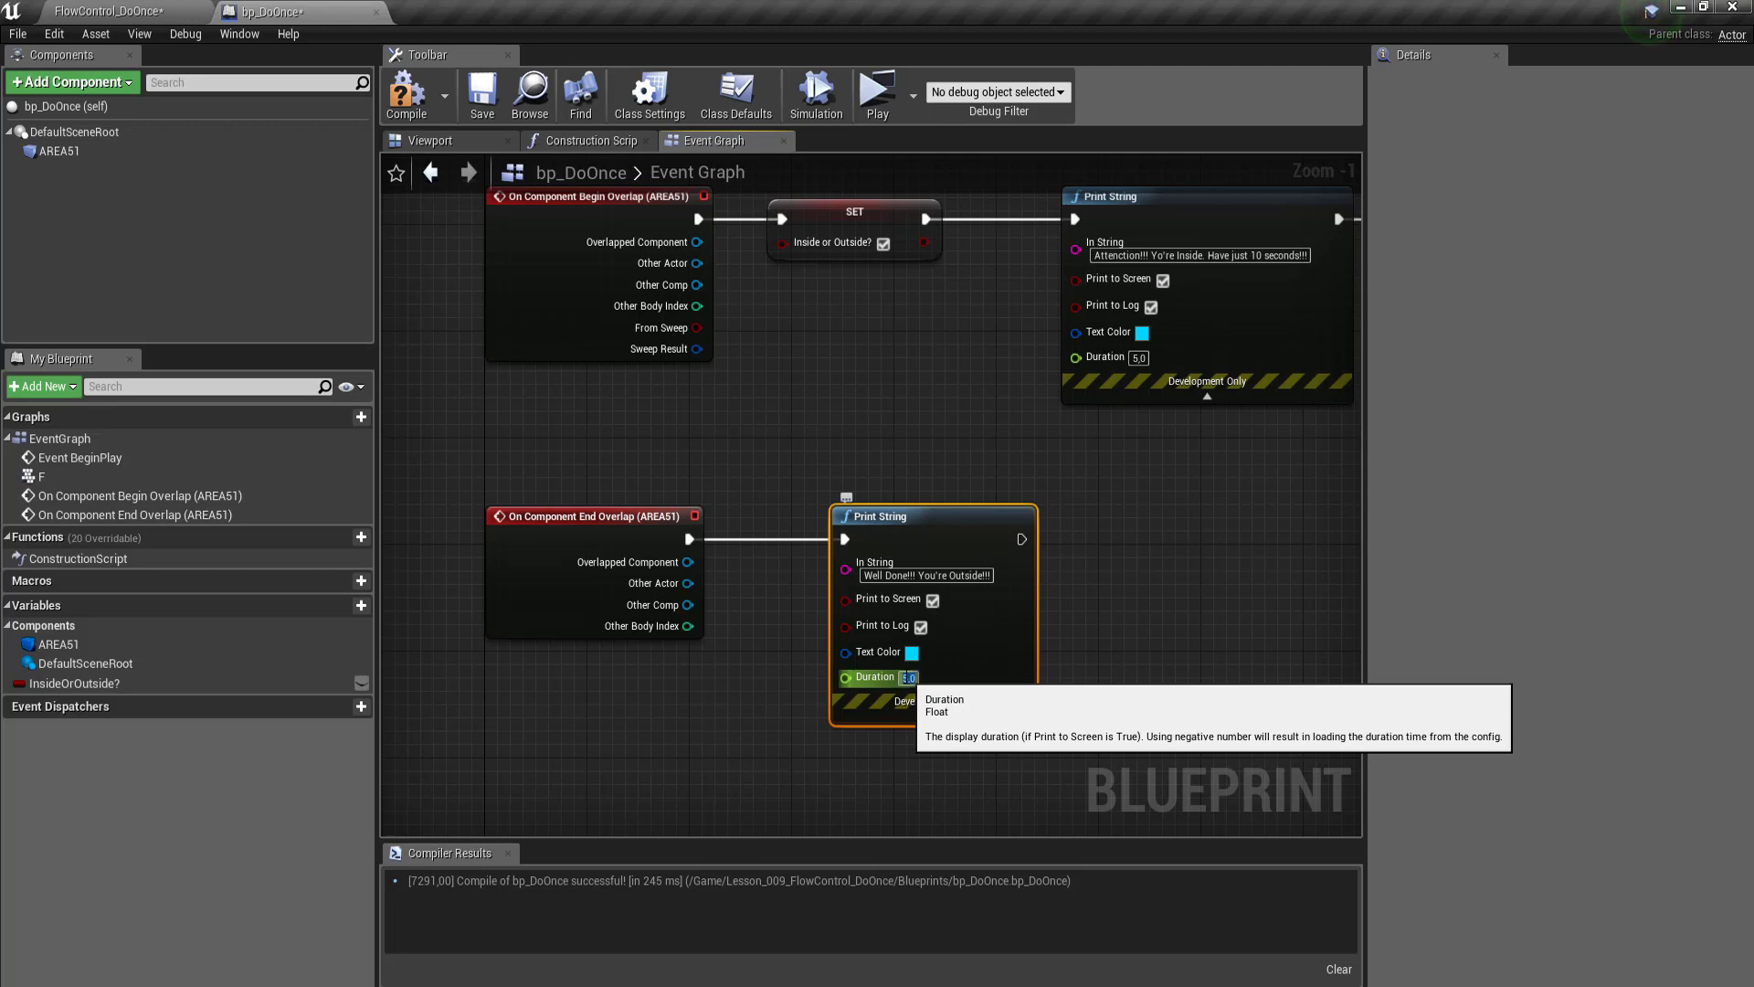
scroll(1040, 650, "up", 1)
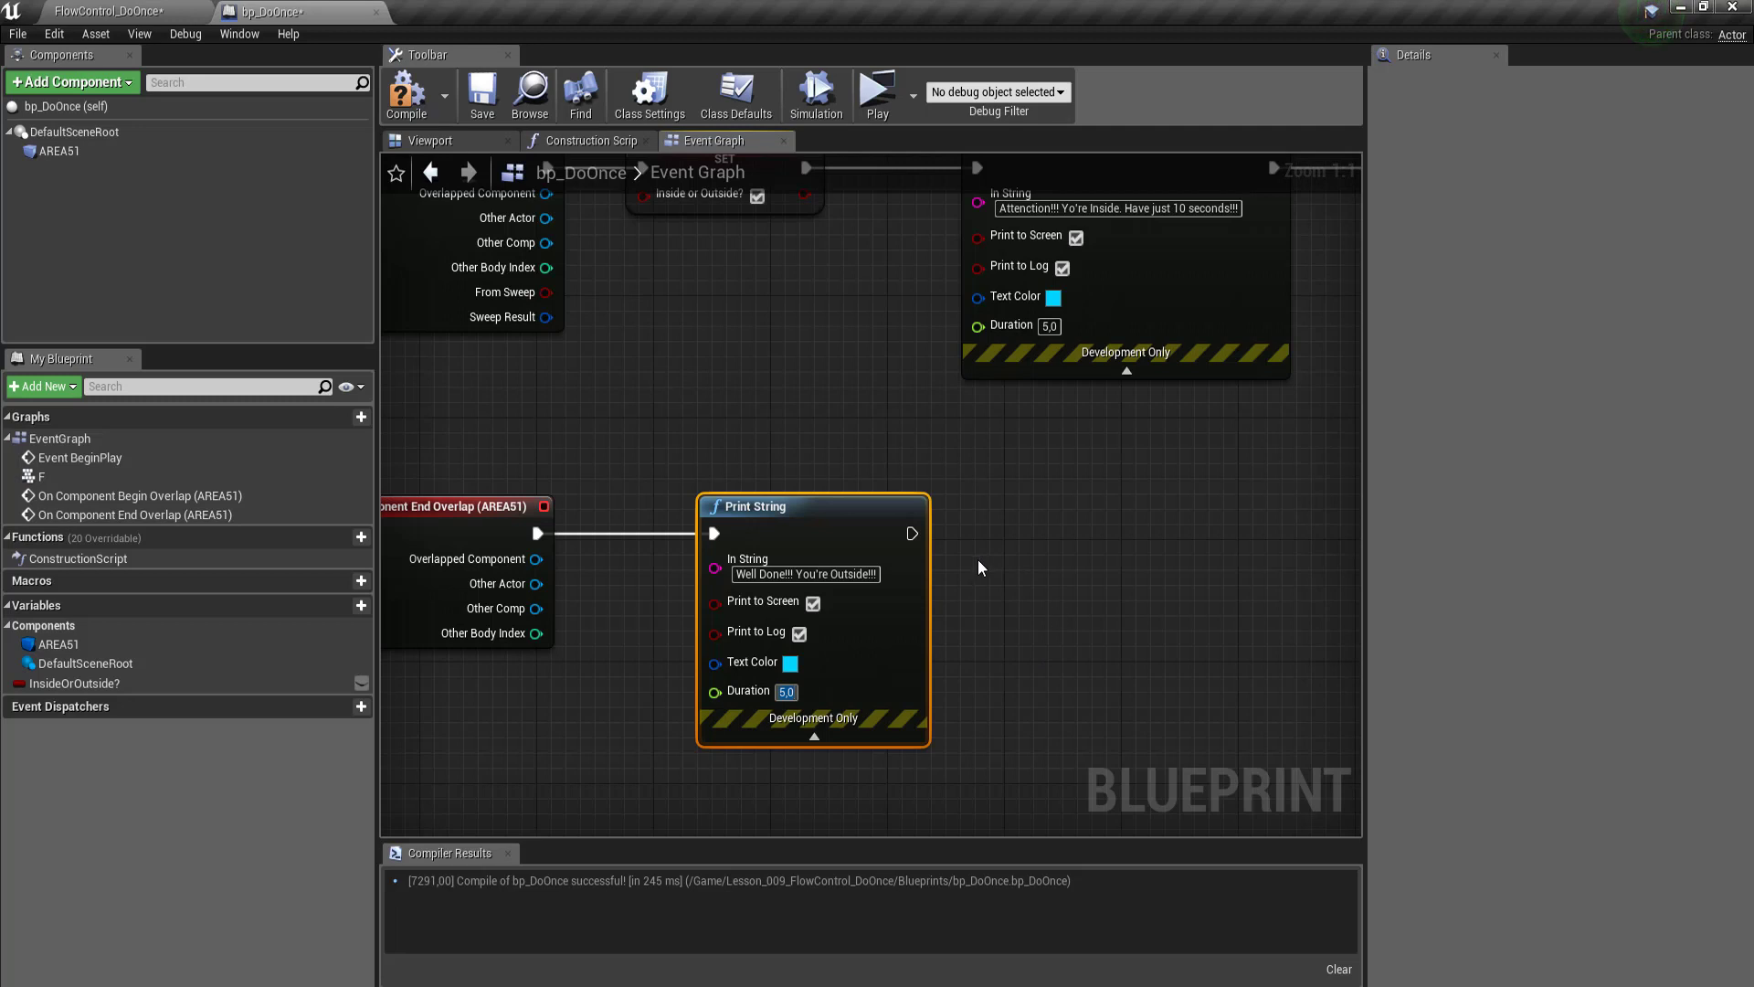
Step: Add a SET InsideOrOutside? node (false) wired after the Print String
mouse_move(73, 684)
left_mouse_down()
mouse_move(256, 719)
mouse_move(1096, 571)
left_mouse_up()
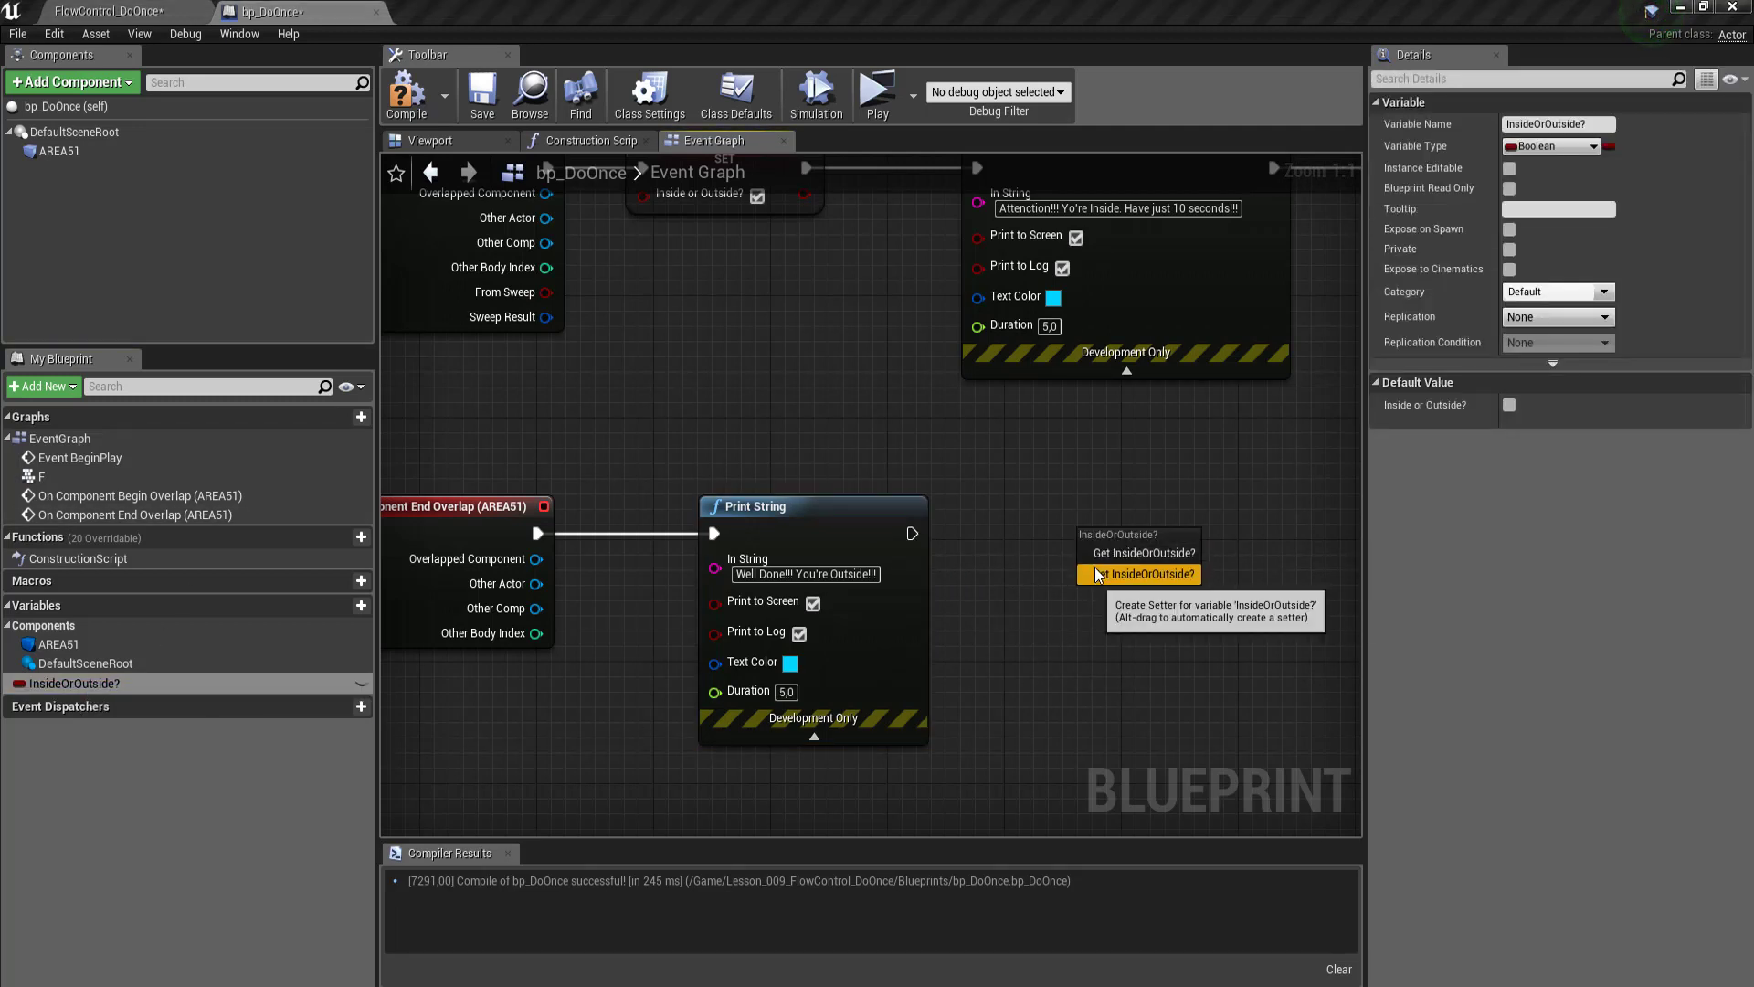
left_click(1096, 575)
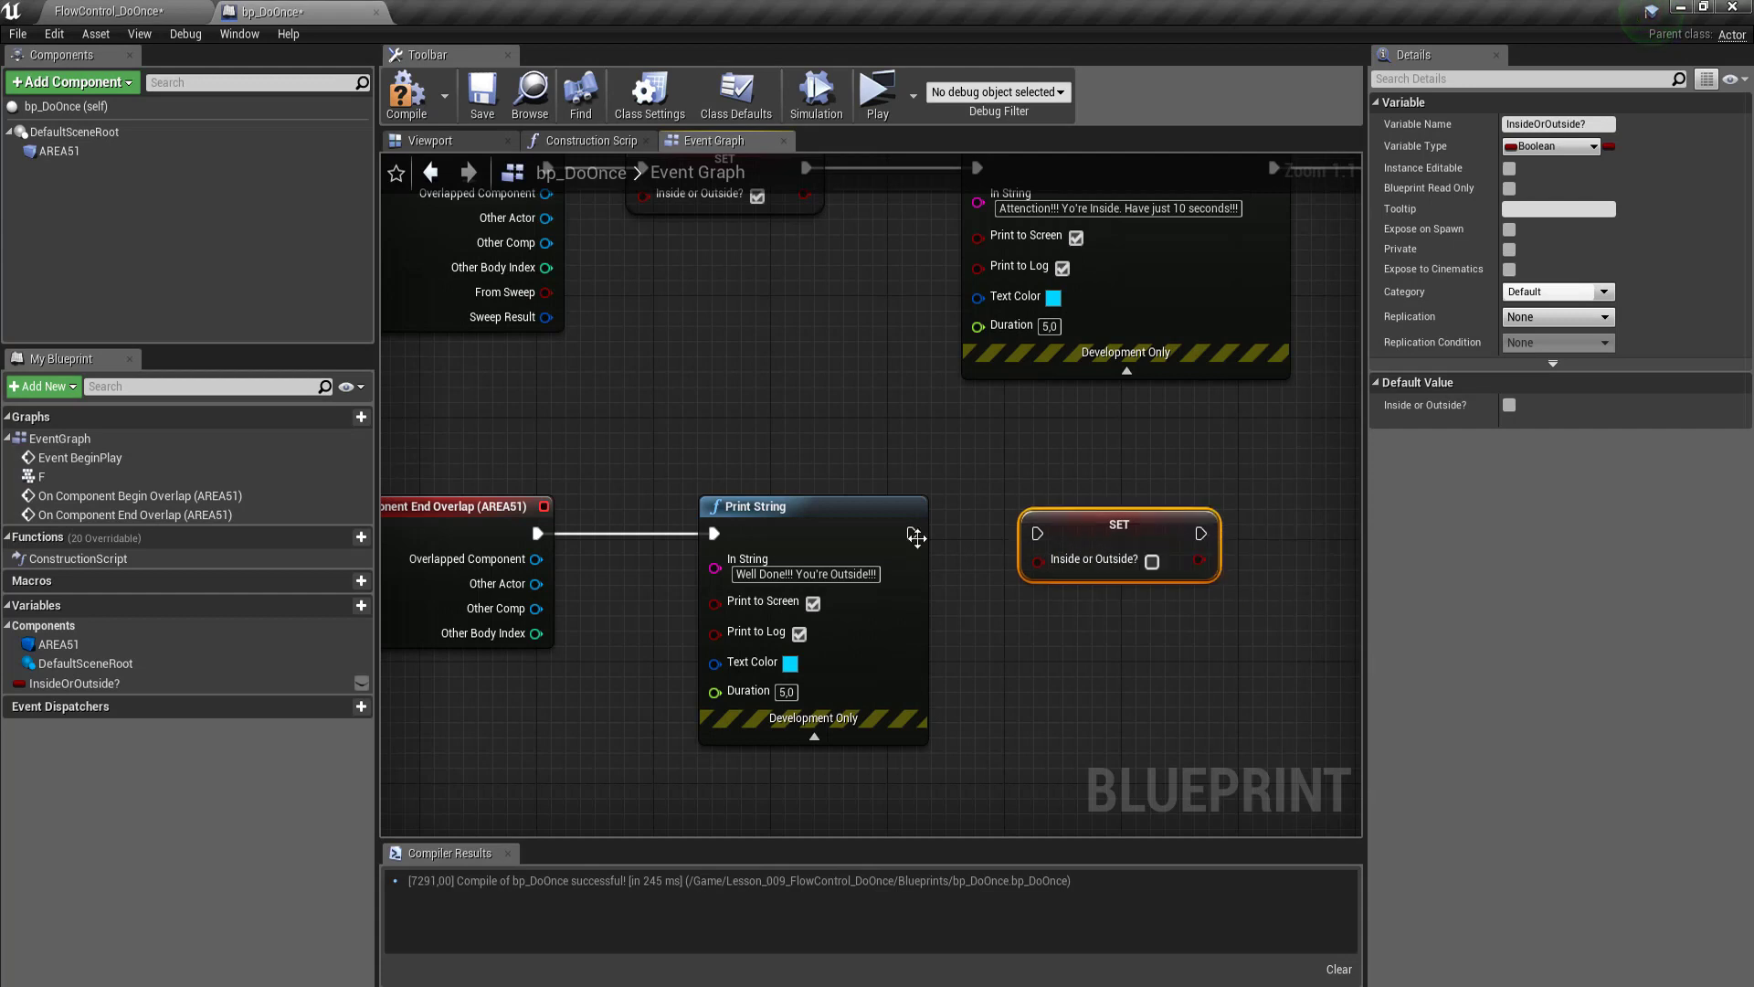
left_click_drag(911, 534, 1040, 533)
scroll(1102, 558, "down", 1)
scroll(1103, 557, "down", 1)
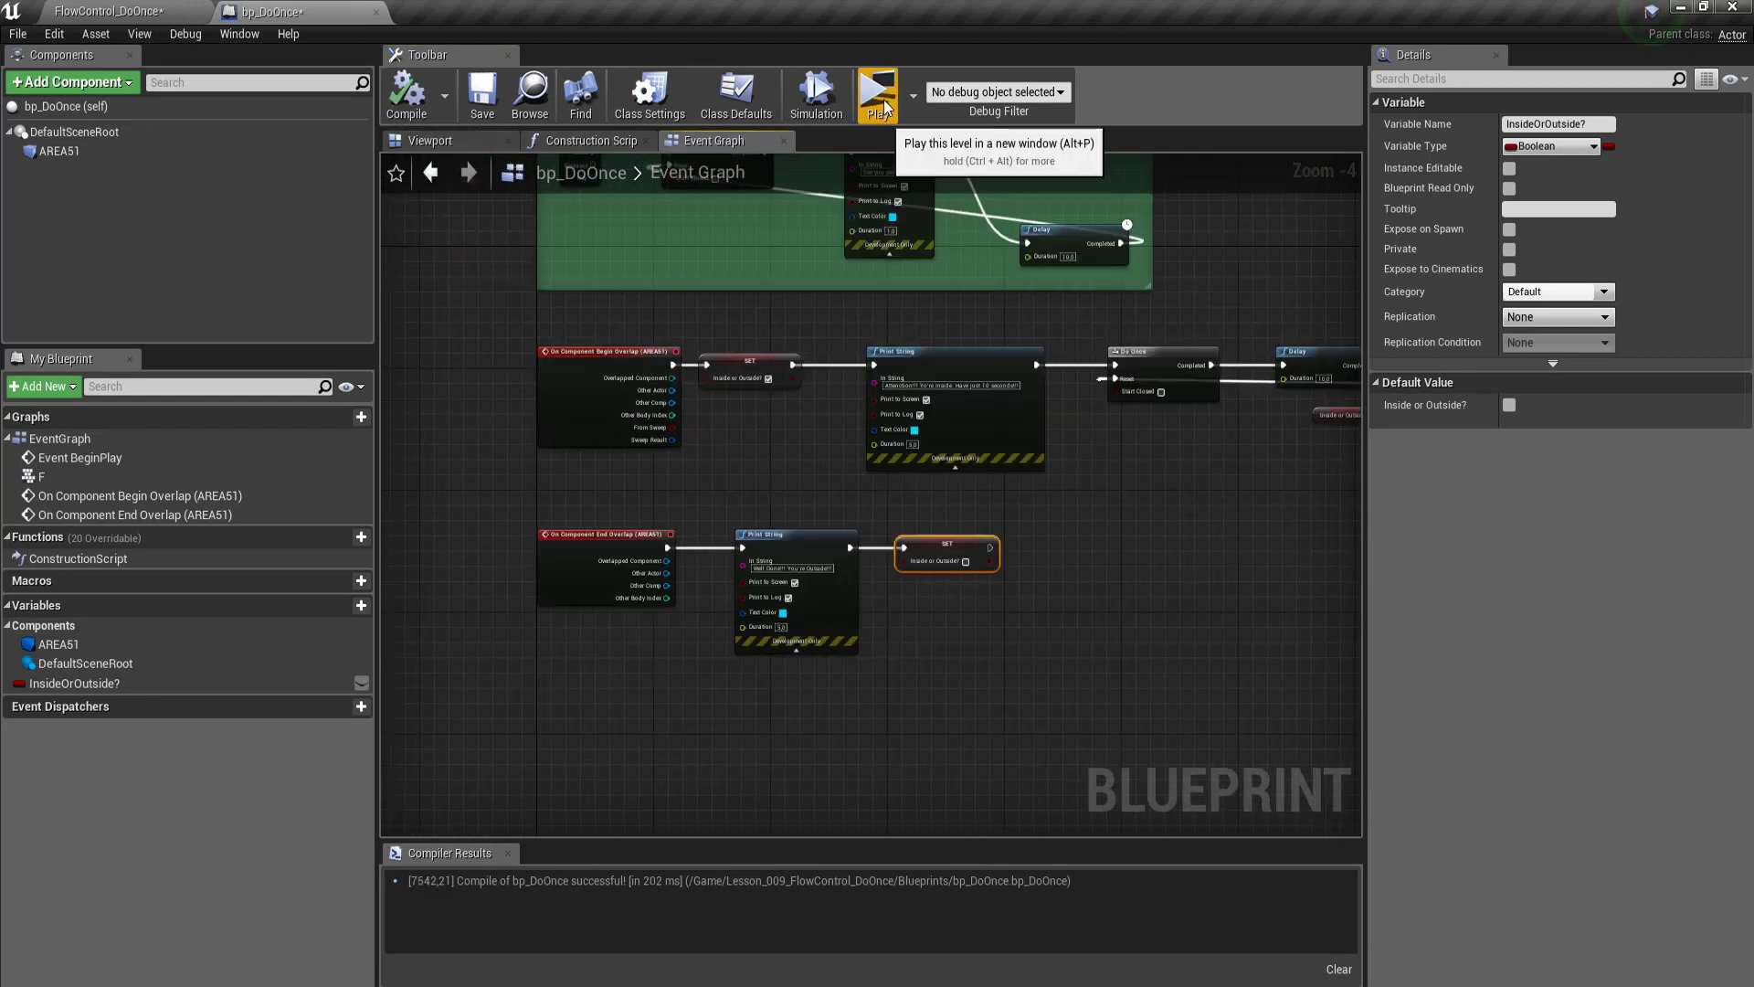
left_click(884, 108)
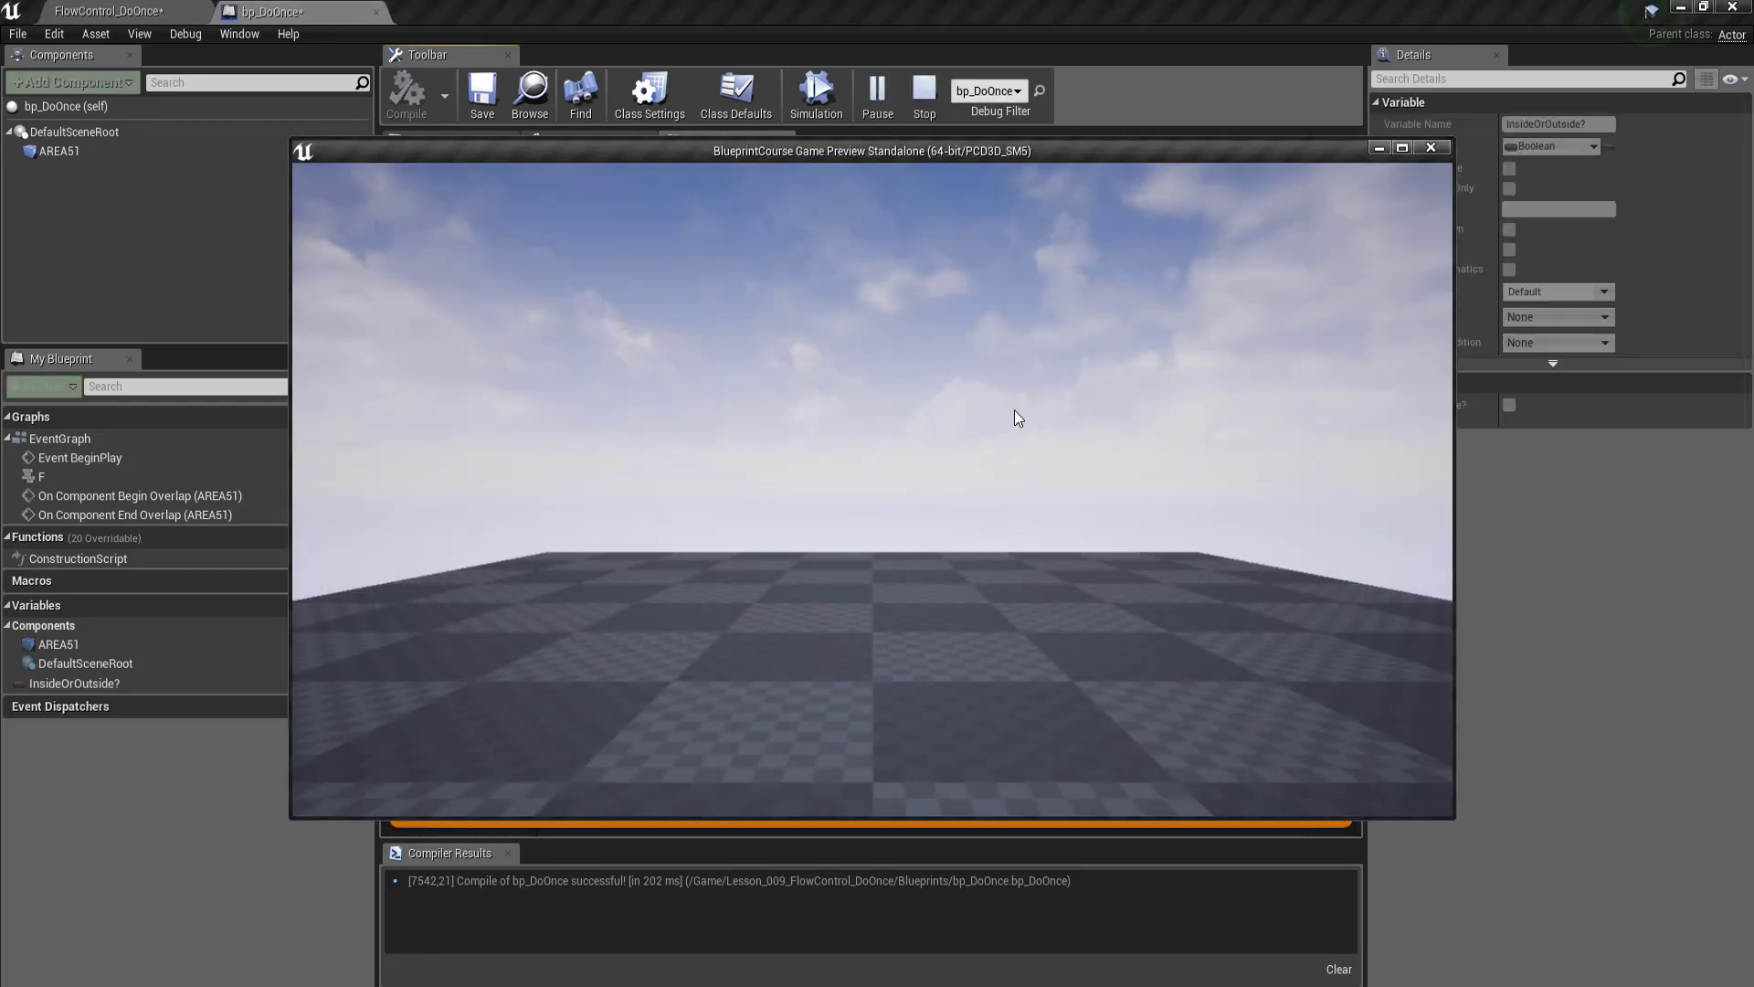
left_click_drag(890, 508, 989, 402)
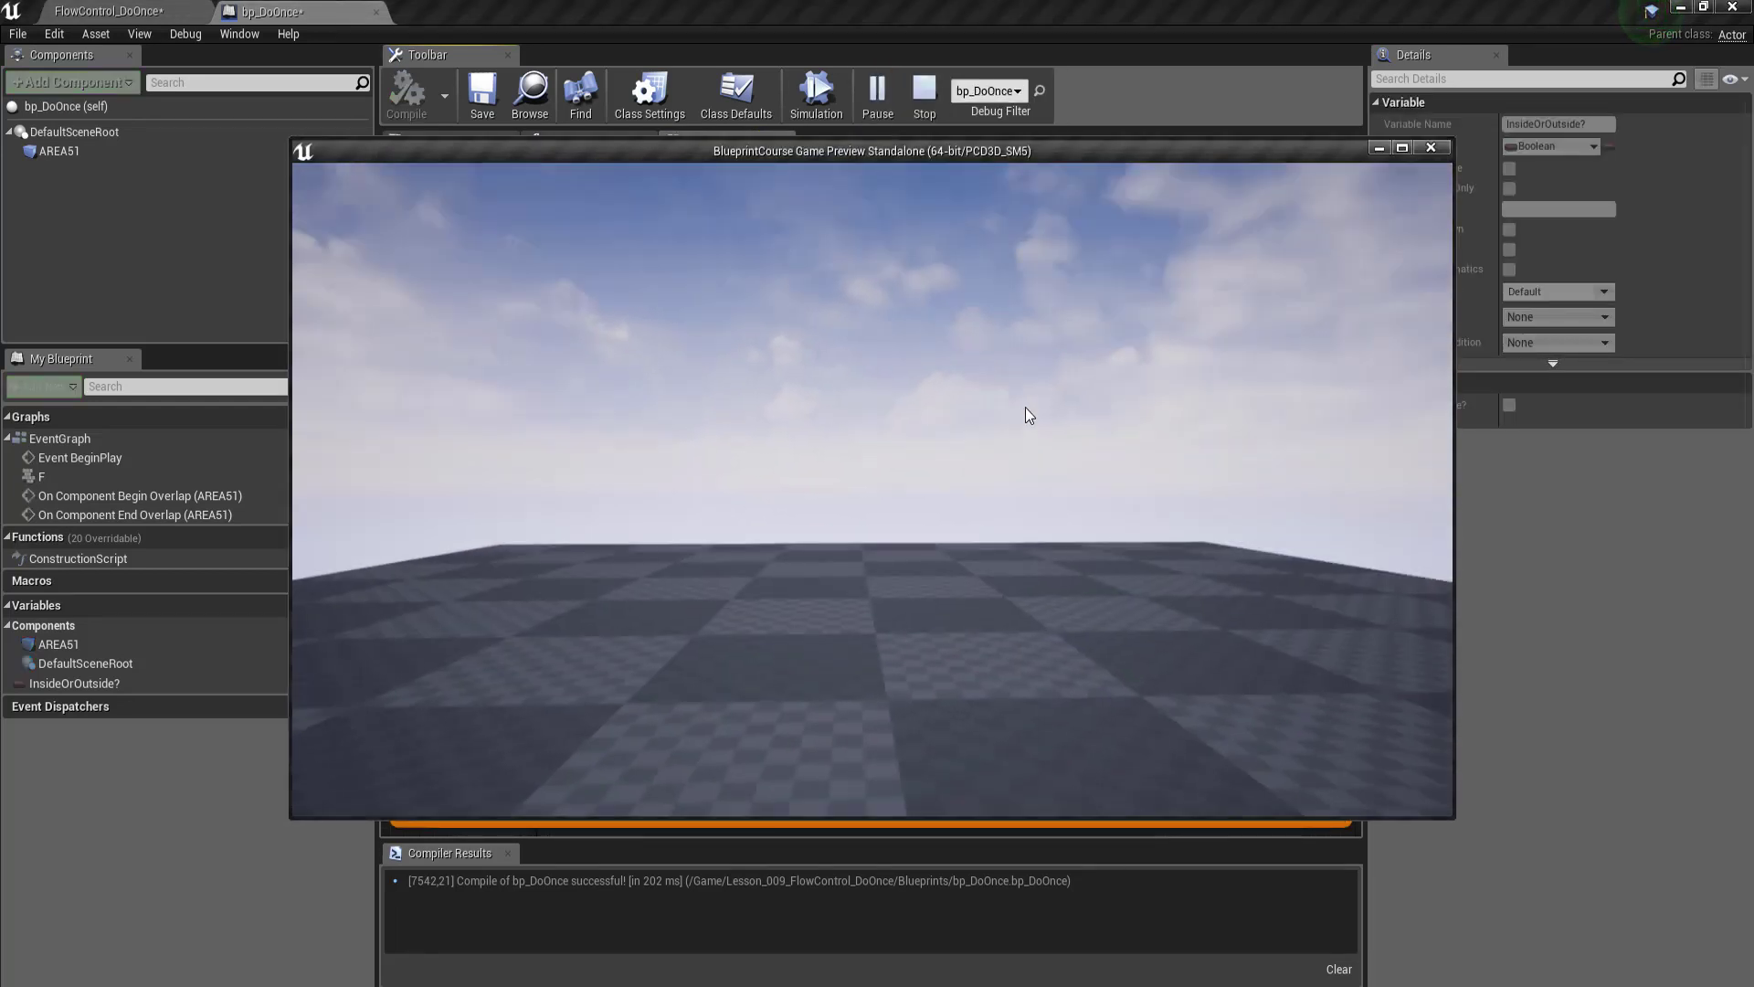
key("w")
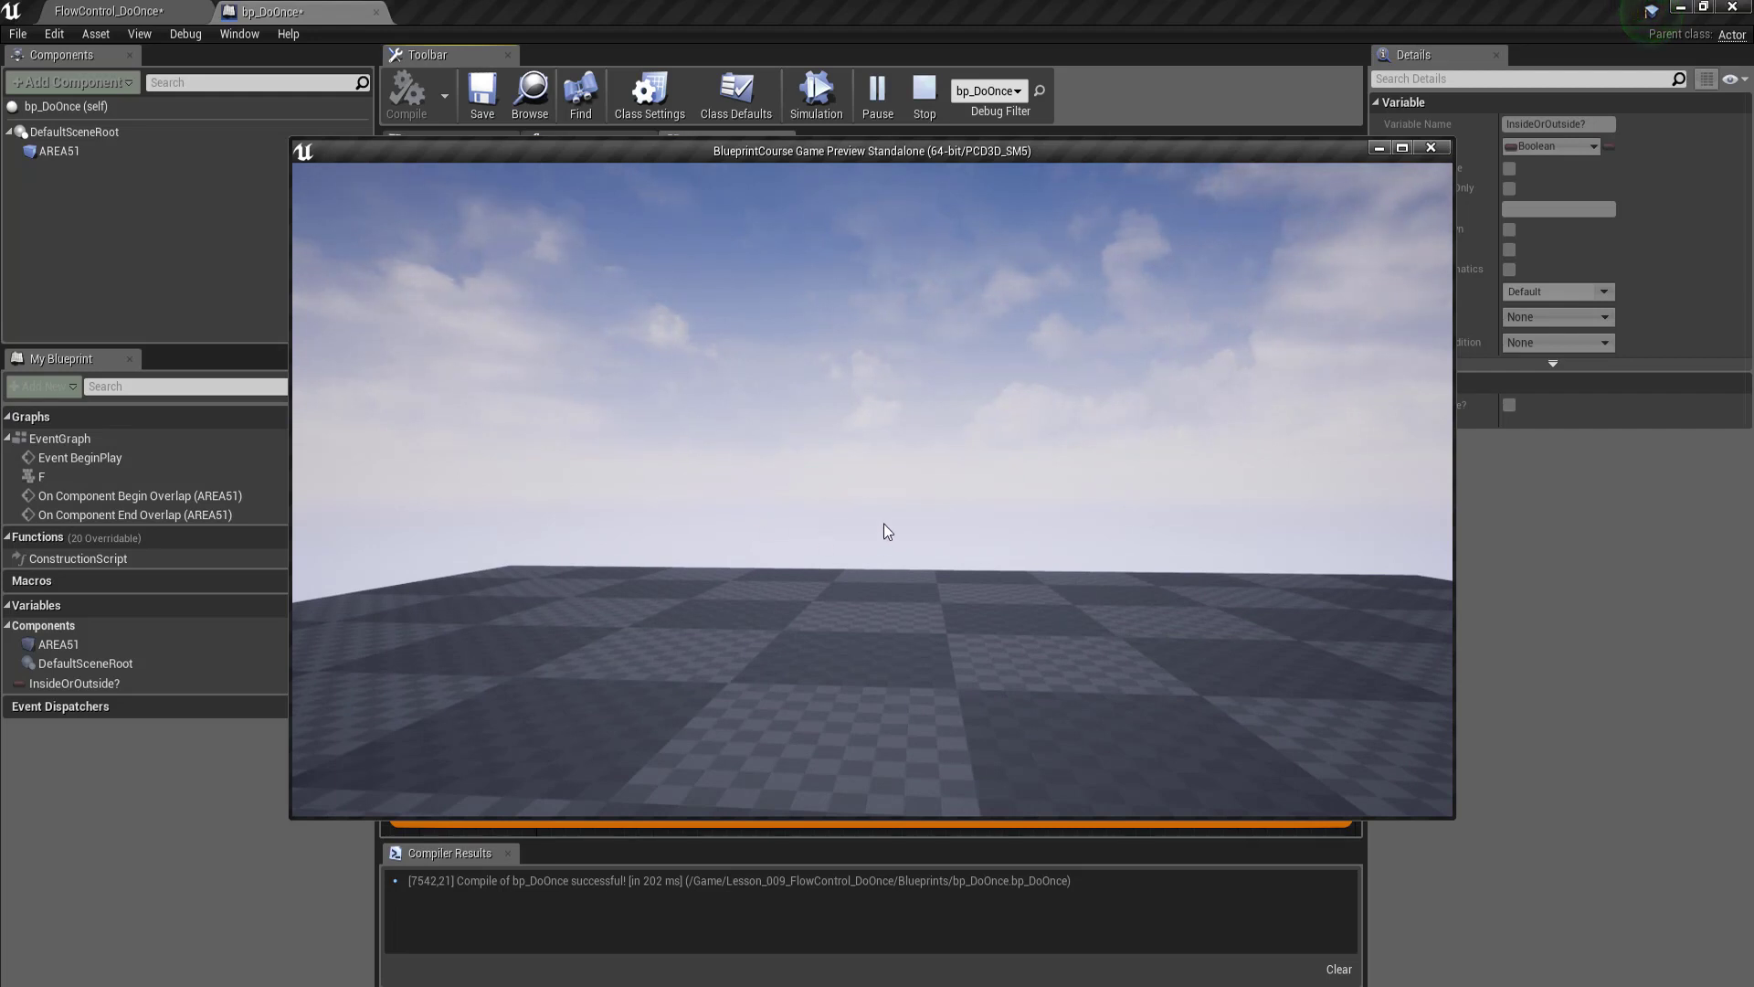
mouse_move(782, 459)
left_mouse_down()
mouse_move(734, 470)
mouse_move(724, 556)
left_mouse_up()
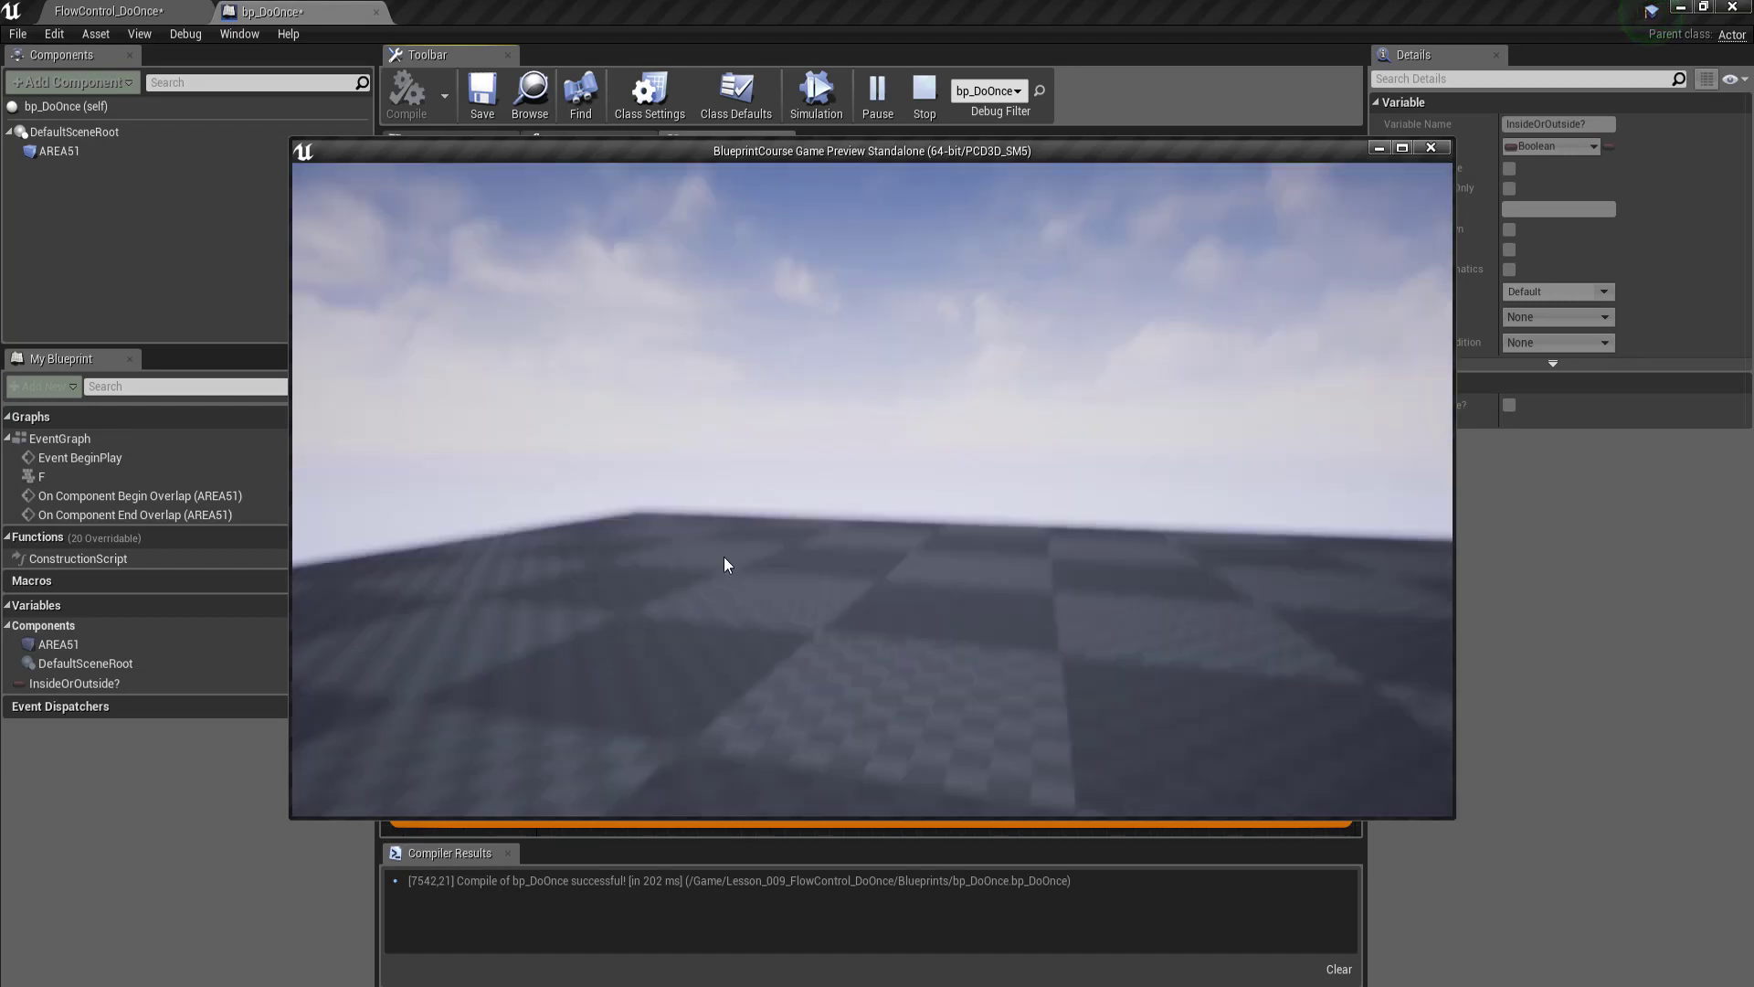
key("Escape")
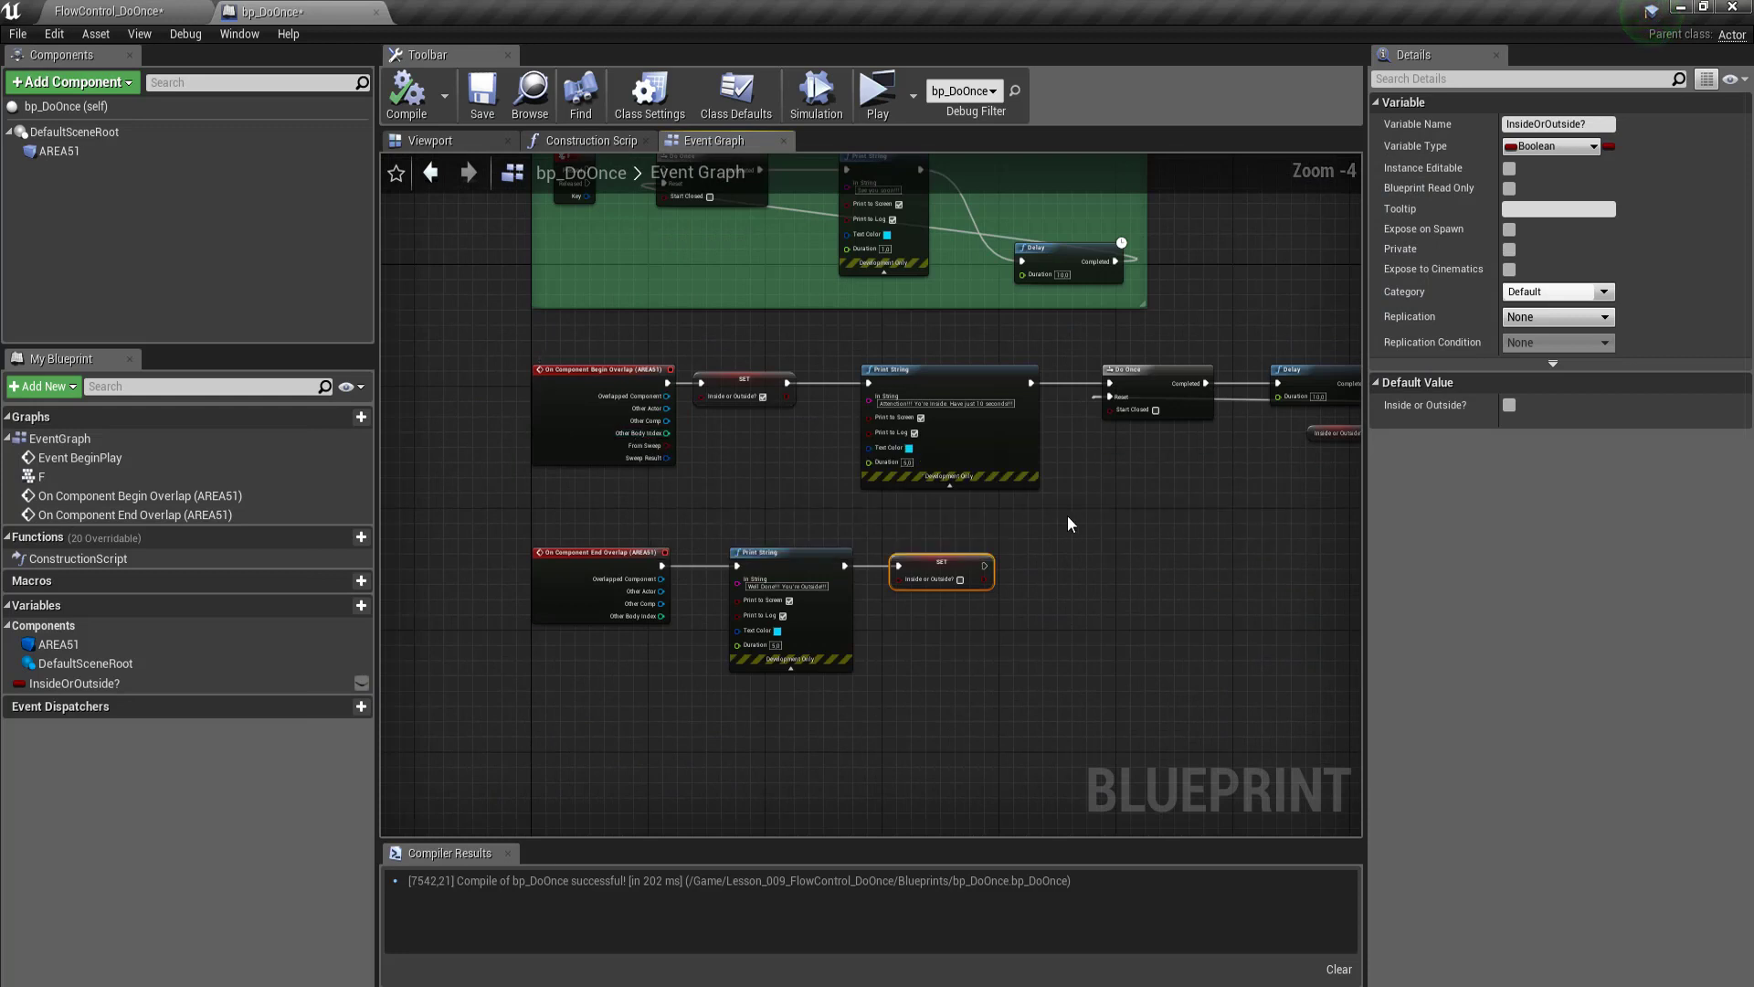
Step: Review the event chains and launch the FlowControl_DoOnce level in standalone preview again
right_click_drag(1067, 516, 985, 538)
scroll(798, 524, "down", 2)
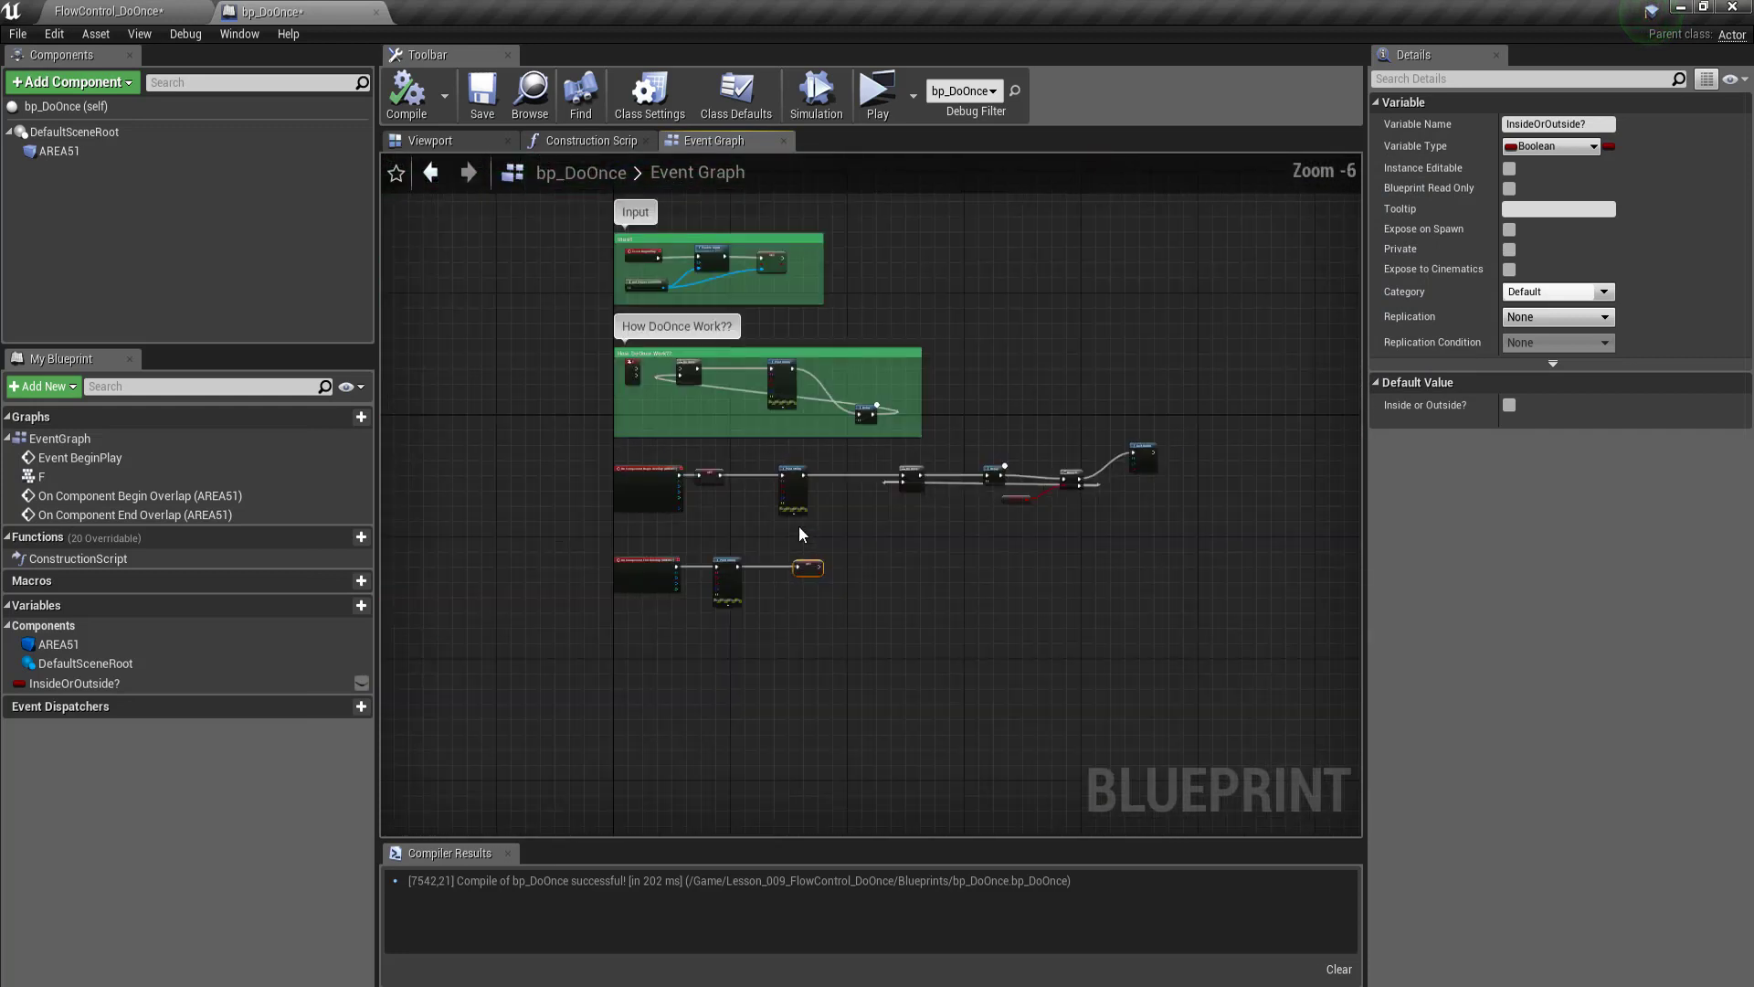
scroll(825, 505, "up", 1)
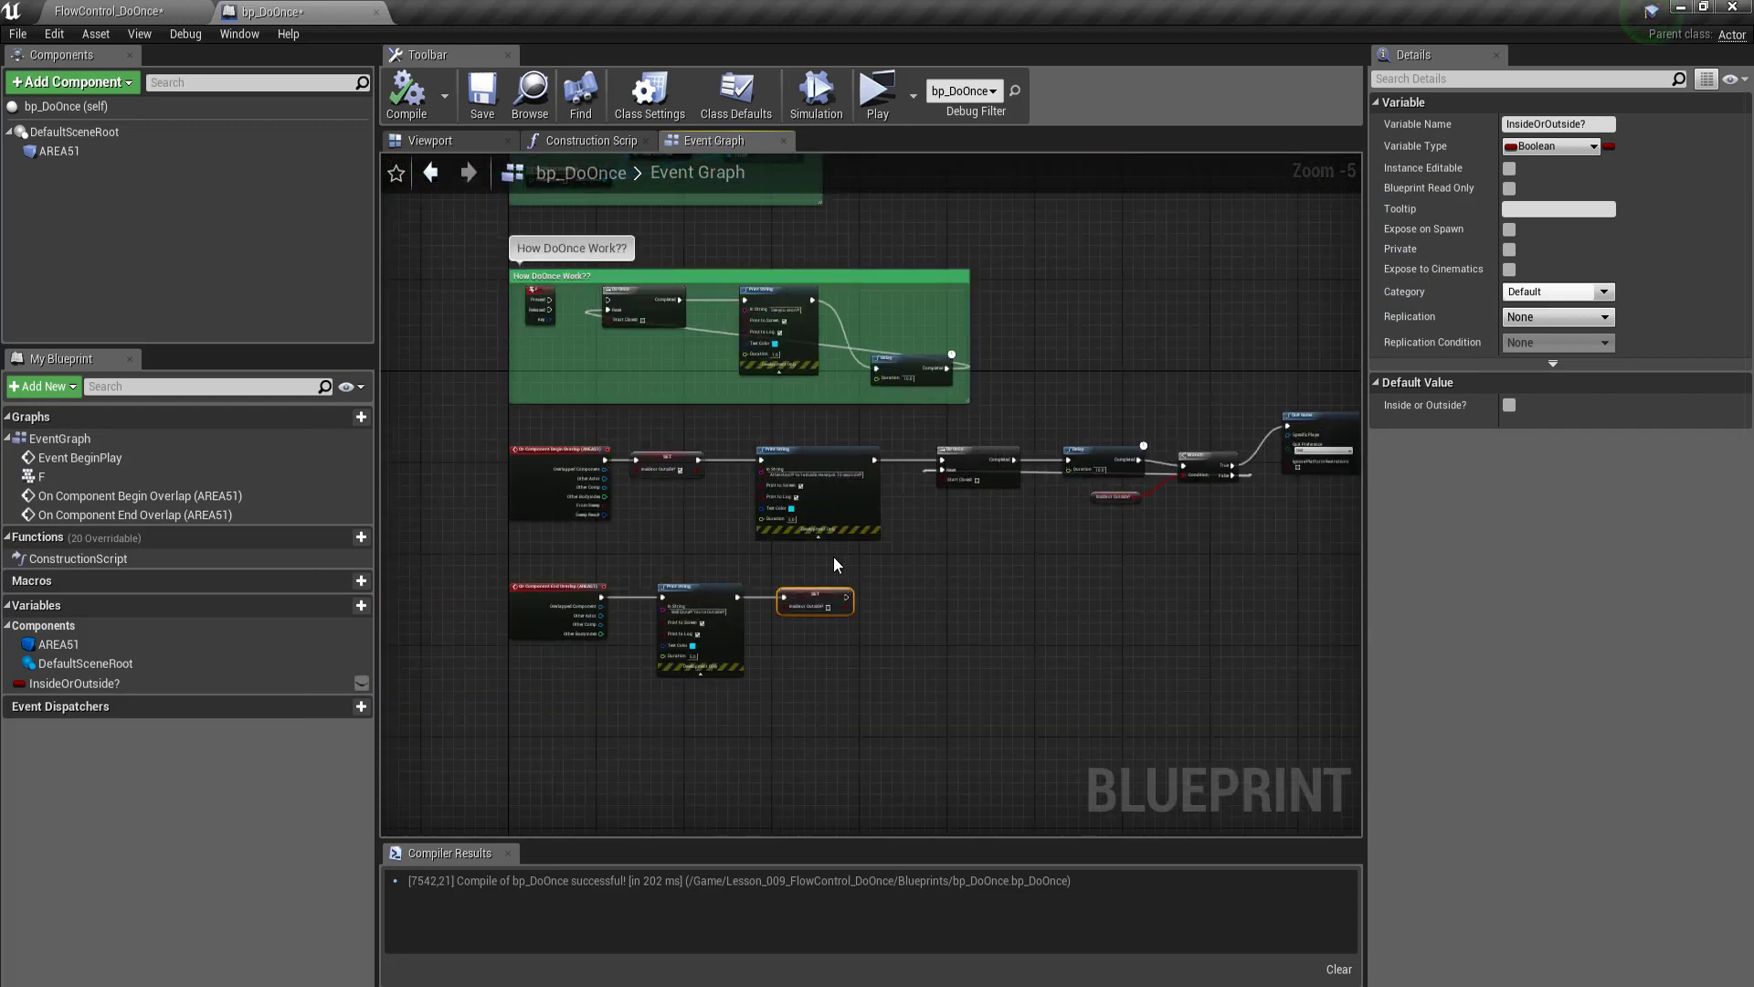
right_click_drag(765, 546, 717, 540)
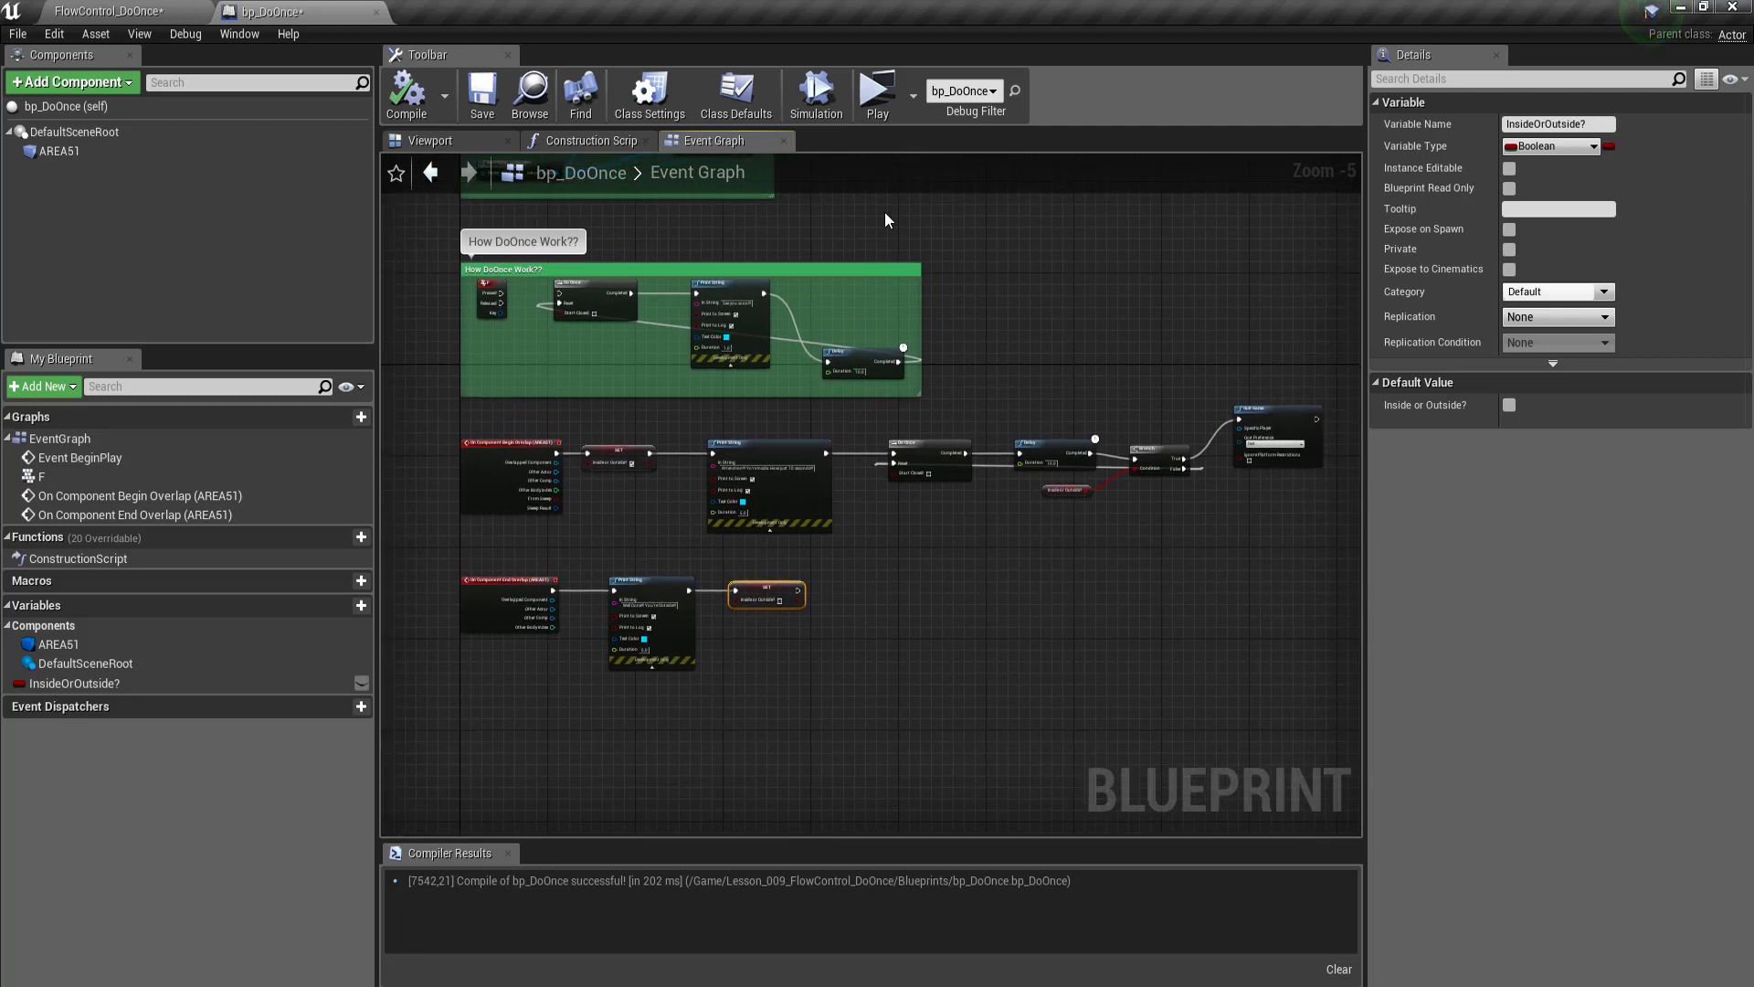
left_click(877, 92)
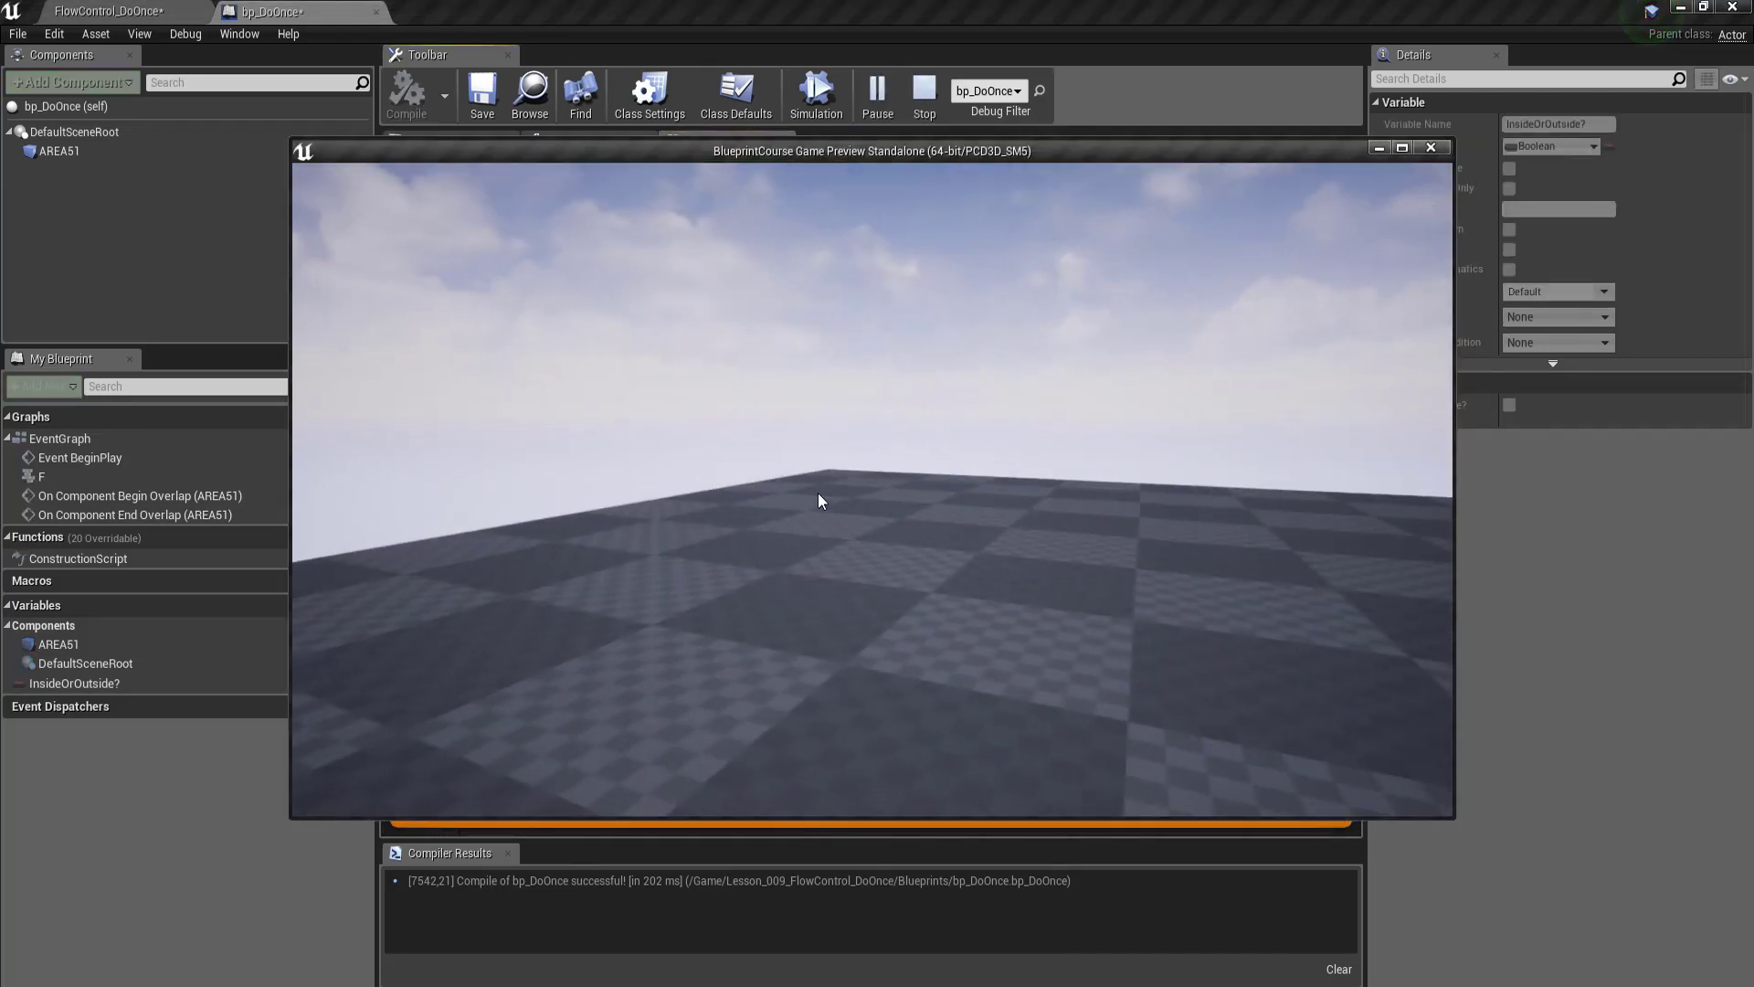
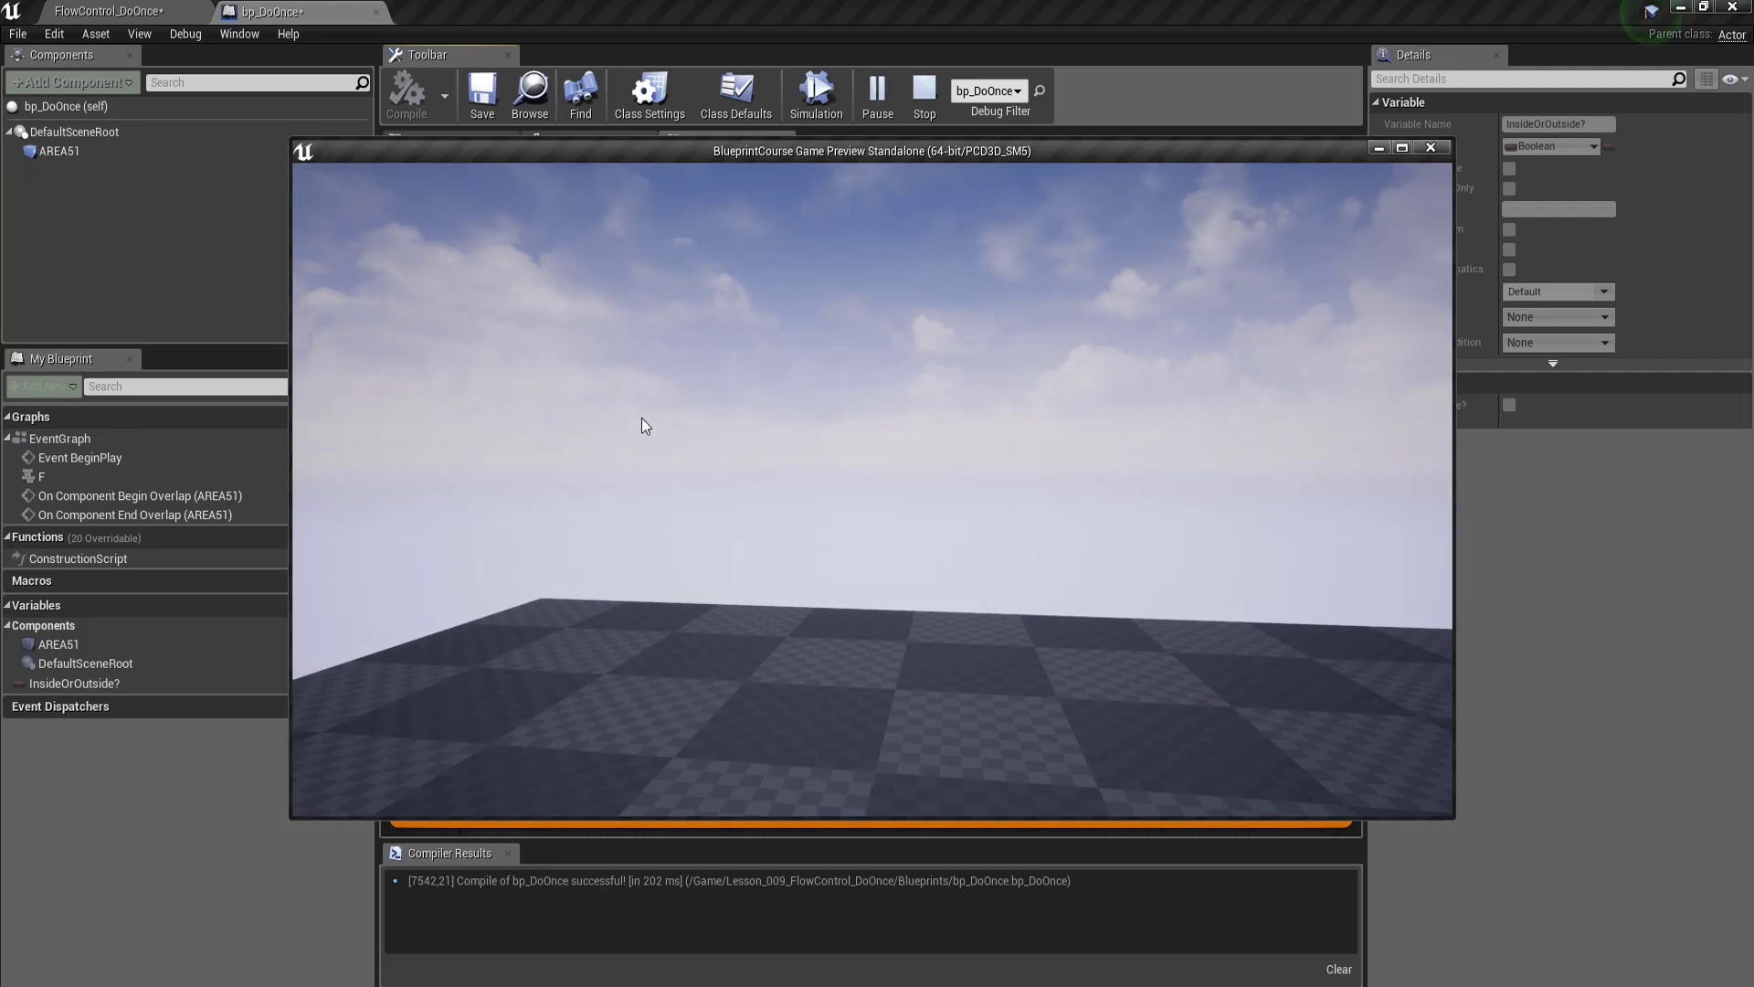
Step: Run a standalone play-test, walking into AREA51 and back out to see the messages, then stop
key("Escape")
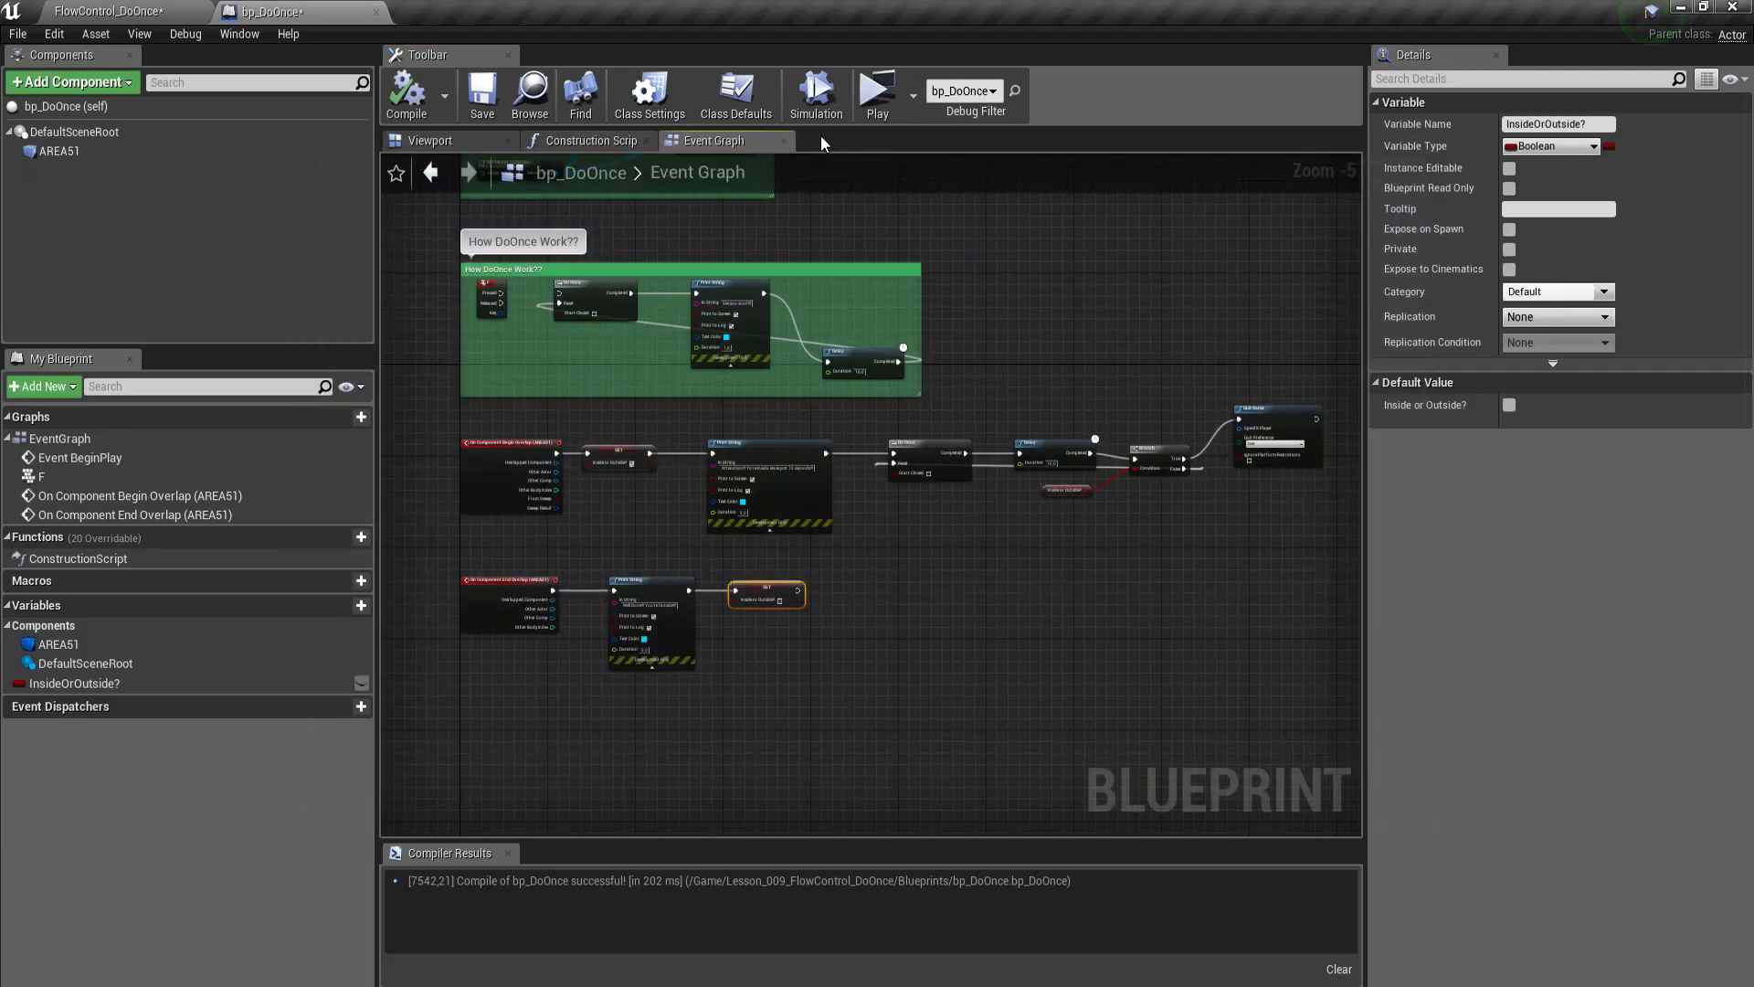
left_click(879, 98)
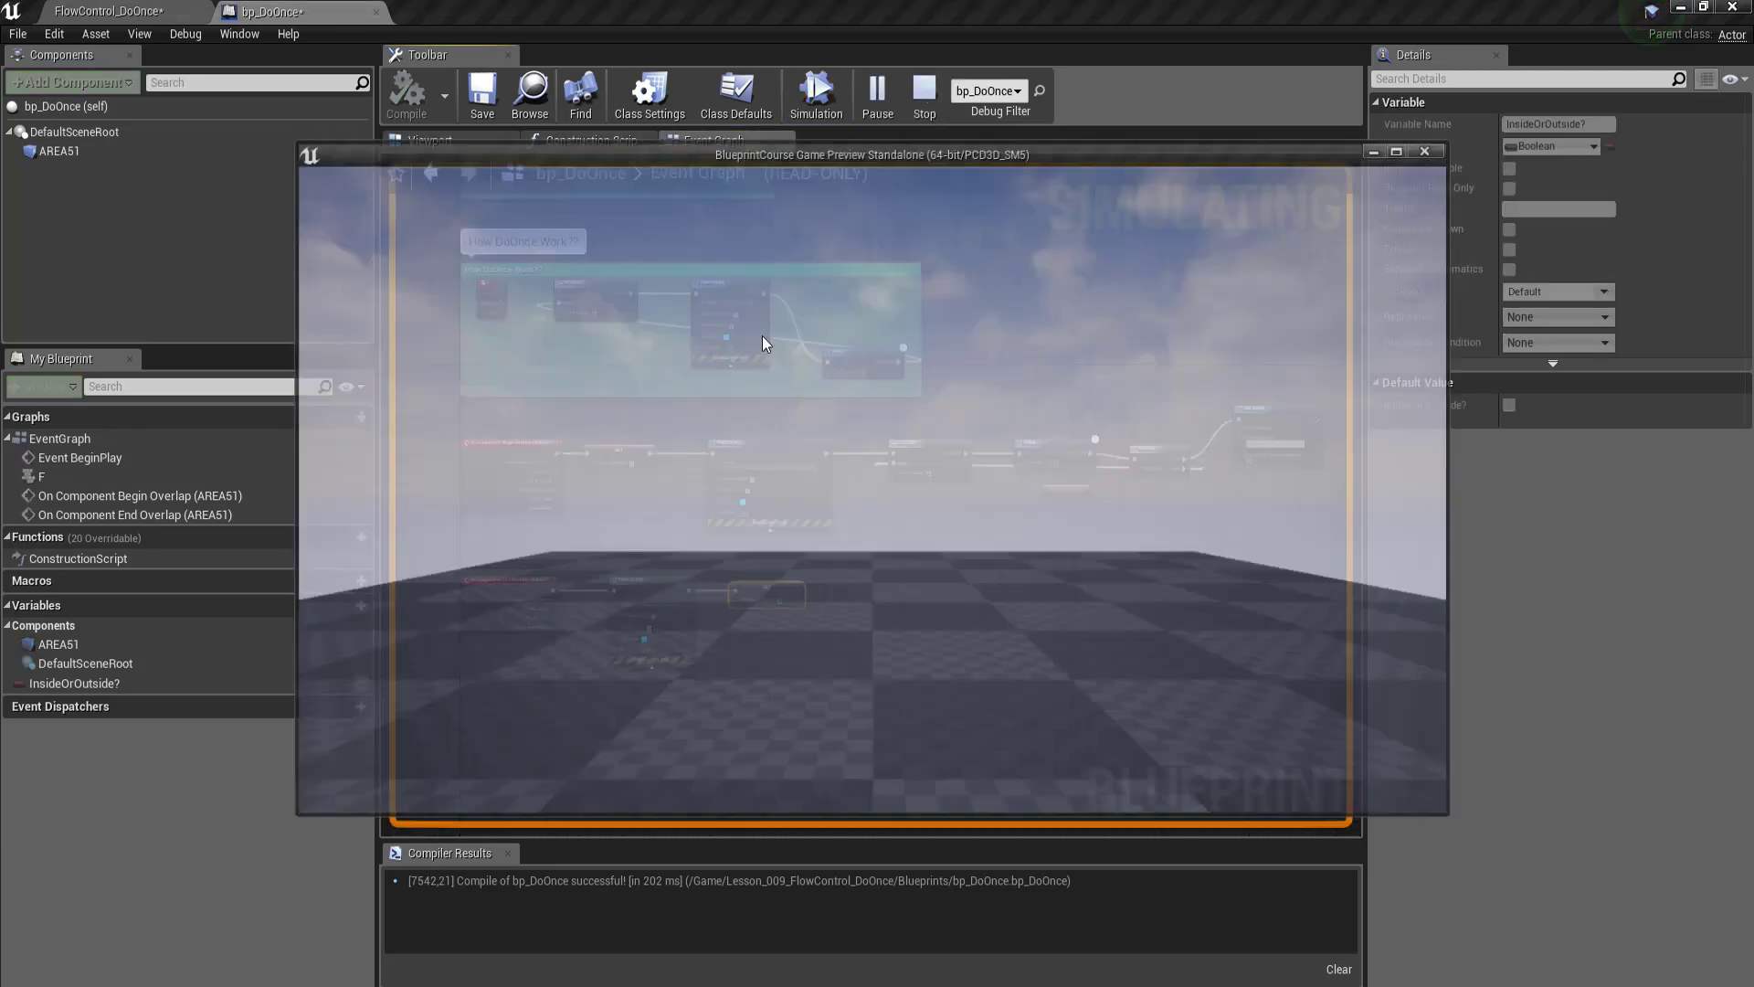
mouse_move(891, 518)
left_mouse_down()
mouse_move(690, 474)
mouse_move(816, 484)
left_mouse_up()
key("w")
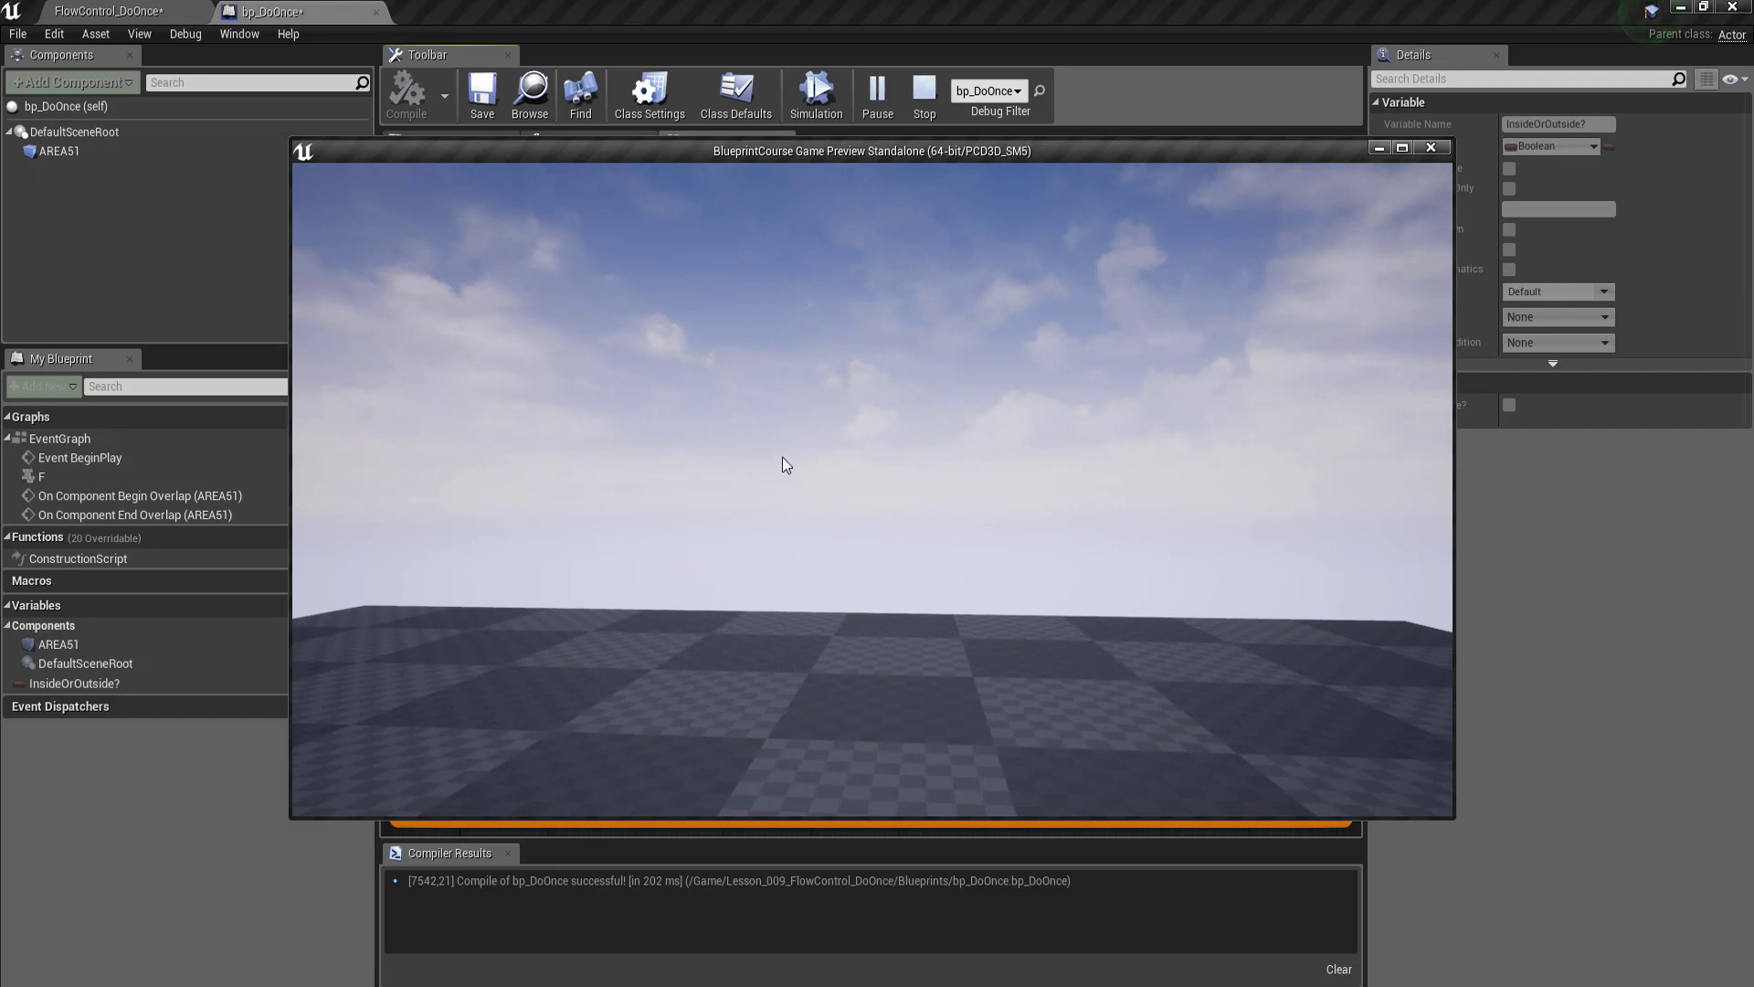
key("s")
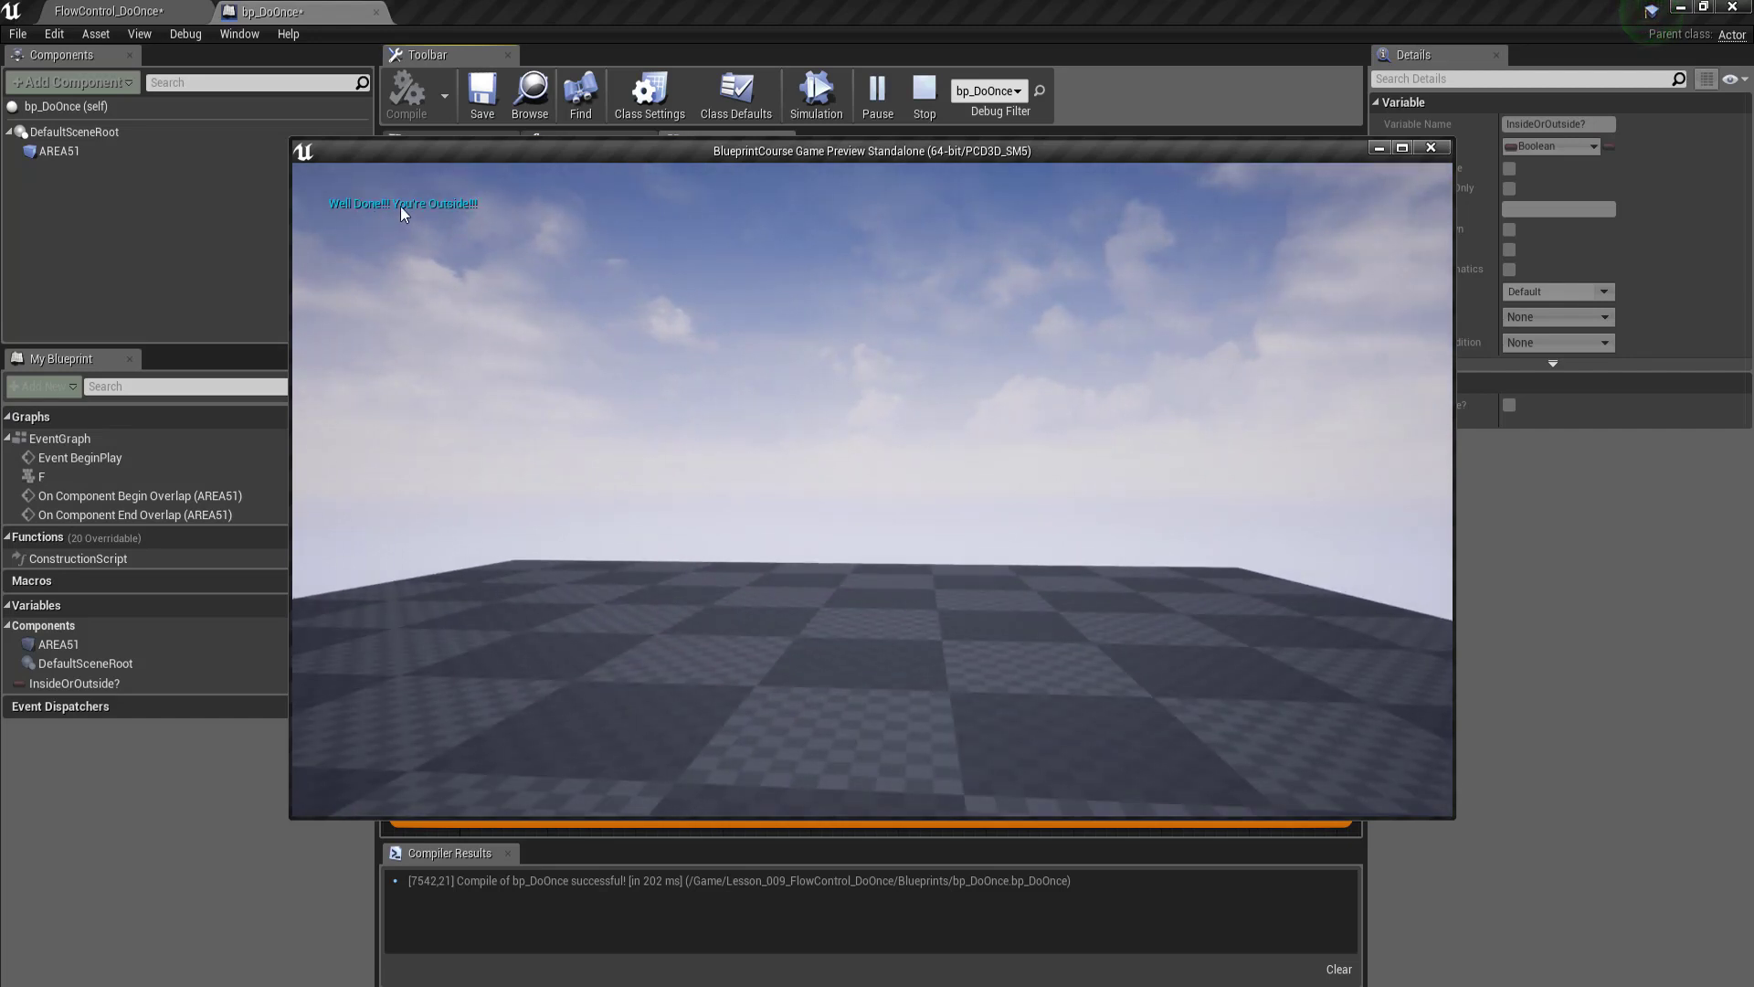
mouse_move(793, 539)
left_mouse_down()
mouse_move(812, 553)
mouse_move(468, 576)
mouse_move(398, 543)
mouse_move(424, 684)
left_mouse_up()
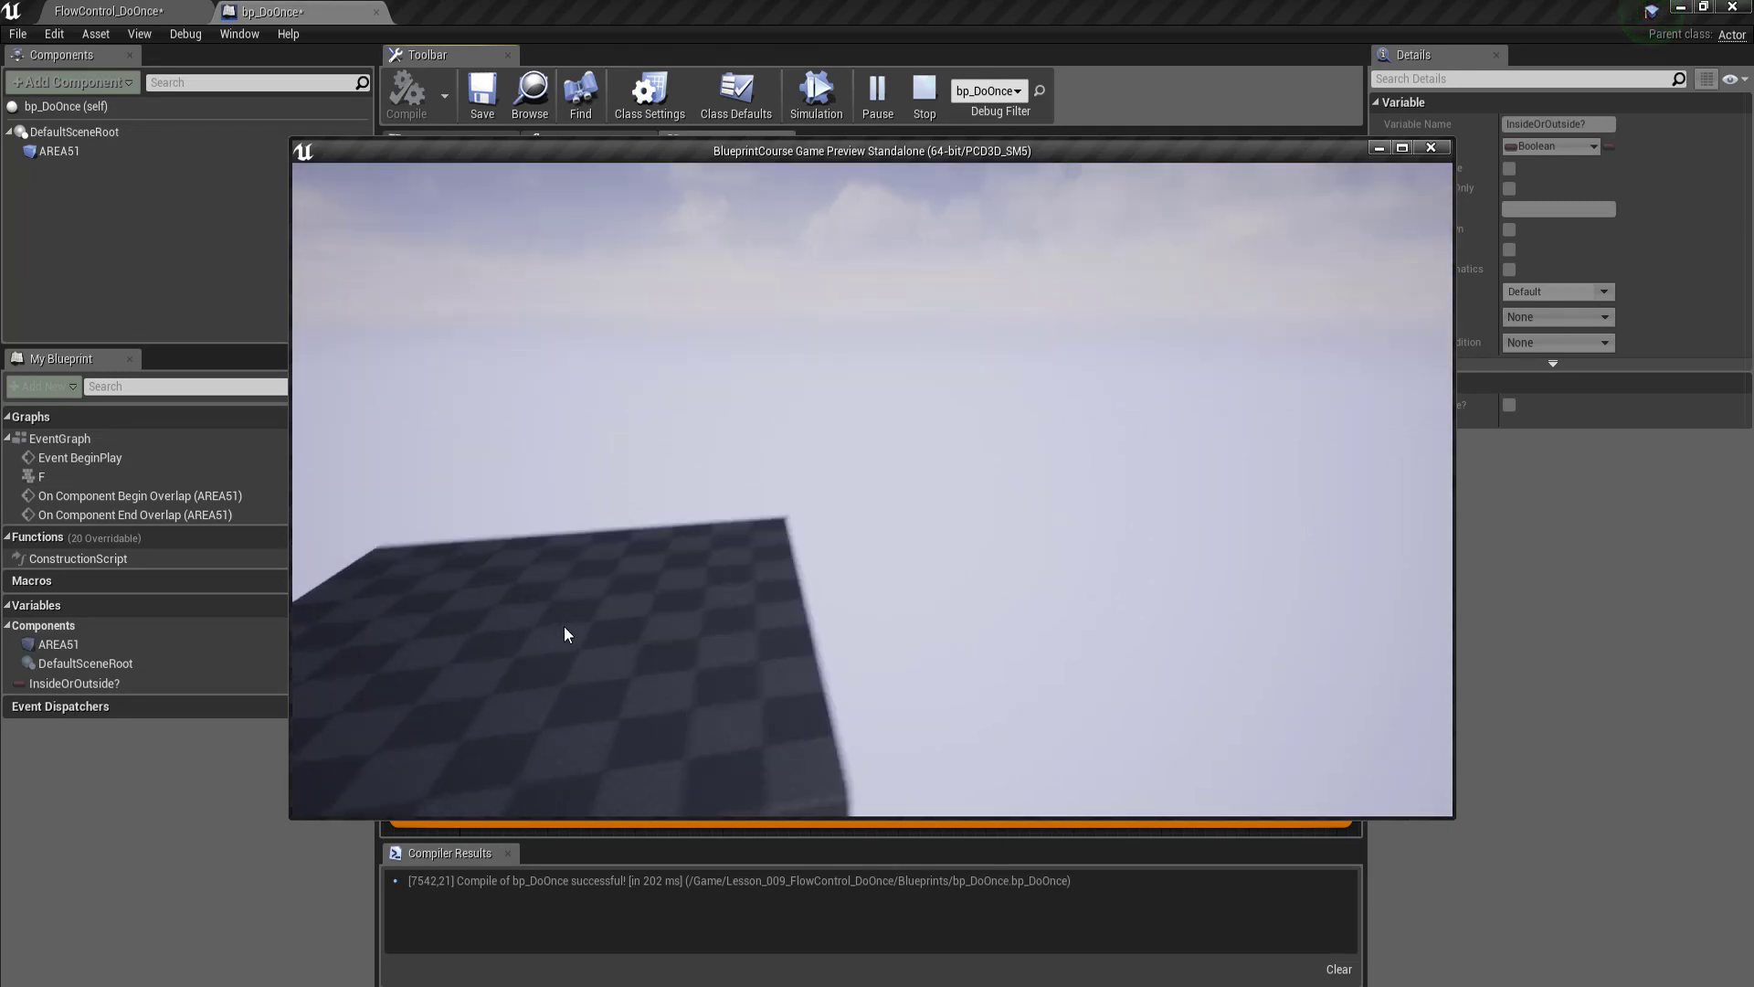
mouse_move(424, 683)
left_mouse_down()
mouse_move(492, 709)
mouse_move(495, 657)
left_mouse_up()
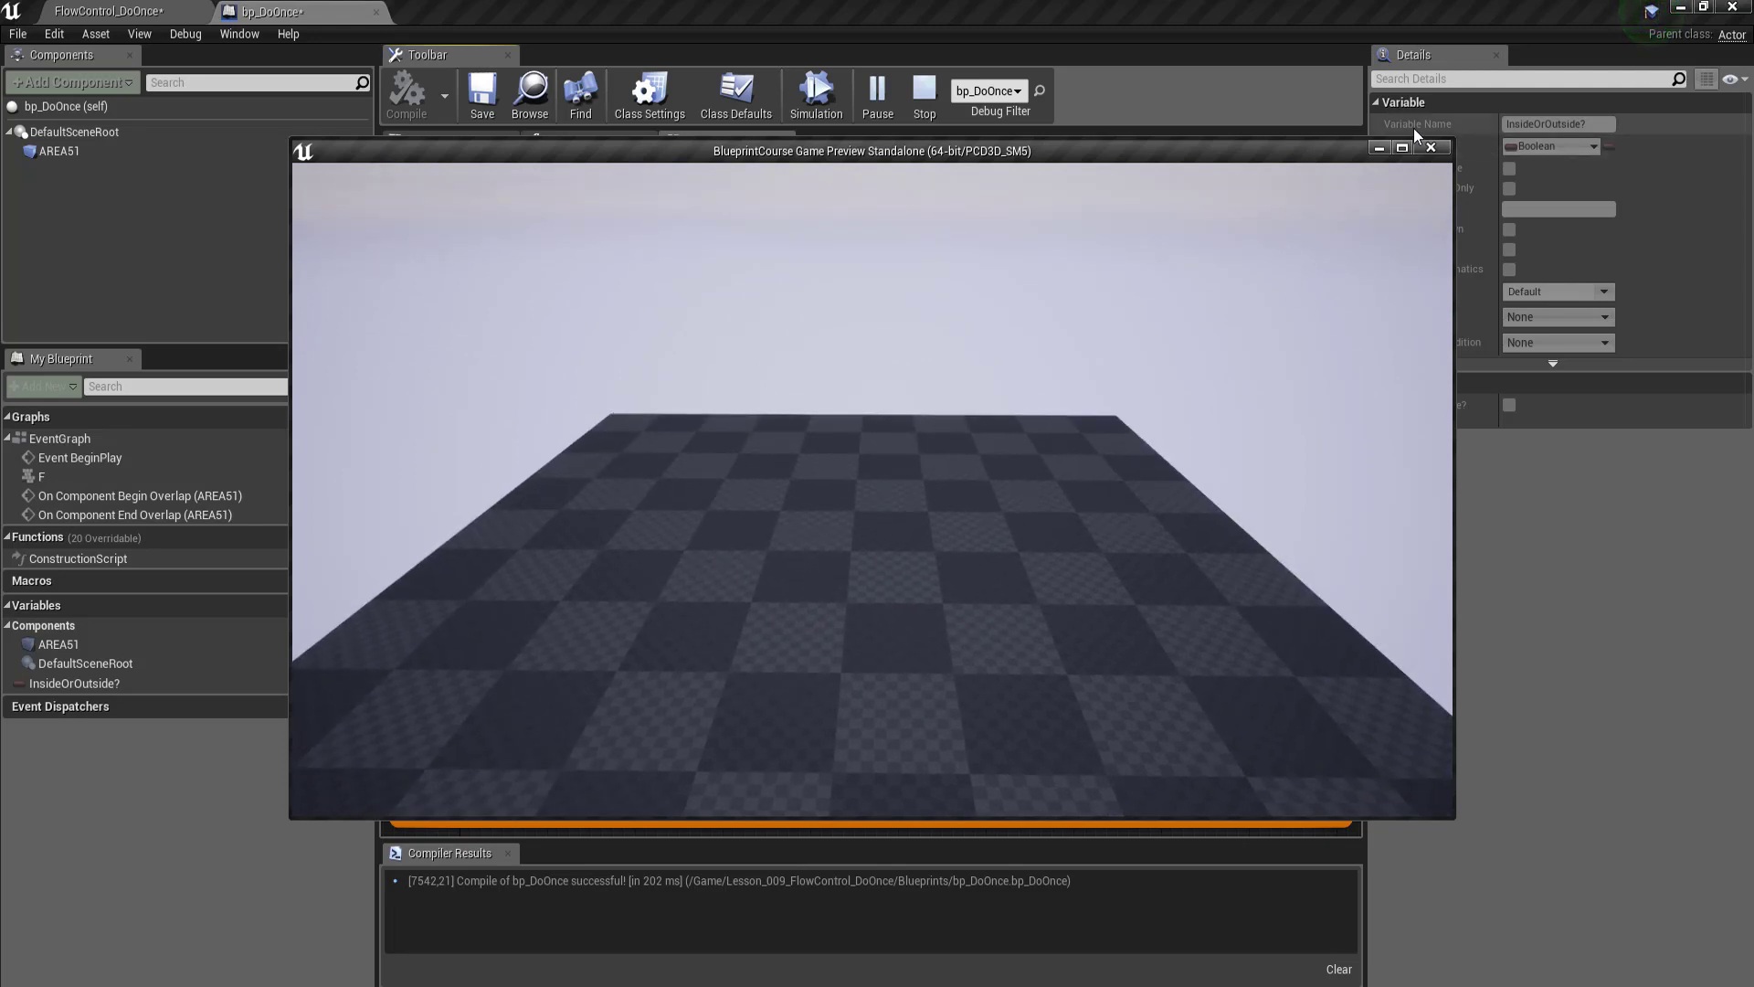
left_click(1431, 148)
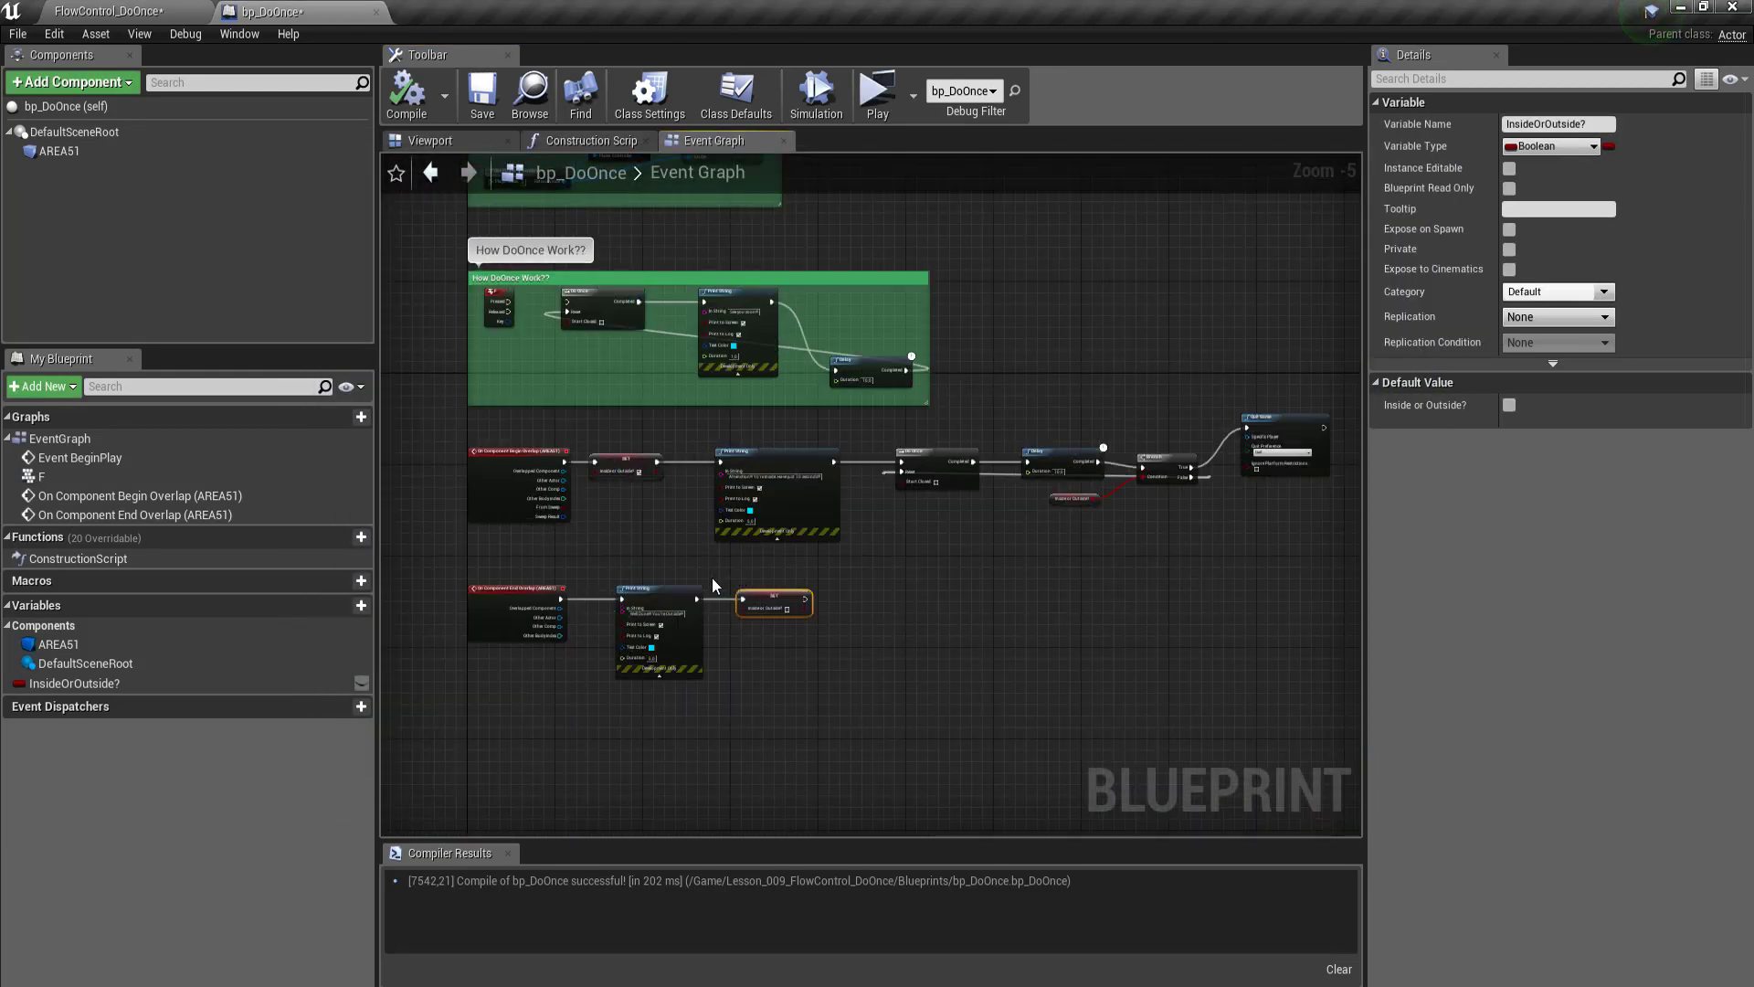
scroll(736, 581, "down", 2)
scroll(685, 413, "up", 3)
scroll(685, 411, "up", 1)
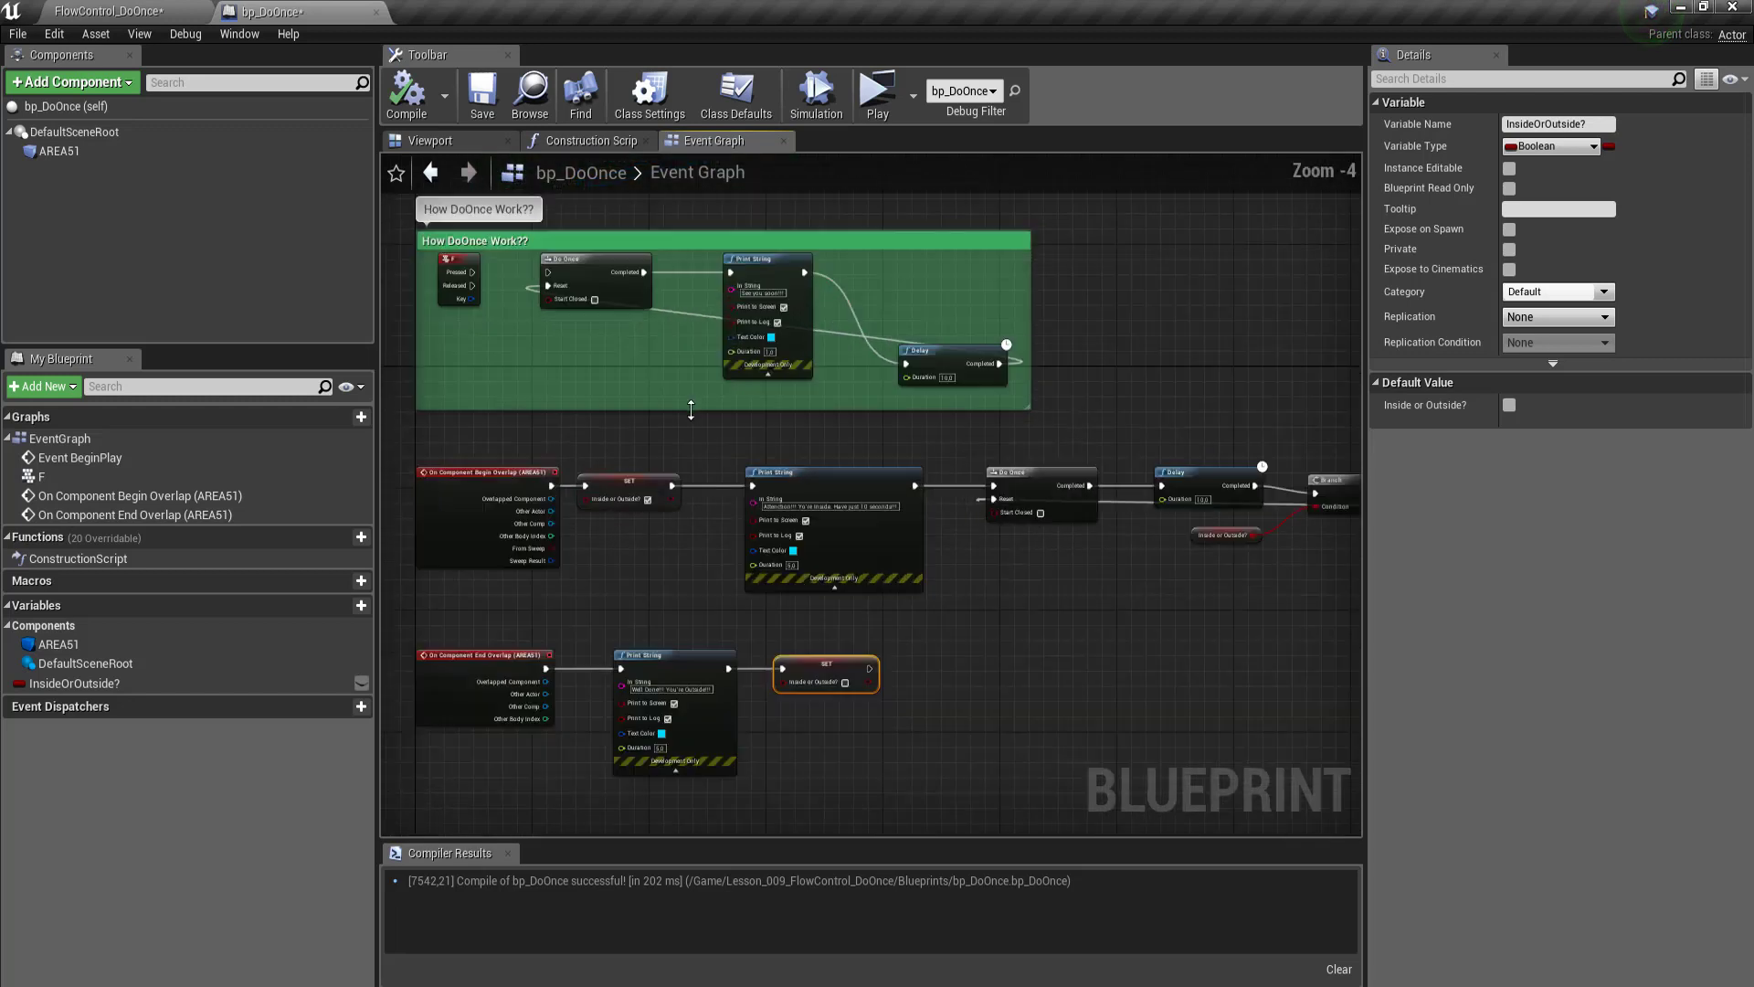
scroll(685, 419, "down", 4)
scroll(687, 420, "up", 3)
scroll(553, 511, "up", 4)
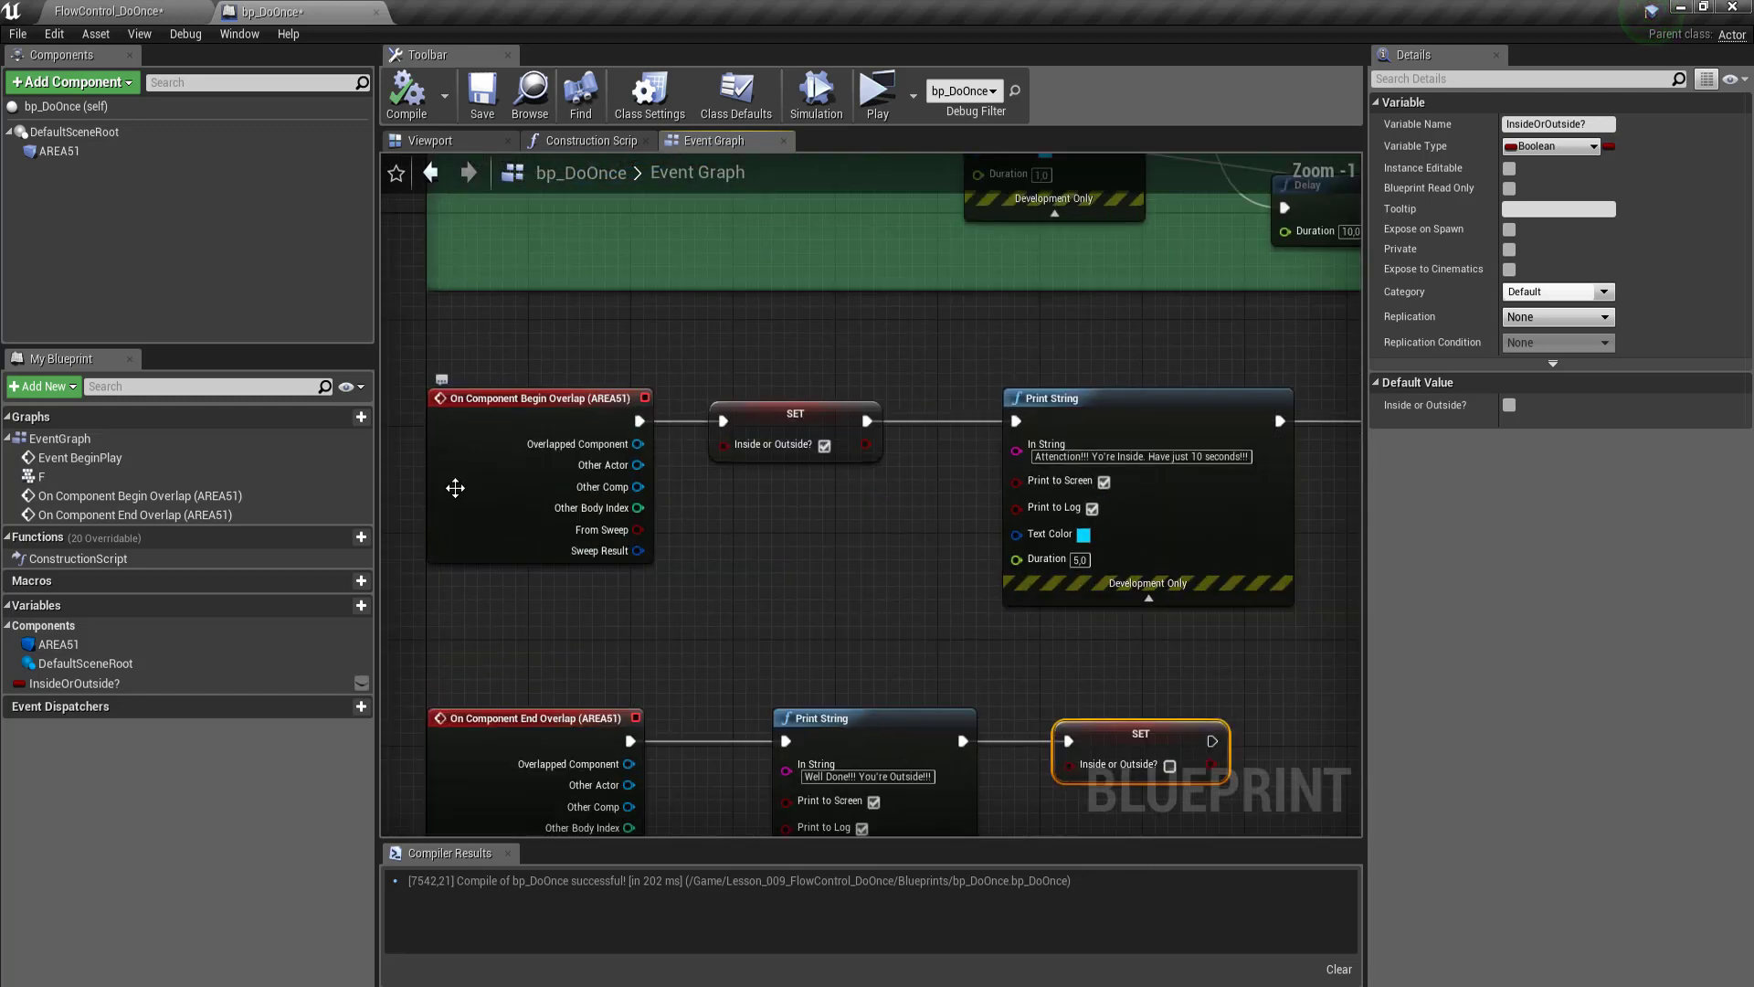
left_click(69, 155)
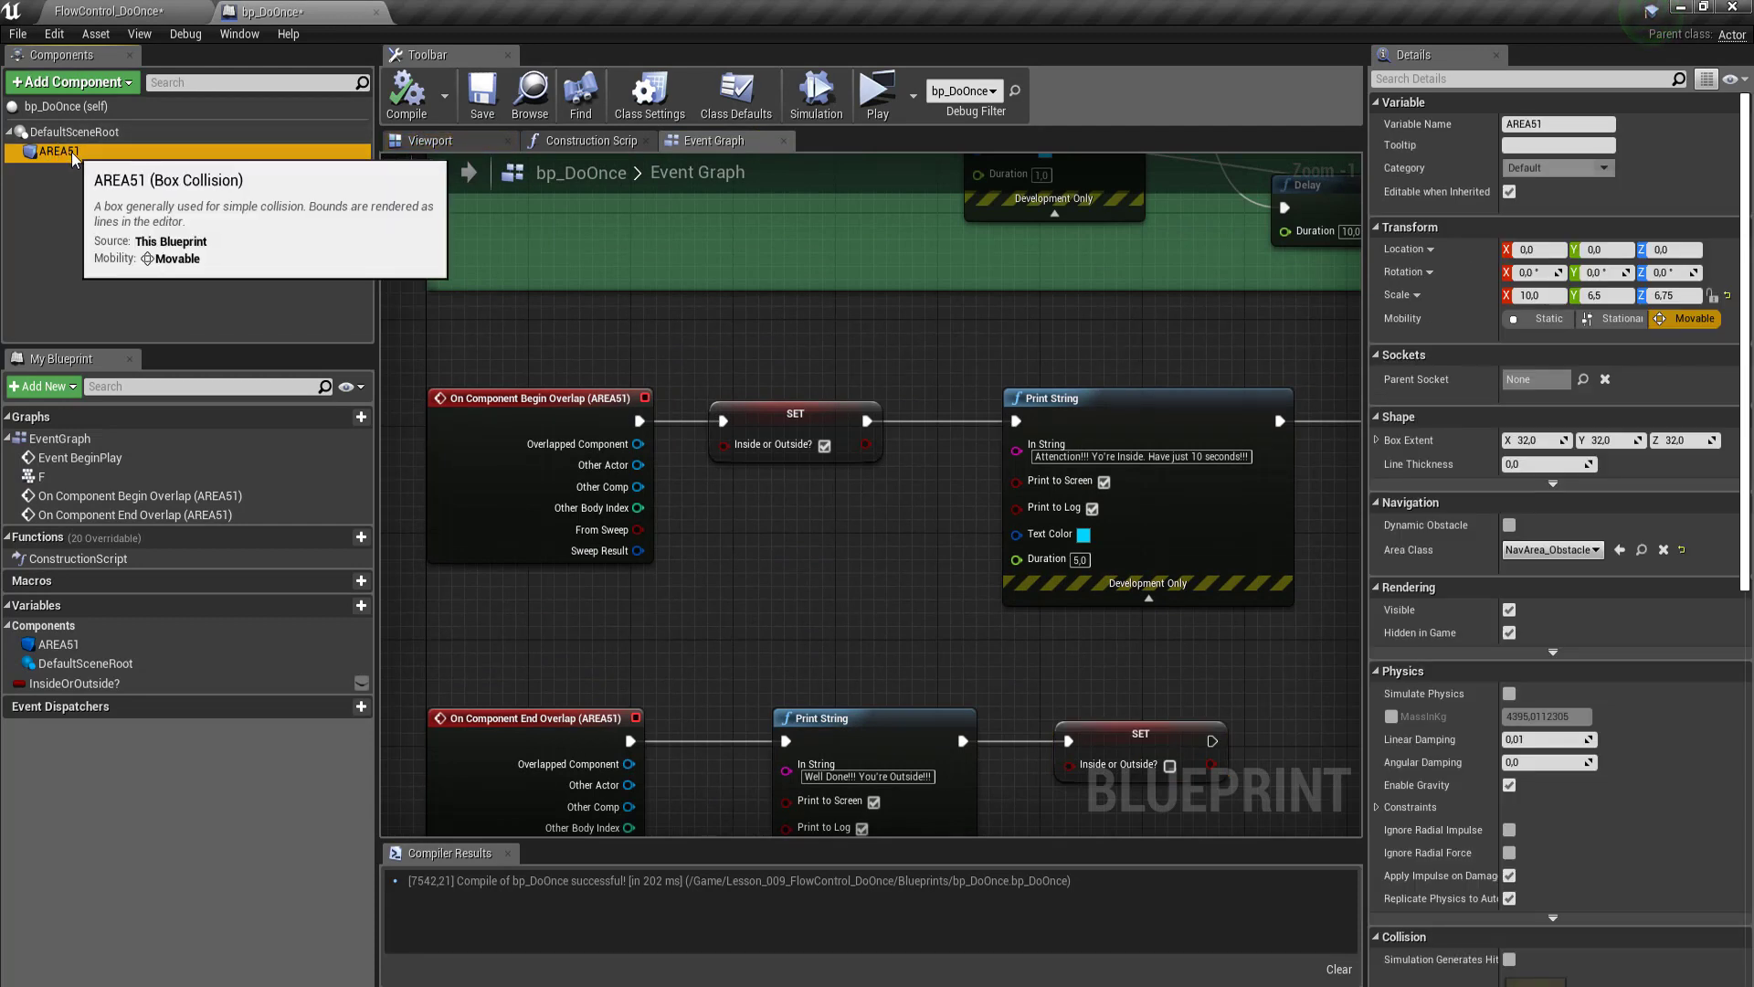
left_click(428, 142)
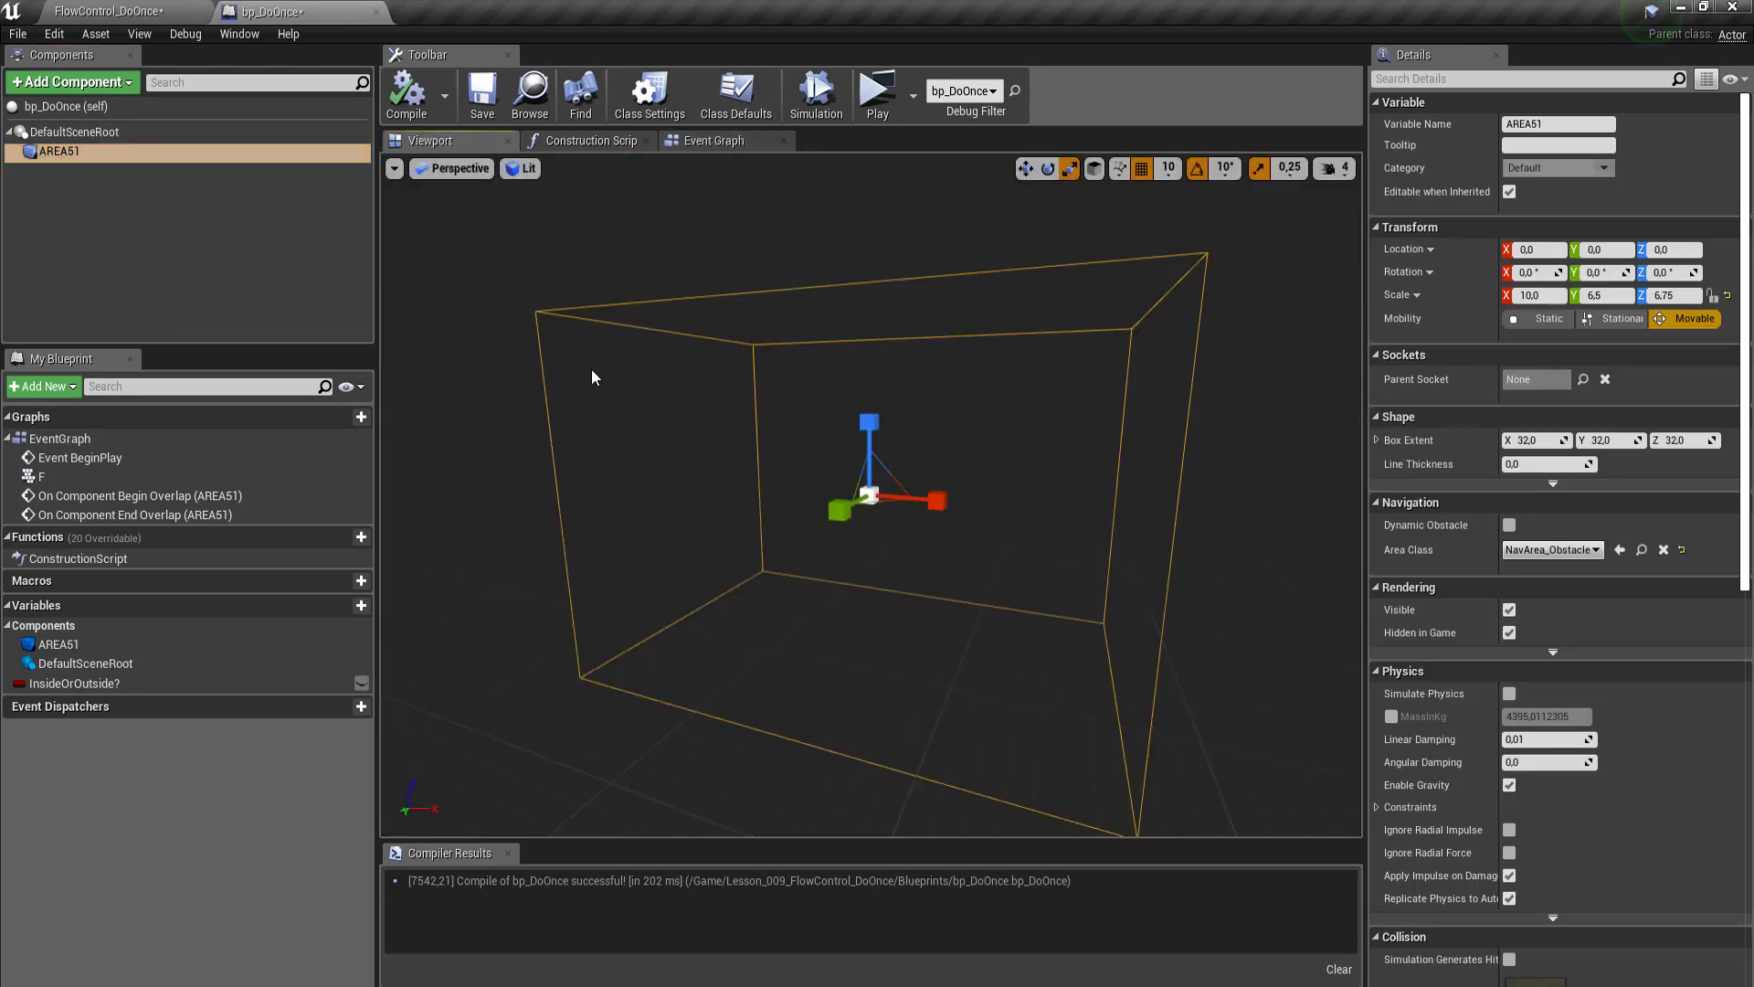
left_click(143, 12)
mouse_move(768, 472)
right_mouse_down()
mouse_move(640, 420)
mouse_move(640, 366)
right_mouse_up()
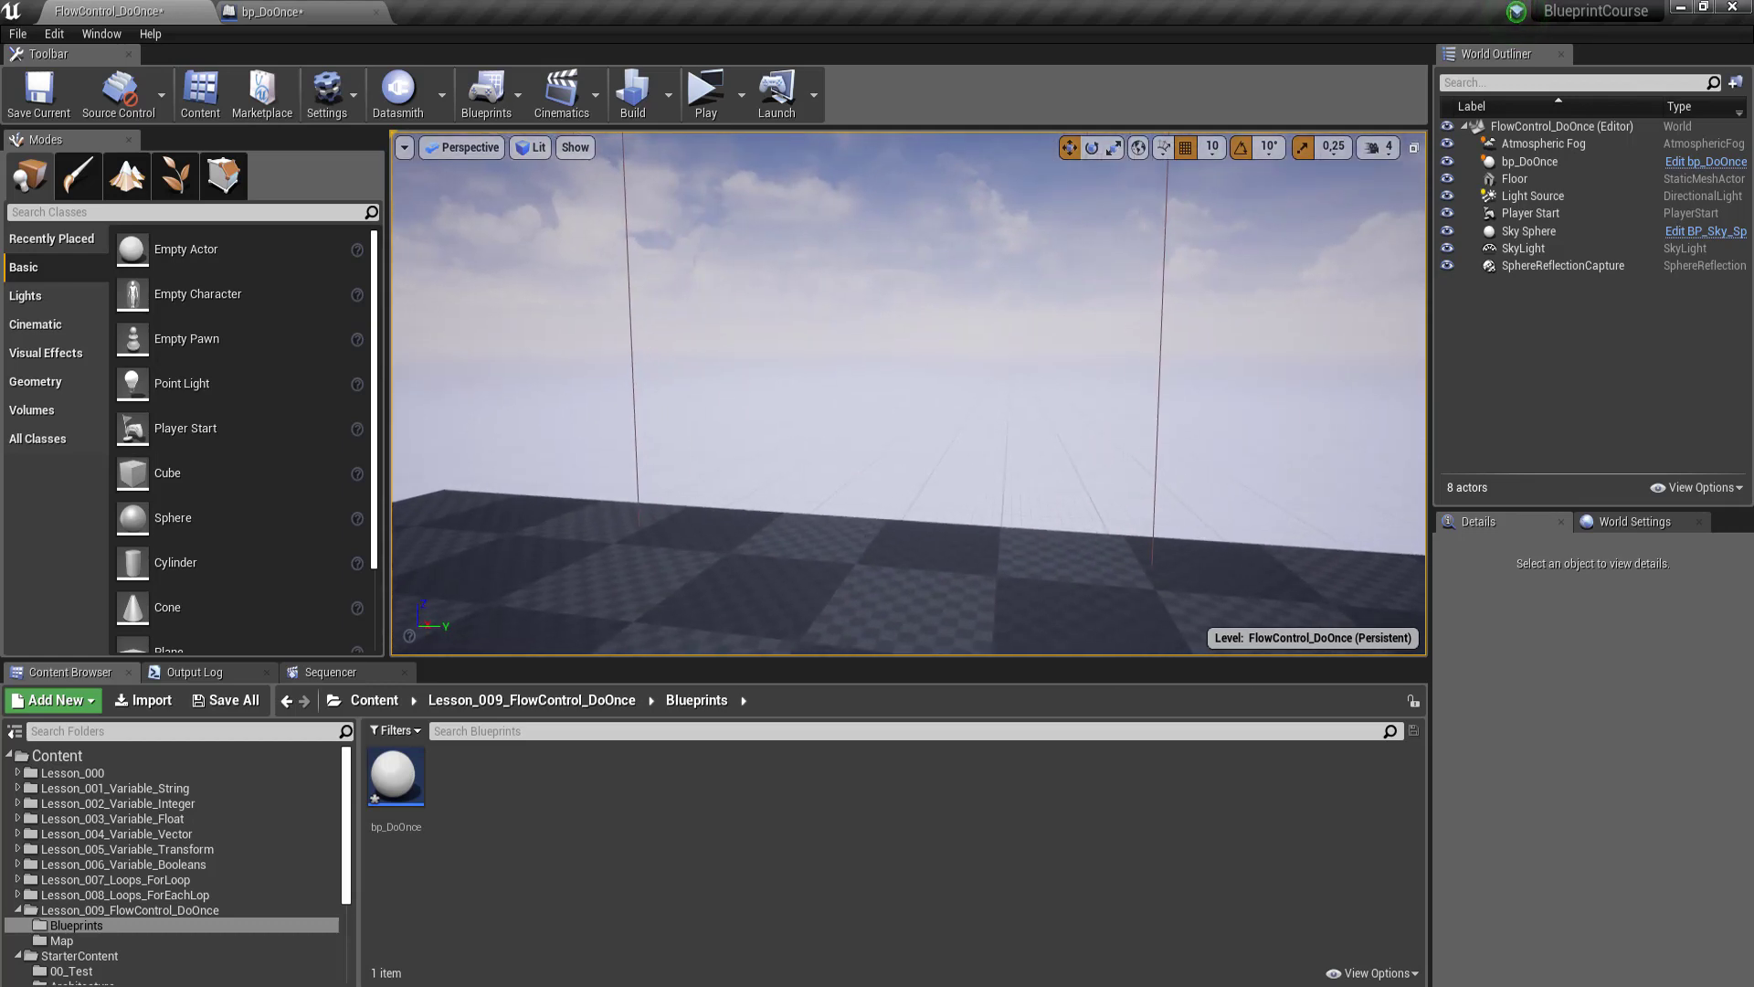
mouse_move(639, 366)
right_mouse_down()
mouse_move(695, 374)
mouse_move(694, 430)
mouse_move(695, 393)
right_mouse_up()
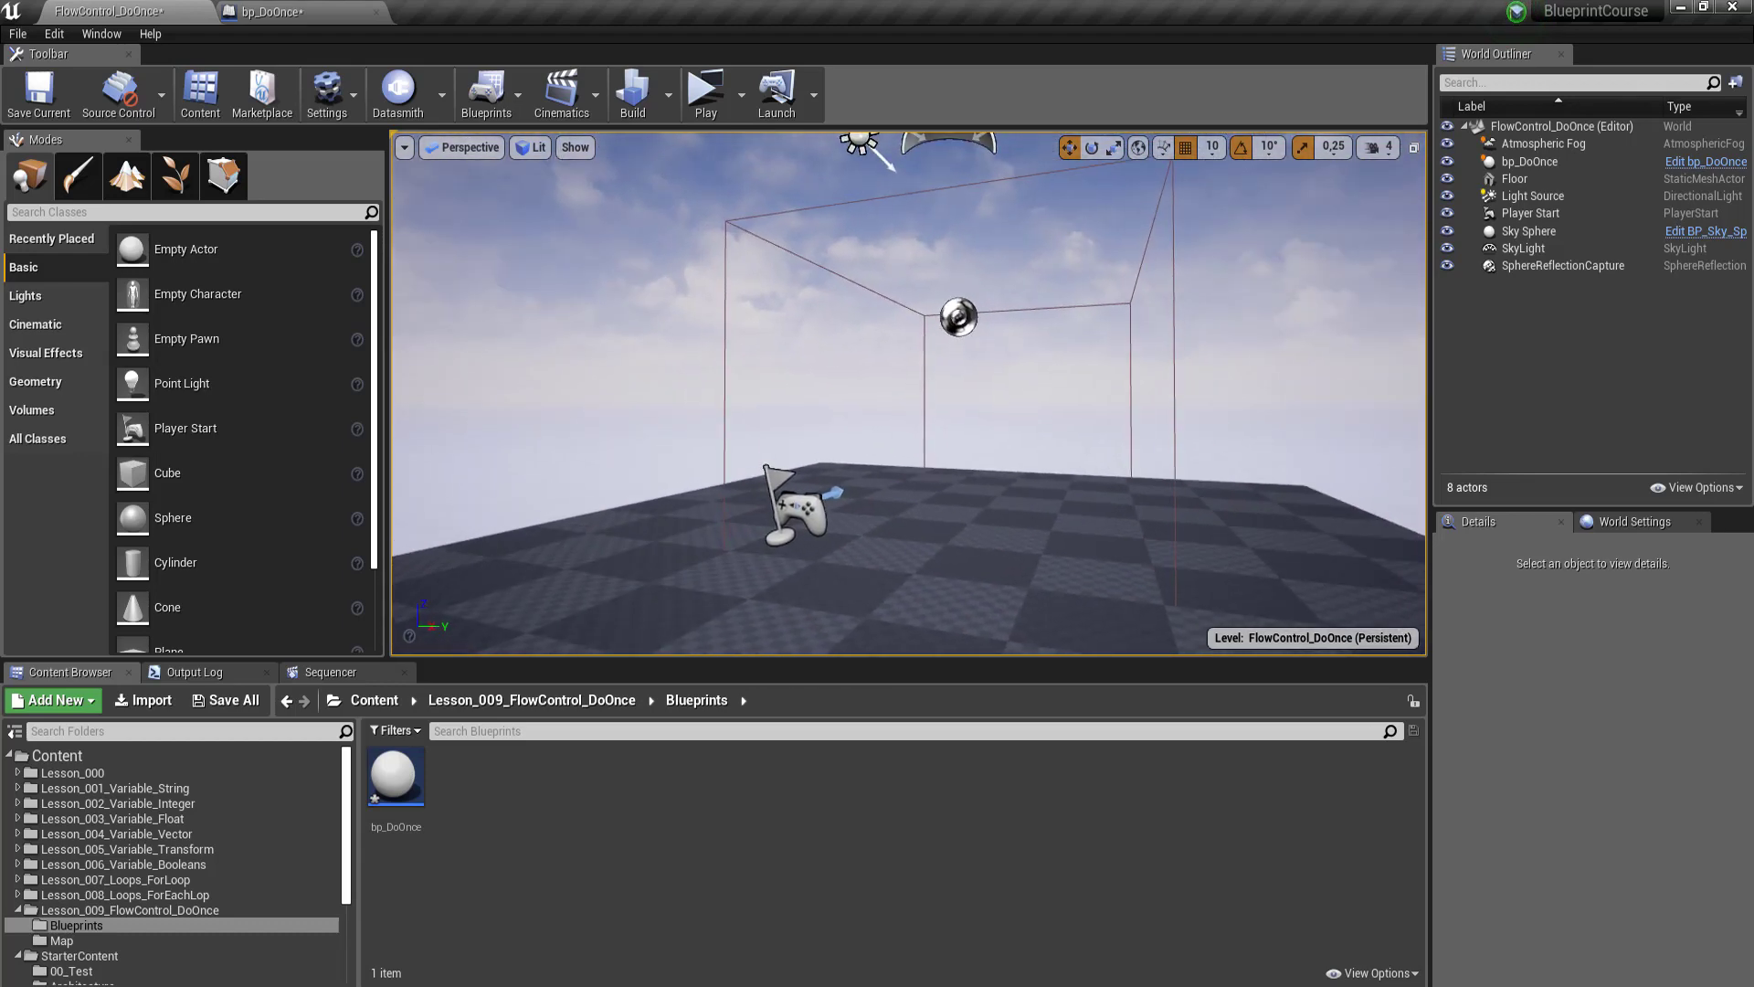
right_click_drag(694, 393, 703, 384)
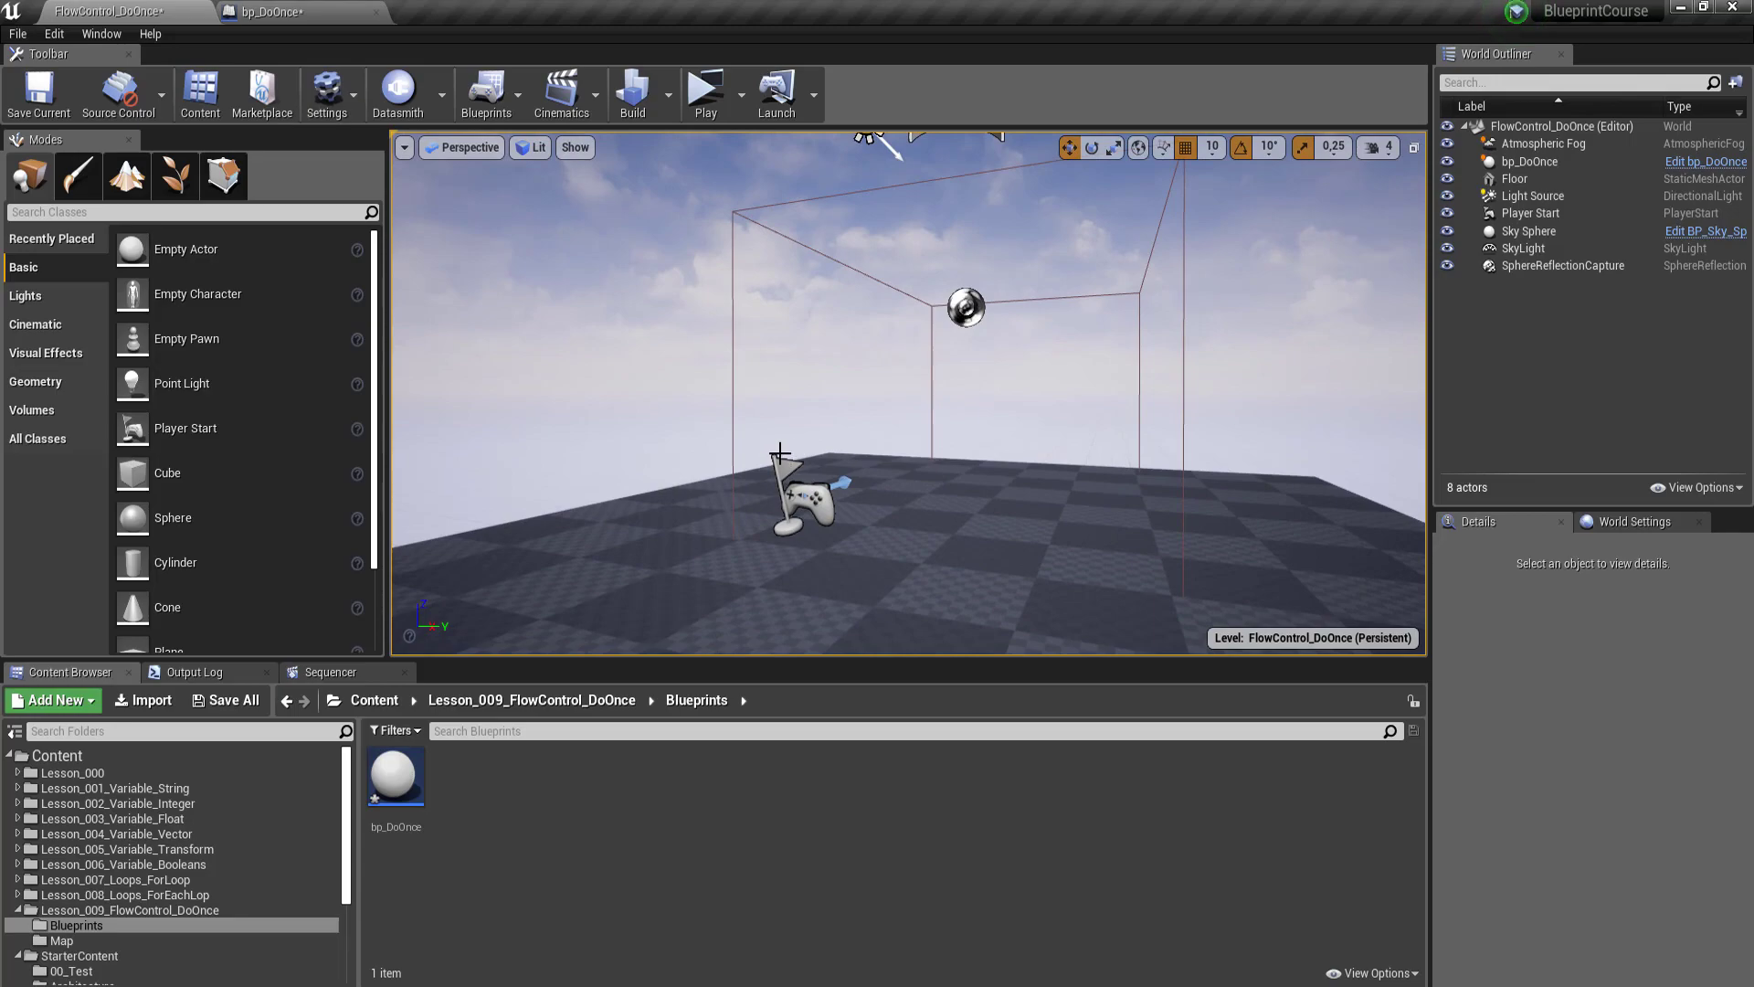
left_click(332, 16)
left_click(709, 143)
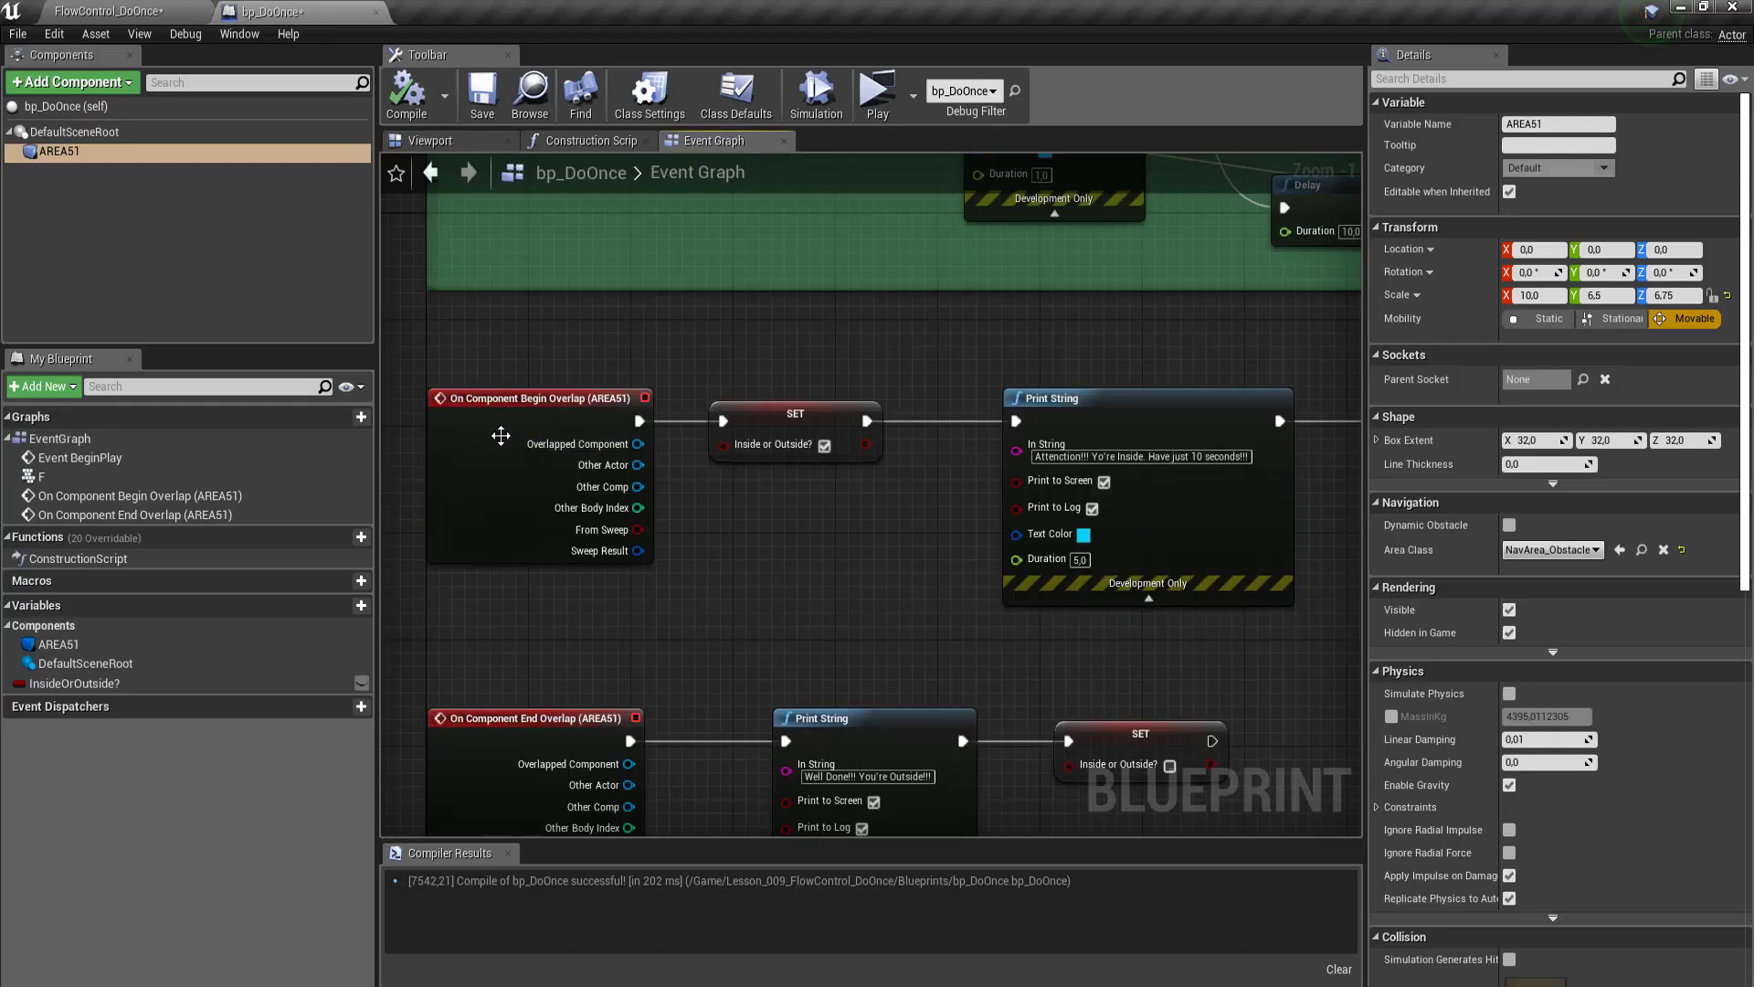
Step: Wrap the Begin Overlap chain in a comment box titled 'DoOnce Exsampe'
left_click_drag(412, 339, 1412, 645)
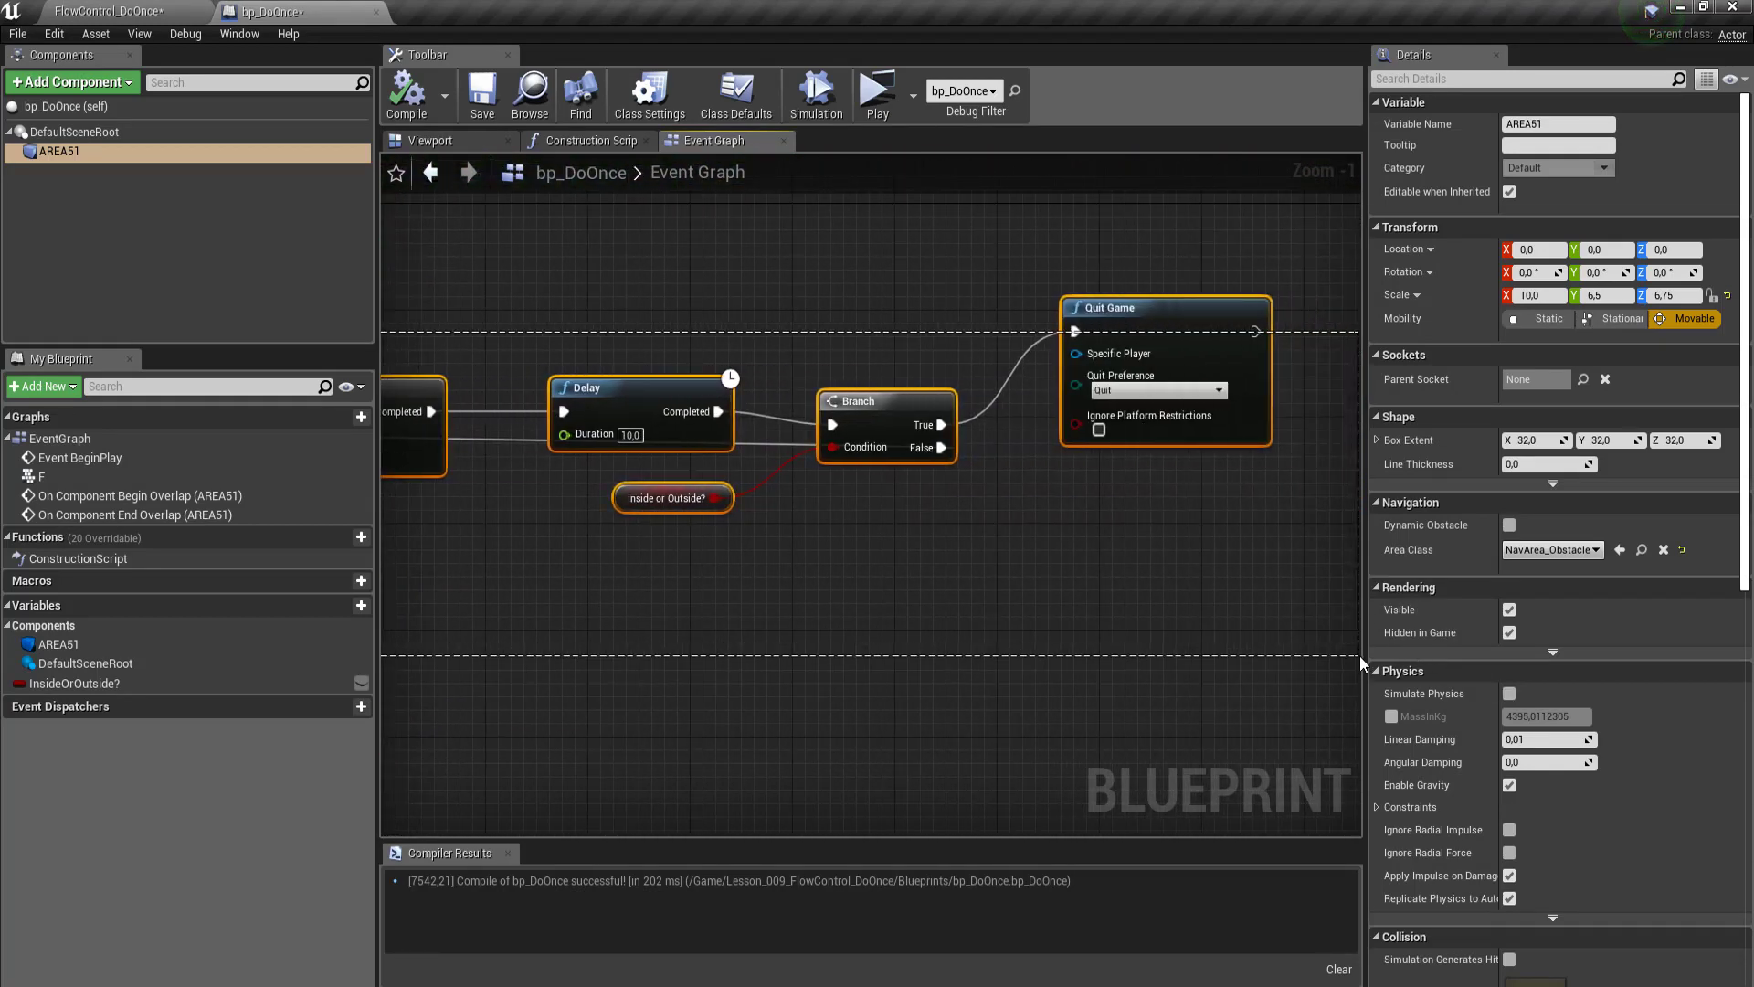
left_click_drag(1413, 645, 1319, 655)
scroll(1116, 580, "down", 3)
scroll(788, 600, "down", 2)
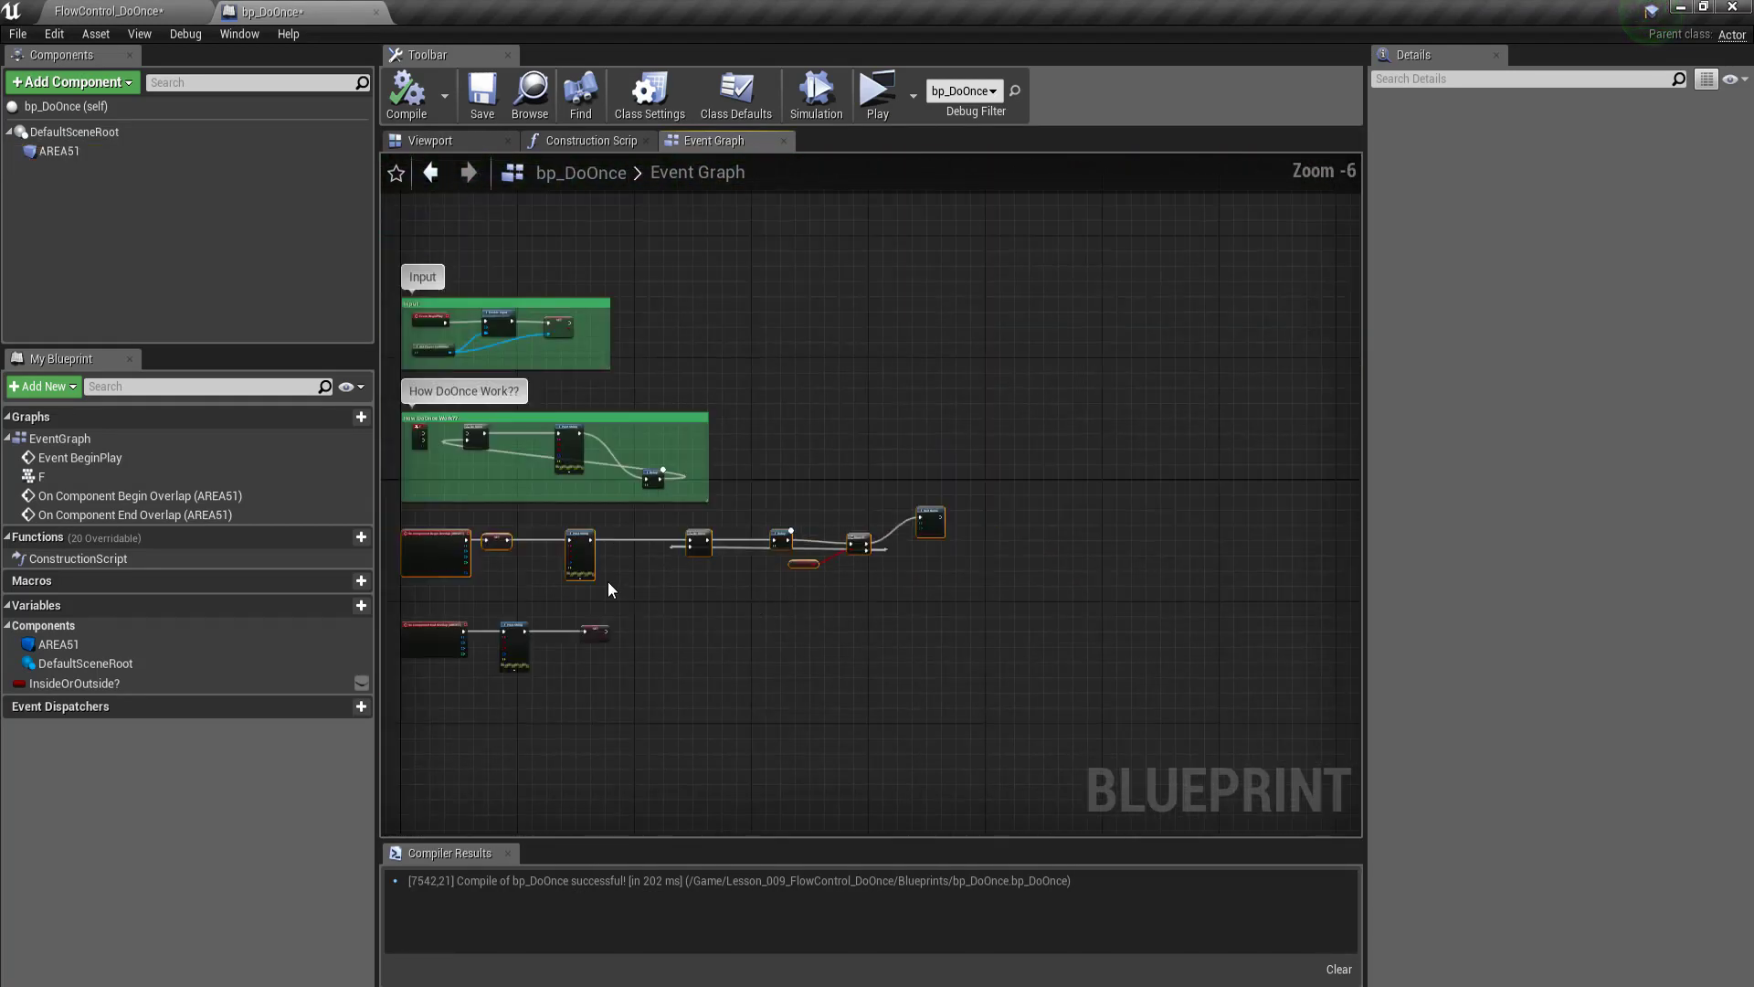
key("c")
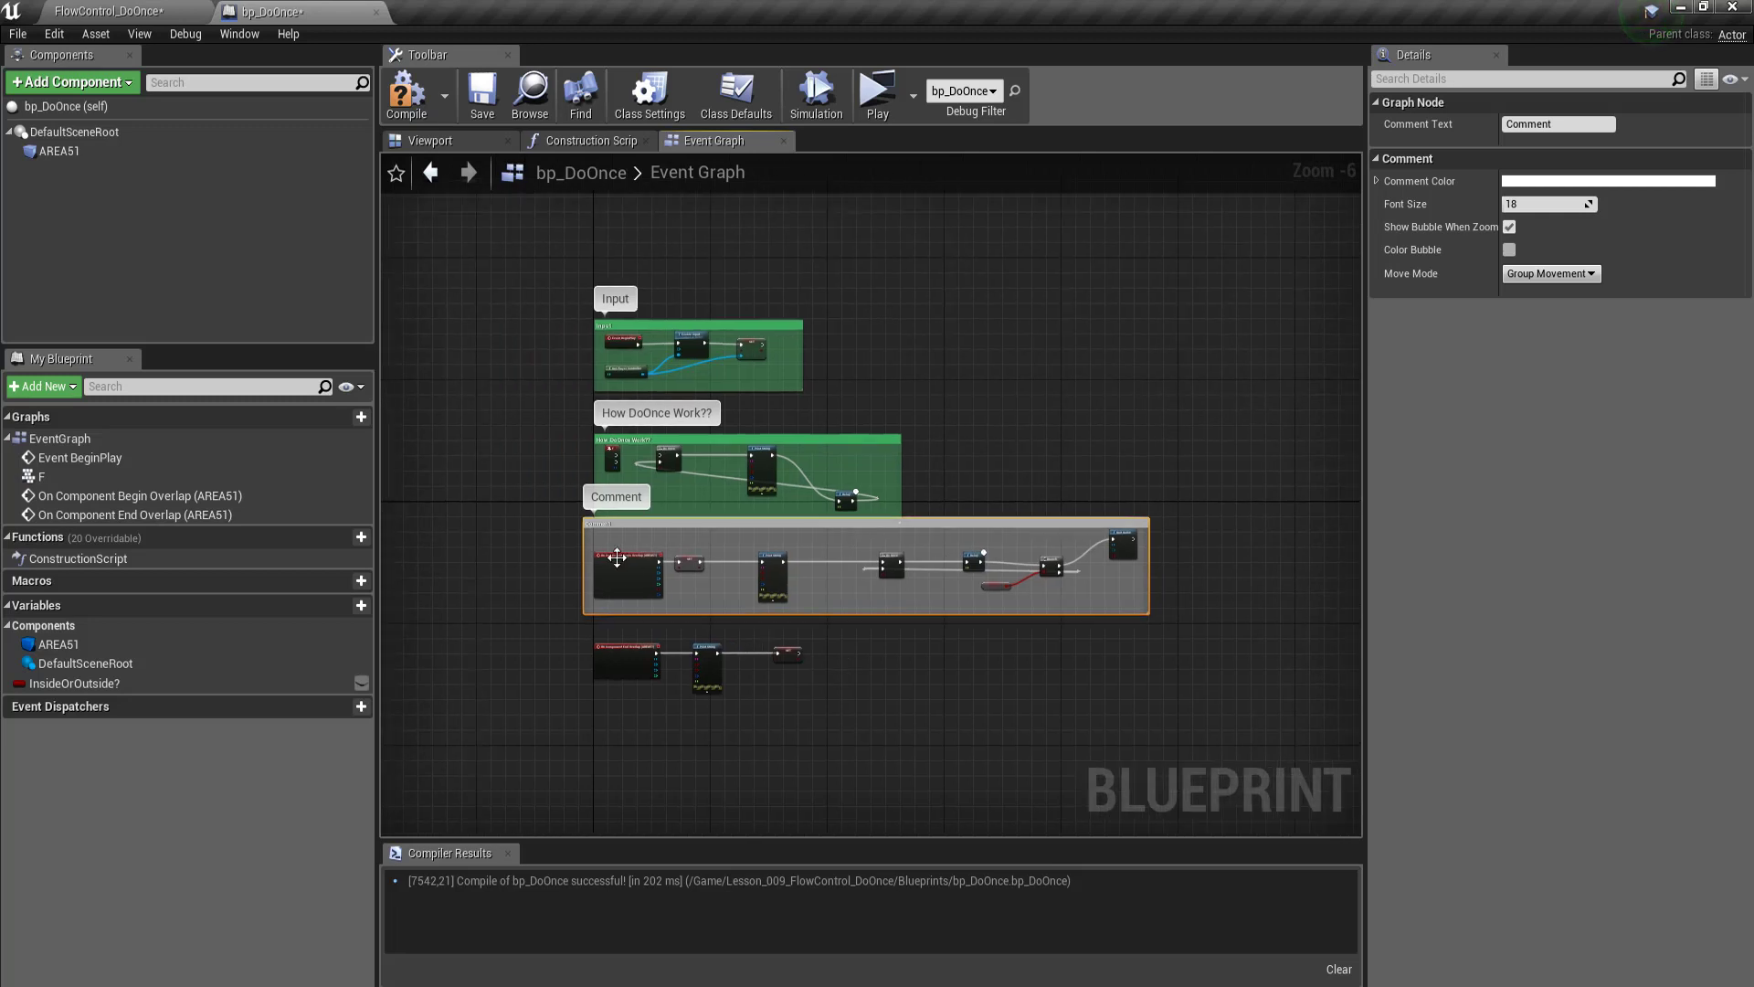
scroll(578, 532, "up", 3)
double_click(612, 469)
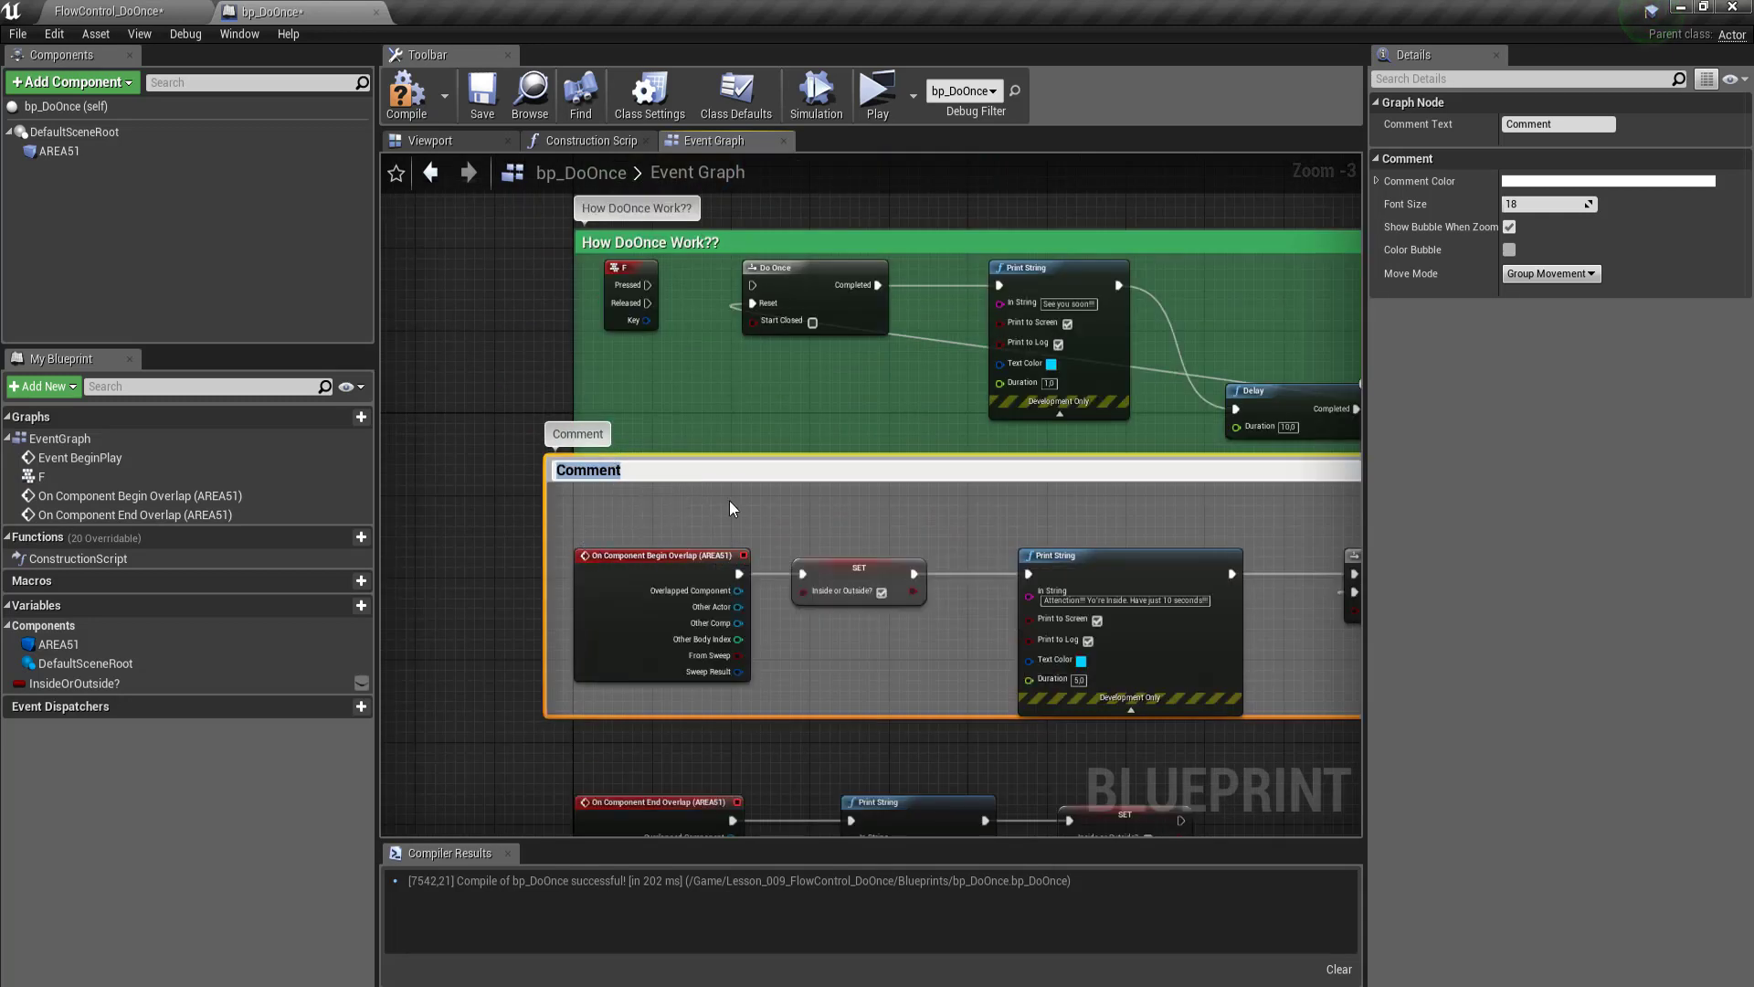
type("Do")
type("Once Ex")
type("sampe")
key("Return")
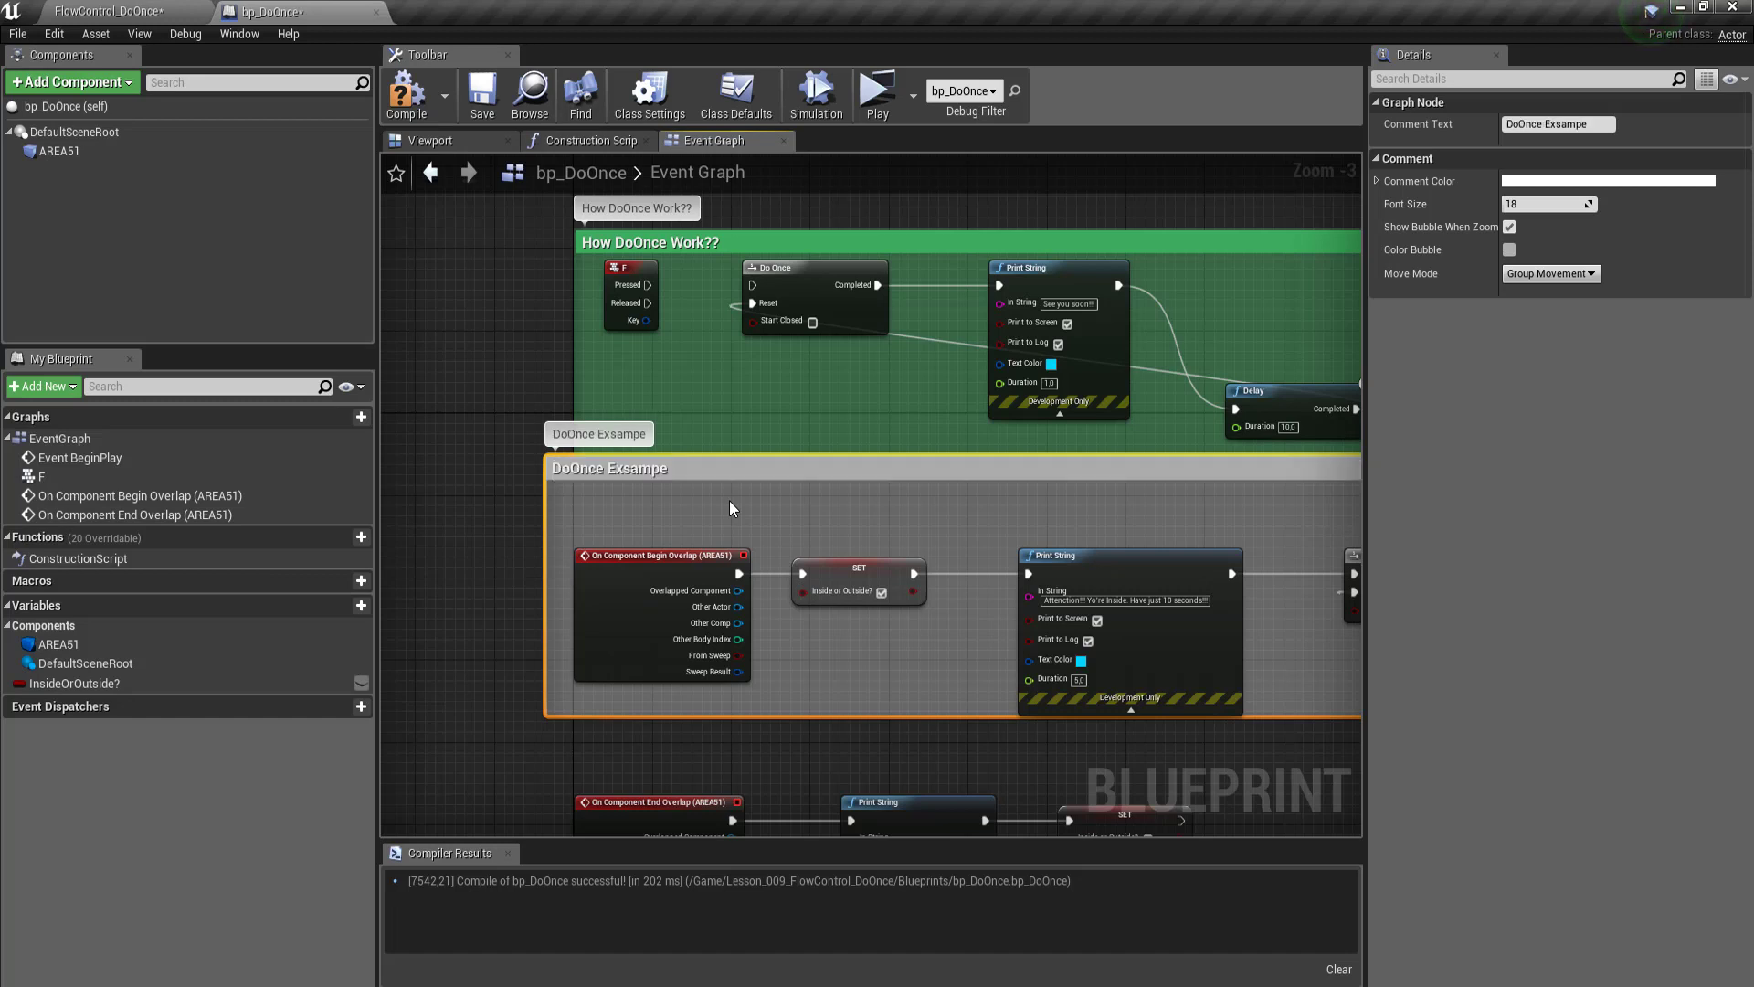
Step: Move the three End Overlap nodes and the DoOnce Exsampe comment further down
scroll(908, 469, "down", 3)
scroll(652, 391, "up", 1)
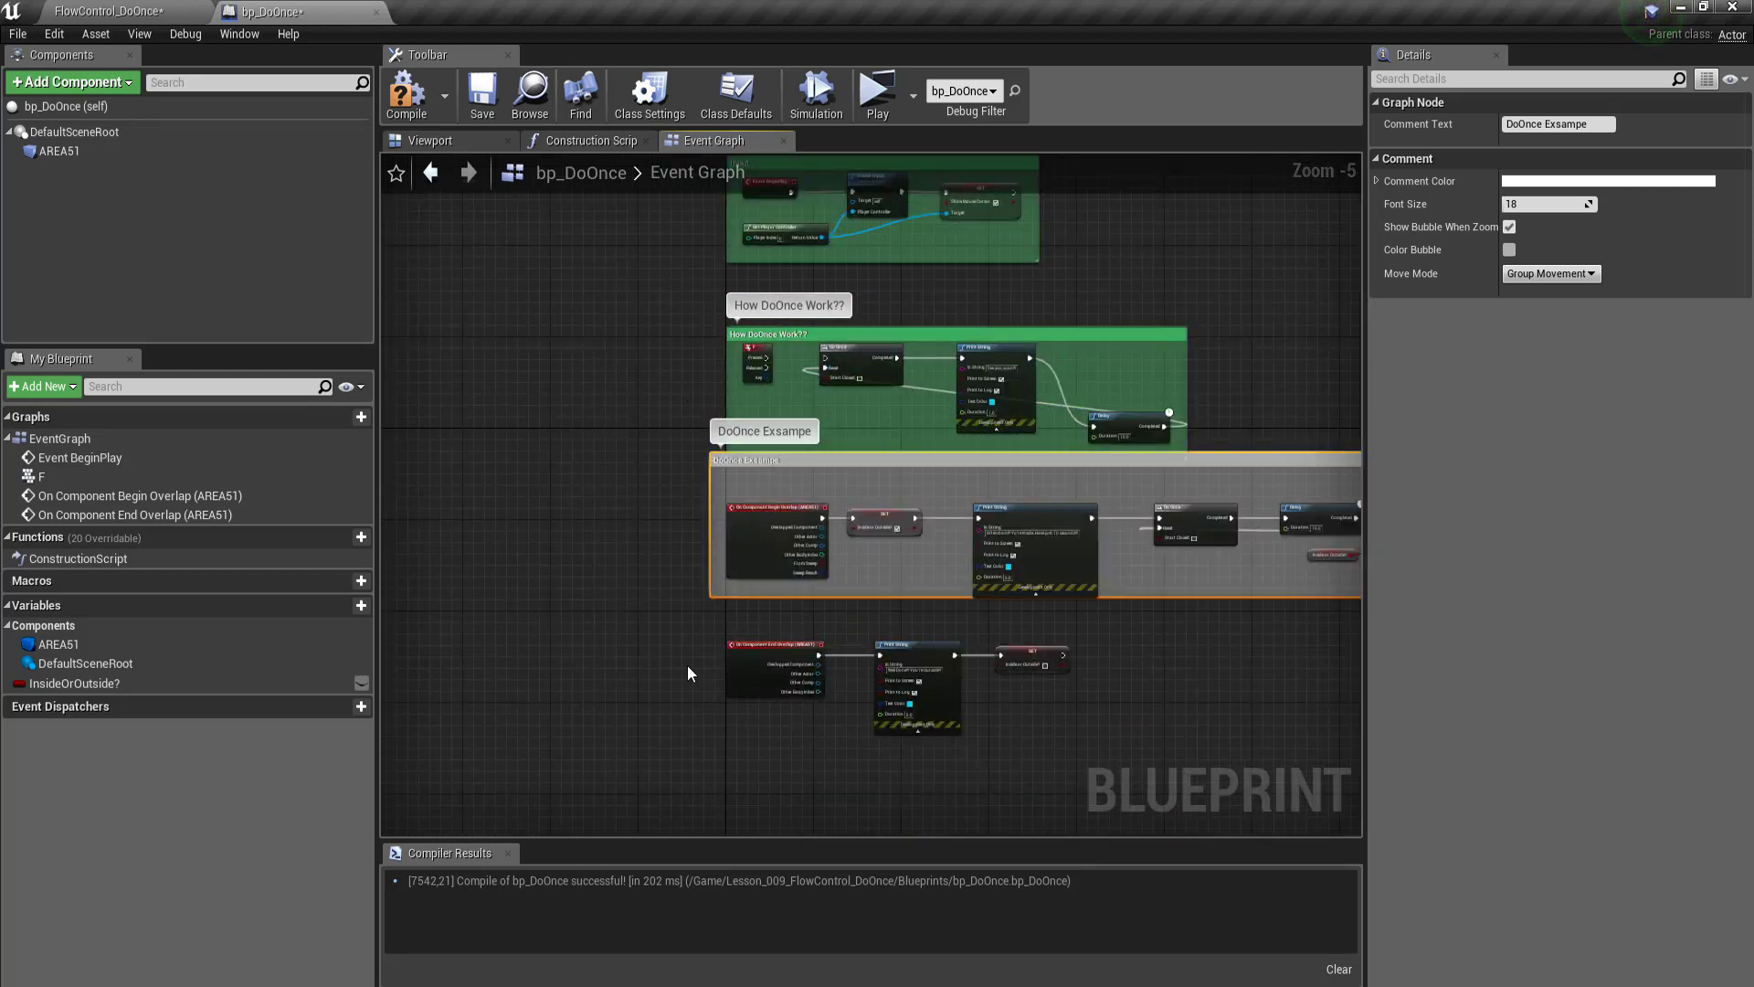
left_click_drag(687, 665, 957, 677)
left_click_drag(794, 644, 797, 698)
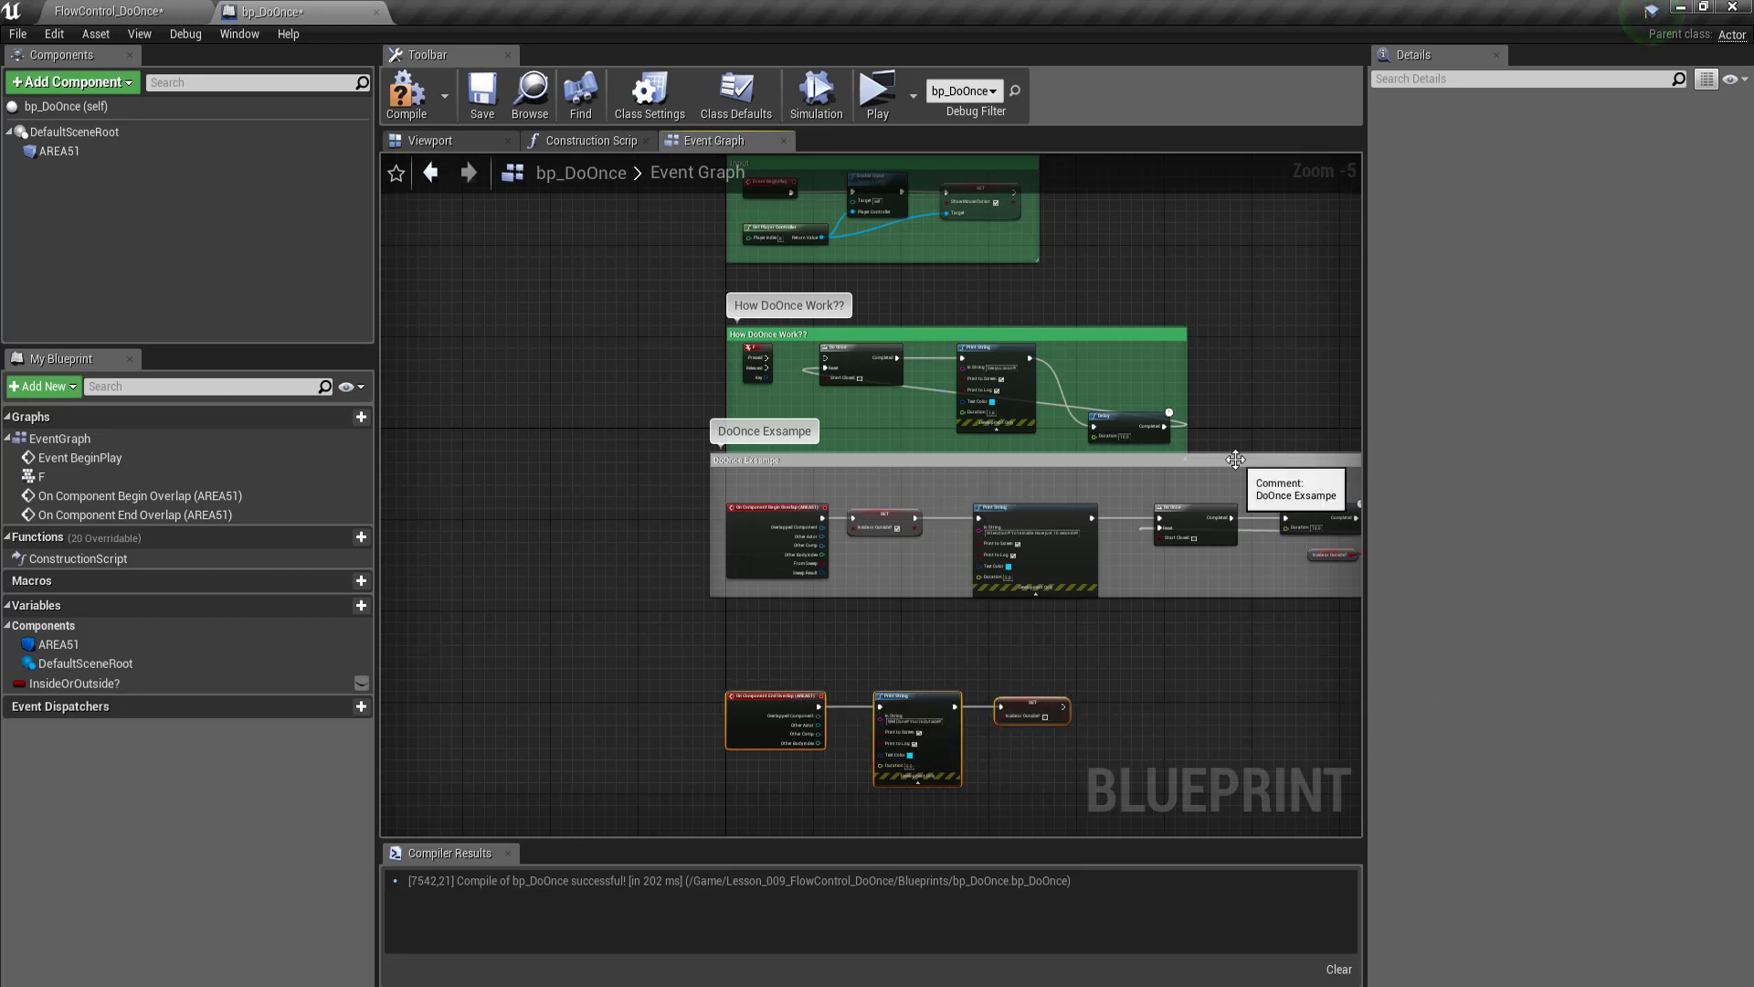
left_click_drag(1234, 458, 1248, 493)
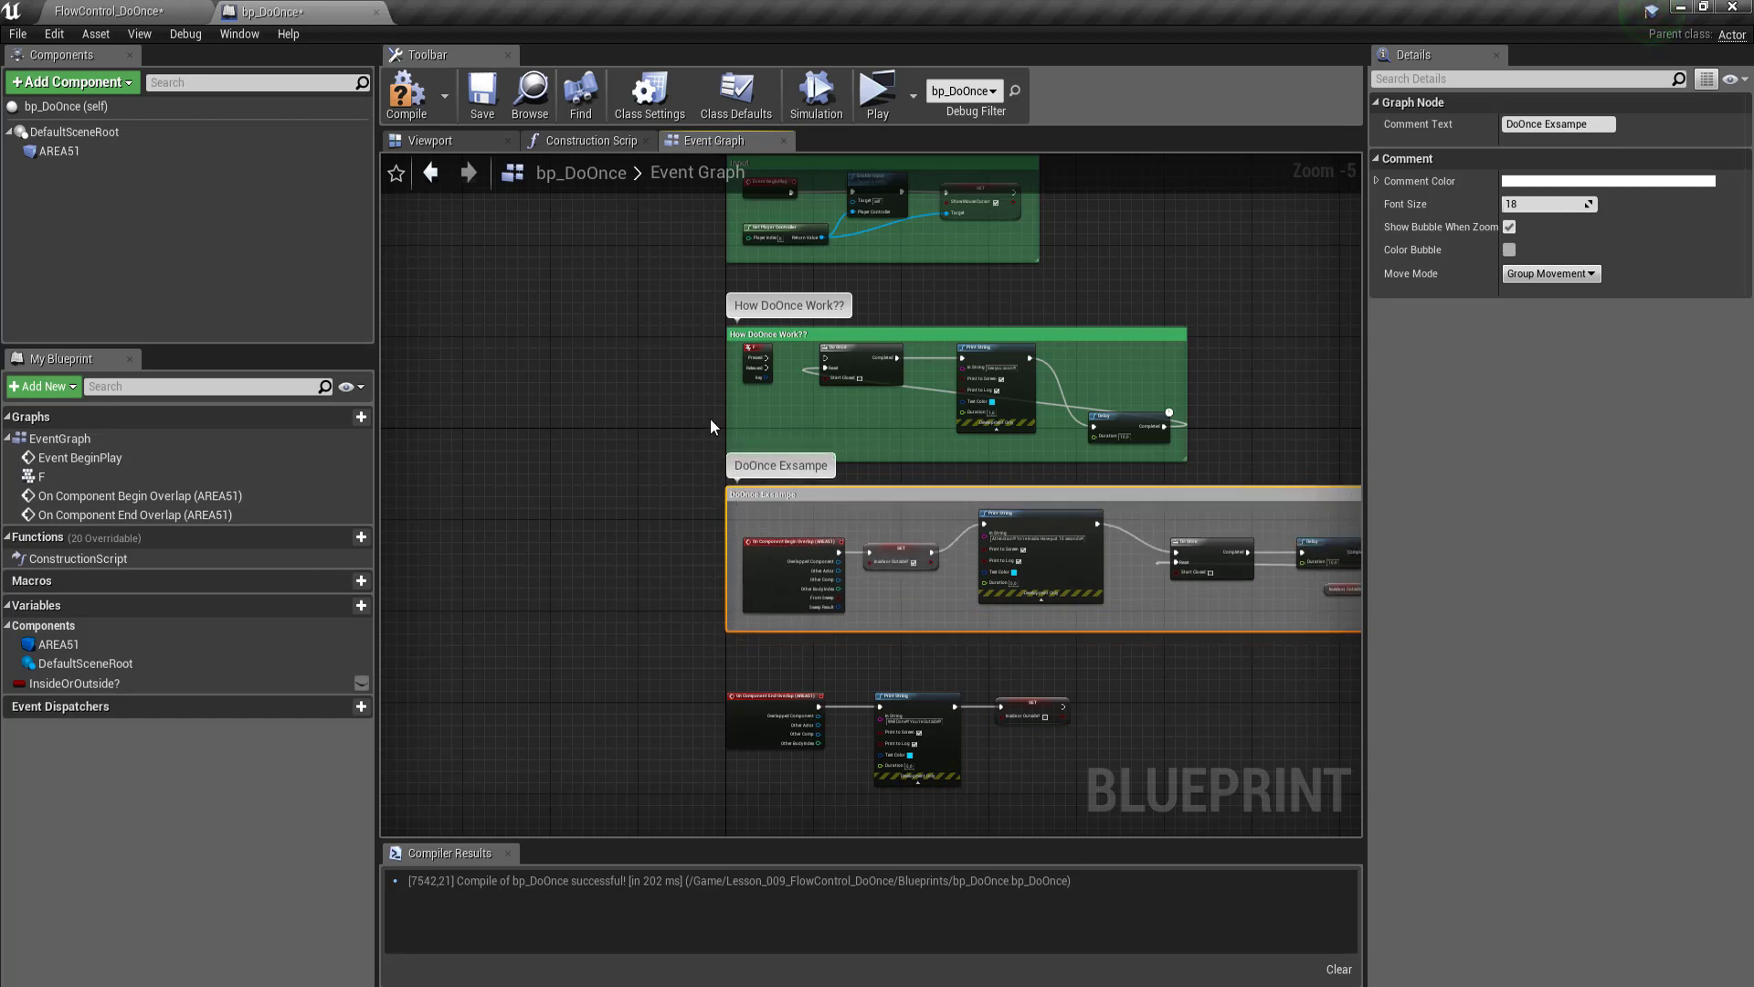
Step: Make the DoOnce Exsampe comment box green
left_click(1571, 181)
left_click(1319, 236)
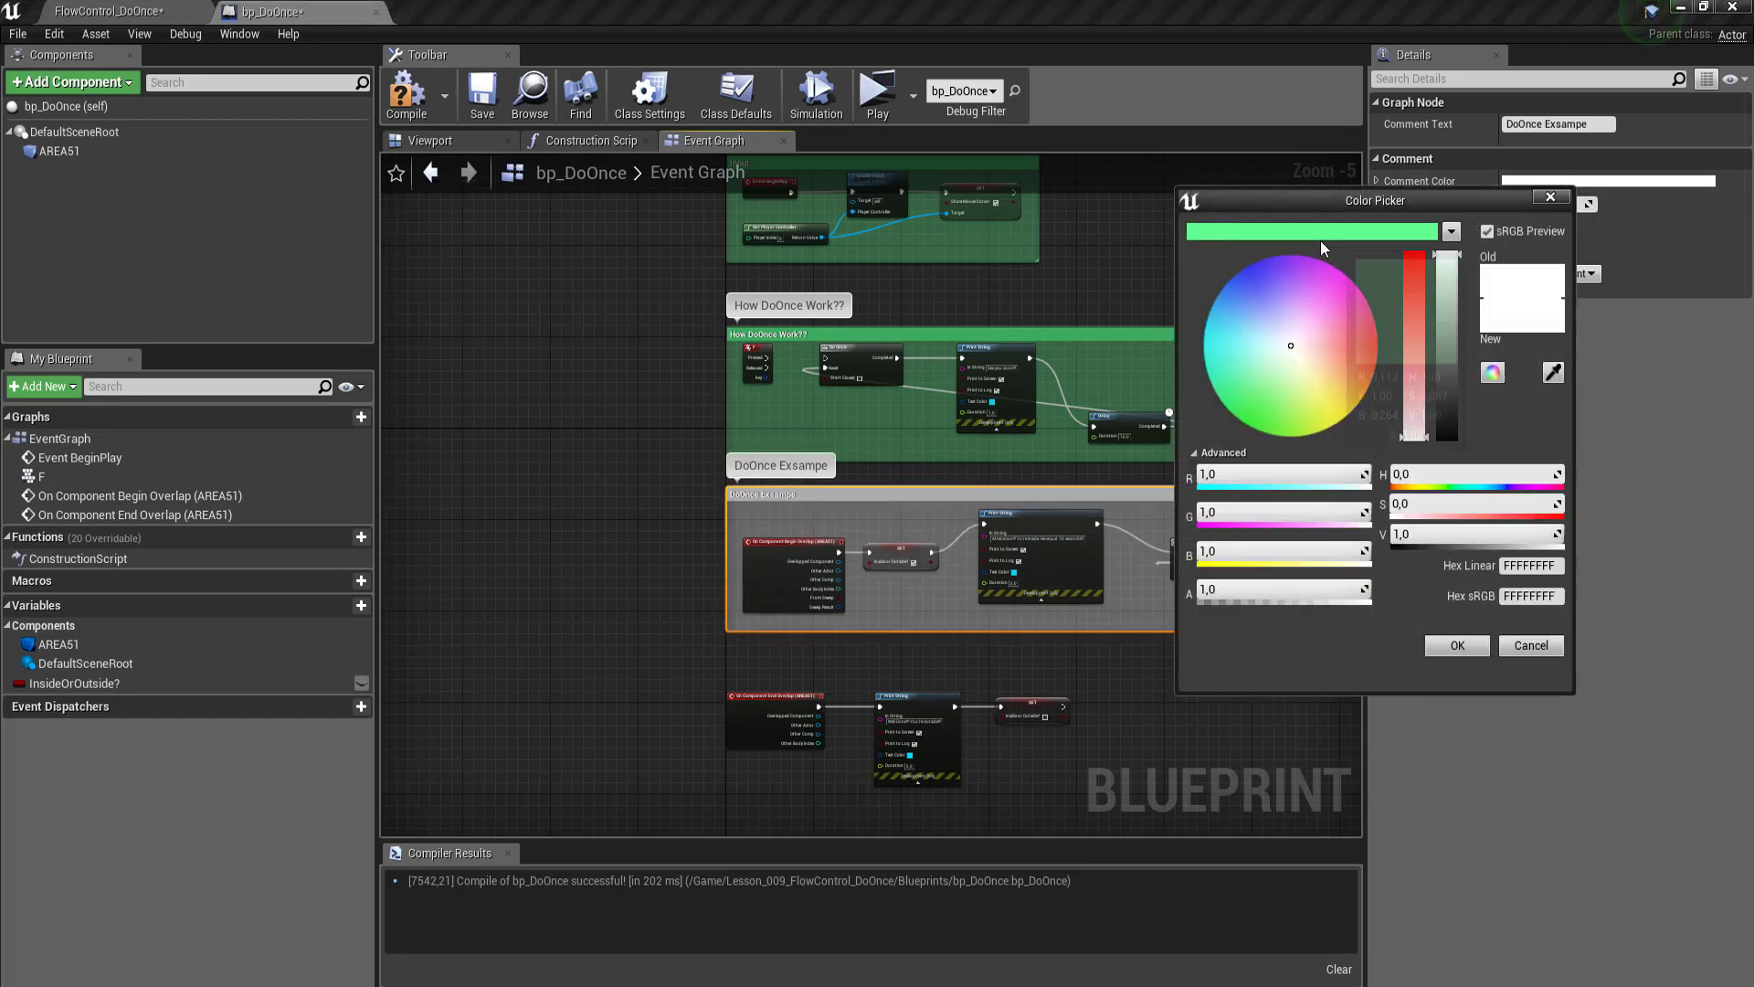
left_click(1457, 645)
scroll(919, 482, "down", 2)
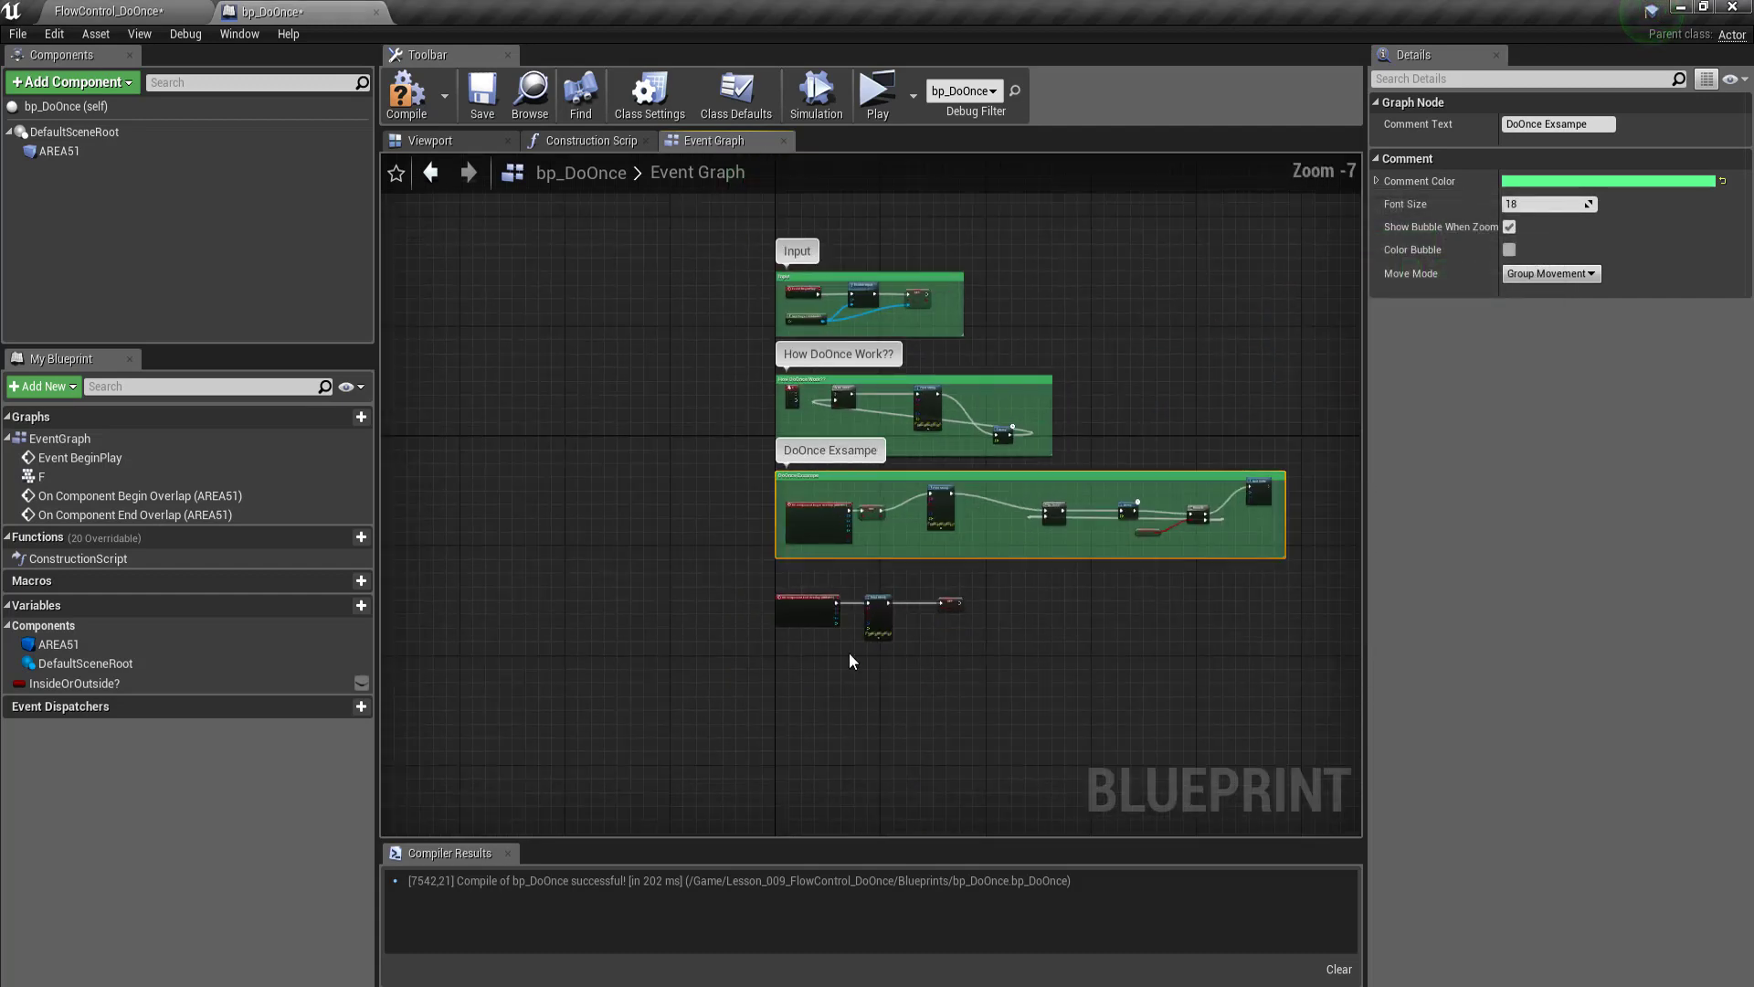
scroll(937, 627, "up", 3)
scroll(939, 624, "up", 1)
scroll(939, 625, "down", 2)
scroll(781, 393, "up", 3)
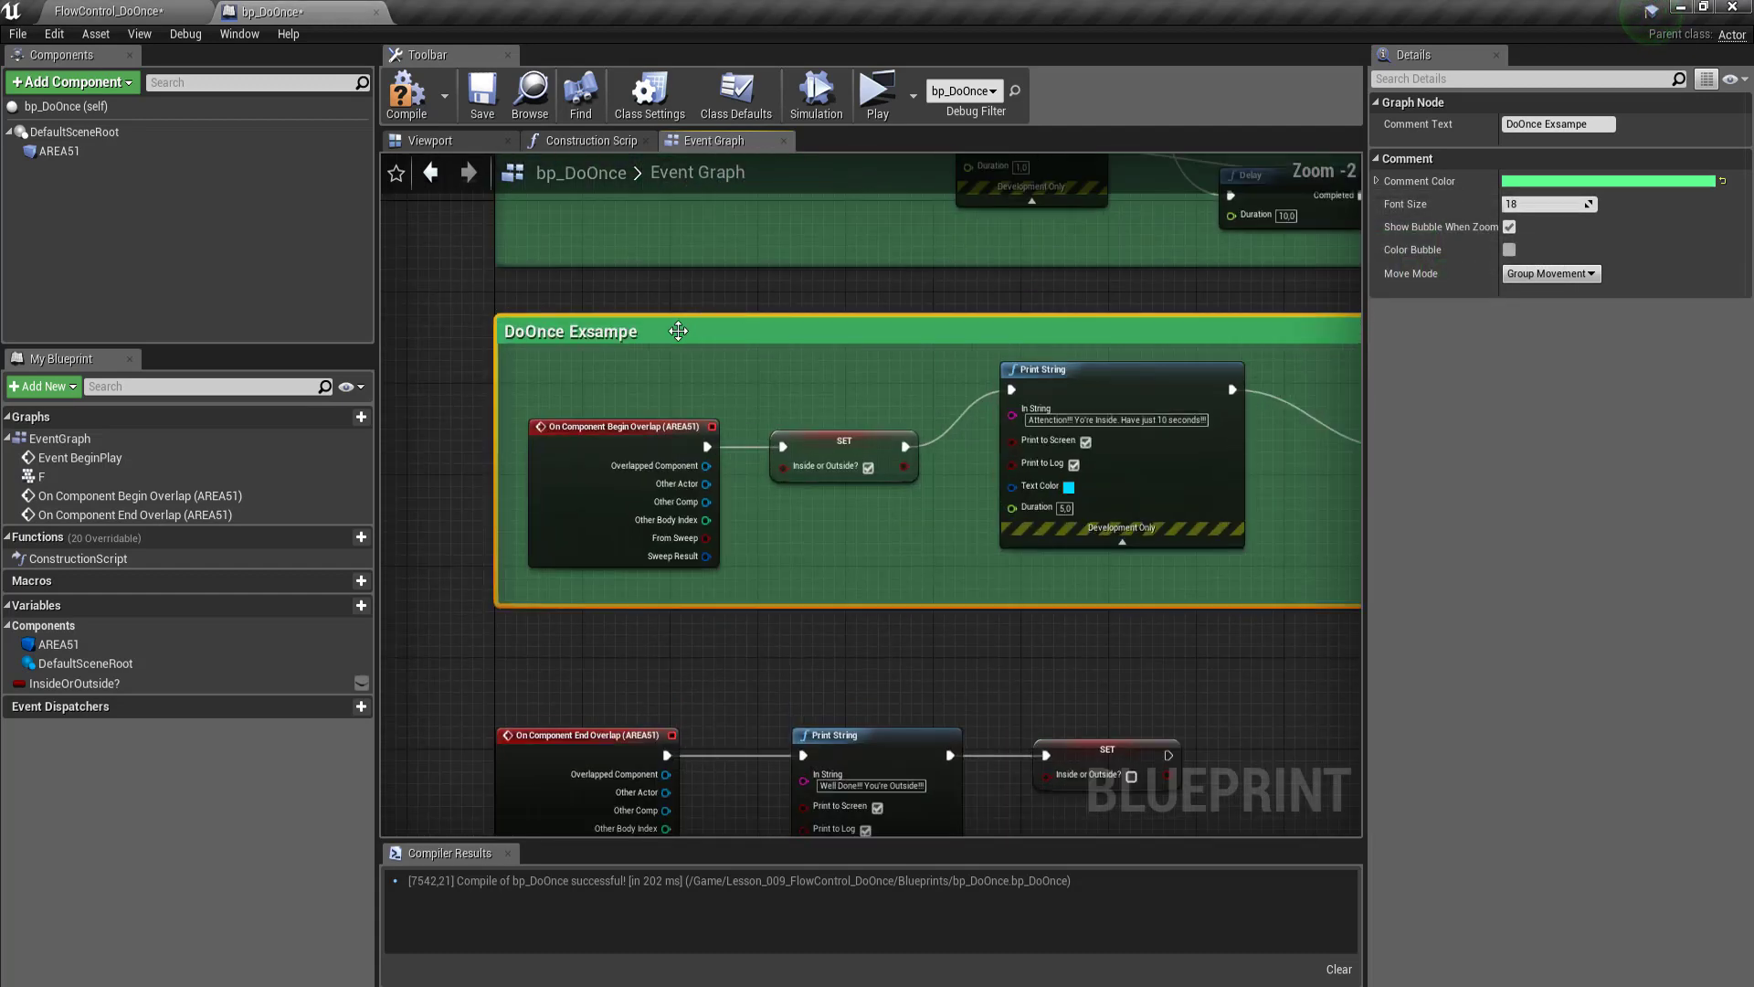
scroll(640, 347, "up", 2)
Step: Retitle the comment 'DoOnce Exsampe Begin Overlap'
double_click(655, 343)
type("Begin Overla")
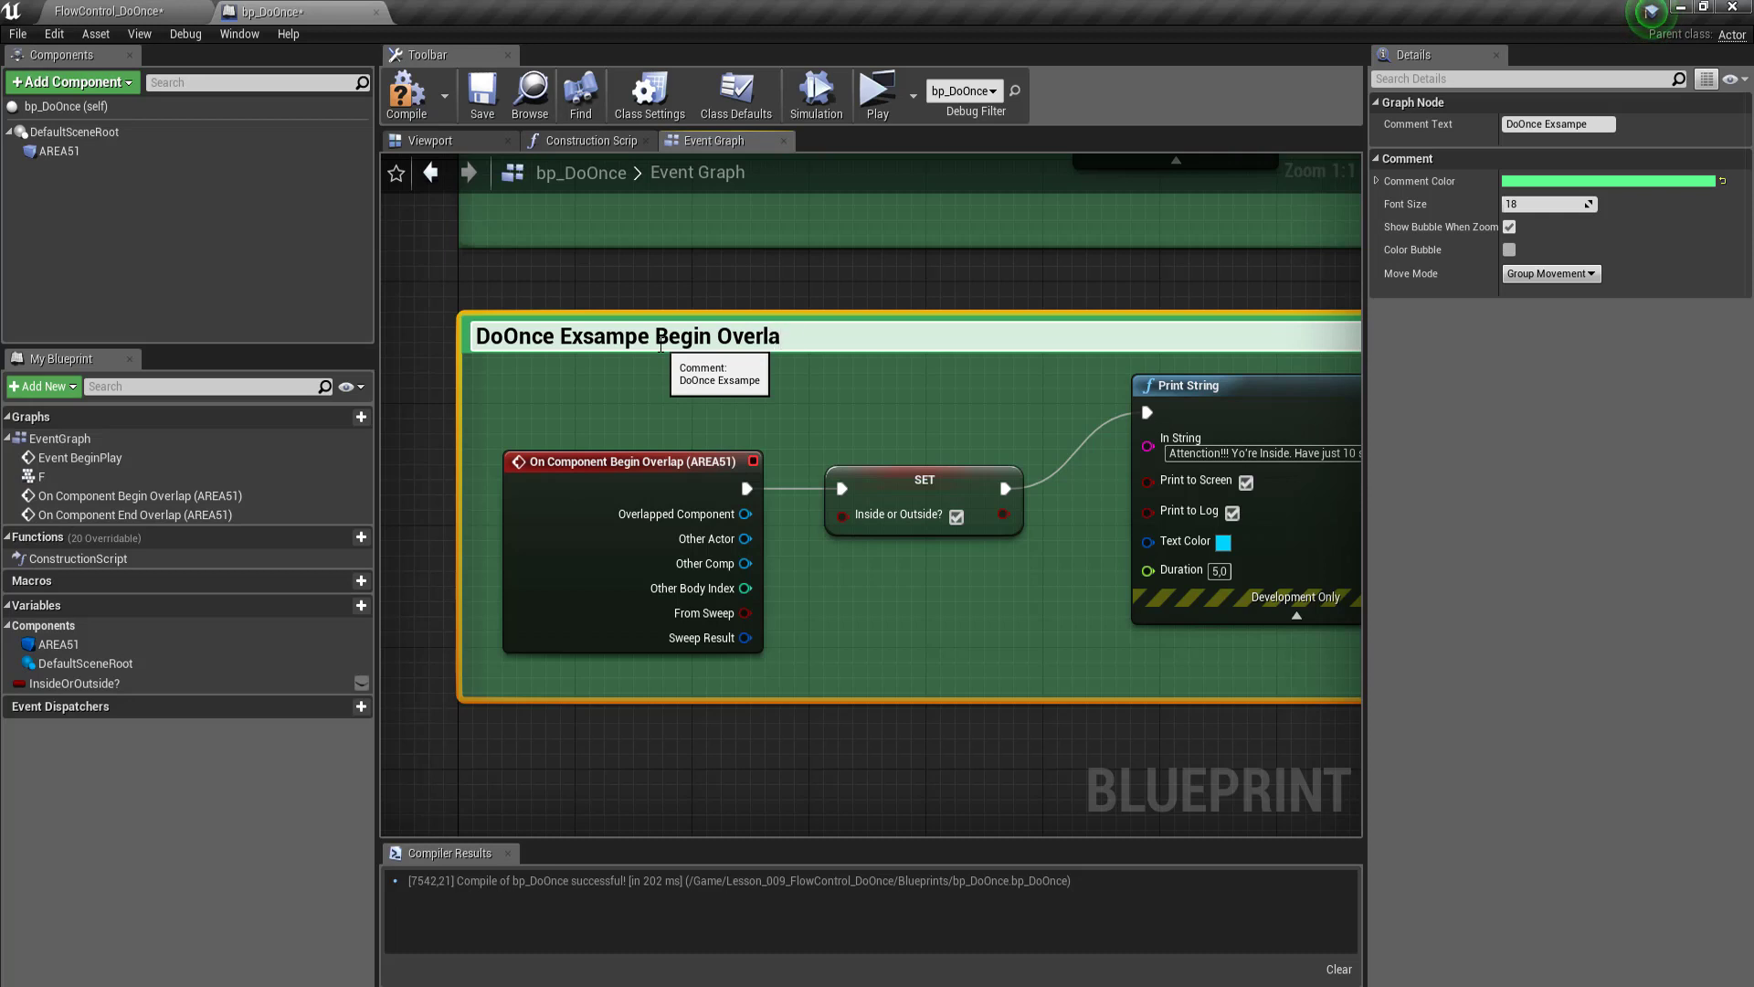
type("p")
key("Return")
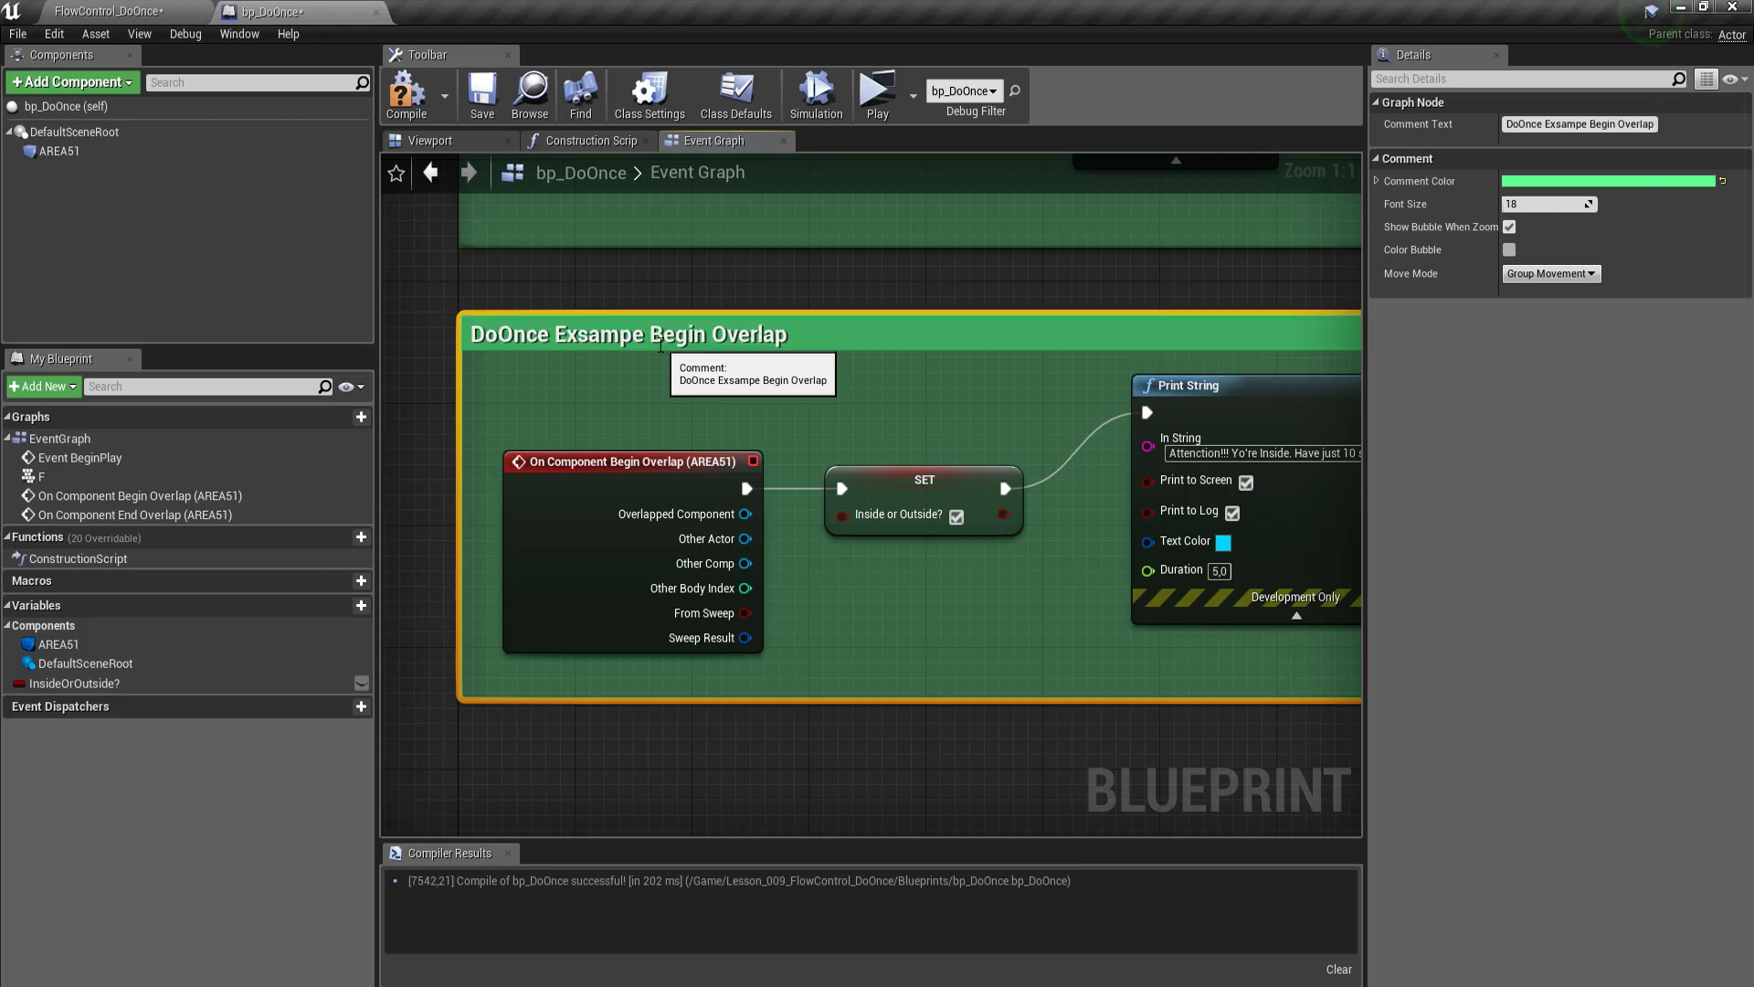
Step: Select the End Overlap event, Print String and SET nodes together
scroll(503, 356, "down", 3)
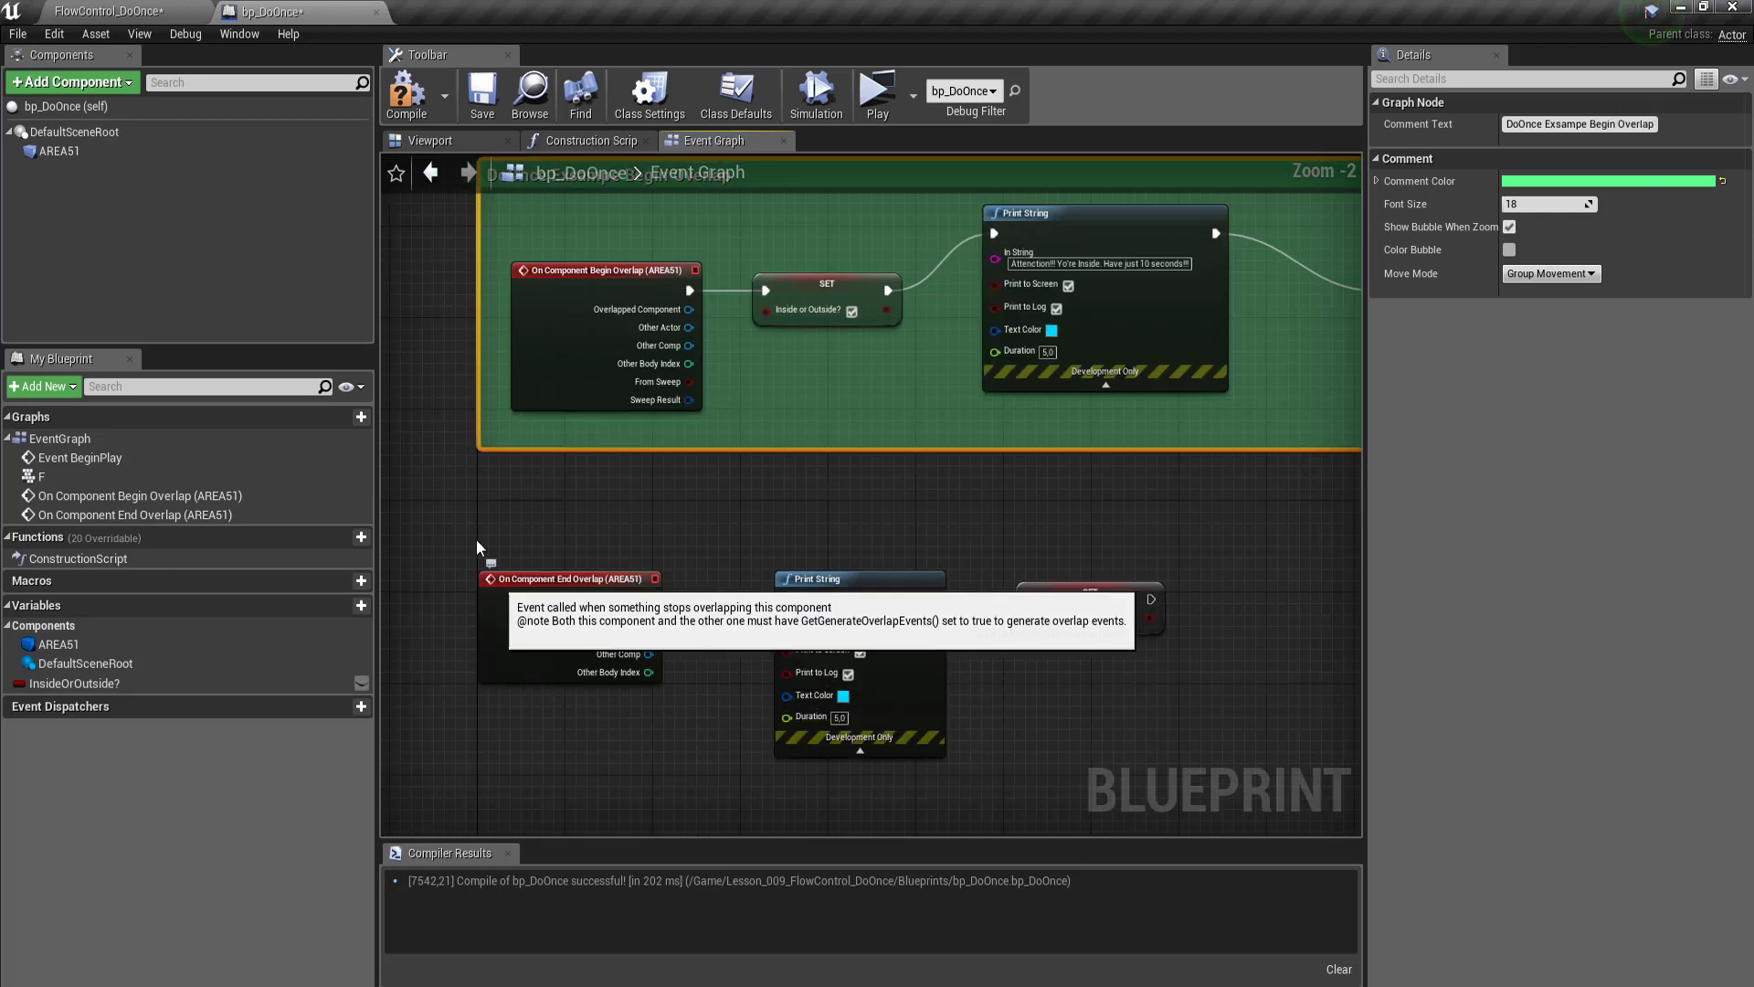
left_click_drag(458, 482, 1279, 795)
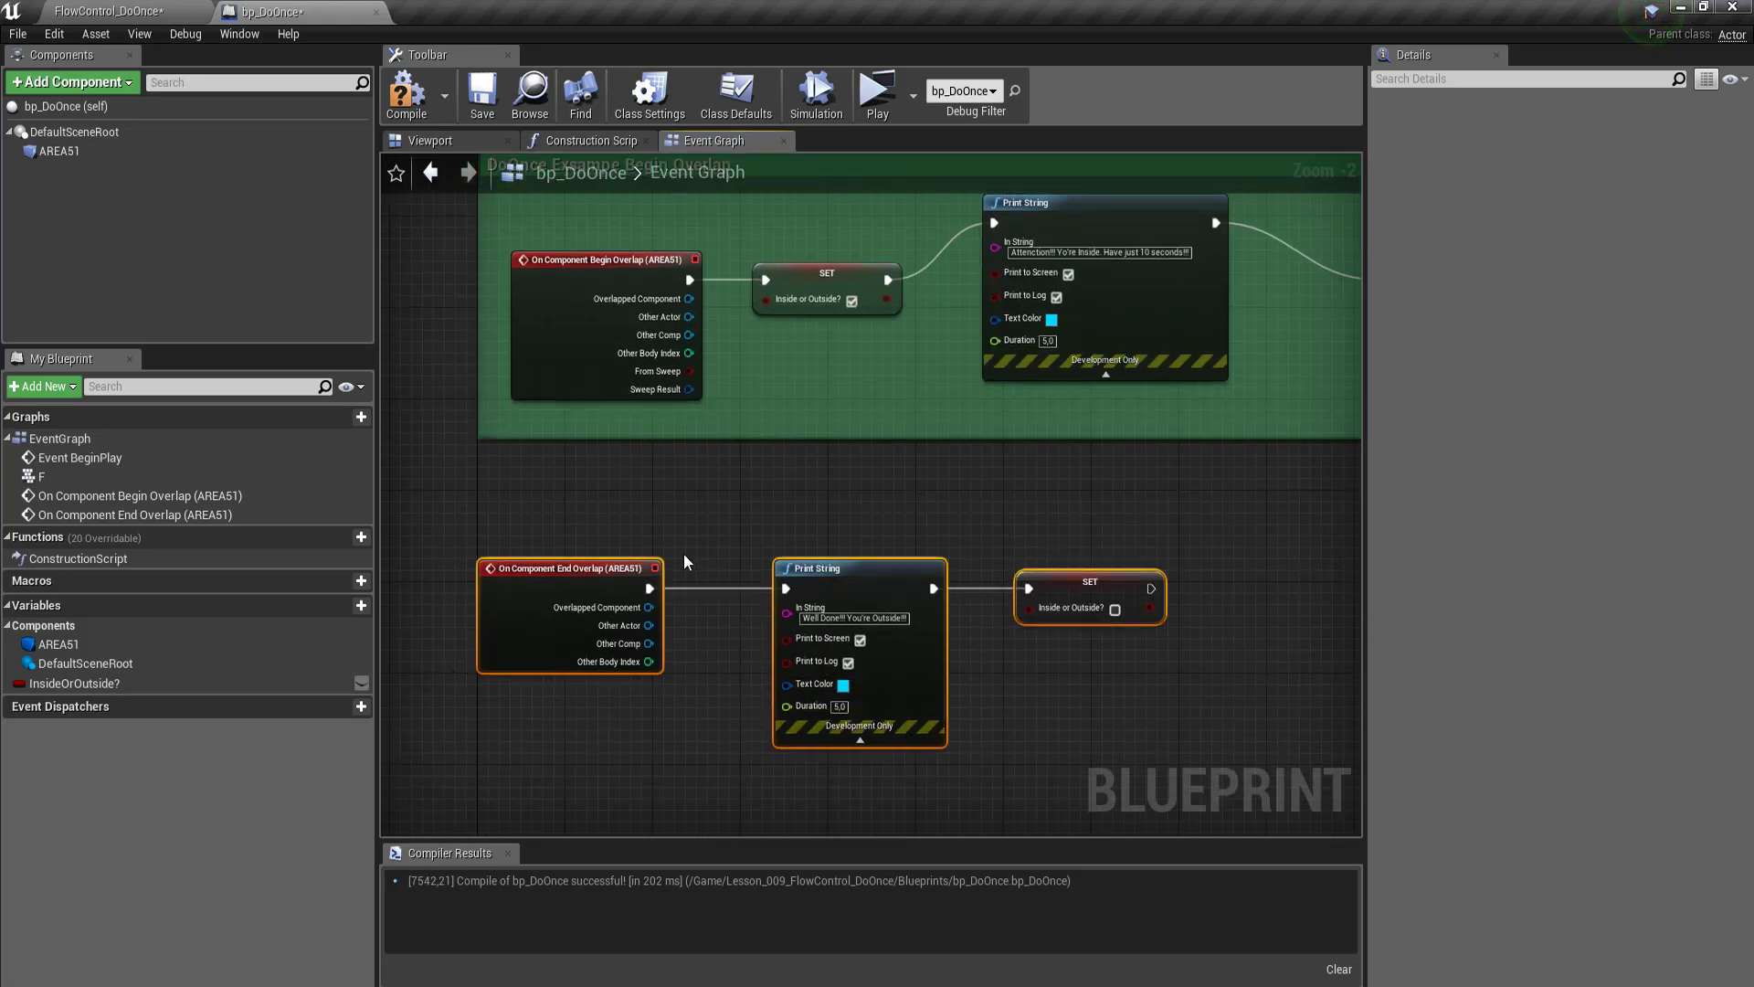
double_click(679, 289)
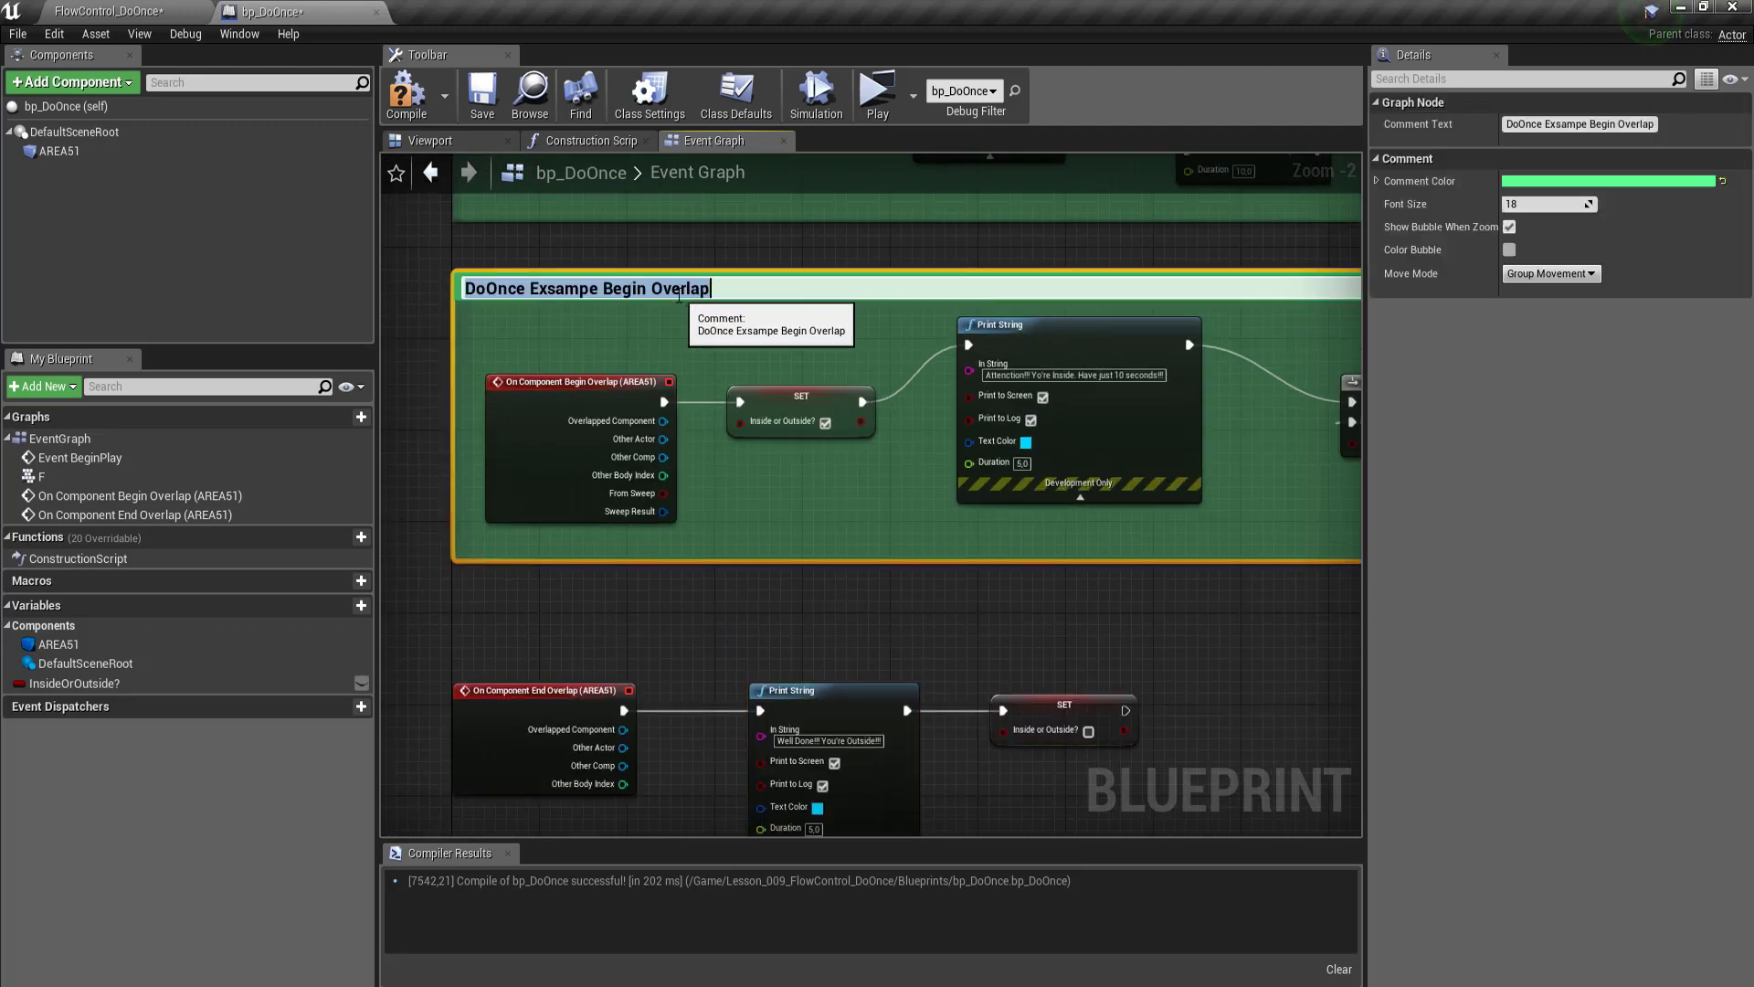
left_click(612, 591)
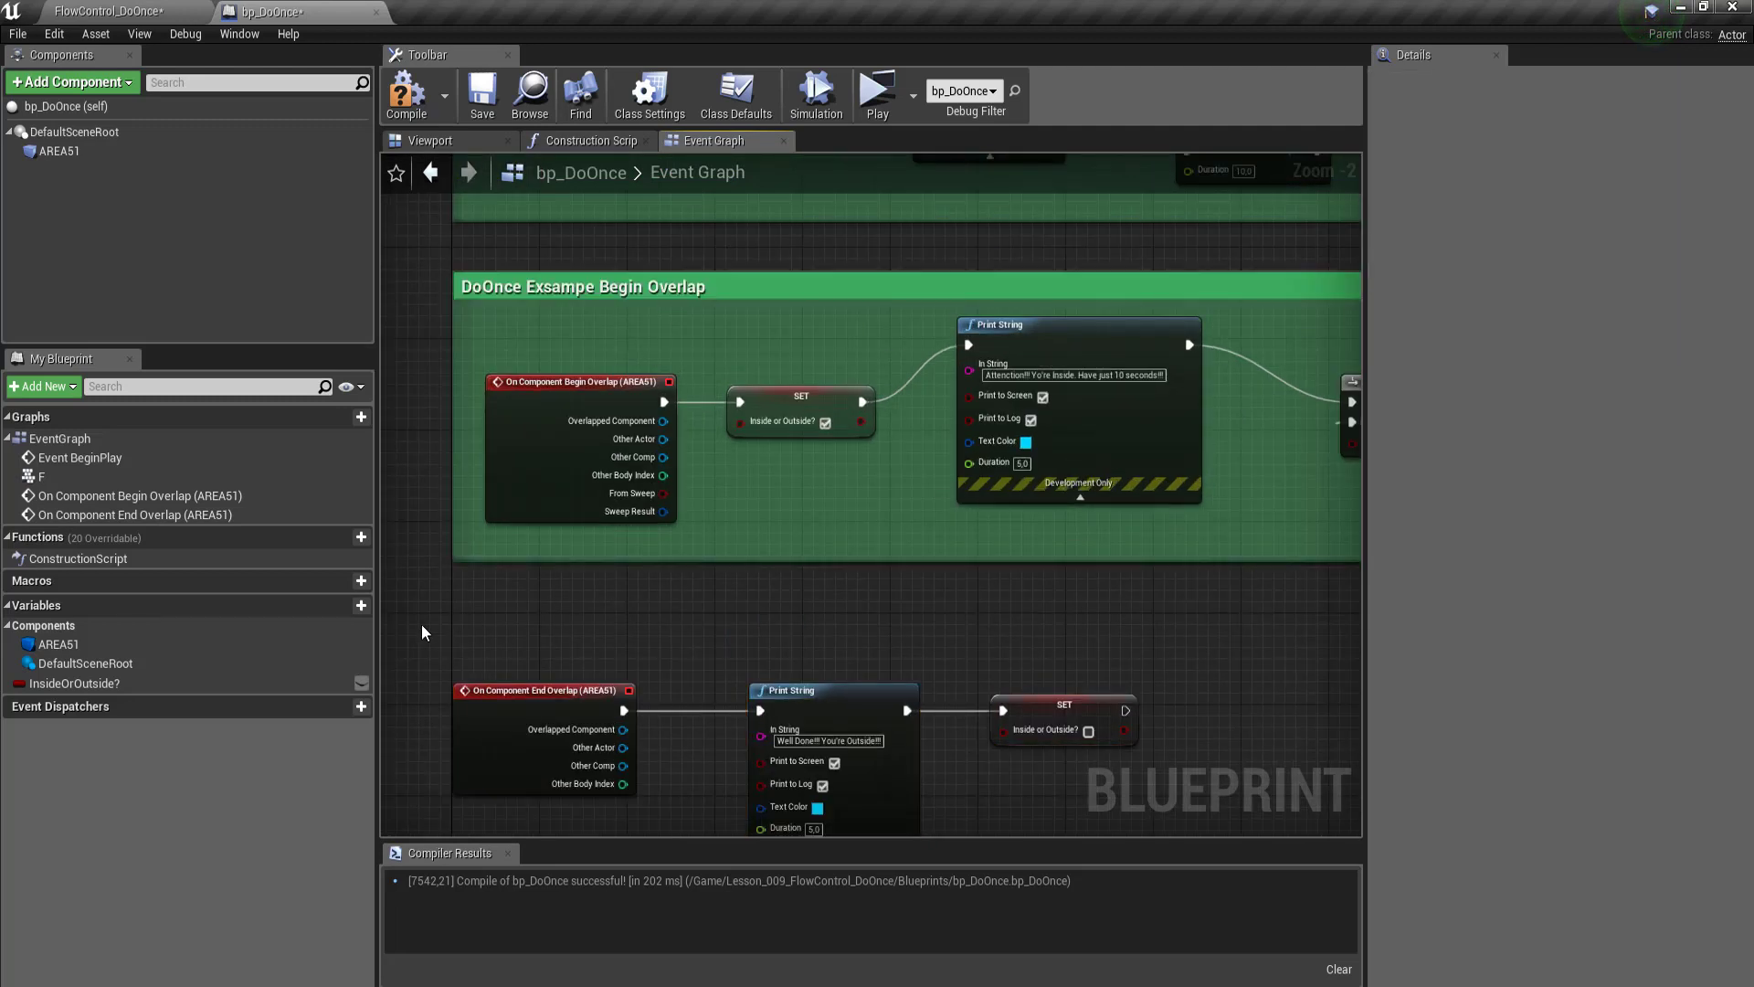
left_click_drag(425, 625, 1232, 559)
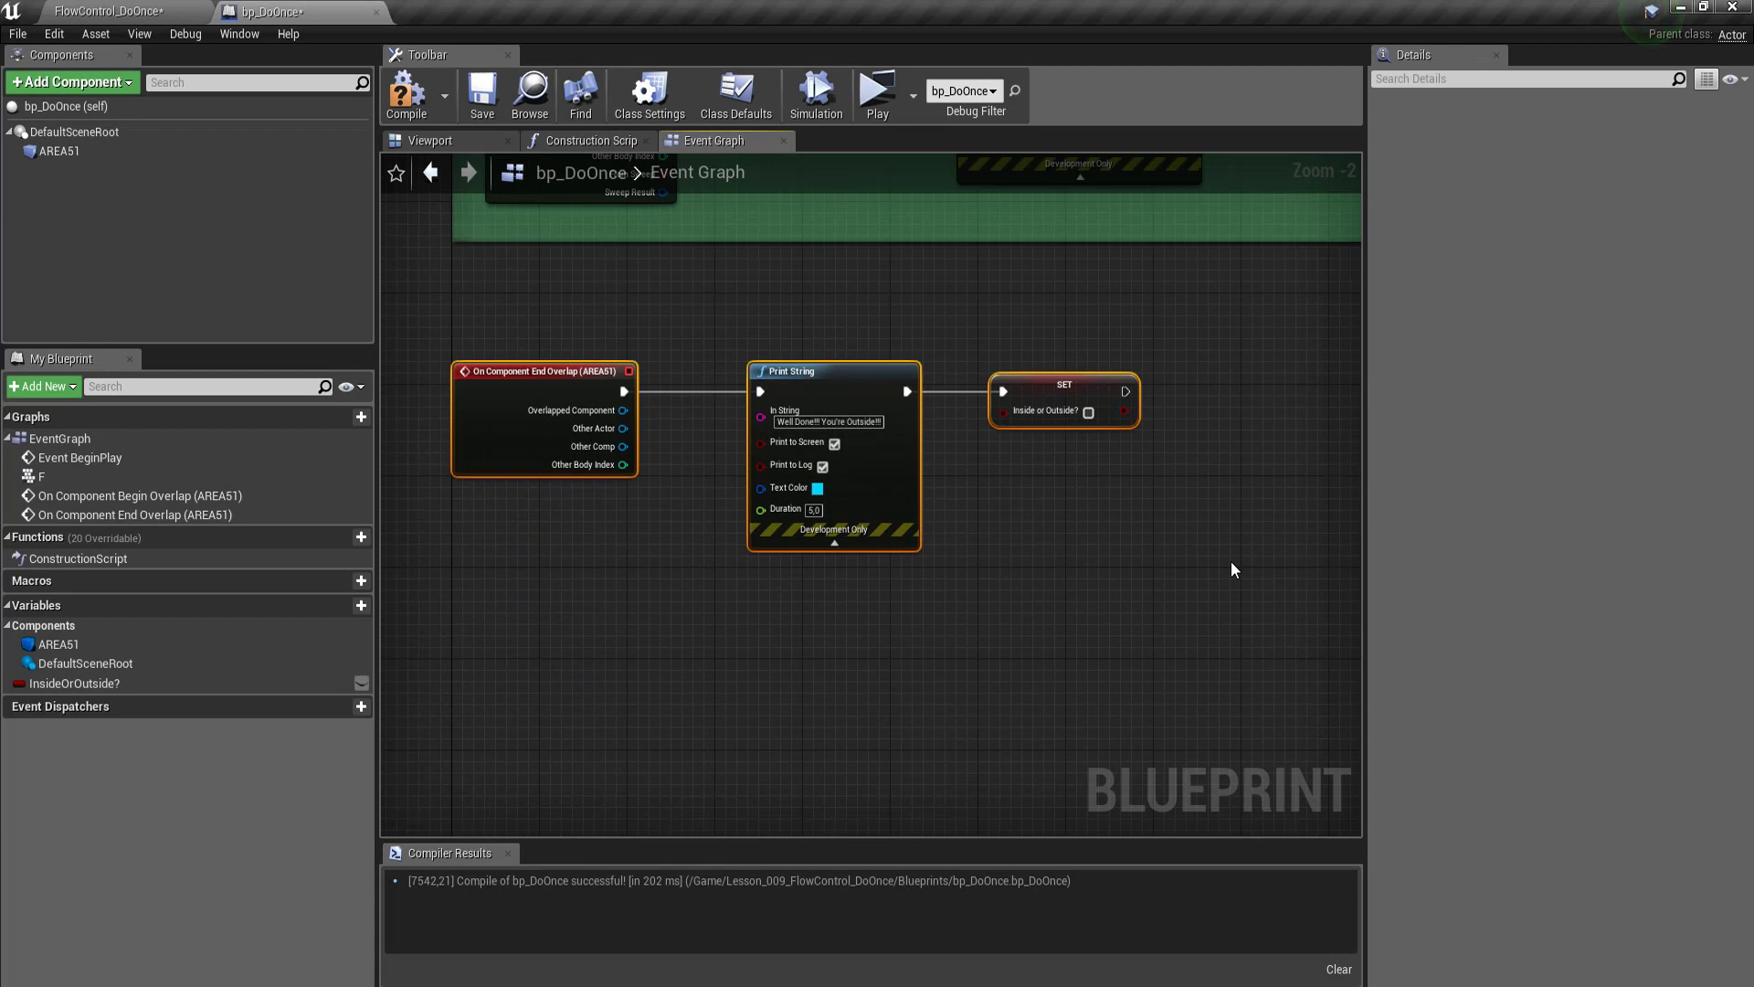
Step: Wrap the End Overlap nodes in a new comment titled for End Overlap
type("DoOnc")
type("DoOnce Exsampe Begin Overlap")
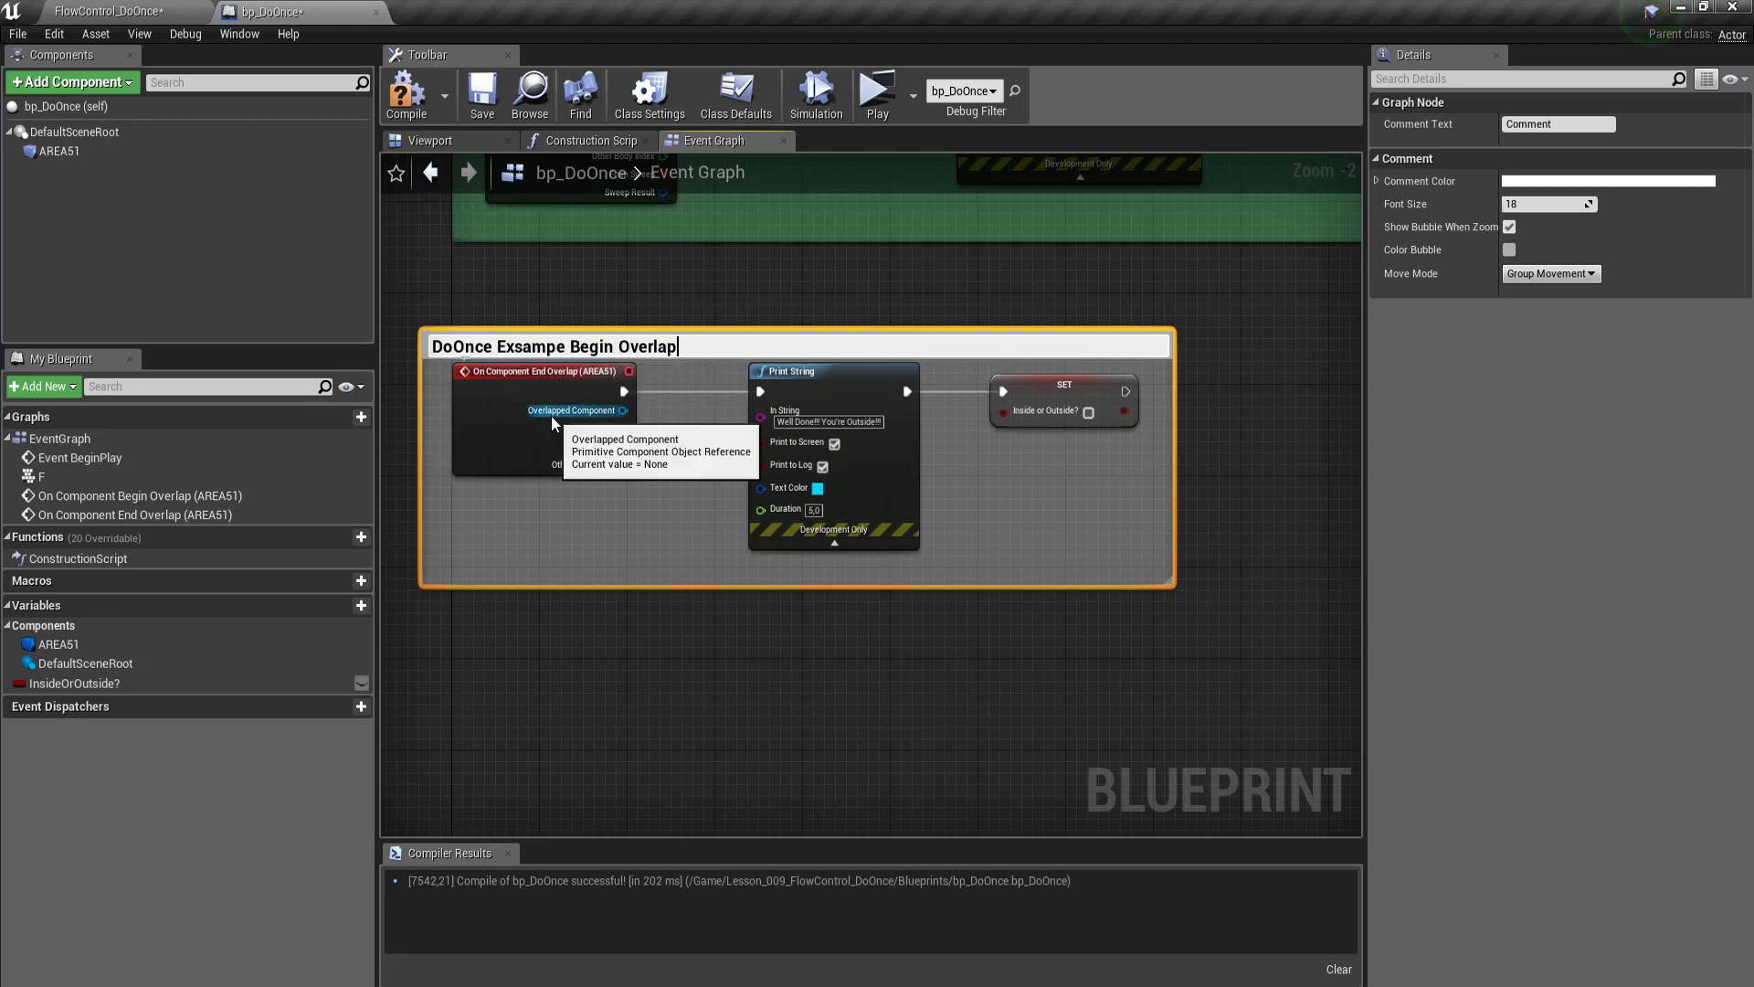
double_click(592, 346)
type("E")
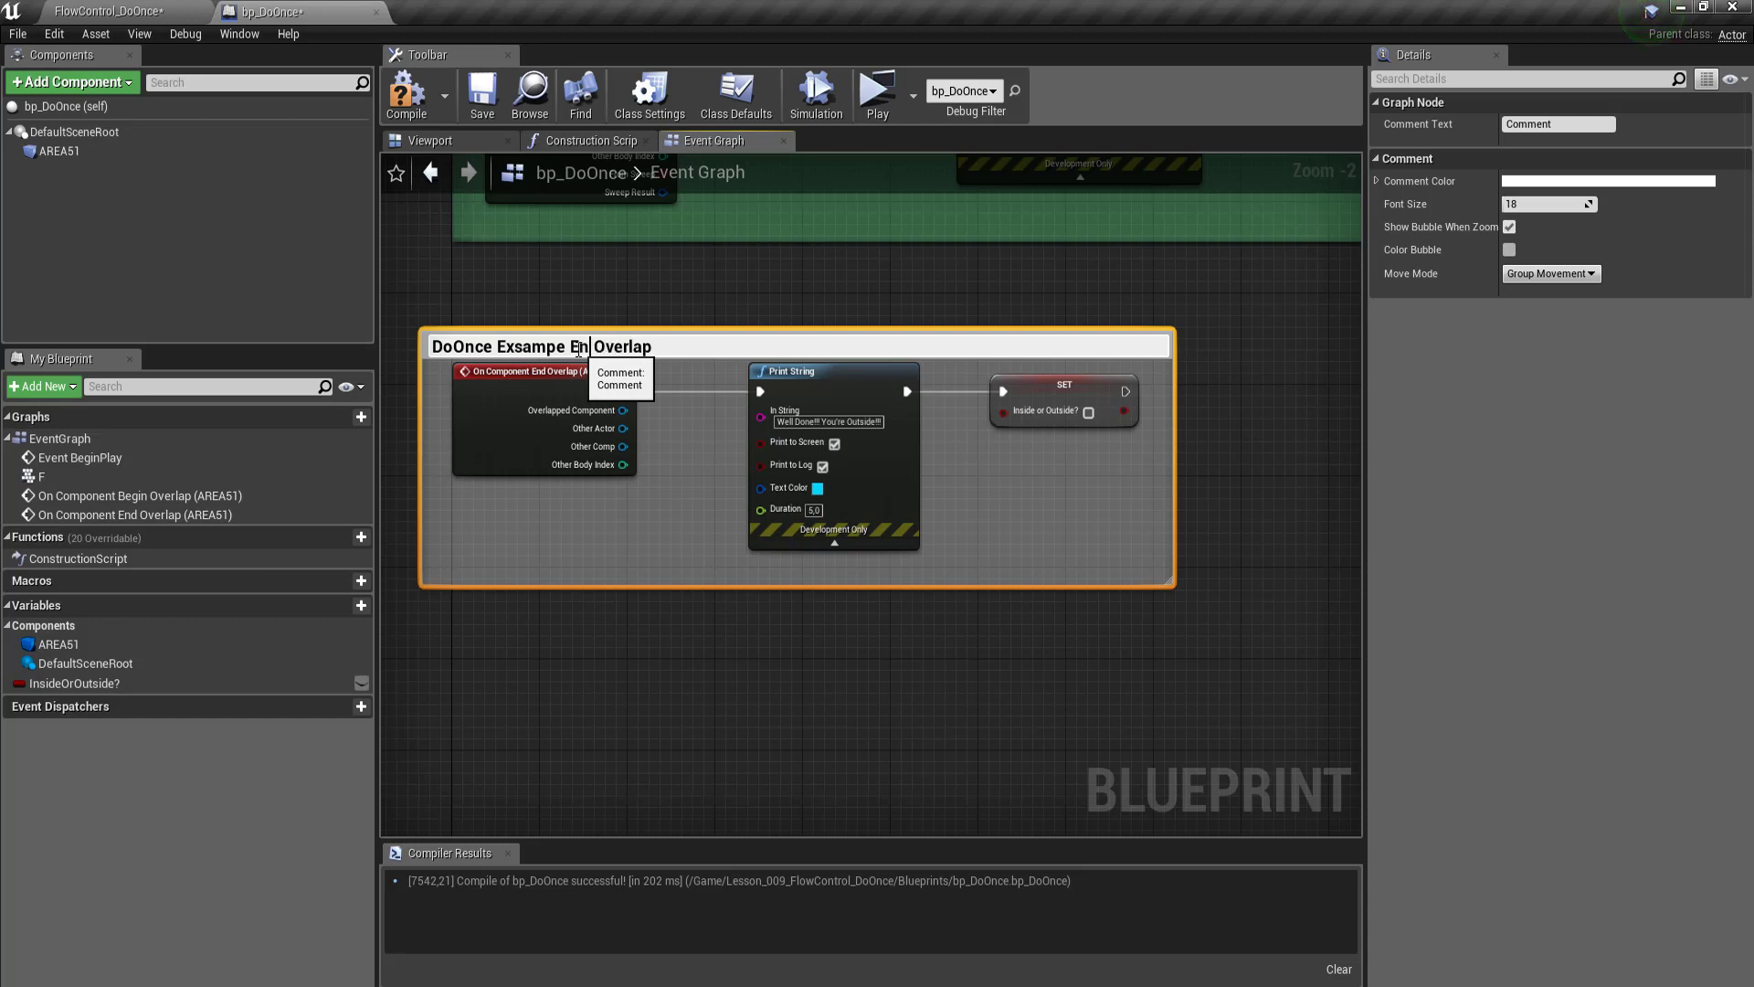
type("d")
key("Return")
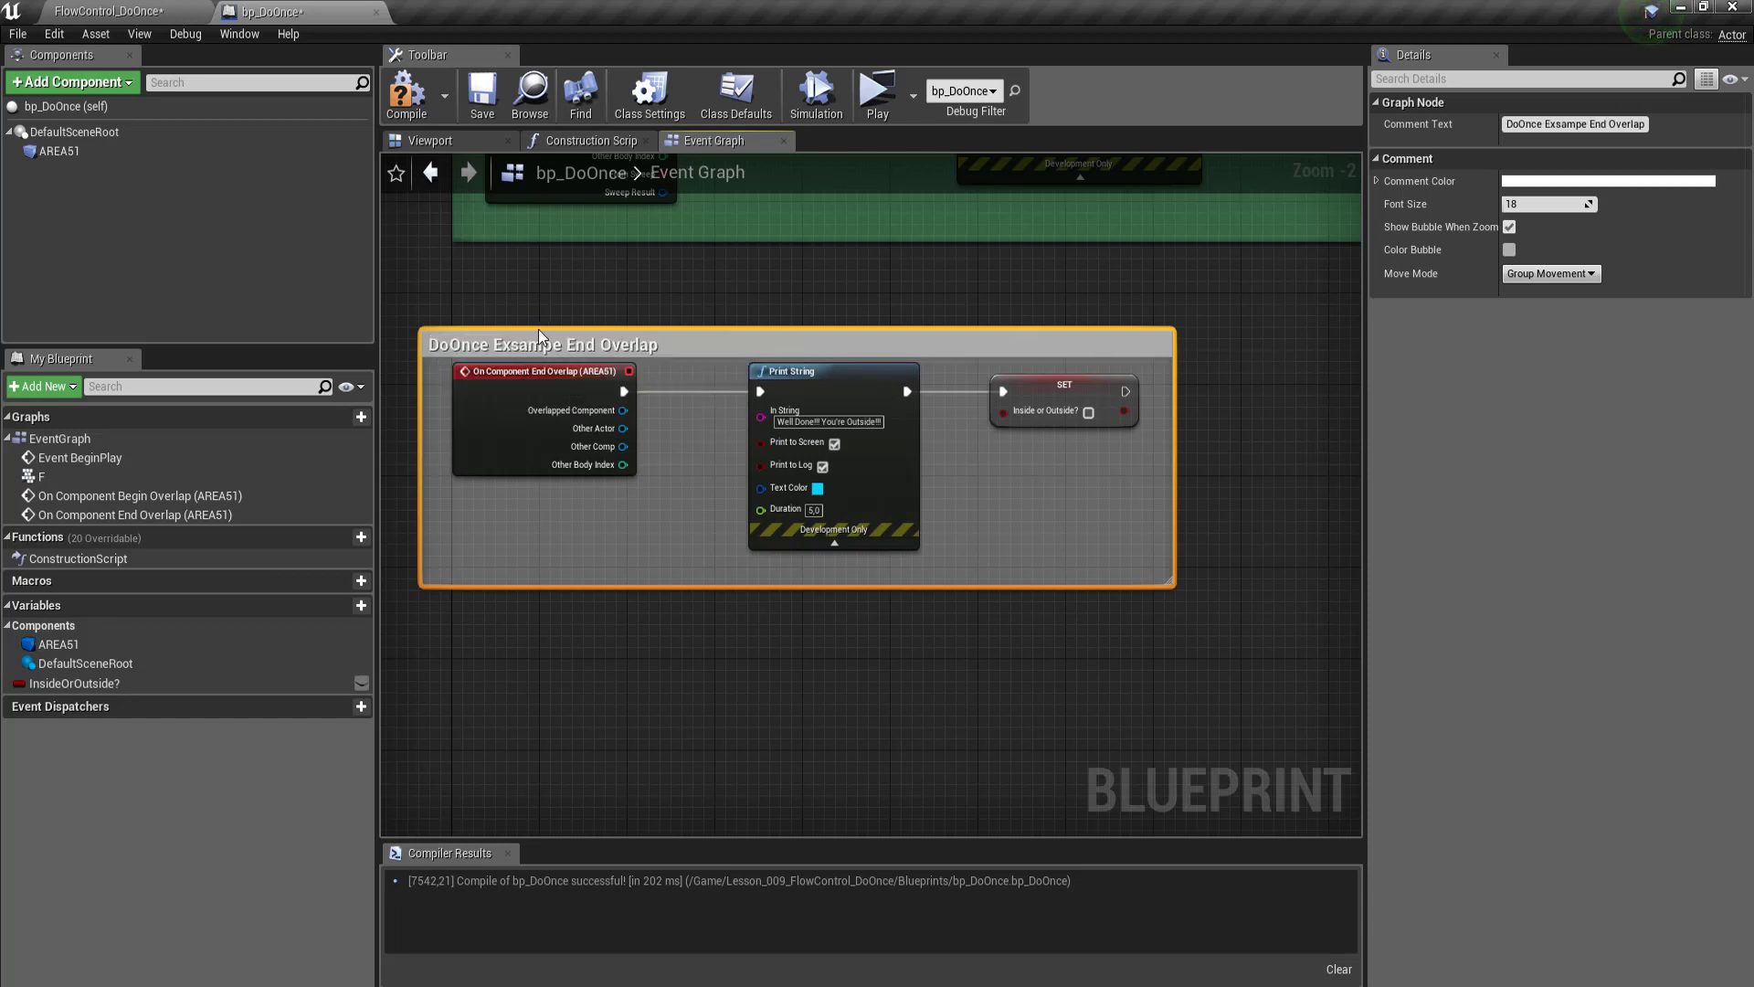
Step: Correct the End Overlap comment title to 'DoOnce Example End Overlap'
double_click(527, 346)
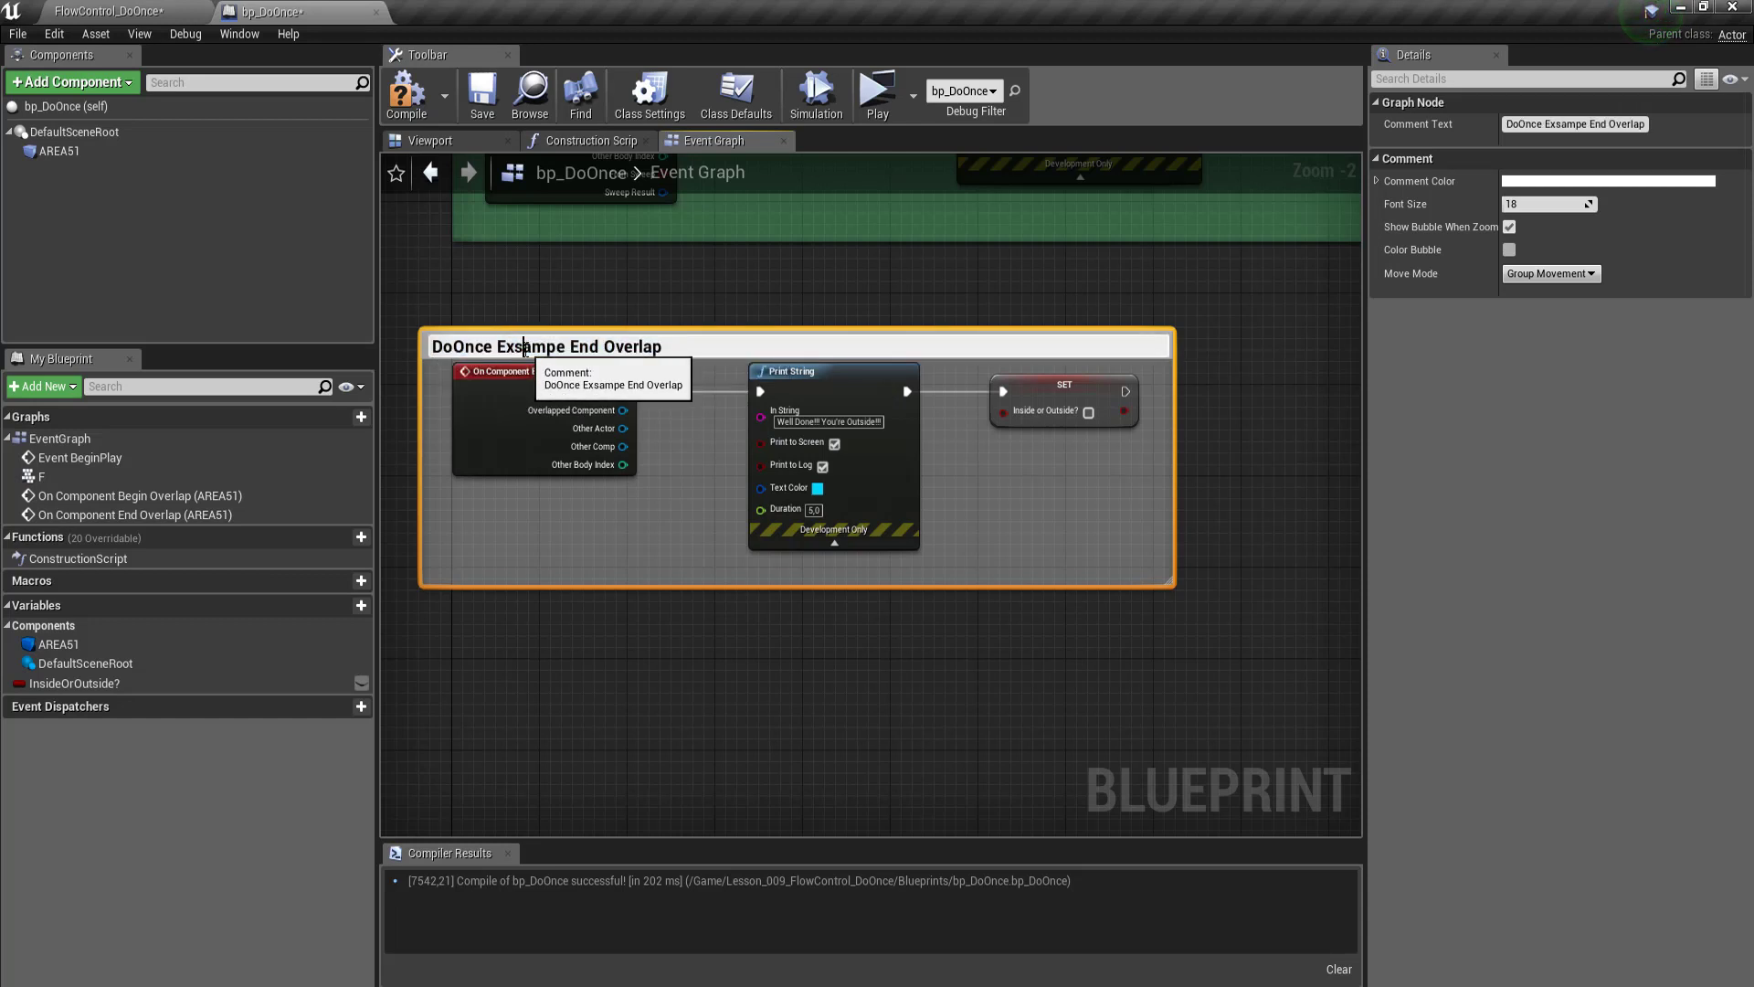
key("BackSpace")
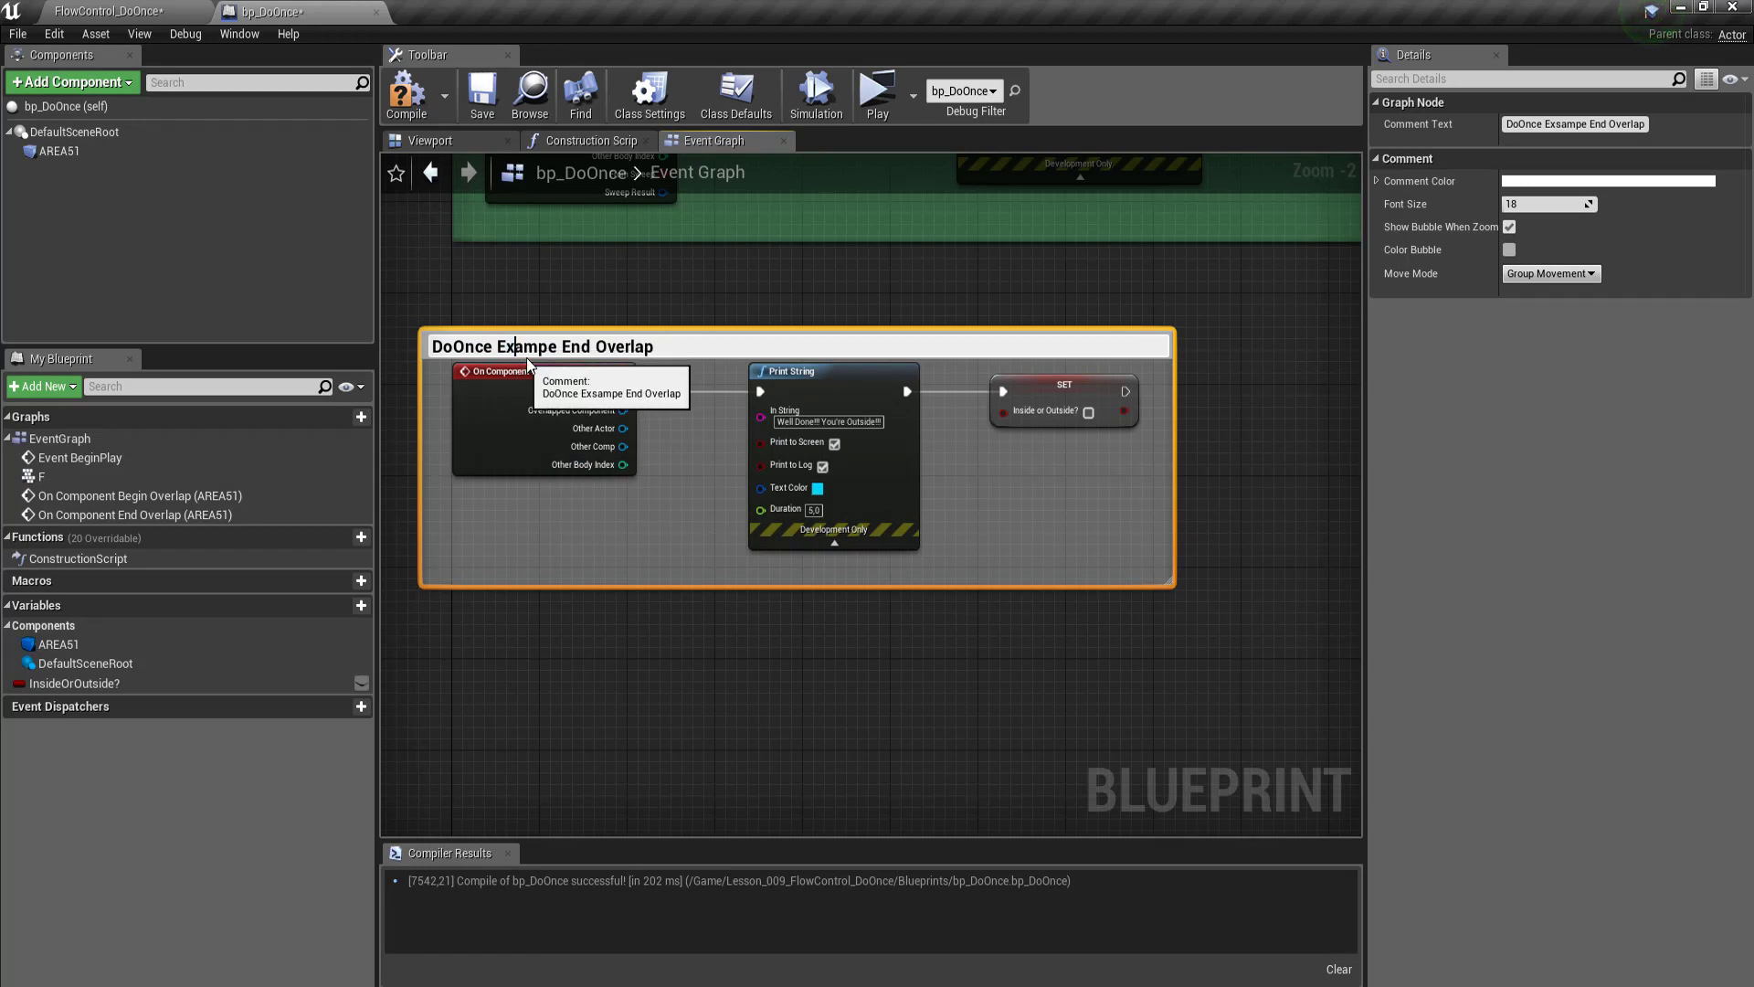
left_click(544, 350)
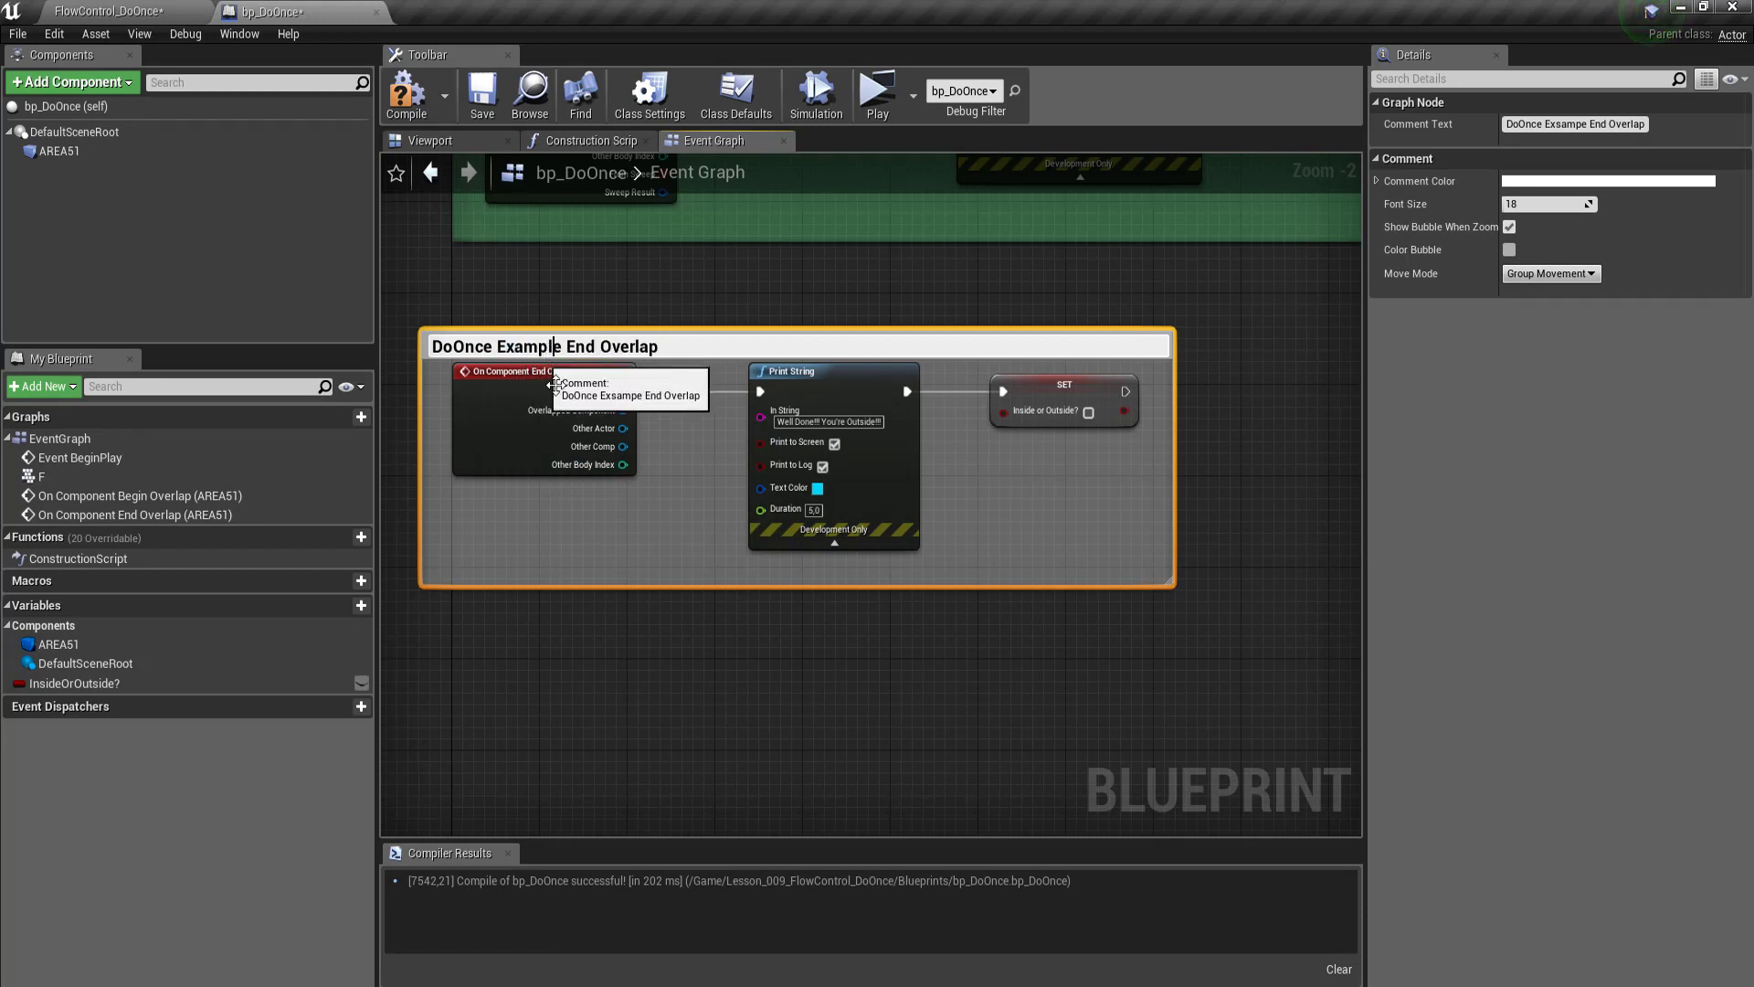
type("l")
Step: Delete the stray 's' from 'Exsampe' in the Begin Overlap comment title
scroll(711, 735, "down", 2)
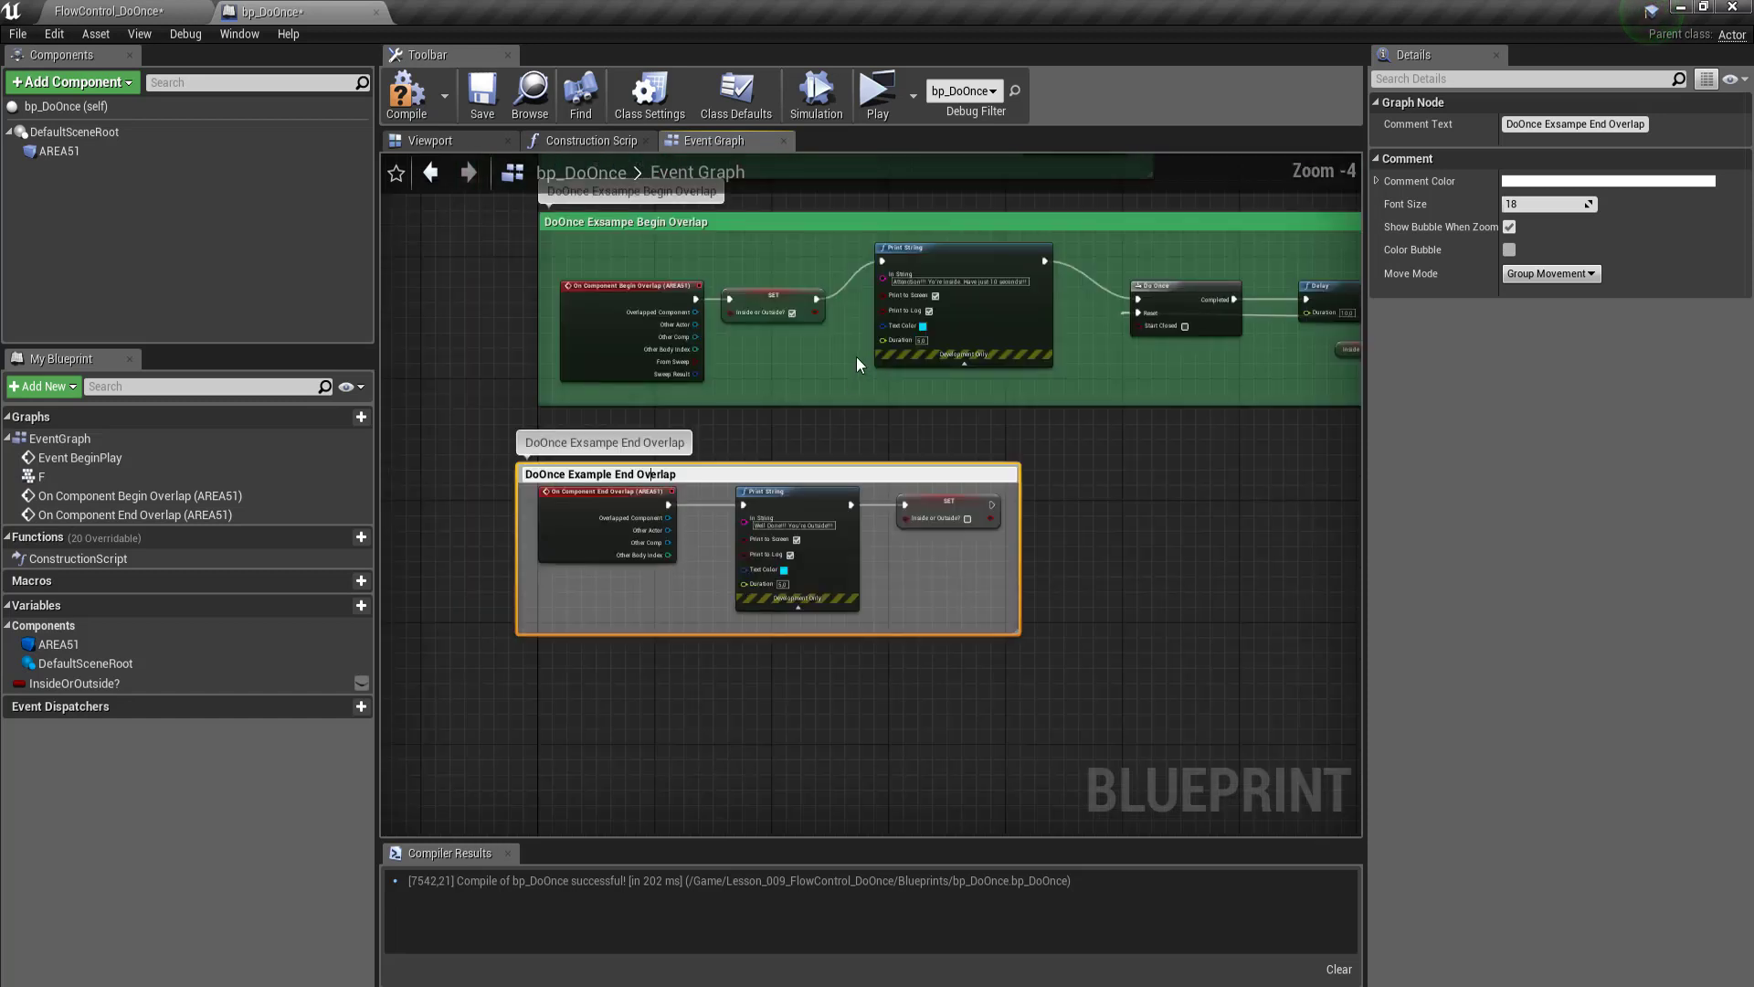
left_click(819, 425)
scroll(616, 243, "up", 2)
scroll(596, 220, "up", 1)
double_click(597, 221)
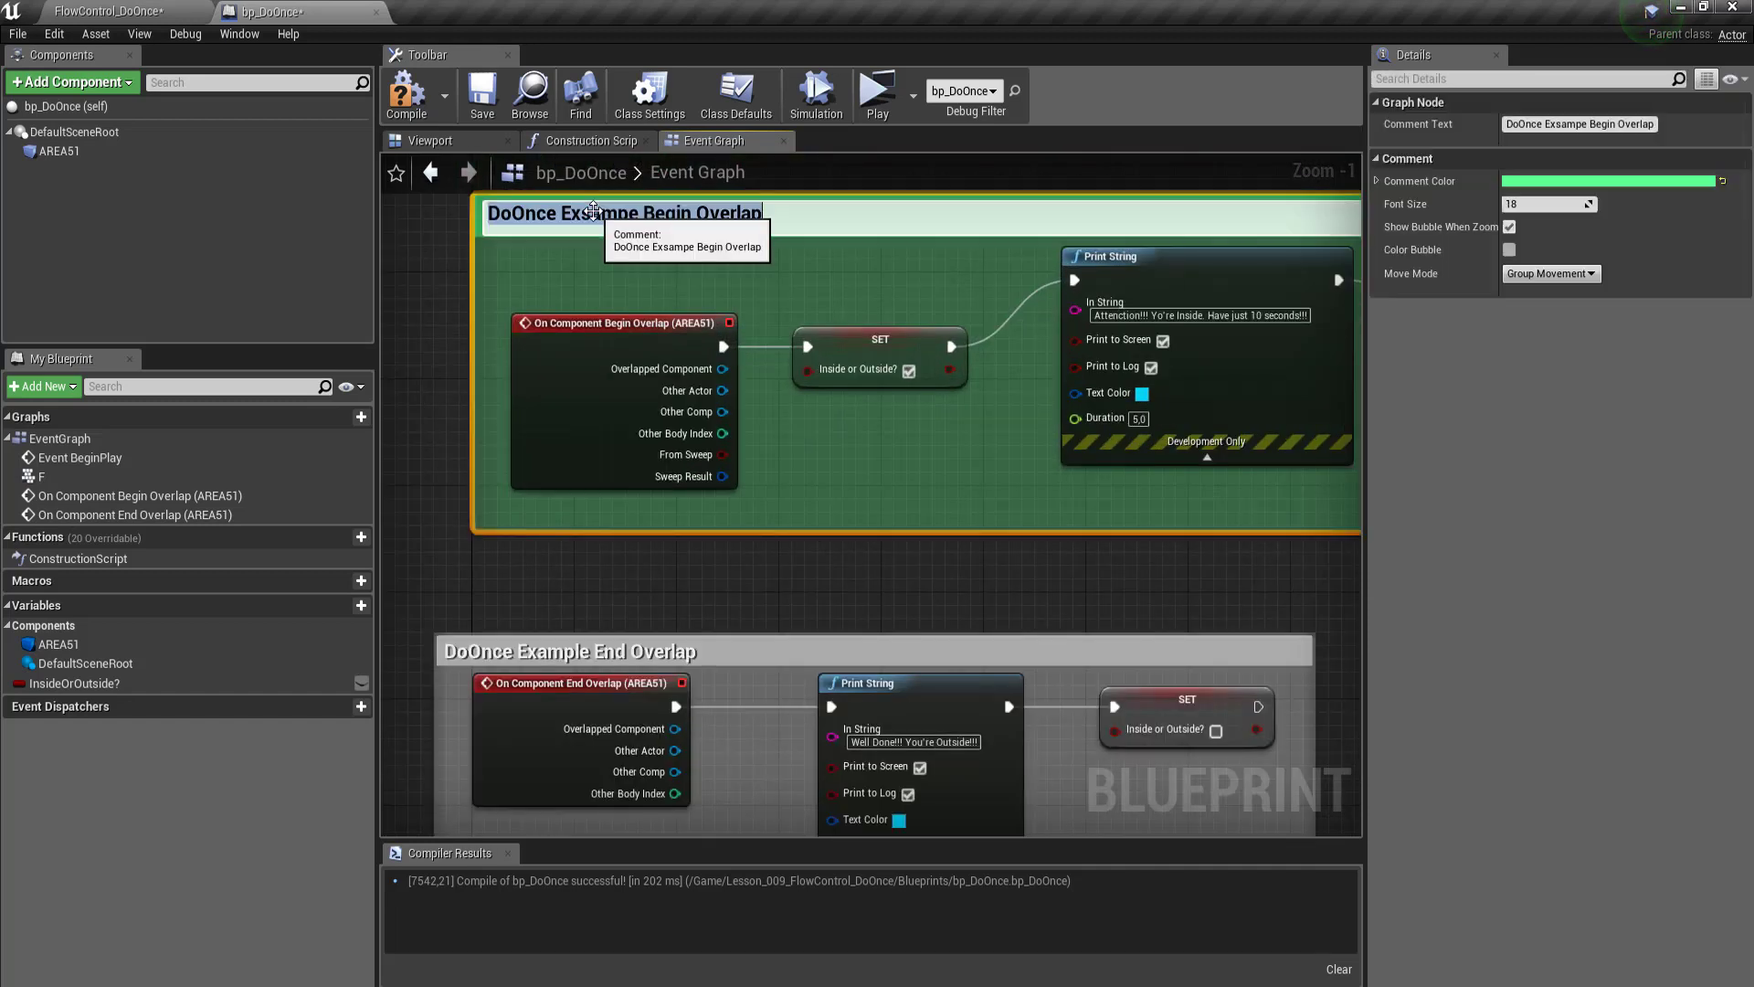
left_click(590, 218)
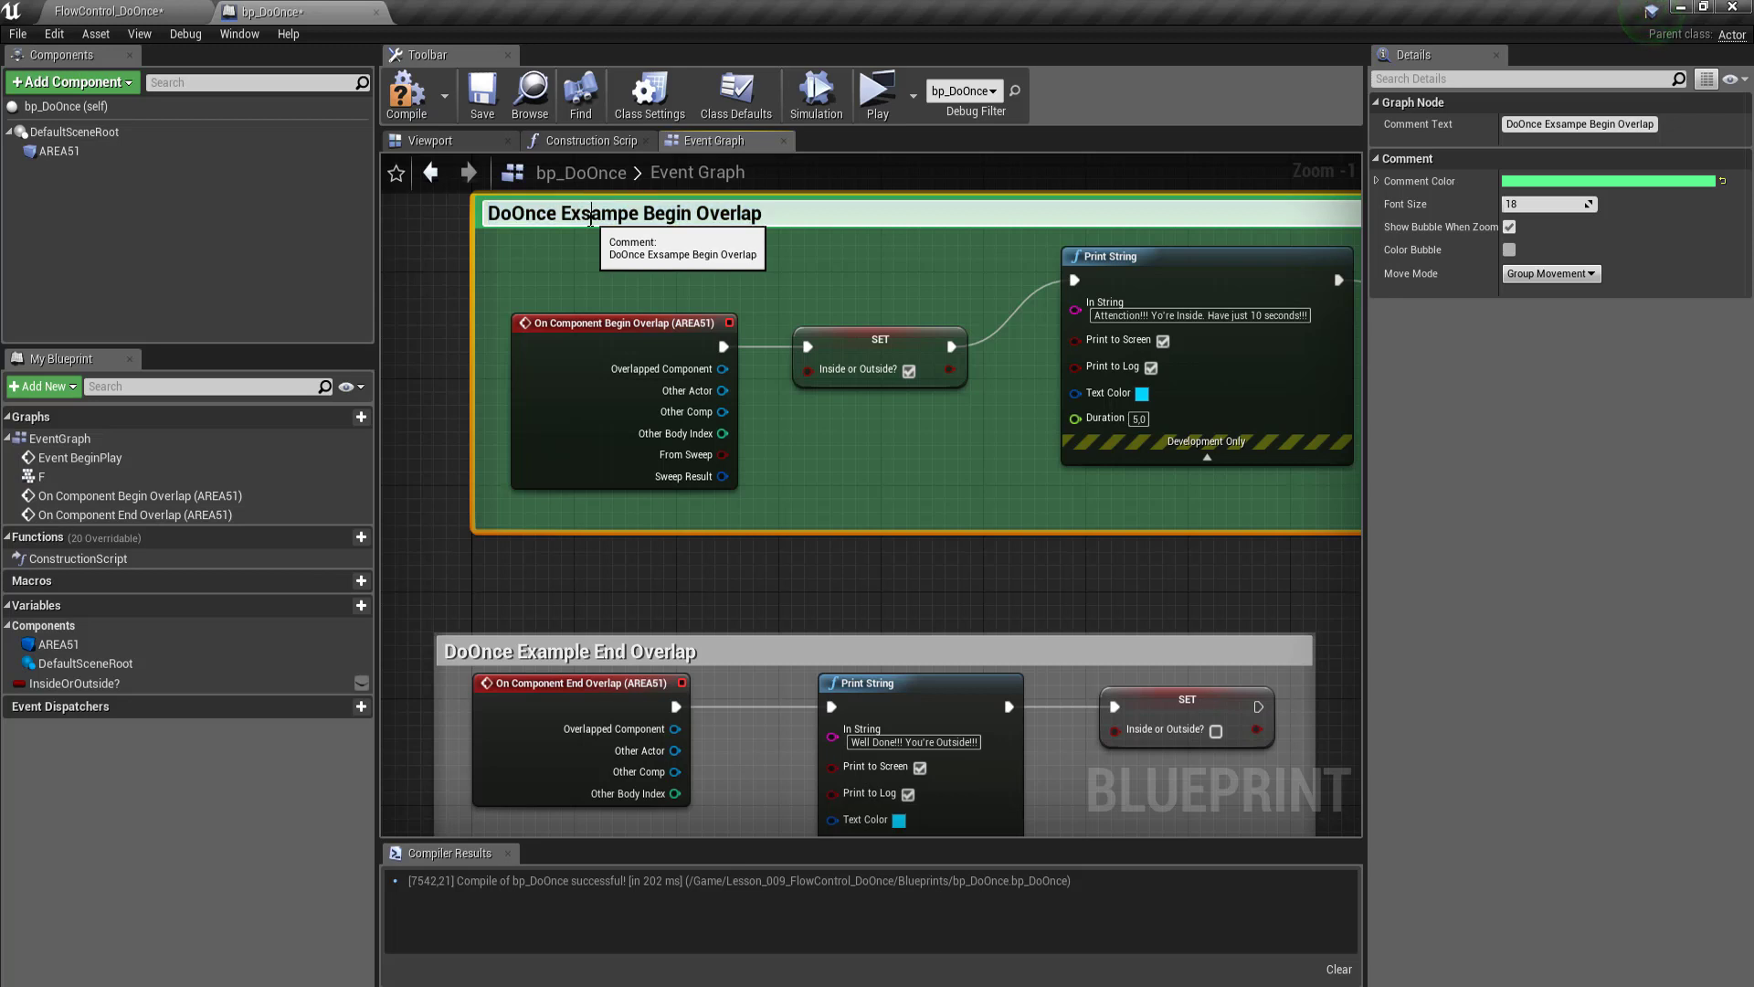
key("BackSpace")
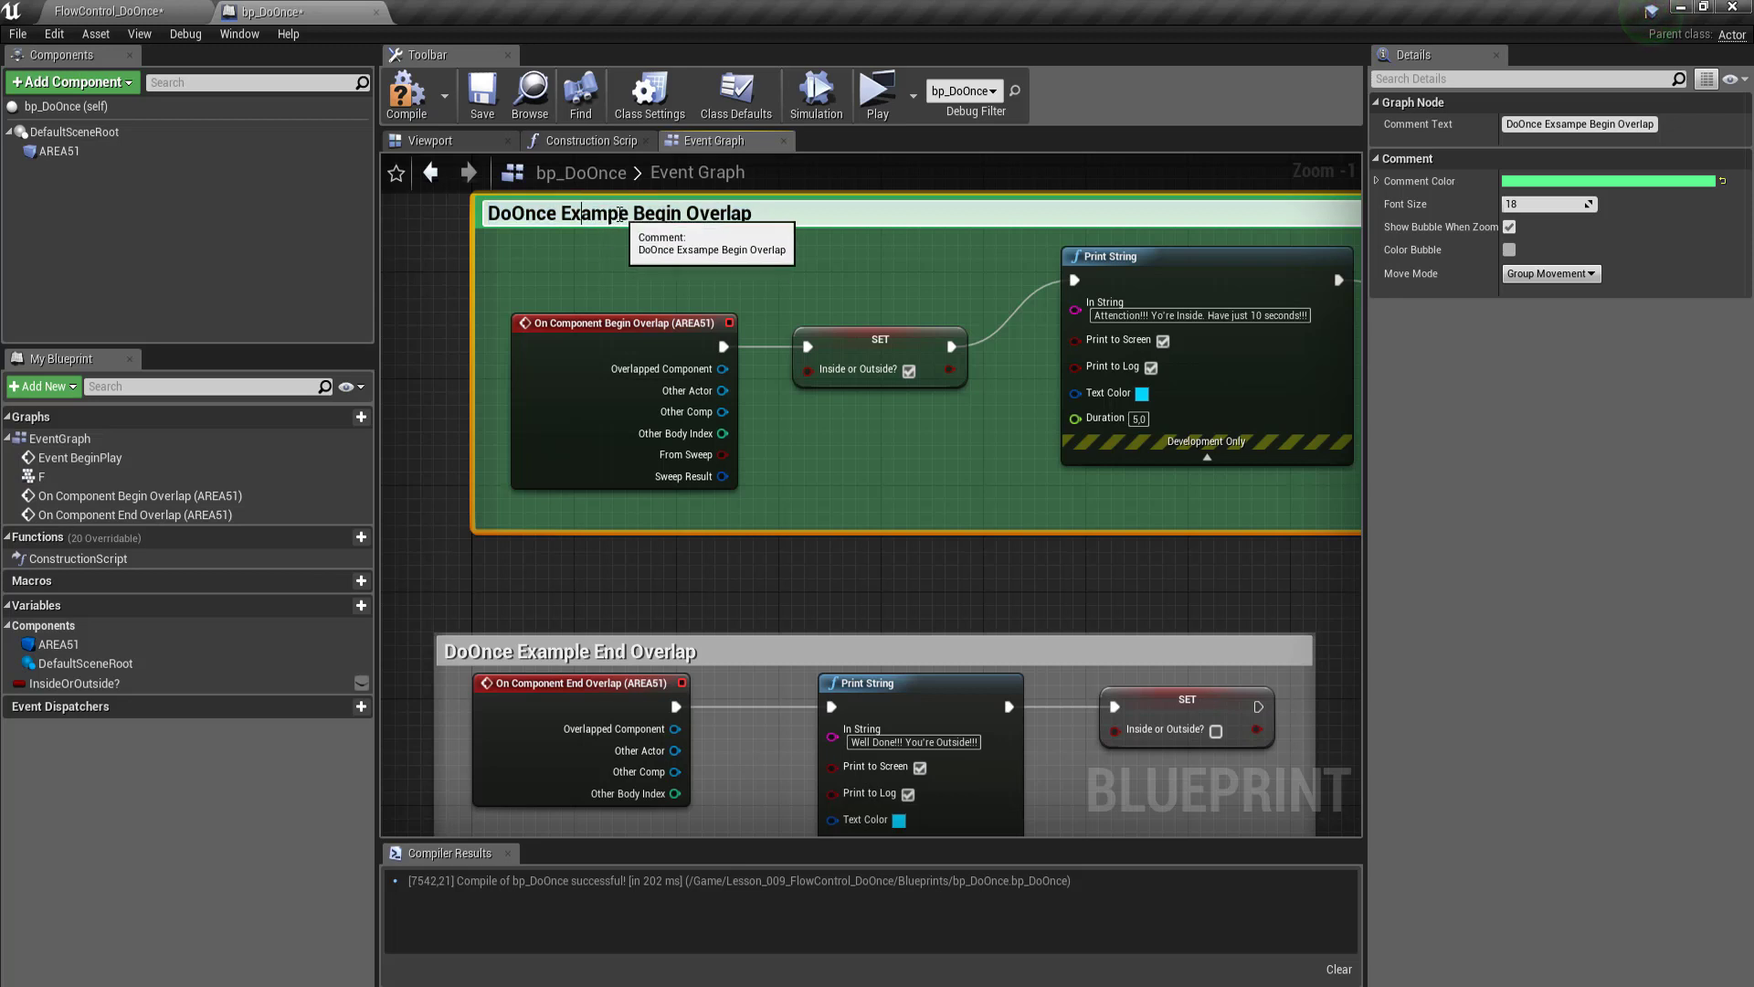
Step: Add the missing 'l' so the title reads 'DoOnce Example Begin Overlap'
type("l")
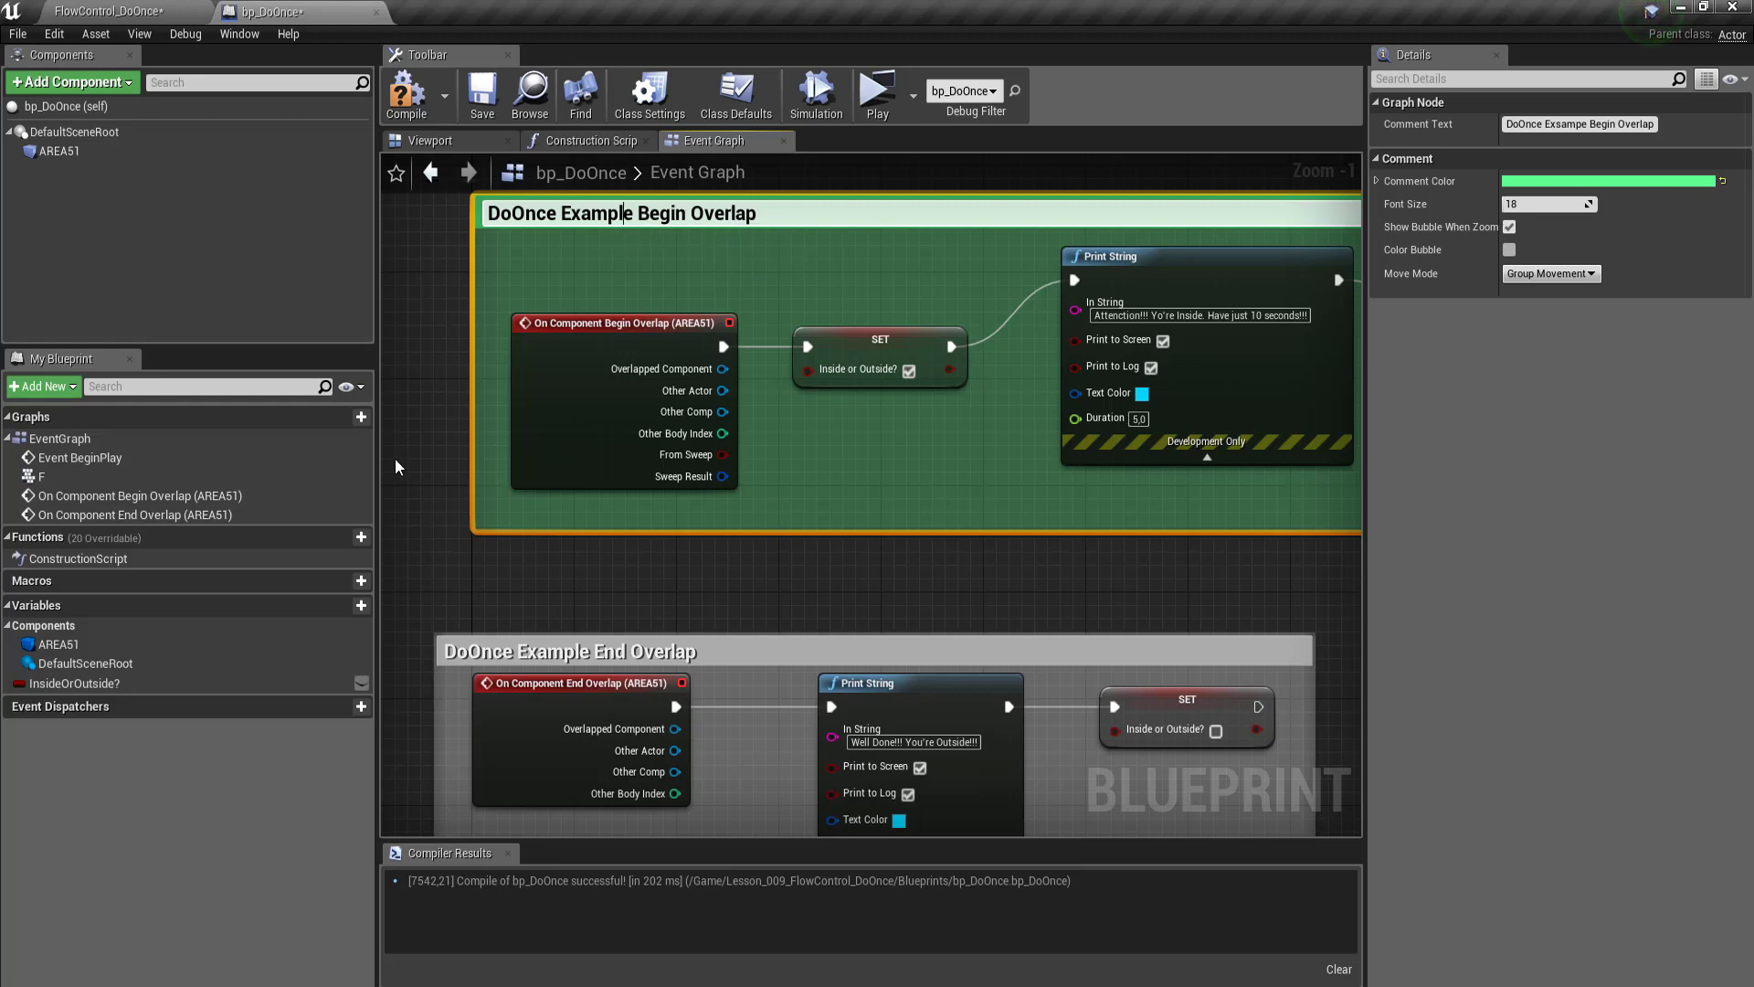
left_click(395, 460)
scroll(691, 387, "down", 3)
scroll(698, 310, "up", 2)
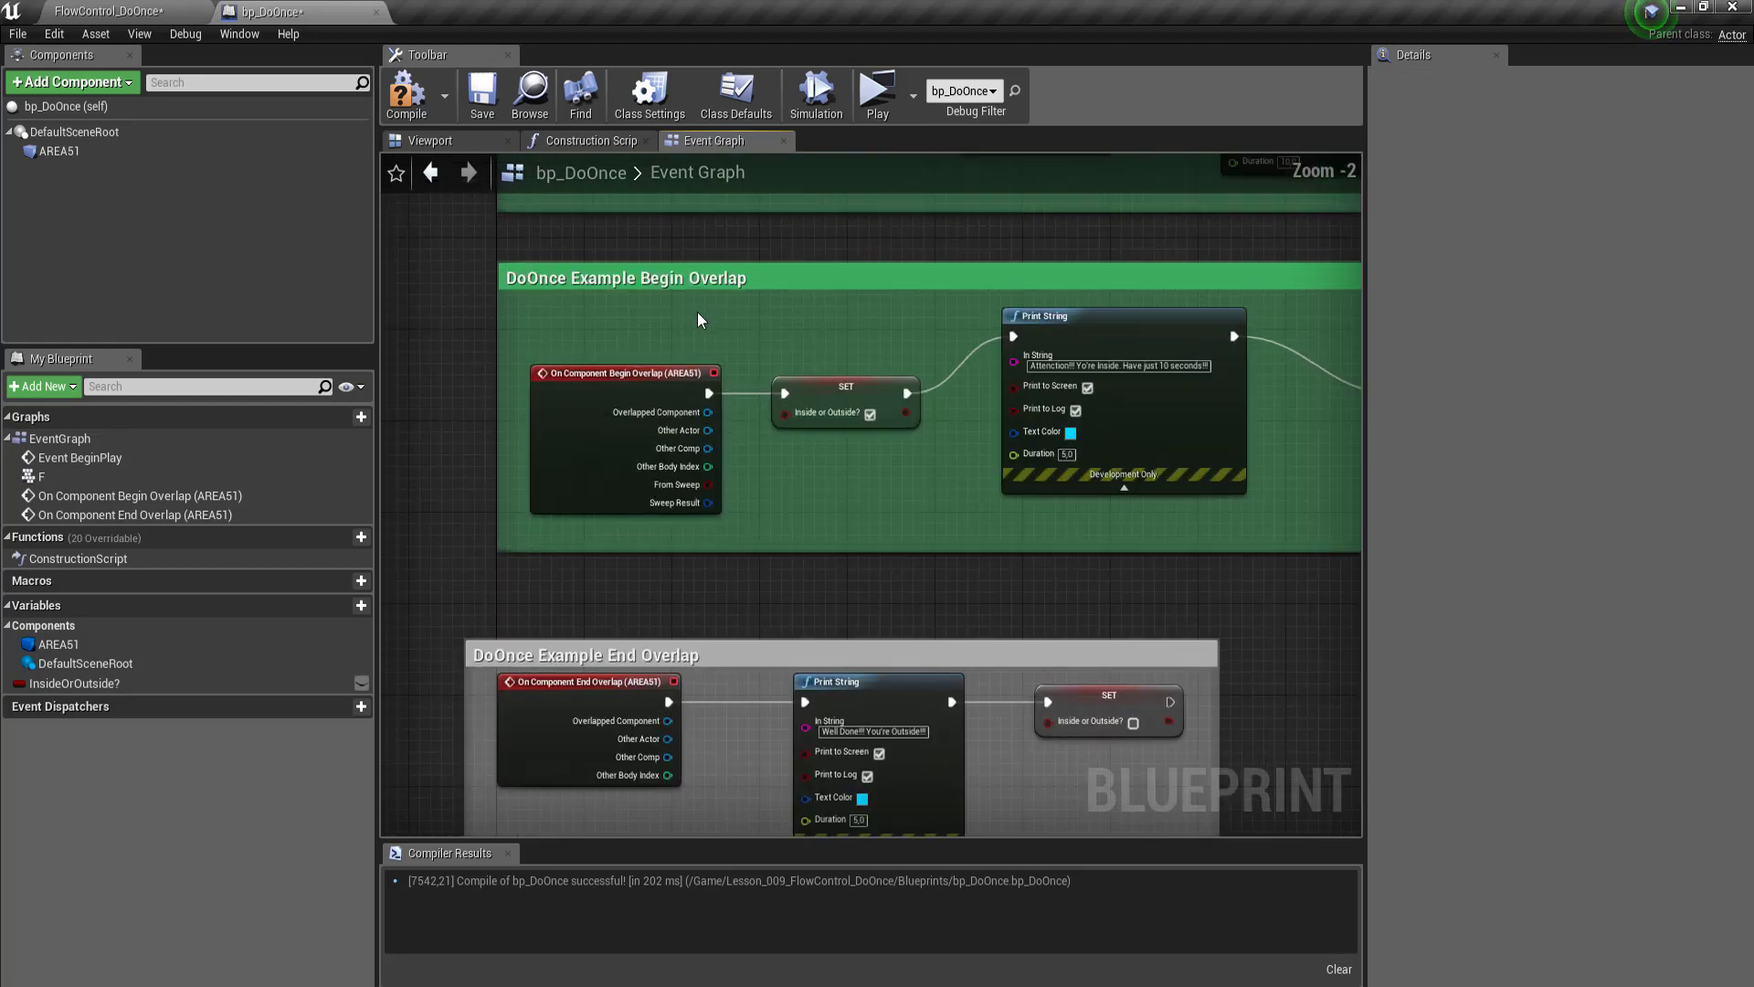
Step: Set the End Overlap comment's Comment Color to green
left_click(551, 665)
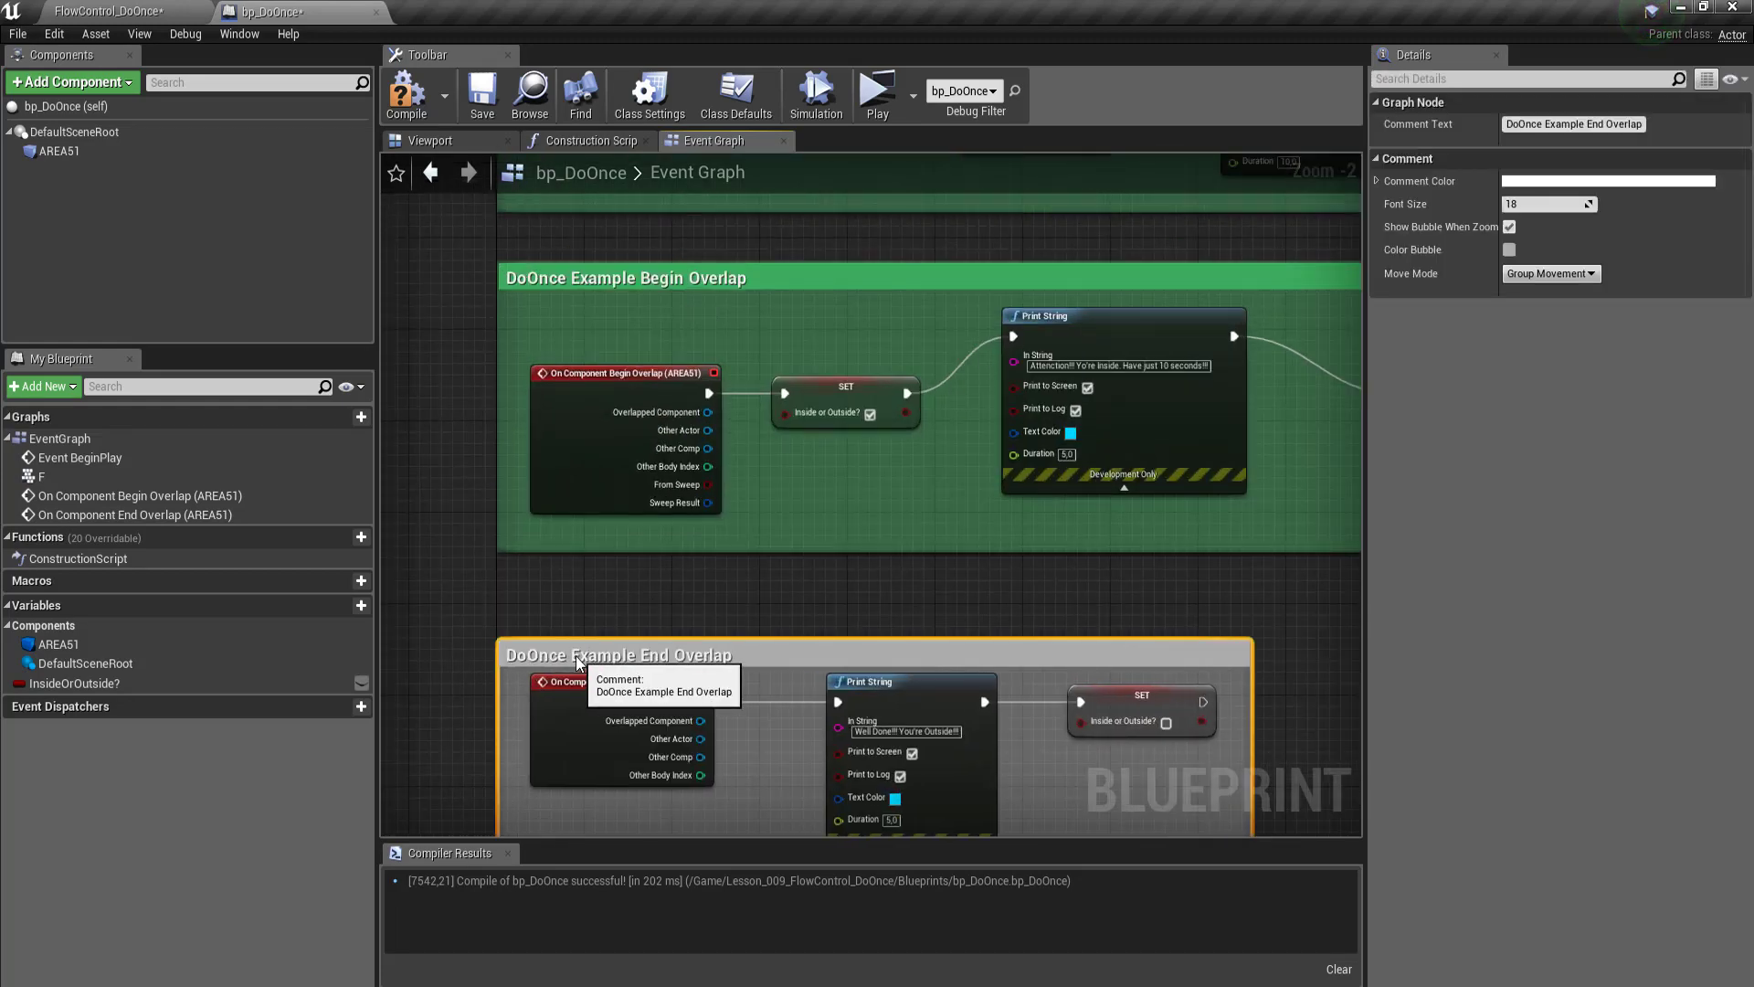
scroll(621, 561, "down", 3)
left_click(1528, 181)
left_click(1191, 403)
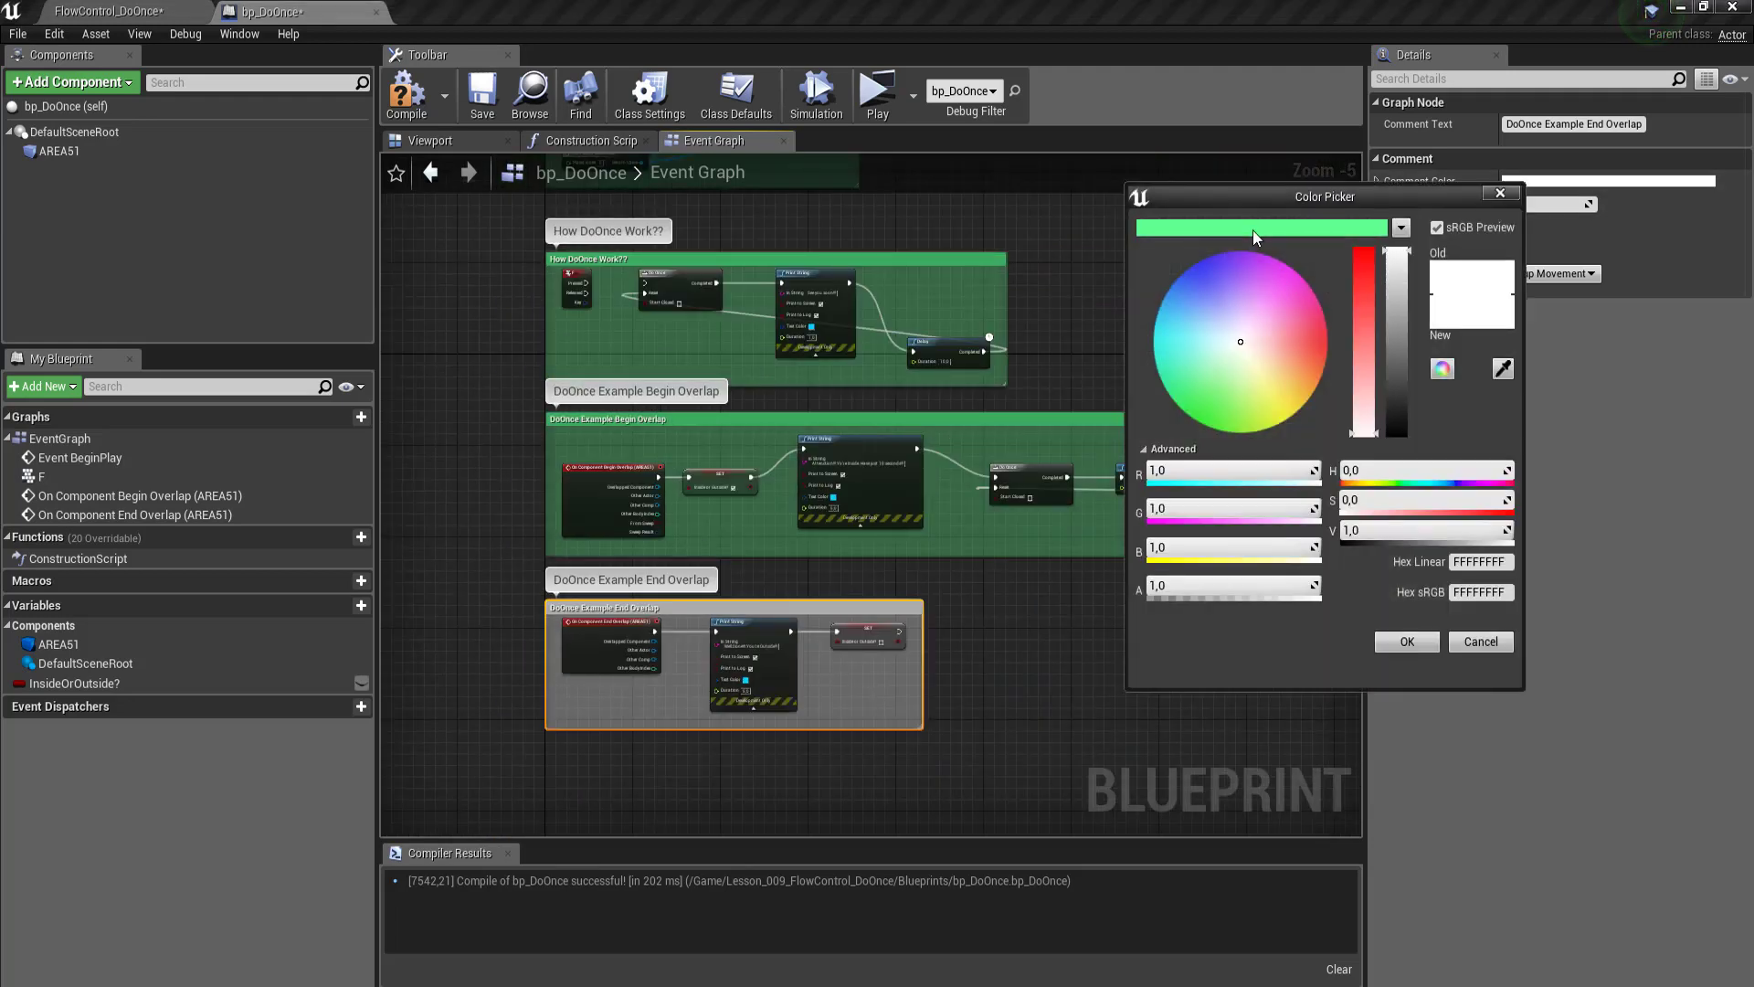
left_click(1407, 642)
scroll(804, 482, "down", 1)
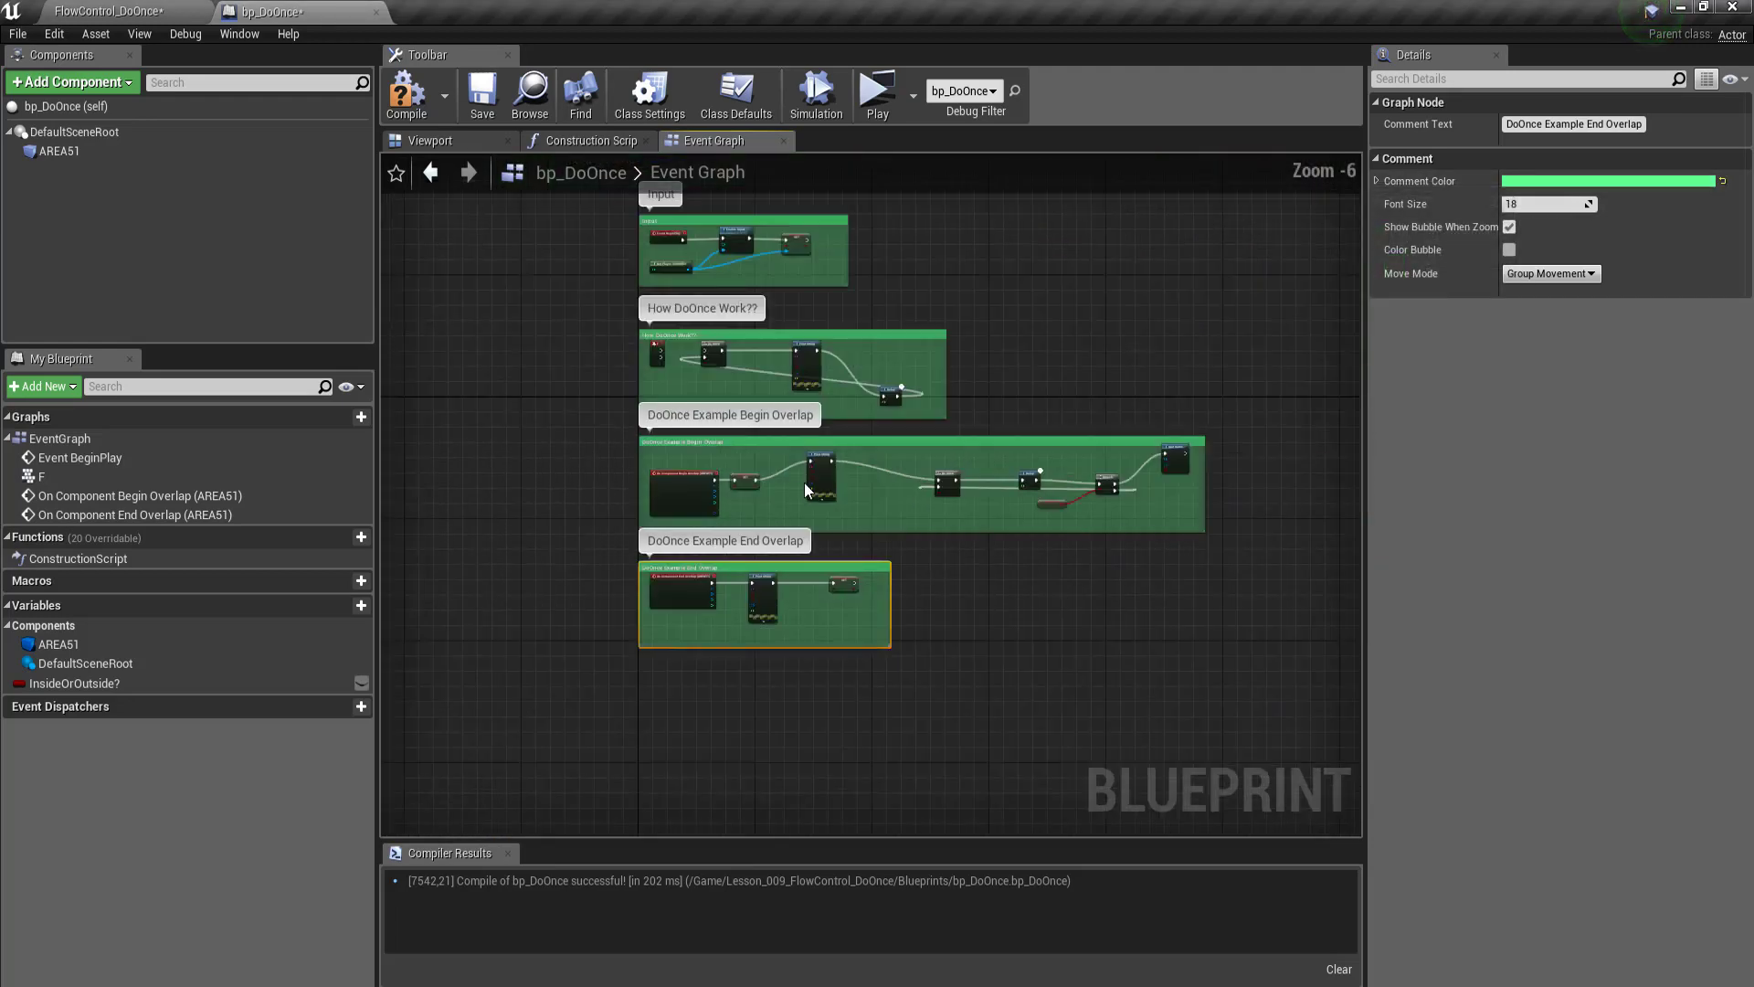
scroll(737, 475, "up", 2)
scroll(736, 475, "up", 1)
scroll(677, 367, "down", 2)
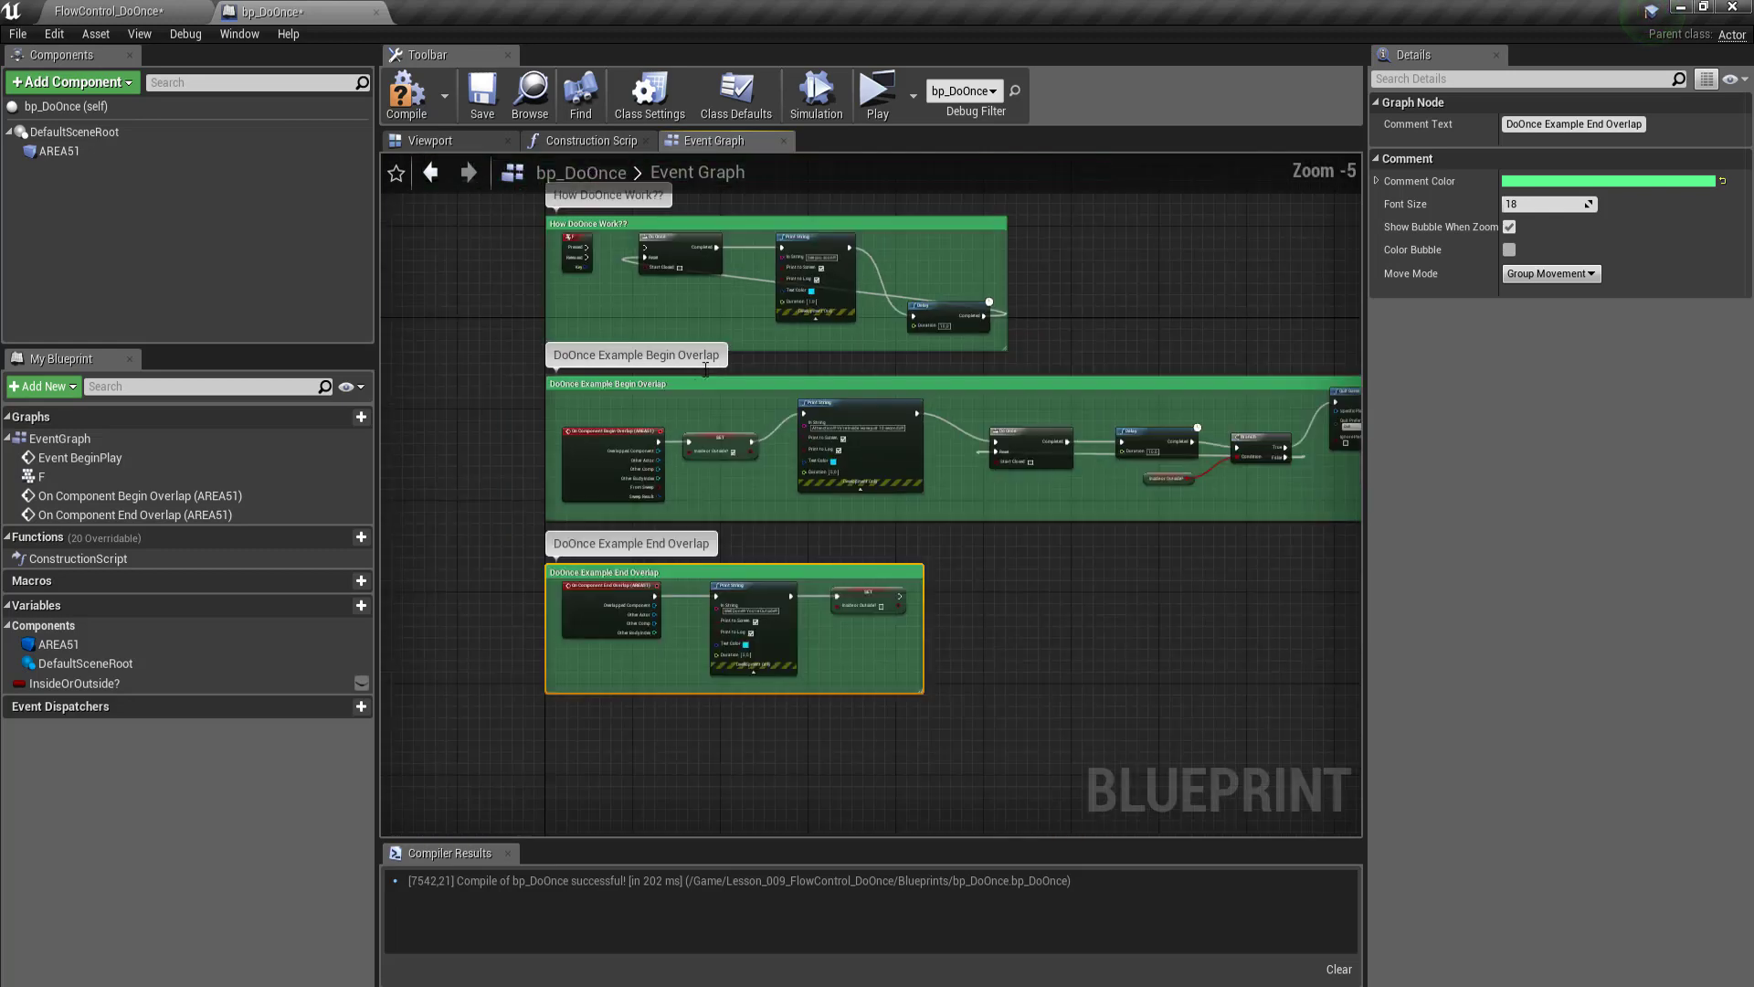
scroll(572, 510, "up", 2)
scroll(572, 510, "up", 1)
scroll(572, 510, "up", 1)
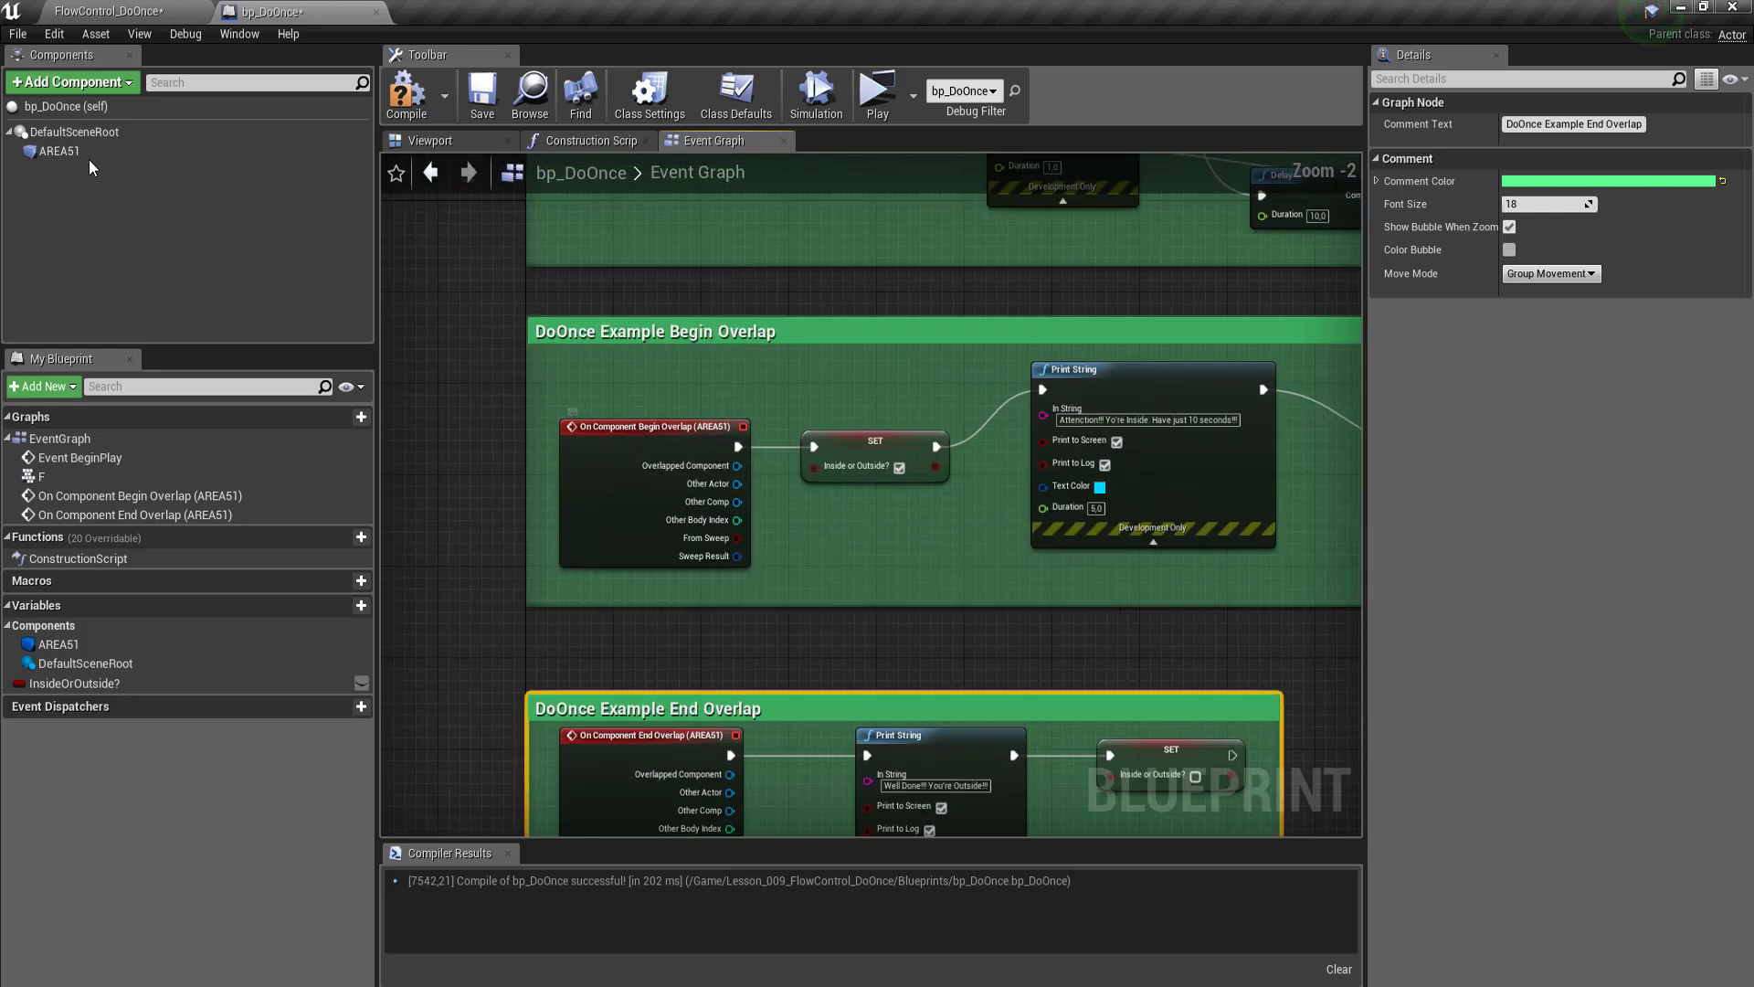
Step: Inspect the AREA51 component, the Begin Overlap SET node and the InsideOrOutside? variable
left_click(585, 493)
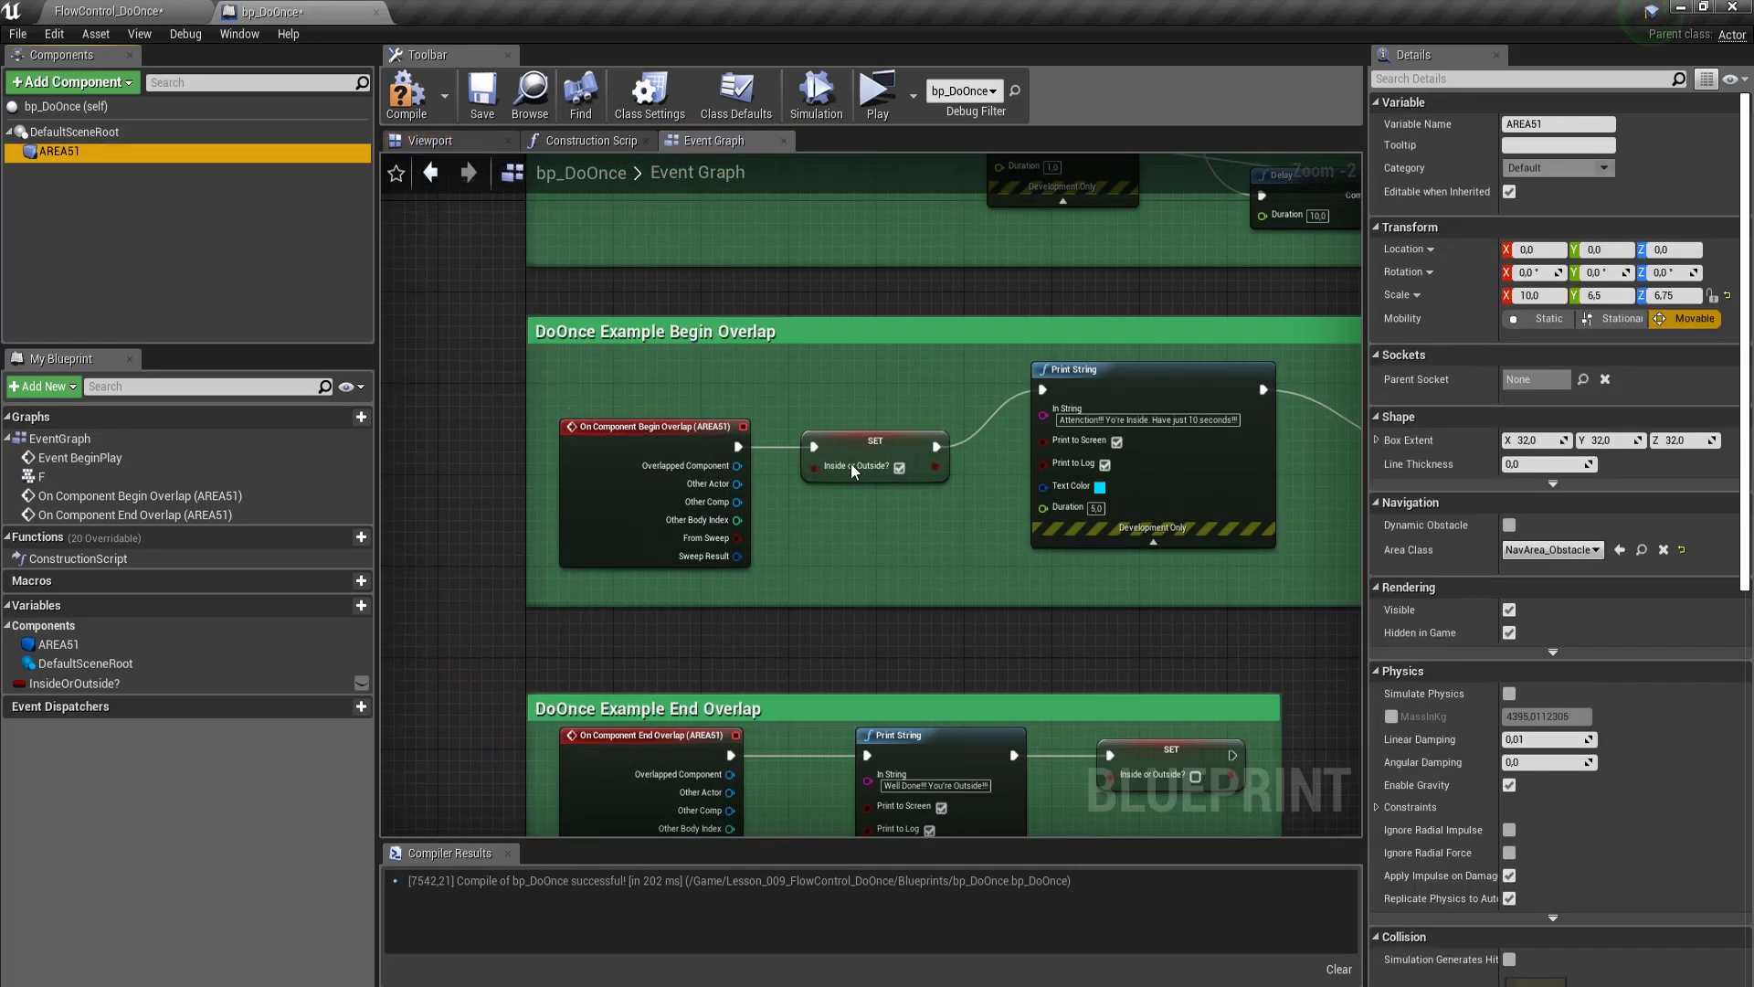
scroll(851, 463, "up", 2)
left_click(868, 443)
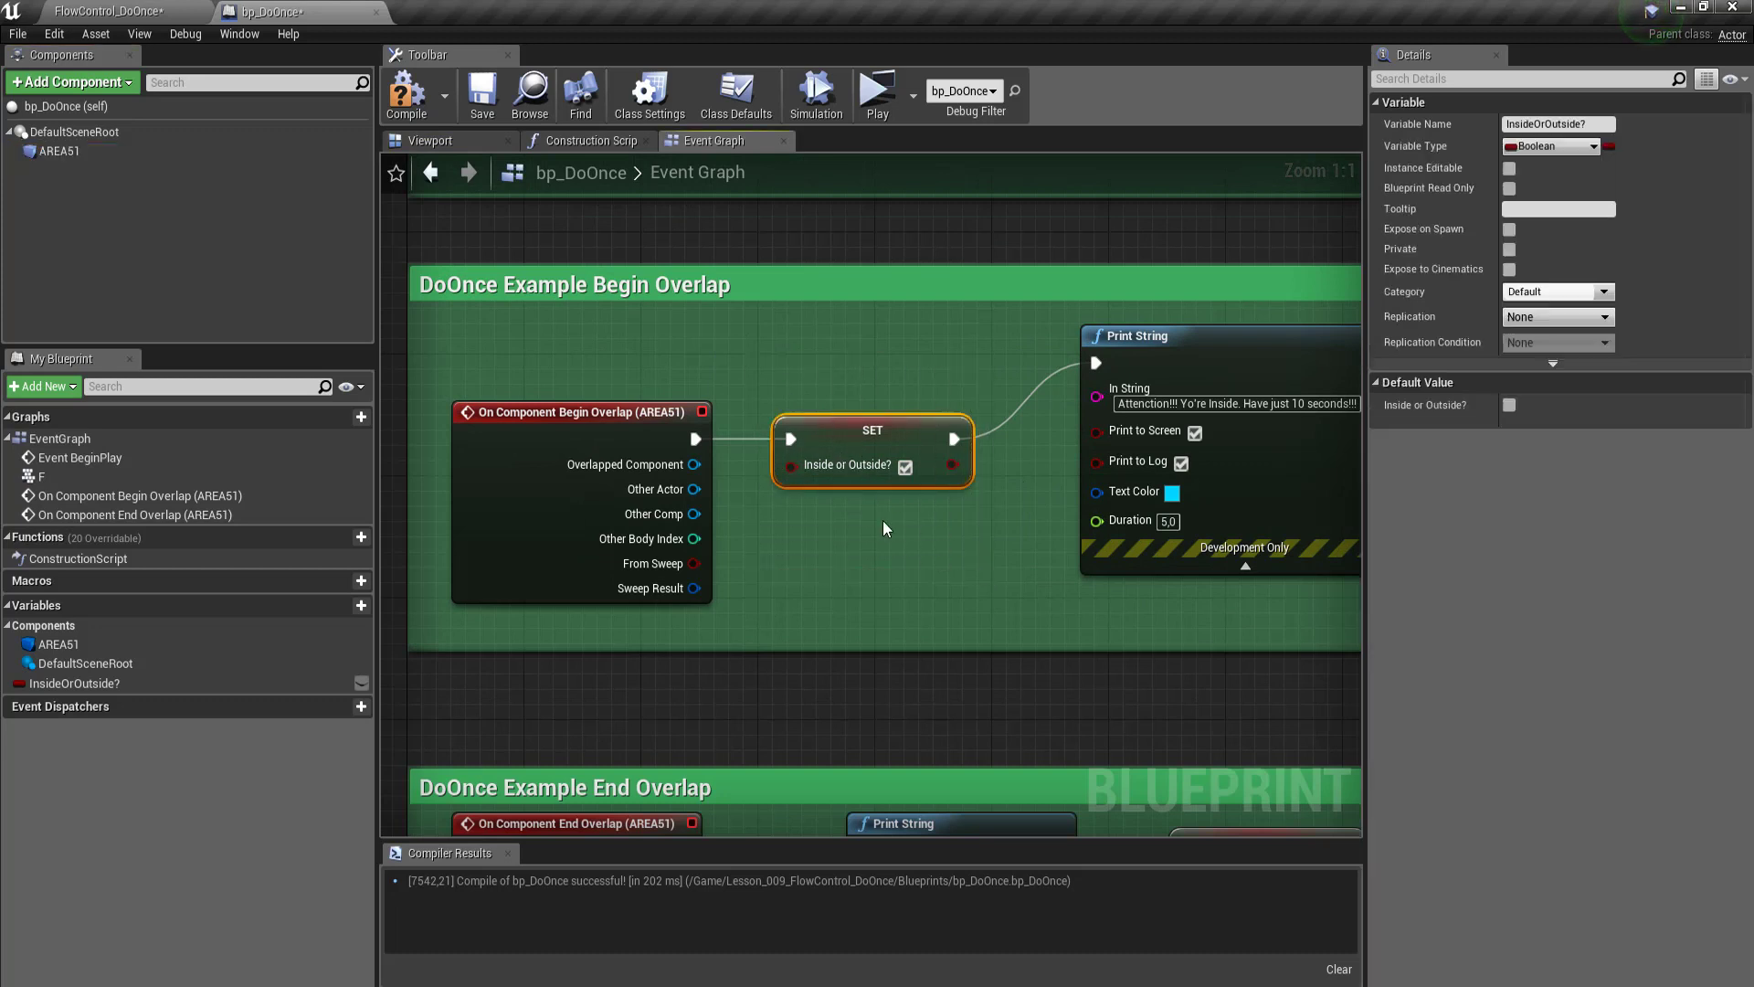
scroll(883, 519, "down", 1)
left_click(137, 684)
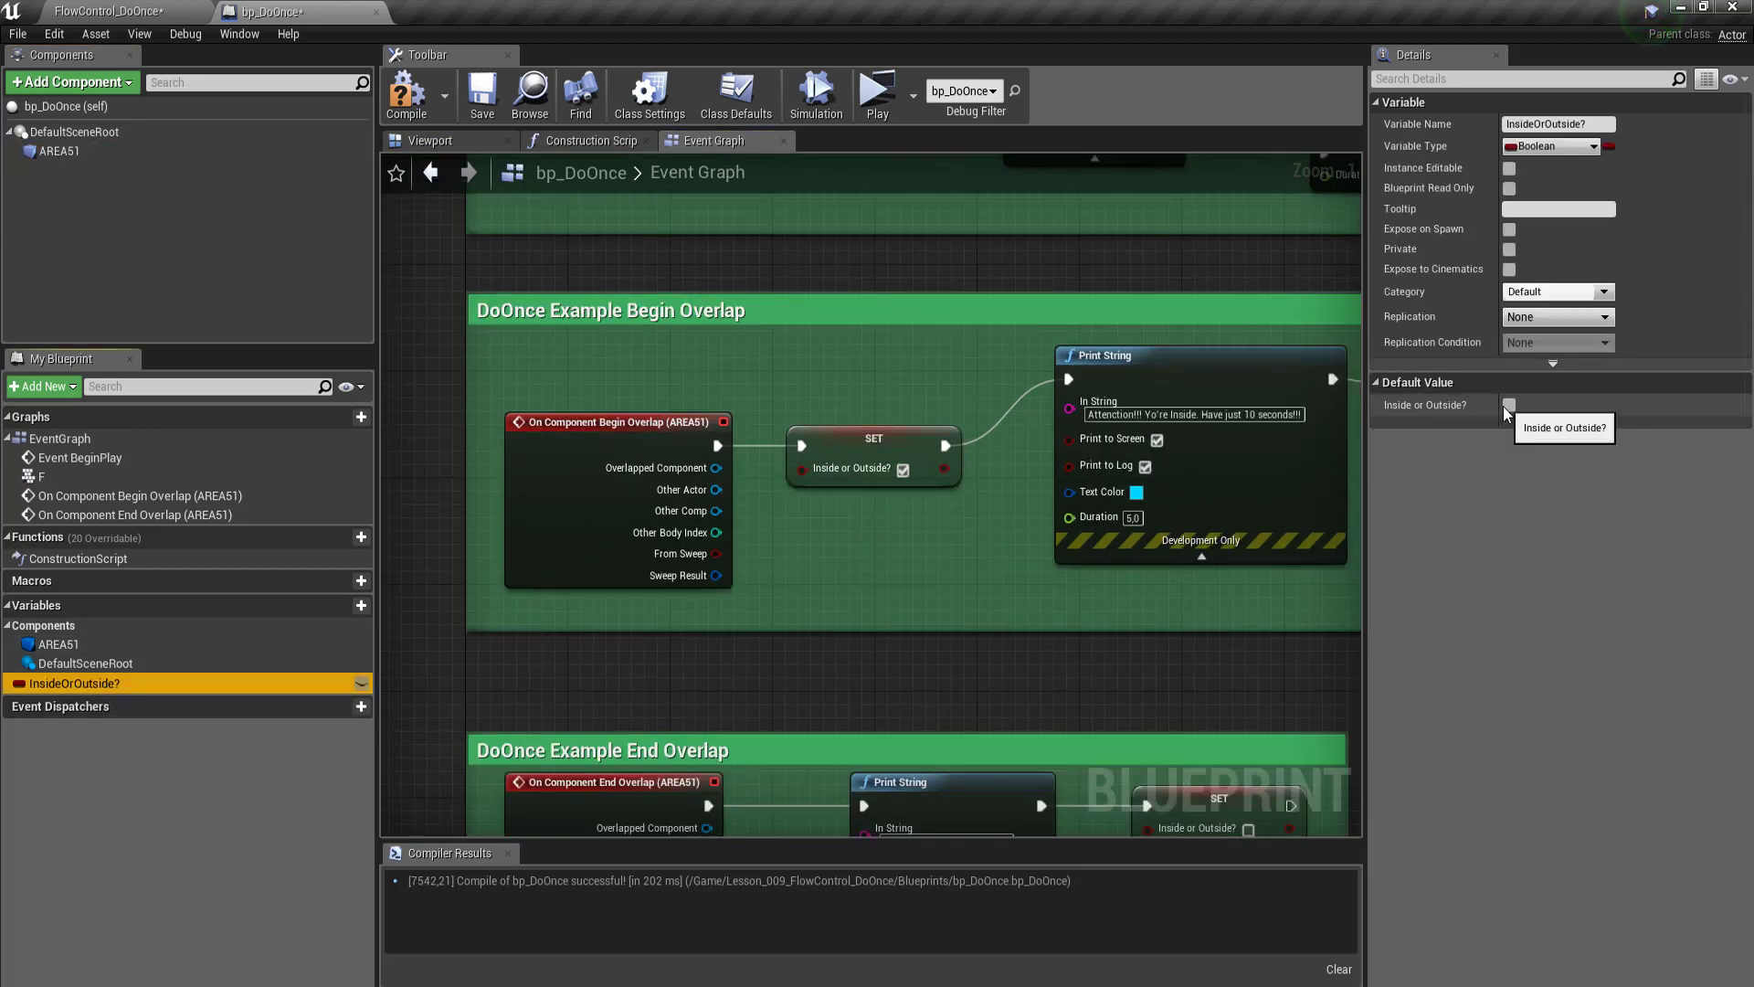
scroll(417, 403, "down", 3)
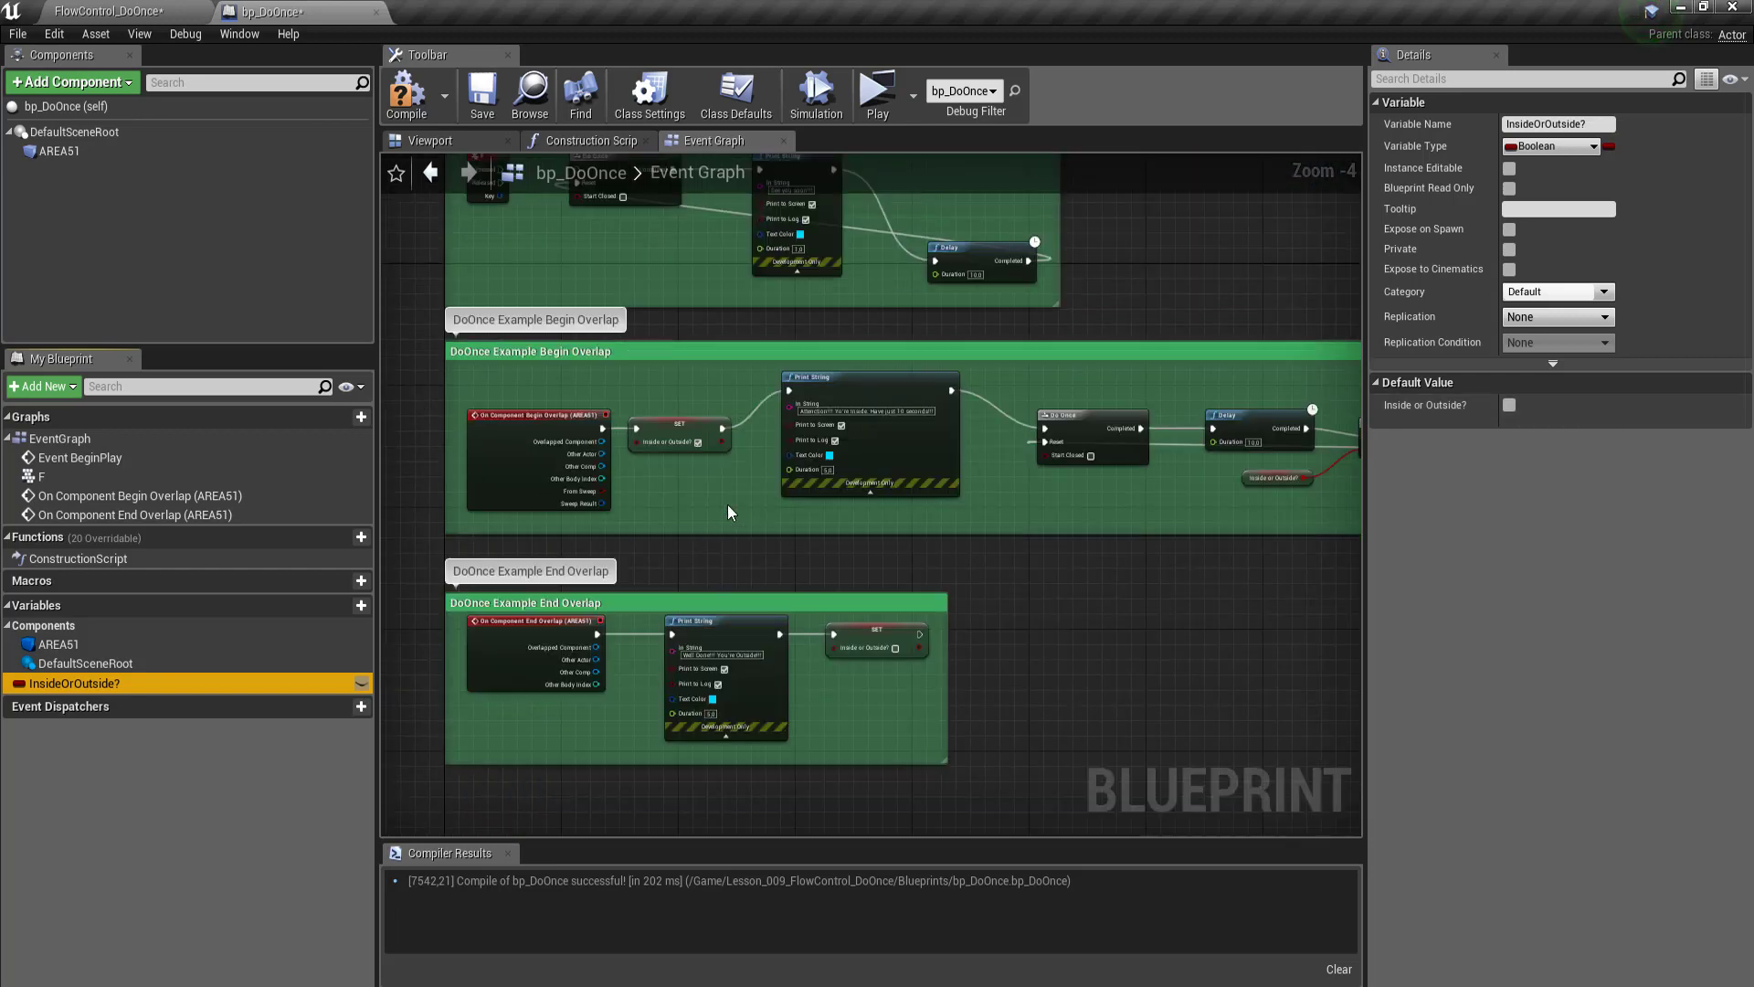
scroll(714, 485, "up", 2)
left_click(622, 415)
Step: Pan the graph to bring the Branch and Quit Game nodes into view
scroll(540, 451, "down", 1)
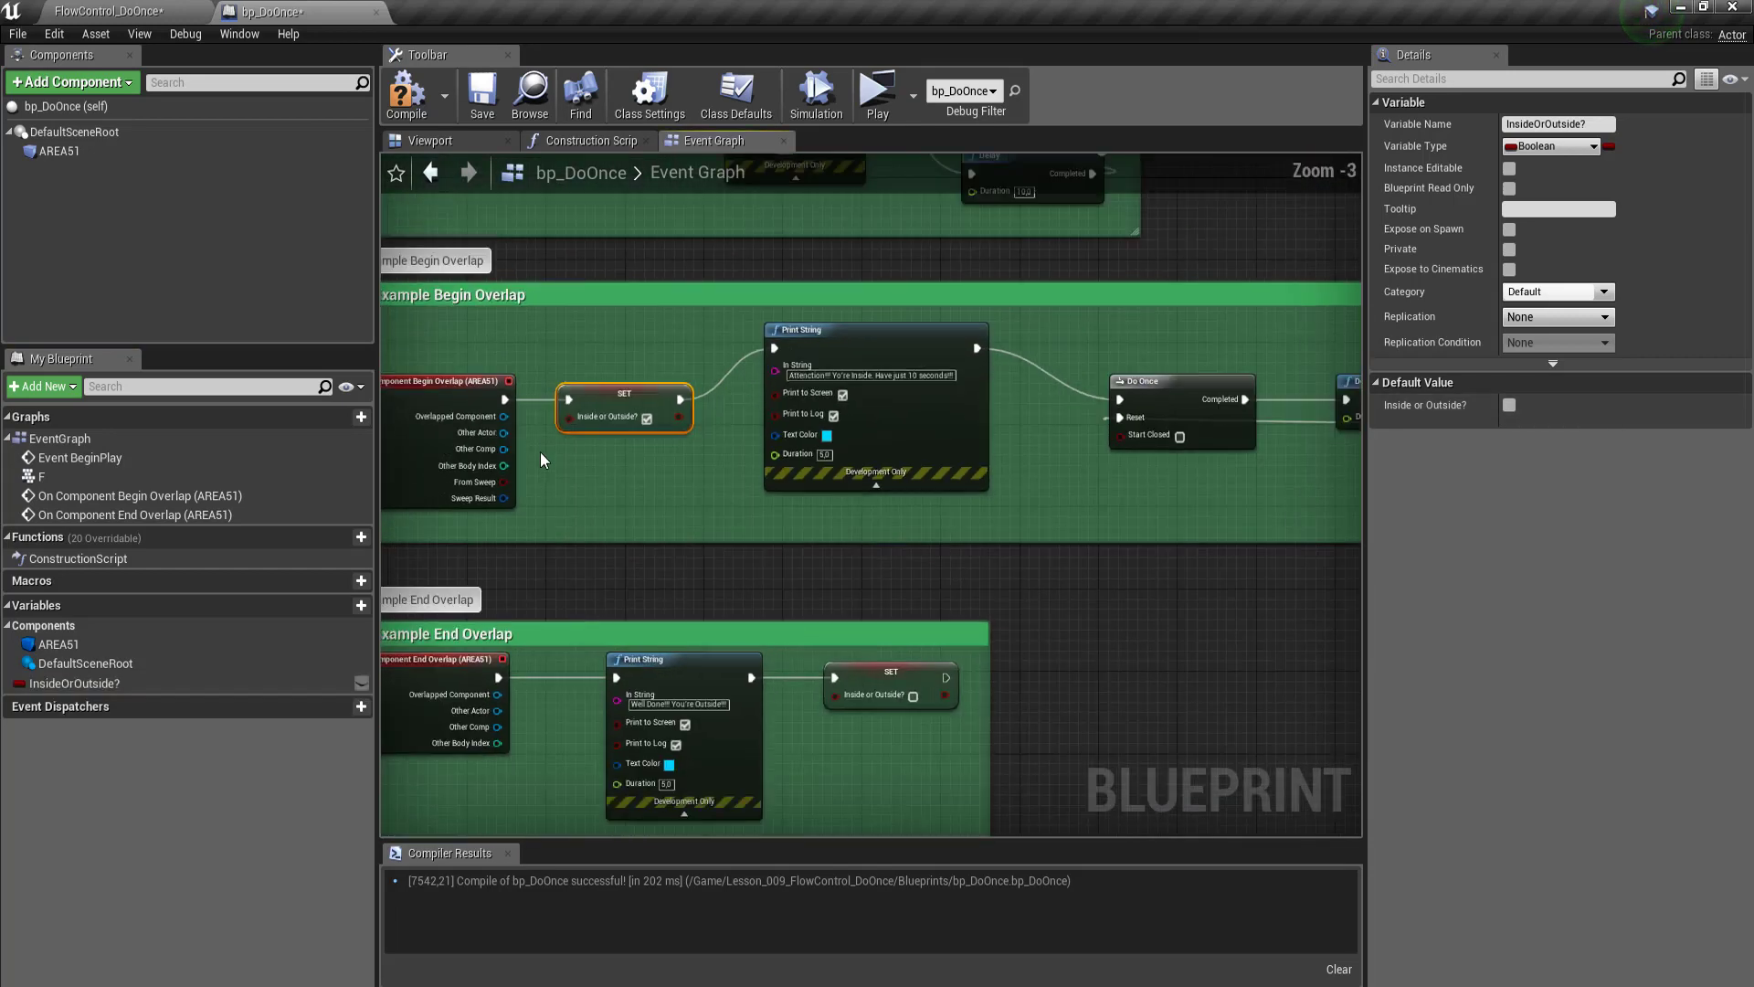
scroll(1139, 521, "up", 1)
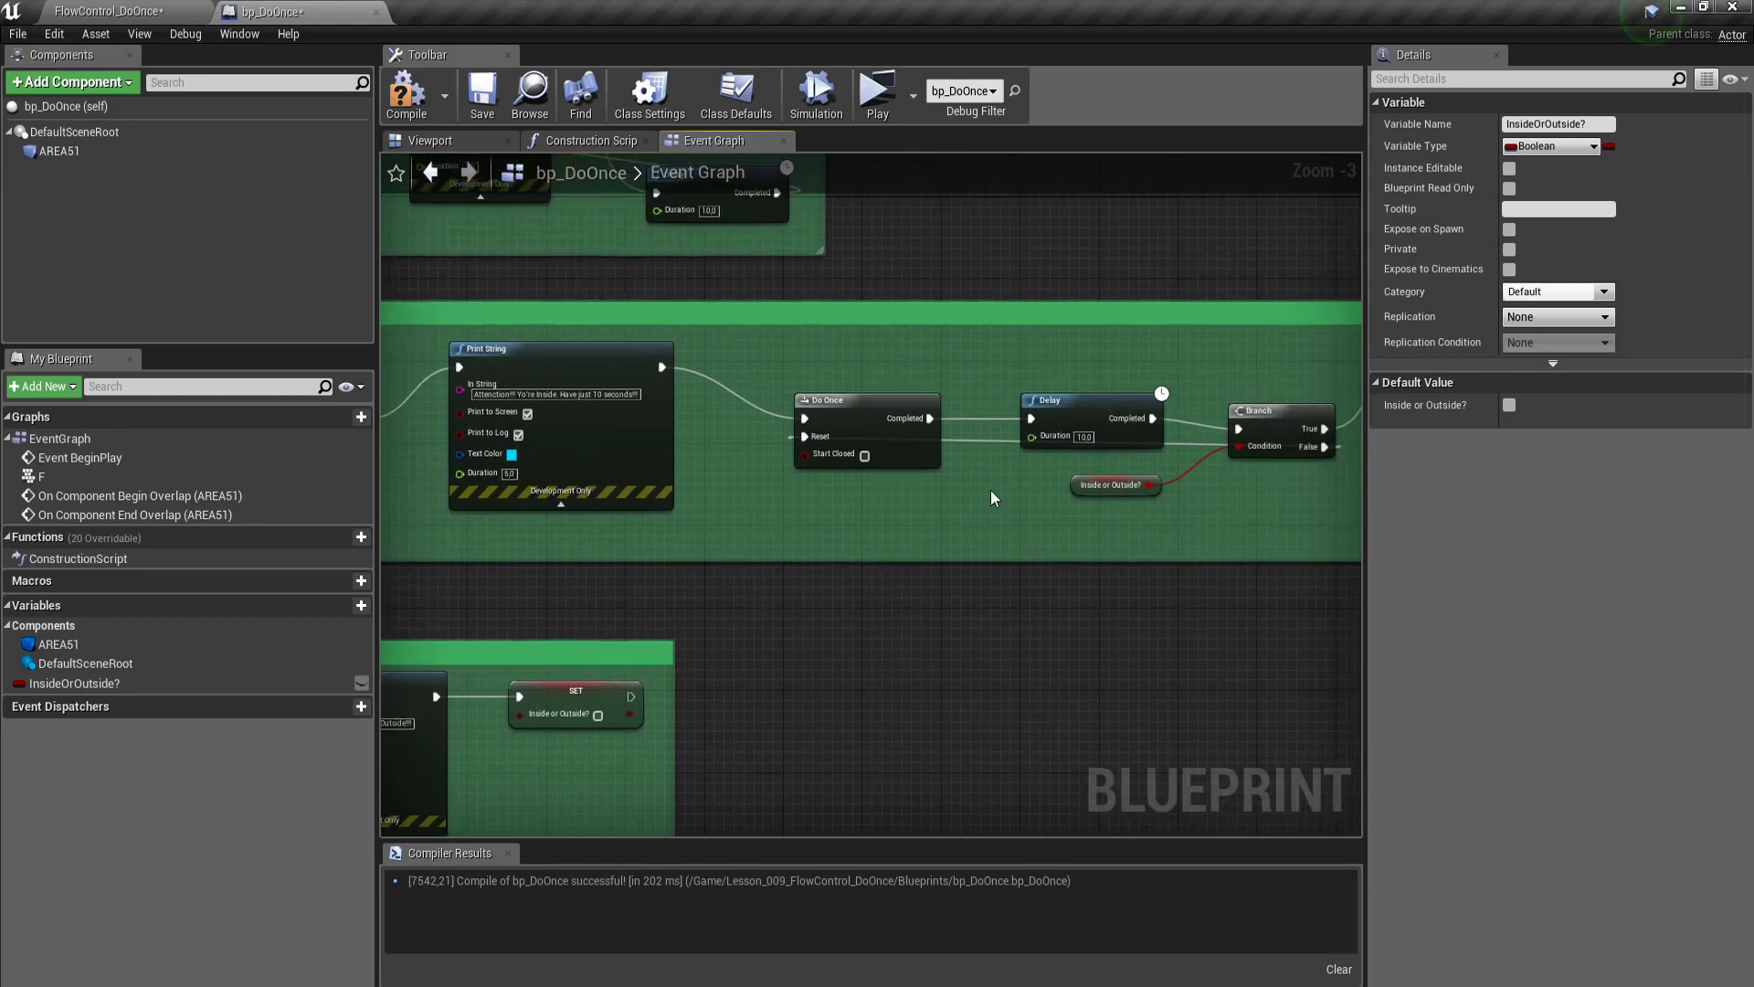
scroll(990, 489, "up", 1)
scroll(1070, 457, "up", 1)
mouse_move(1052, 498)
right_mouse_down()
mouse_move(689, 522)
mouse_move(813, 493)
right_mouse_up()
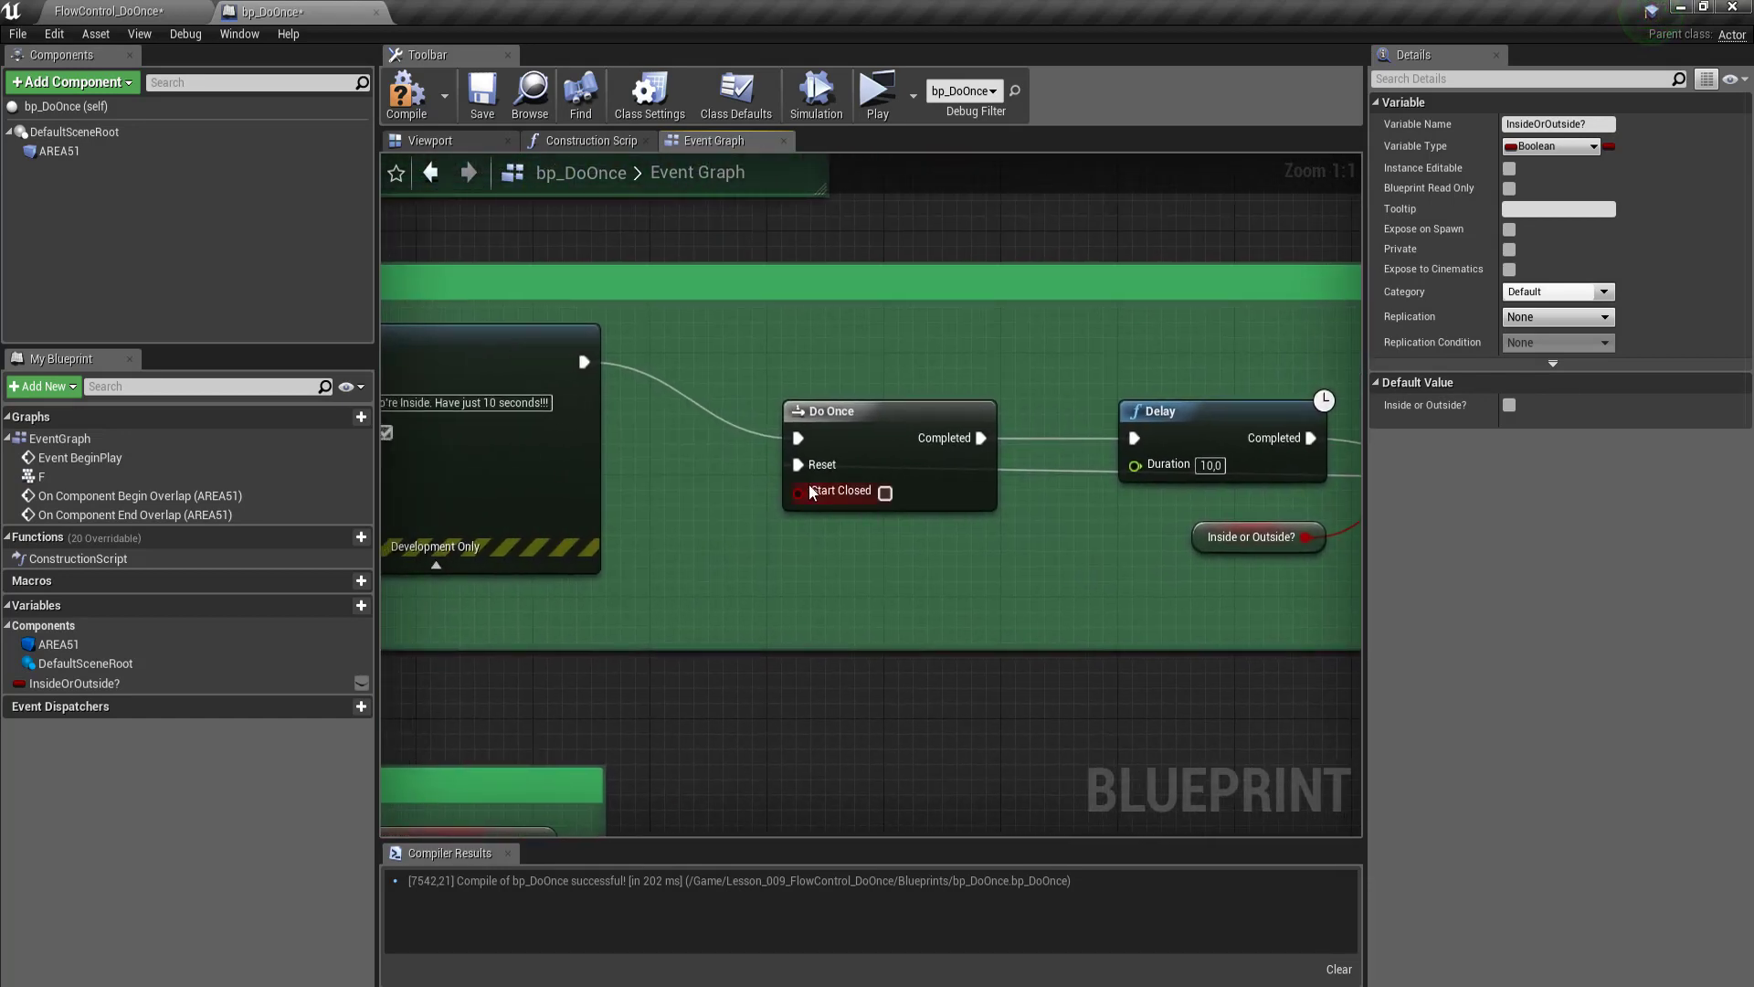
scroll(792, 473, "down", 2)
scroll(770, 451, "down", 2)
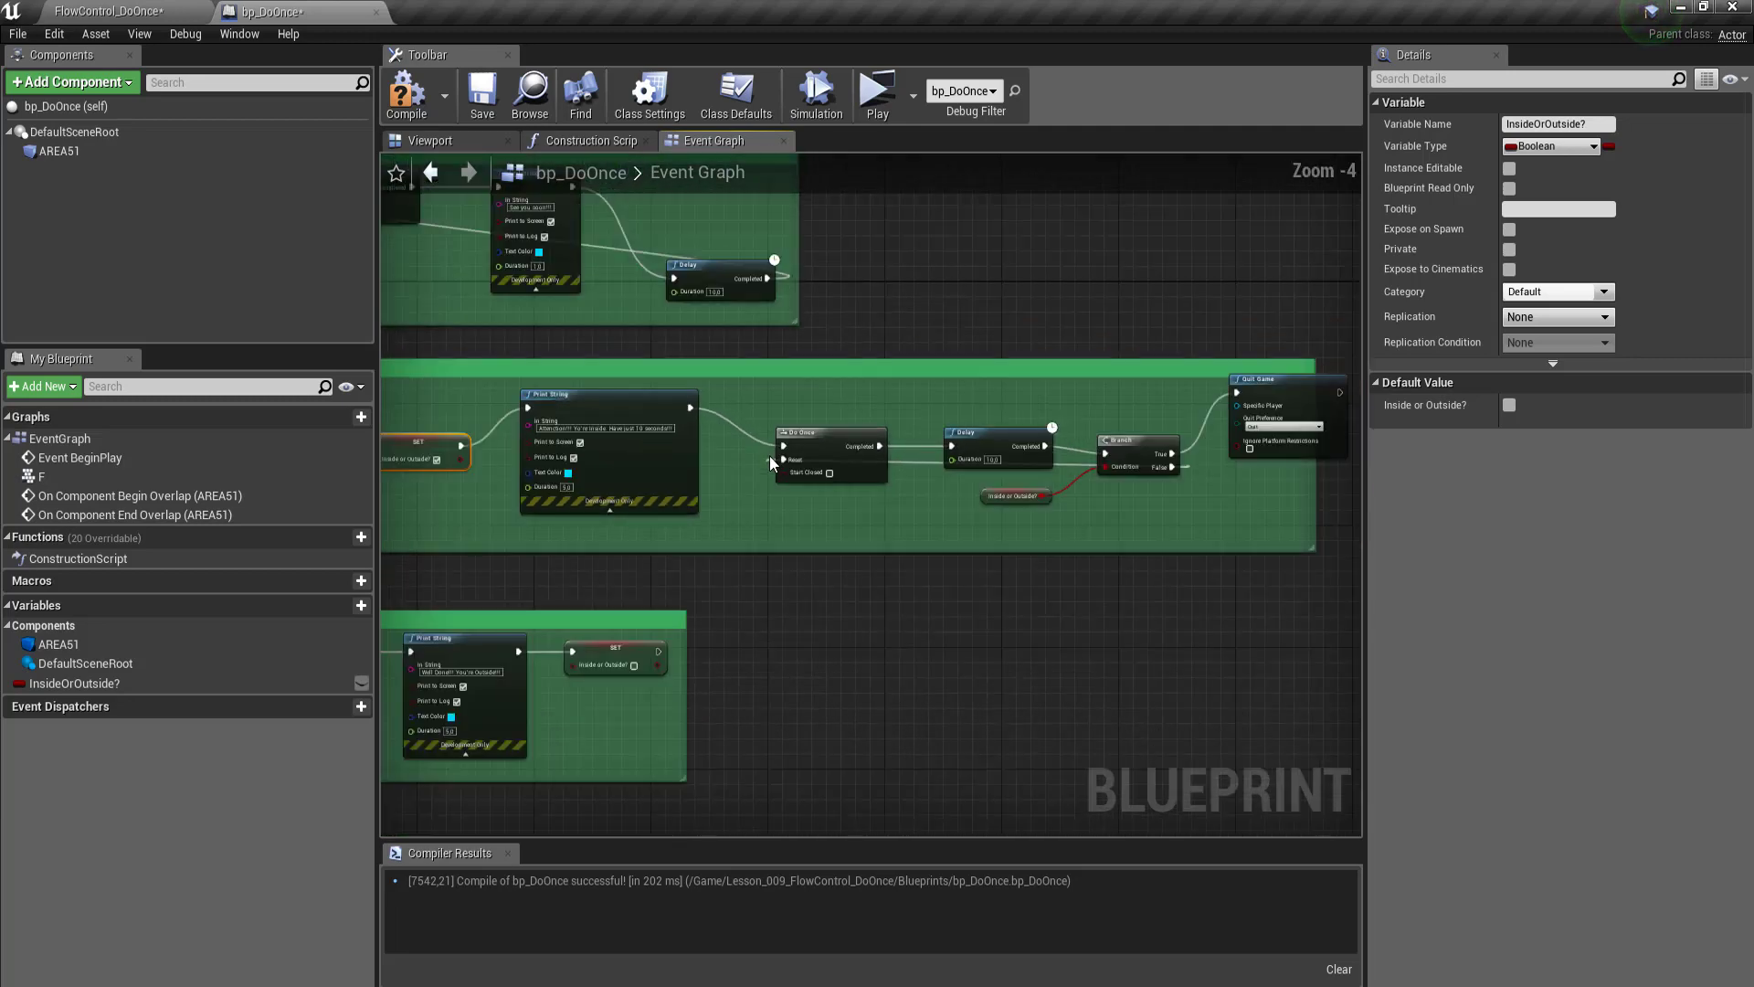
Step: Widen the comment box's right edge past Quit Game and raise its top edge
scroll(1005, 484, "down", 2)
scroll(997, 525, "up", 2)
left_click_drag(957, 457, 1023, 457)
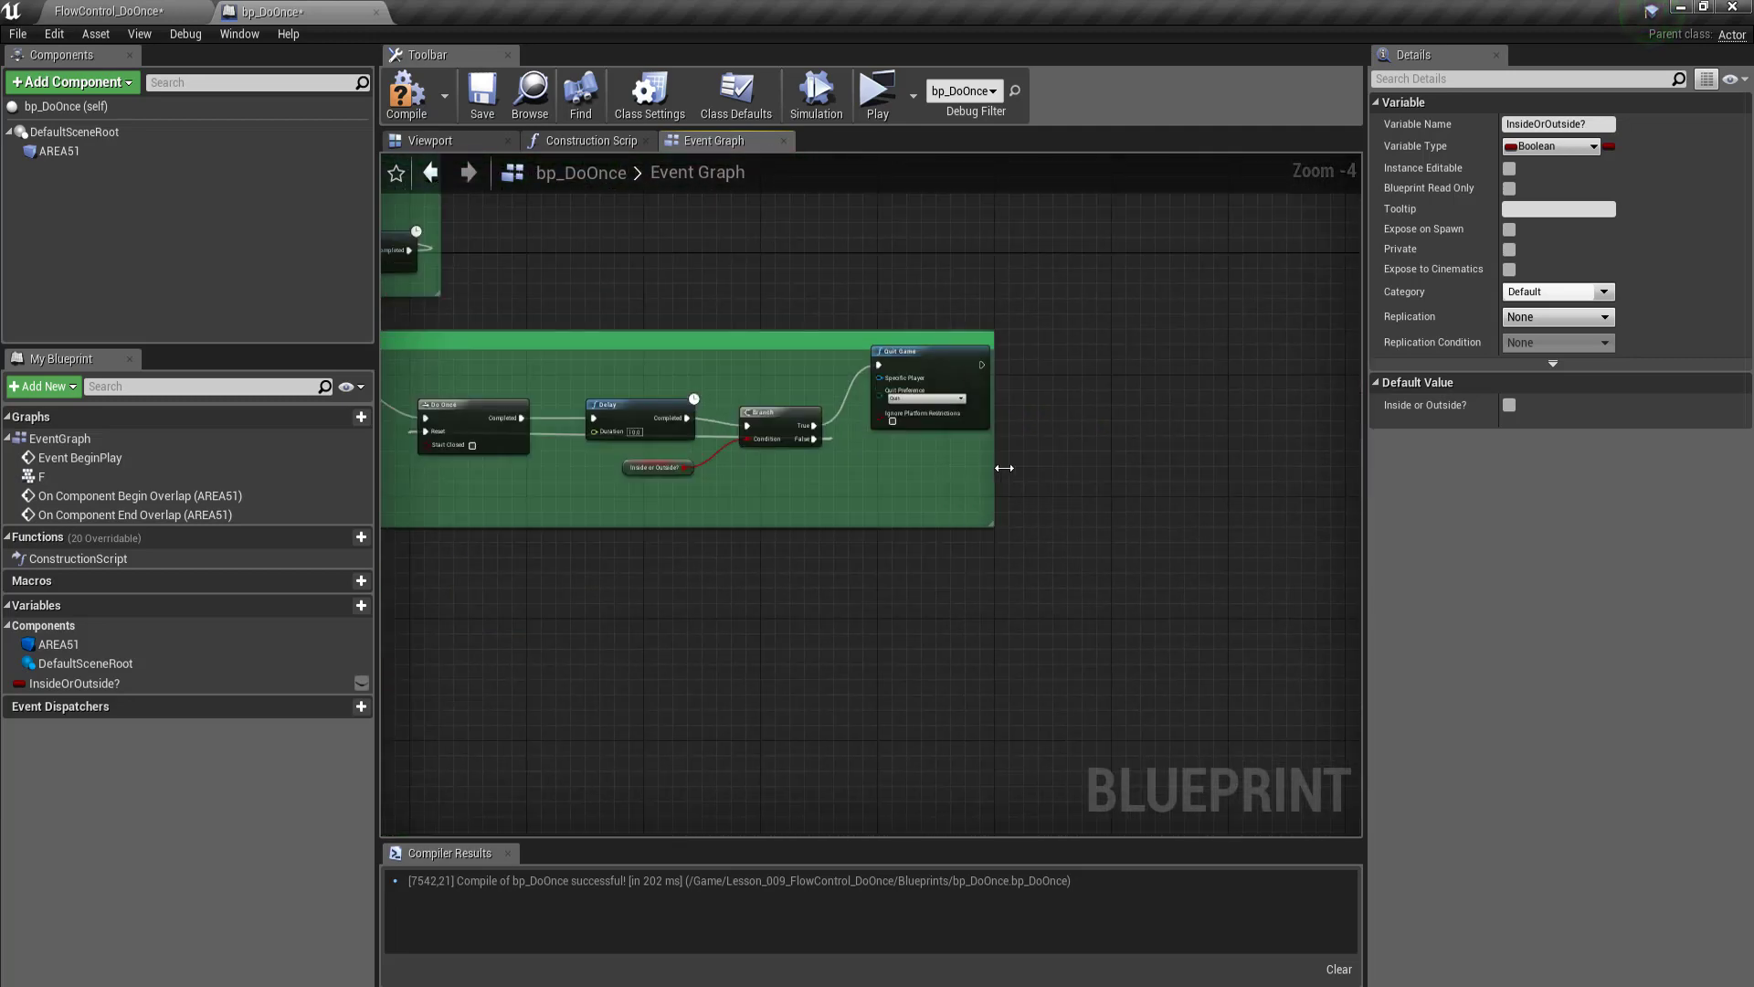
scroll(950, 327, "up", 3)
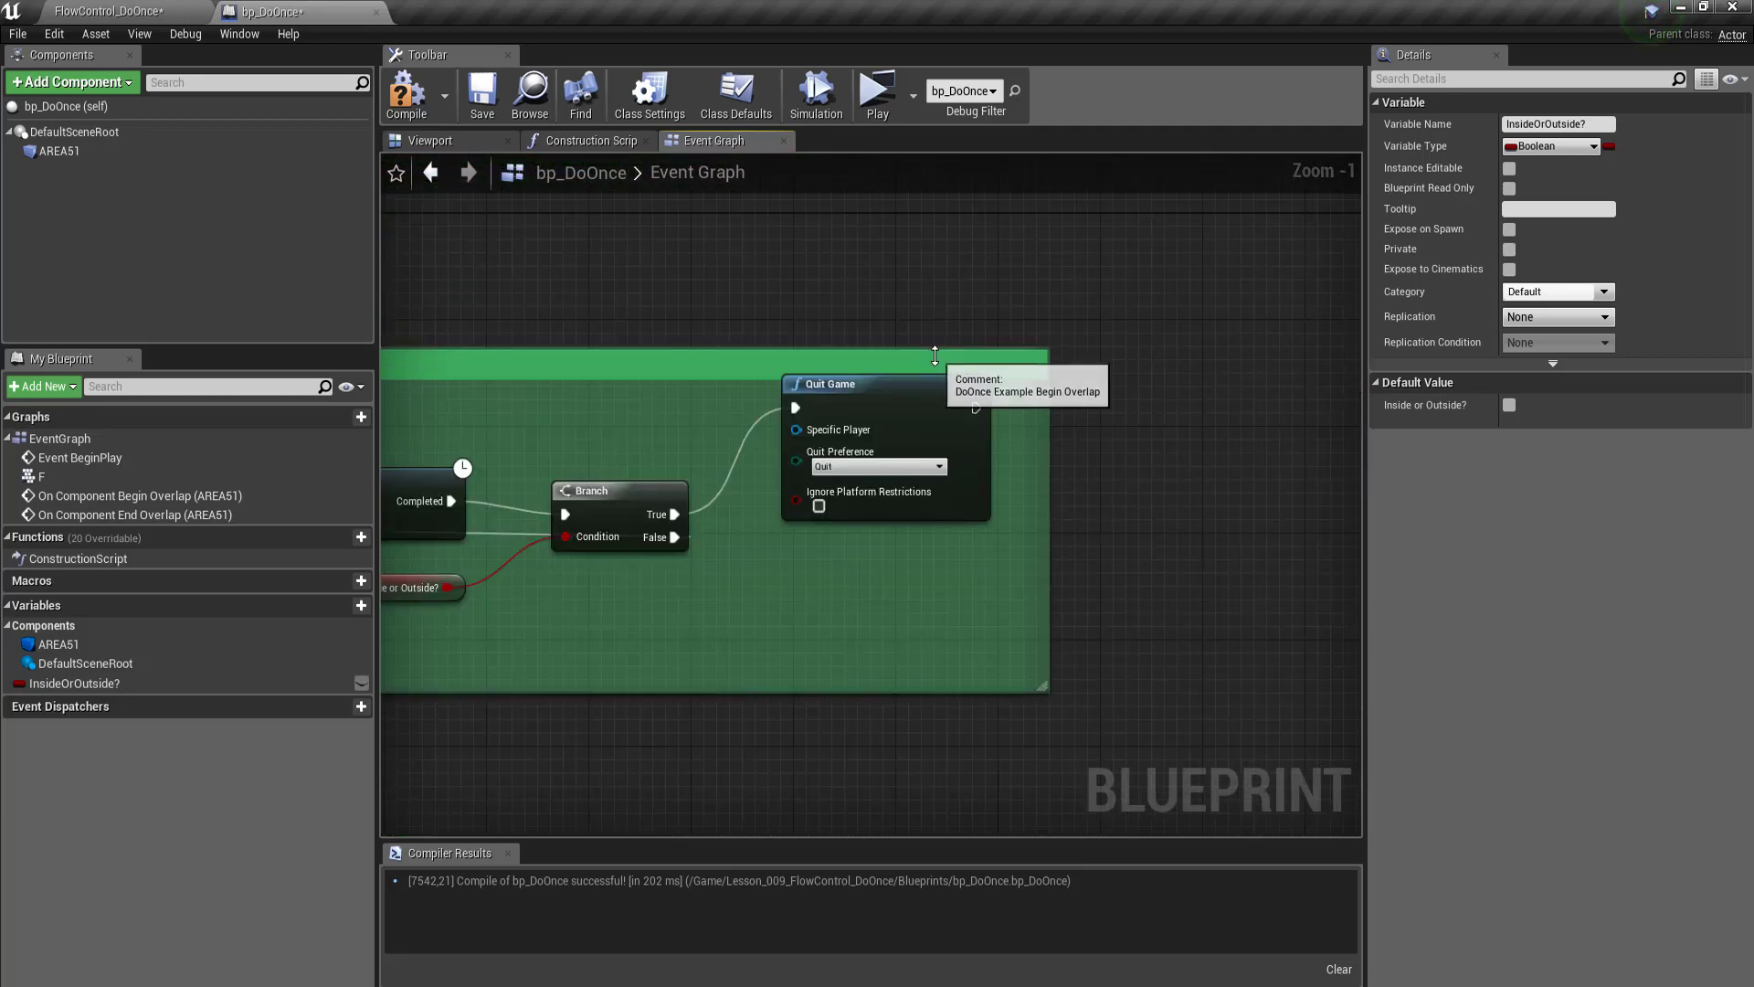
left_click_drag(935, 353, 937, 318)
Step: Select the Branch node inside the enlarged Begin Overlap comment
scroll(1188, 498, "down", 3)
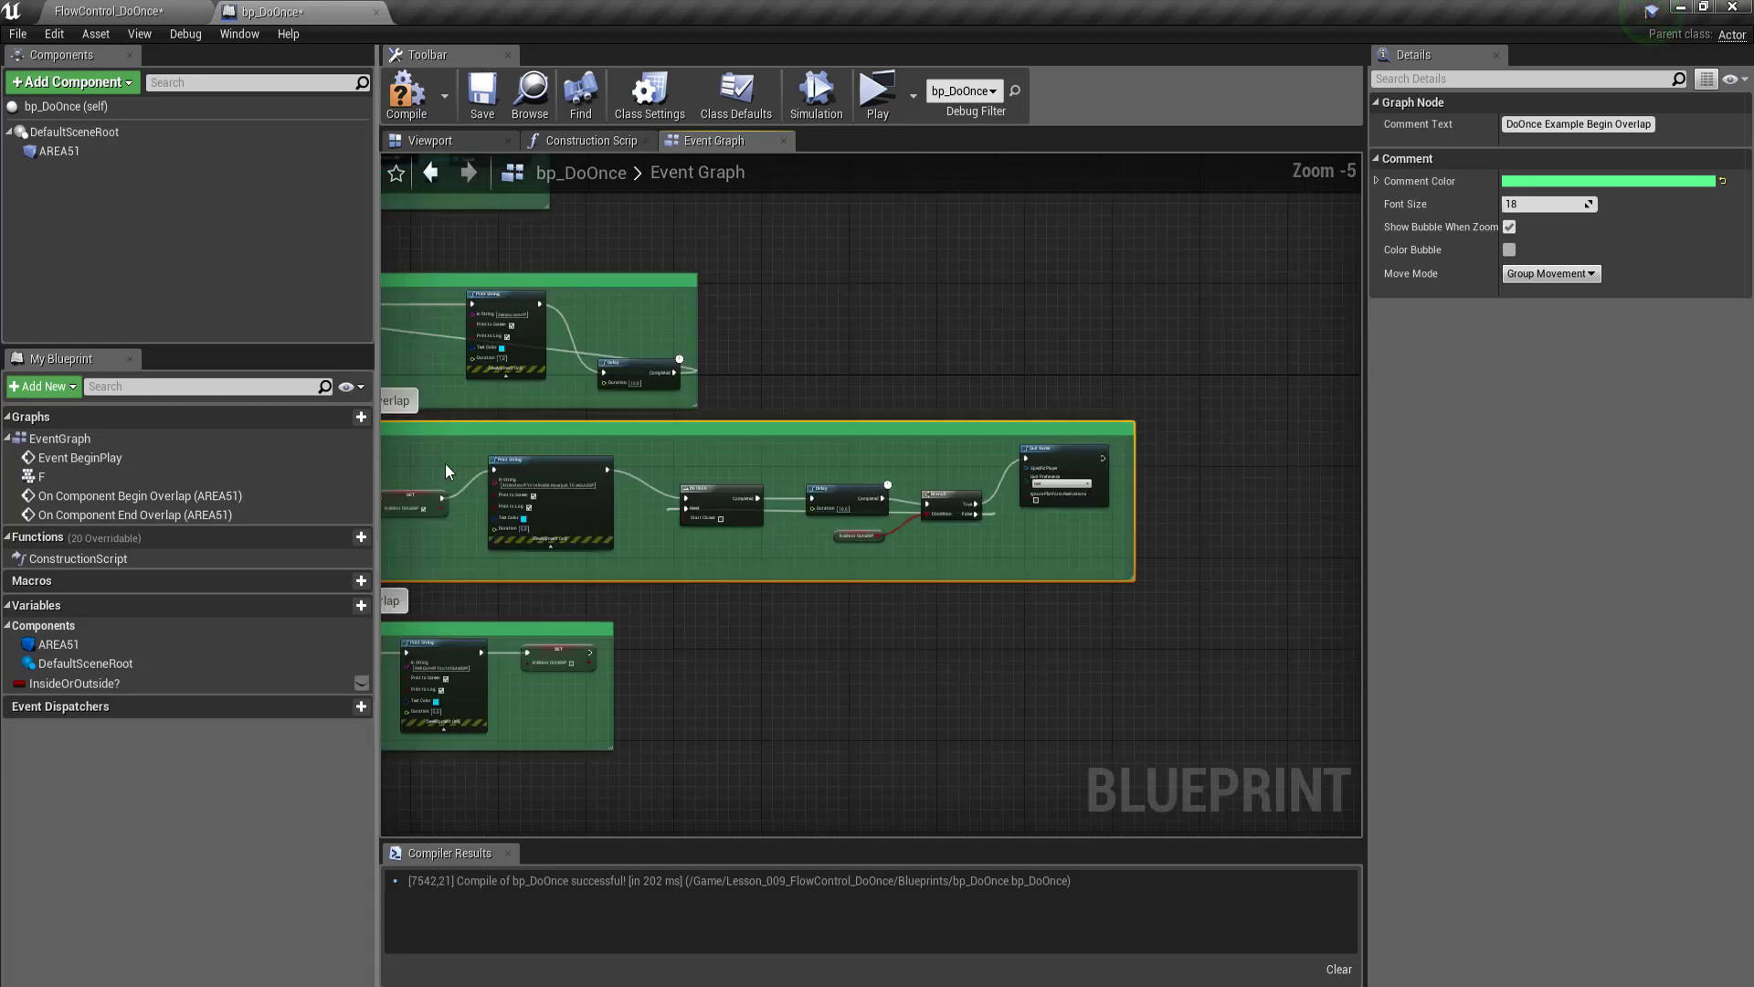
scroll(541, 559, "up", 1)
scroll(541, 559, "up", 1)
scroll(541, 559, "up", 1)
scroll(793, 512, "down", 1)
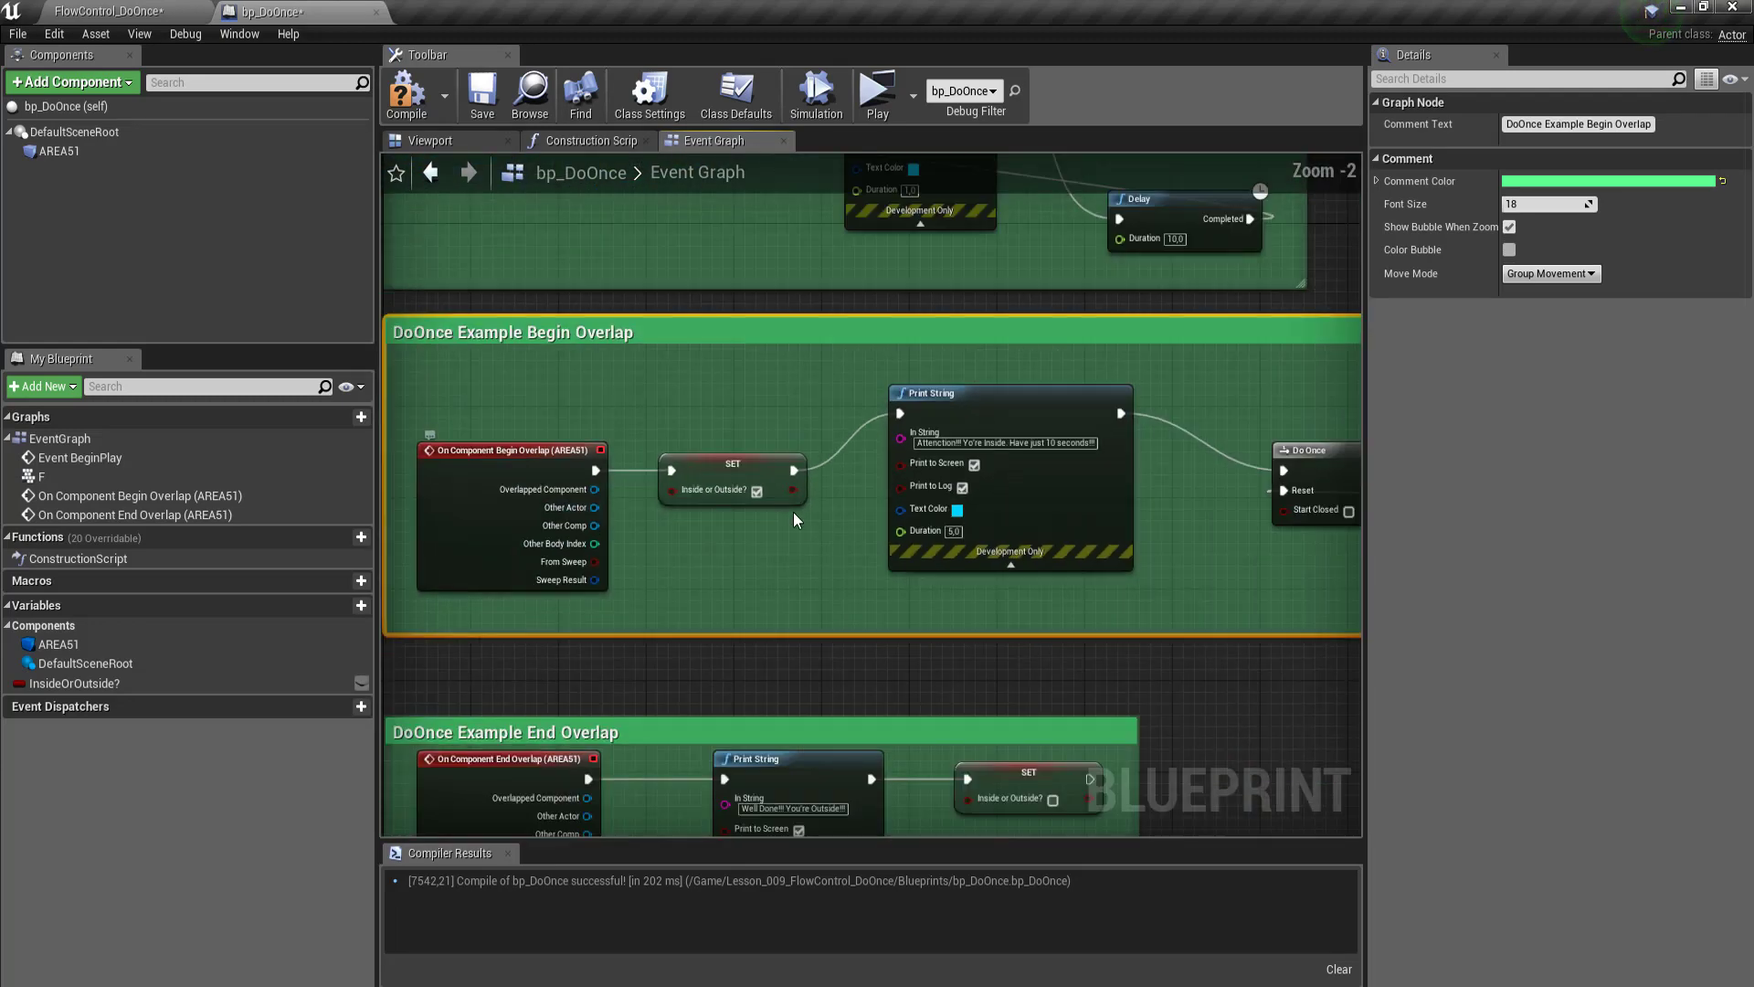
scroll(877, 521, "down", 4)
scroll(959, 533, "up", 2)
scroll(959, 534, "up", 3)
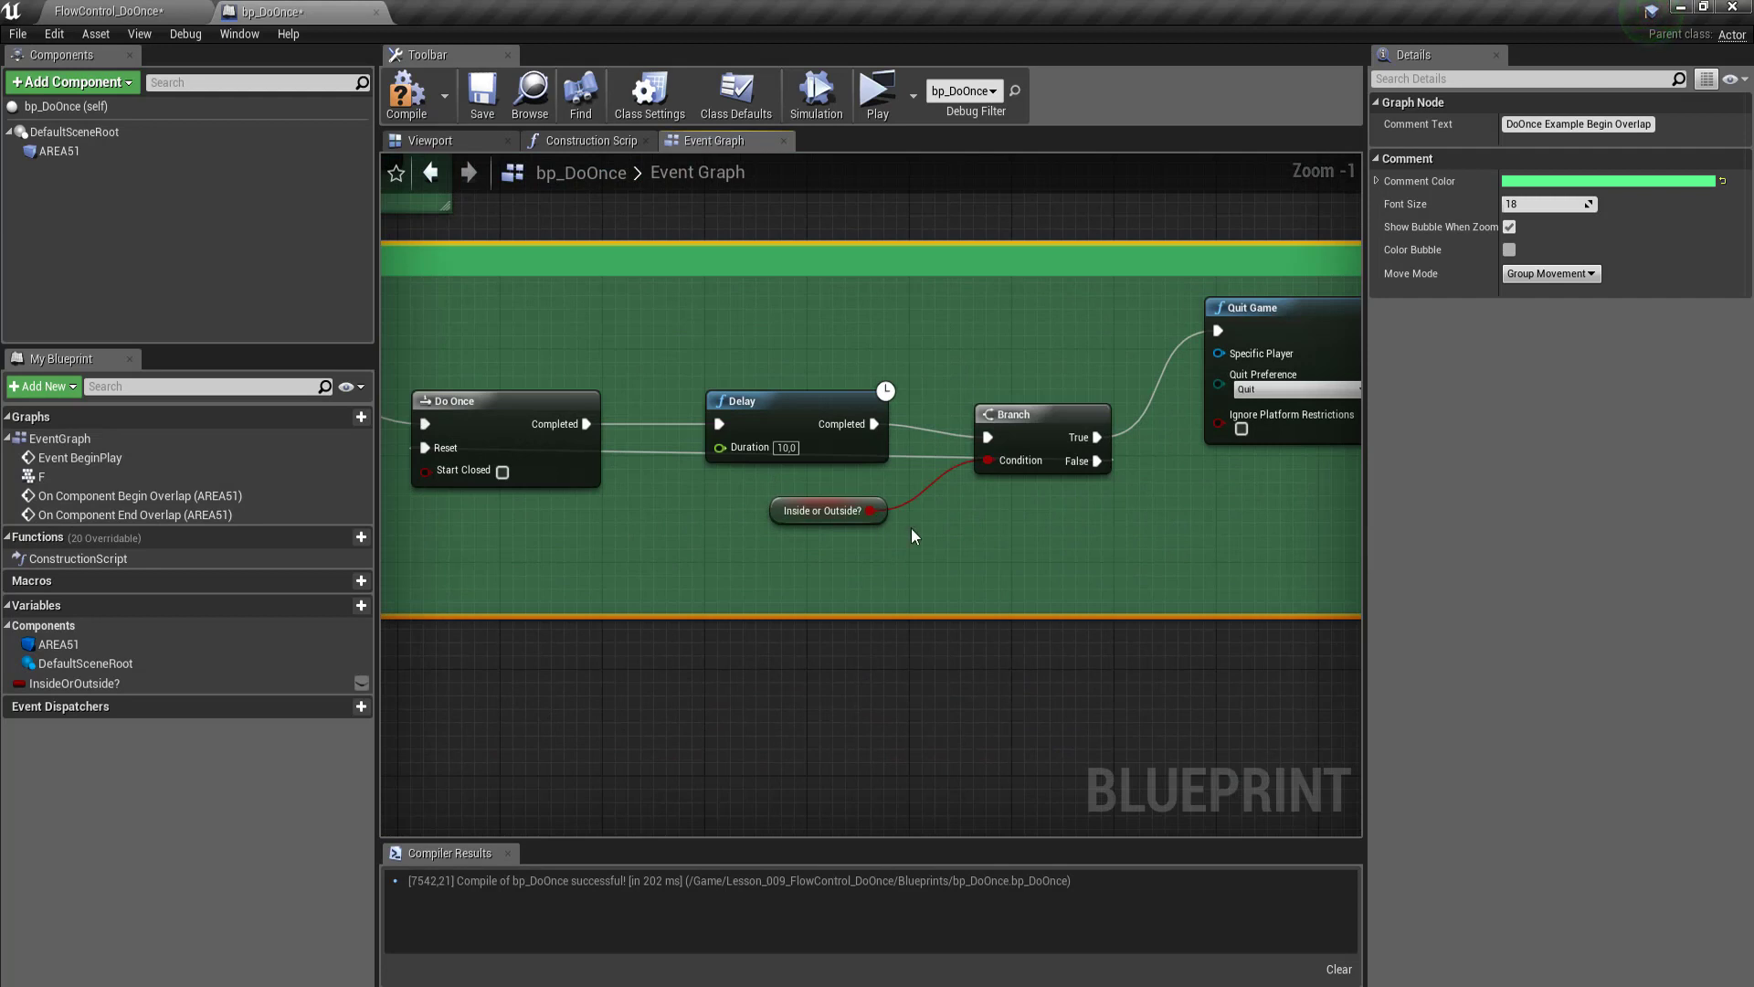
left_click_drag(988, 353, 1029, 513)
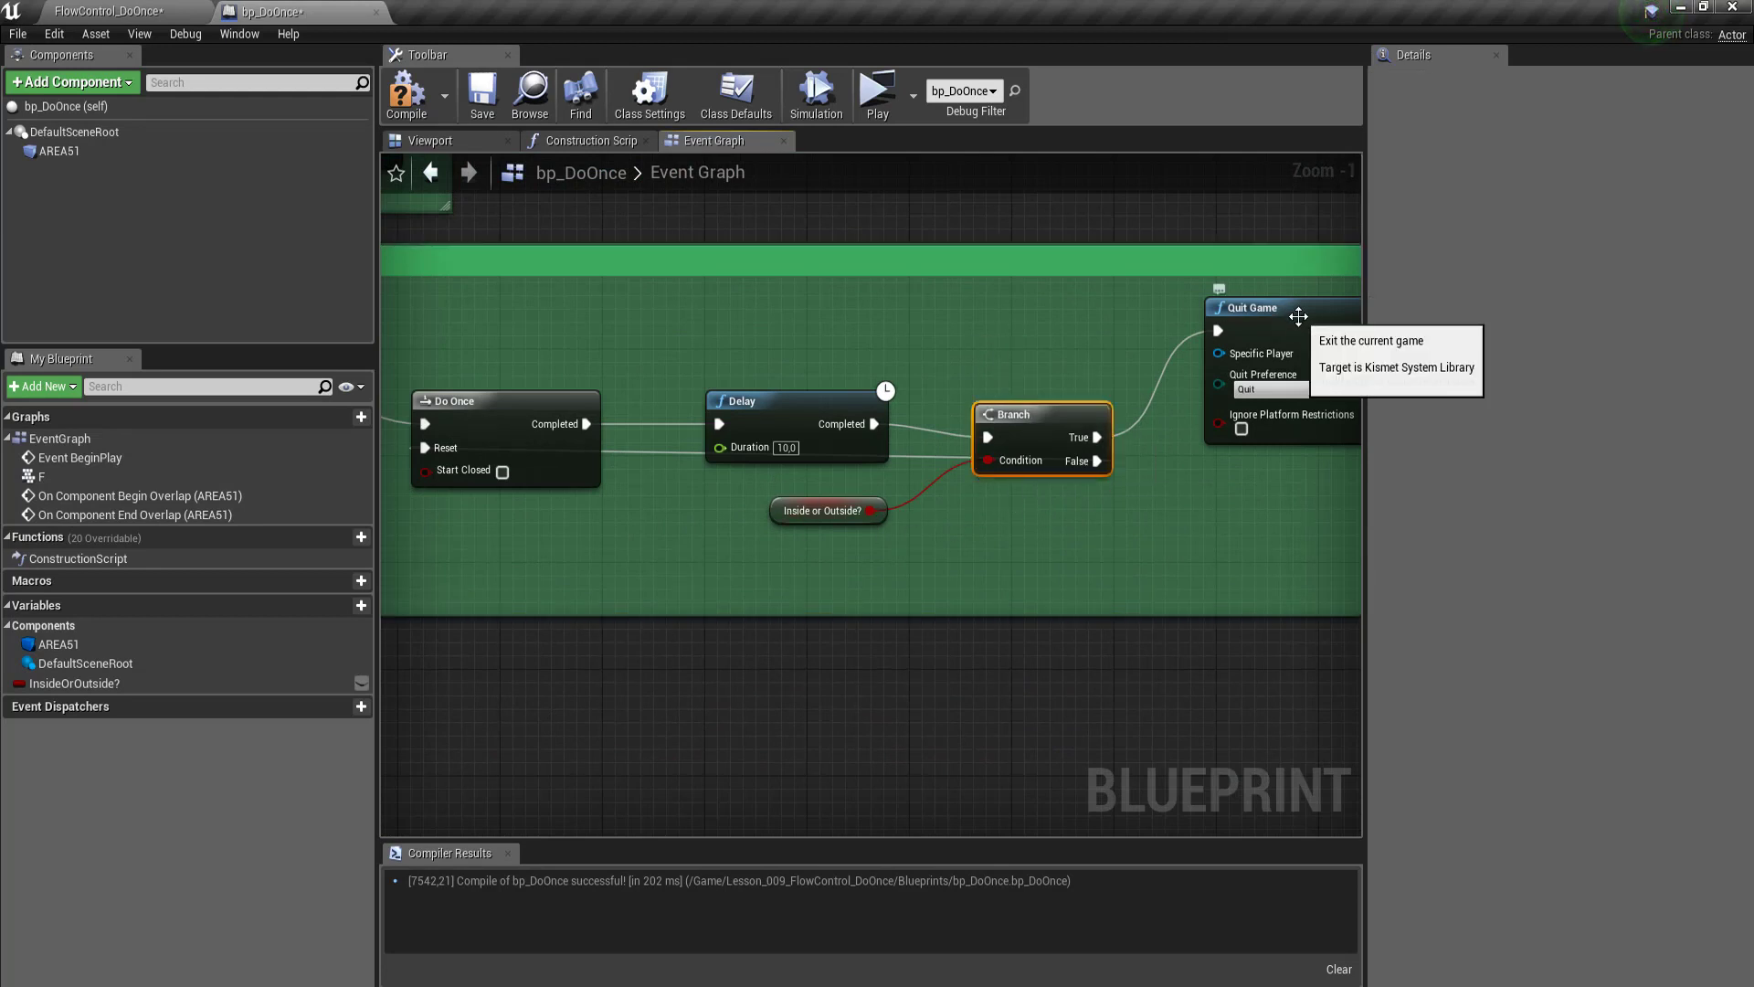
scroll(1219, 539, "down", 3)
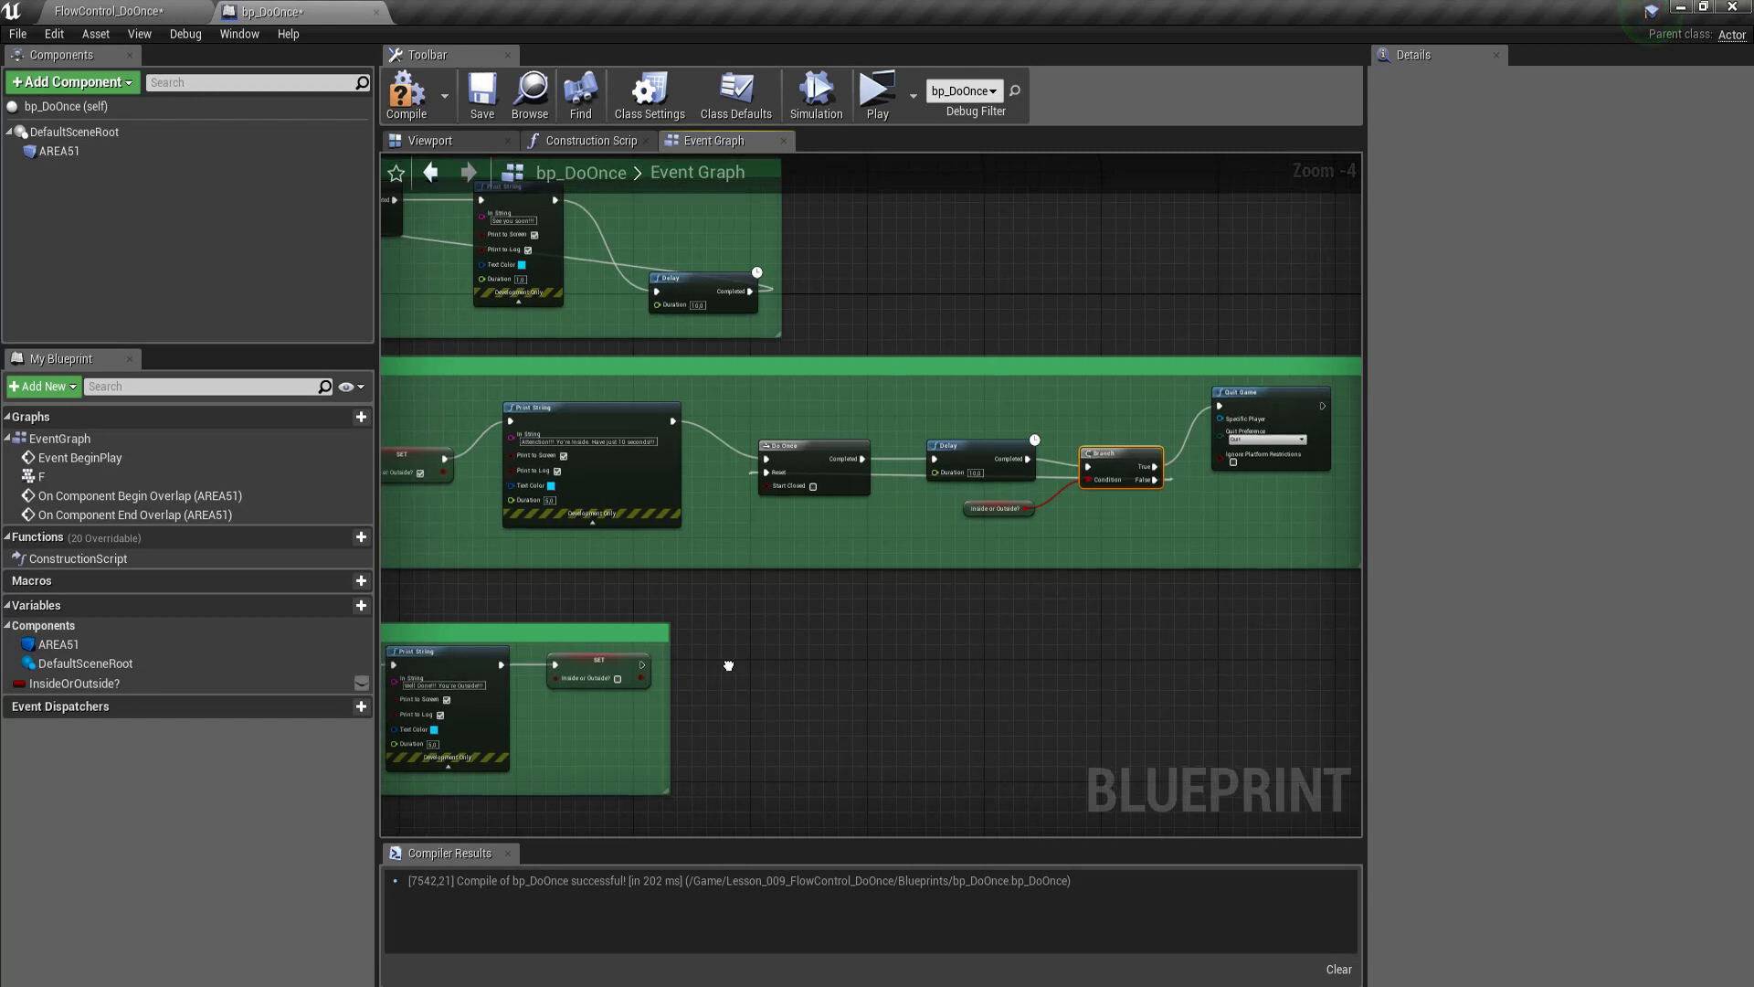
scroll(611, 639, "up", 3)
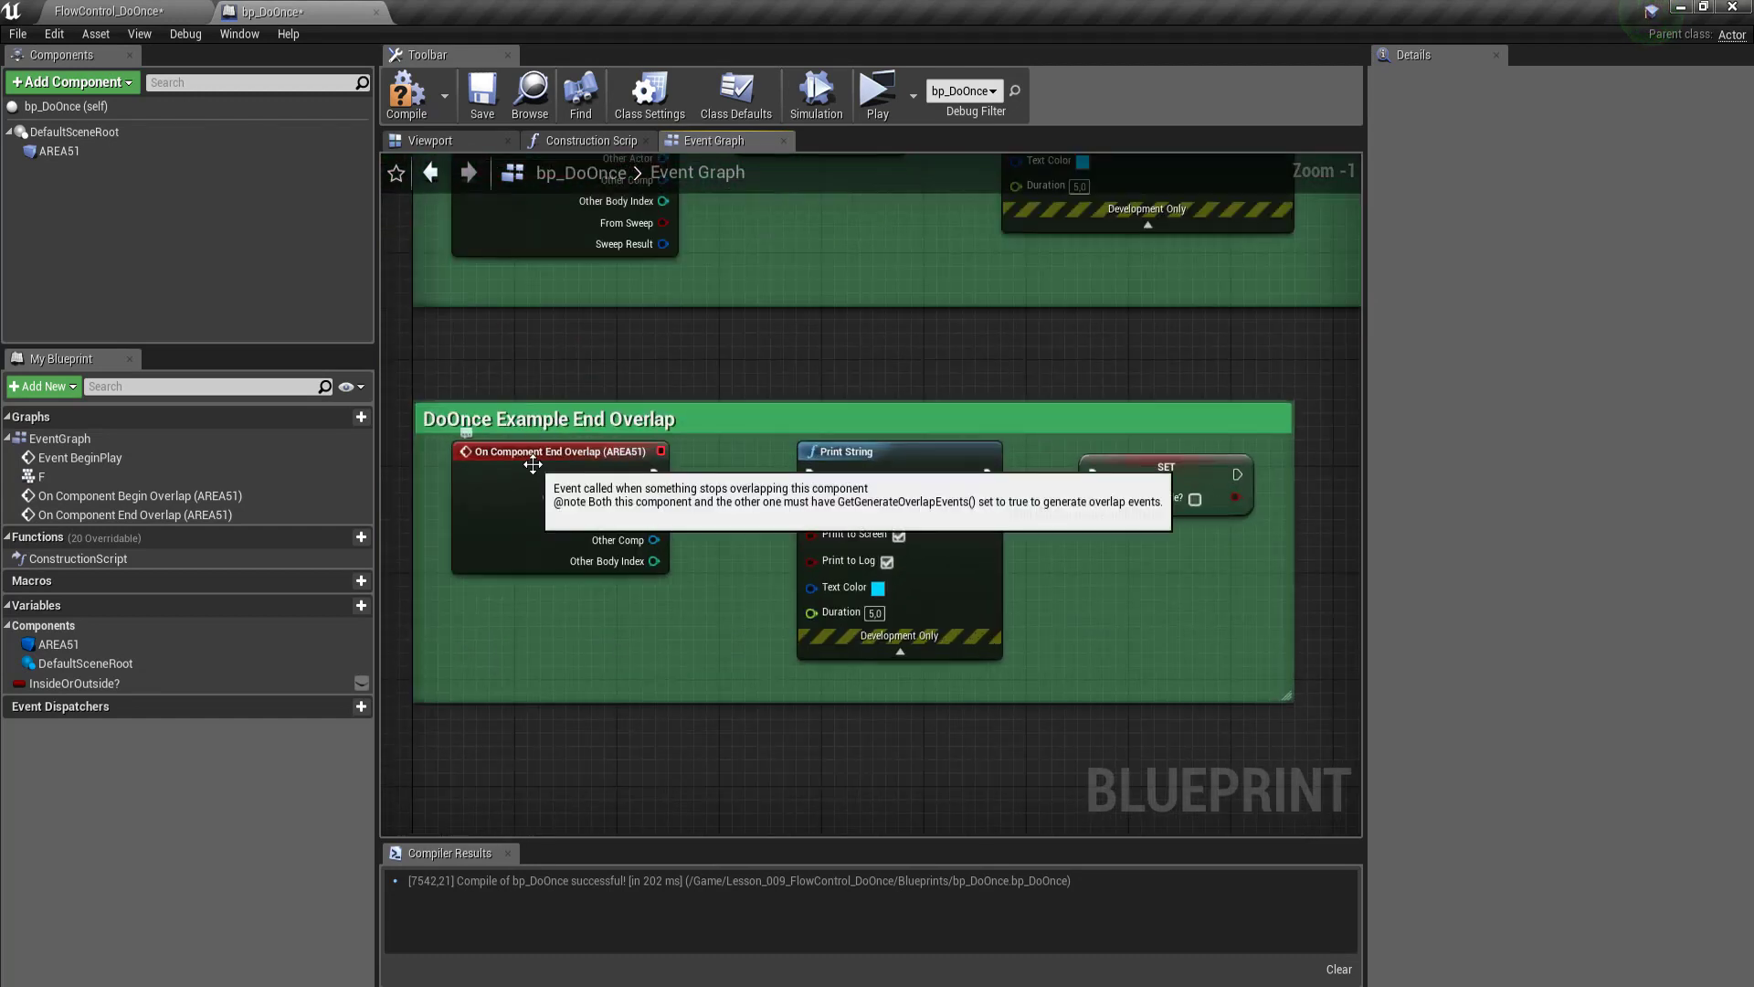
scroll(532, 464, "down", 1)
scroll(791, 387, "up", 1)
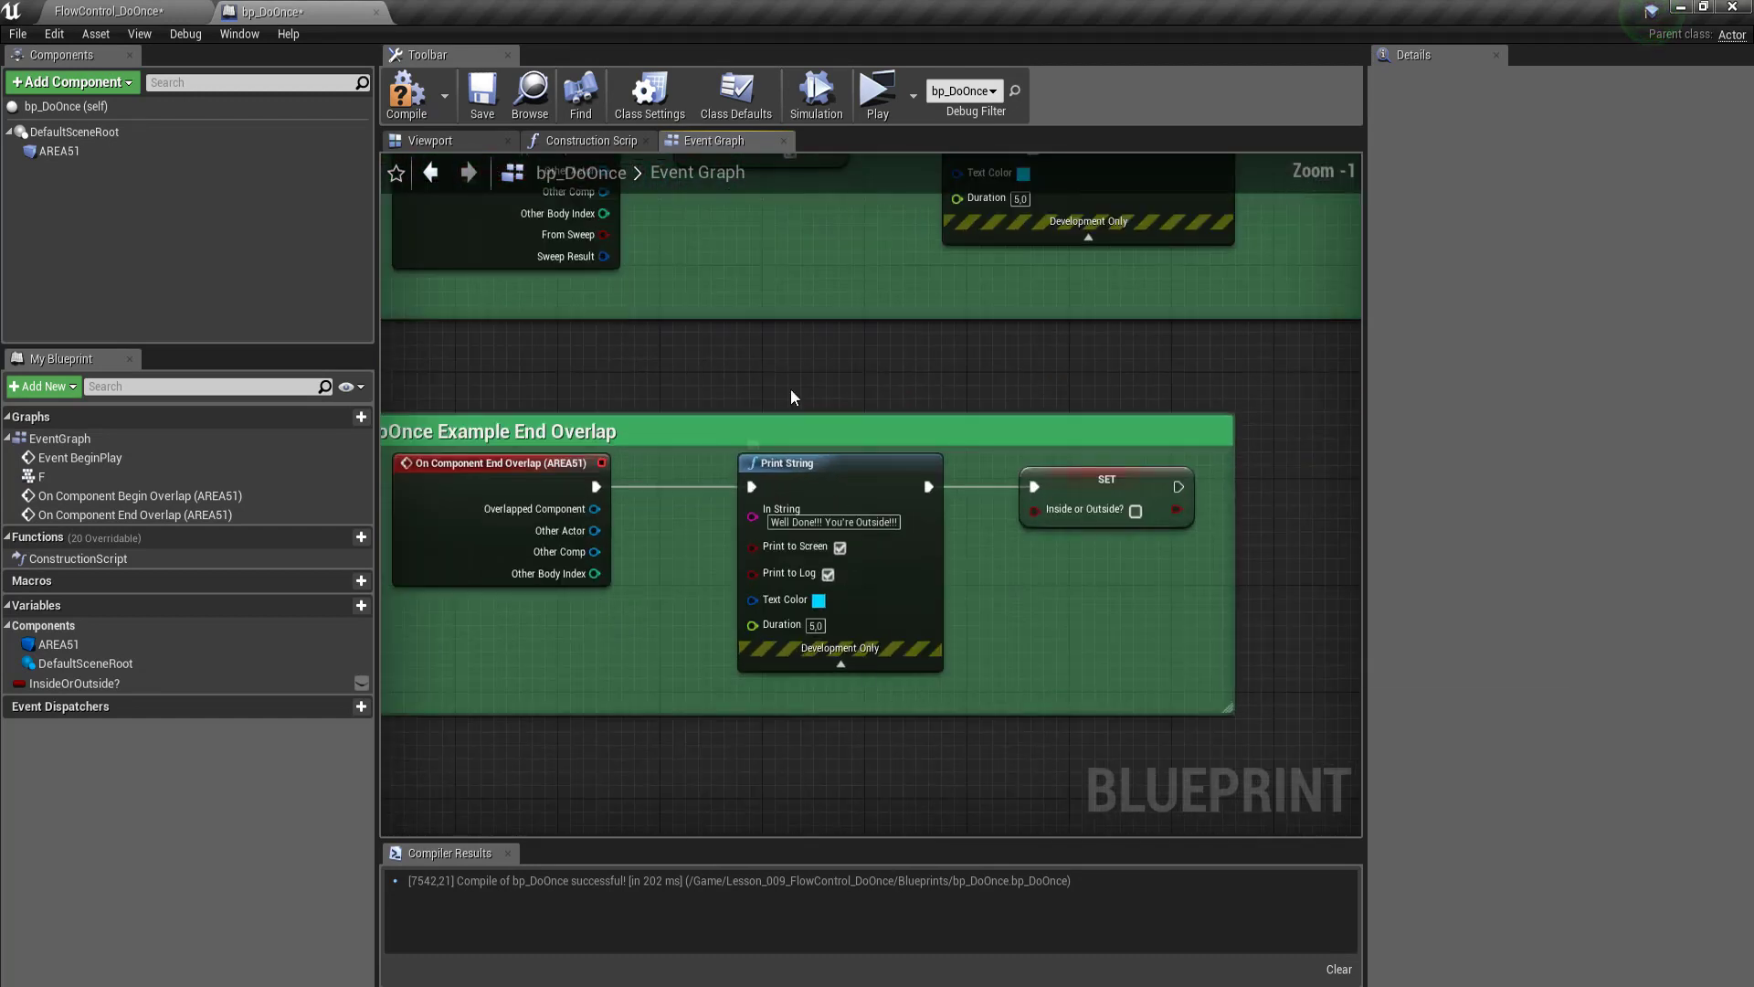
left_click_drag(791, 388, 769, 468)
left_click(780, 356)
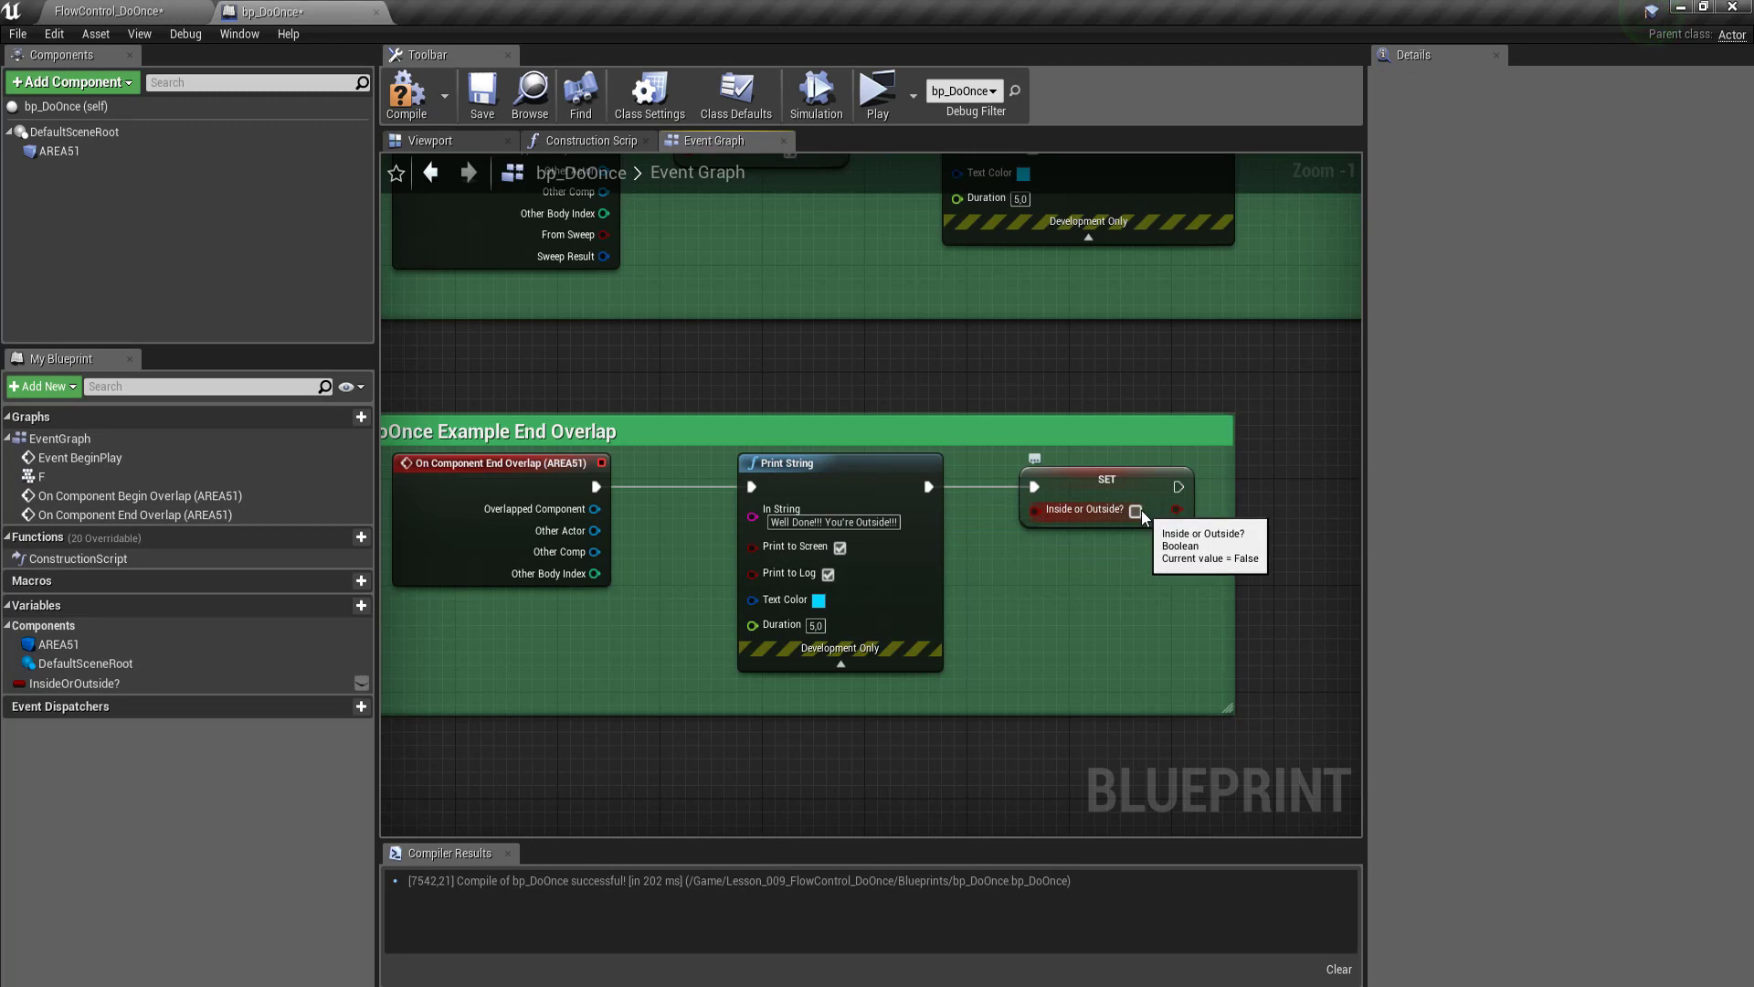
scroll(1028, 557, "down", 4)
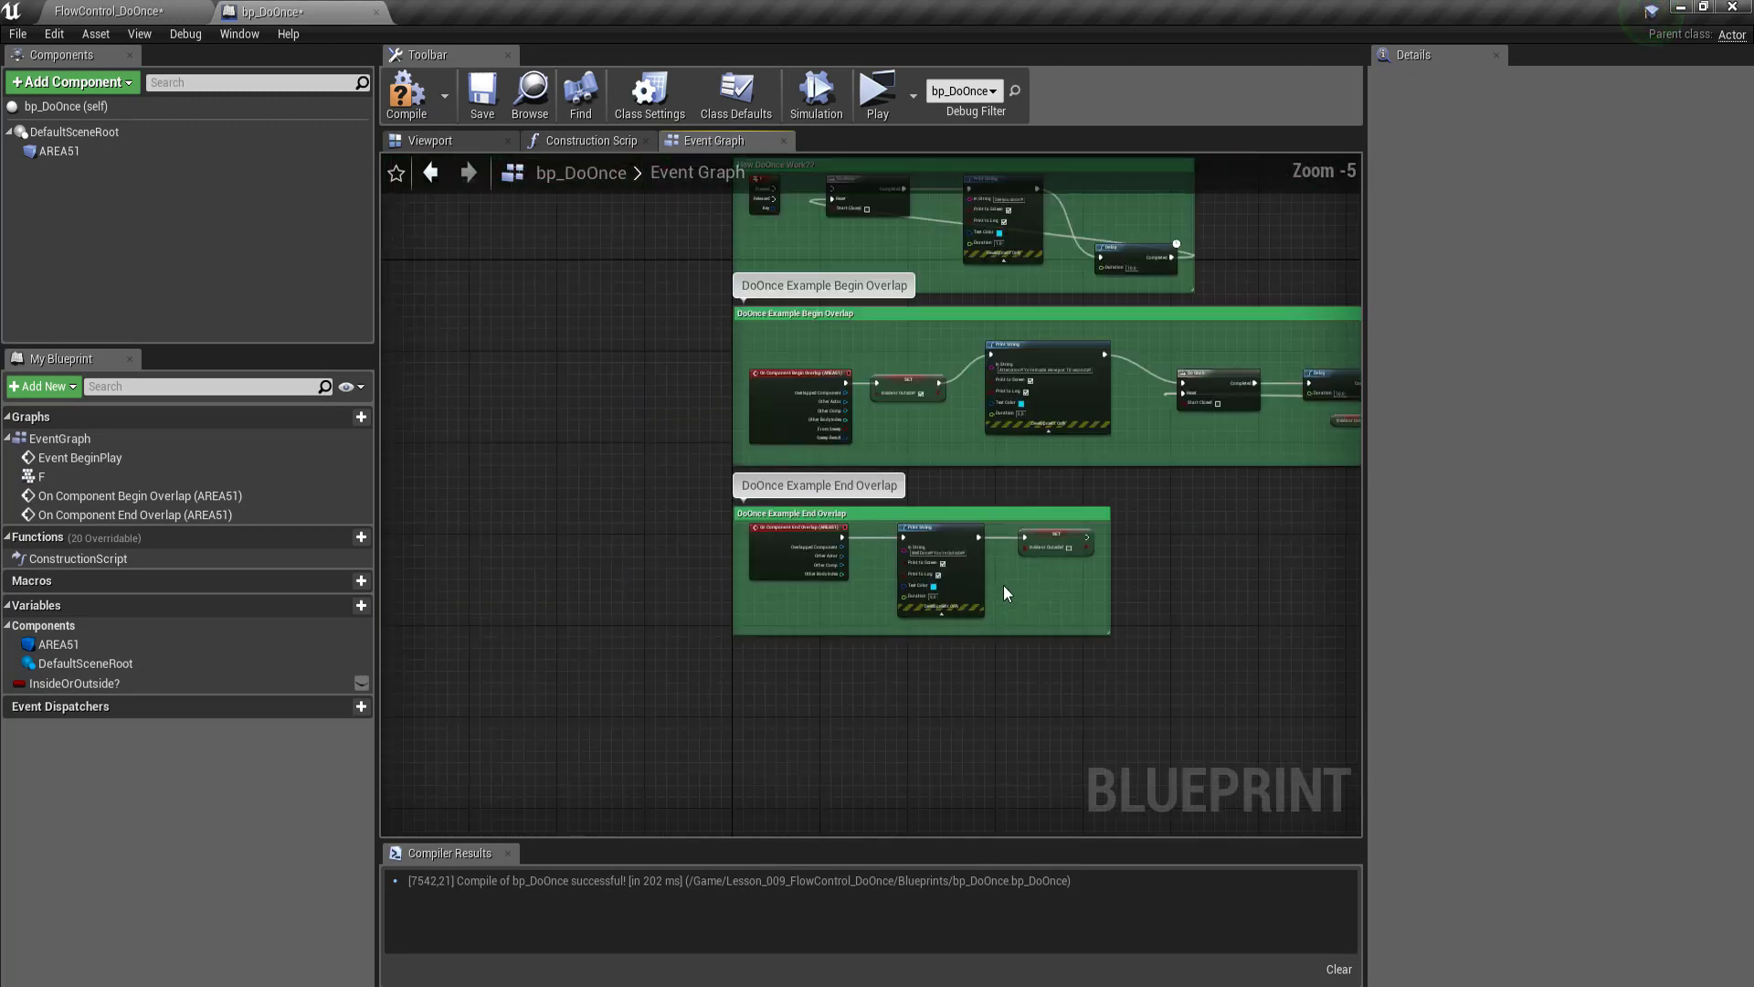
scroll(1002, 586, "up", 1)
mouse_move(1210, 490)
right_mouse_down()
mouse_move(1055, 611)
mouse_move(794, 623)
right_mouse_up()
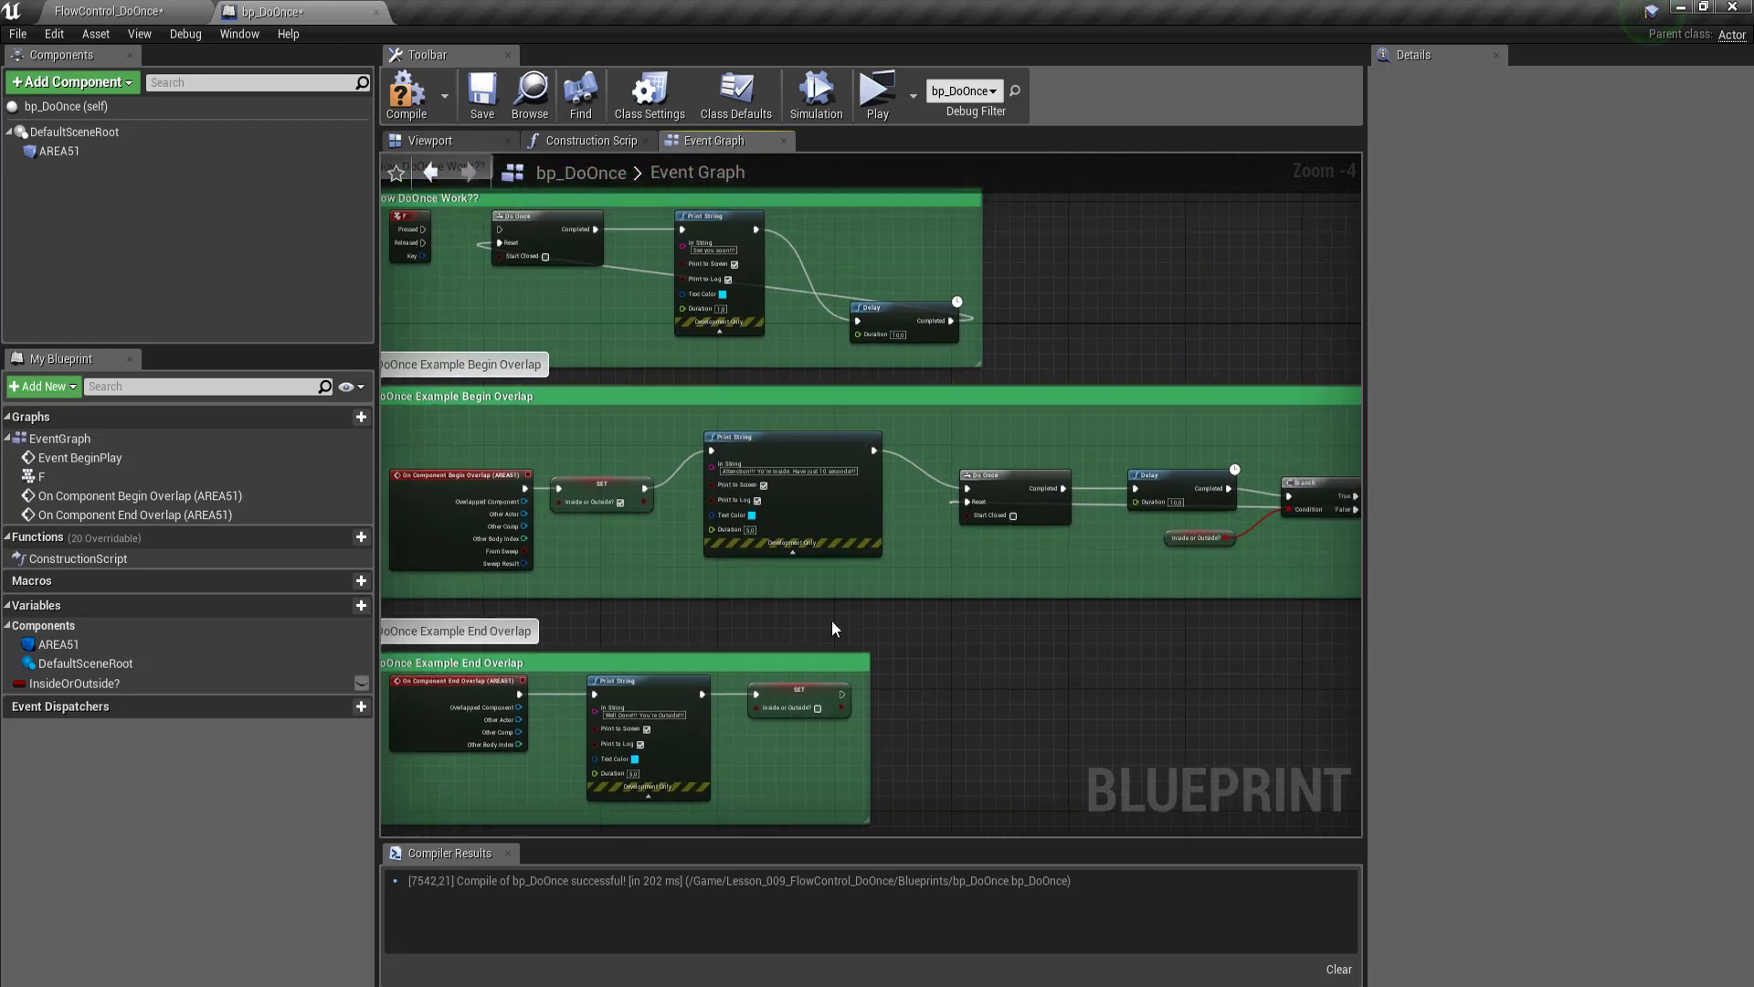
scroll(821, 563, "down", 2)
scroll(955, 584, "up", 2)
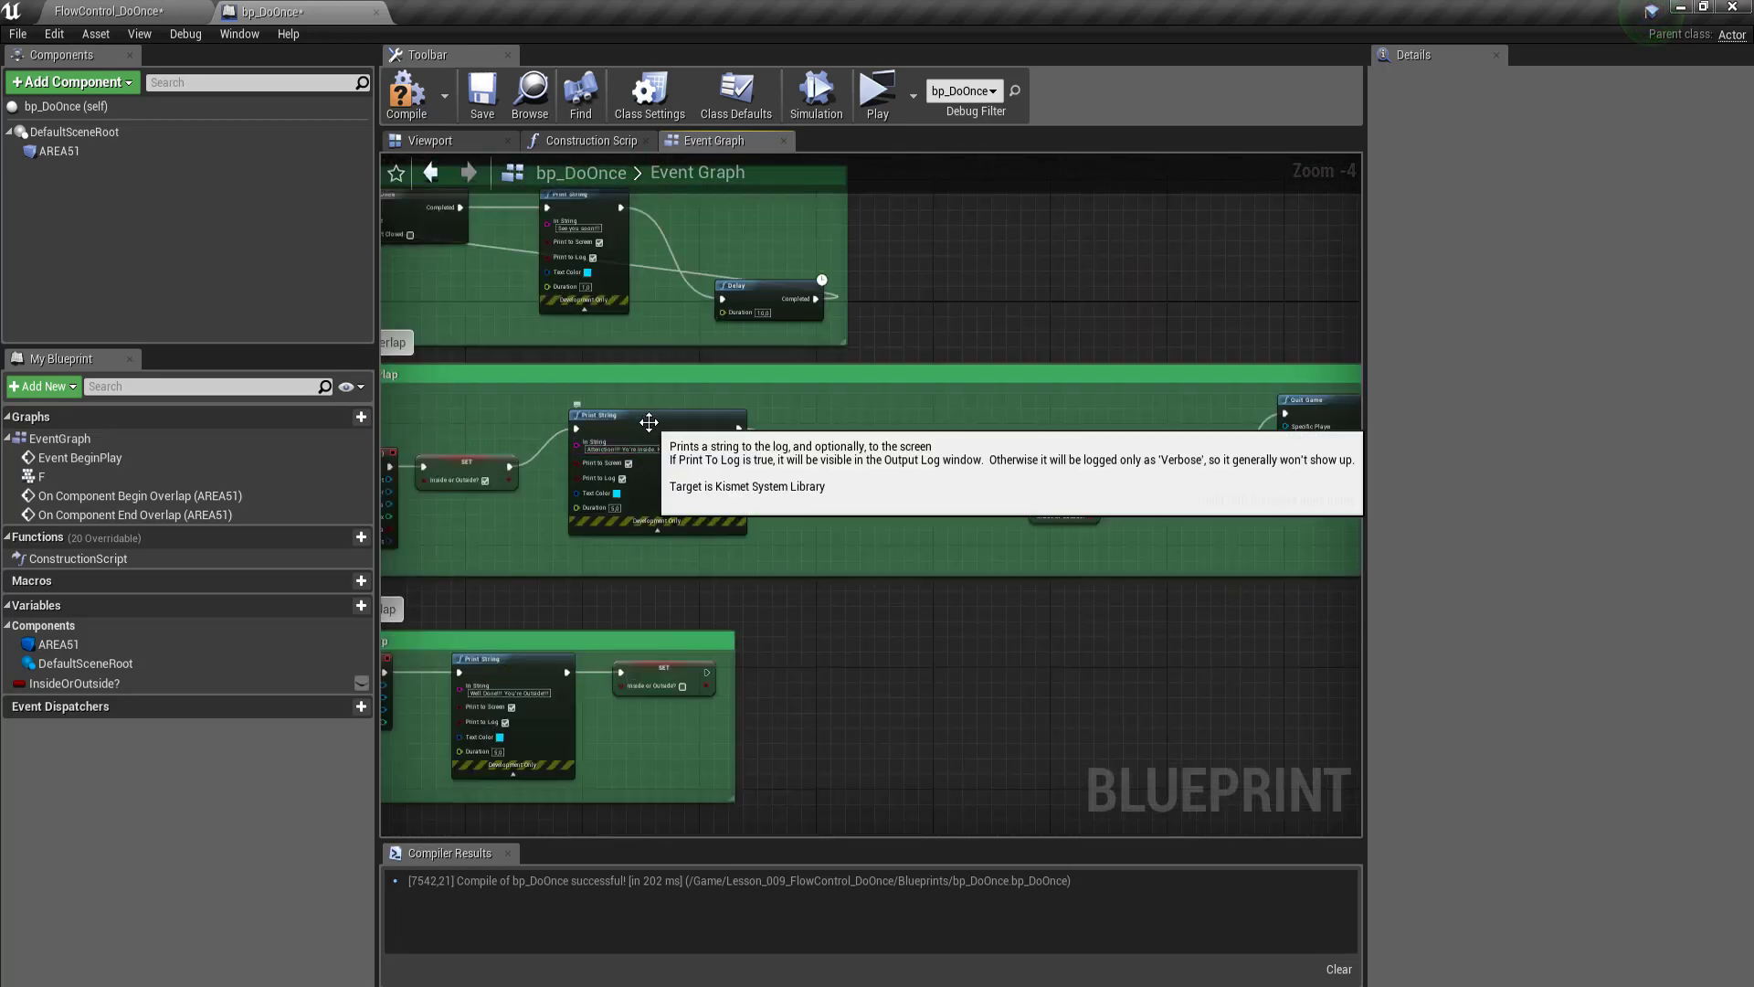
scroll(721, 450, "down", 1)
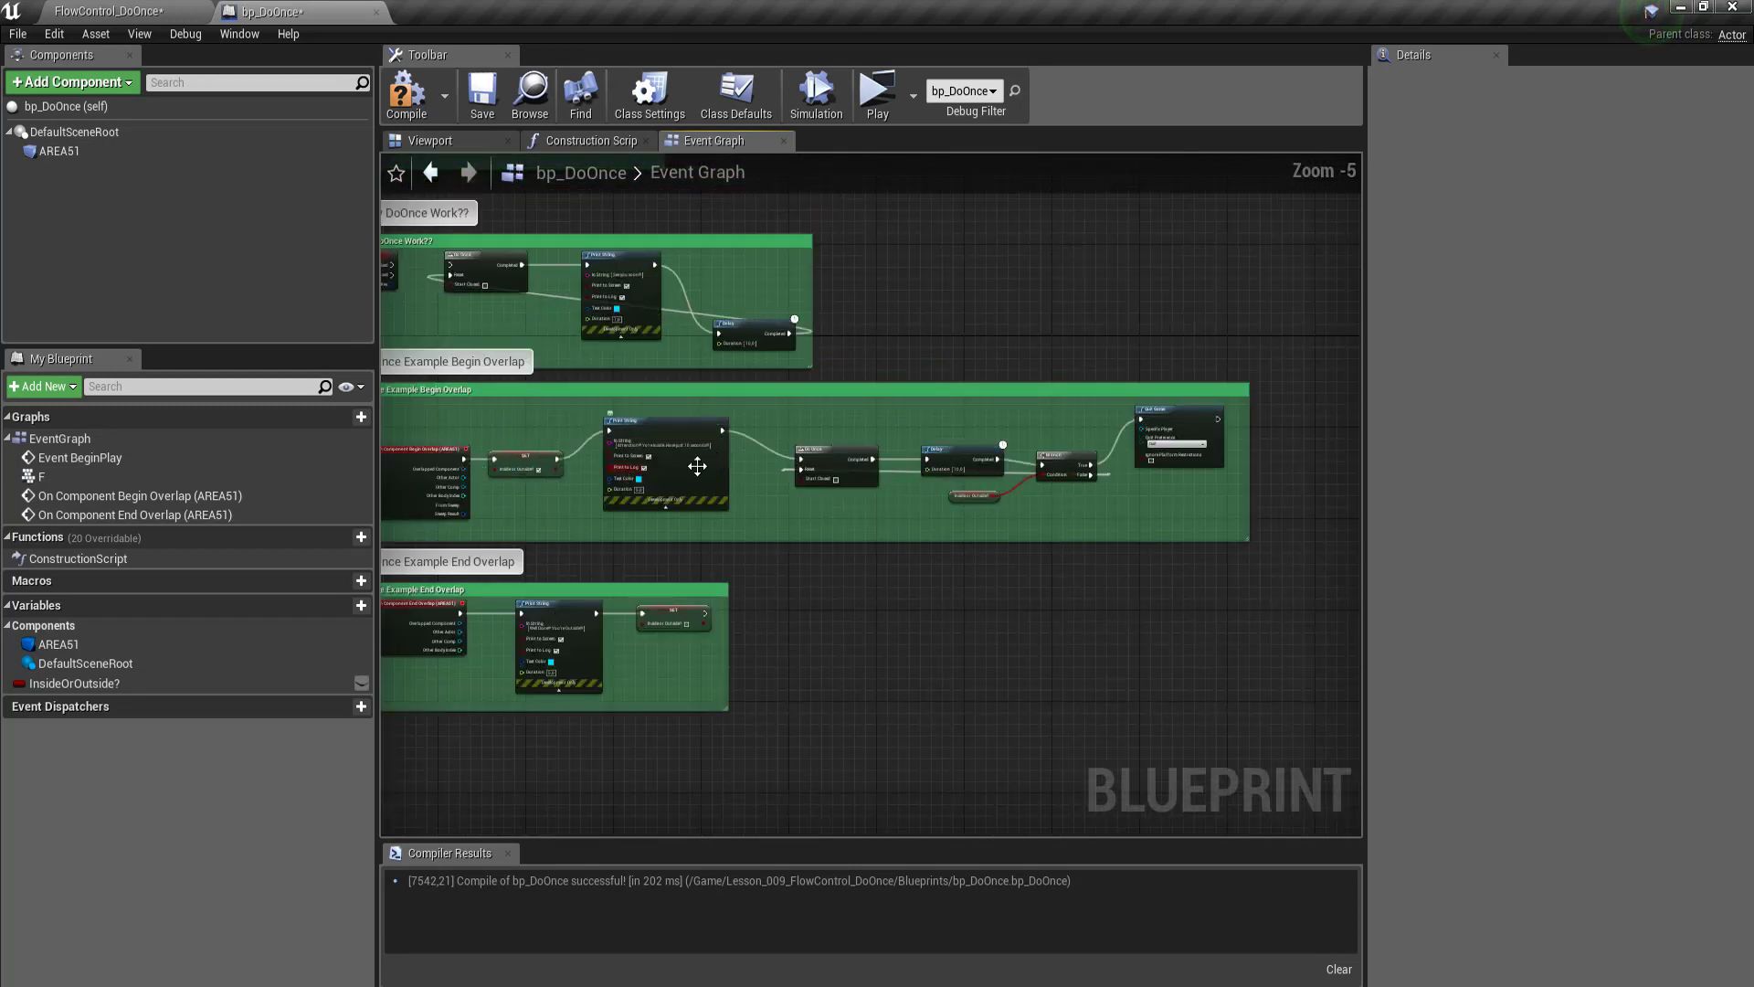
scroll(1016, 558, "up", 2)
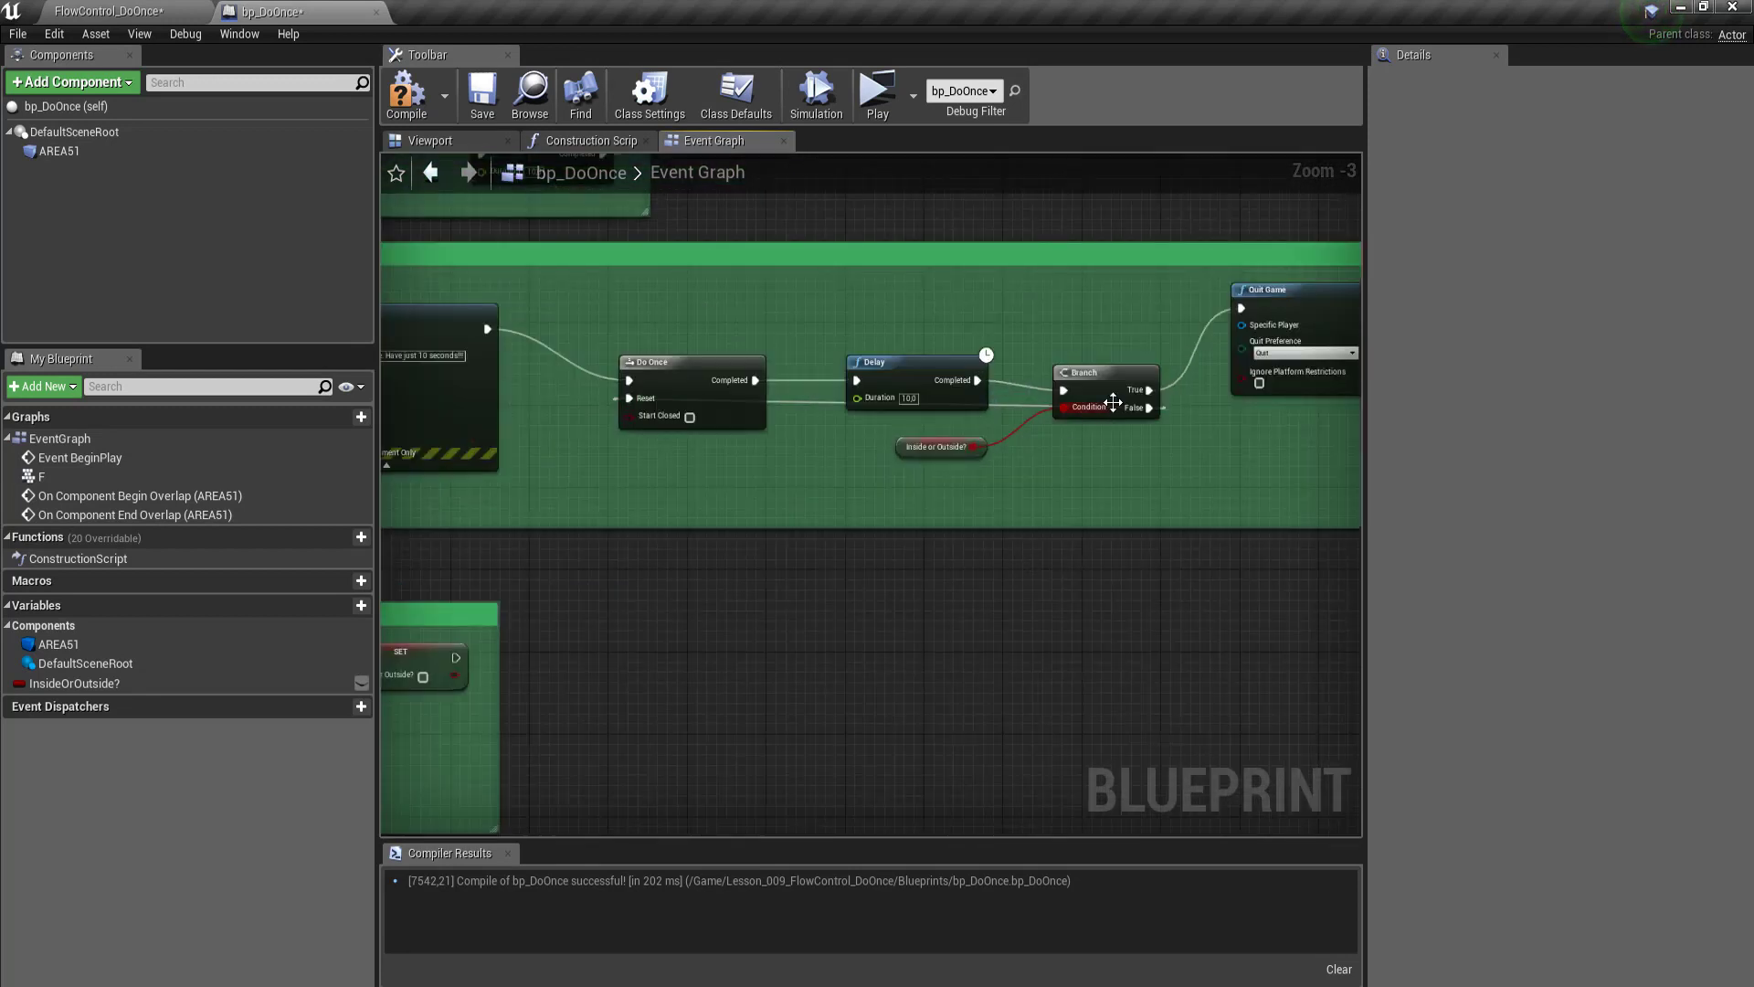
scroll(1001, 612, "down", 1)
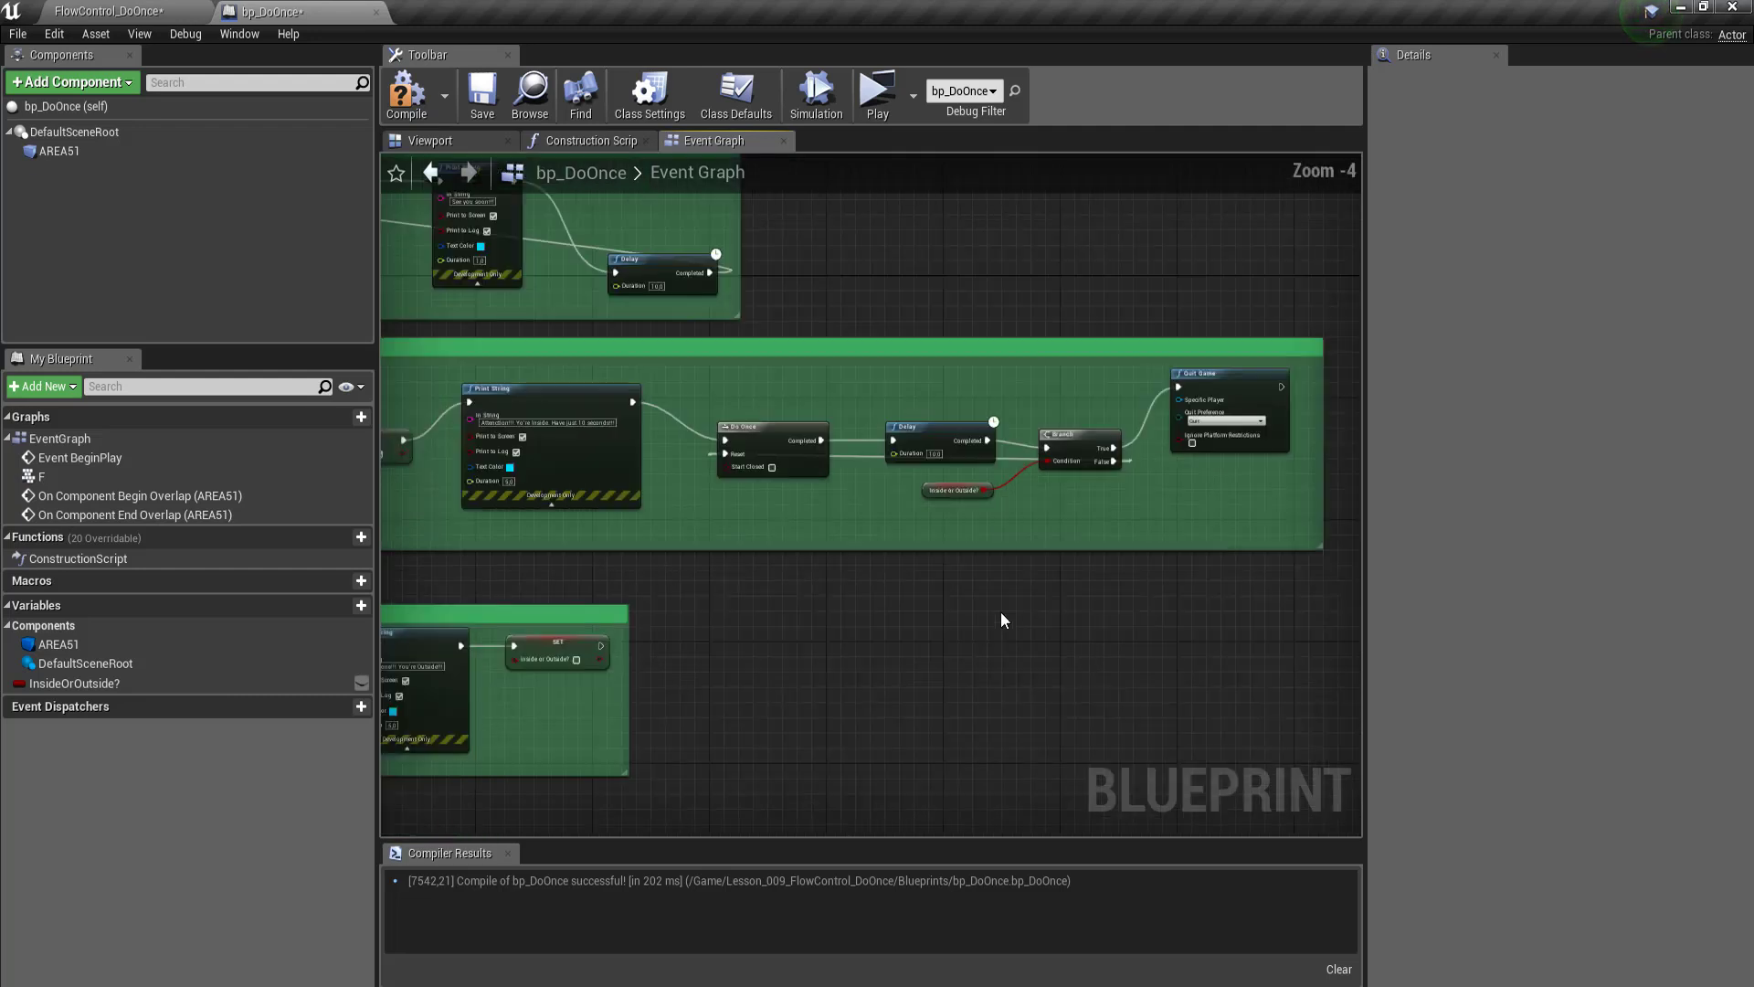
scroll(1001, 612, "down", 1)
scroll(773, 596, "up", 2)
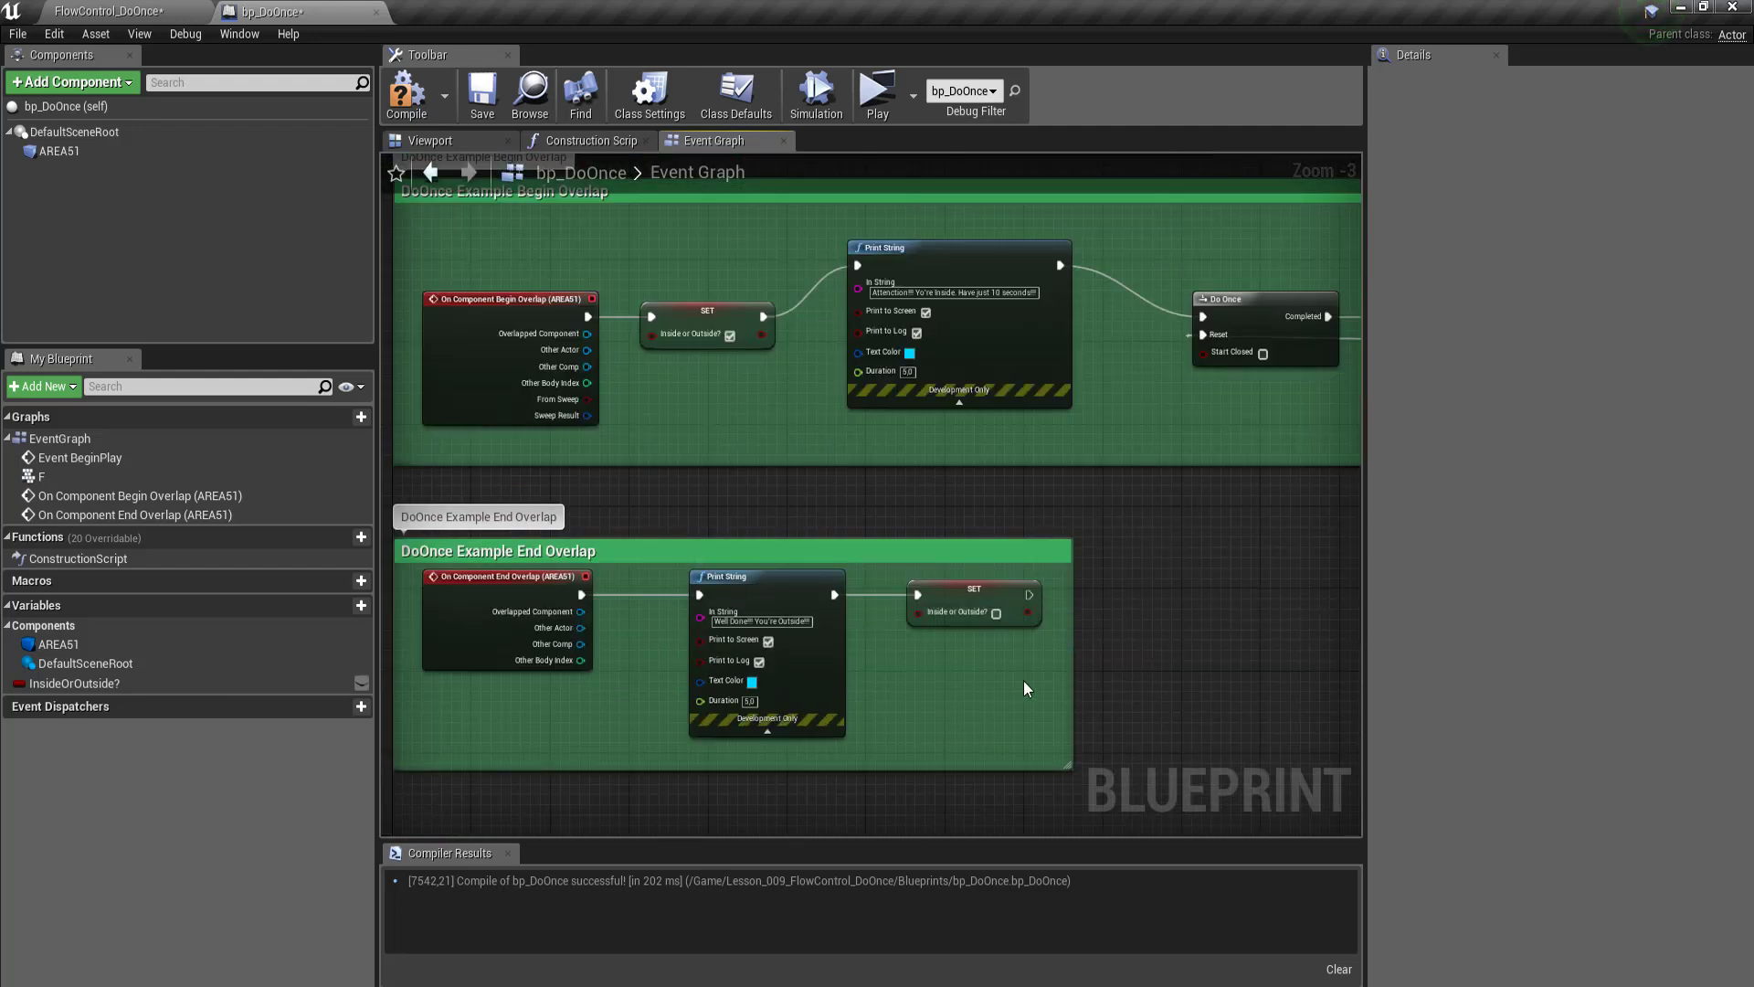
scroll(968, 584, "down", 2)
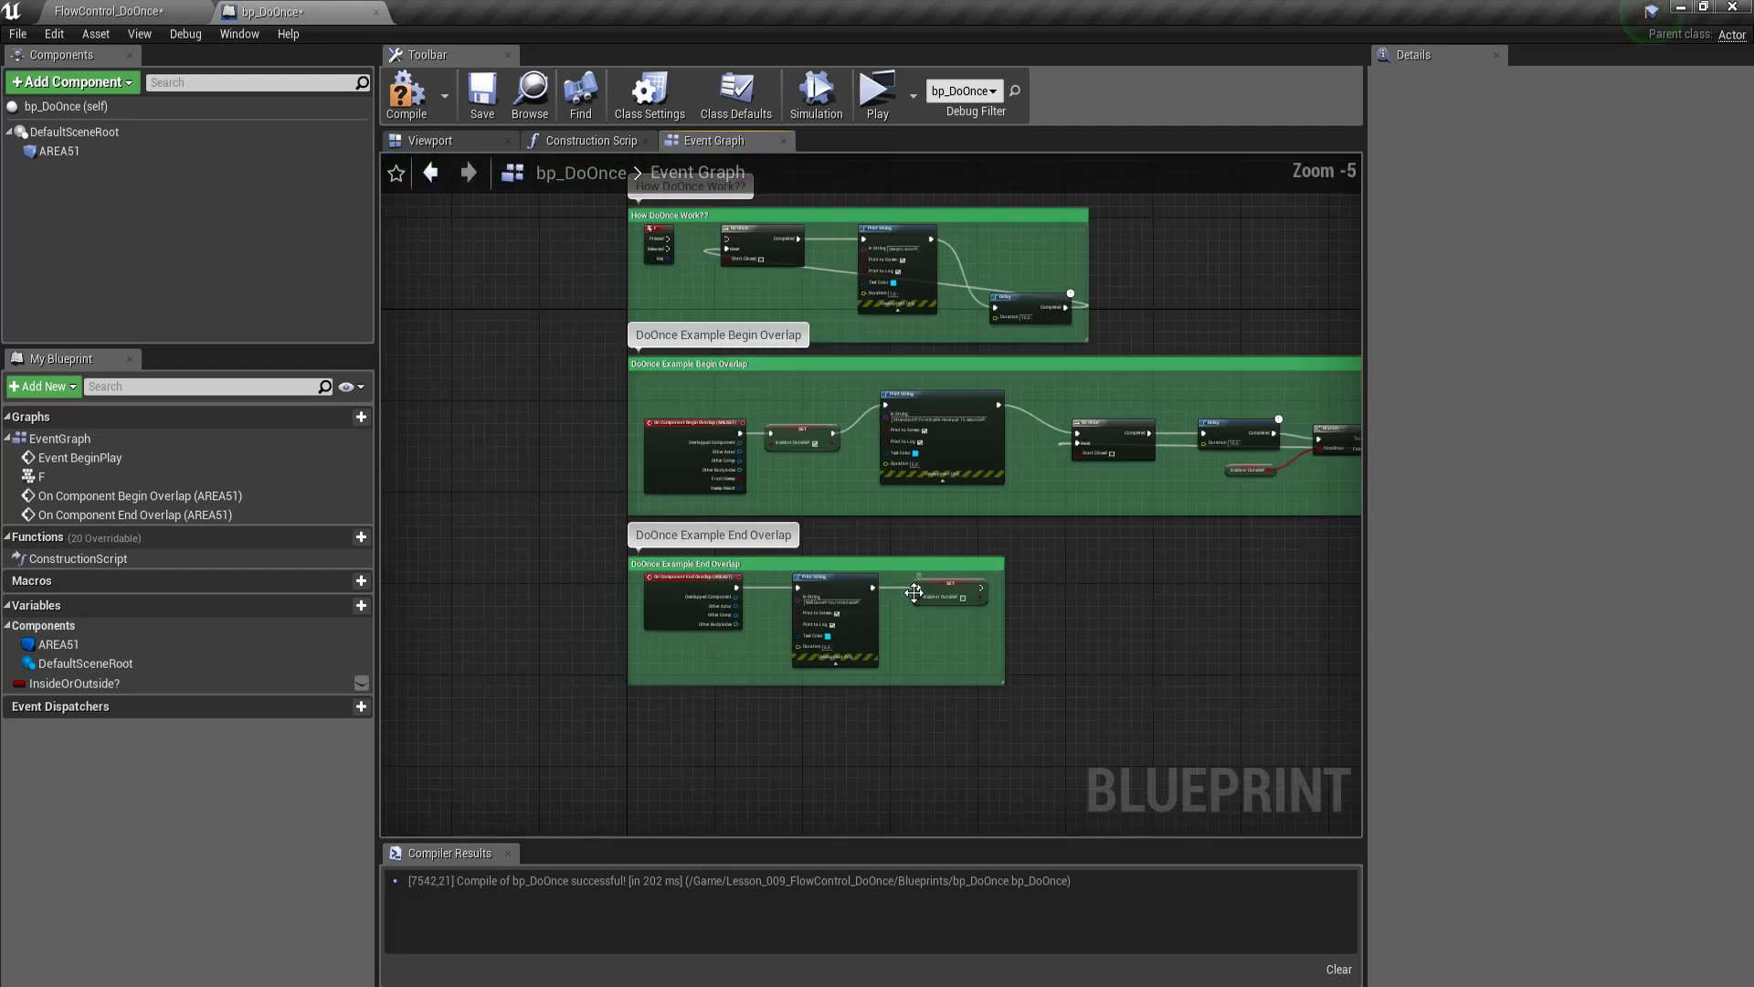
scroll(949, 639, "up", 2)
scroll(506, 474, "down", 2)
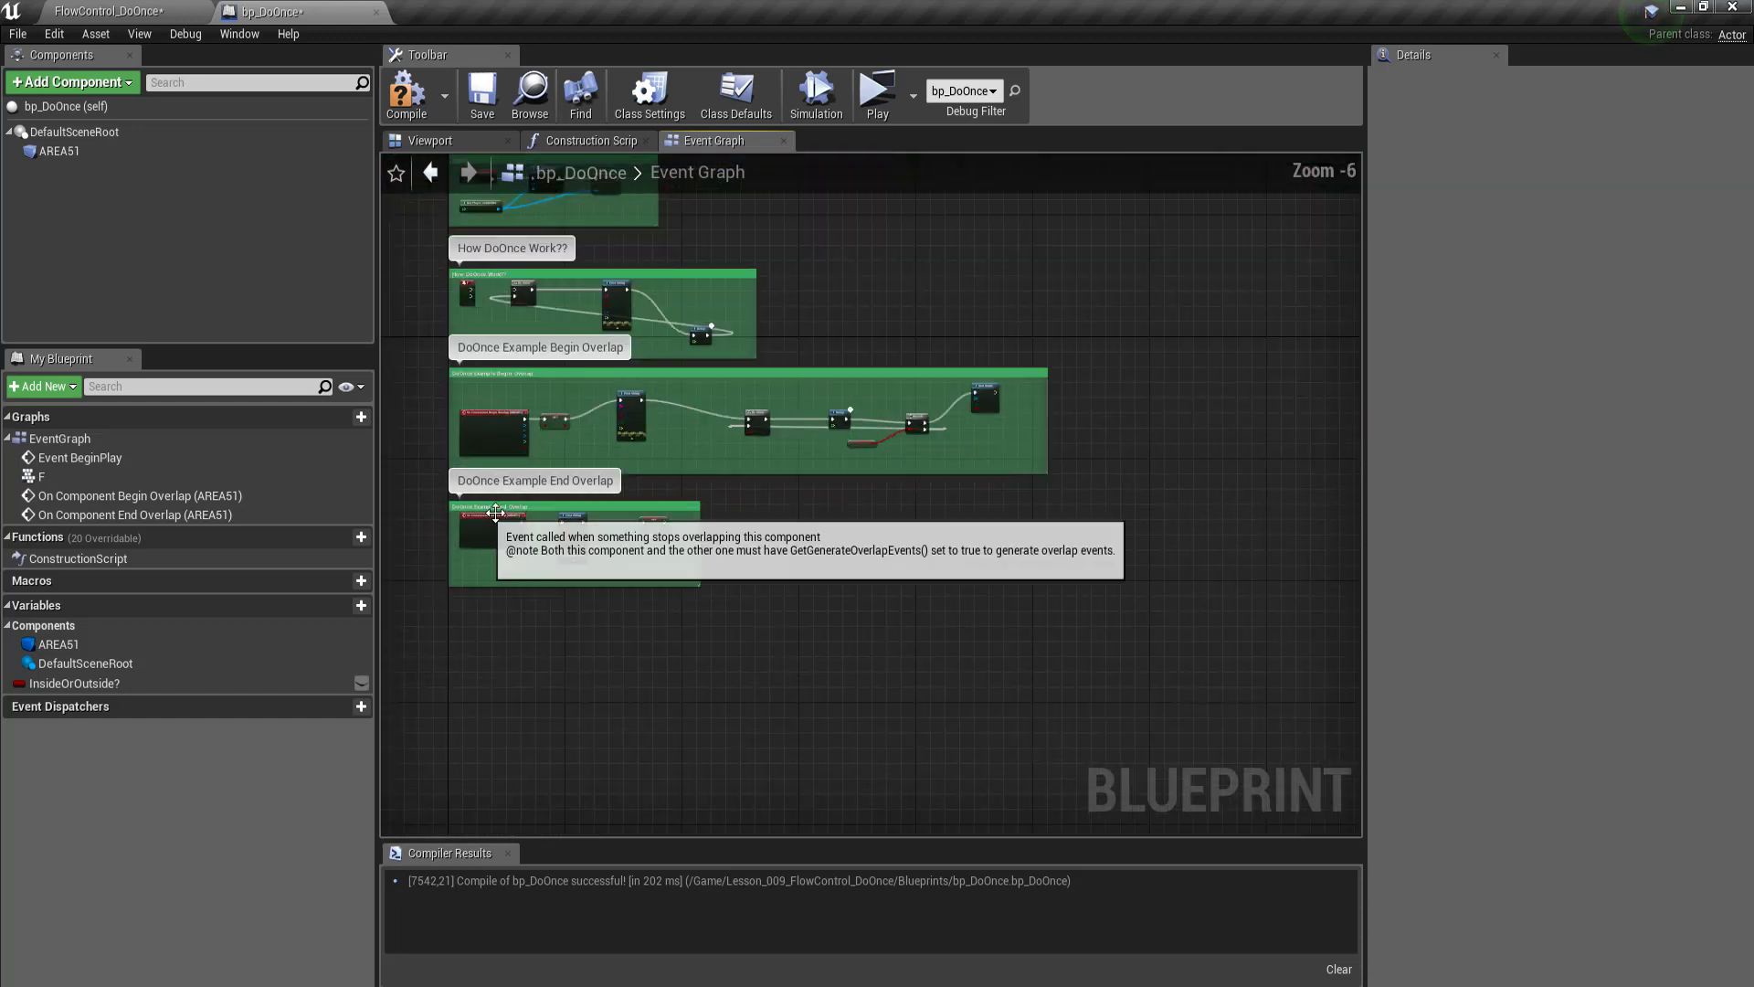
scroll(995, 424, "up", 2)
scroll(721, 556, "down", 1)
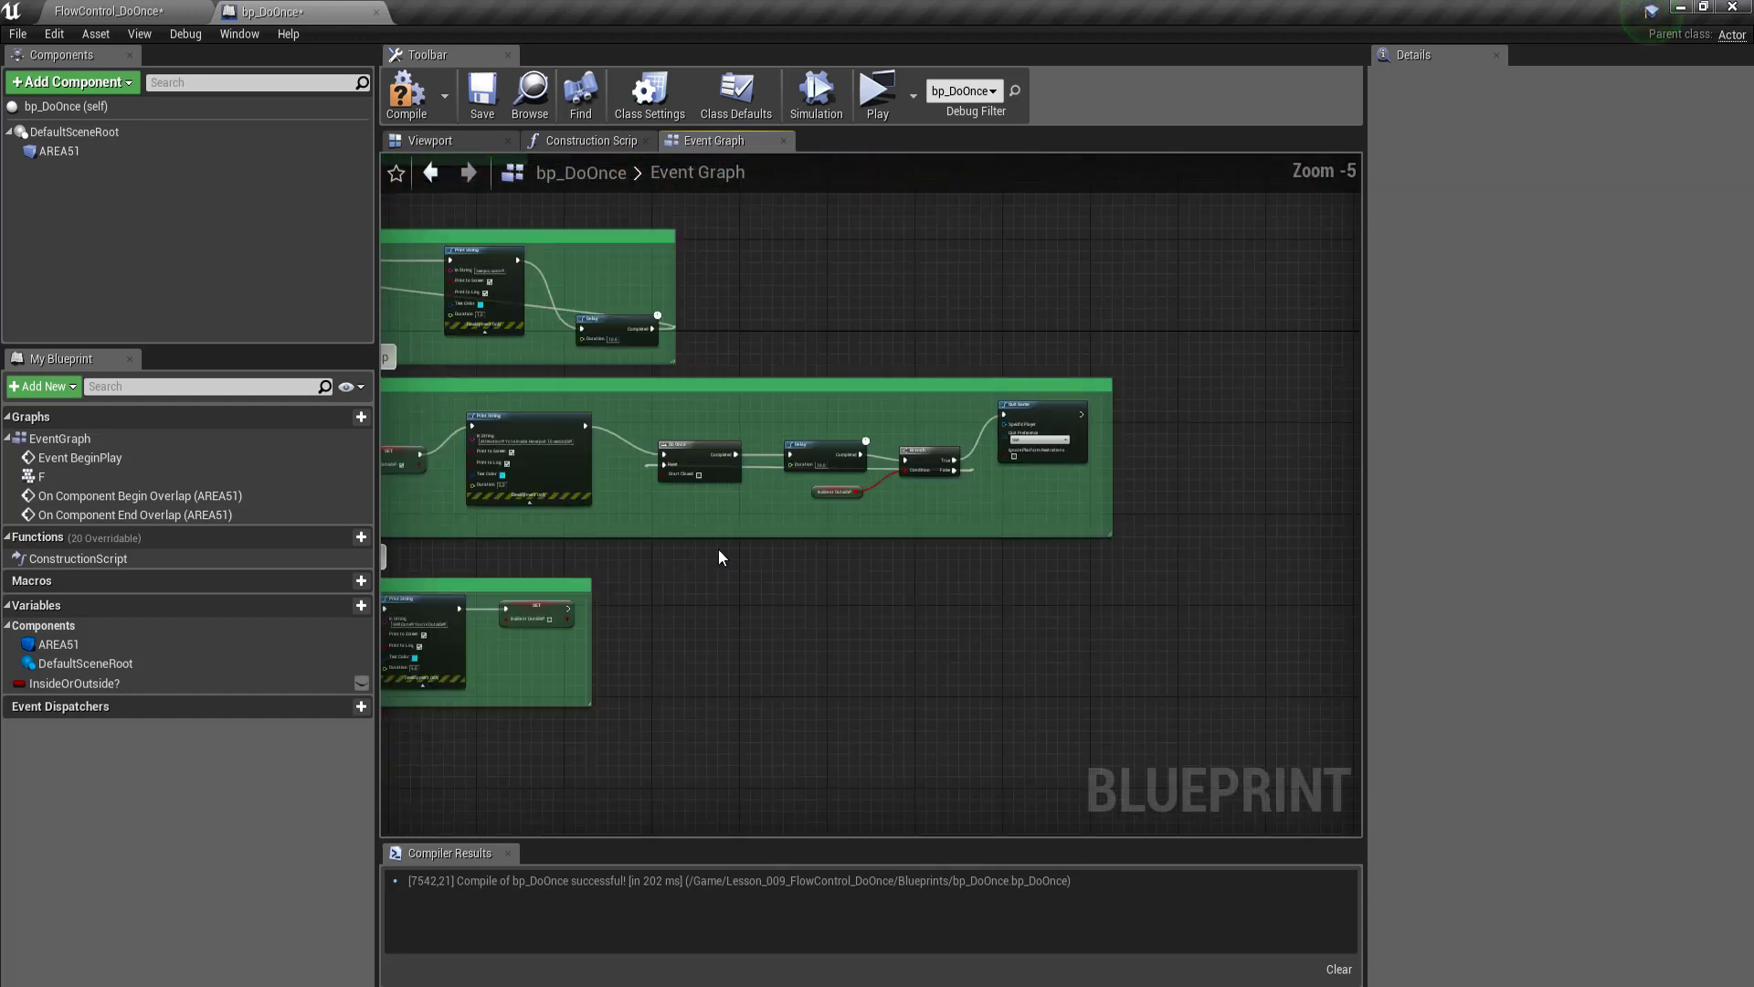
scroll(810, 566, "down", 1)
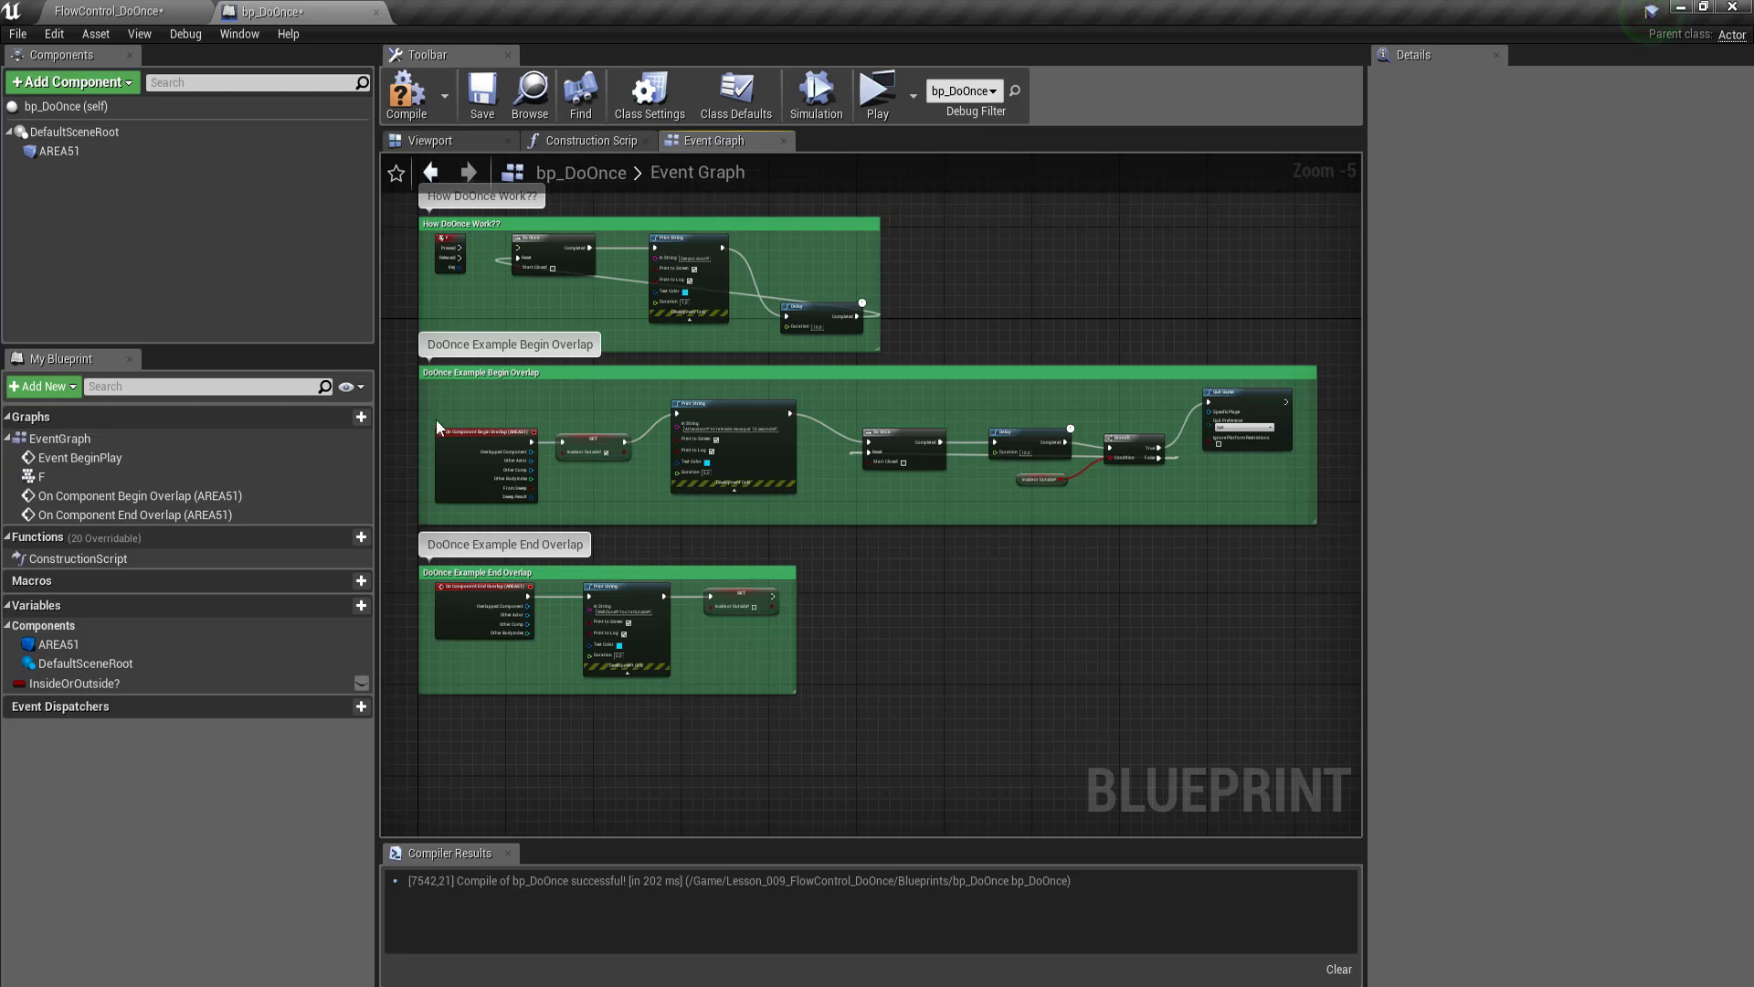
left_click_drag(395, 366, 1187, 541)
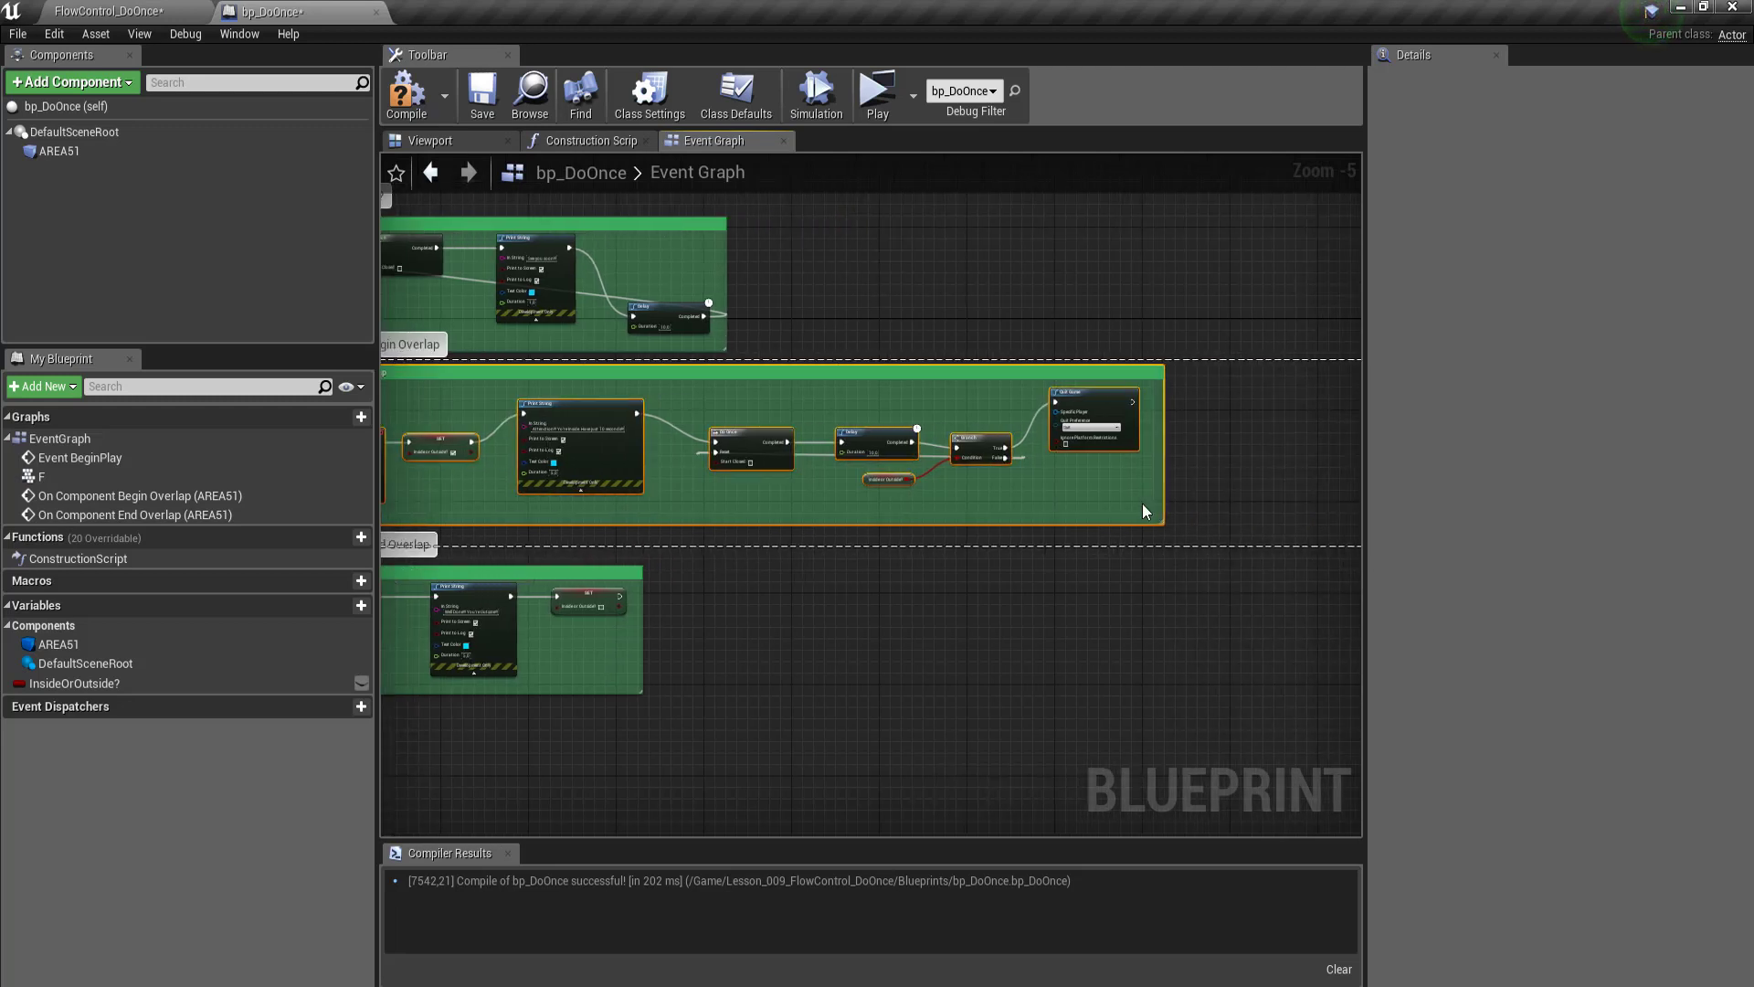
scroll(835, 558, "down", 2)
scroll(689, 508, "up", 3)
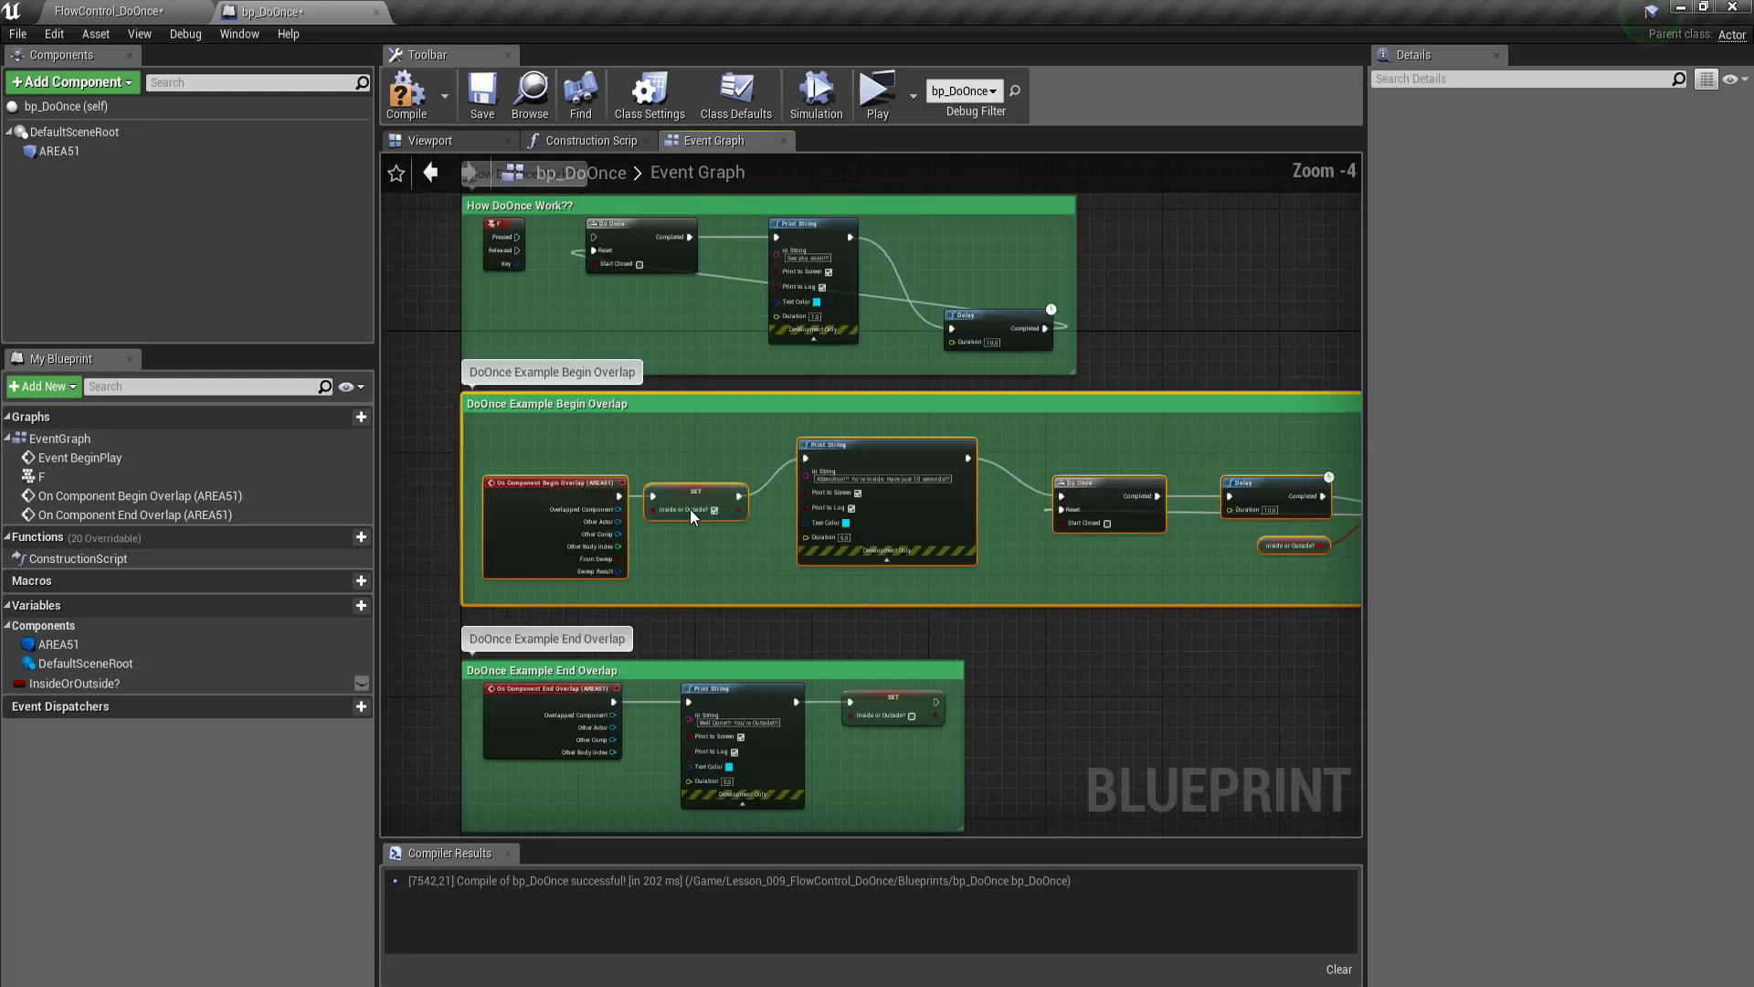
scroll(689, 508, "up", 3)
left_click(640, 477)
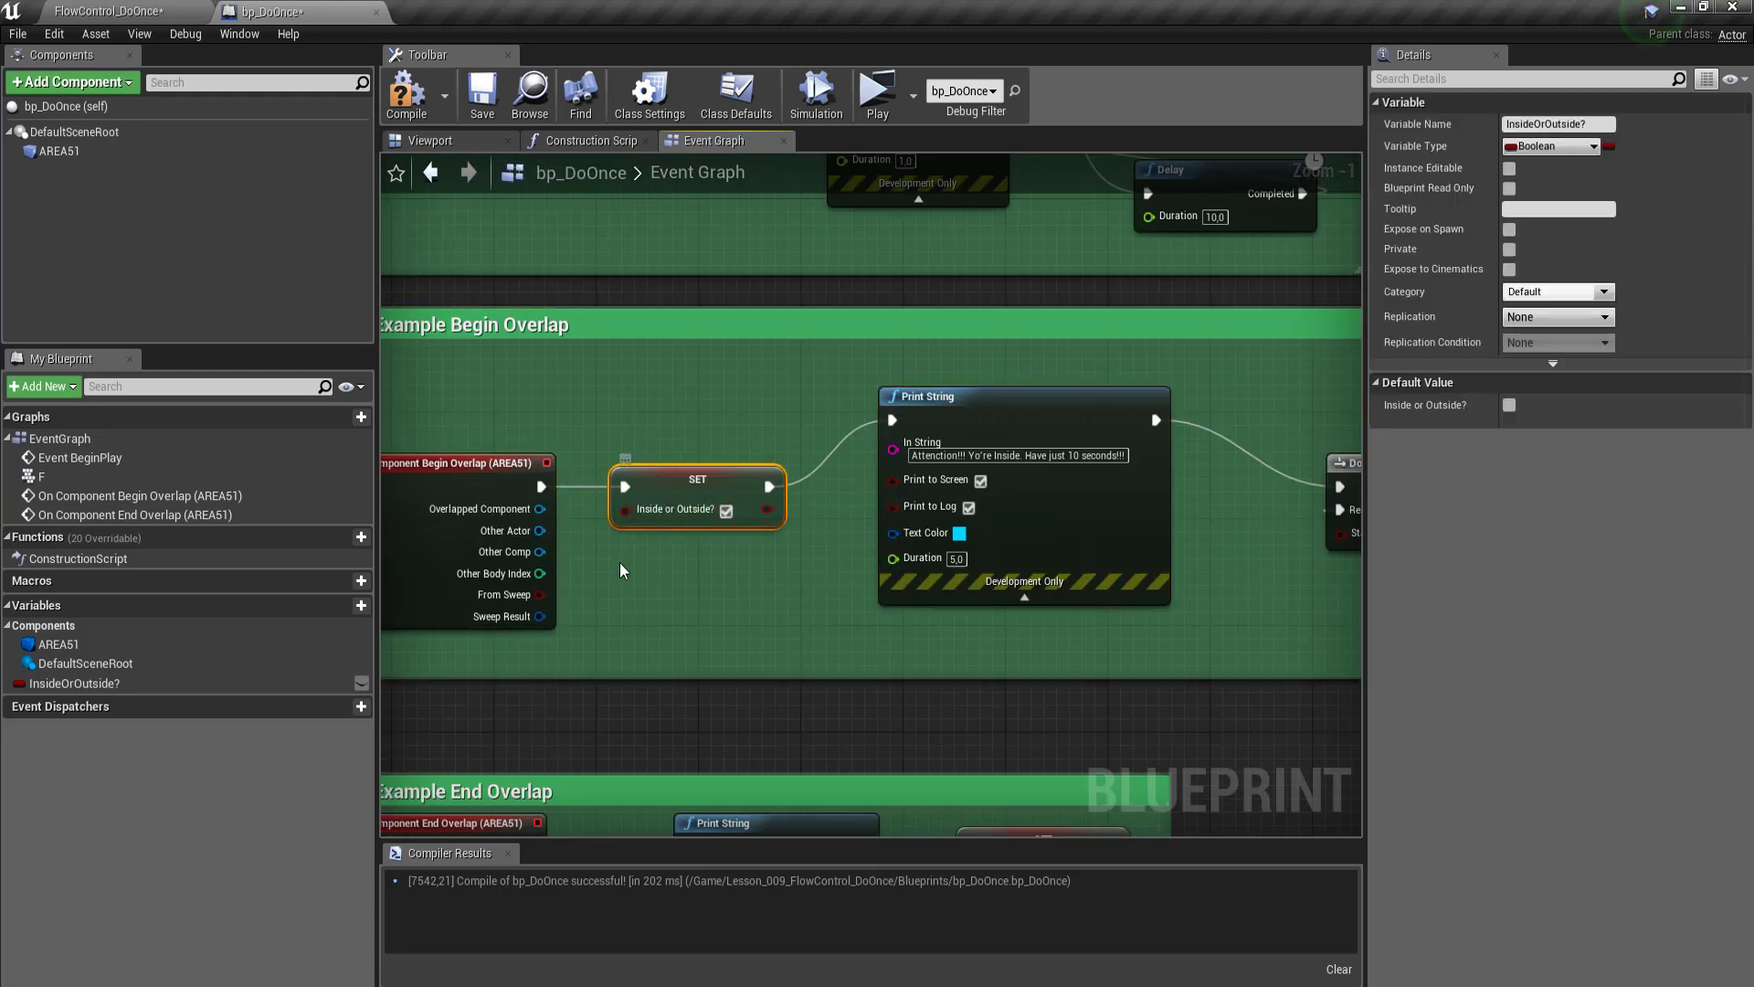
scroll(612, 505, "down", 2)
scroll(612, 505, "down", 5)
scroll(996, 502, "up", 6)
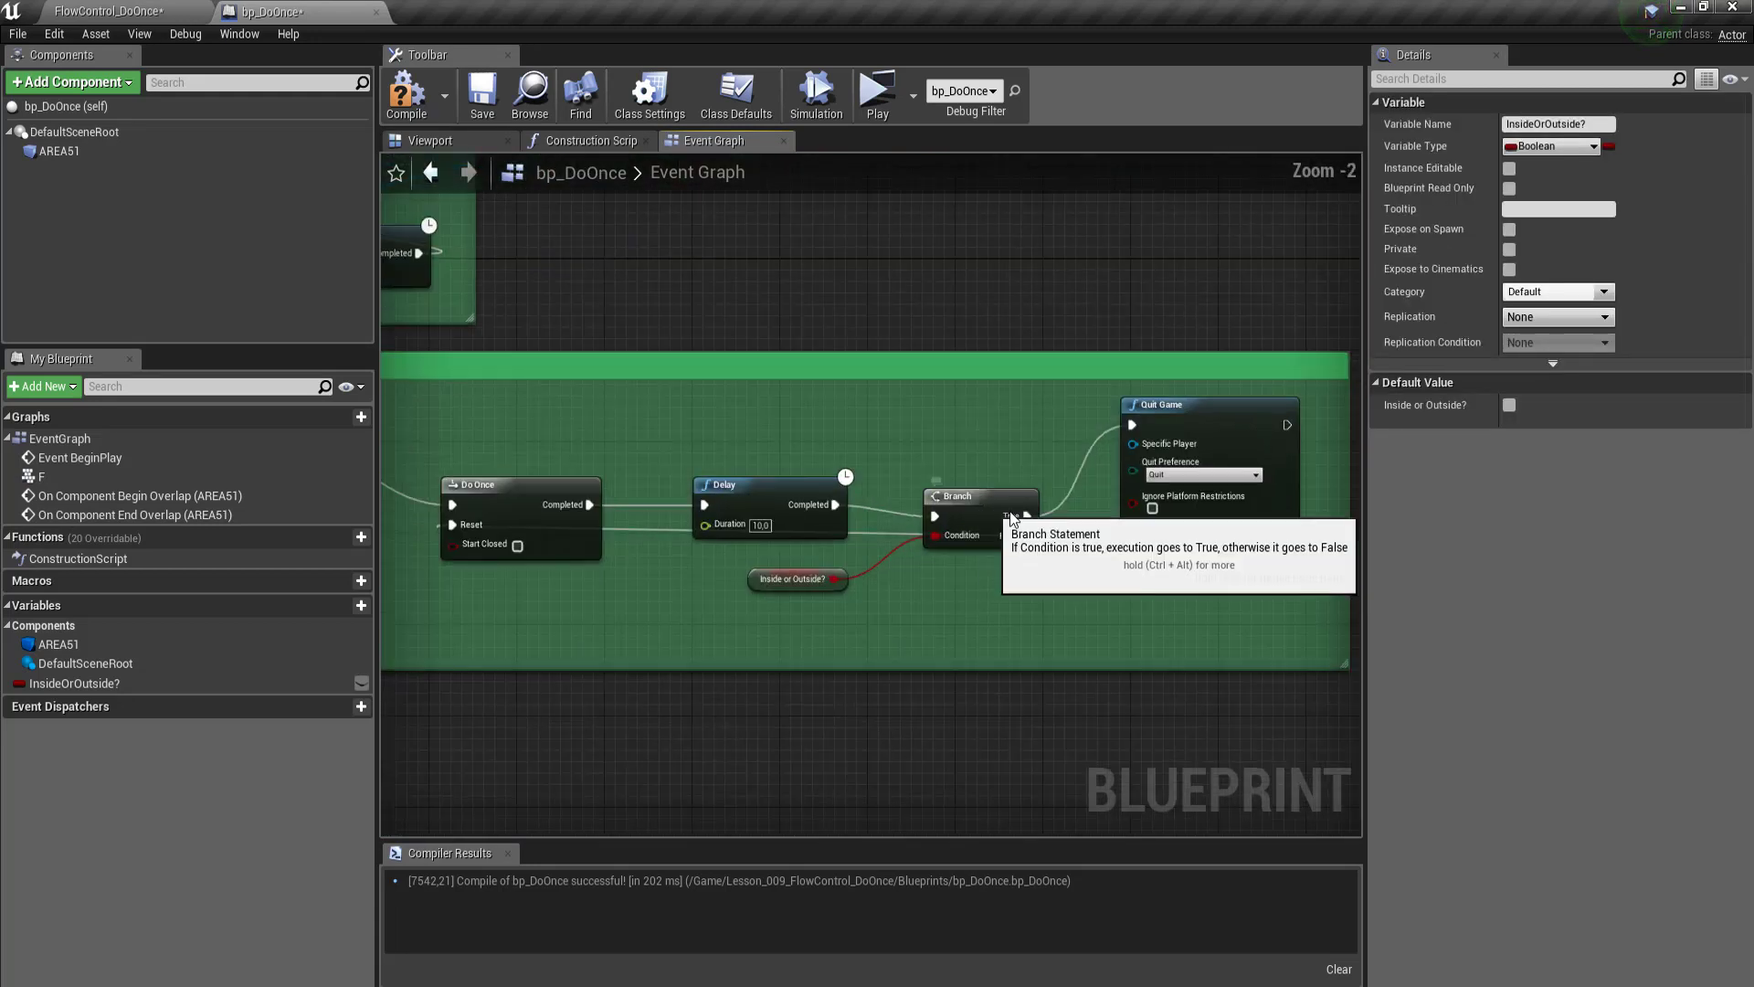
scroll(996, 447, "down", 4)
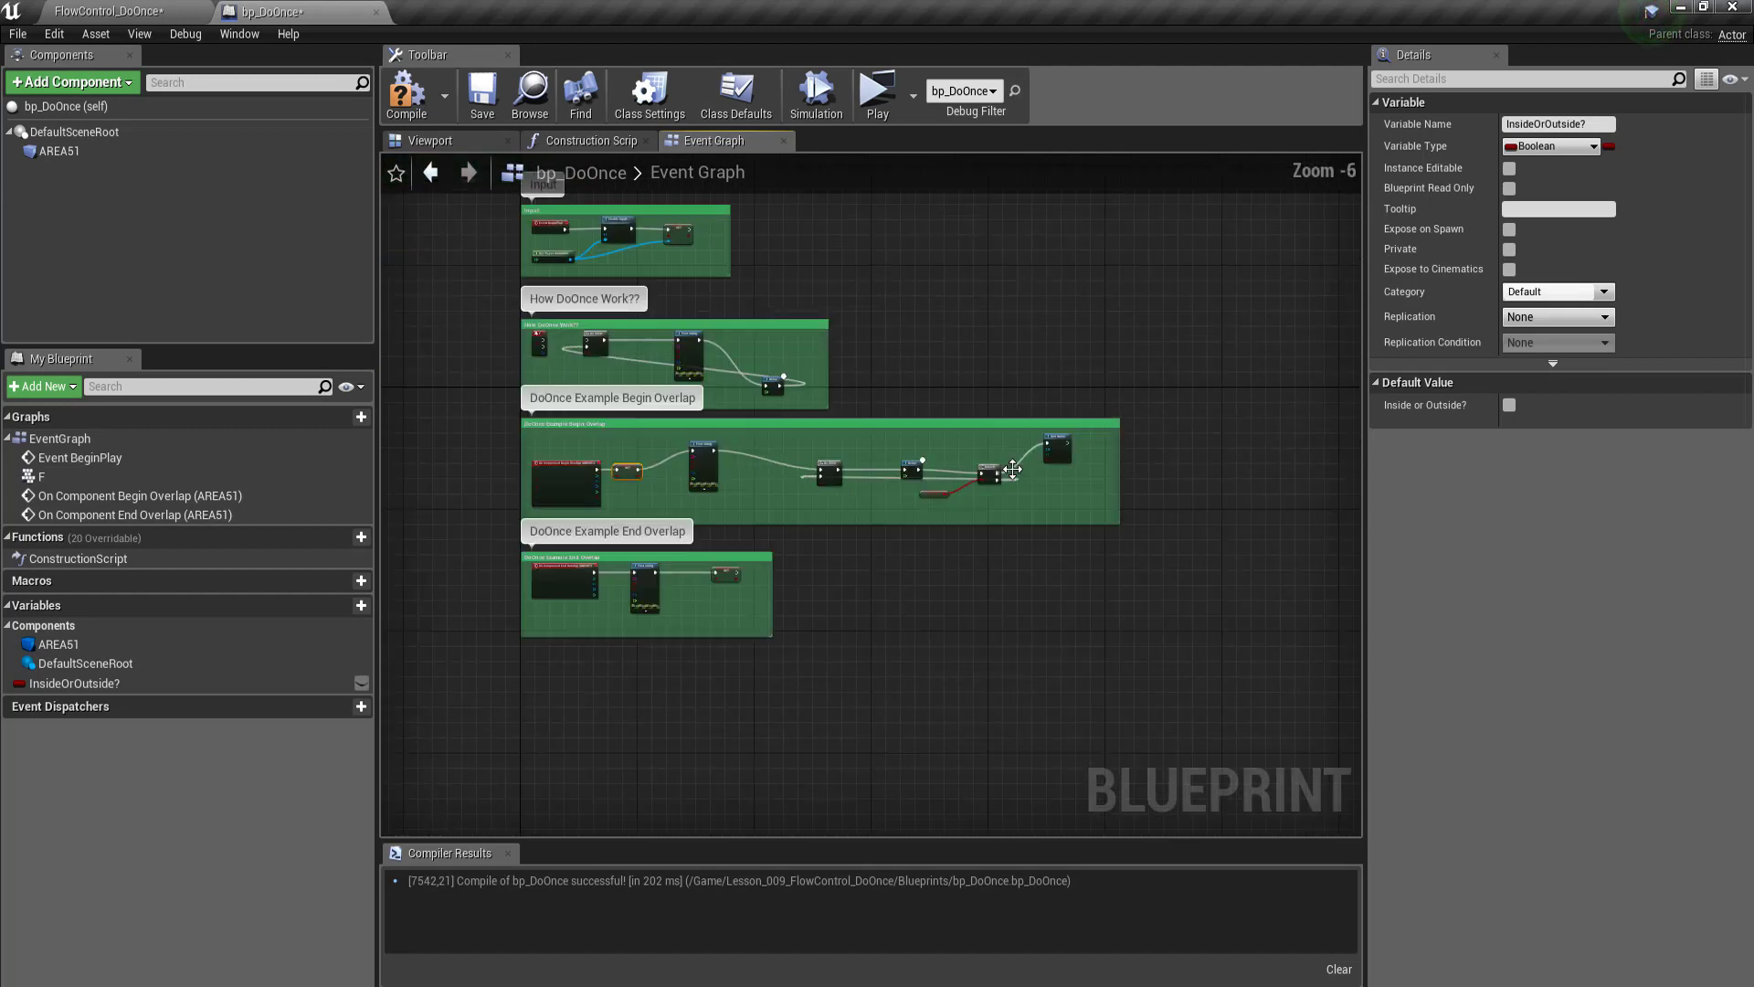
key("Home")
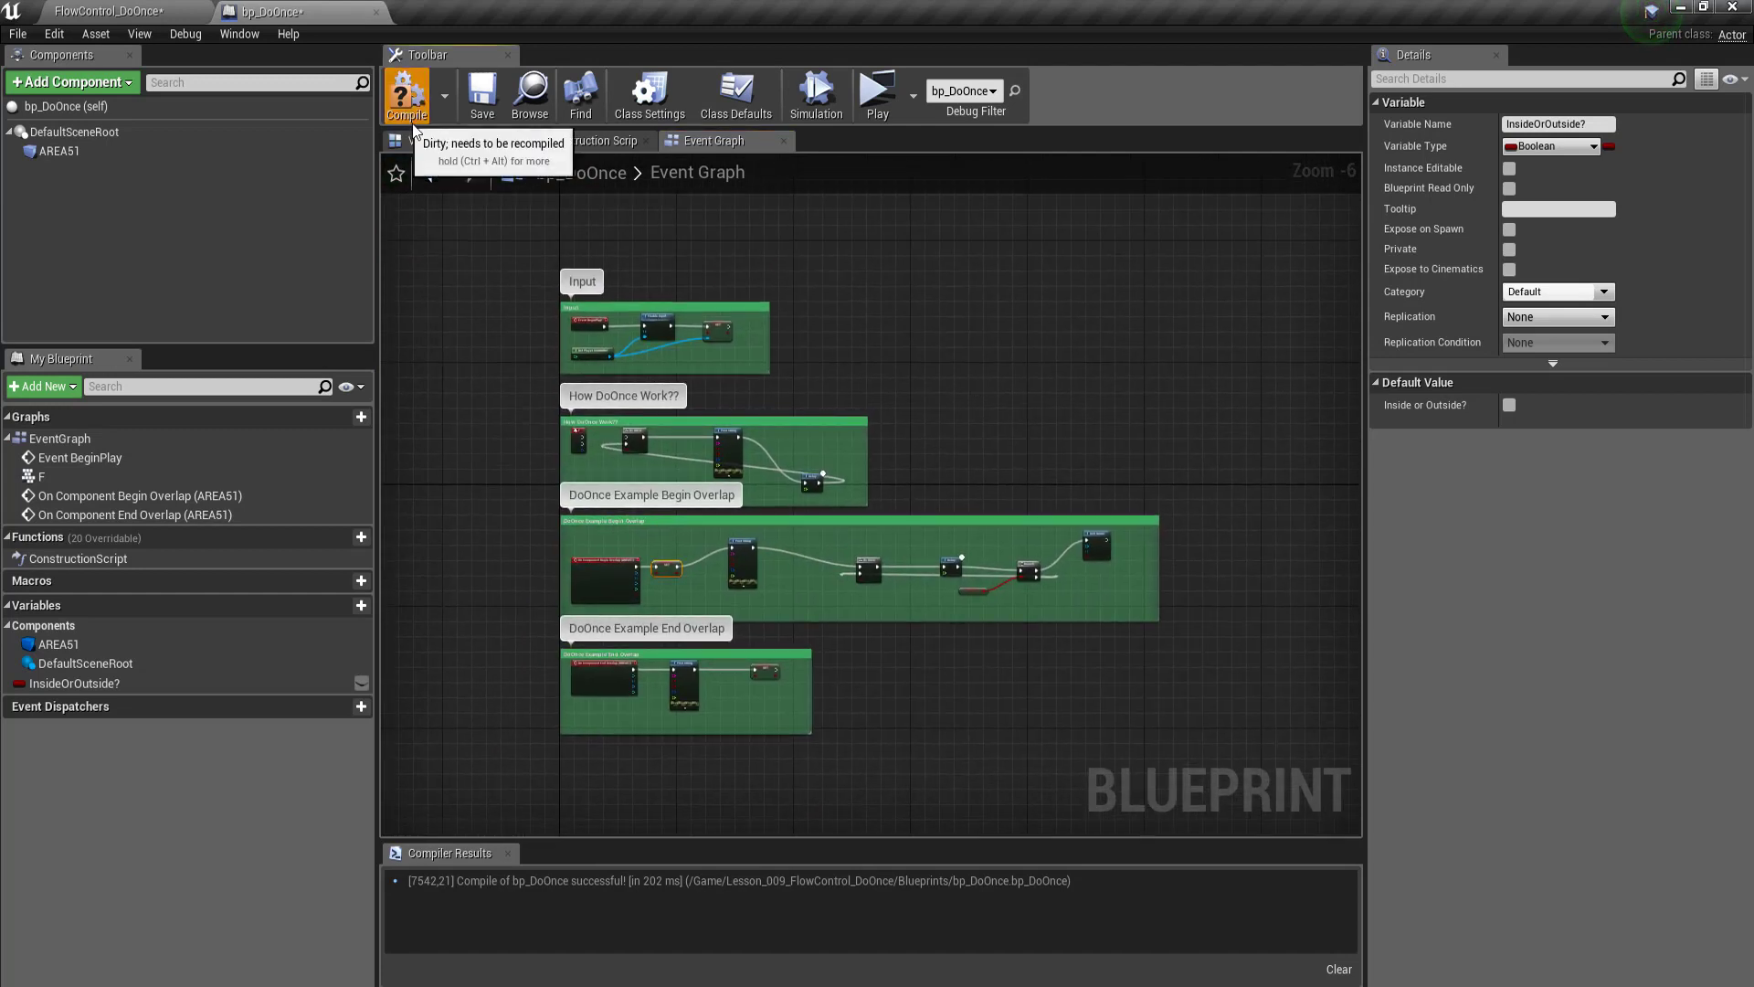